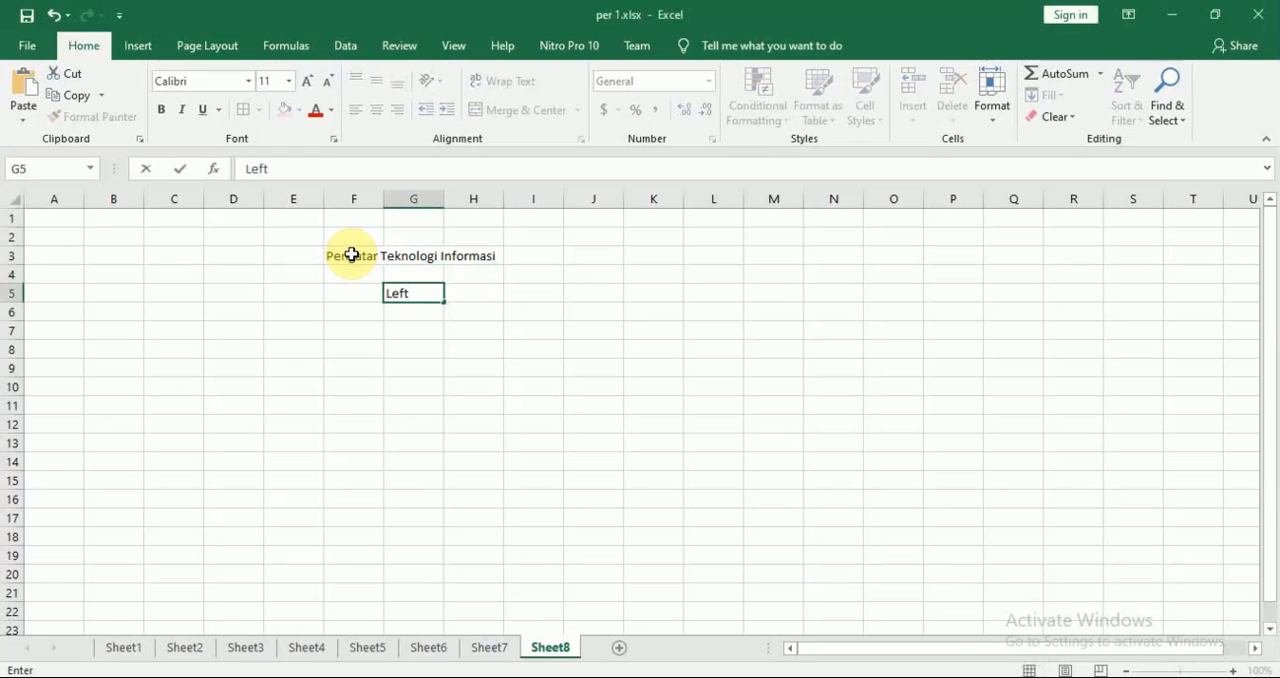
Finish the "Left" entry in G5 and add the labels "right" in G6 and "mid" in G7
{"action": "key", "text": "Return"}
{"action": "type", "text": "right"}
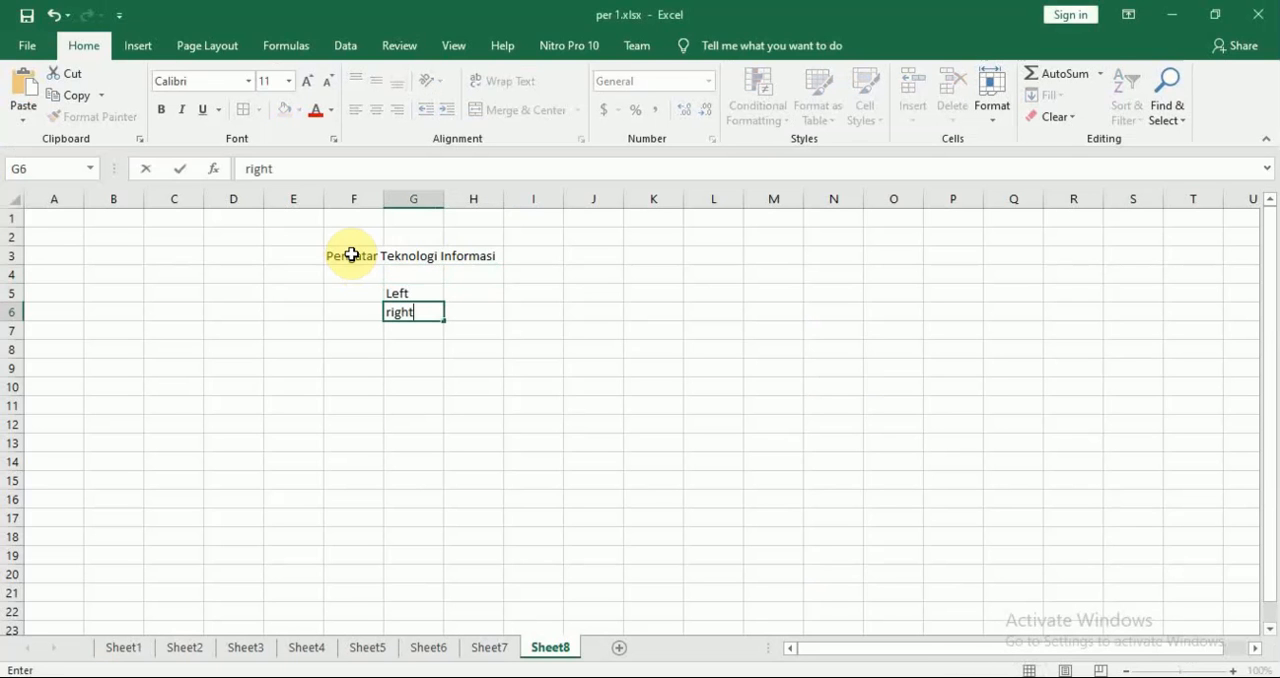
{"action": "key", "text": "Return"}
{"action": "type", "text": "mid"}
{"action": "key", "text": "Return"}
Correct the spelling in the F3 title so that it reads "Pengantar Teknologi Informasi"
{"action": "key", "text": "Up"}
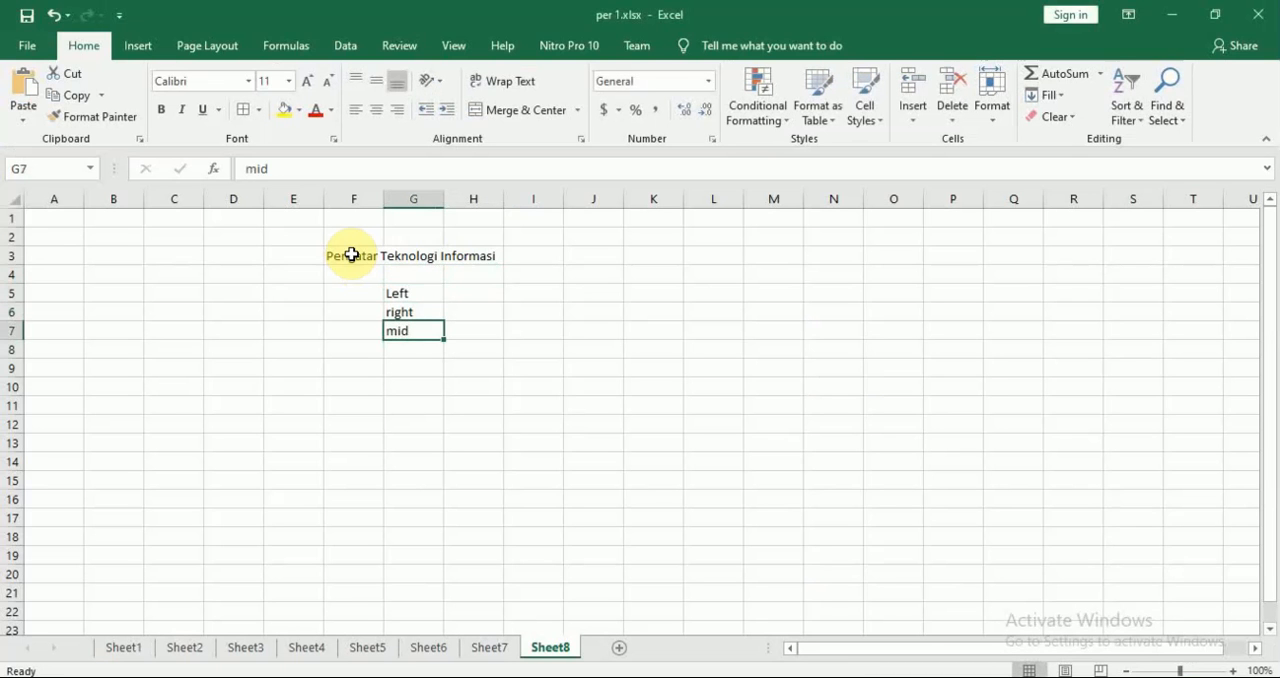
{"action": "key", "text": "Up"}
{"action": "key", "text": "Up"}
{"action": "key", "text": "Right"}
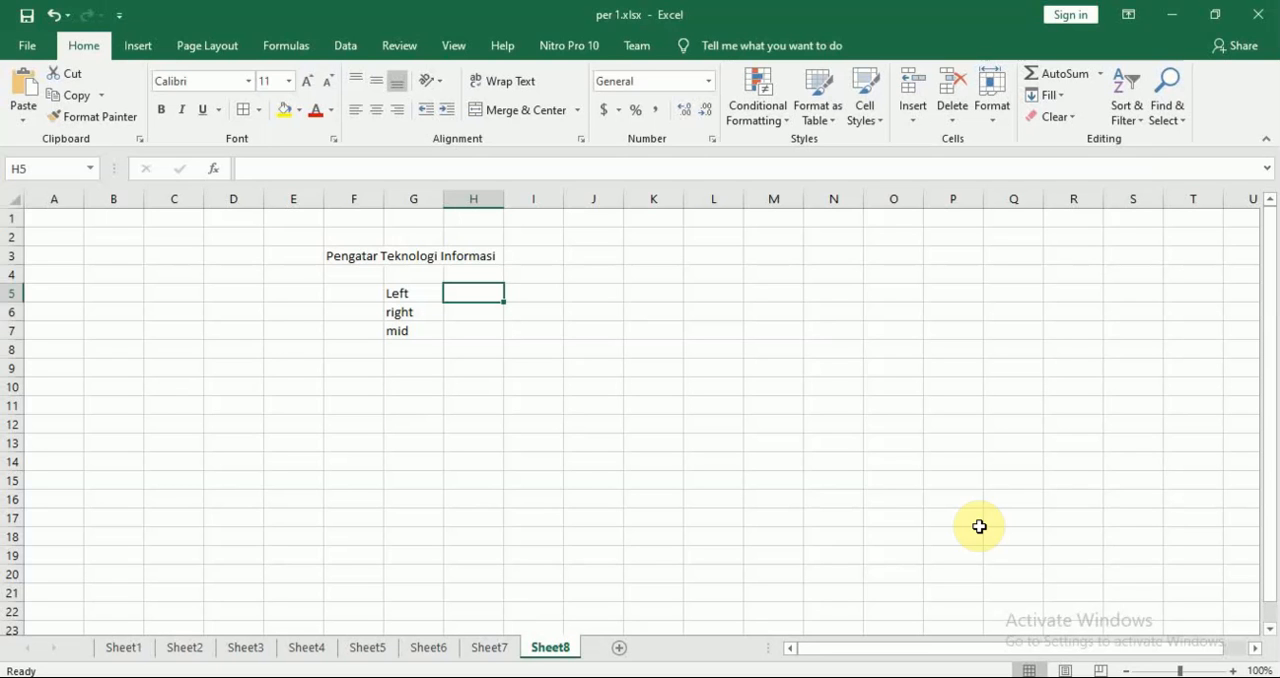
{"action": "key", "text": "Up"}
{"action": "key", "text": "Left"}
{"action": "key", "text": "Up"}
{"action": "key", "text": "Left"}
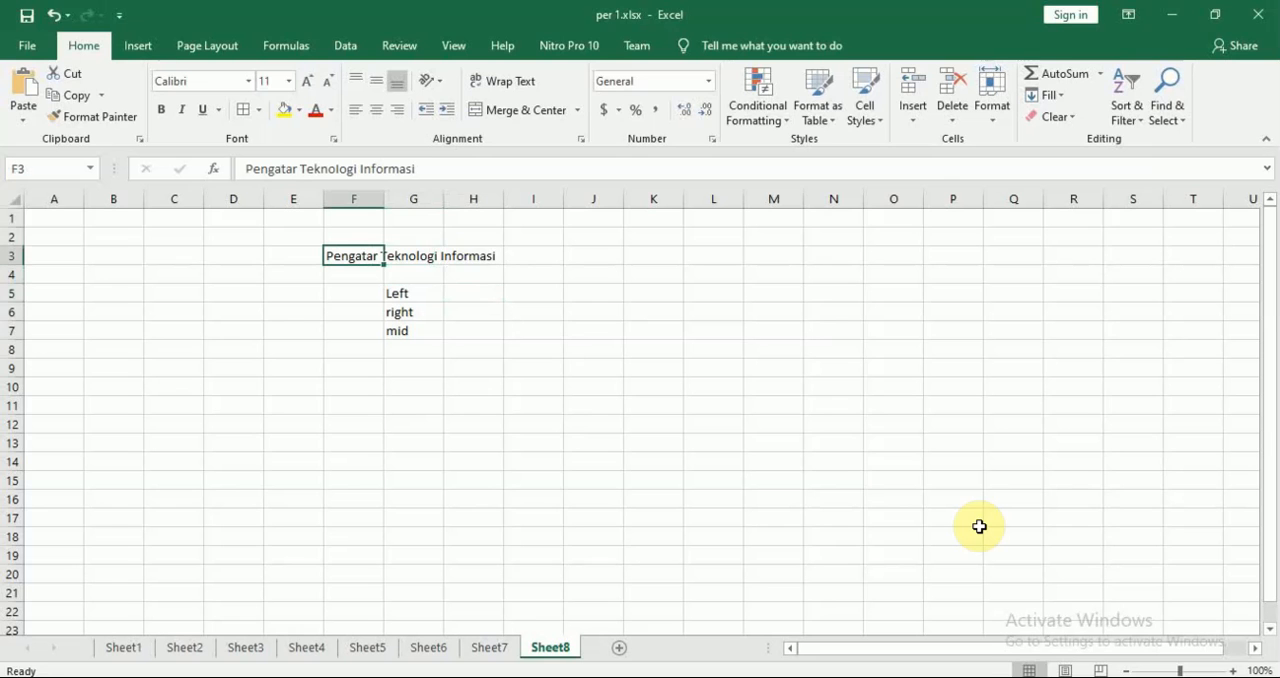
{"action": "key", "text": "F2"}
{"action": "key", "text": "Left"}
{"action": "key", "text": "Left"}
{"action": "key", "text": "Left"}
{"action": "key", "text": "Left"}
{"action": "key", "text": "Left"}
{"action": "key", "text": "Left"}
{"action": "key", "text": "Left"}
{"action": "key", "text": "Left"}
{"action": "key", "text": "Left"}
{"action": "key", "text": "Left"}
{"action": "key", "text": "Left"}
{"action": "key", "text": "Left"}
{"action": "key", "text": "Left"}
{"action": "key", "text": "Left"}
{"action": "key", "text": "Left"}
{"action": "key", "text": "Left"}
{"action": "key", "text": "Left"}
{"action": "key", "text": "Left"}
{"action": "key", "text": "Left"}
{"action": "key", "text": "Left"}
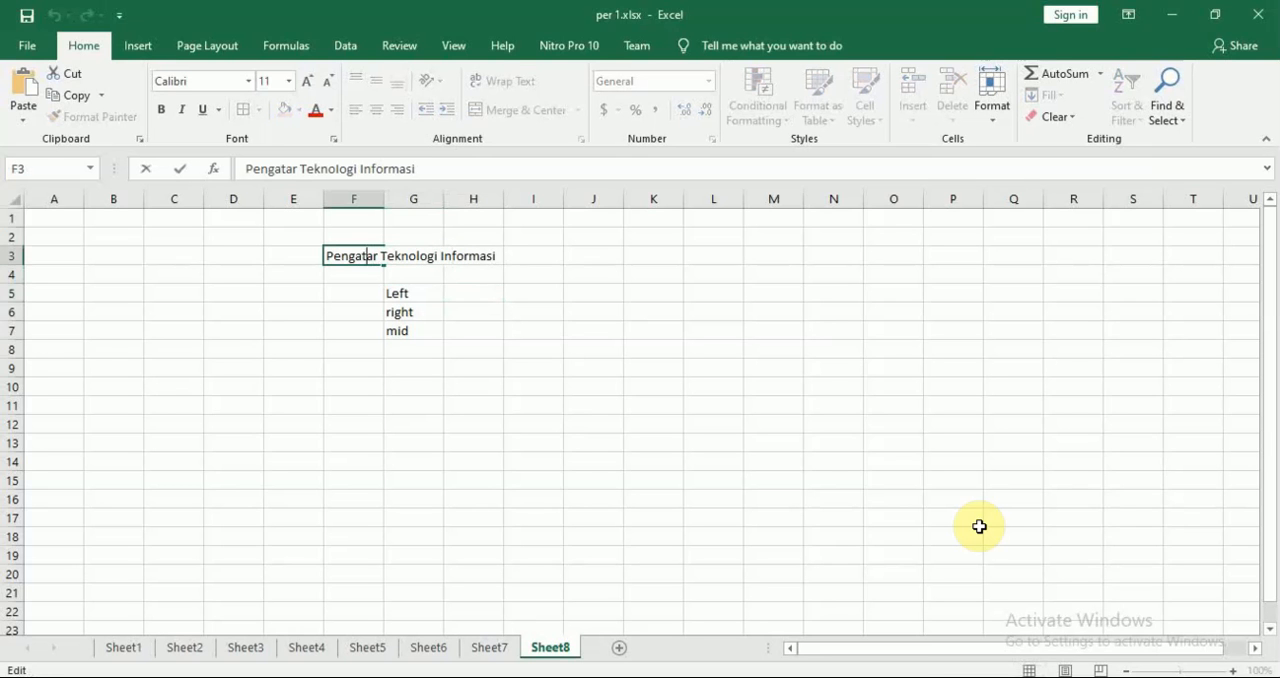
{"action": "type", "text": "n"}
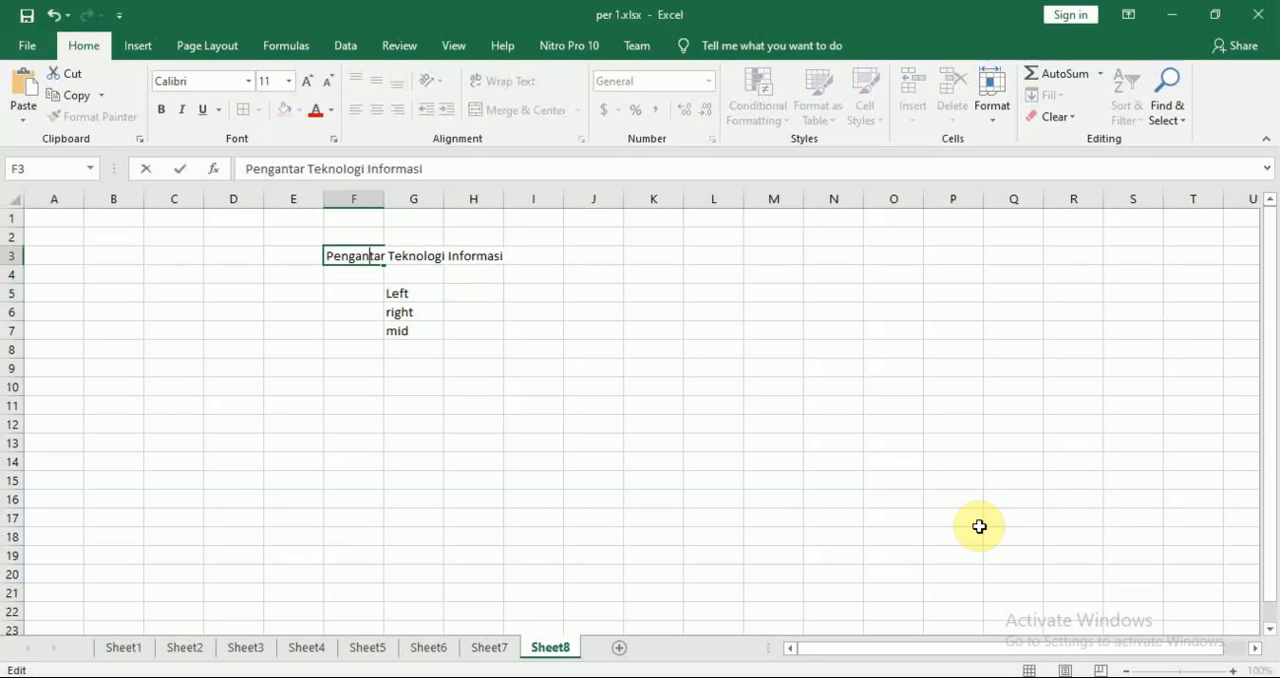
{"action": "key", "text": "Return"}
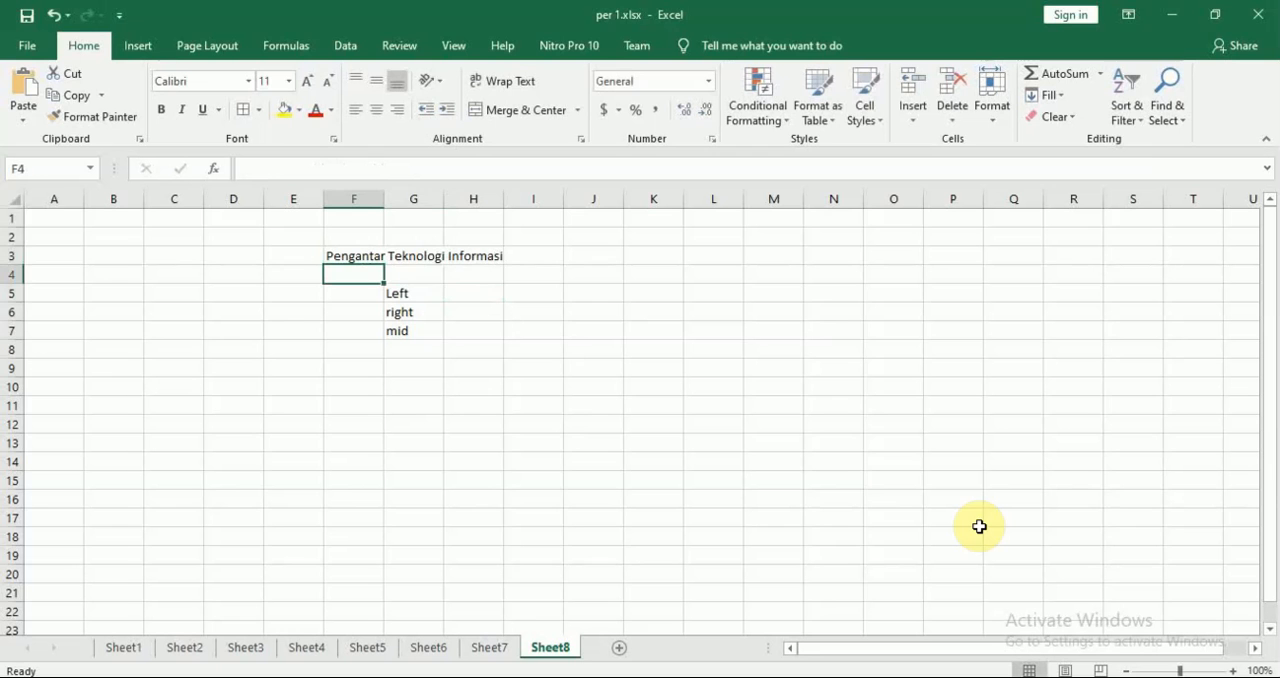
Enter the formula =LEFT(F3,6) in H5 to extract the first six characters of the title
{"action": "key", "text": "Right"}
{"action": "key", "text": "Down"}
{"action": "key", "text": "Right"}
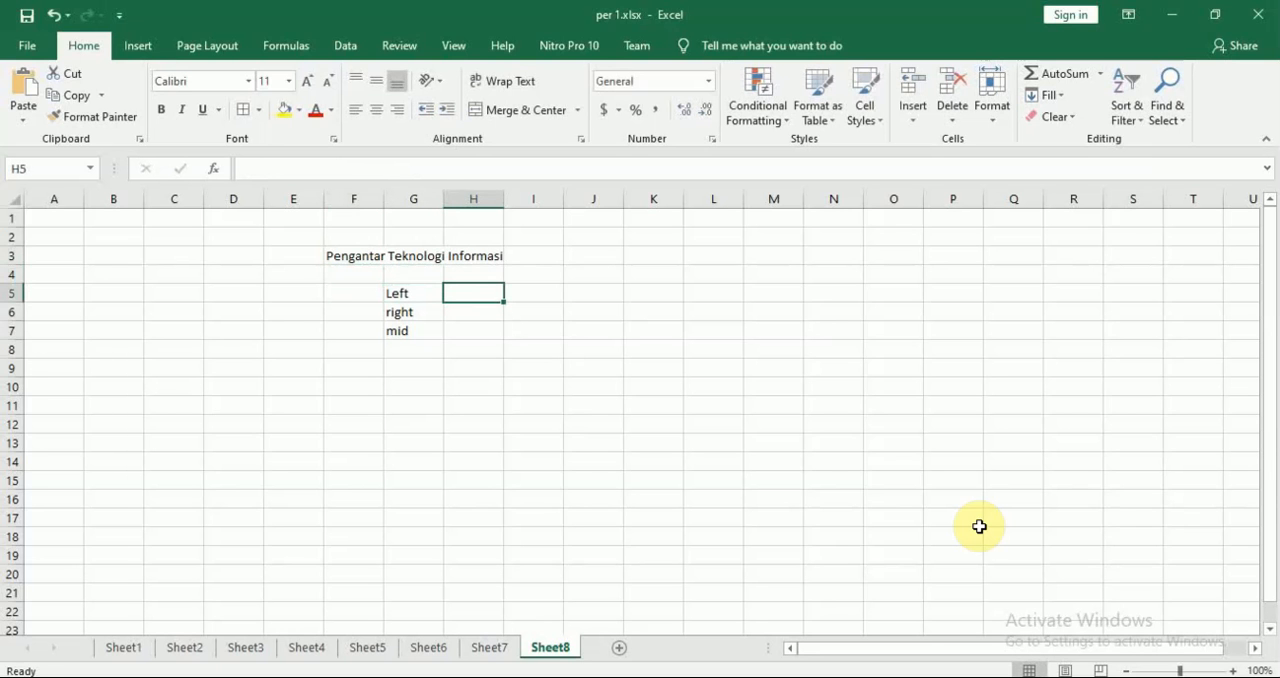
{"action": "type", "text": "="}
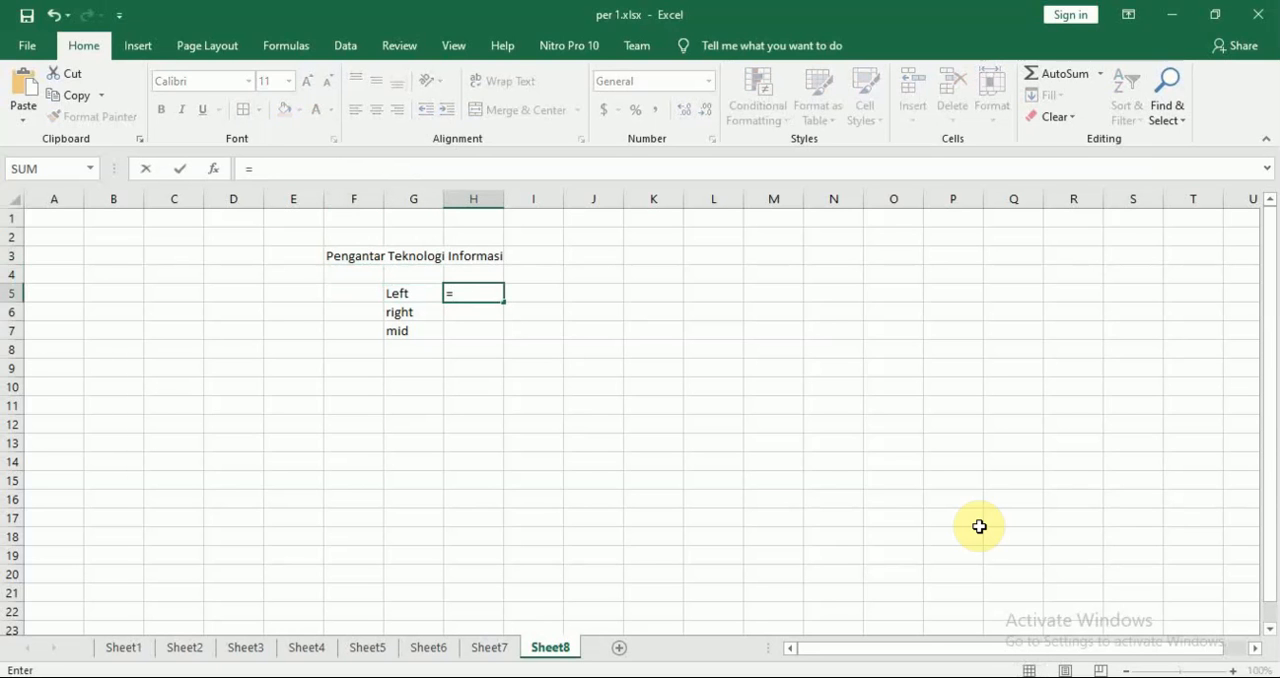
{"action": "type", "text": "le"}
{"action": "key", "text": "Tab"}
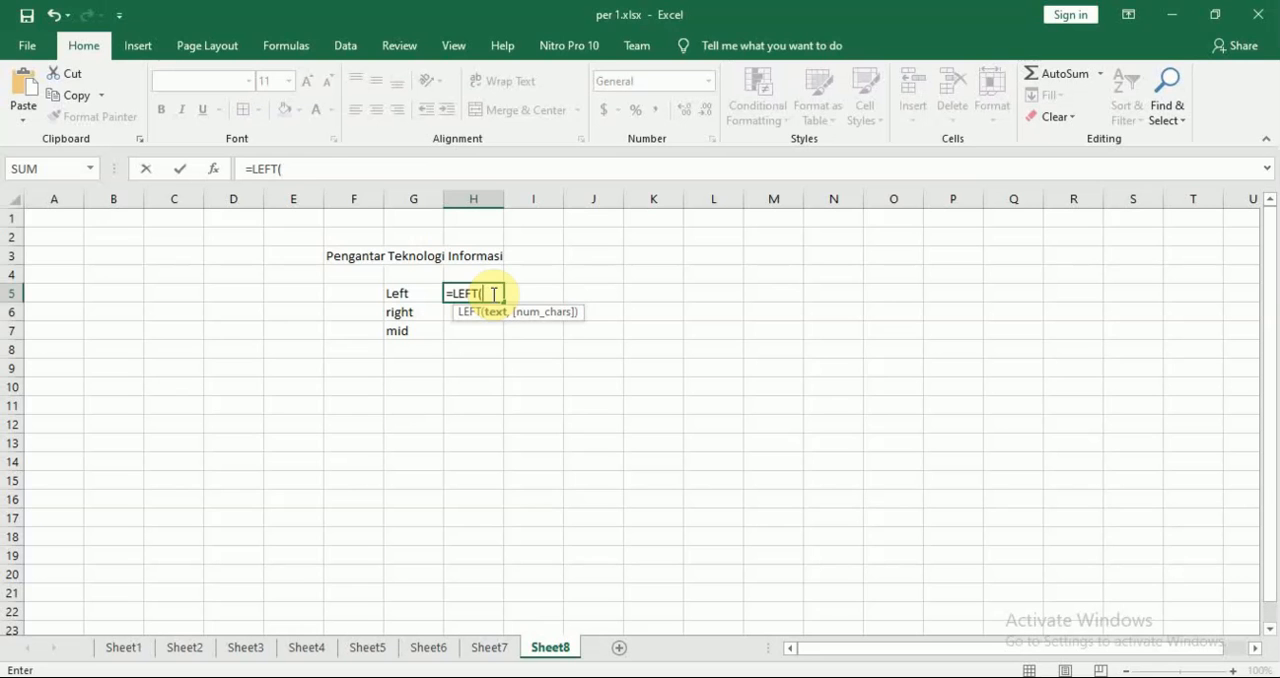
{"action": "left_click", "coordinate": [337, 259]}
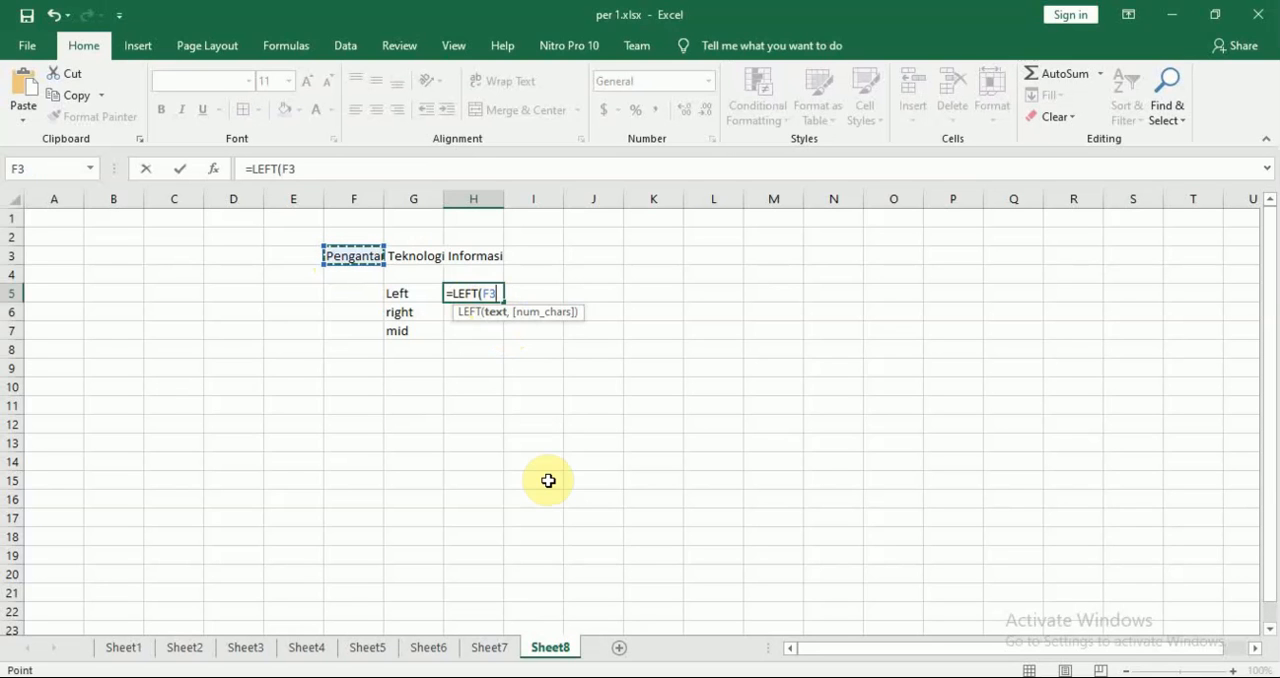
{"action": "type", "text": ","}
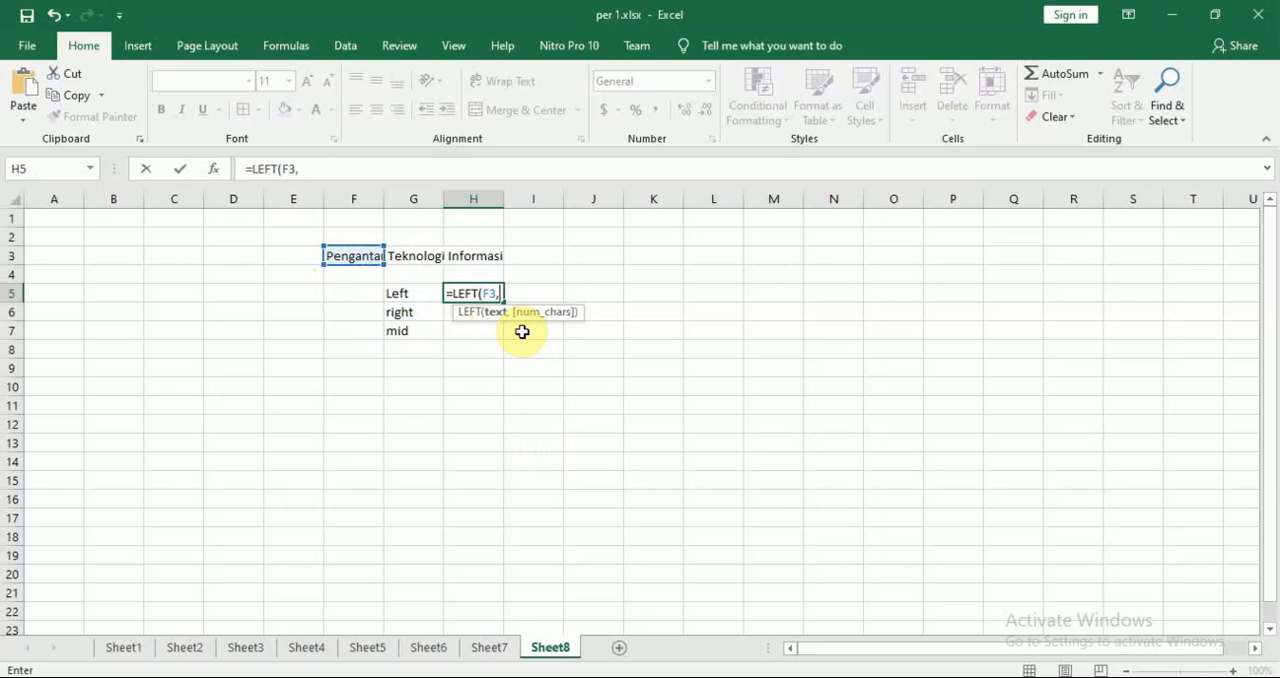
{"action": "key", "text": "BackSpace"}
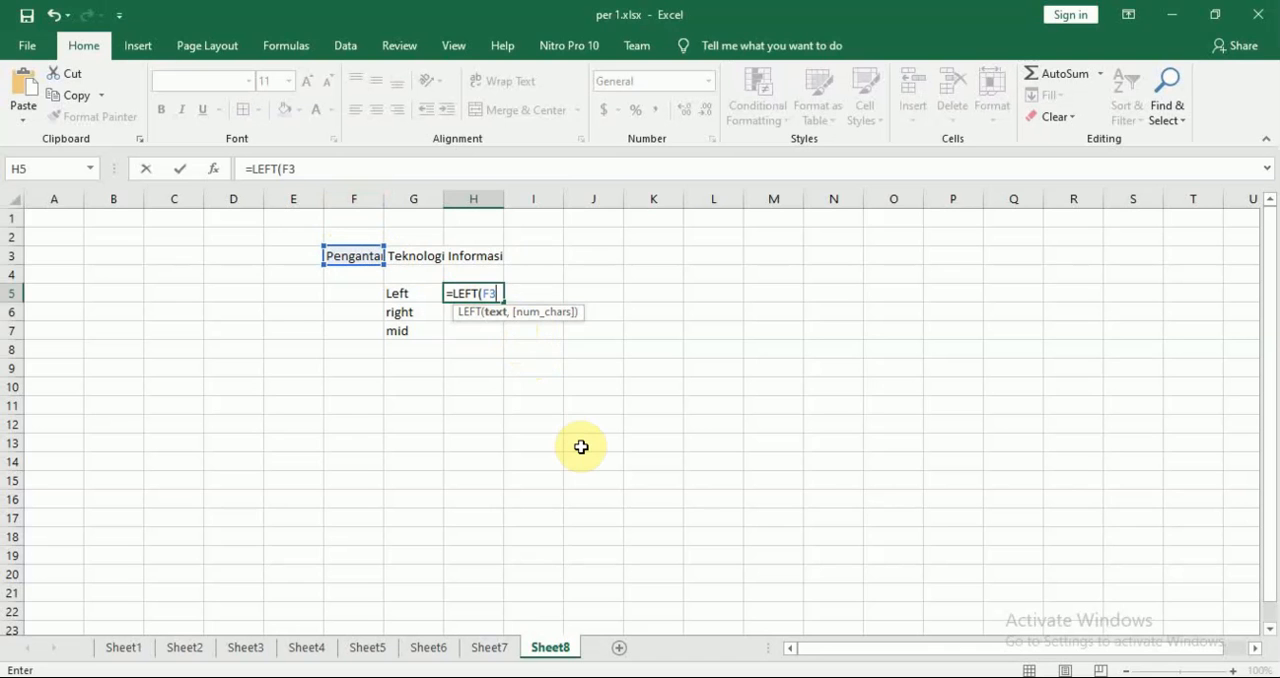
{"action": "type", "text": ","}
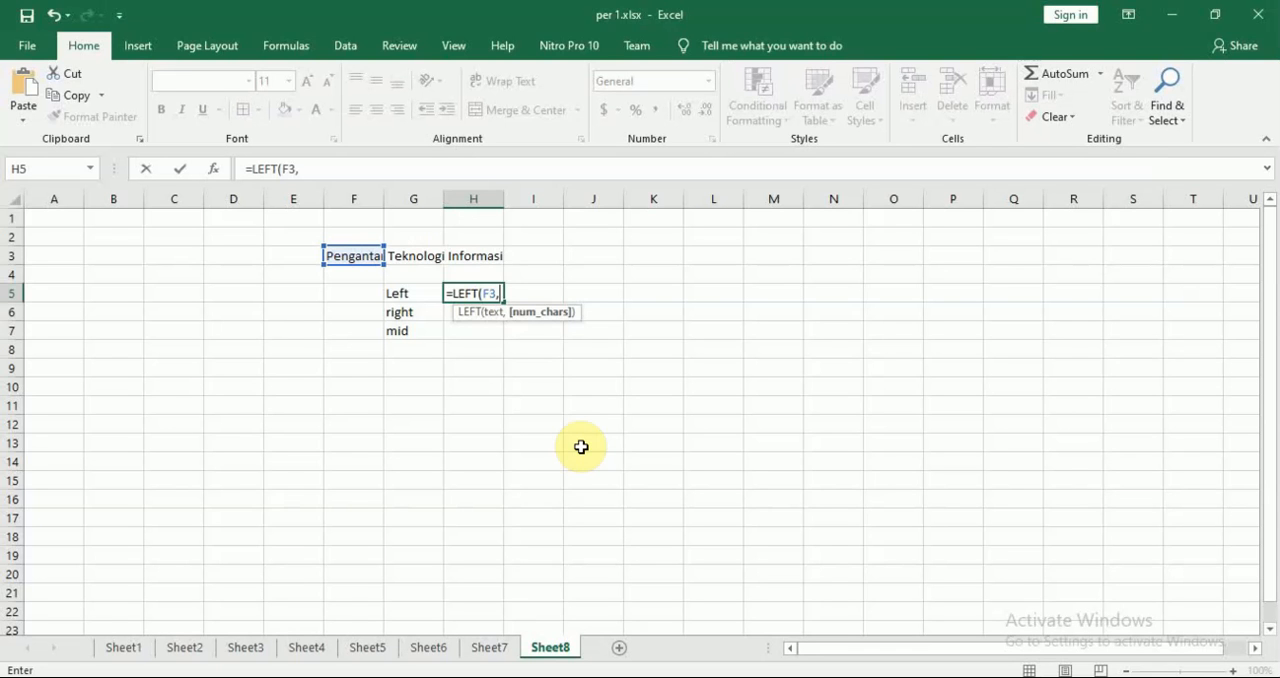
{"action": "type", "text": "6)"}
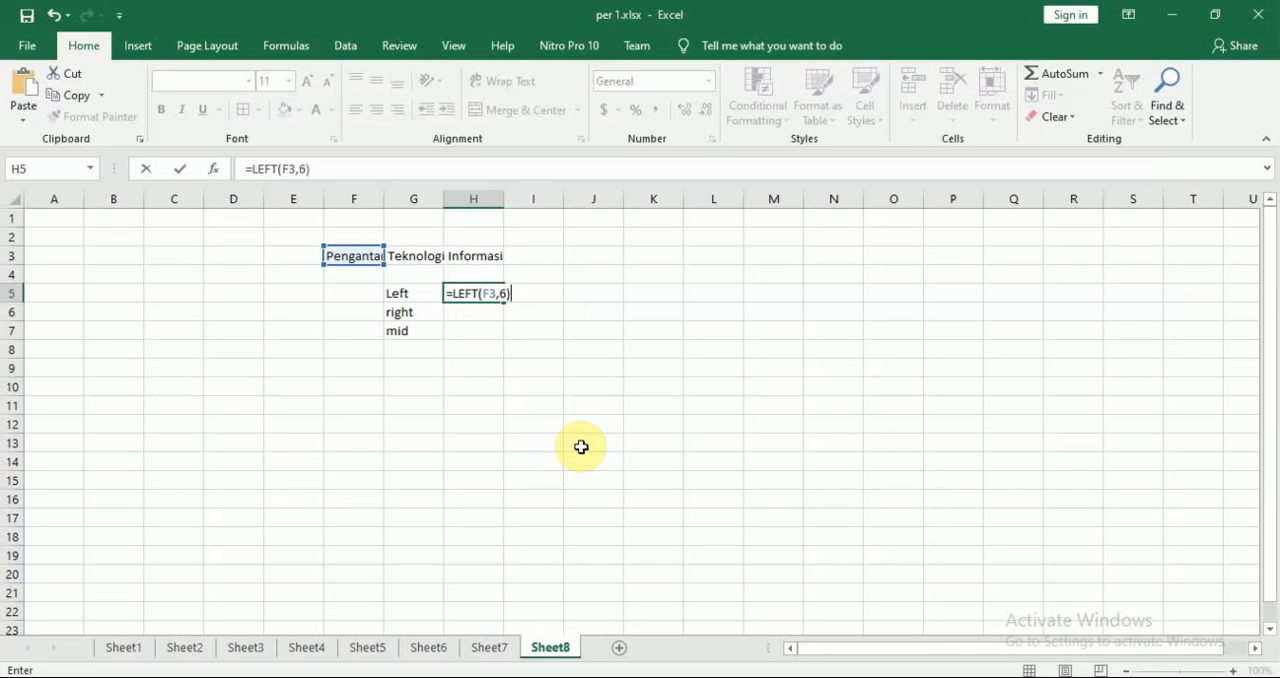
{"action": "key", "text": "BackSpace"}
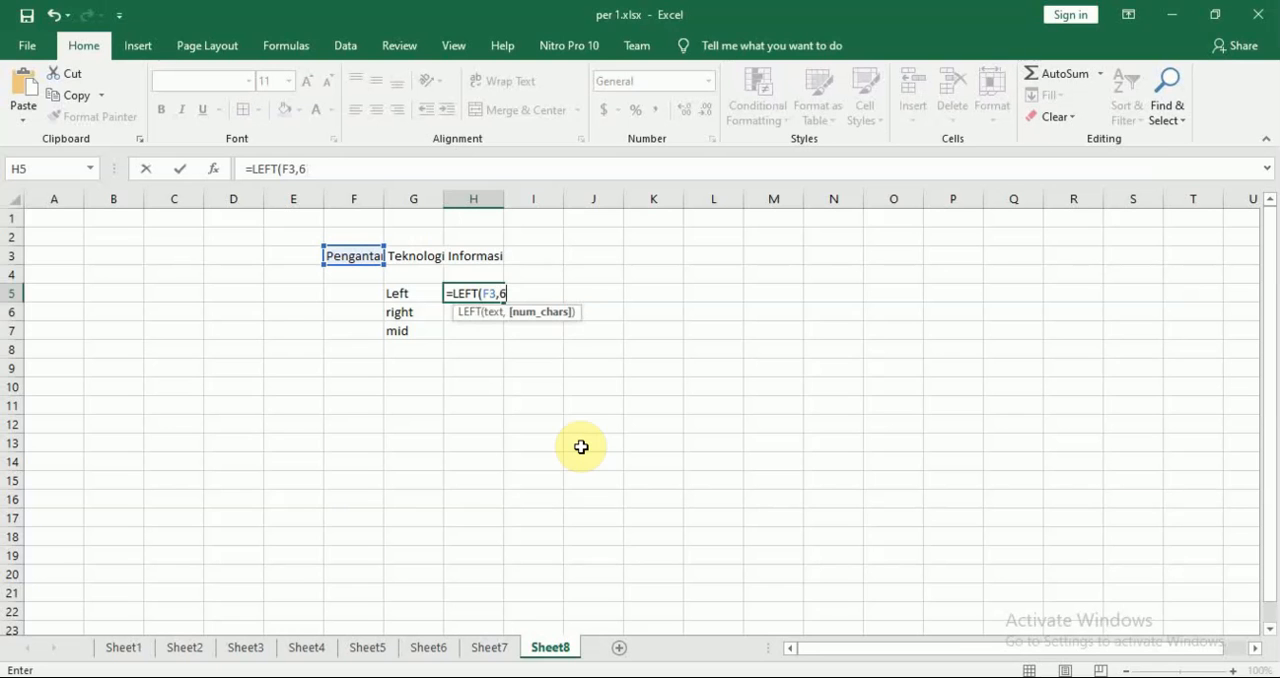
{"action": "key", "text": "Return"}
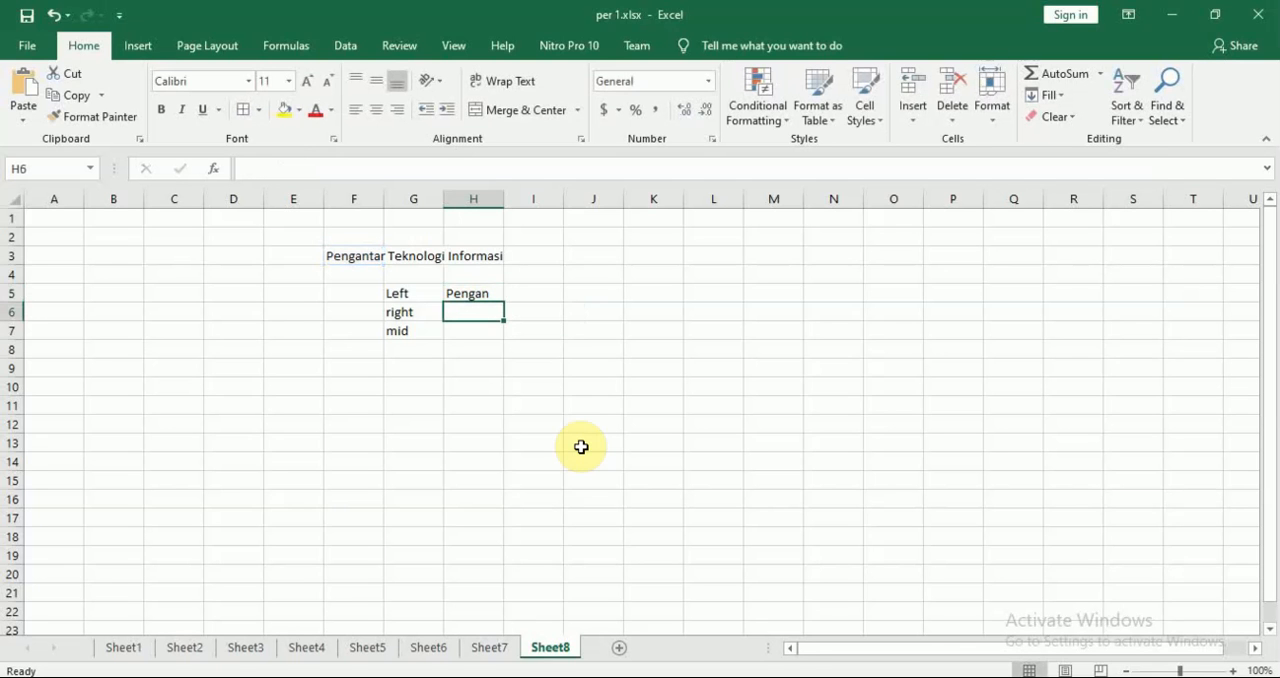
Change the number of characters in the H5 LEFT formula to 3
{"action": "key", "text": "Up"}
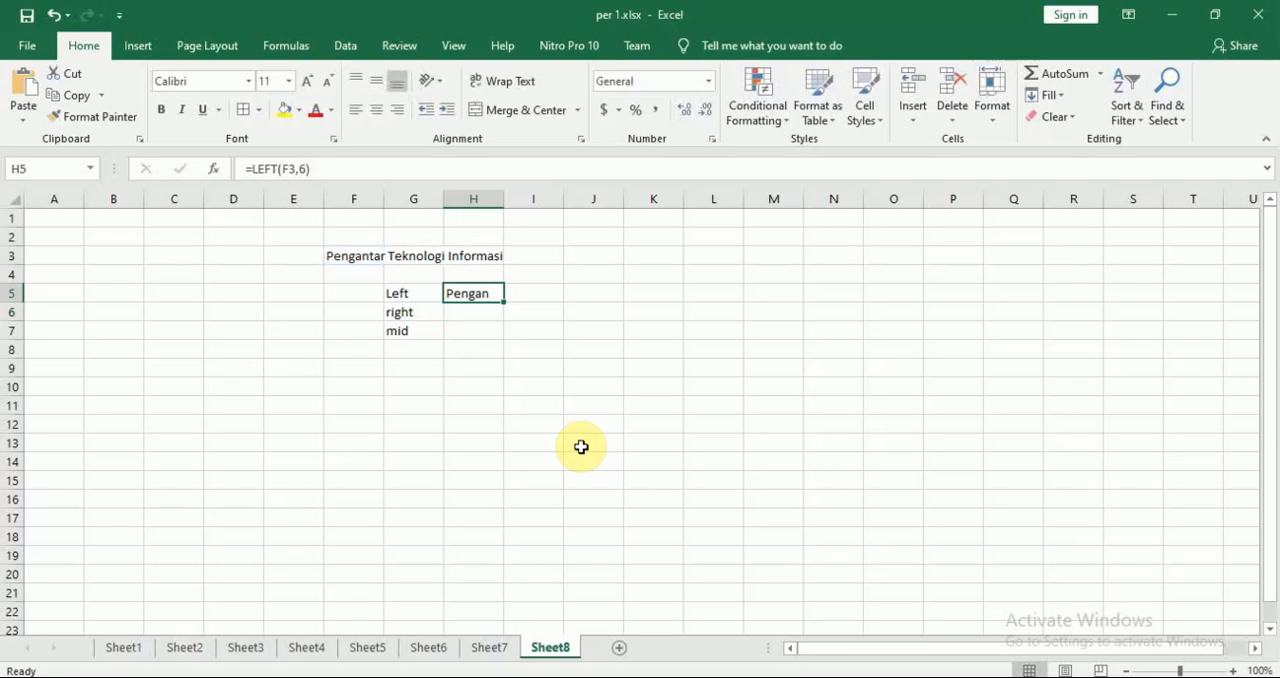
{"action": "double_click", "coordinate": [486, 294]}
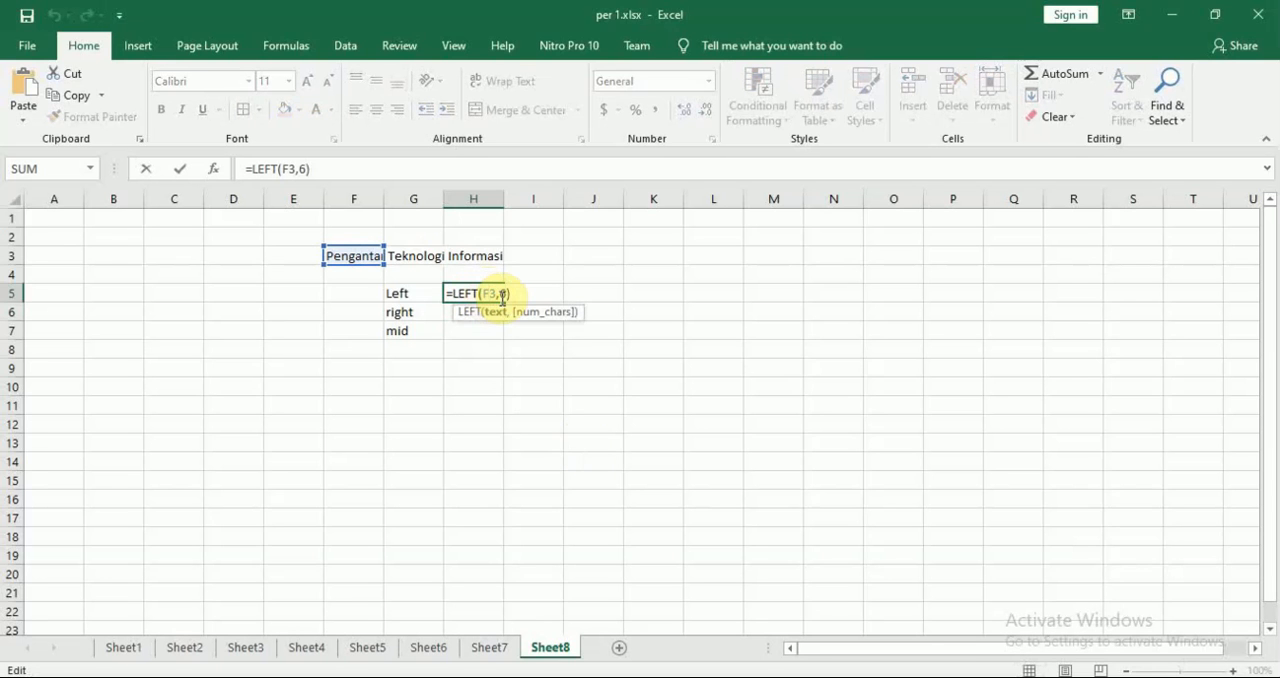
{"action": "left_click", "coordinate": [505, 296]}
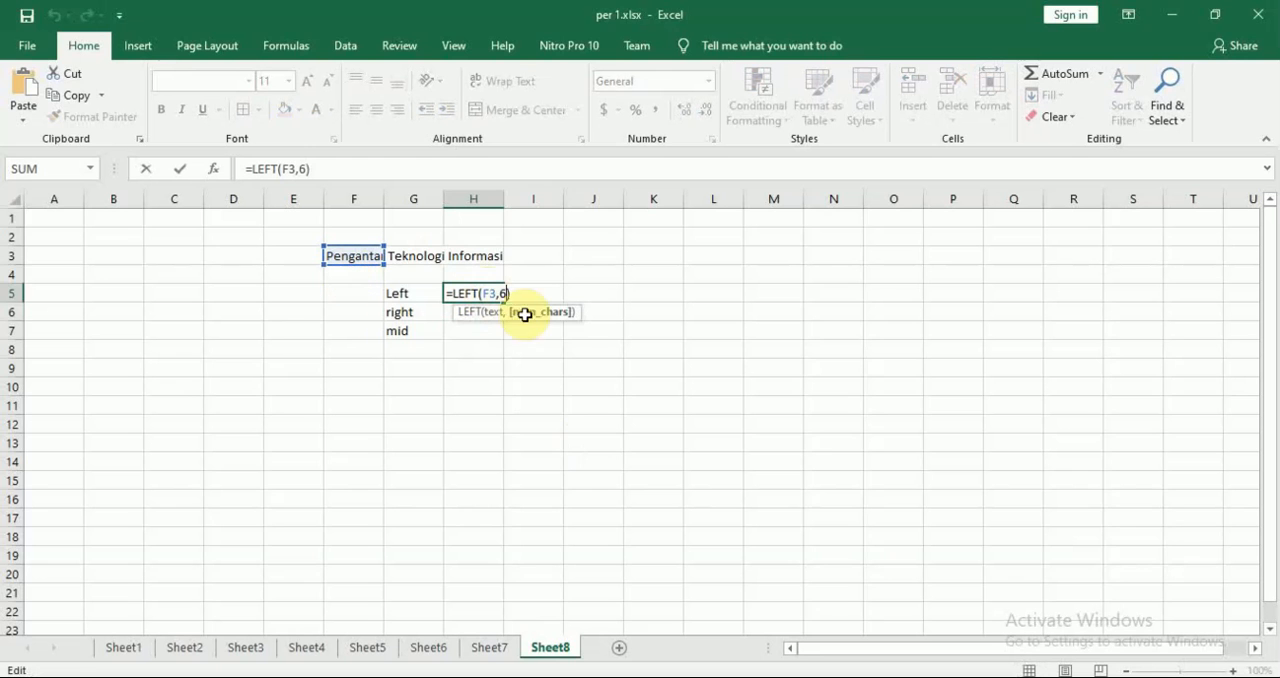
{"action": "key", "text": "BackSpace"}
{"action": "type", "text": "3"}
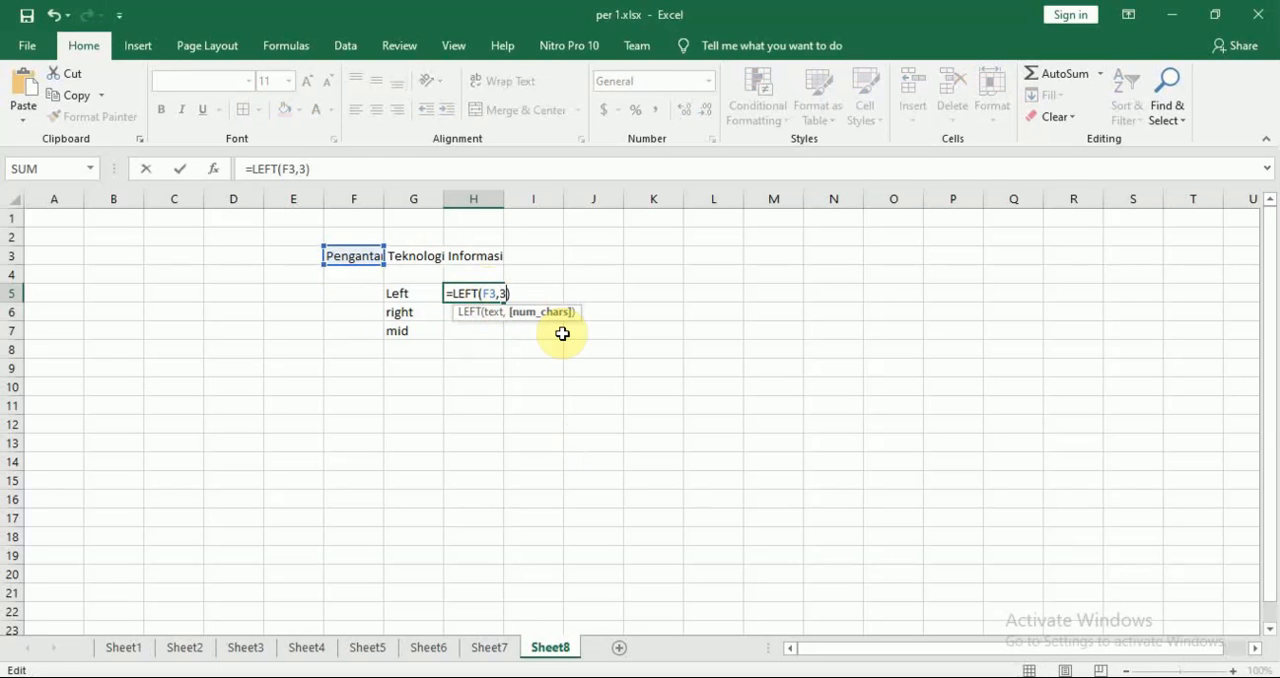
{"action": "key", "text": "Return"}
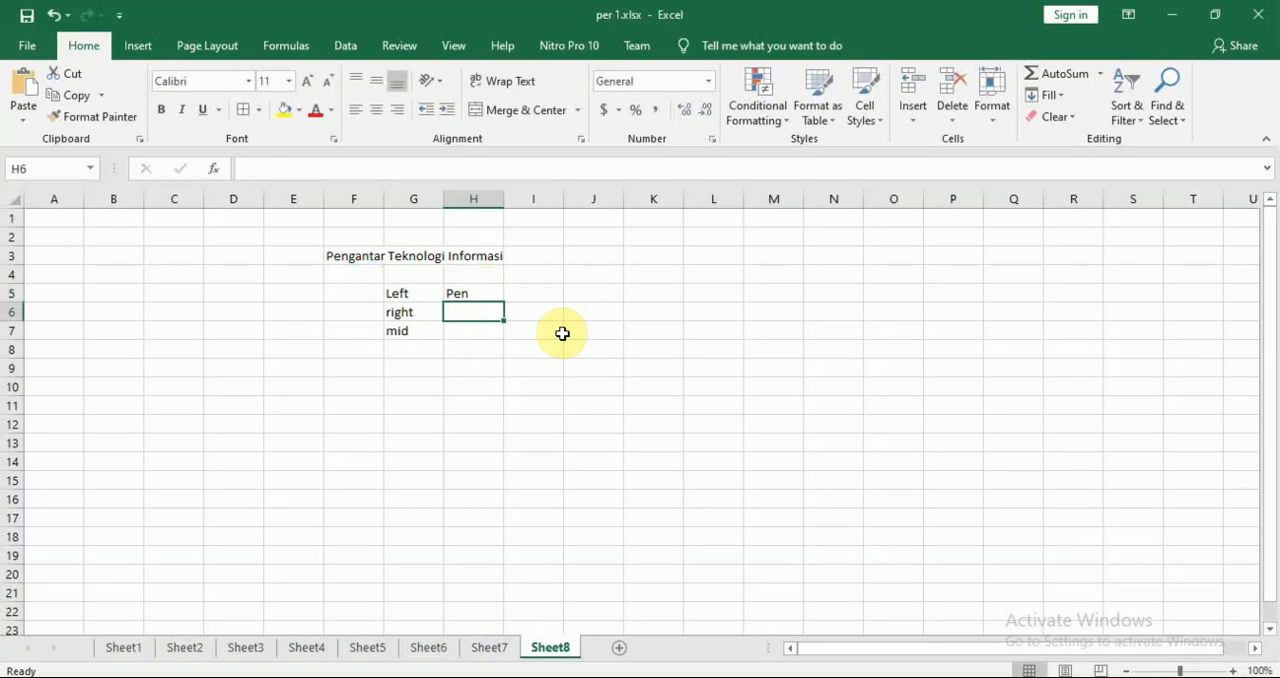
Enter the formula =RIGHT(F3,7) in H6 to extract the last seven characters of the title
{"action": "type", "text": "="}
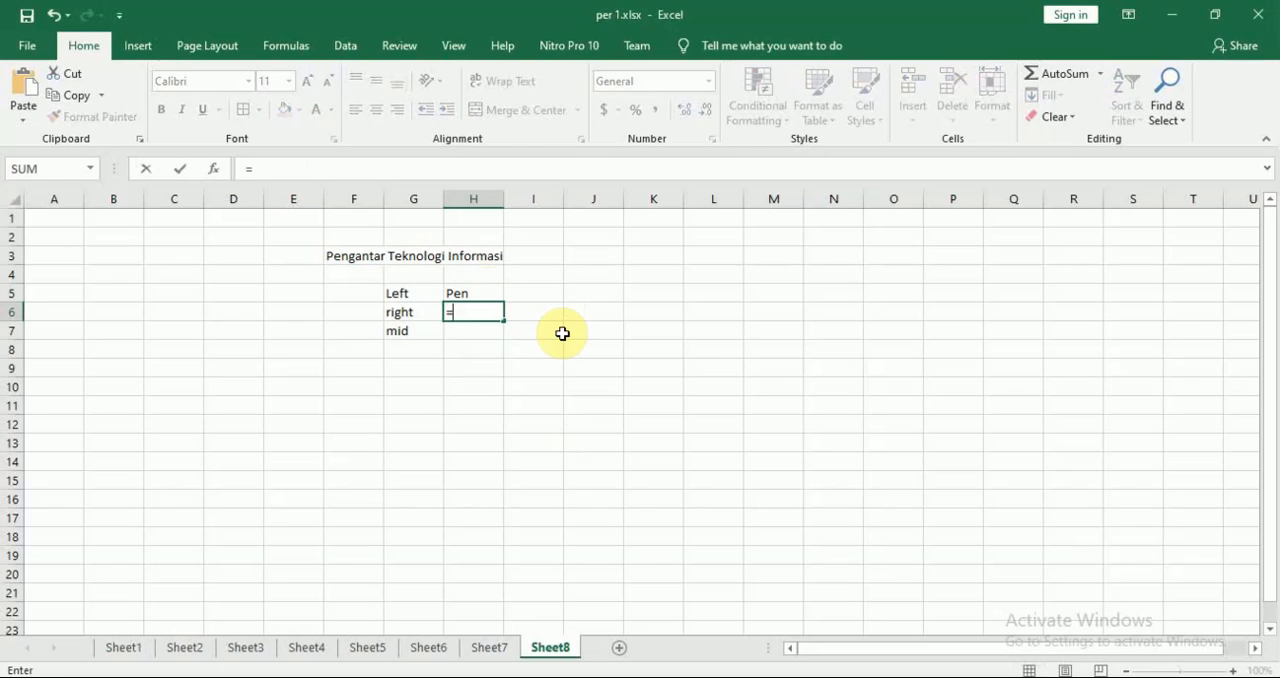
{"action": "type", "text": "rig"}
{"action": "key", "text": "Tab"}
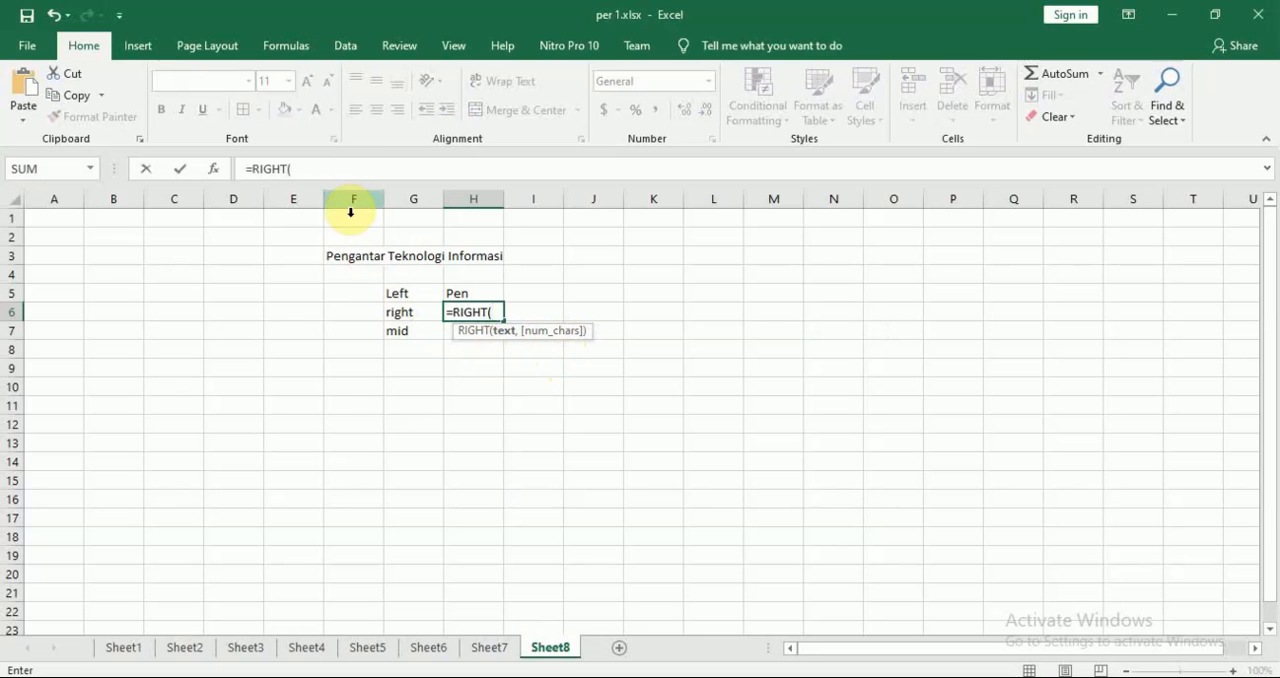
{"action": "left_click", "coordinate": [343, 255]}
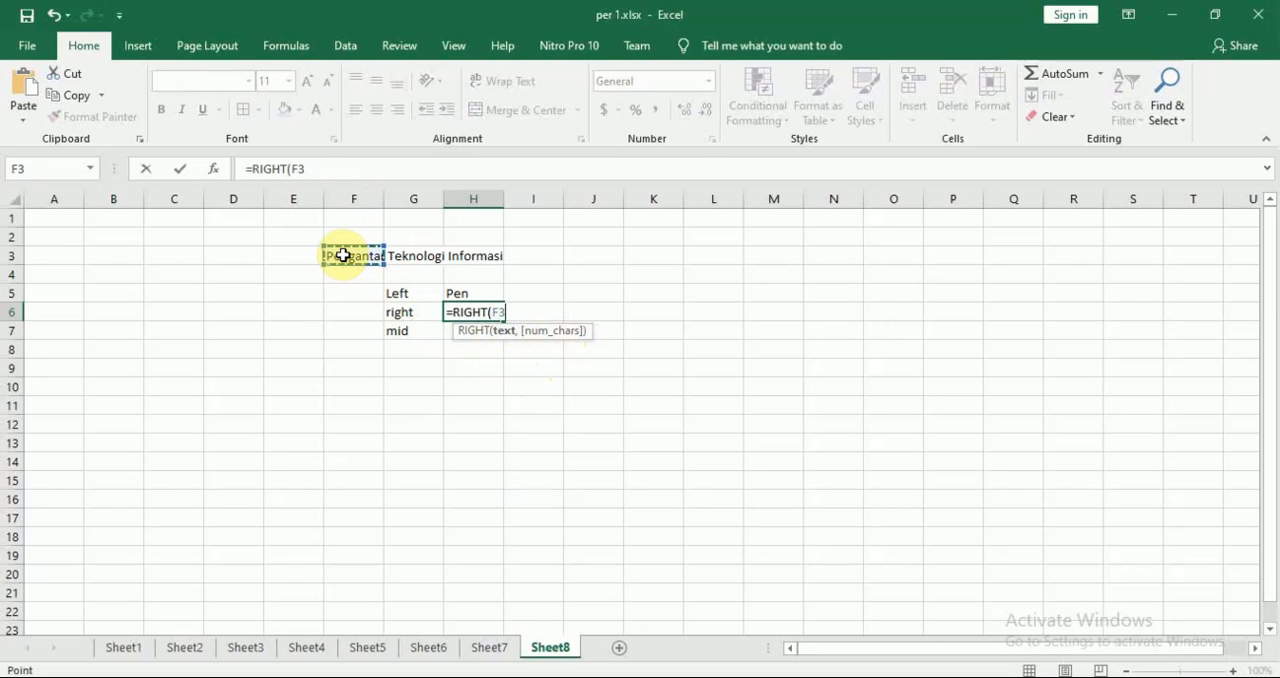
{"action": "type", "text": ","}
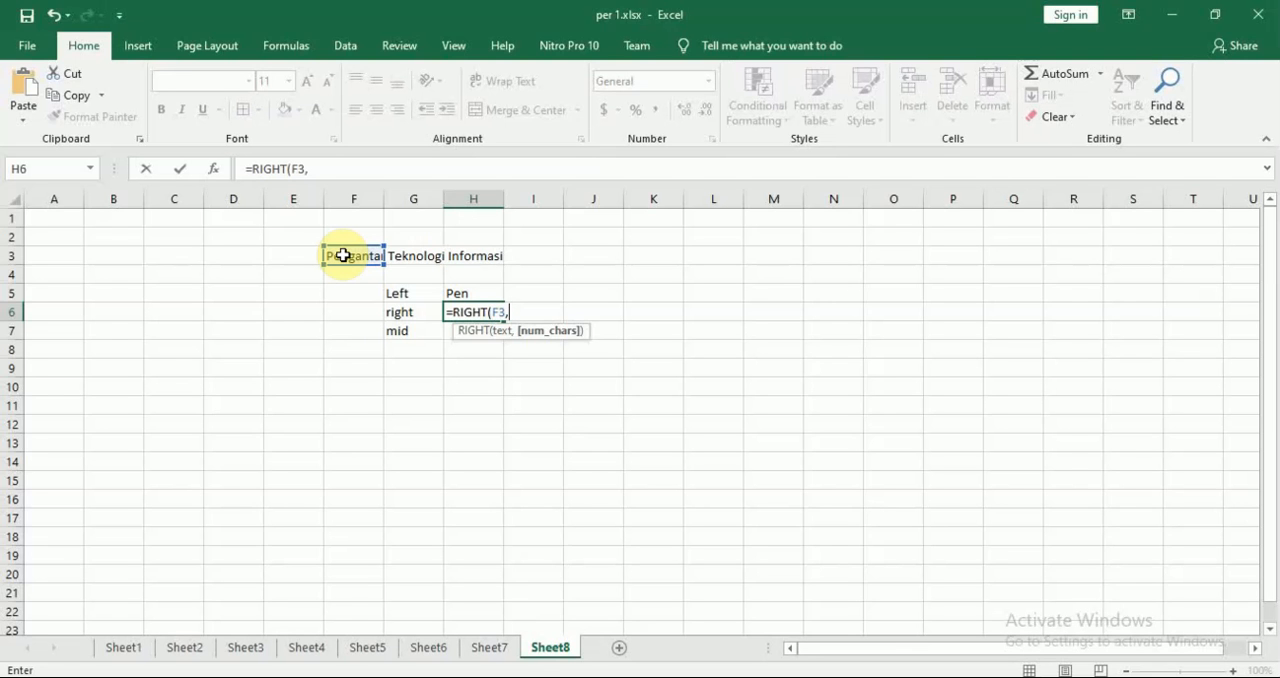
{"action": "type", "text": "7"}
{"action": "key", "text": "Return"}
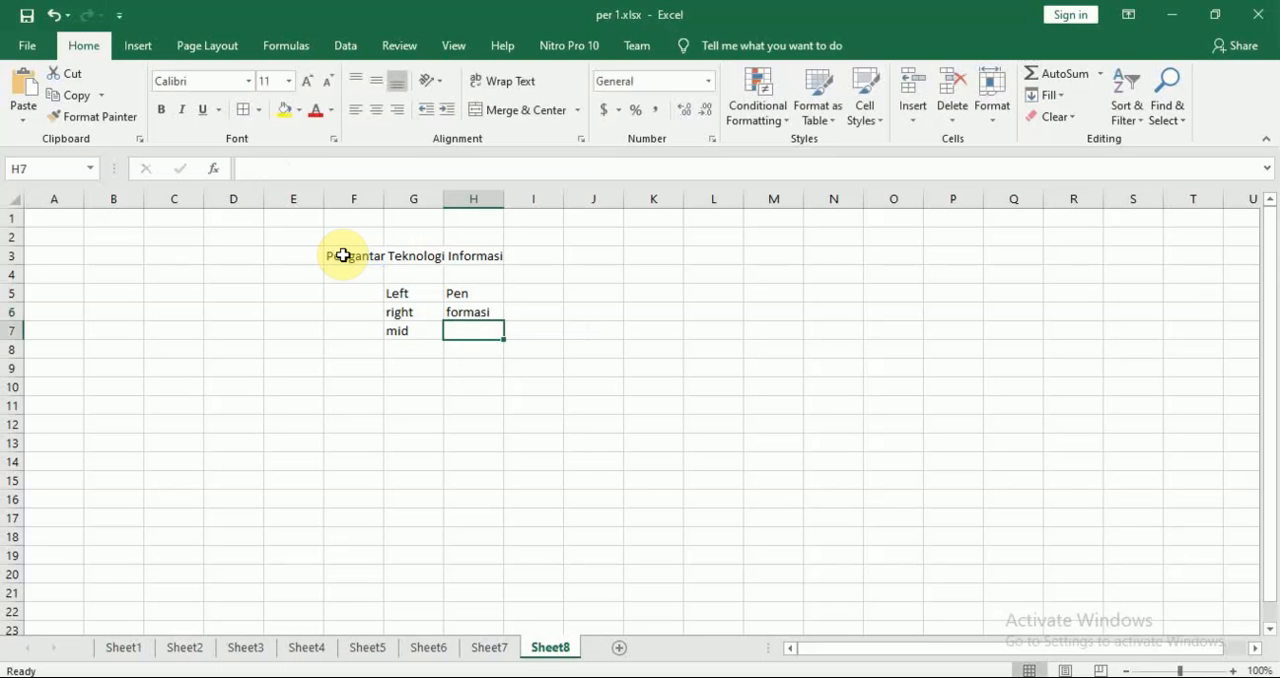
Change the number of characters in the H6 RIGHT formula to 4
{"action": "key", "text": "Up"}
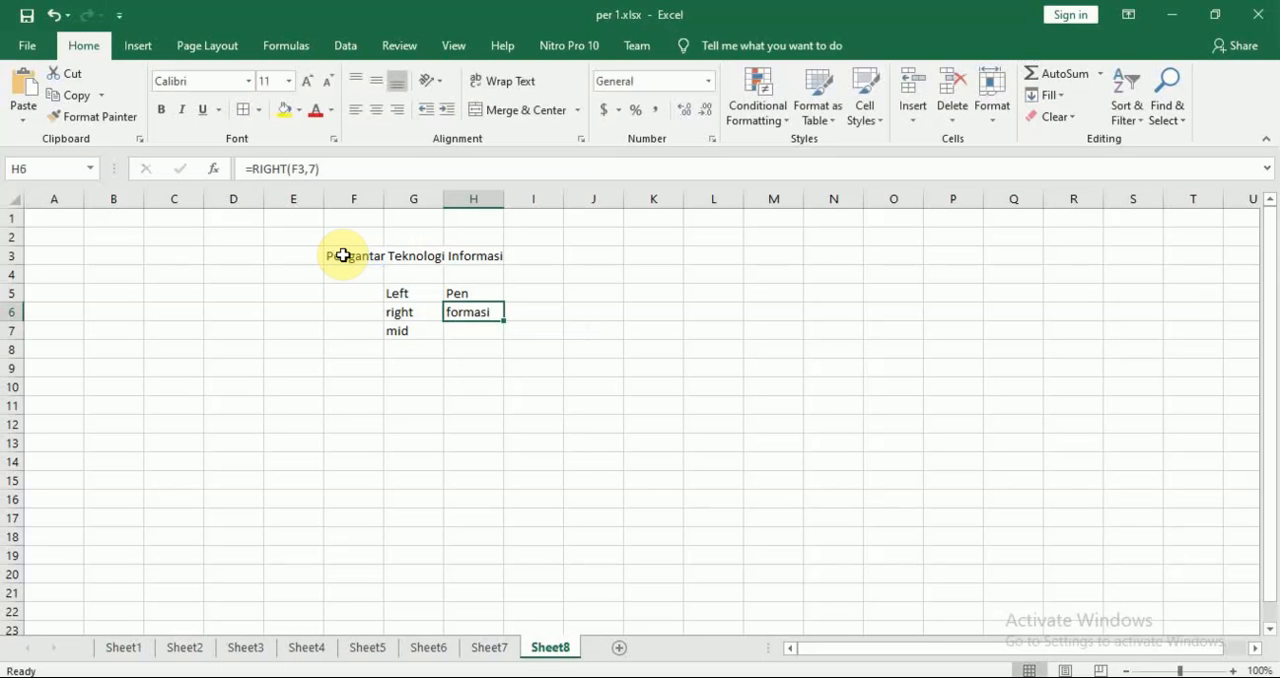
{"action": "key", "text": "F2"}
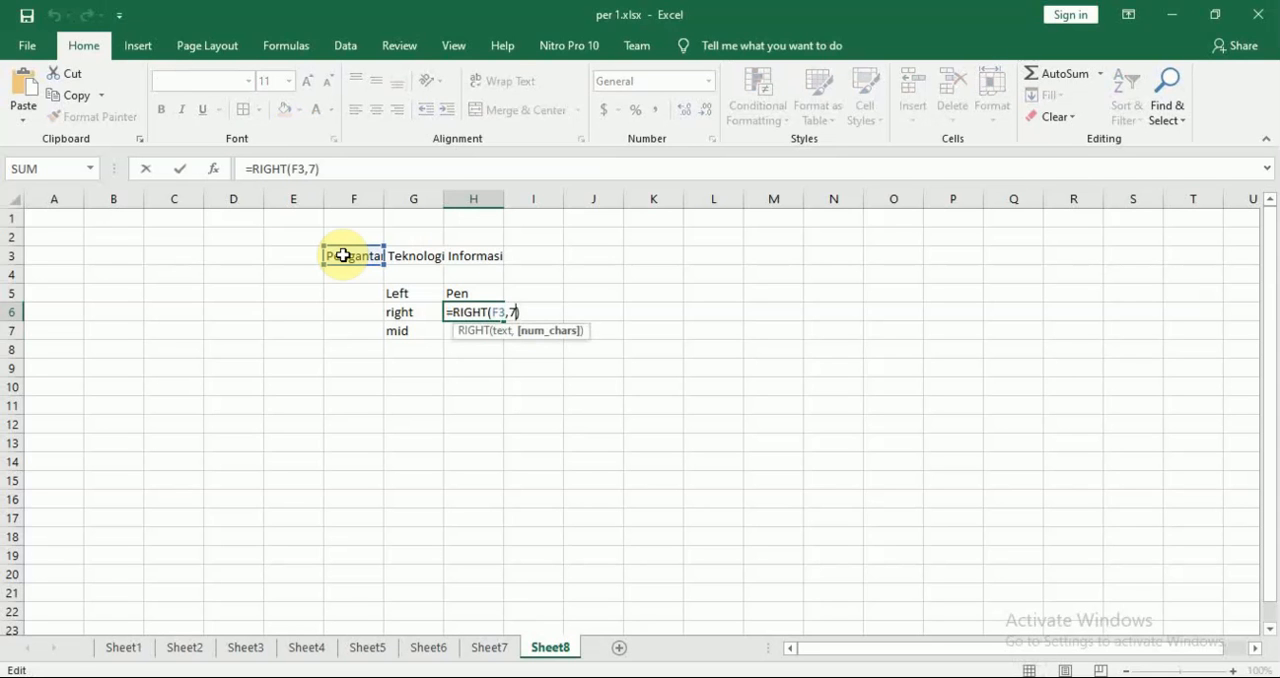
{"action": "key", "text": "BackSpace"}
{"action": "type", "text": "4"}
{"action": "key", "text": "Return"}
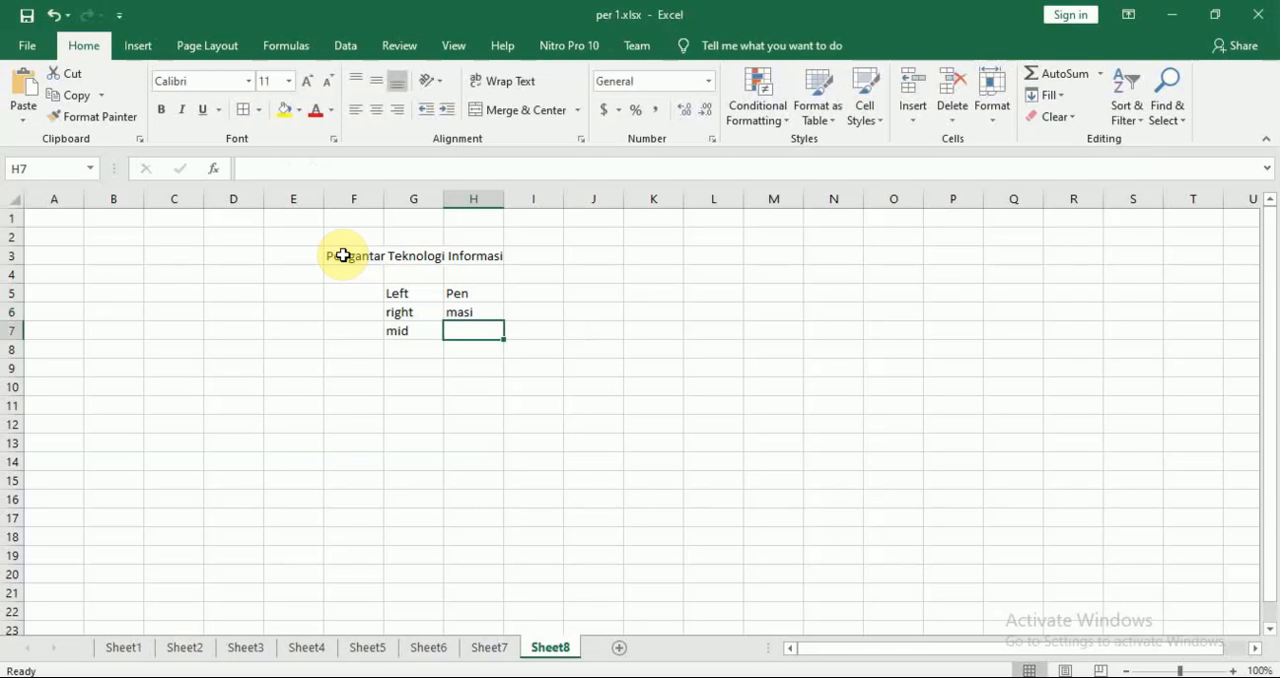
Enter the formula =MID(F3,14,3) in H7 to extract three characters from the title starting at the fourteenth character
{"action": "type", "text": "=mid"}
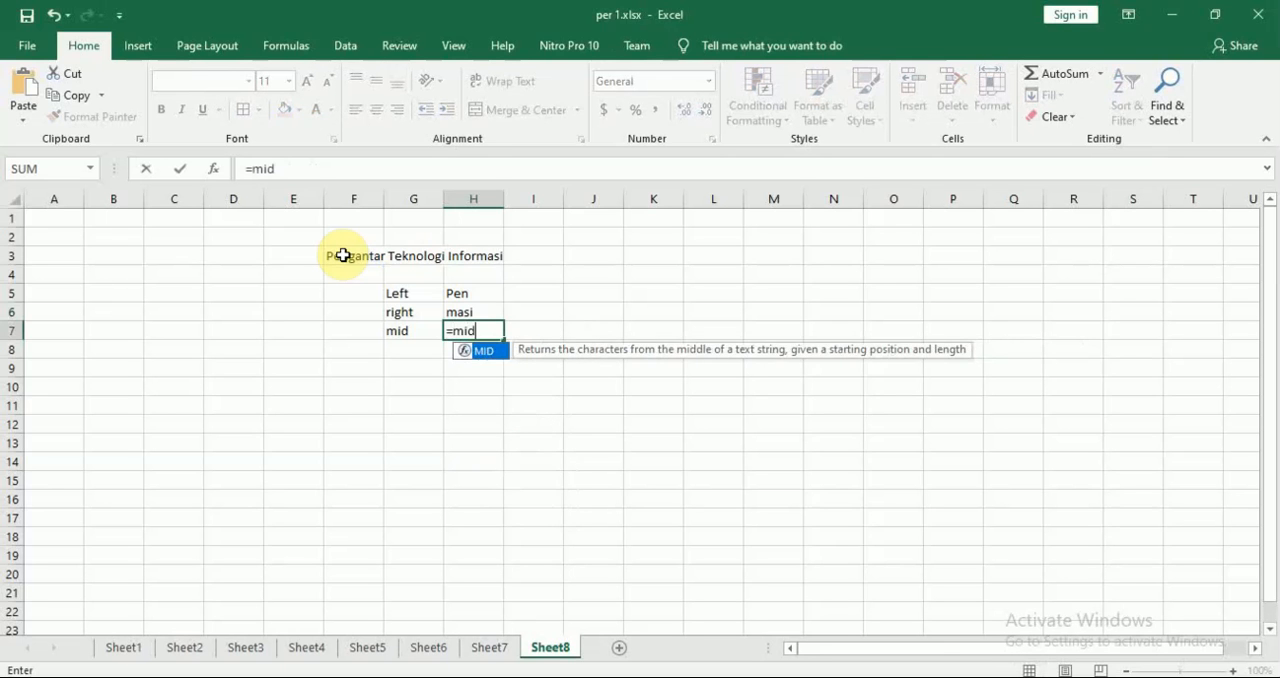
{"action": "key", "text": "Tab"}
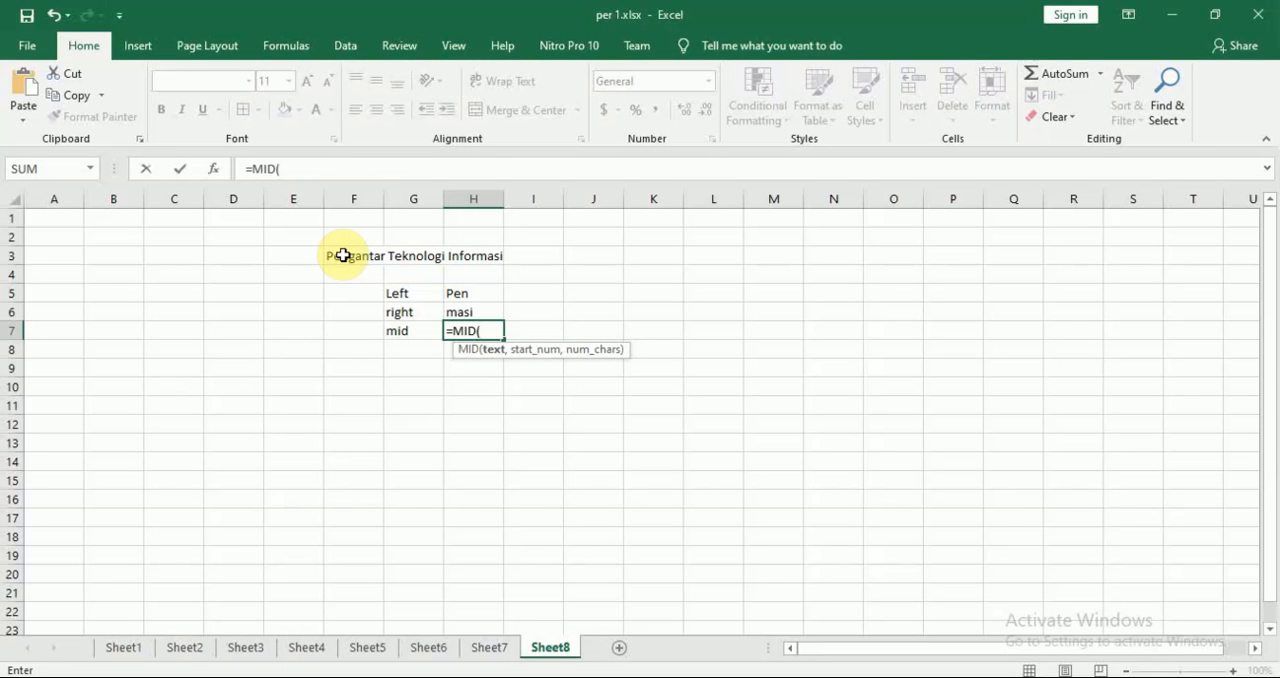
{"action": "left_click", "coordinate": [343, 256]}
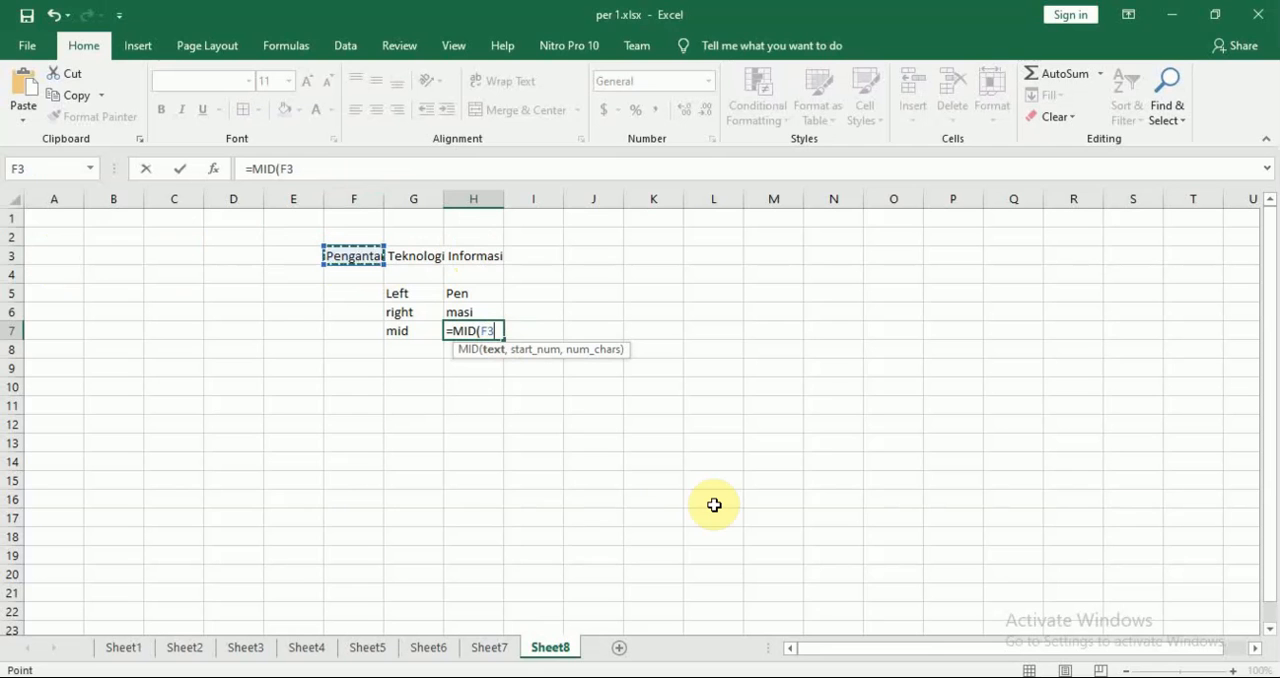
{"action": "type", "text": ","}
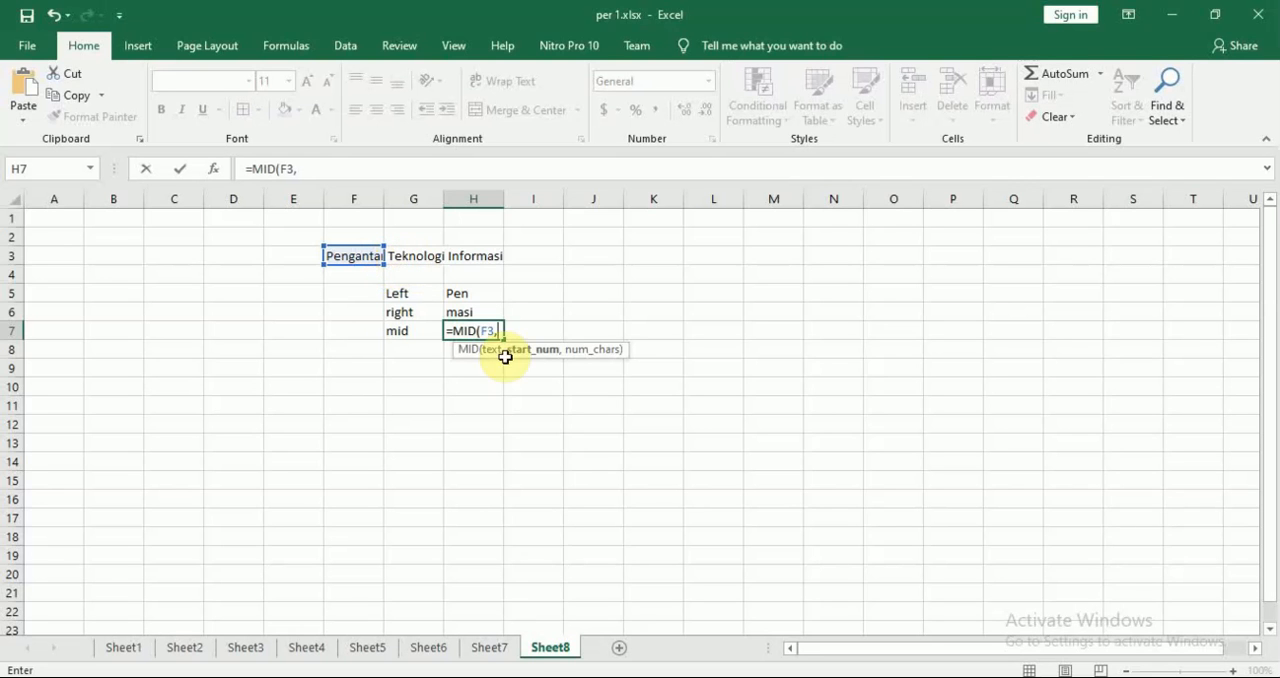
{"action": "type", "text": "1"}
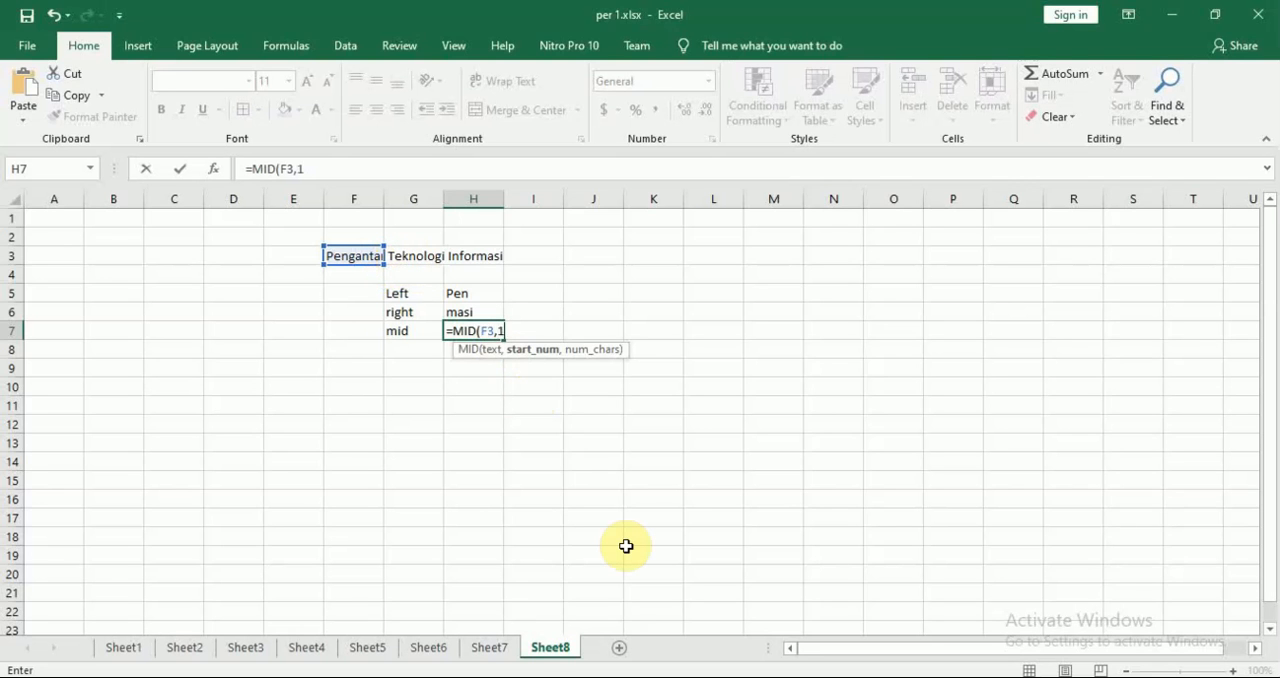
{"action": "type", "text": "4"}
{"action": "type", "text": ","}
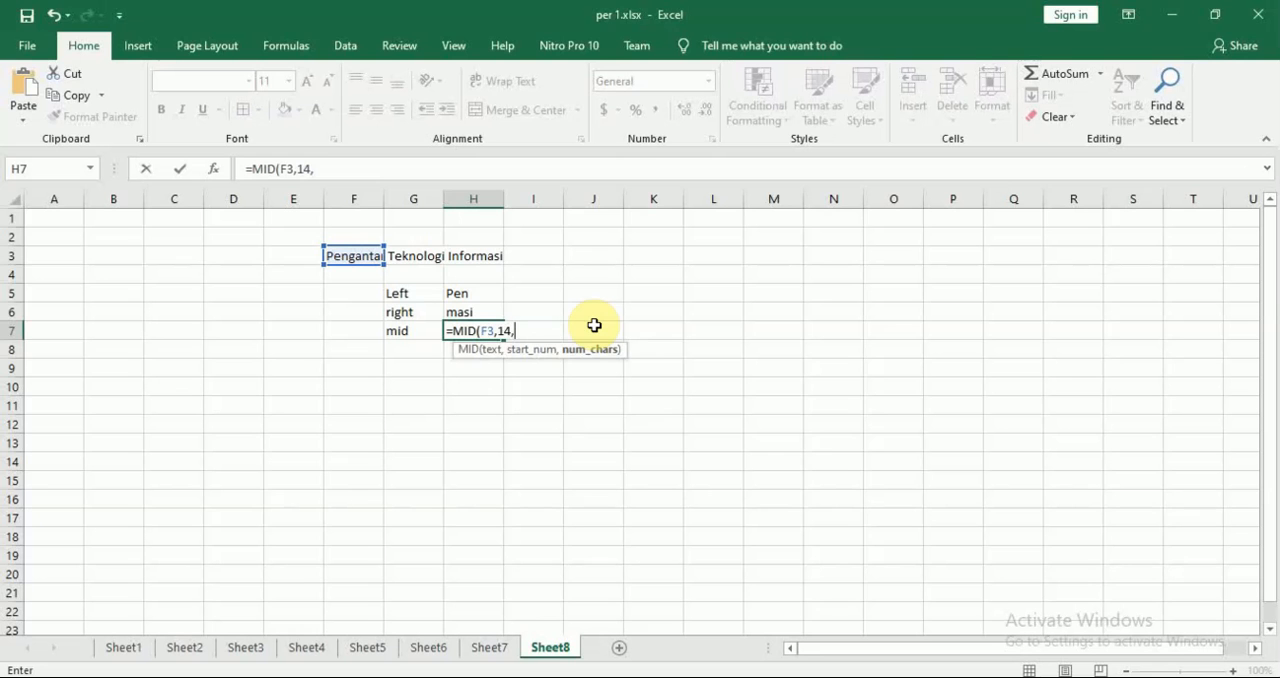
{"action": "type", "text": "3"}
{"action": "key", "text": "Return"}
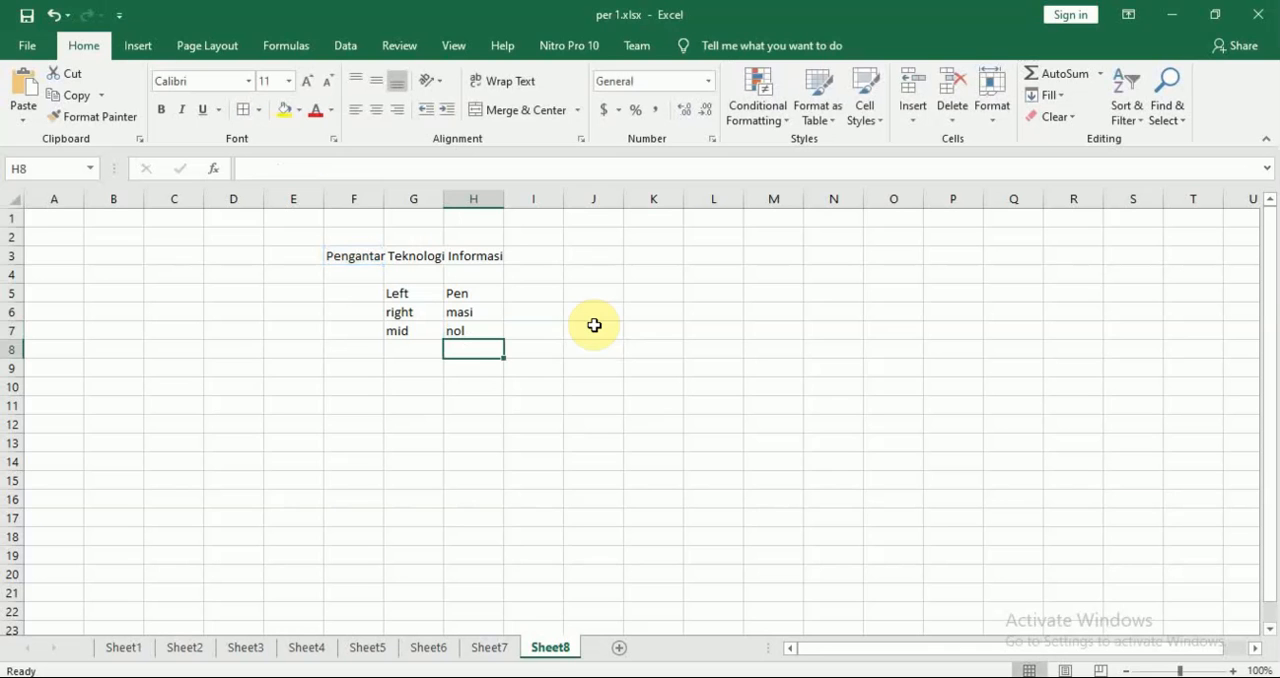
Change the H7 MID formula's start number to 5 and its number of characters to 5
{"action": "key", "text": "Up"}
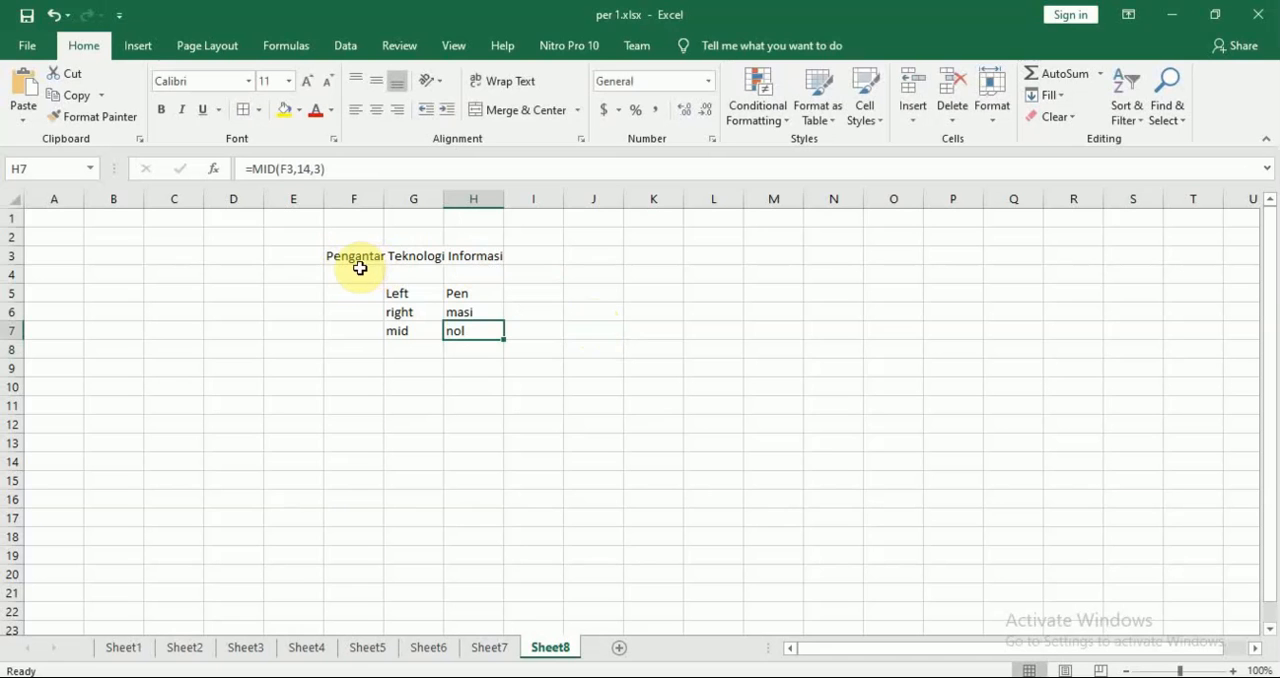
{"action": "double_click", "coordinate": [485, 333]}
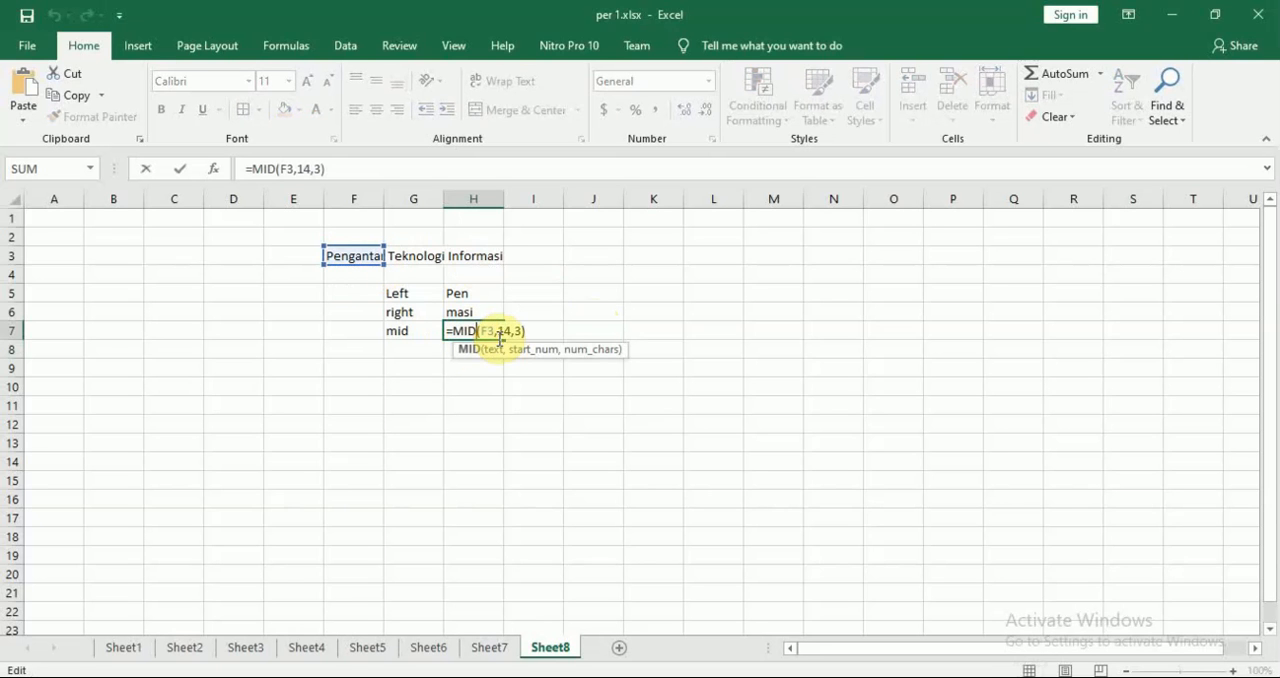
{"action": "left_click", "coordinate": [507, 331]}
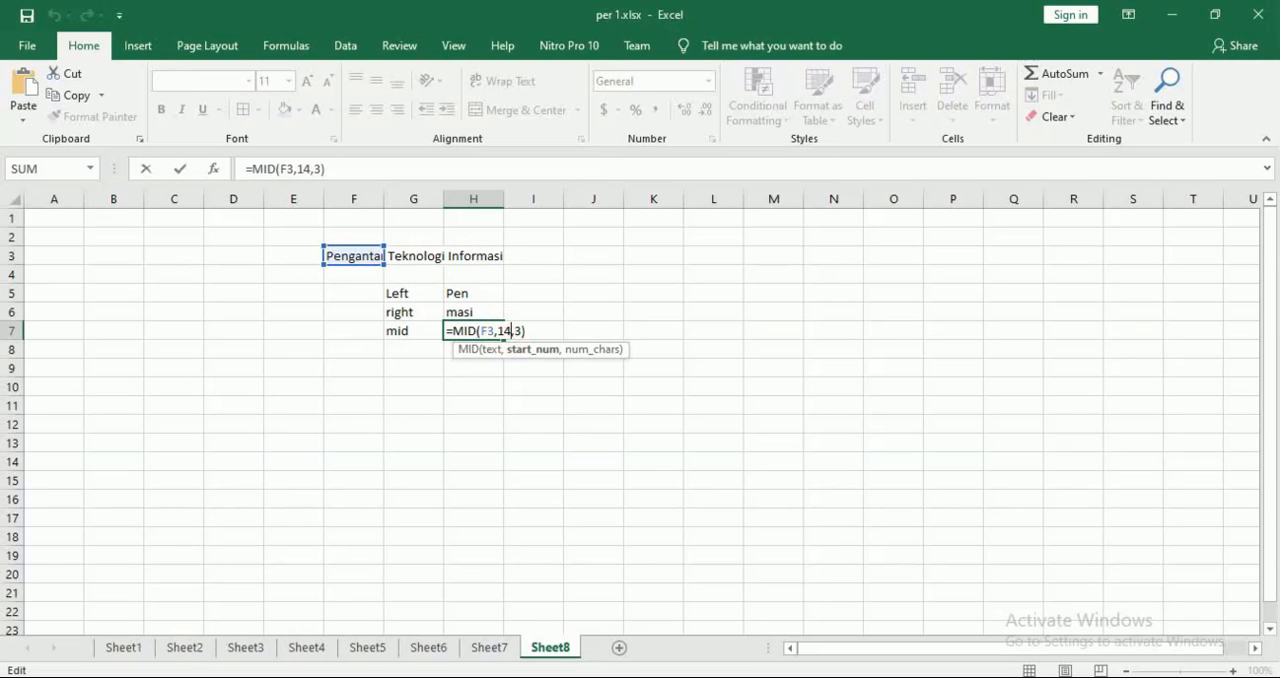
{"action": "key", "text": "BackSpace"}
{"action": "key", "text": "BackSpace"}
{"action": "type", "text": "5"}
{"action": "key", "text": "Right"}
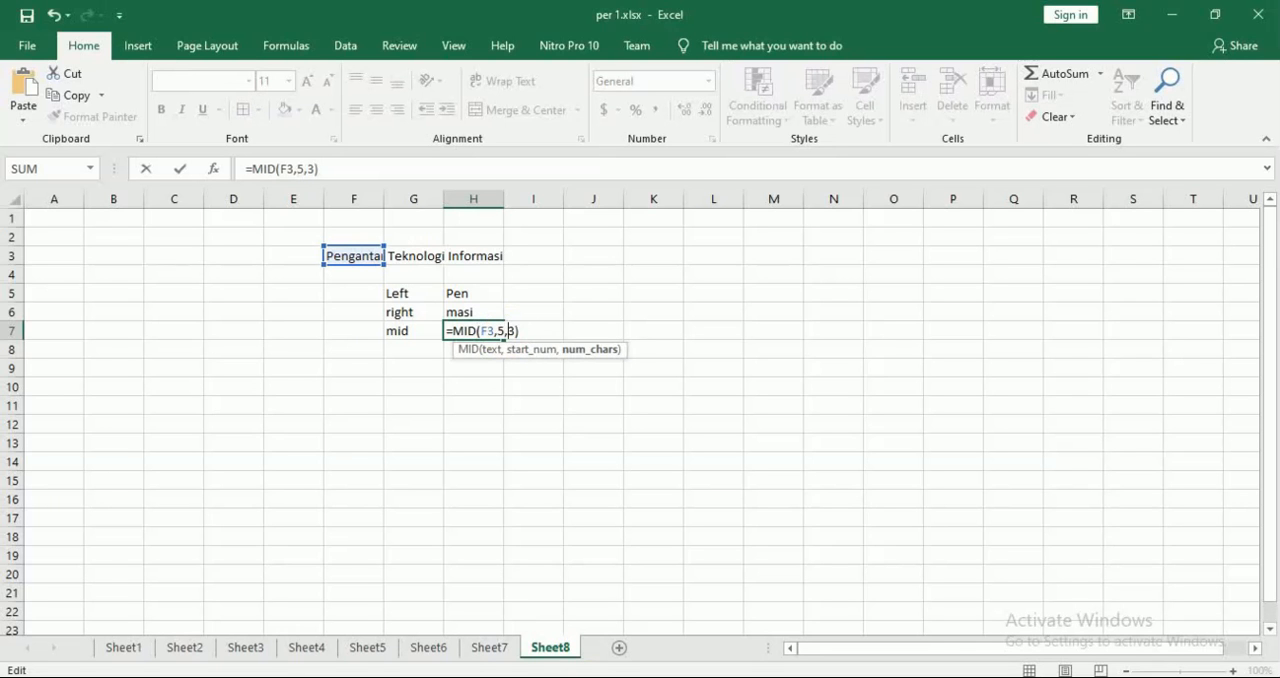
{"action": "key", "text": "Delete"}
{"action": "type", "text": "5"}
{"action": "key", "text": "Return"}
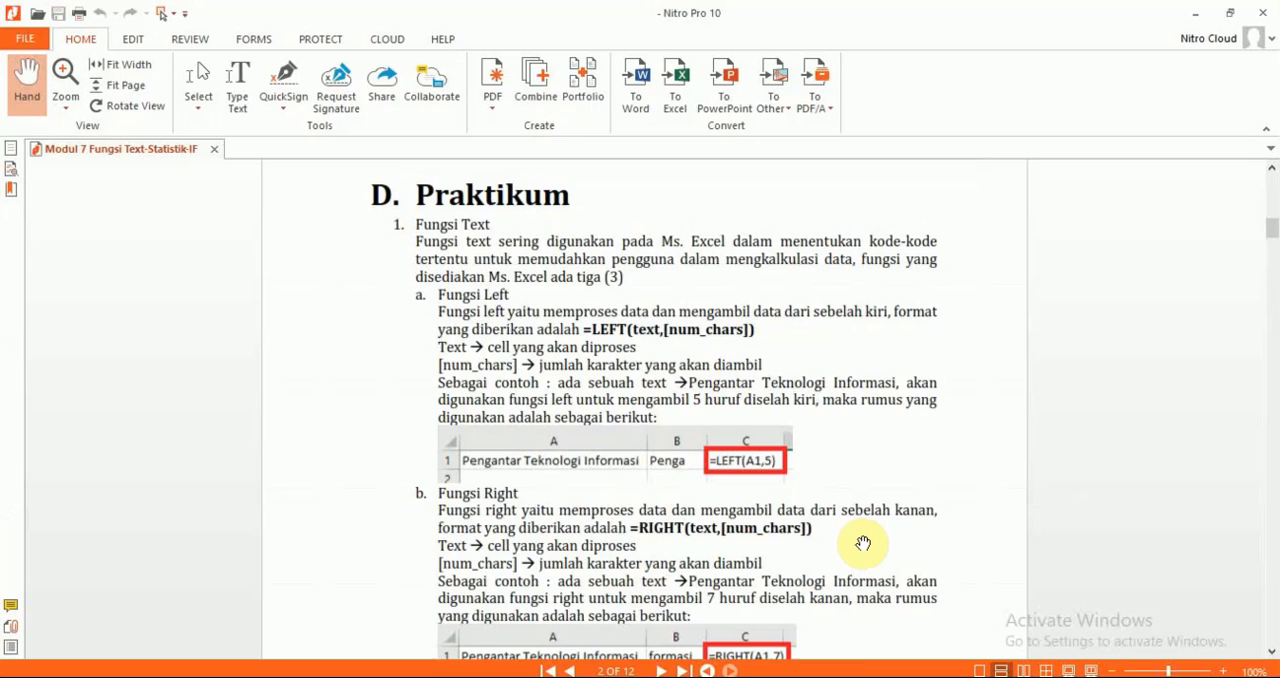
Switch to the Modul 7 PDF in Nitro Pro and go to the "Penyelesaian kasus" exercise following the Fungsi Mid section
{"action": "scroll", "coordinate": [860, 543], "scroll_direction": "down", "scroll_amount": 3}
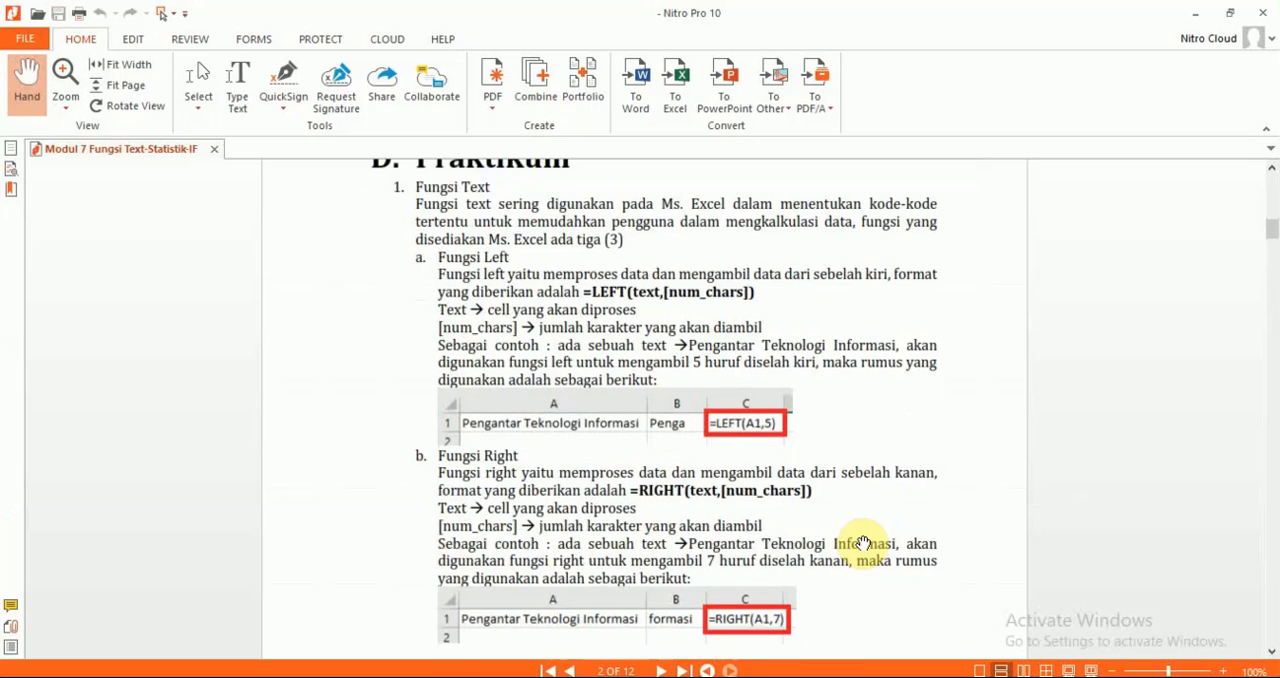
{"action": "scroll", "coordinate": [863, 543], "scroll_direction": "down", "scroll_amount": 5}
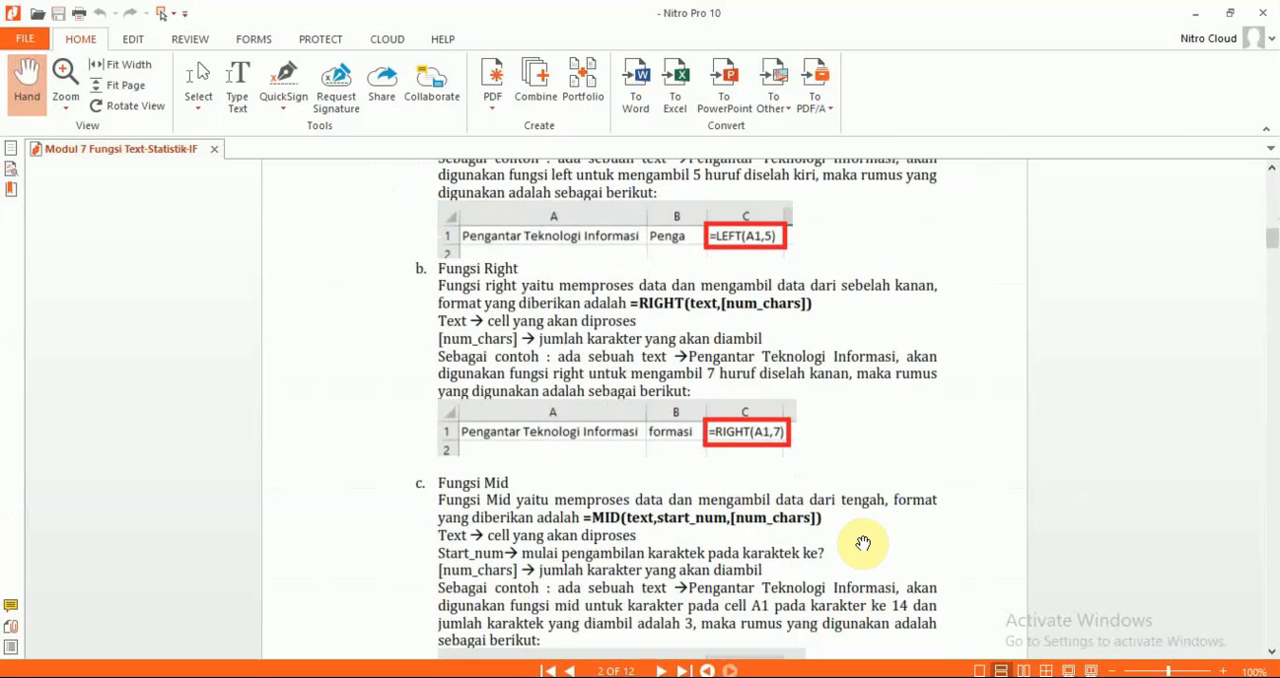
{"action": "scroll", "coordinate": [863, 543], "scroll_direction": "down", "scroll_amount": 4}
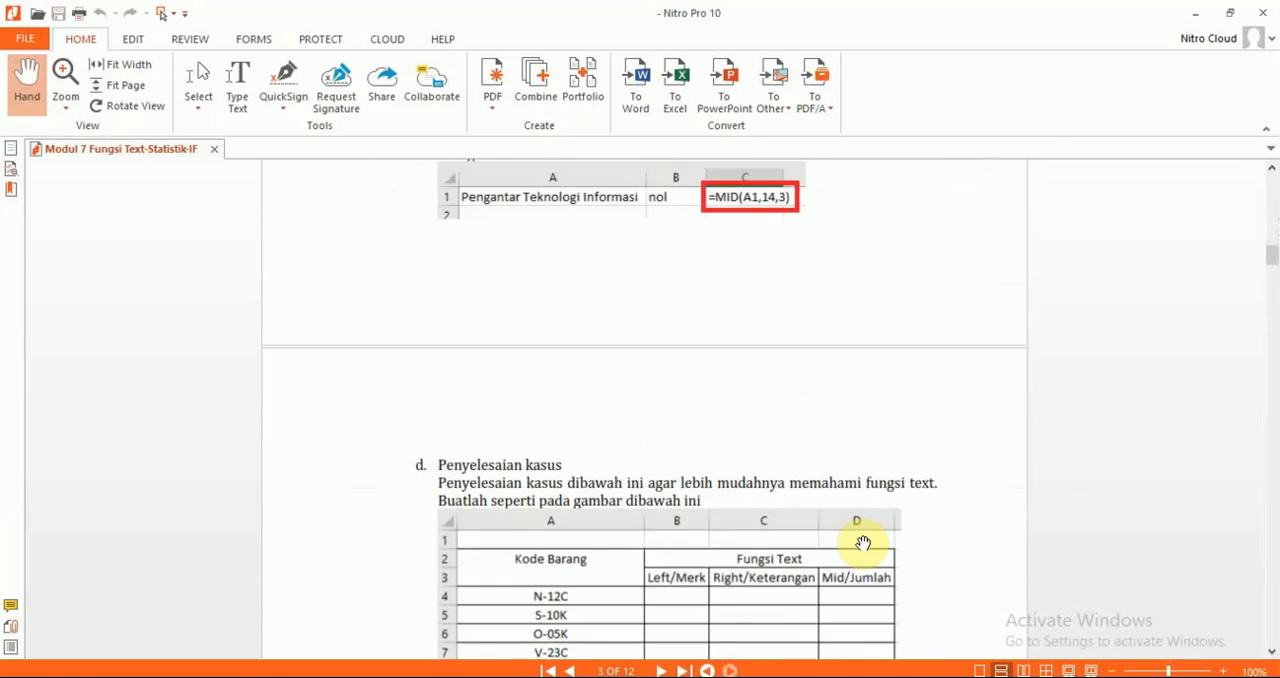
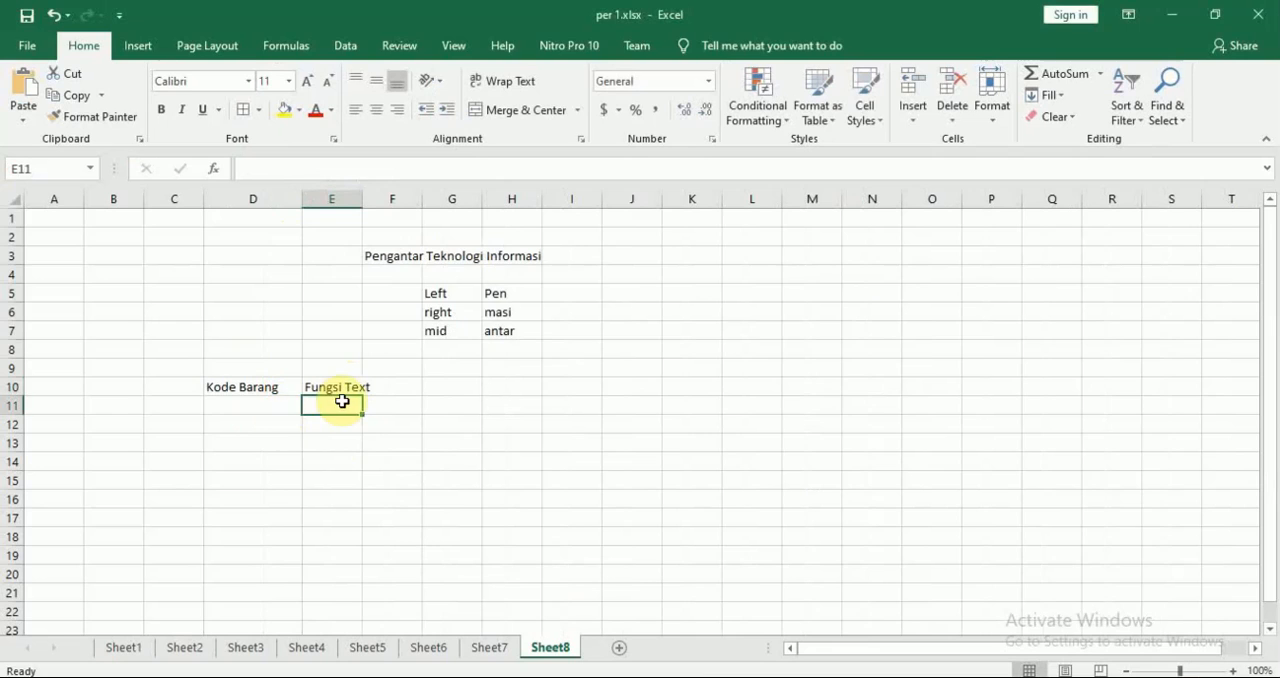
Enter the header LEFT/Merk in E11, following the module's table, and widen column E to fit it
{"action": "key", "text": "alt+Tab"}
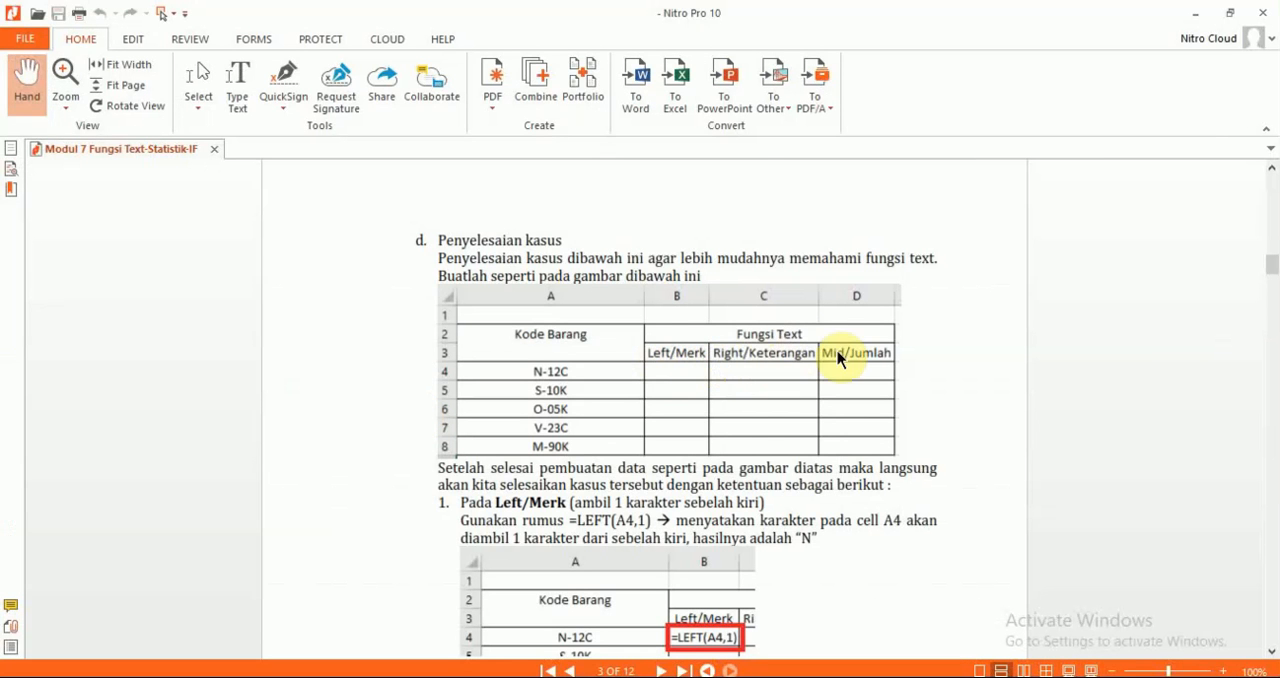
{"action": "key", "text": "alt+Tab"}
{"action": "type", "text": "Le"}
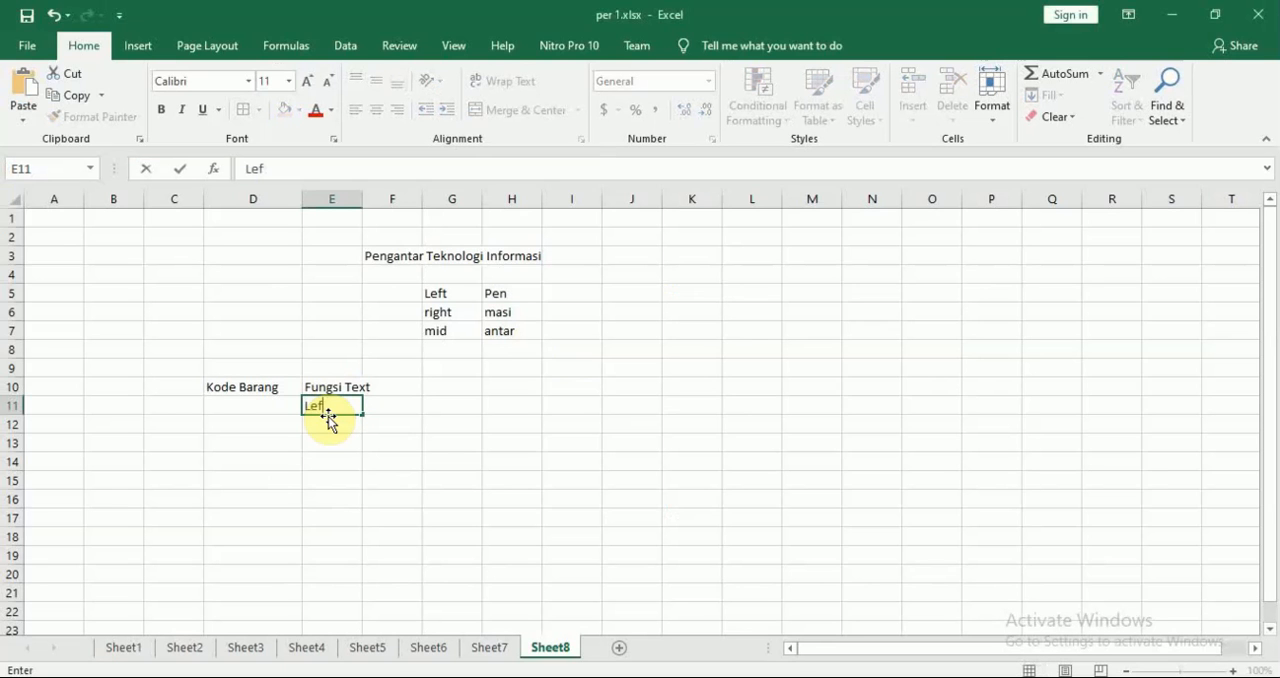
{"action": "type", "text": "f"}
{"action": "key", "text": "BackSpace"}
{"action": "key", "text": "BackSpace"}
{"action": "key", "text": "alt+Tab"}
{"action": "key", "text": "alt+Tab"}
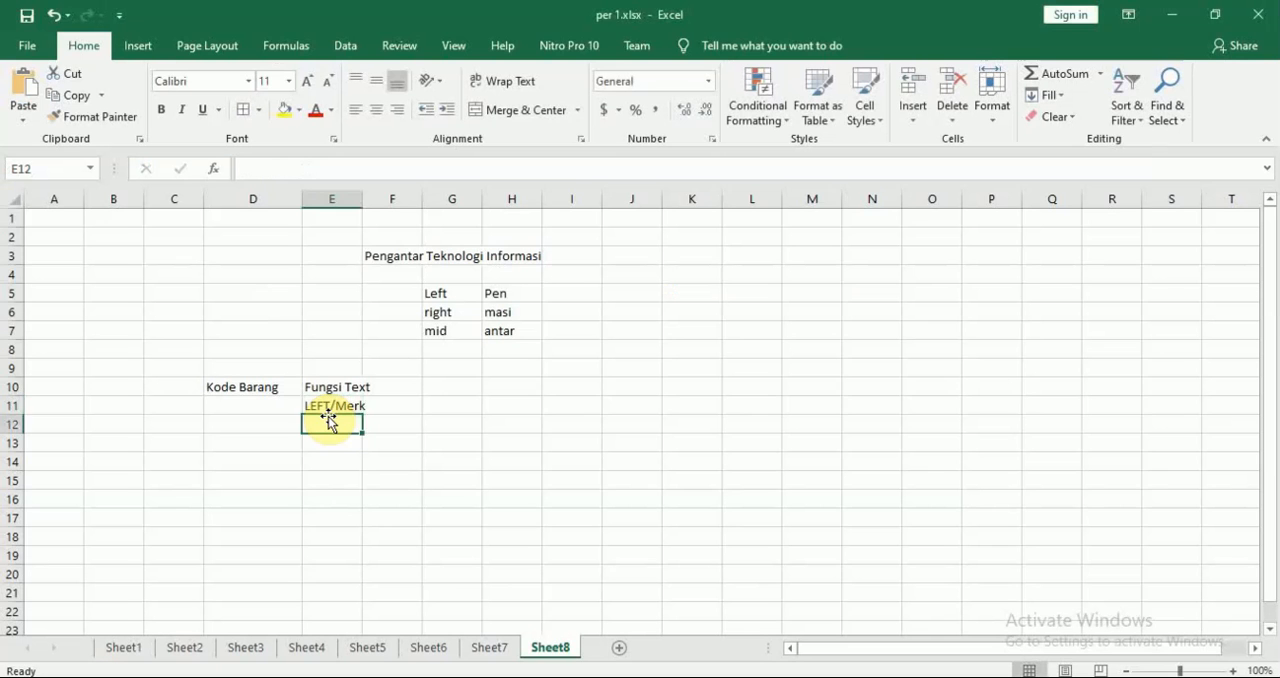
{"action": "type", "text": "k"}
{"action": "key", "text": "Tab"}
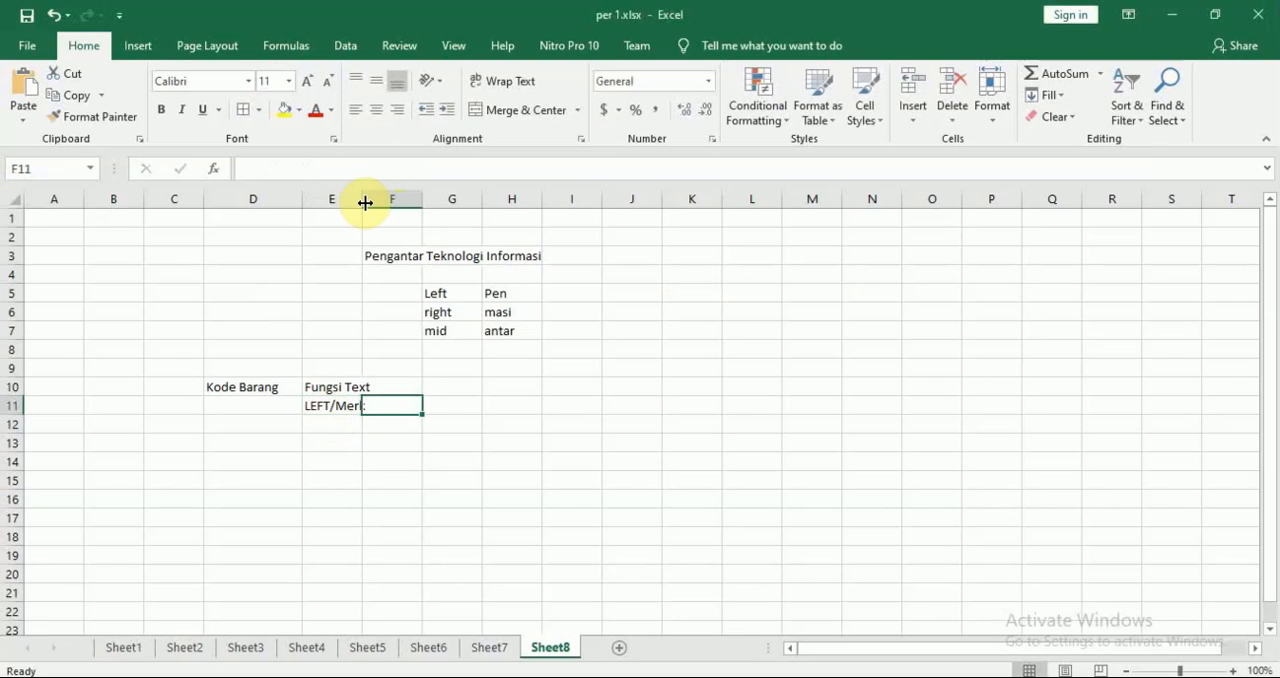
{"action": "left_click_drag", "start_coordinate": [363, 203], "coordinate": [382, 203]}
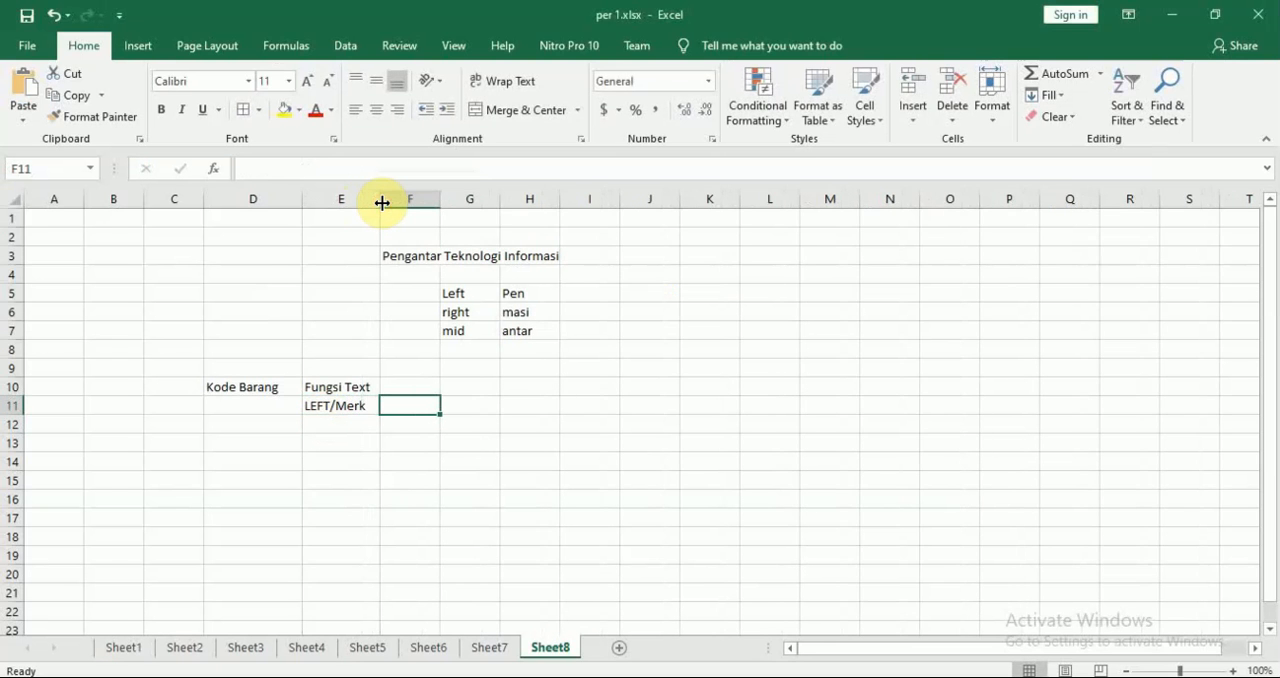
Enter the header RIGHT/Keterangan in F11 and widen column F to fit it
{"action": "key", "text": "alt+Tab"}
{"action": "key", "text": "alt+Tab"}
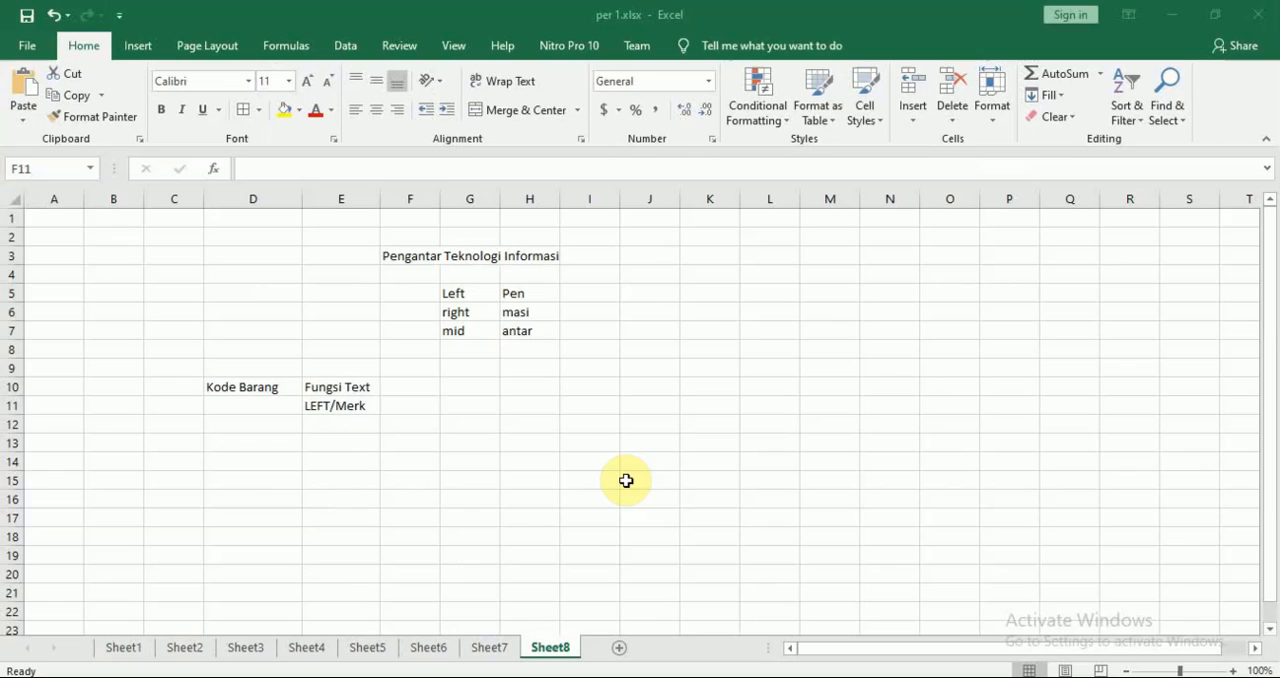
{"action": "type", "text": "Ri"}
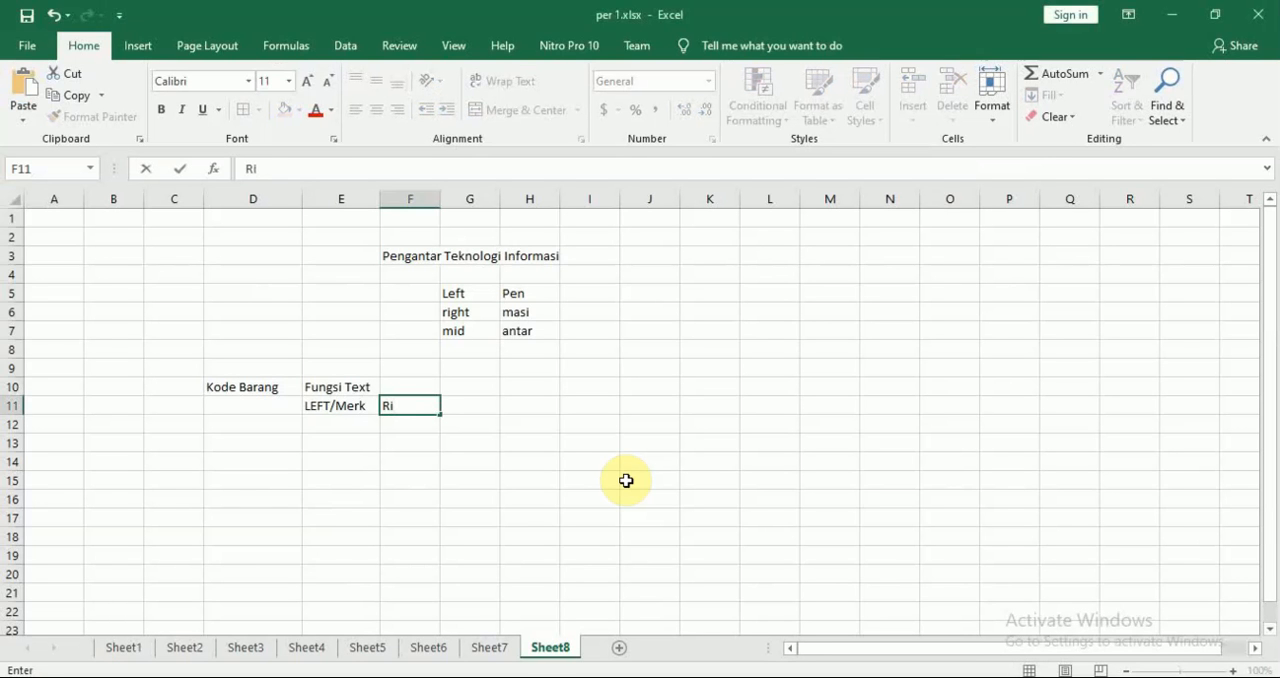
{"action": "type", "text": "IGHT/Keterangan"}
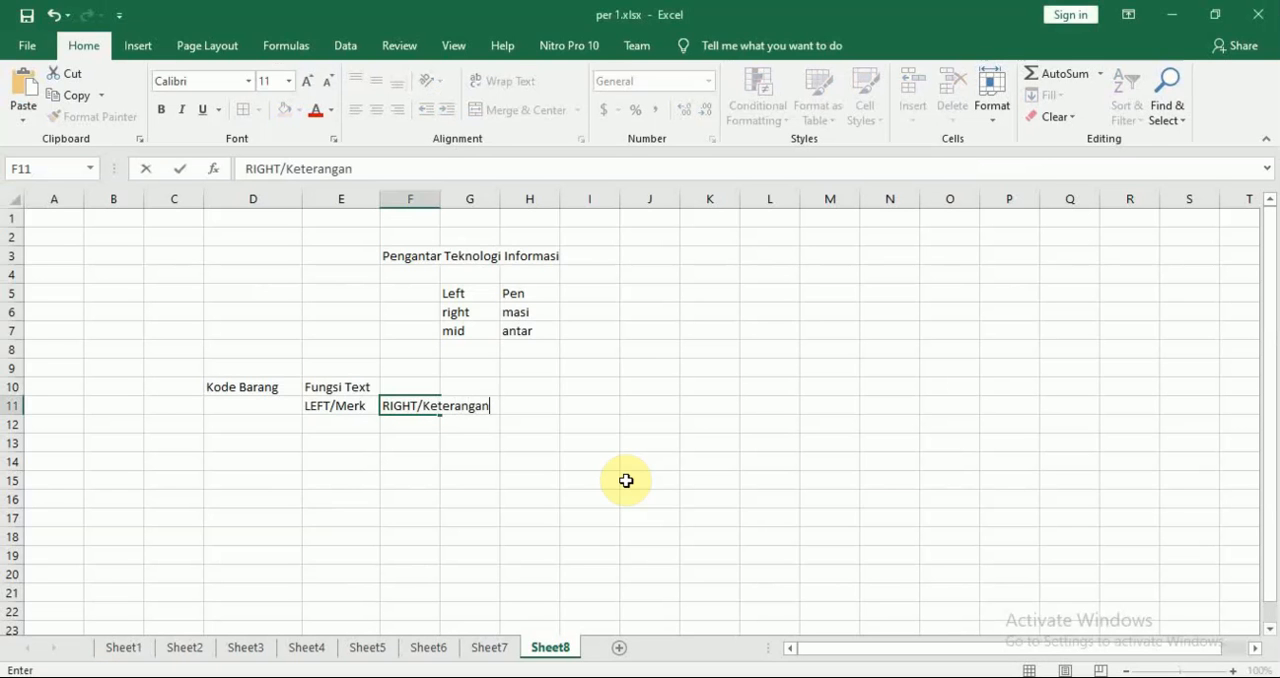
{"action": "key", "text": "Return"}
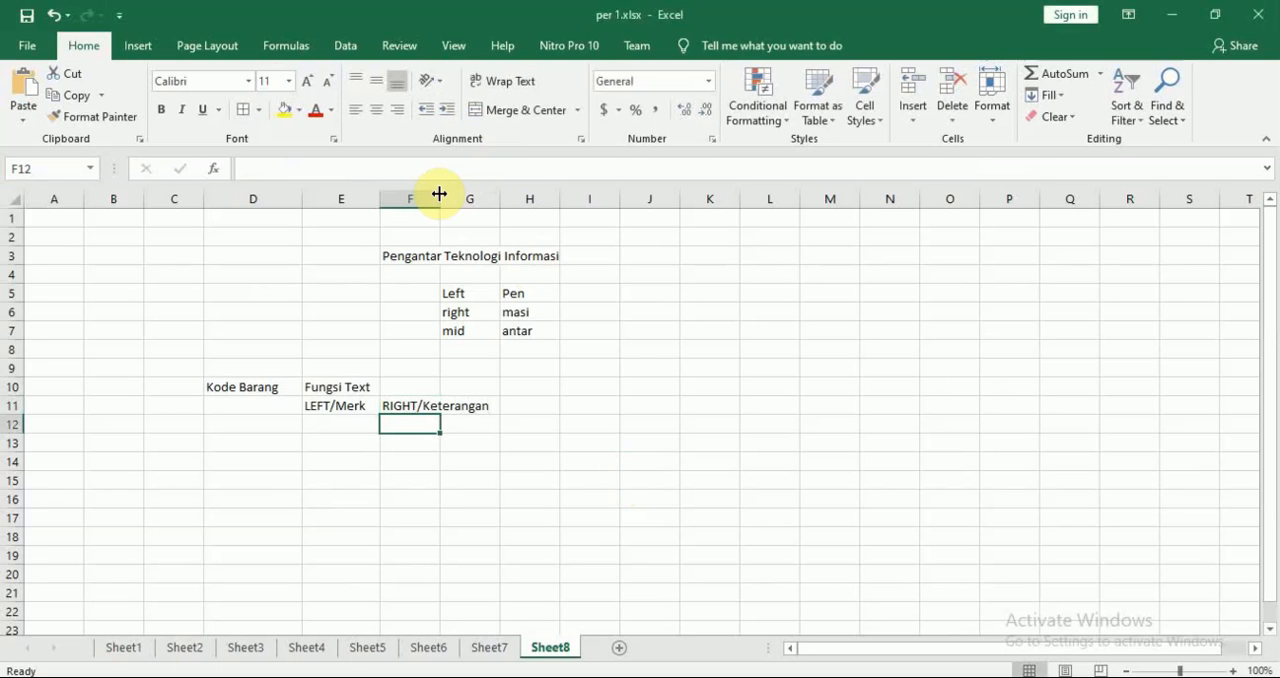
{"action": "left_click_drag", "start_coordinate": [440, 199], "coordinate": [491, 200]}
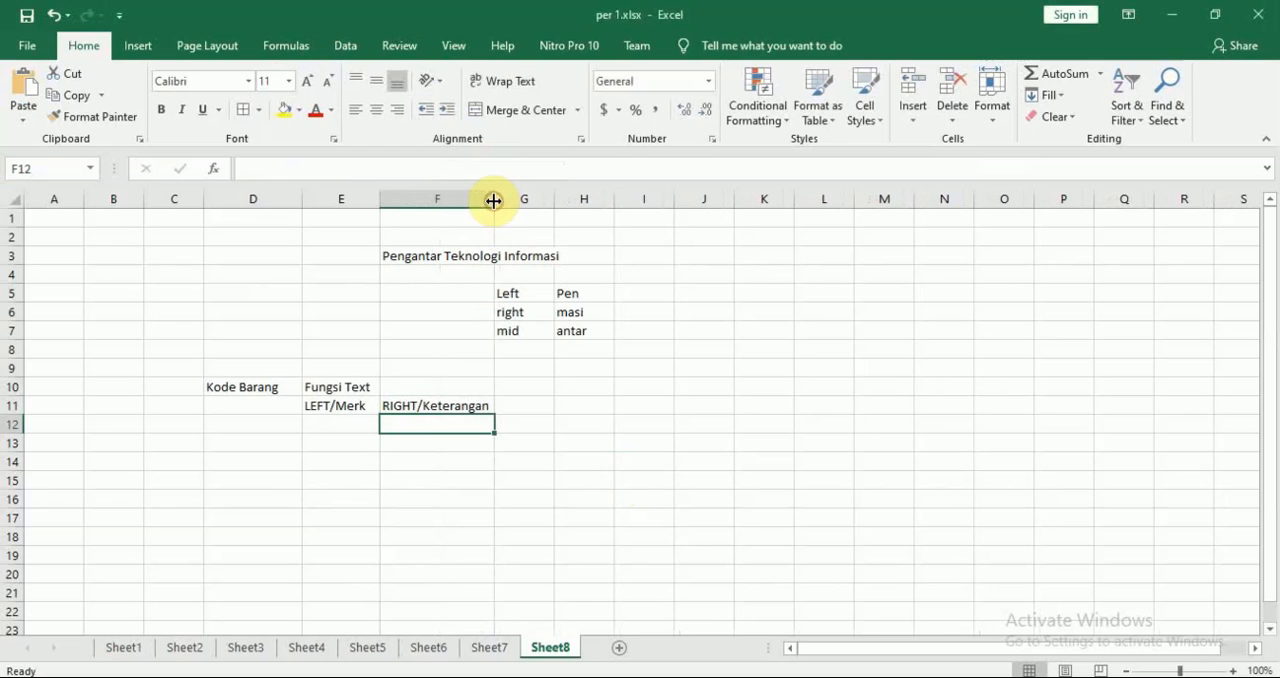
Enter the header MID/Jumlah in G11, checking the wording against the module PDF
{"action": "left_click", "coordinate": [540, 400]}
{"action": "type", "text": "MID"}
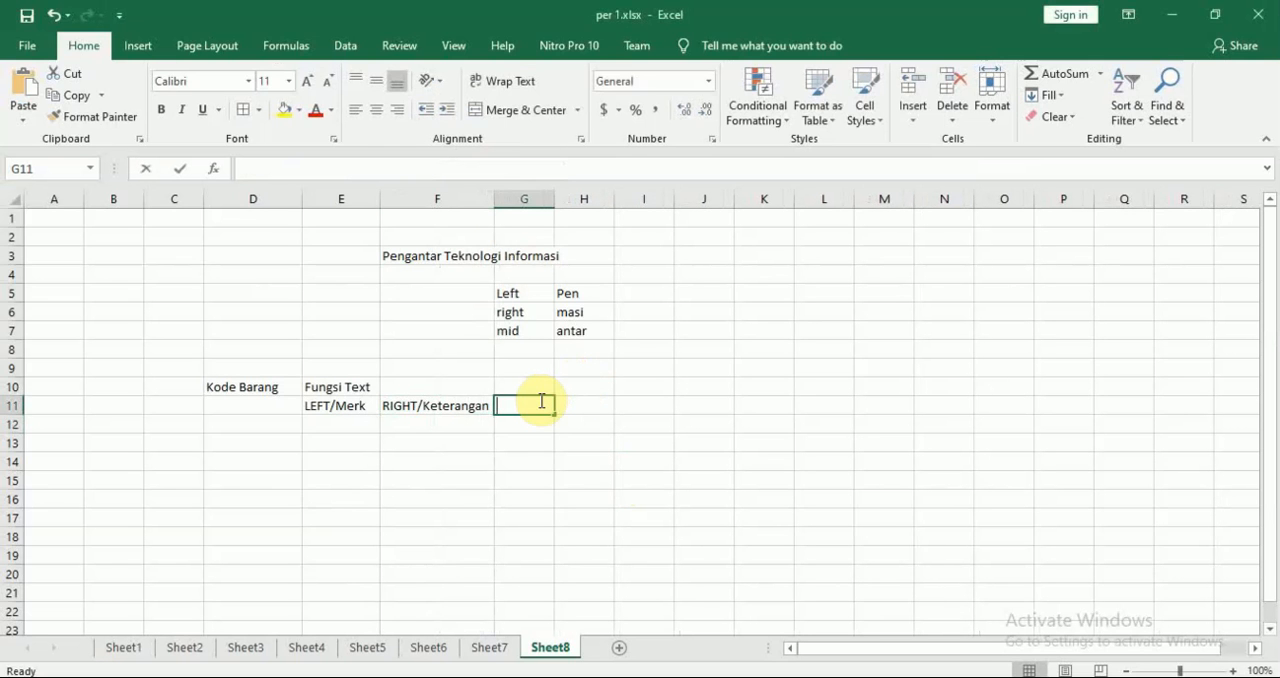
{"action": "type", "text": "/"}
{"action": "key", "text": "alt+Tab"}
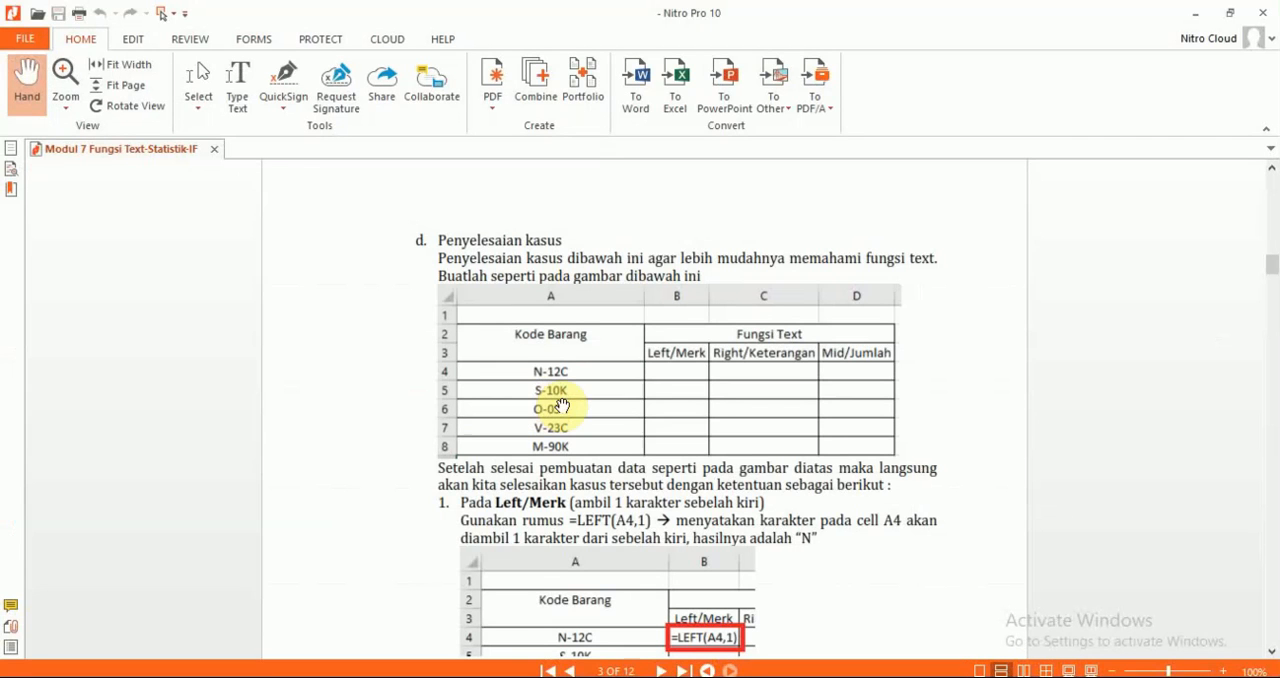
{"action": "key", "text": "alt+Tab"}
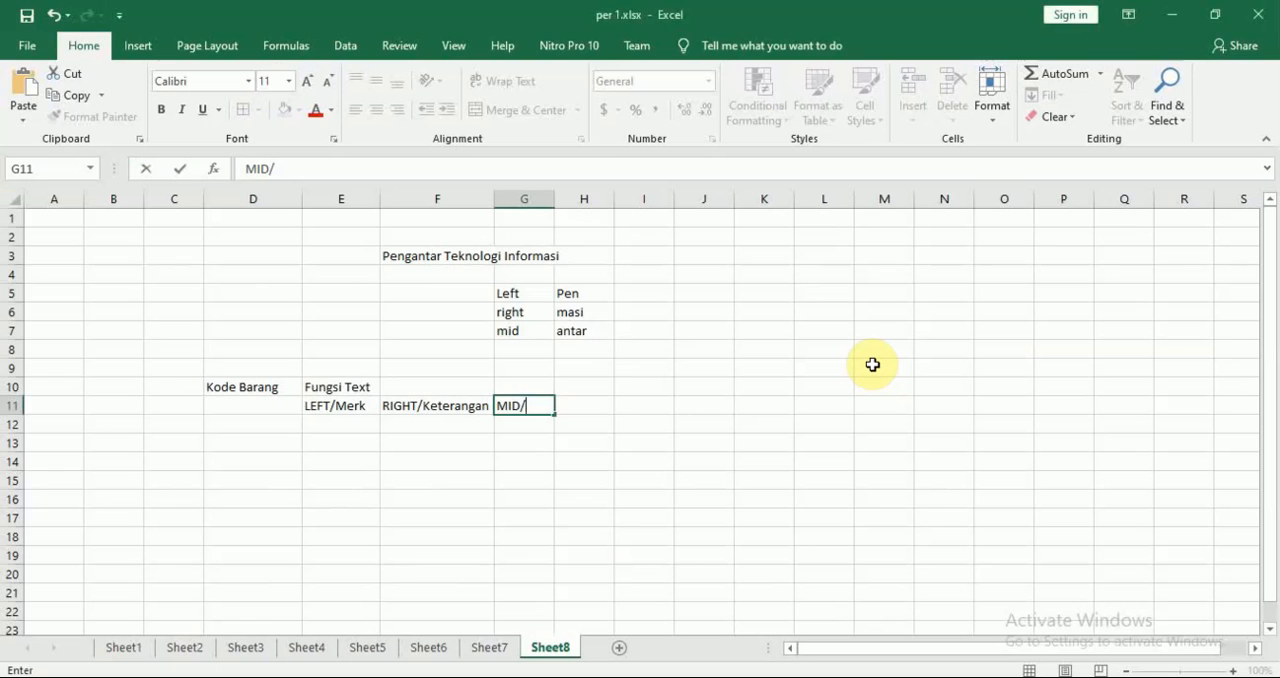
{"action": "type", "text": "Jumlah"}
{"action": "key", "text": "Return"}
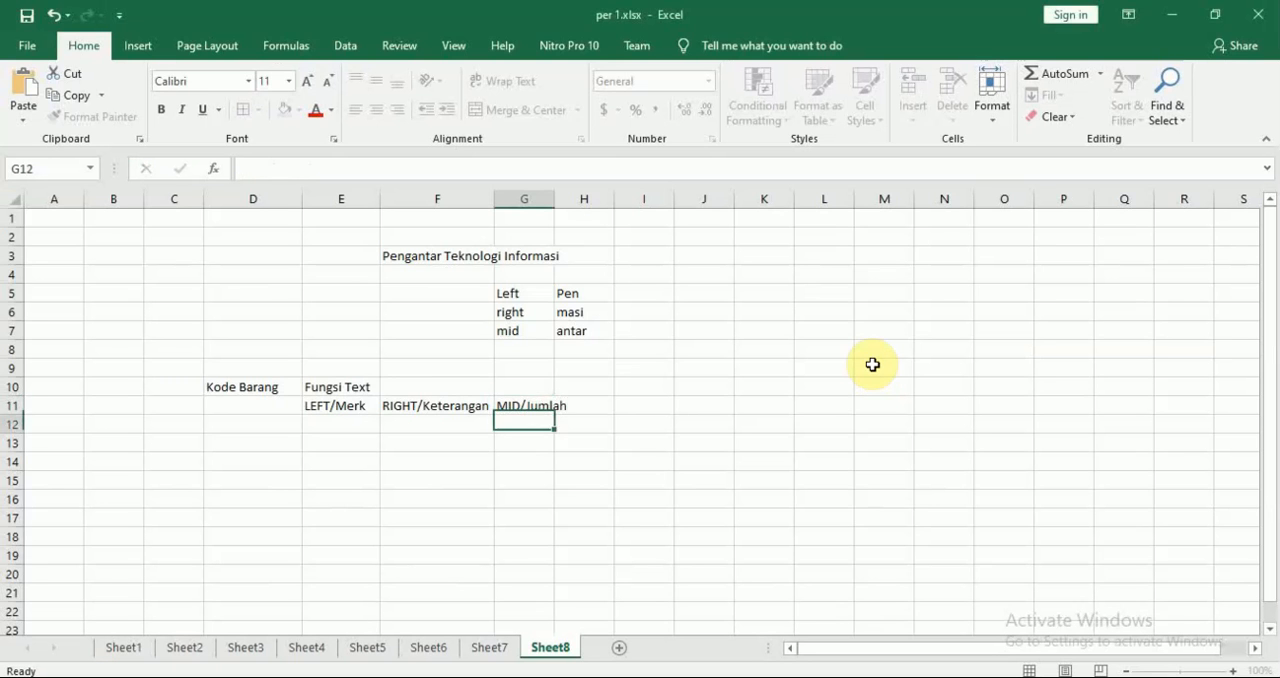
Merge and center the Fungsi Text heading across E10:G10
{"action": "left_click_drag", "start_coordinate": [358, 385], "coordinate": [516, 389]}
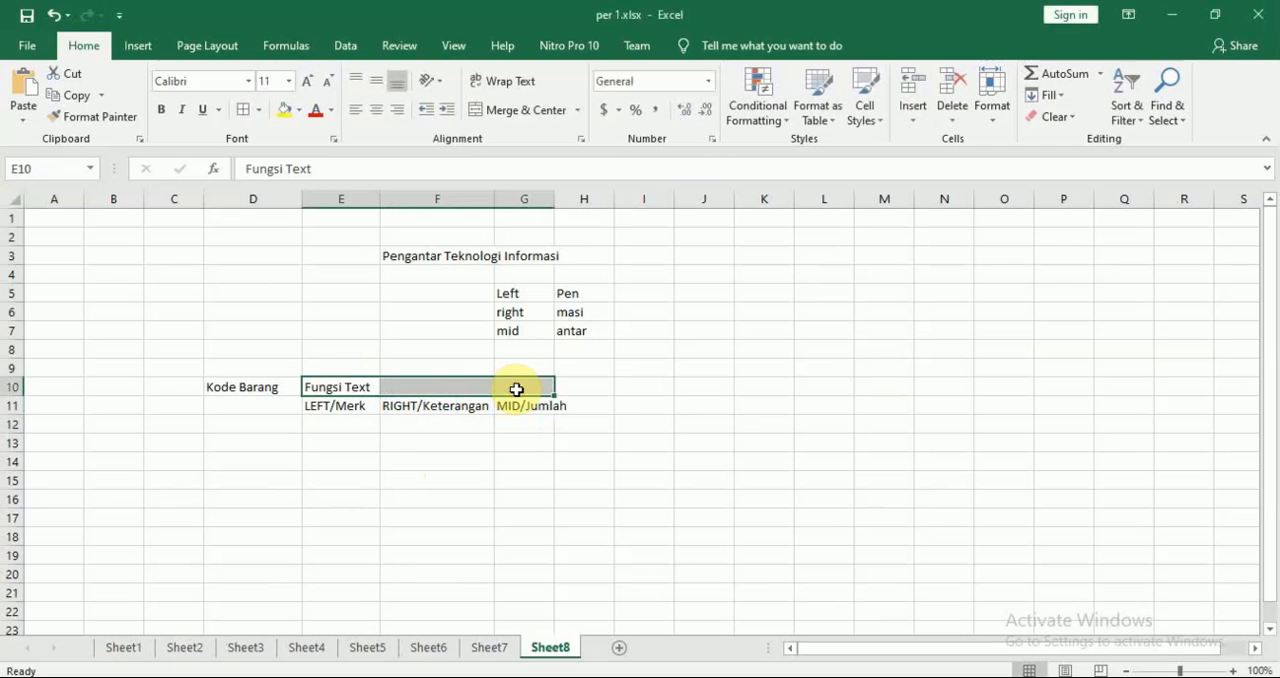
{"action": "left_click", "coordinate": [396, 466]}
{"action": "left_click", "coordinate": [346, 380]}
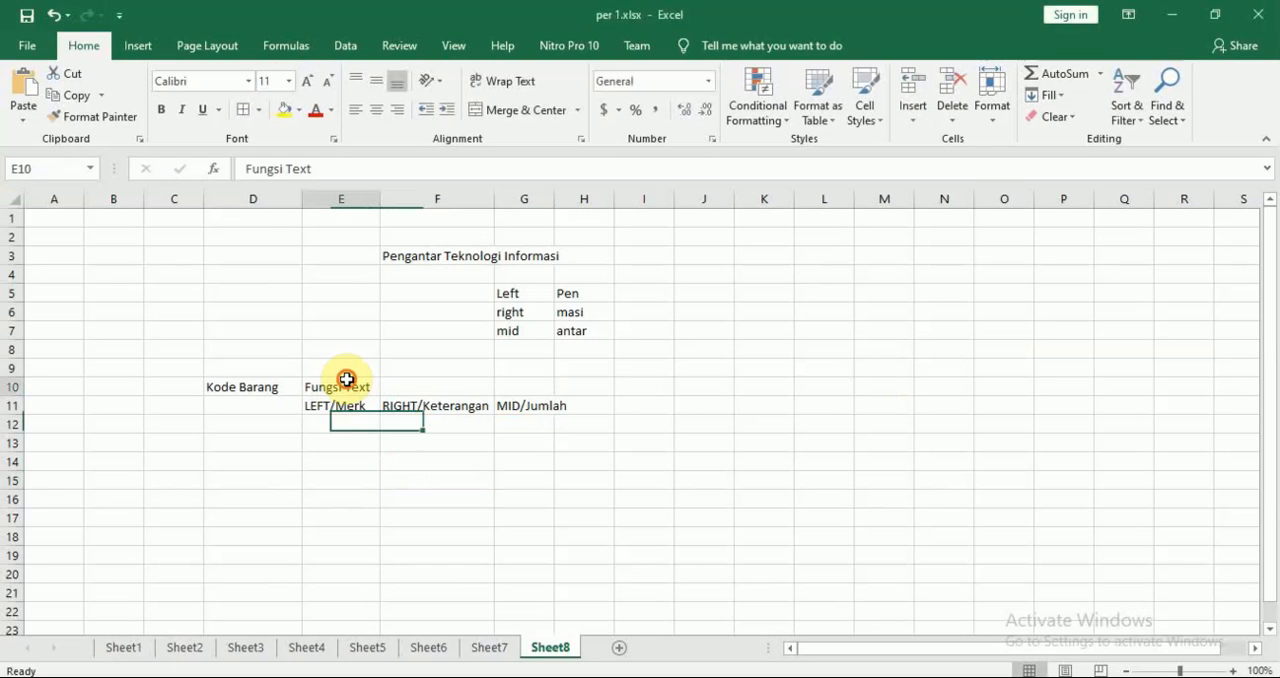
{"action": "left_click_drag", "start_coordinate": [346, 380], "coordinate": [509, 381]}
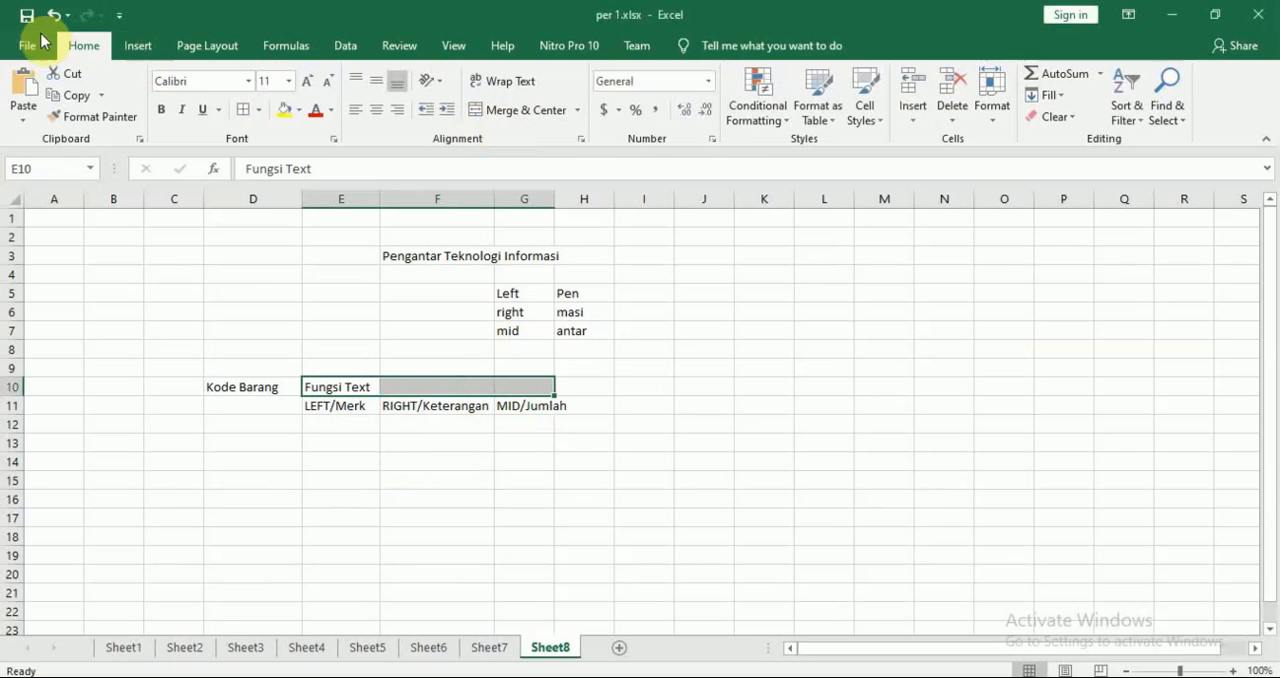
{"action": "left_click", "coordinate": [520, 112]}
{"action": "left_click", "coordinate": [716, 482]}
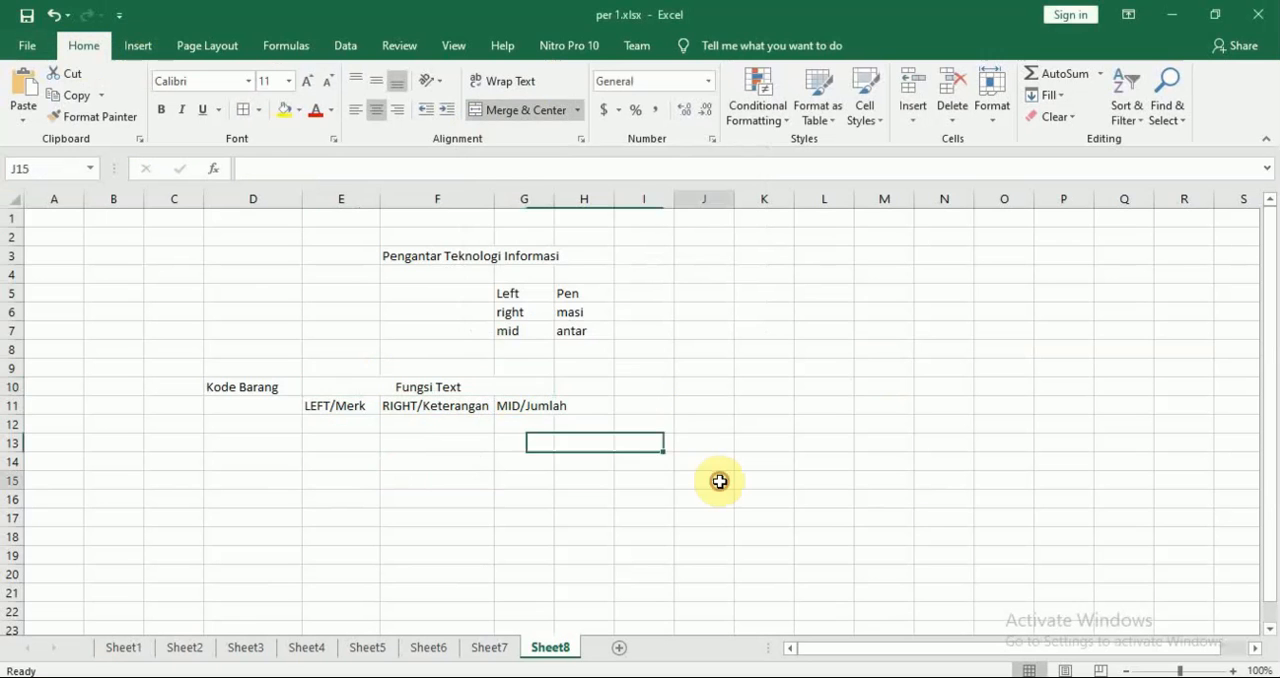
Merge and center the Kode Barang heading over D10:D11
{"action": "left_click_drag", "start_coordinate": [263, 390], "coordinate": [266, 407]}
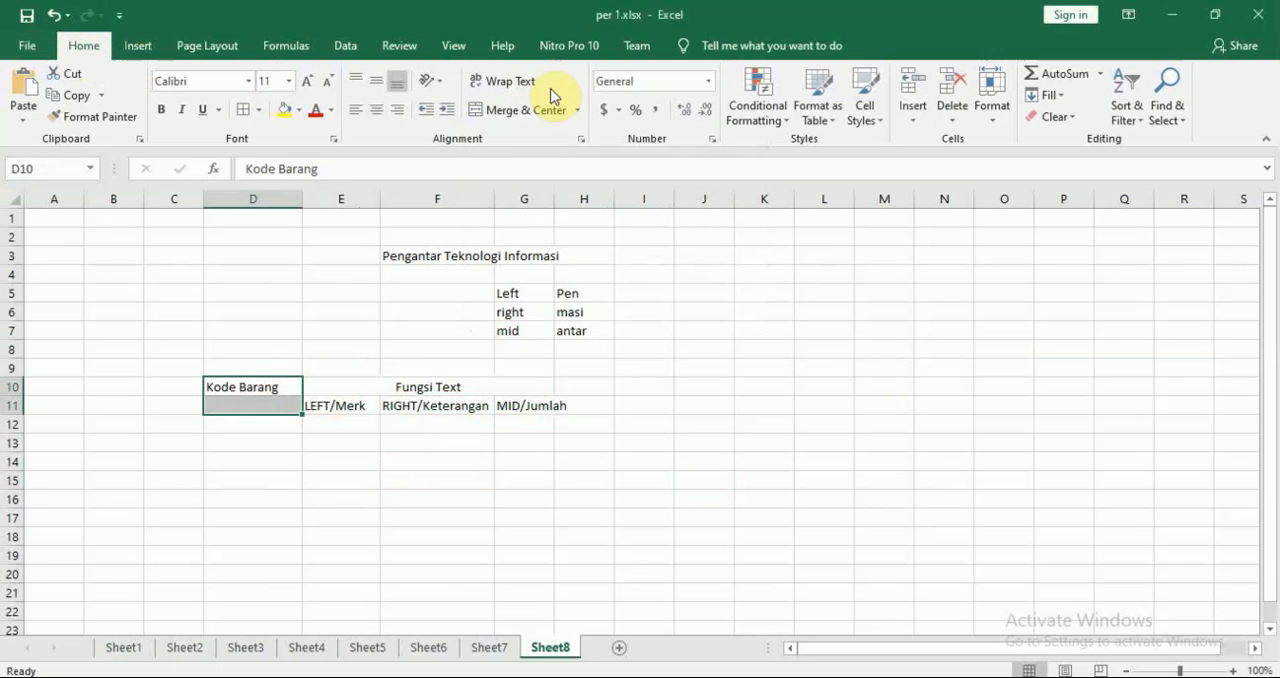
{"action": "left_click", "coordinate": [524, 112]}
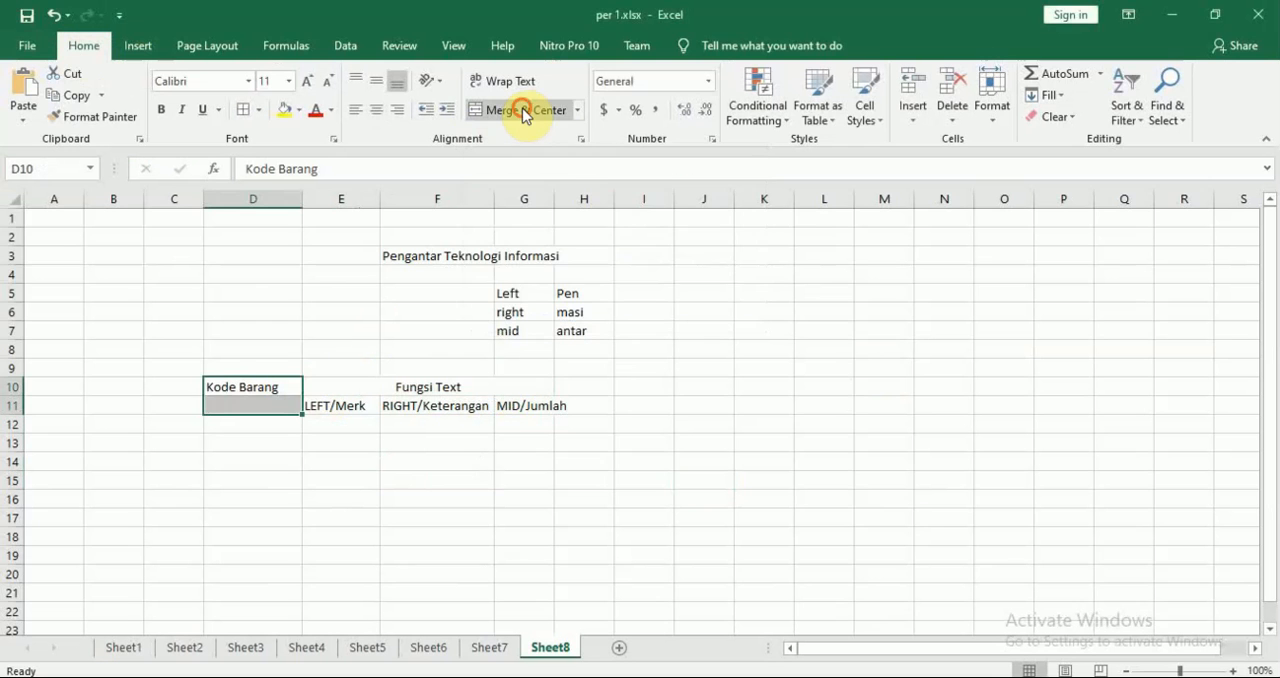
{"action": "left_click", "coordinate": [661, 441]}
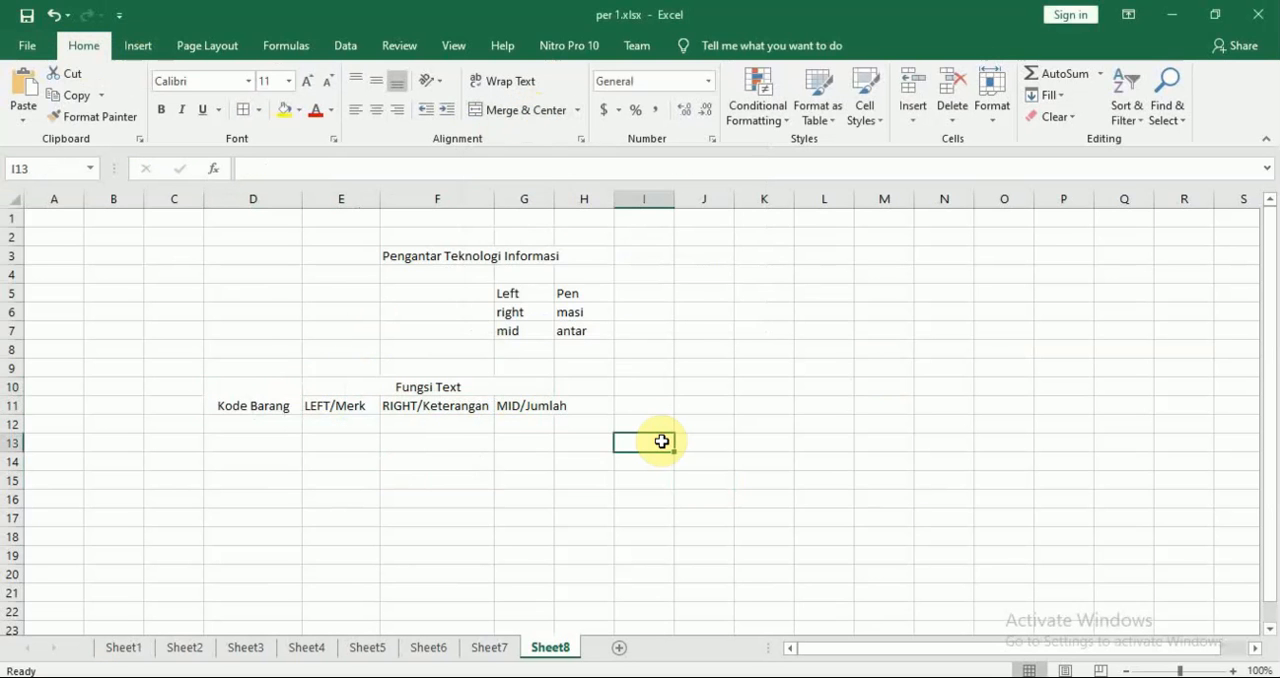
Enter the module's first item code, N-12C, in D12 under Kode Barang
{"action": "key", "text": "alt+Tab"}
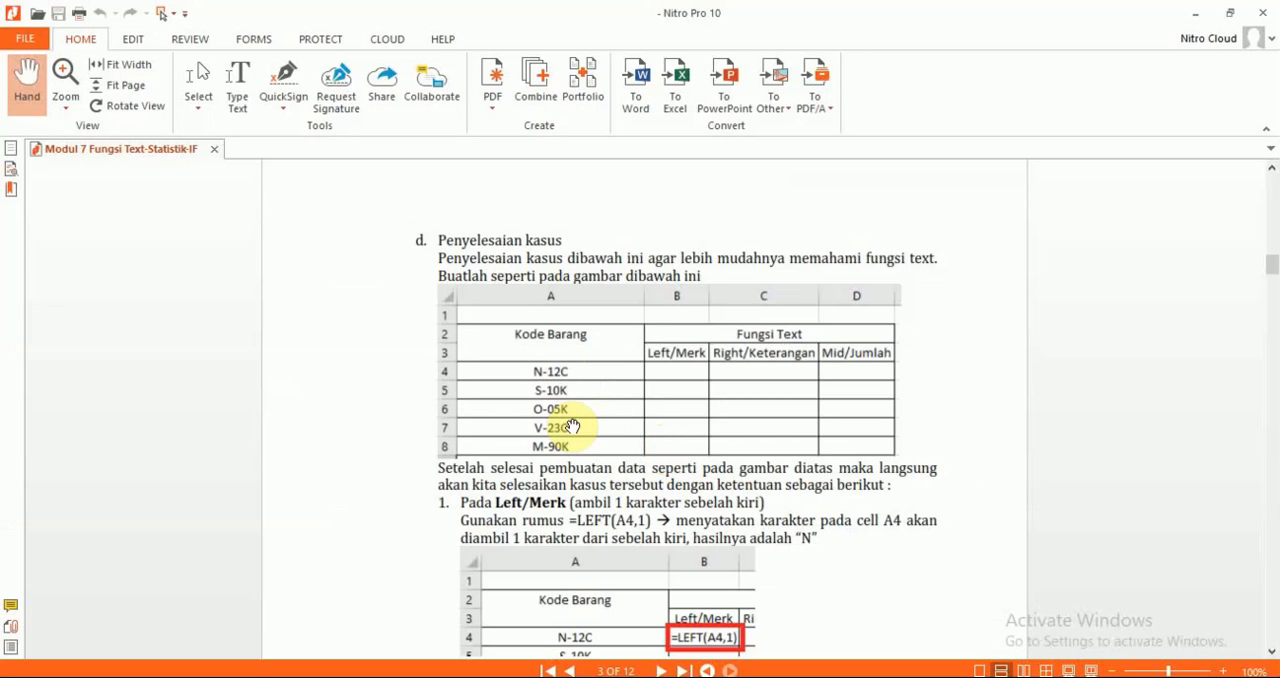
{"action": "key", "text": "alt+Tab"}
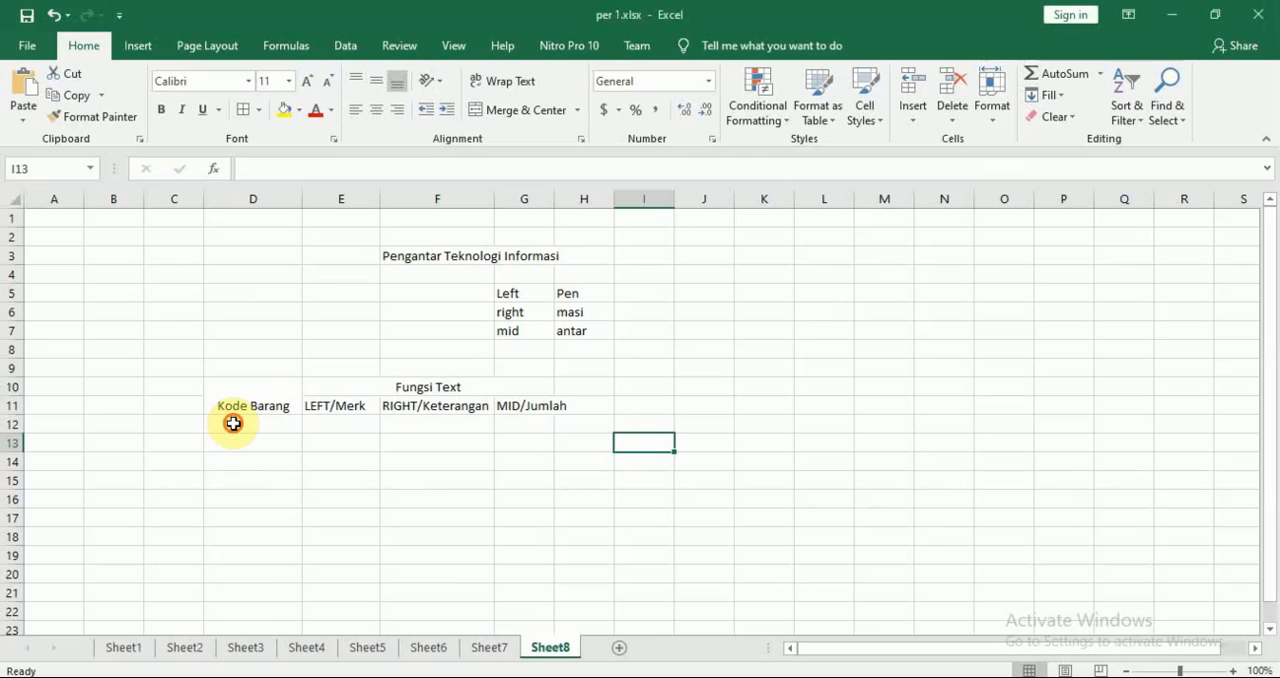
{"action": "left_click", "coordinate": [233, 423]}
{"action": "type", "text": "N-12"}
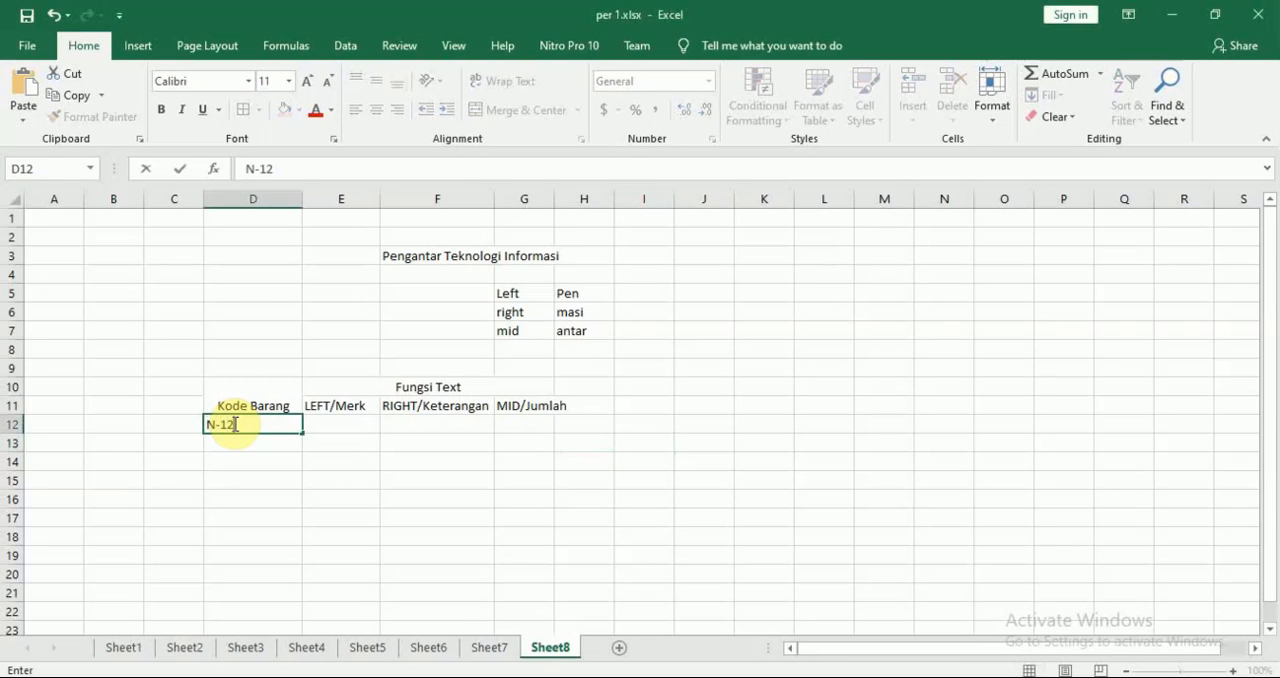
{"action": "key", "text": "alt+Tab"}
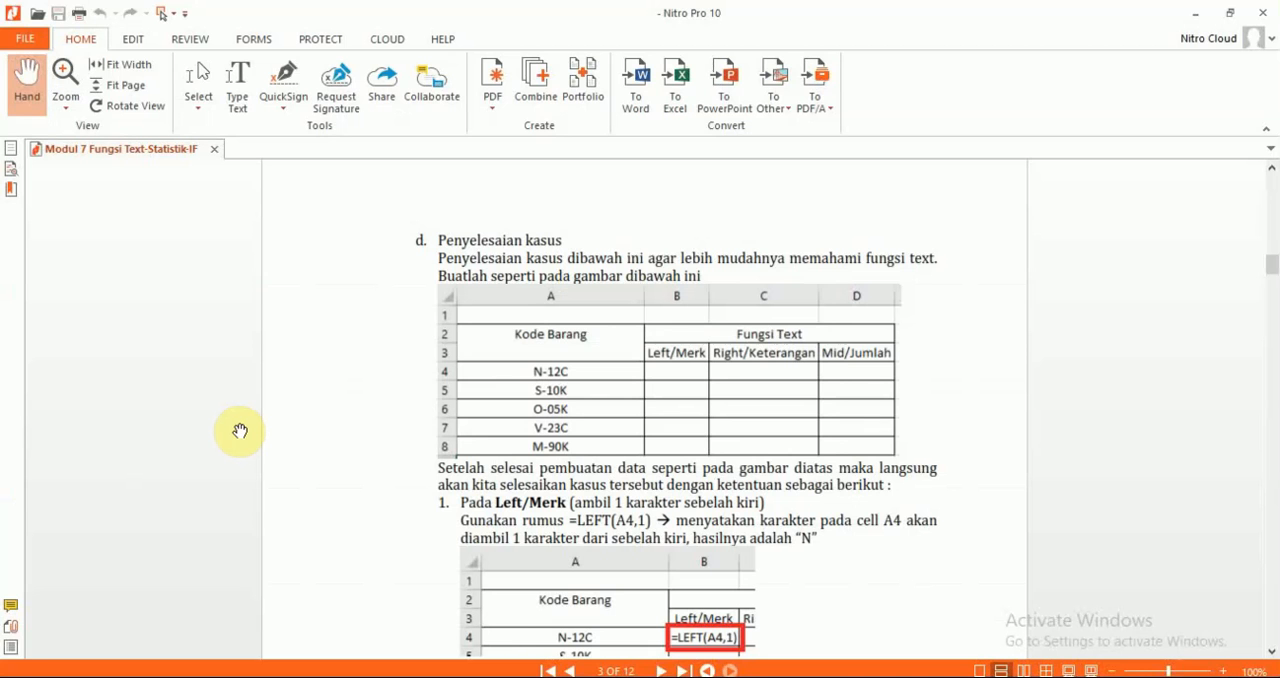
{"action": "key", "text": "alt+Tab"}
{"action": "type", "text": "12"}
{"action": "key", "text": "Return"}
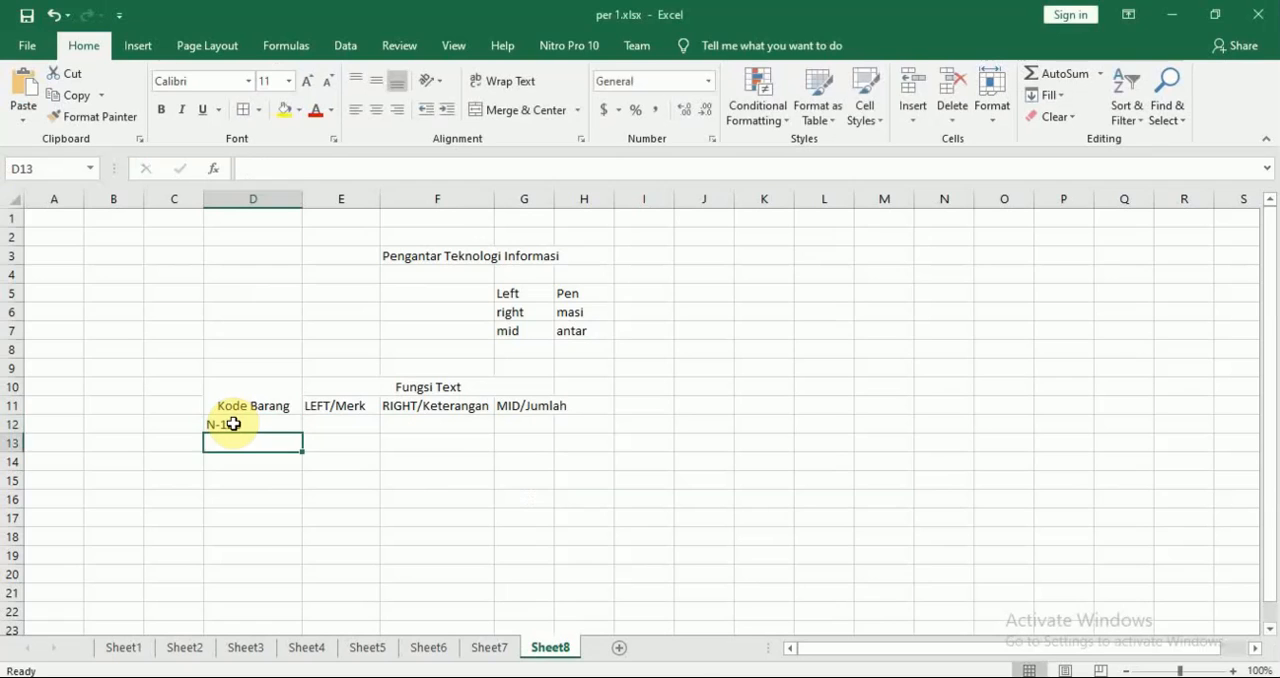
Enter the module's second item code, S-10K, in D13
{"action": "key", "text": "alt+Tab"}
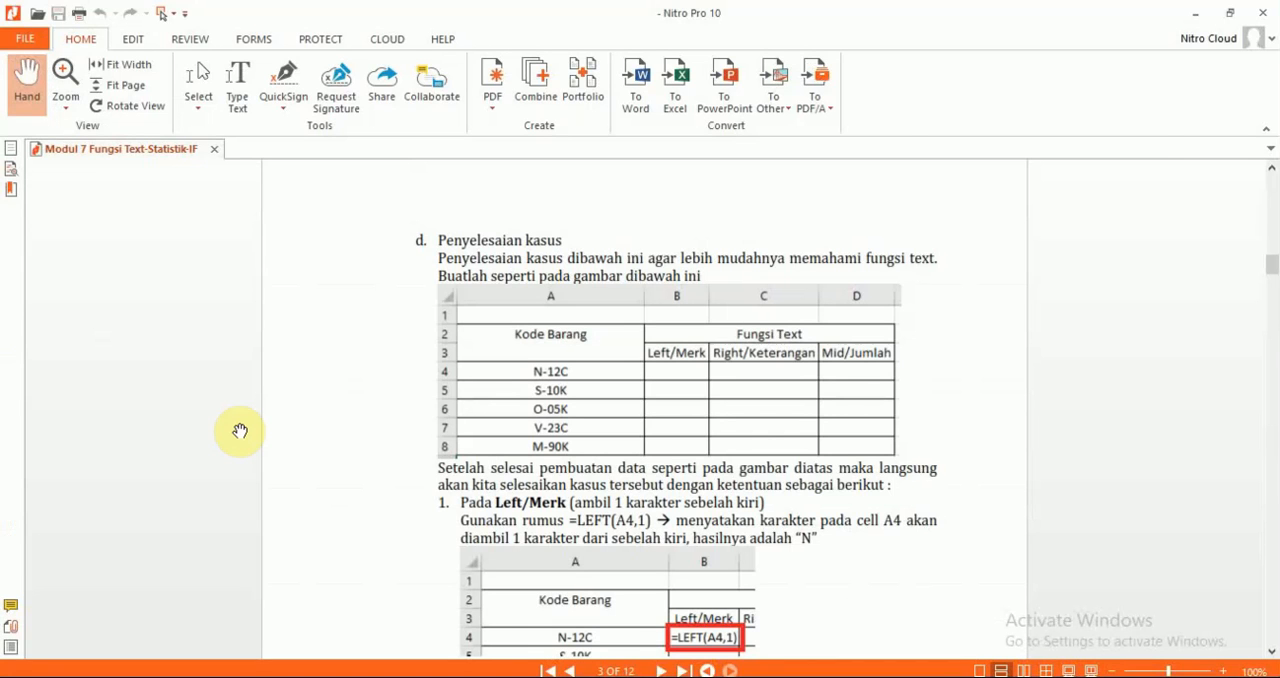
{"action": "key", "text": "alt+Tab"}
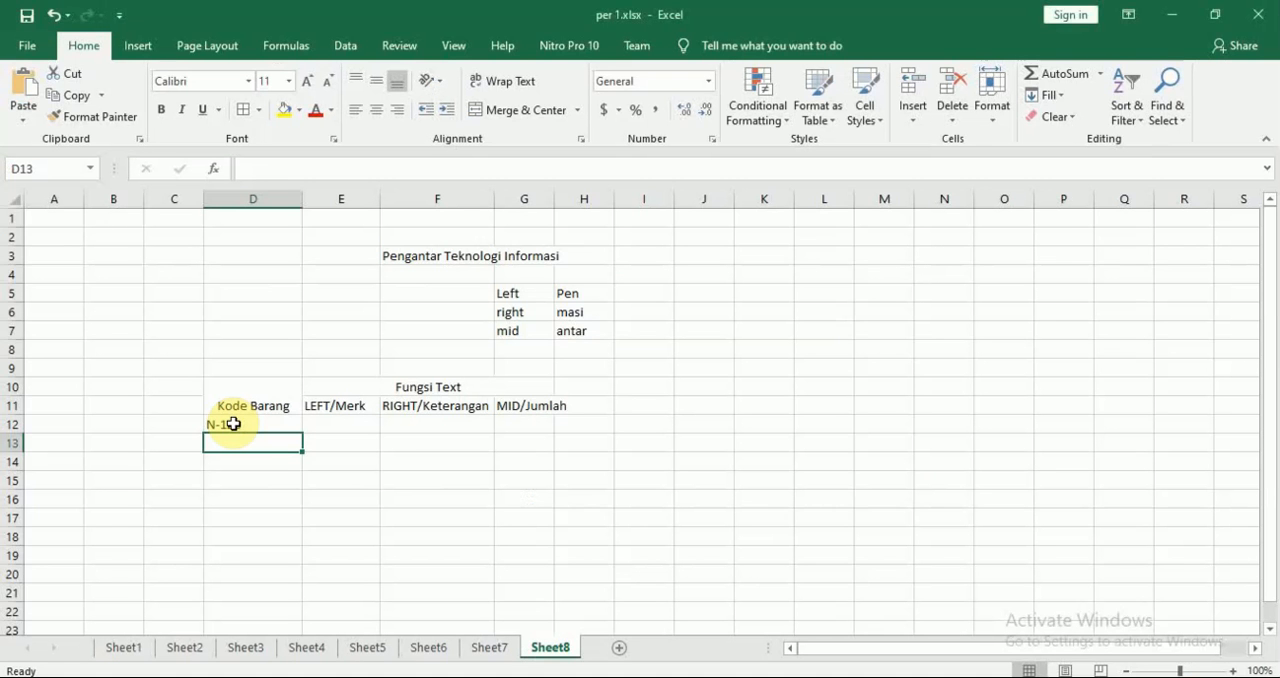
{"action": "type", "text": "S-"}
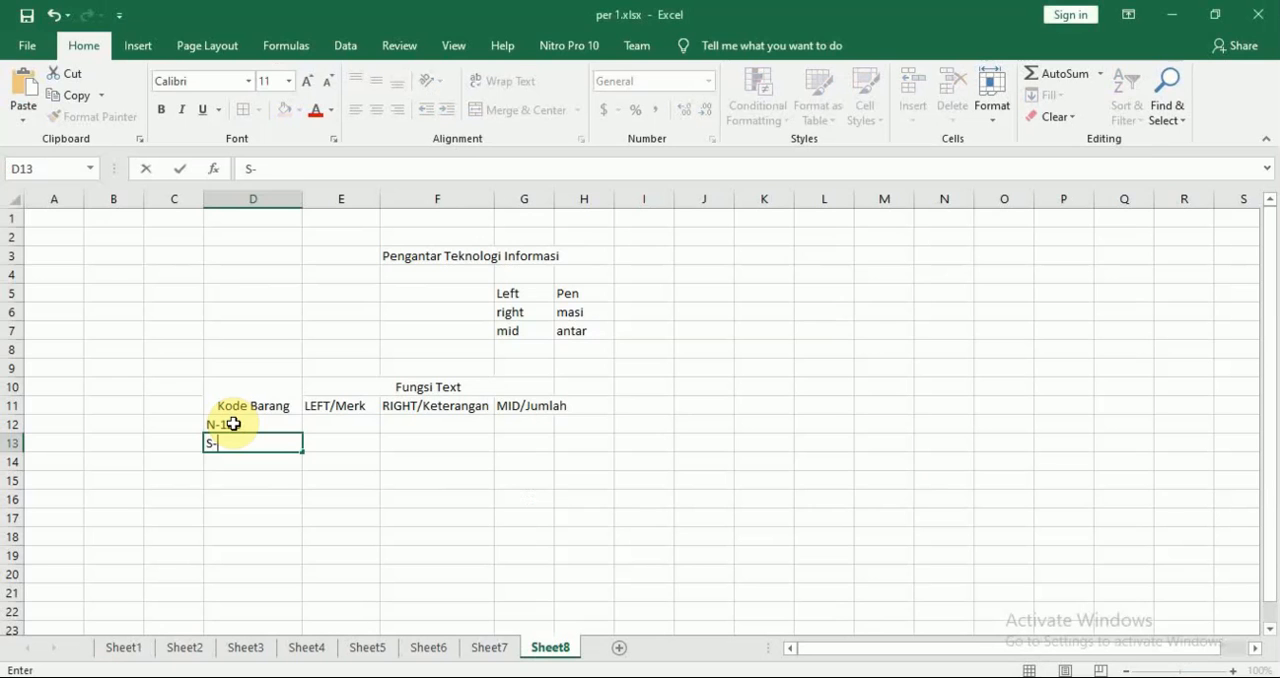
{"action": "type", "text": "10K"}
{"action": "key", "text": "Return"}
Enter the module's third item code, O-05K, in D14
{"action": "key", "text": "alt+Tab"}
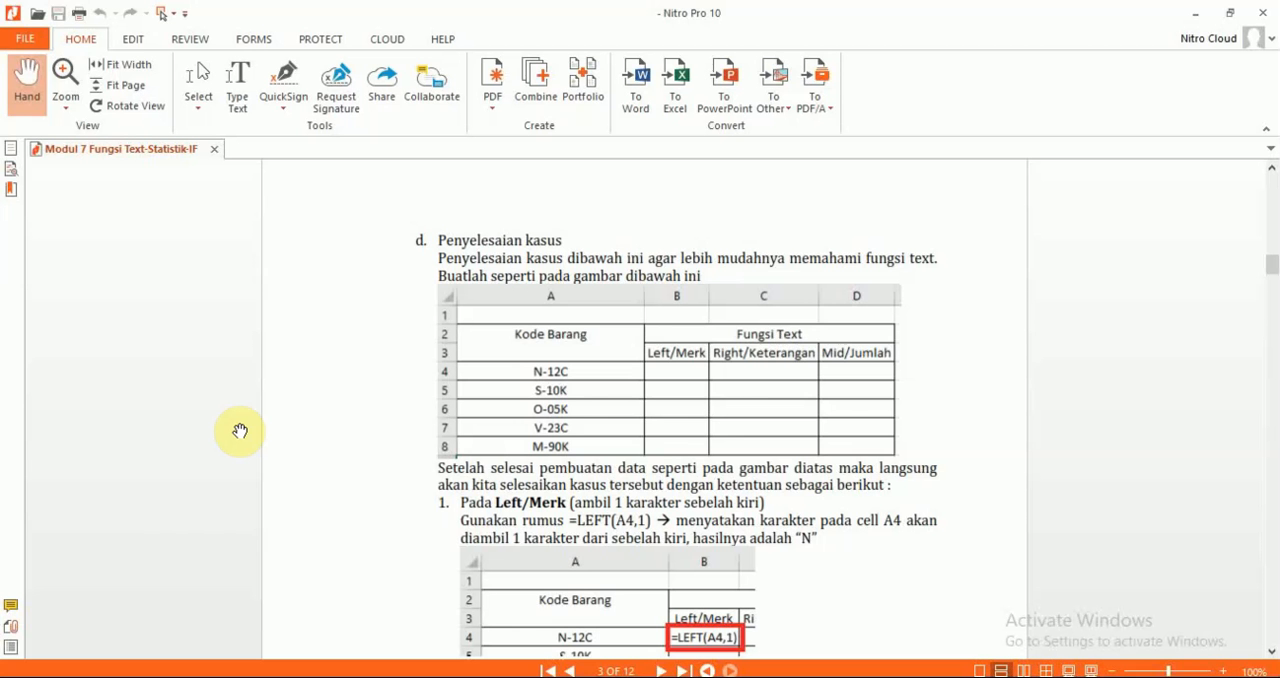
{"action": "key", "text": "alt+Tab"}
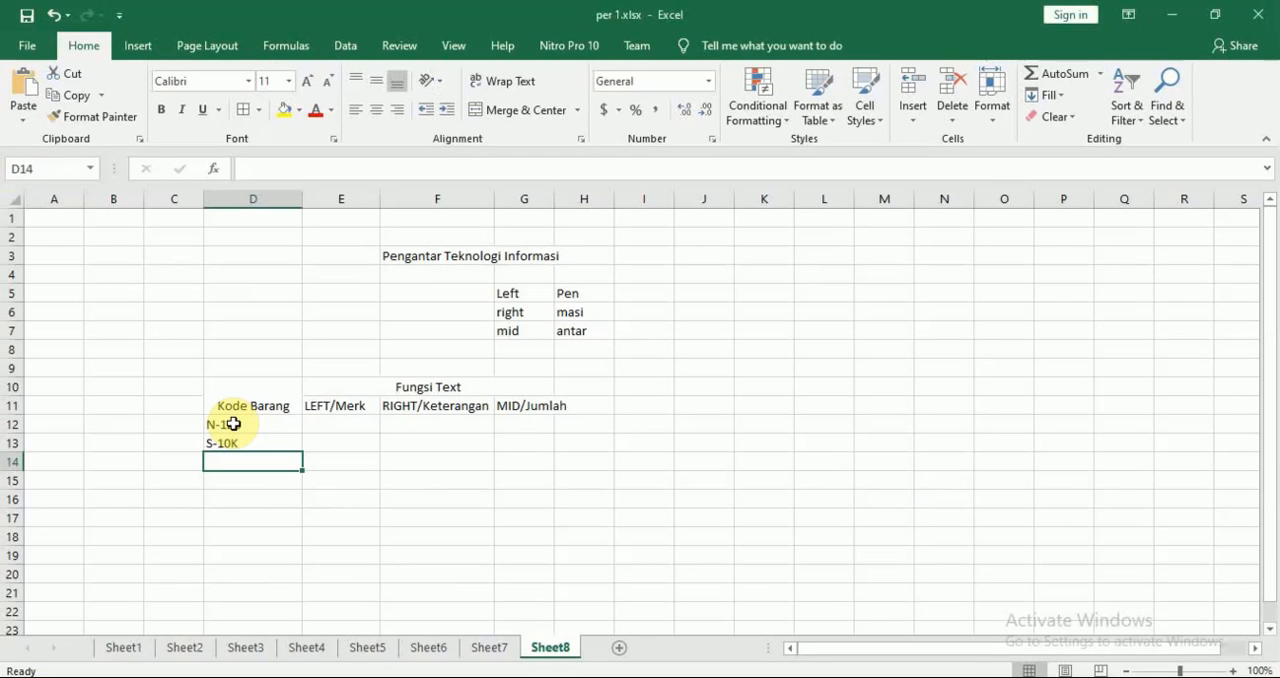
{"action": "type", "text": "O-"}
{"action": "key", "text": "alt+Tab"}
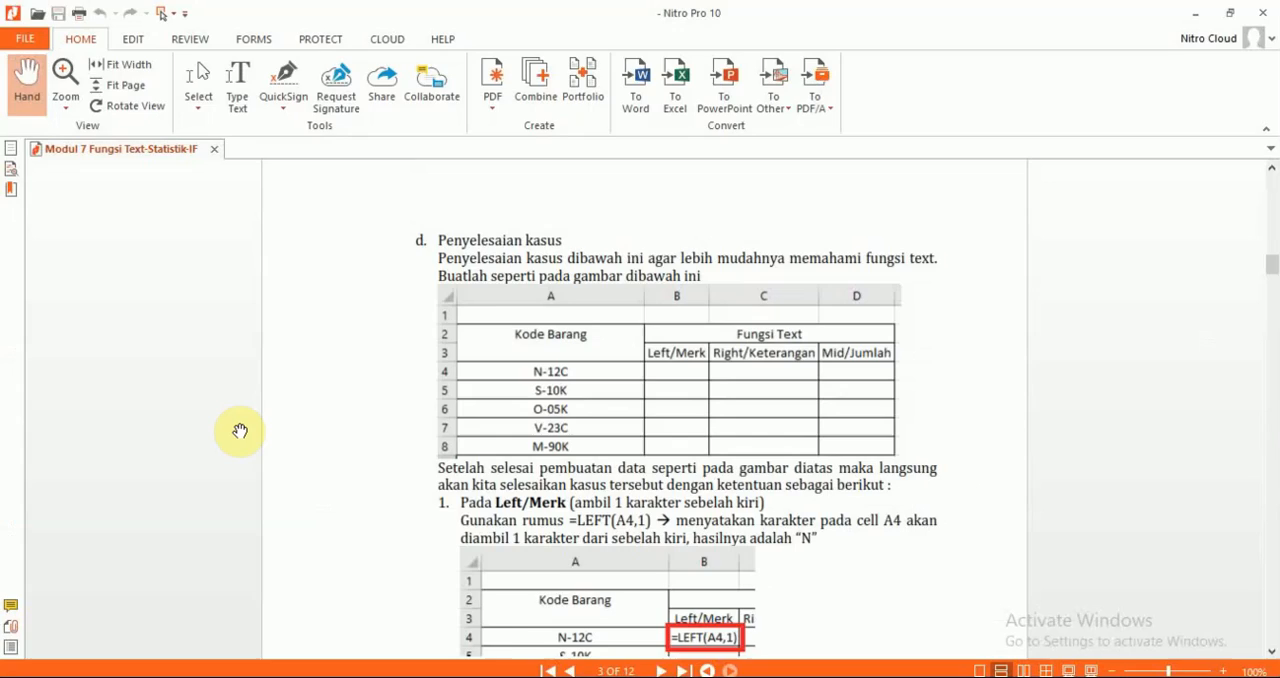
{"action": "key", "text": "alt+Tab"}
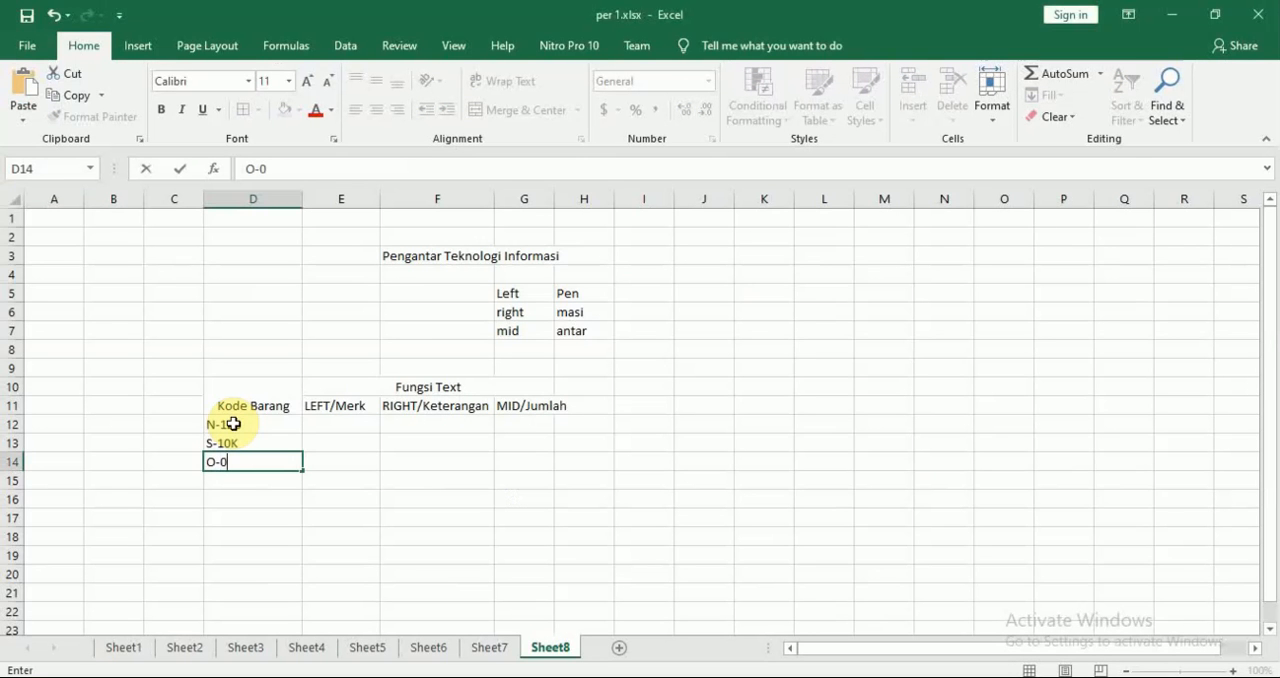
{"action": "key", "text": "Return"}
Enter the module's fourth item code, V-23C, in D15
{"action": "key", "text": "alt+Tab"}
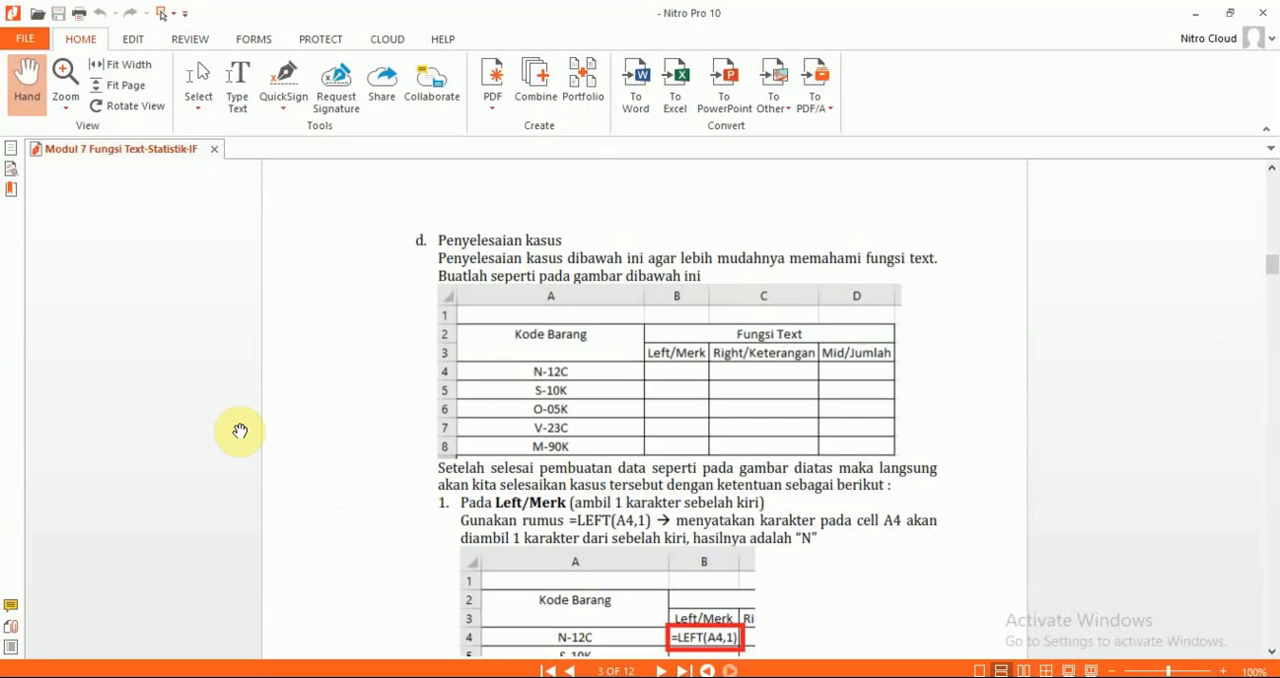
{"action": "key", "text": "alt+Tab"}
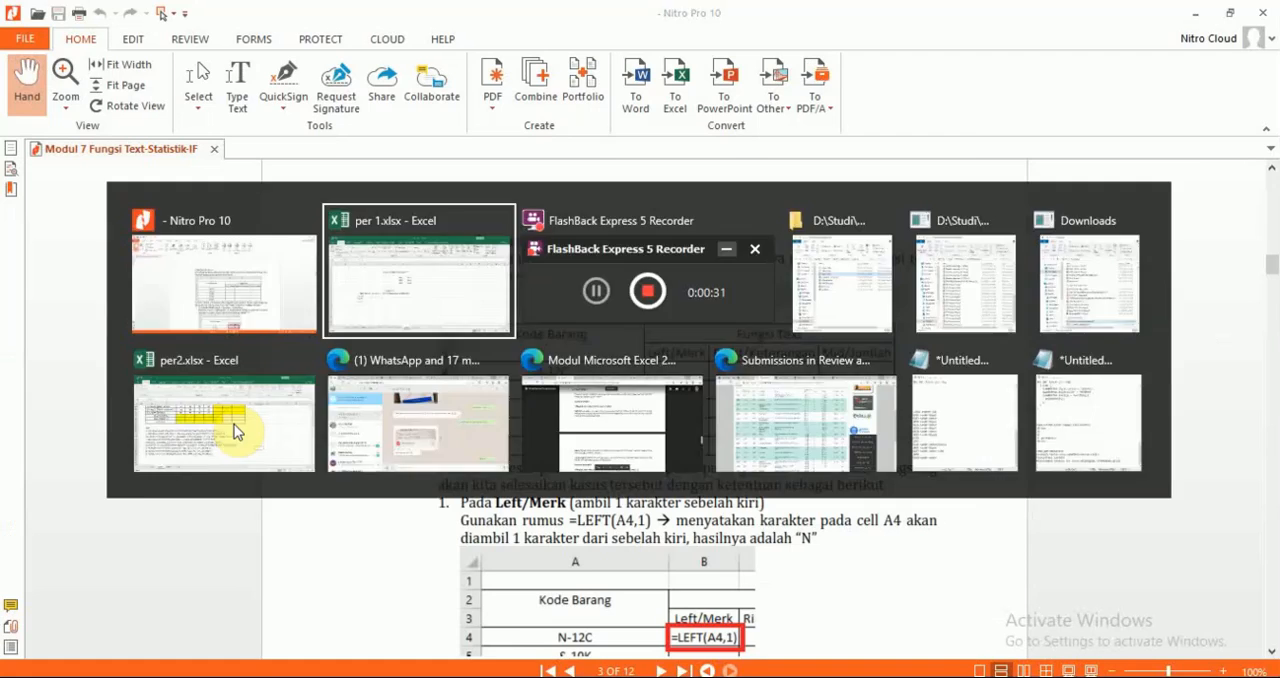
{"action": "type", "text": "V-23C"}
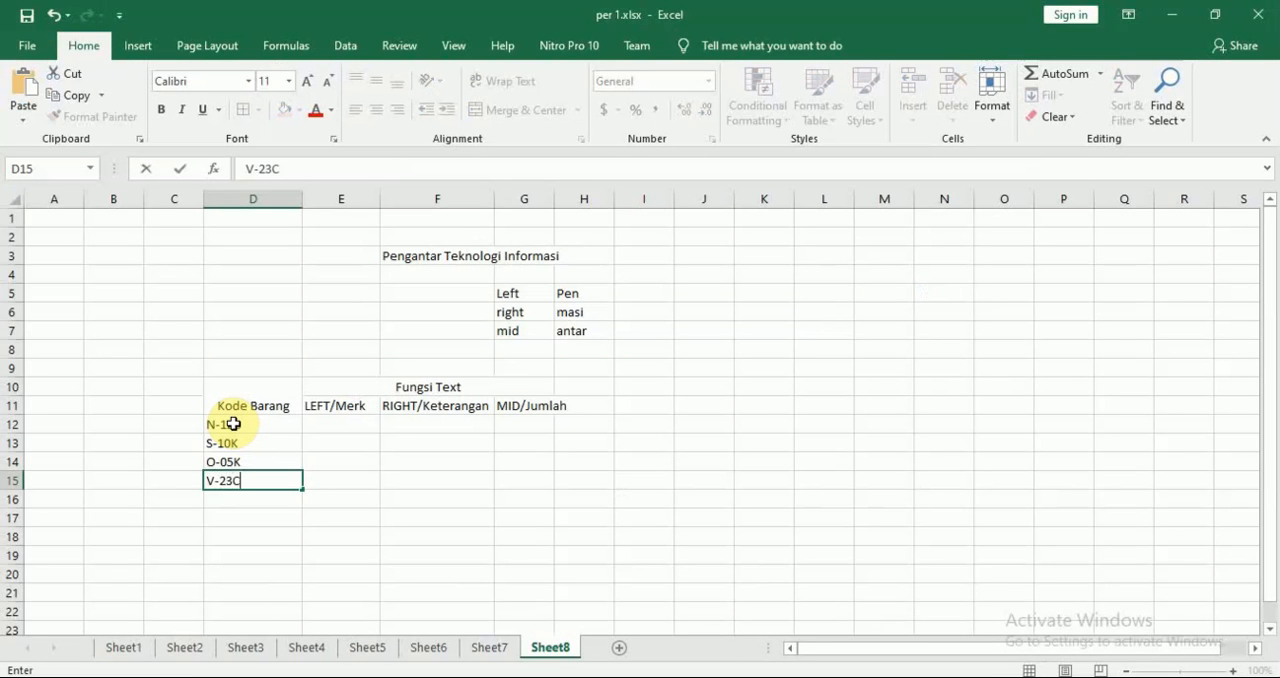
{"action": "key", "text": "Return"}
Enter the module's fifth item code, M-90K, in D16
{"action": "key", "text": "alt+Tab"}
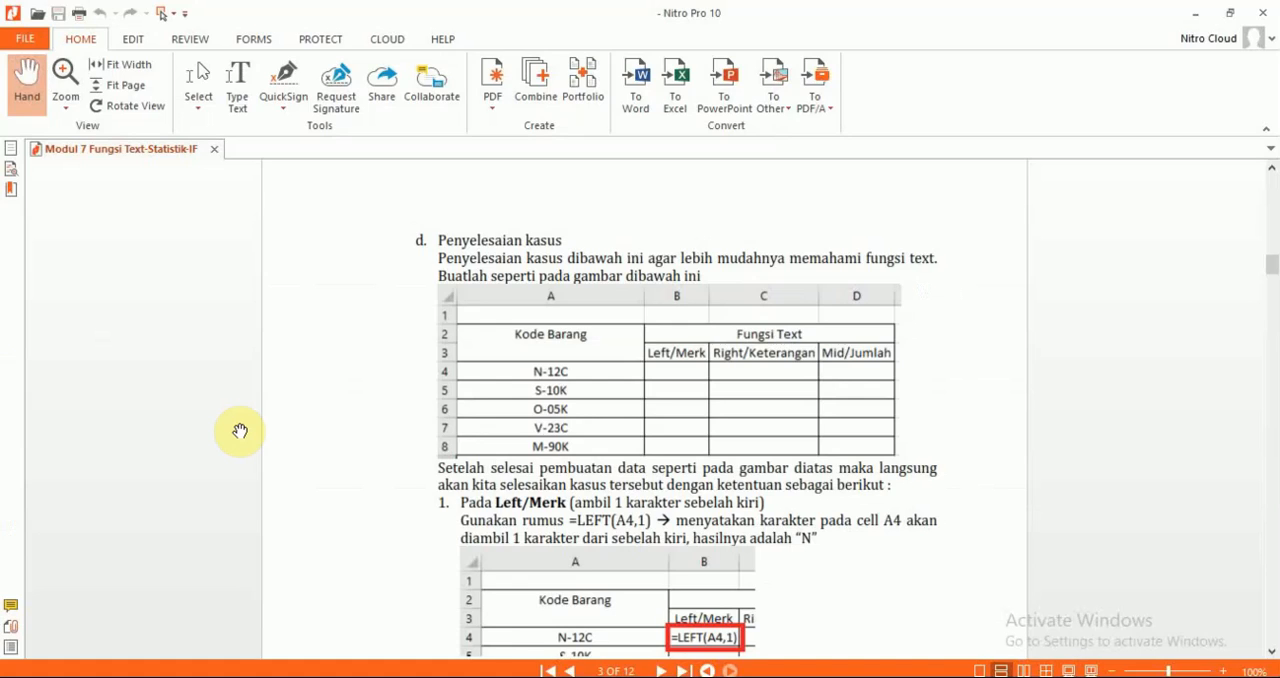
{"action": "key", "text": "alt+Tab"}
{"action": "type", "text": "M"}
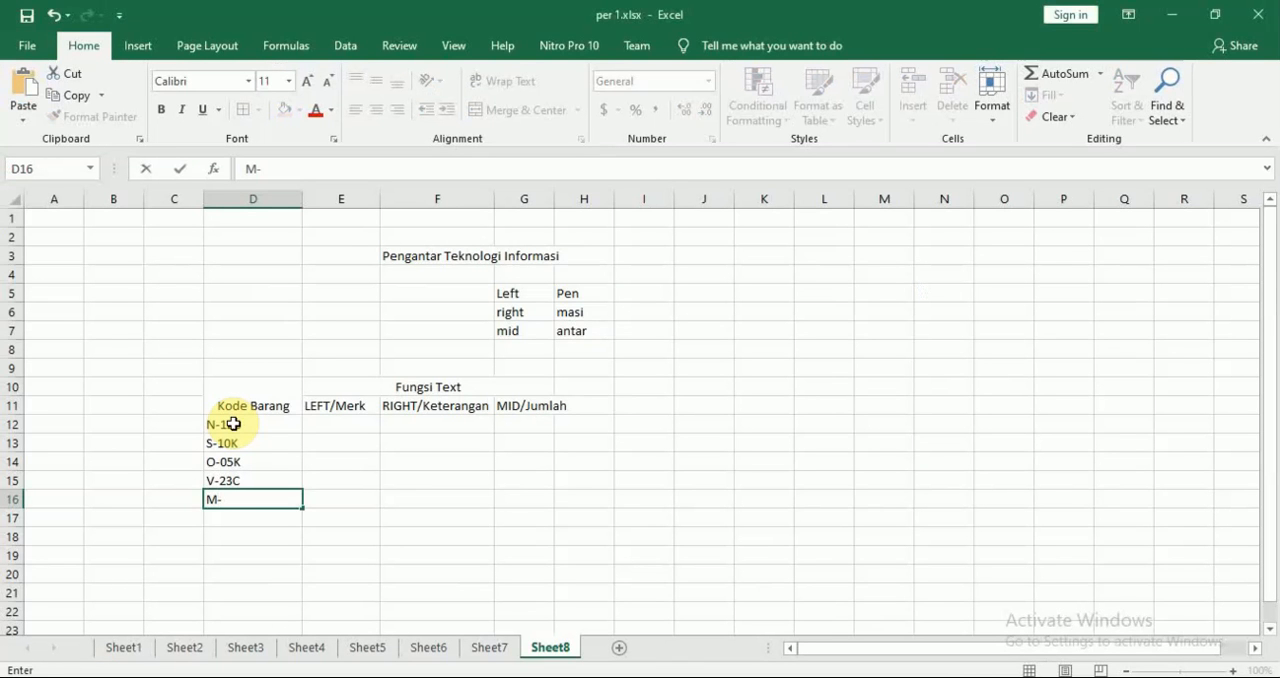
{"action": "key", "text": "Return"}
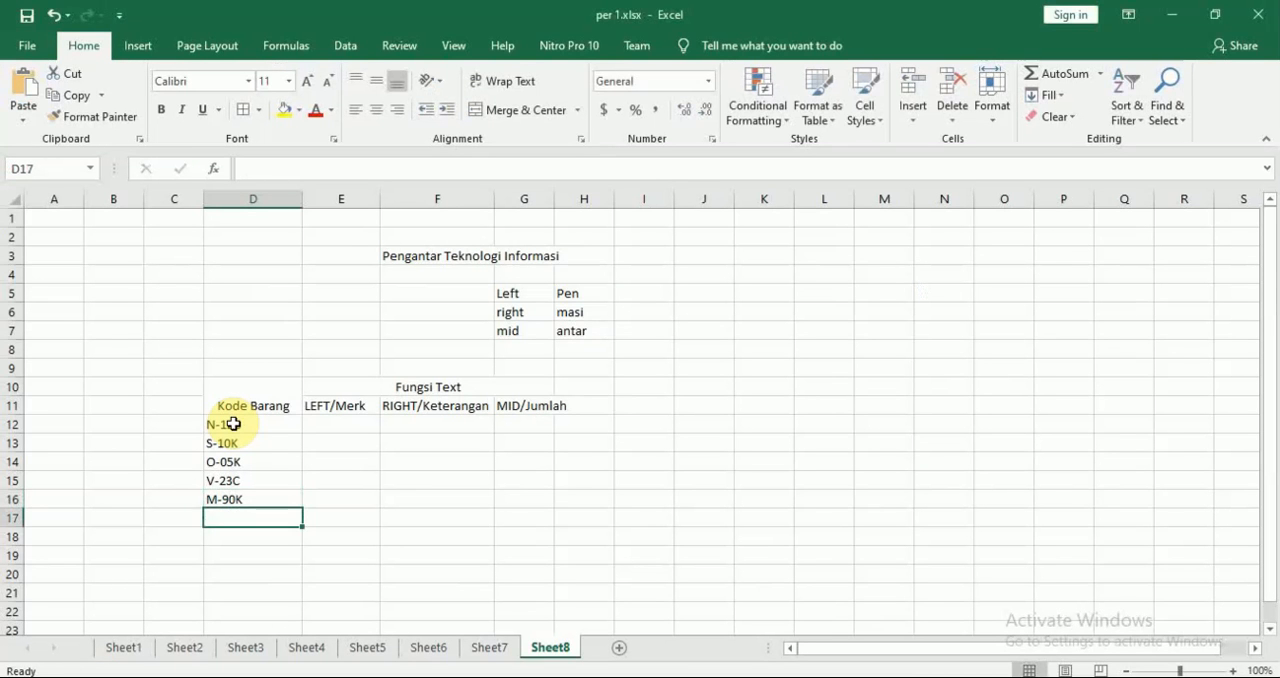
Apply all borders to the item-code table in D10:G16 and widen column G to fit the MID/Jumlah heading
{"action": "key", "text": "Up"}
{"action": "key", "text": "Right"}
{"action": "left_click_drag", "start_coordinate": [271, 406], "coordinate": [481, 495]}
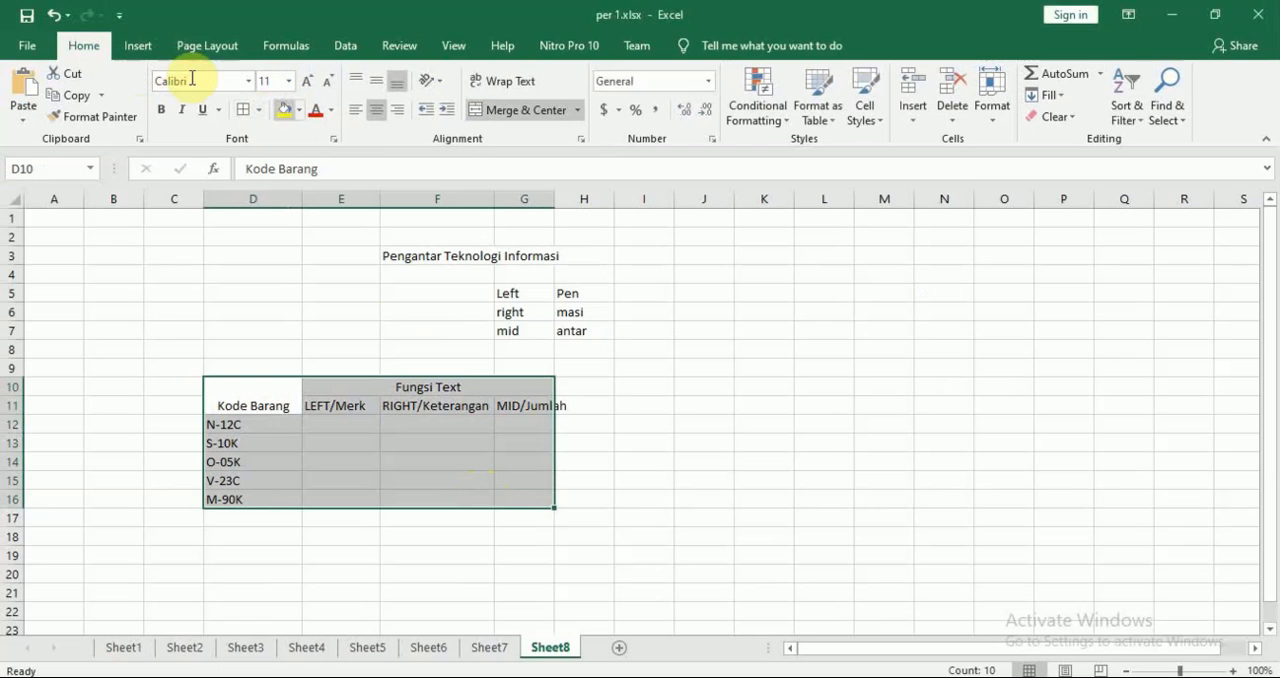
{"action": "left_click", "coordinate": [258, 111]}
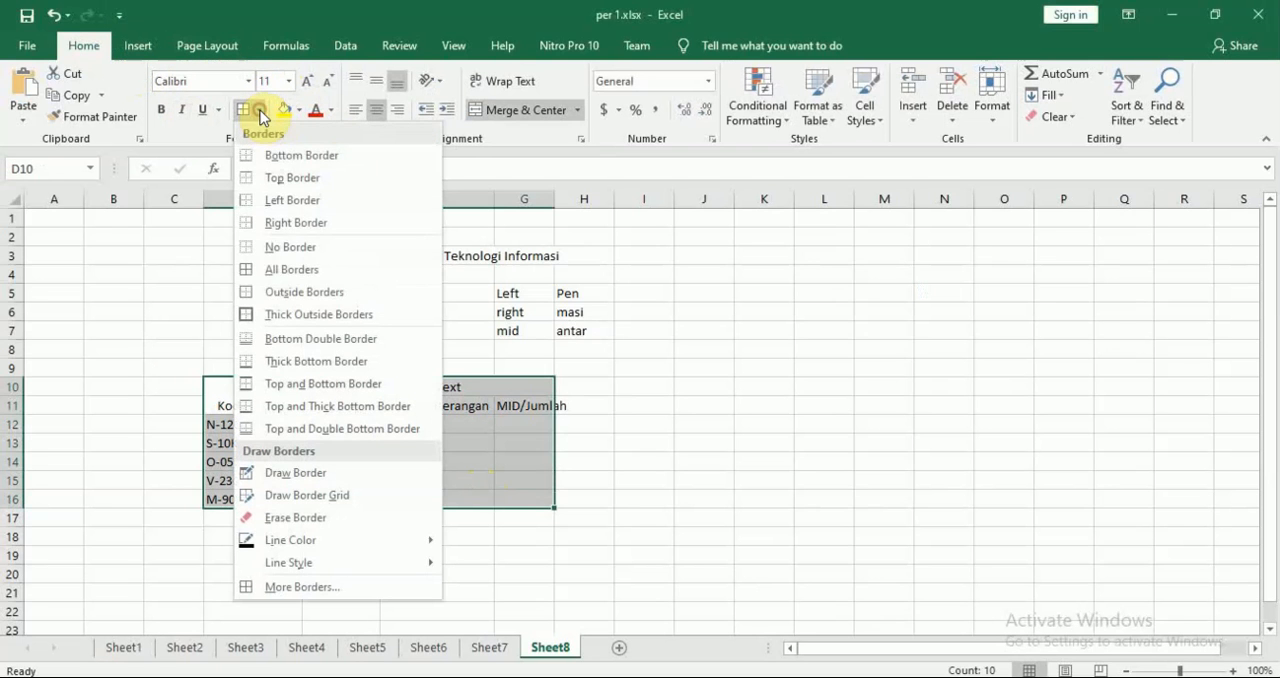
{"action": "left_click", "coordinate": [314, 270]}
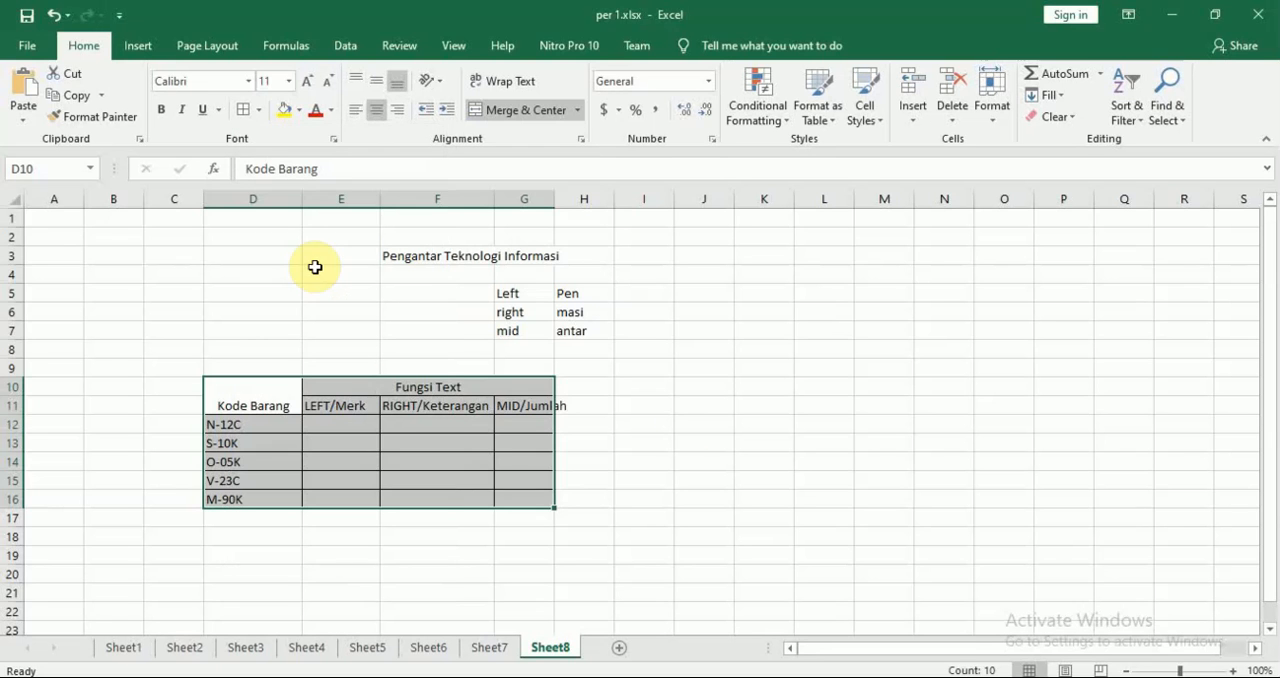
{"action": "left_click", "coordinate": [684, 440]}
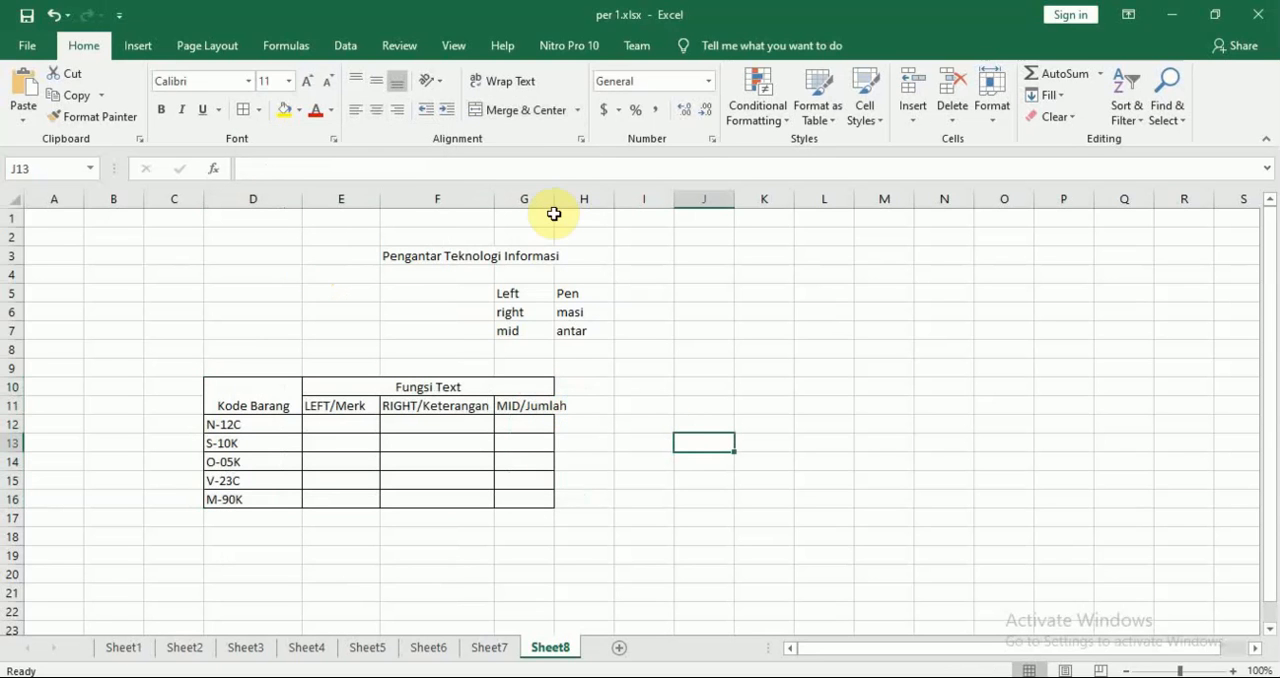
{"action": "left_click_drag", "start_coordinate": [554, 200], "coordinate": [573, 200]}
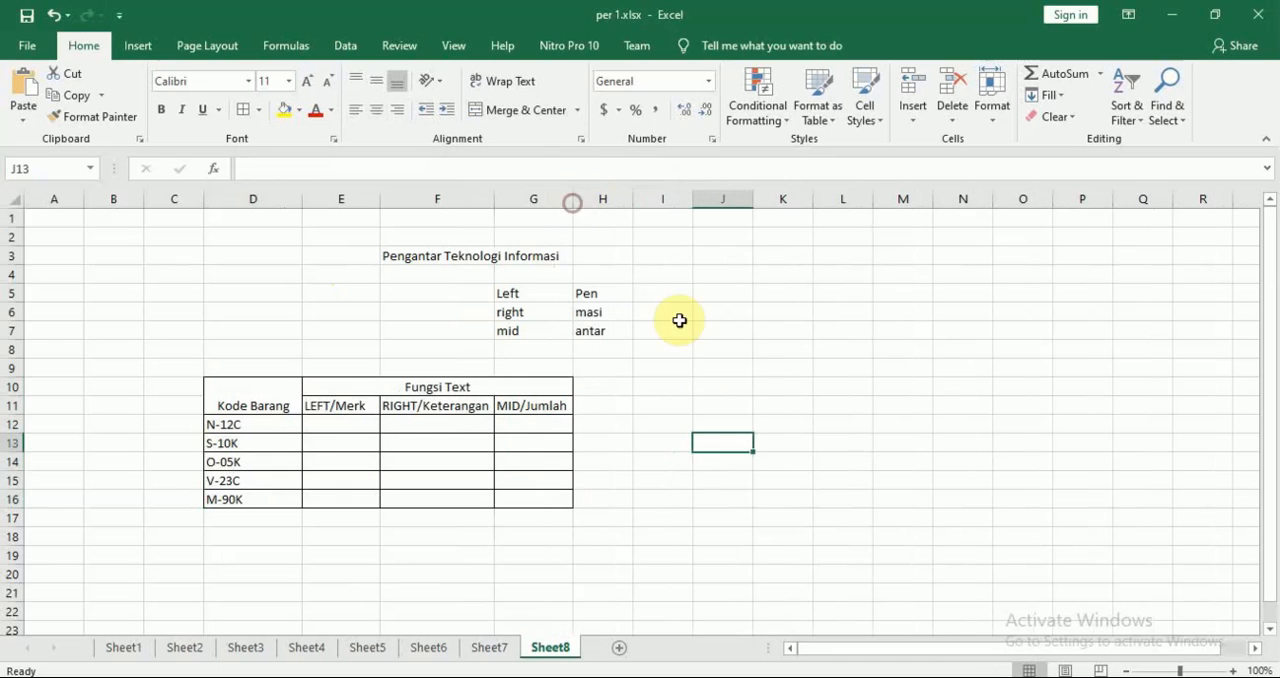
{"action": "left_click", "coordinate": [703, 364]}
Check the module's Left/Merk instruction and begin a LEFT formula in E12
{"action": "left_click", "coordinate": [349, 422]}
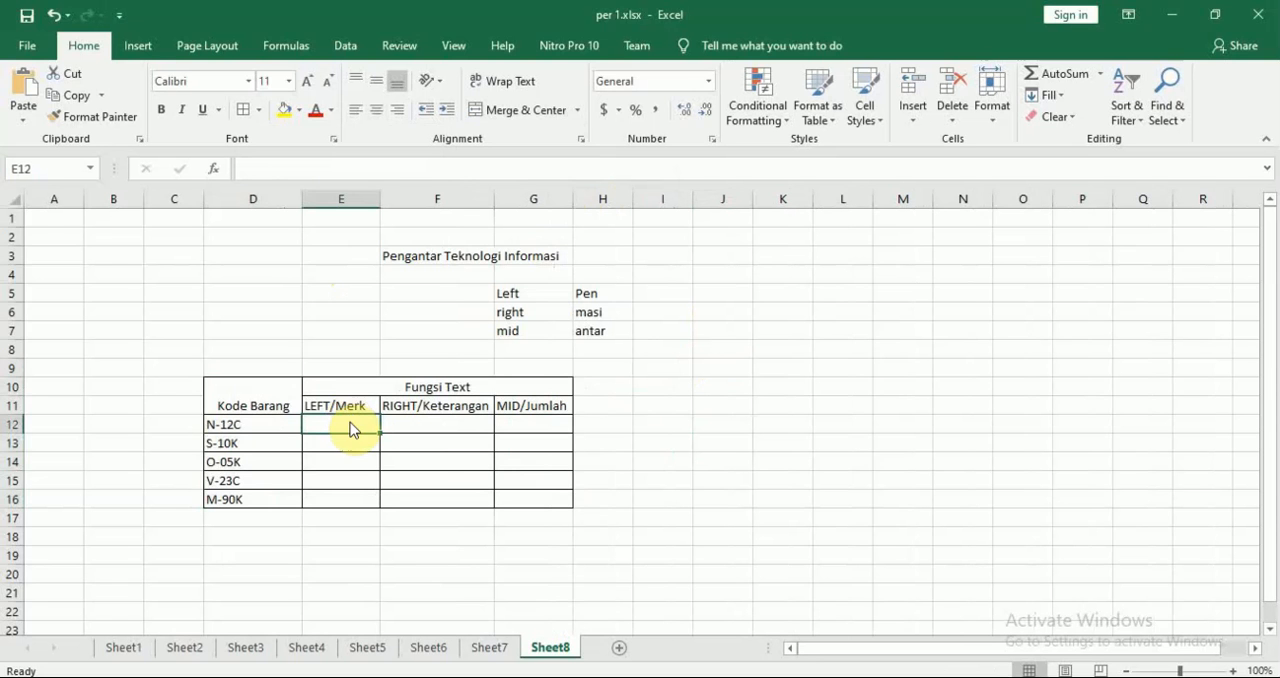
{"action": "key", "text": "alt+Tab"}
{"action": "scroll", "coordinate": [356, 429], "scroll_direction": "down", "scroll_amount": 2}
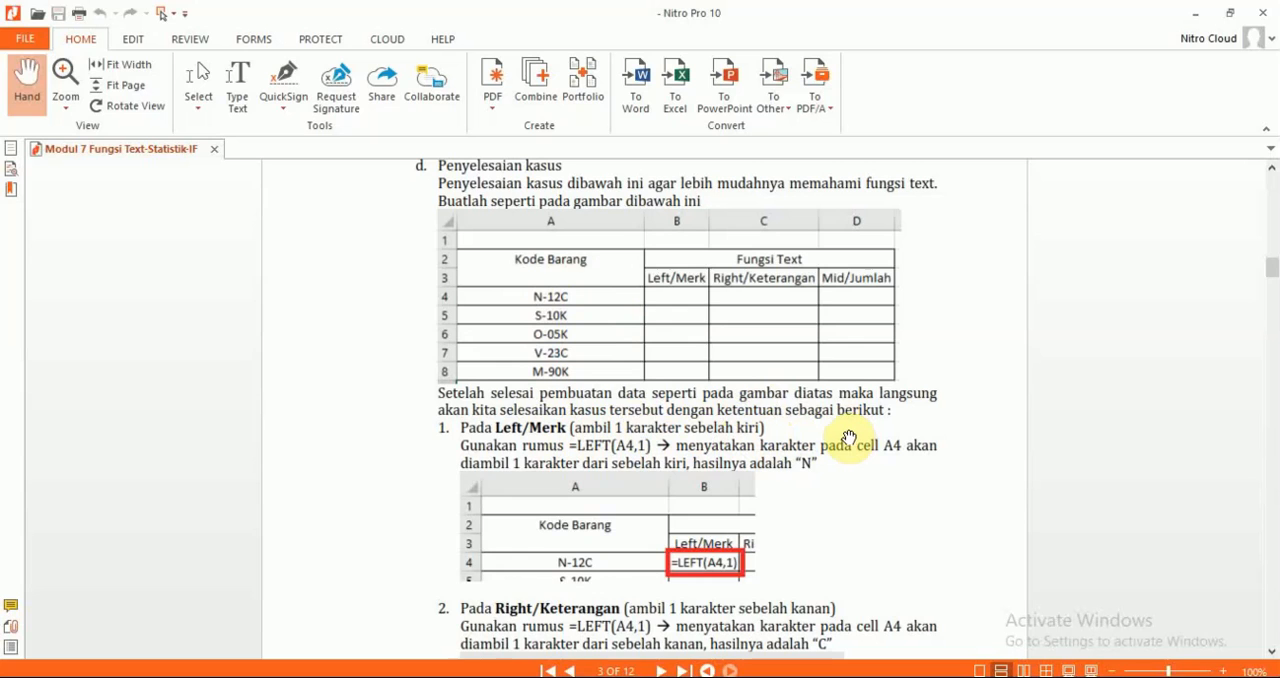
{"action": "key", "text": "alt+Tab"}
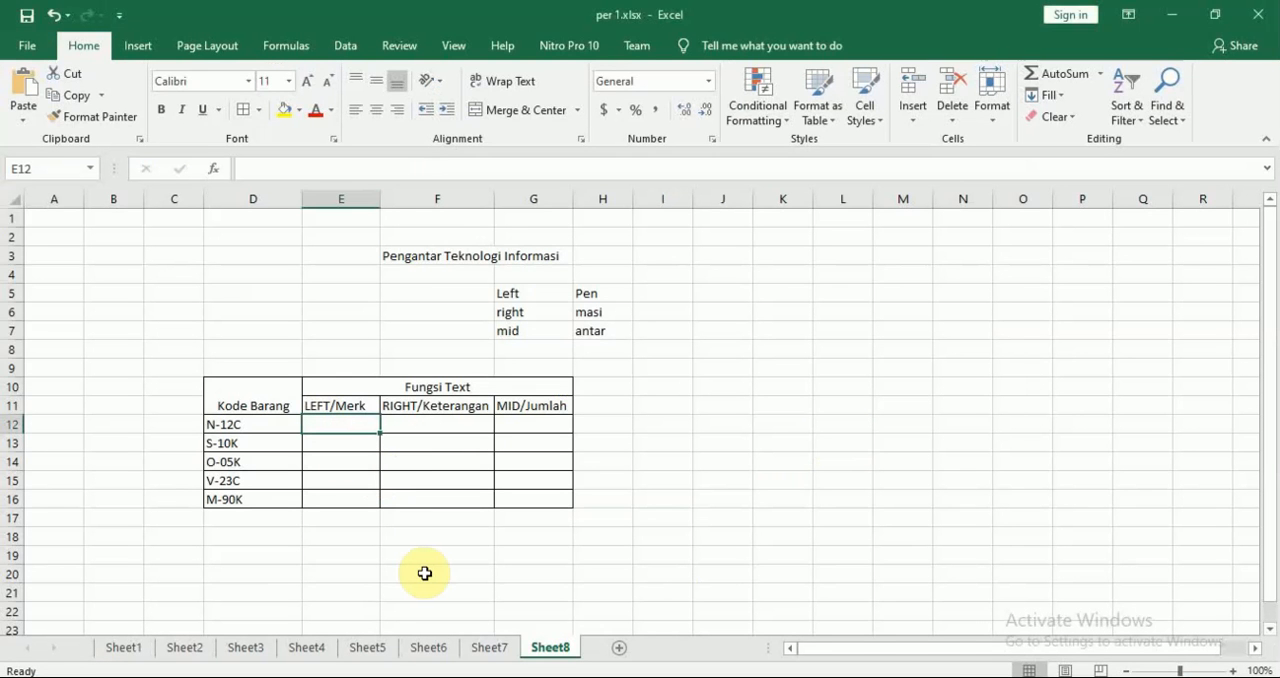
{"action": "type", "text": "=LEF"}
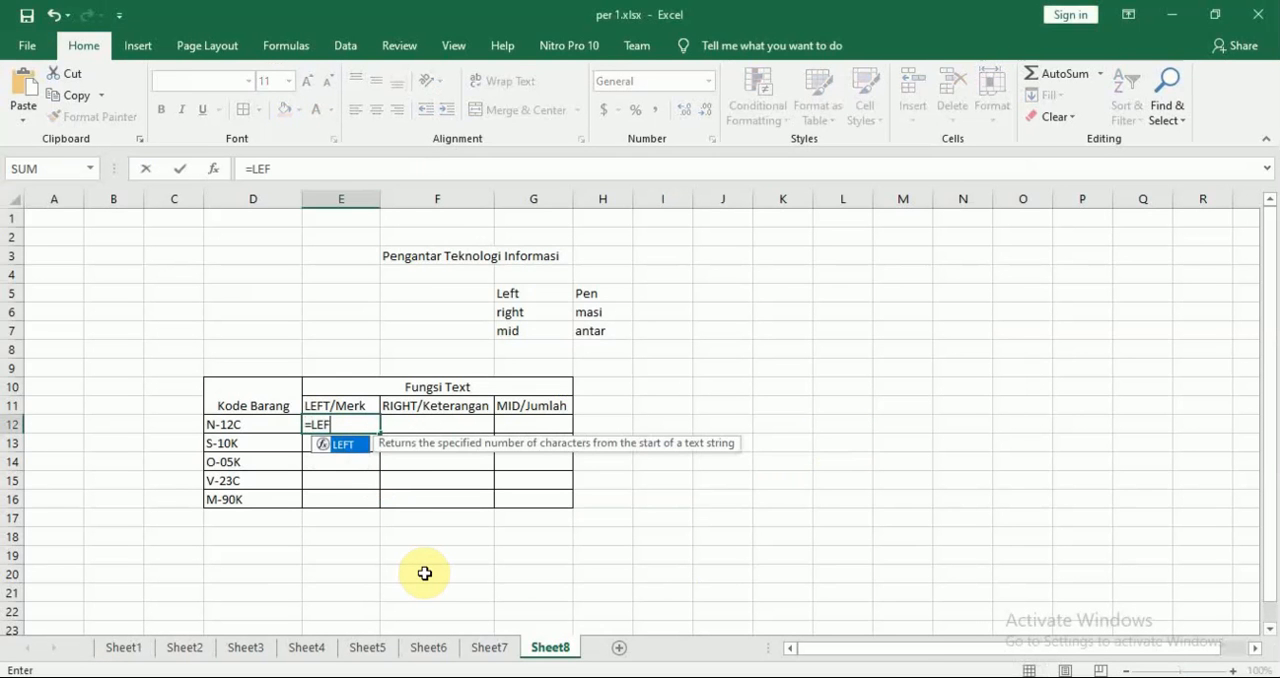
{"action": "type", "text": "T("}
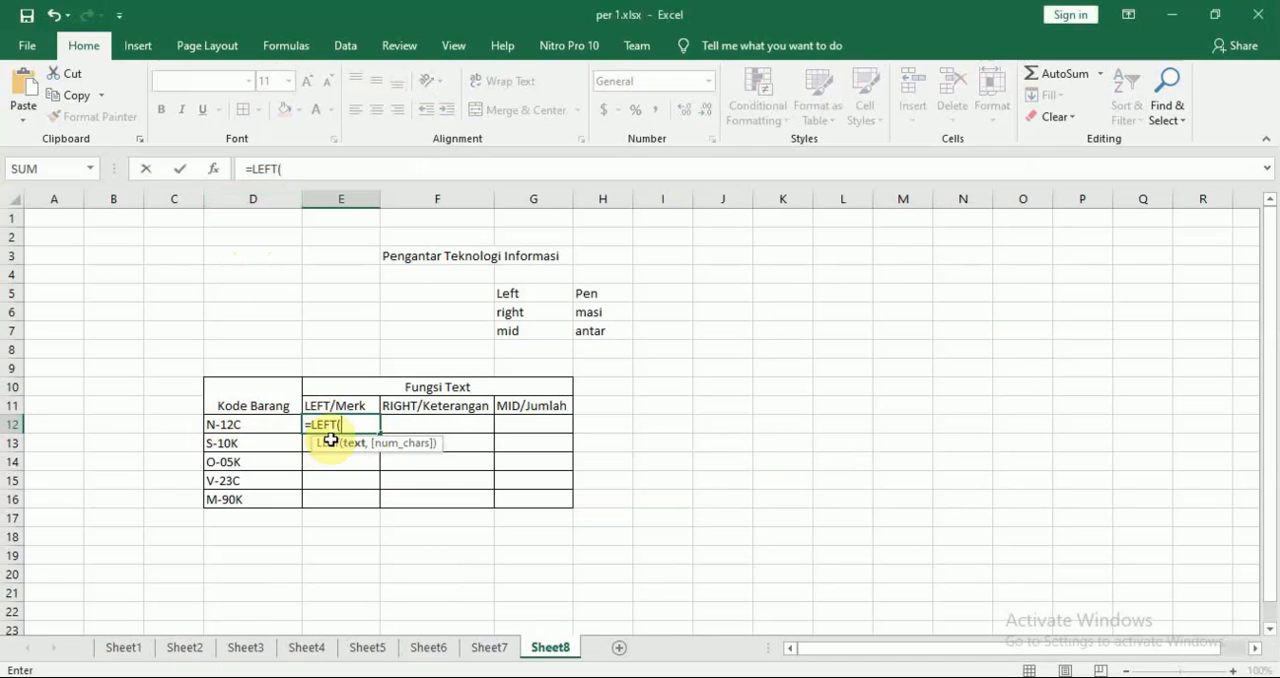
{"action": "type", "text": "D12"}
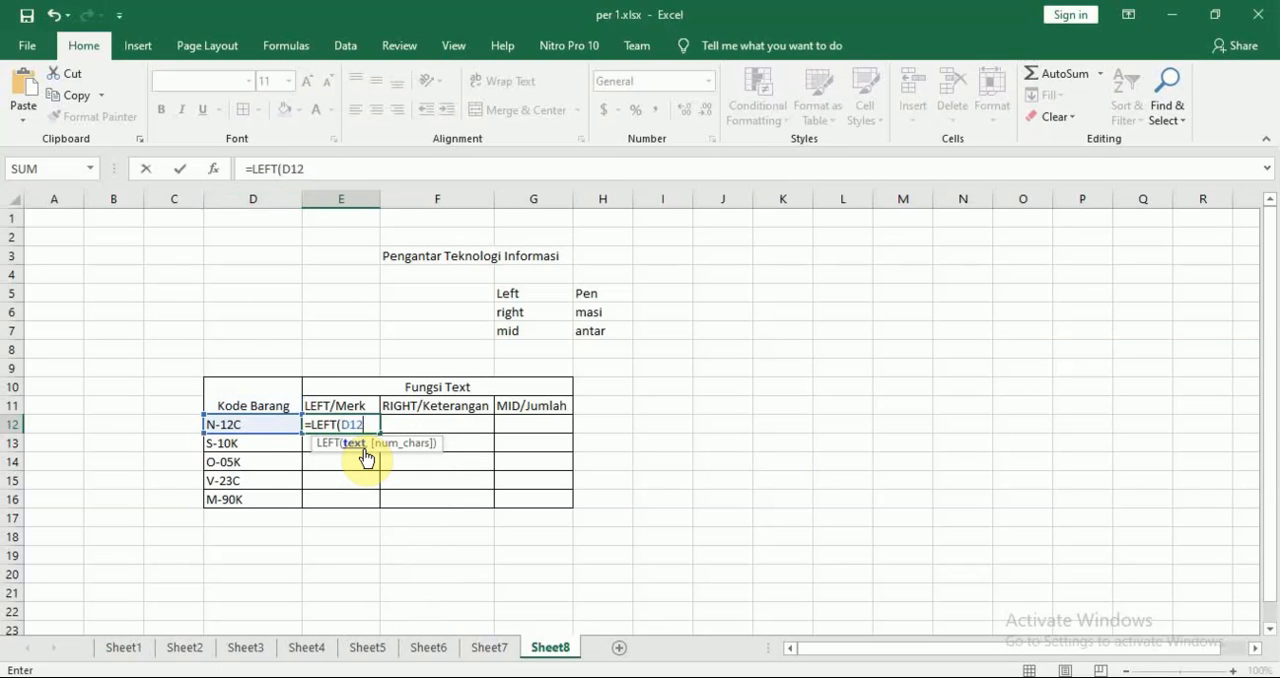
{"action": "key", "text": "BackSpace"}
{"action": "key", "text": "BackSpace"}
{"action": "key", "text": "BackSpace"}
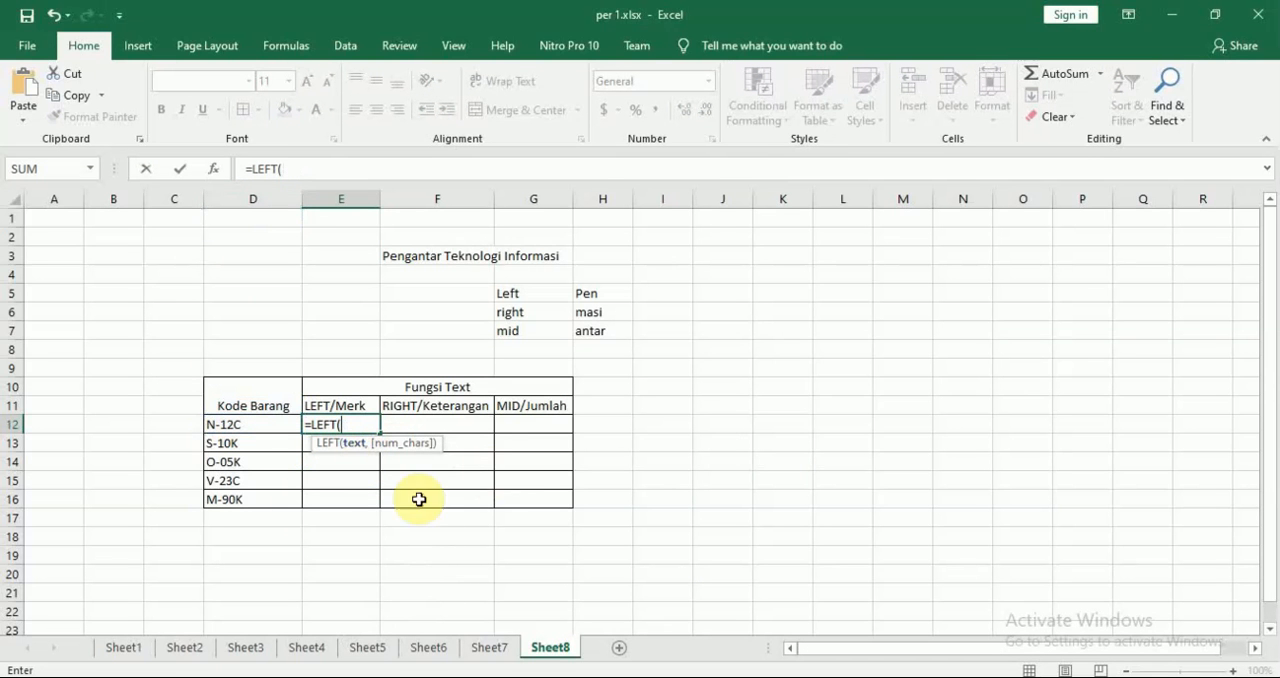
Complete the LEFT formula in E12 with D12 as the text and 1 as the number of characters
{"action": "left_click", "coordinate": [252, 428]}
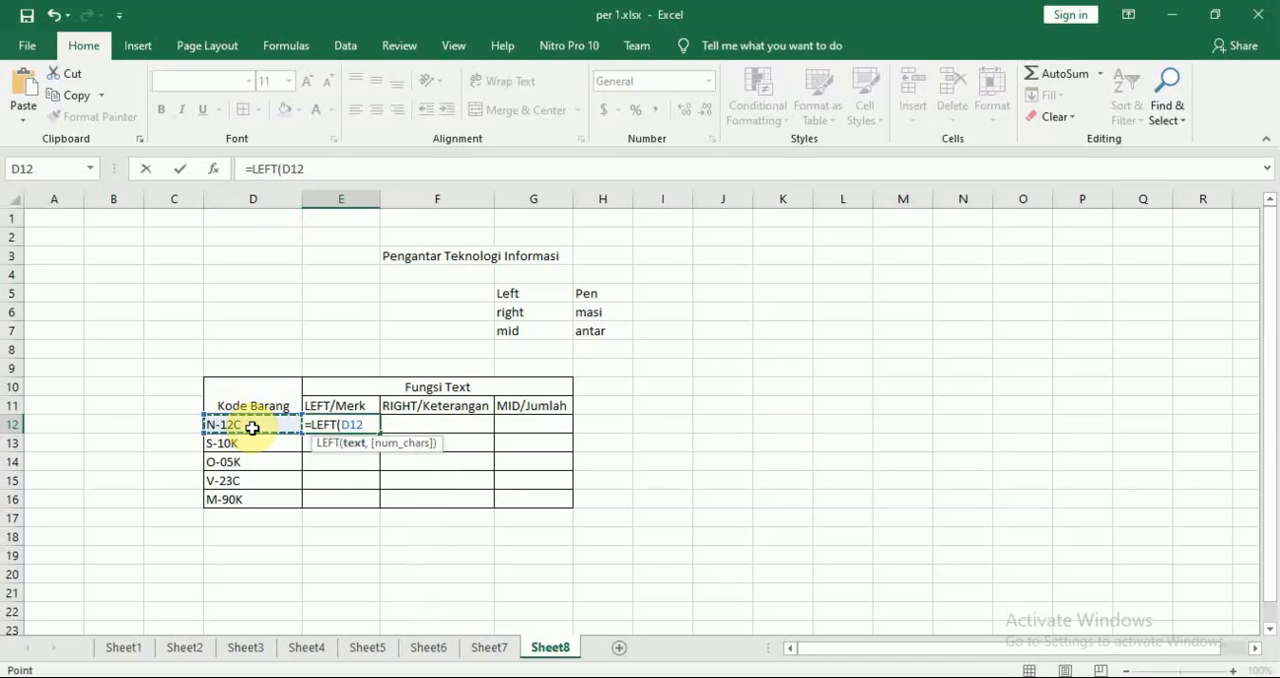
{"action": "type", "text": ","}
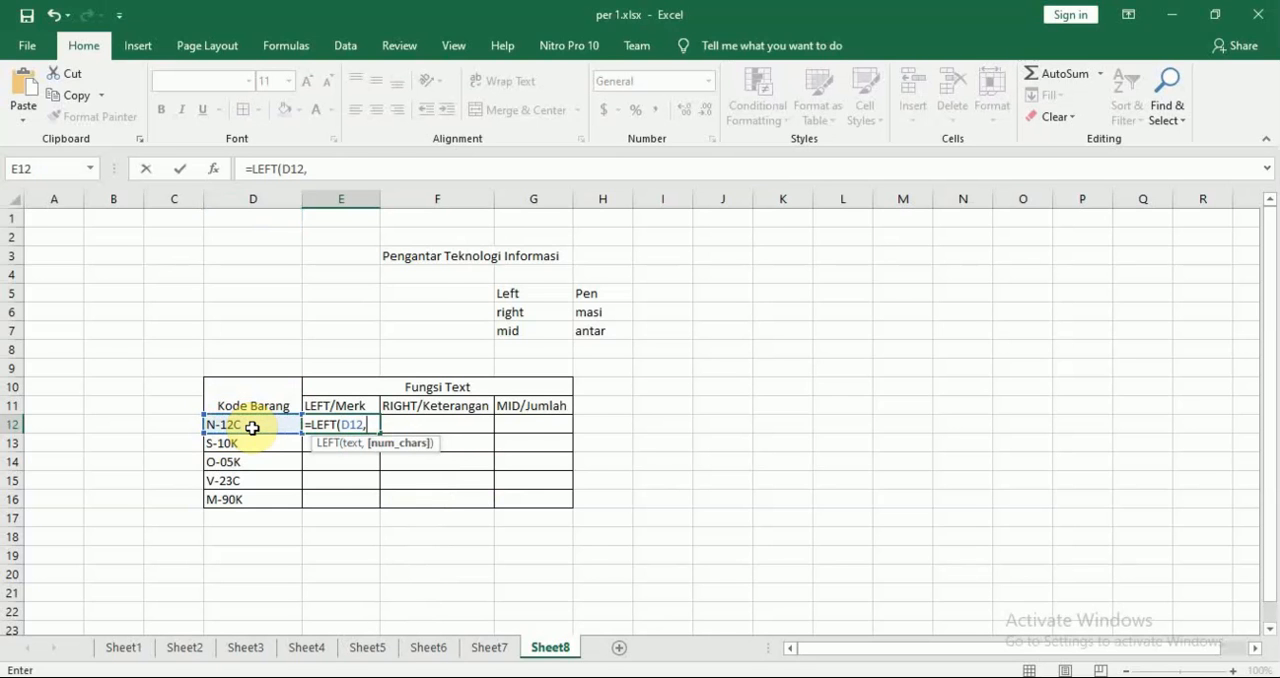
{"action": "key", "text": "alt+Tab"}
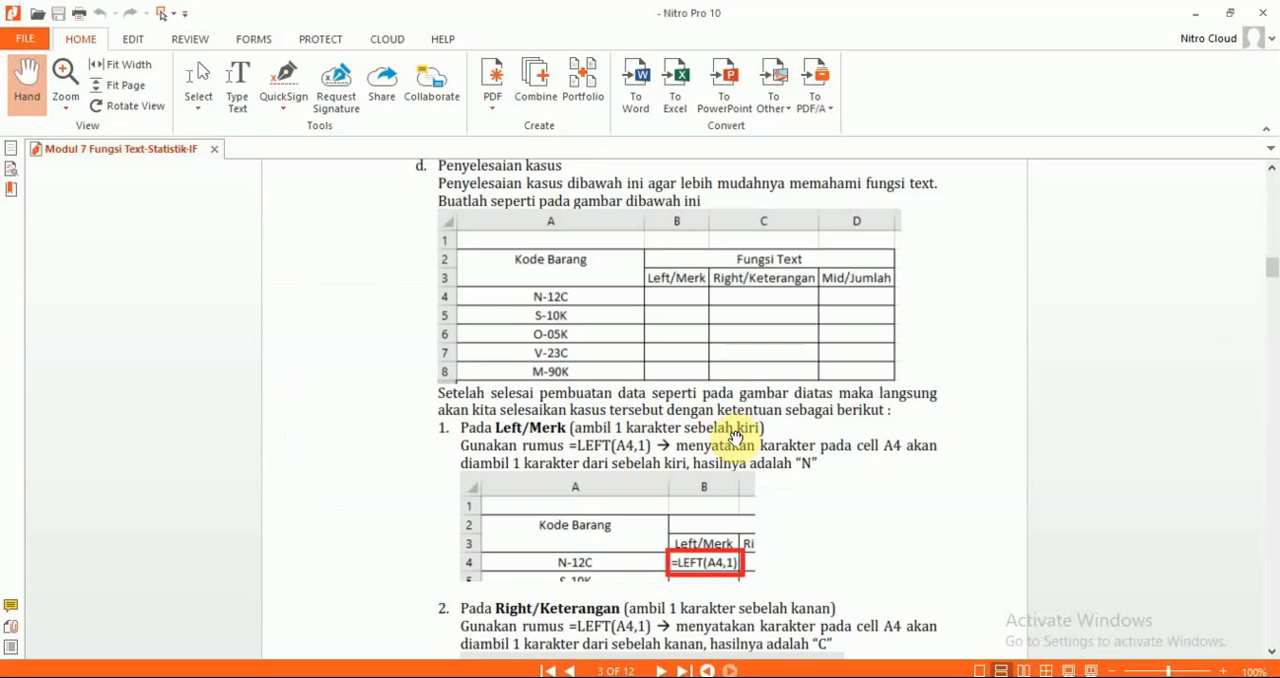
{"action": "key", "text": "alt+Tab"}
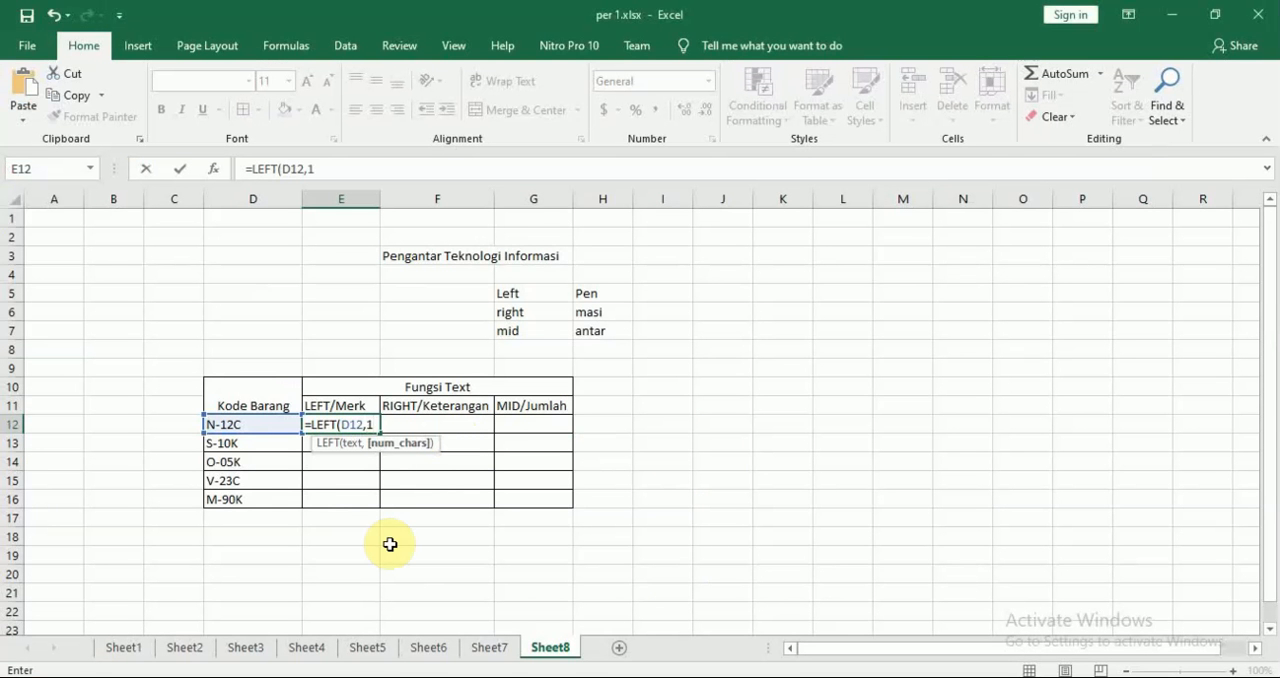
{"action": "type", "text": ")"}
{"action": "key", "text": "Return"}
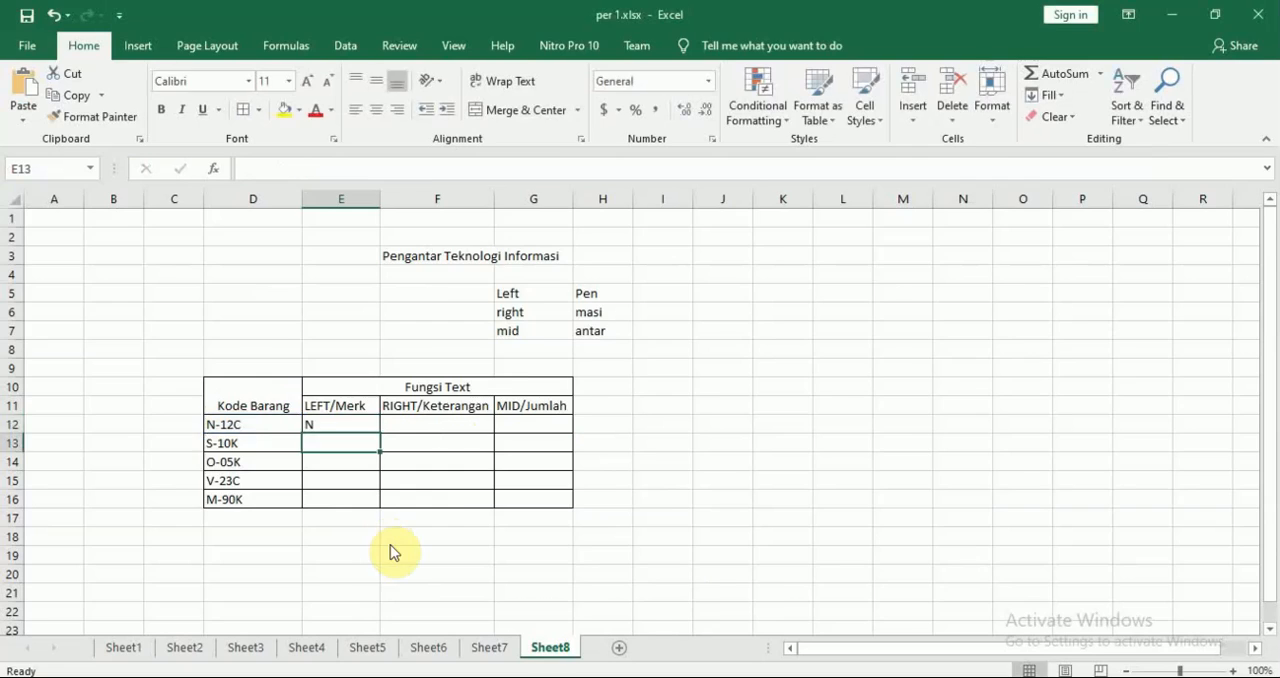
Compare the module's Left/Merk example with the LEFT formula in E12
{"action": "key", "text": "alt+Tab"}
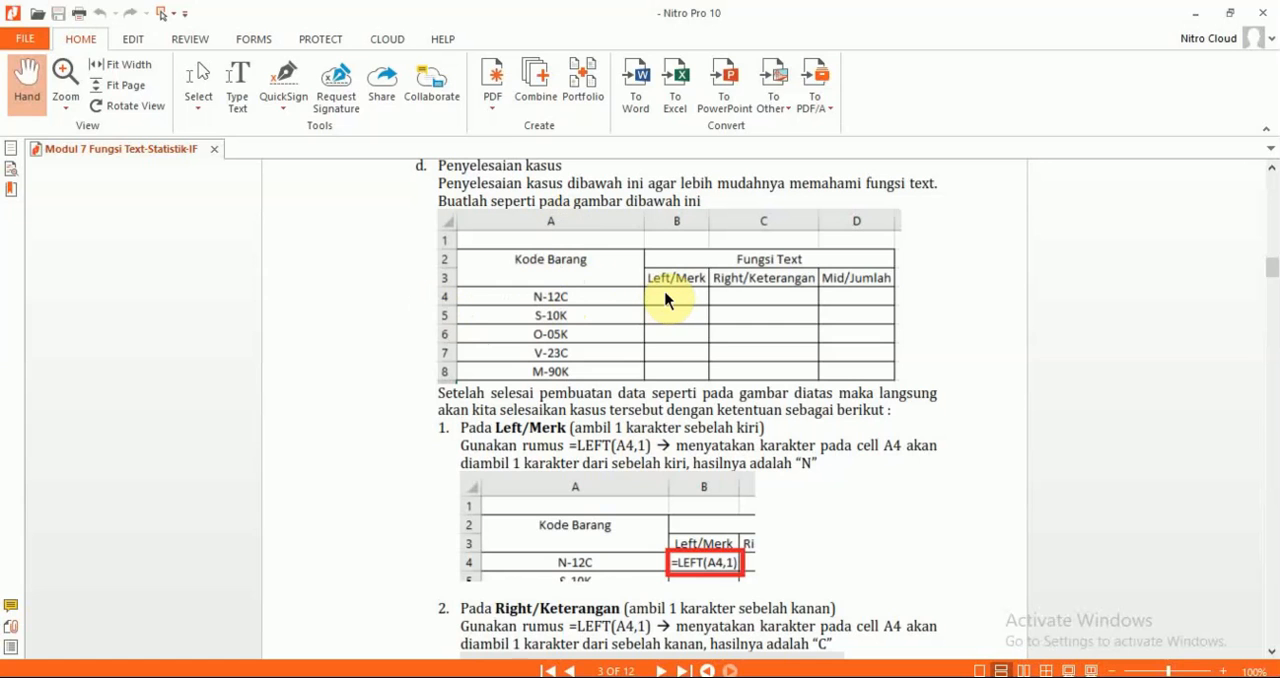
{"action": "key", "text": "alt+Tab"}
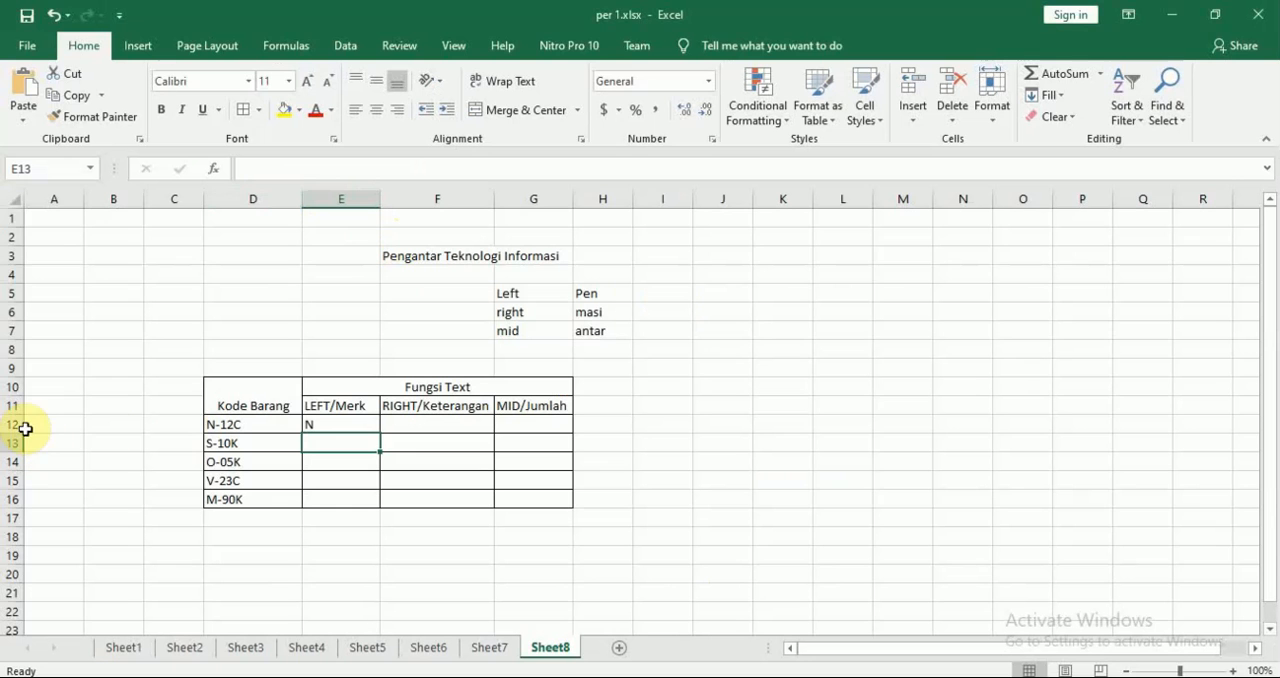
{"action": "left_click", "coordinate": [326, 423]}
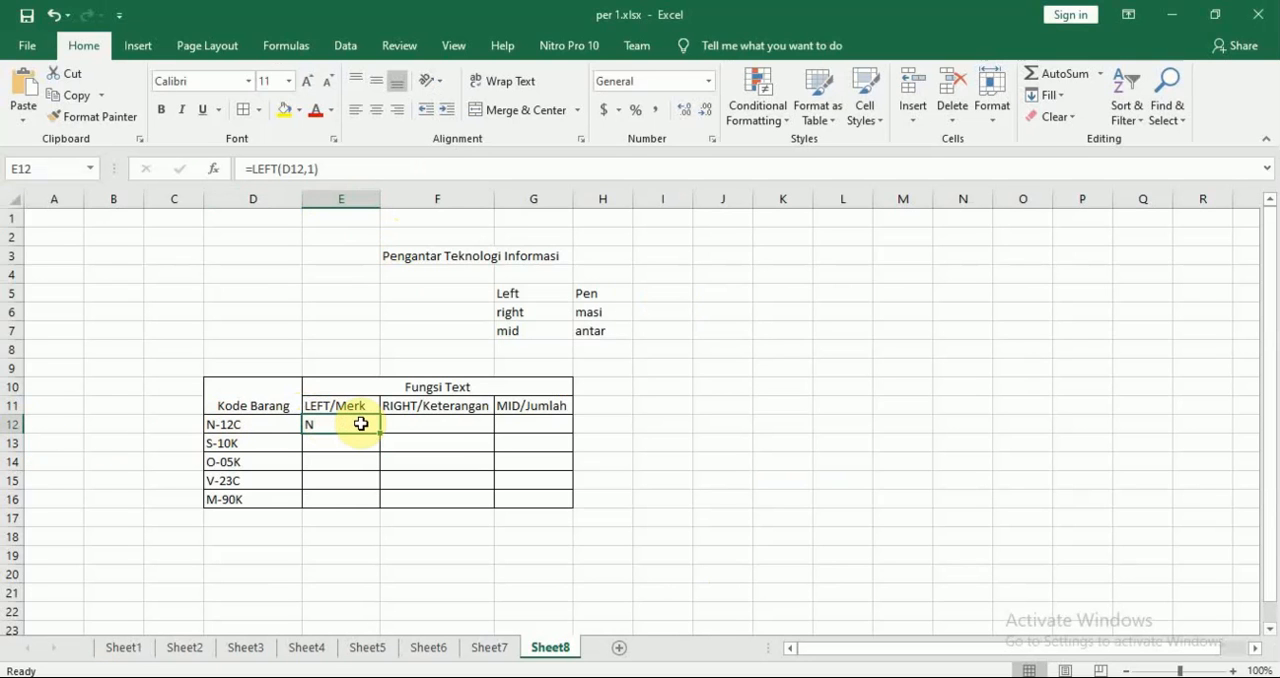
{"action": "double_click", "coordinate": [357, 424]}
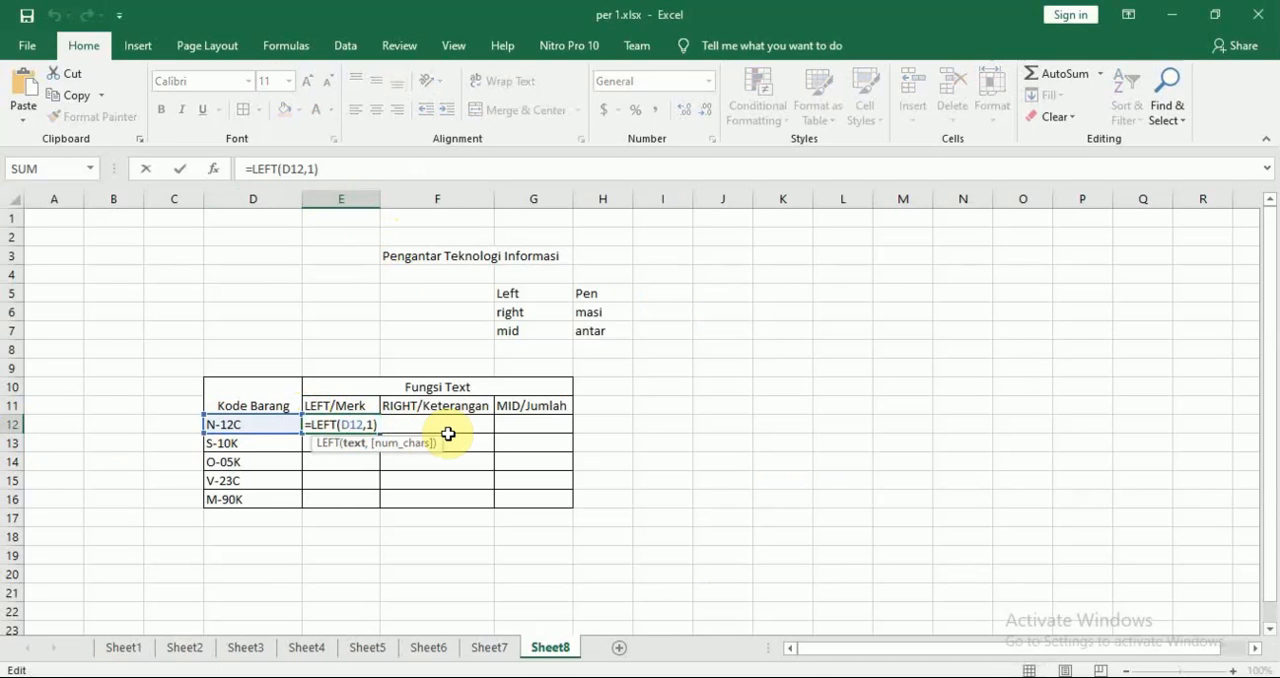
{"action": "key", "text": "Return"}
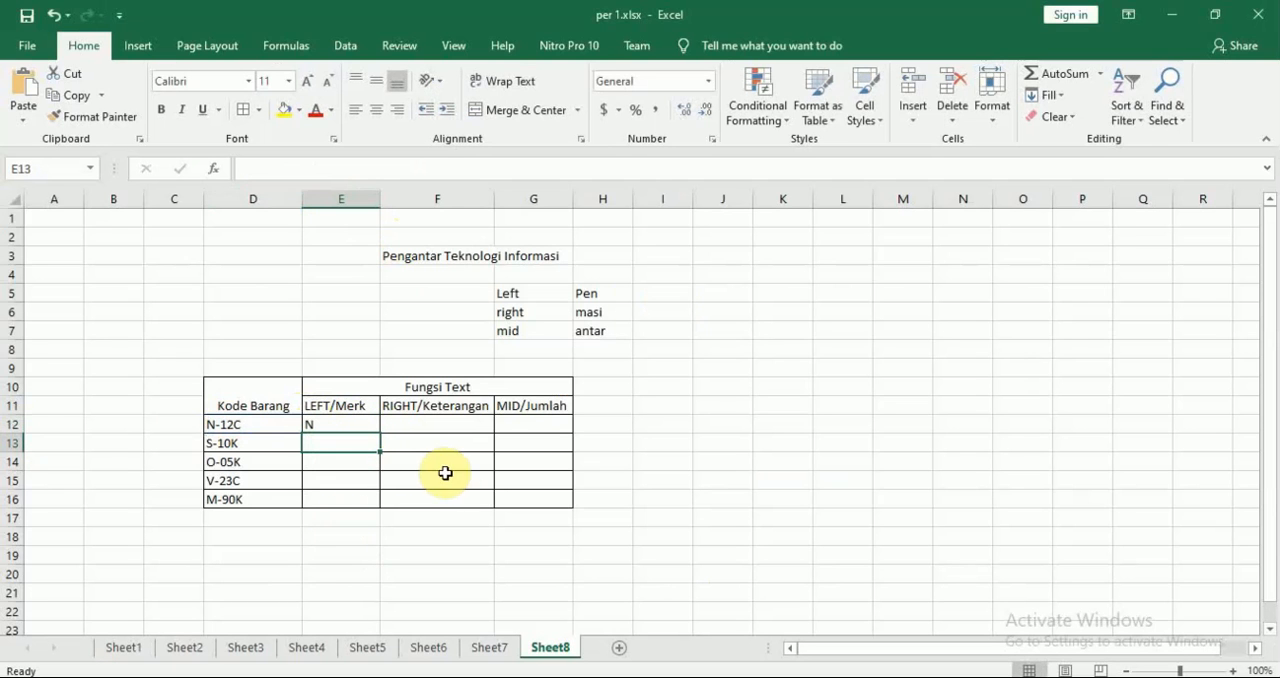
Try copying the LEFT formula from E12 down to E16, and undo the fill
{"action": "left_click", "coordinate": [358, 426]}
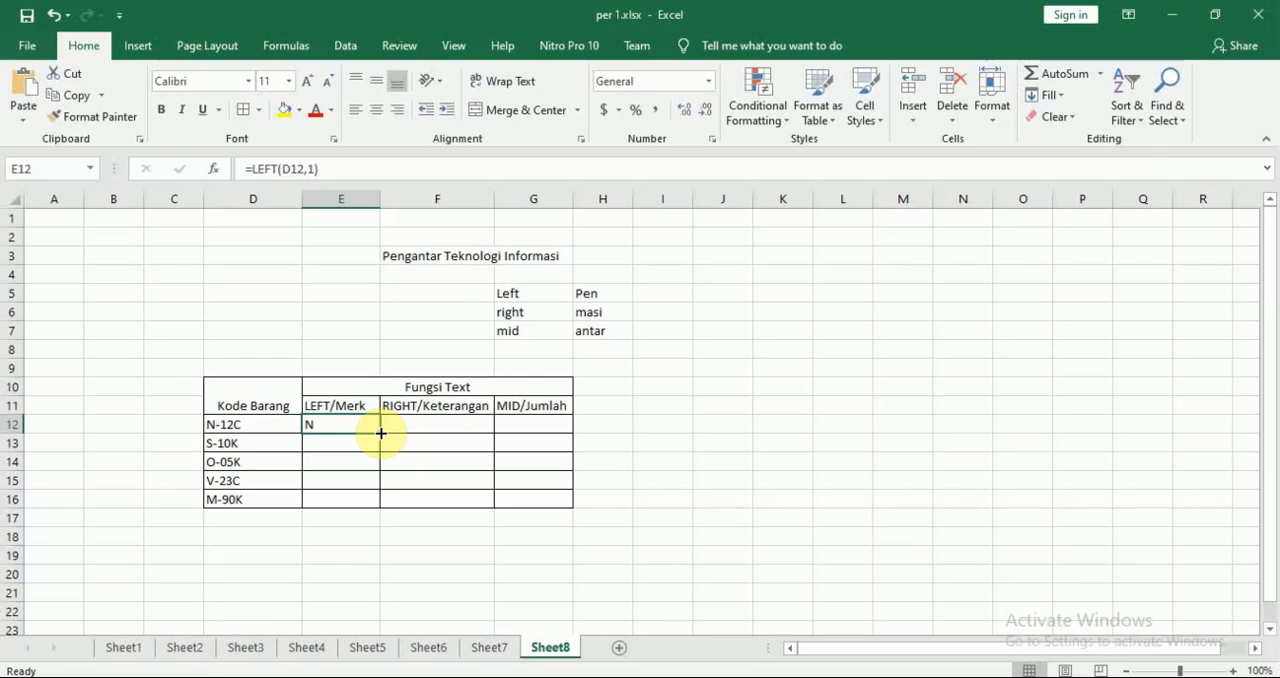
{"action": "left_click_drag", "start_coordinate": [380, 432], "coordinate": [381, 503]}
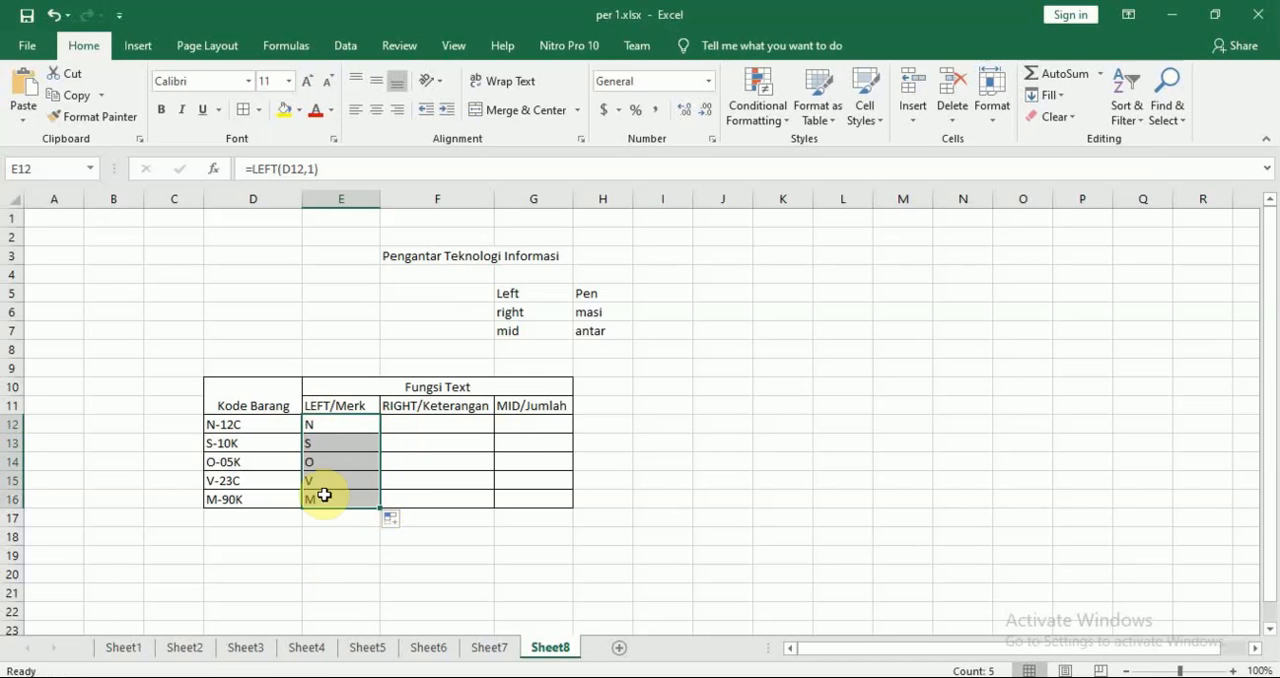
{"action": "left_click", "coordinate": [341, 590]}
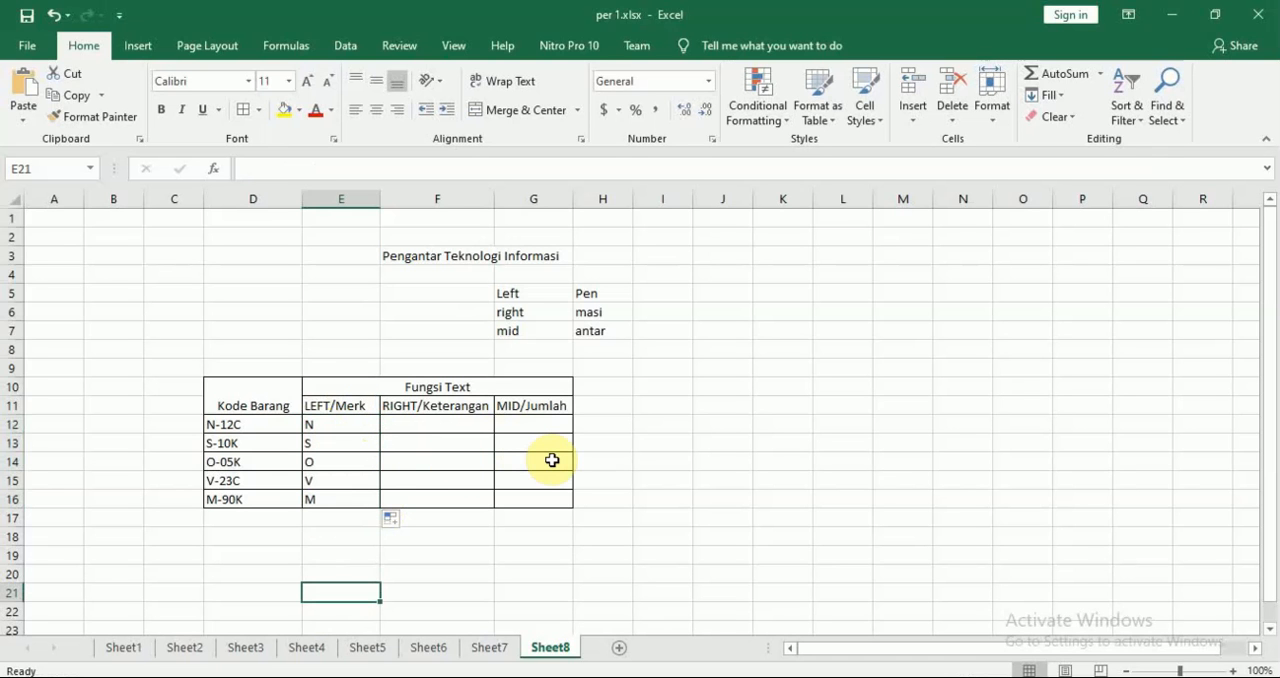
{"action": "key", "text": "ctrl+z"}
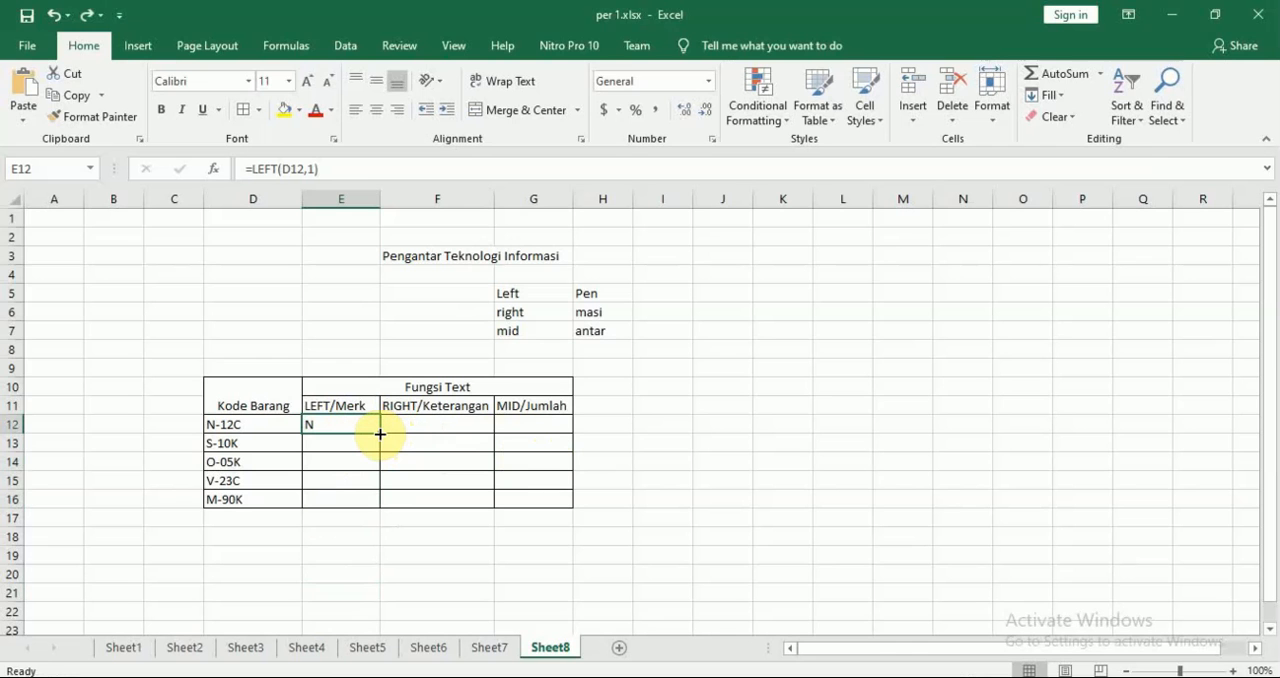
Fill the LEFT/Merk column through E16 with the formula from E12
{"action": "left_click_drag", "start_coordinate": [380, 433], "coordinate": [379, 433]}
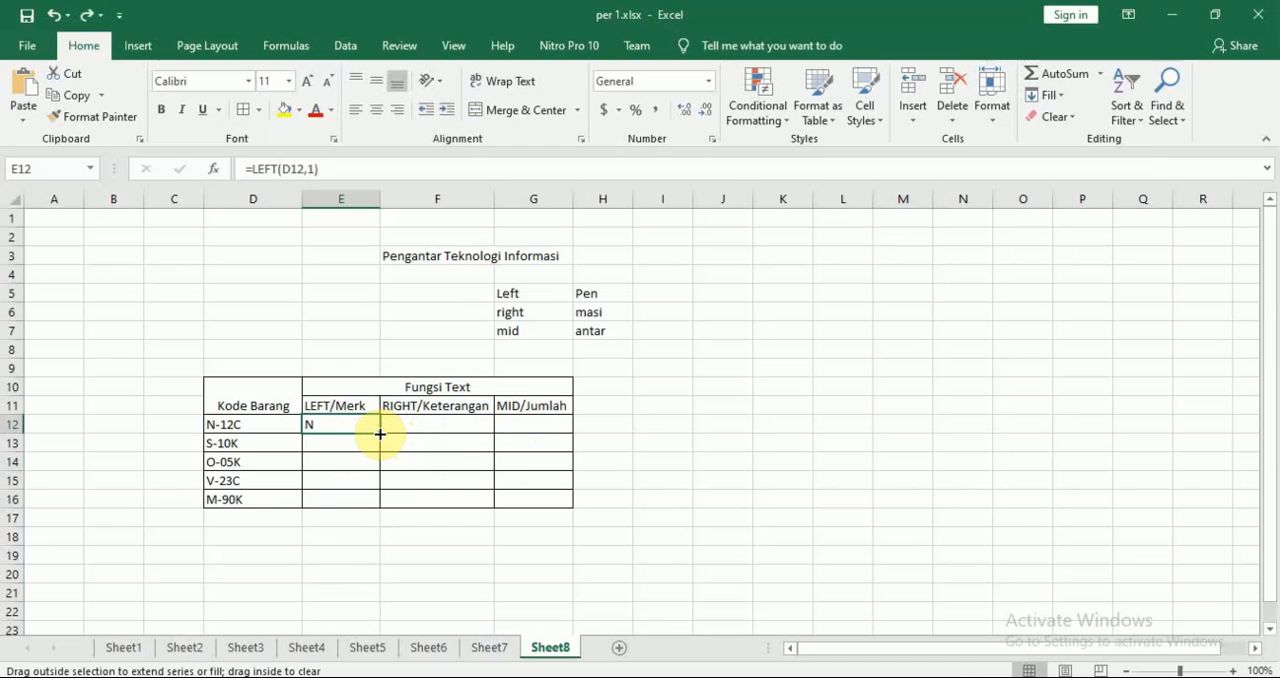
{"action": "left_click_drag", "start_coordinate": [380, 433], "coordinate": [373, 507]}
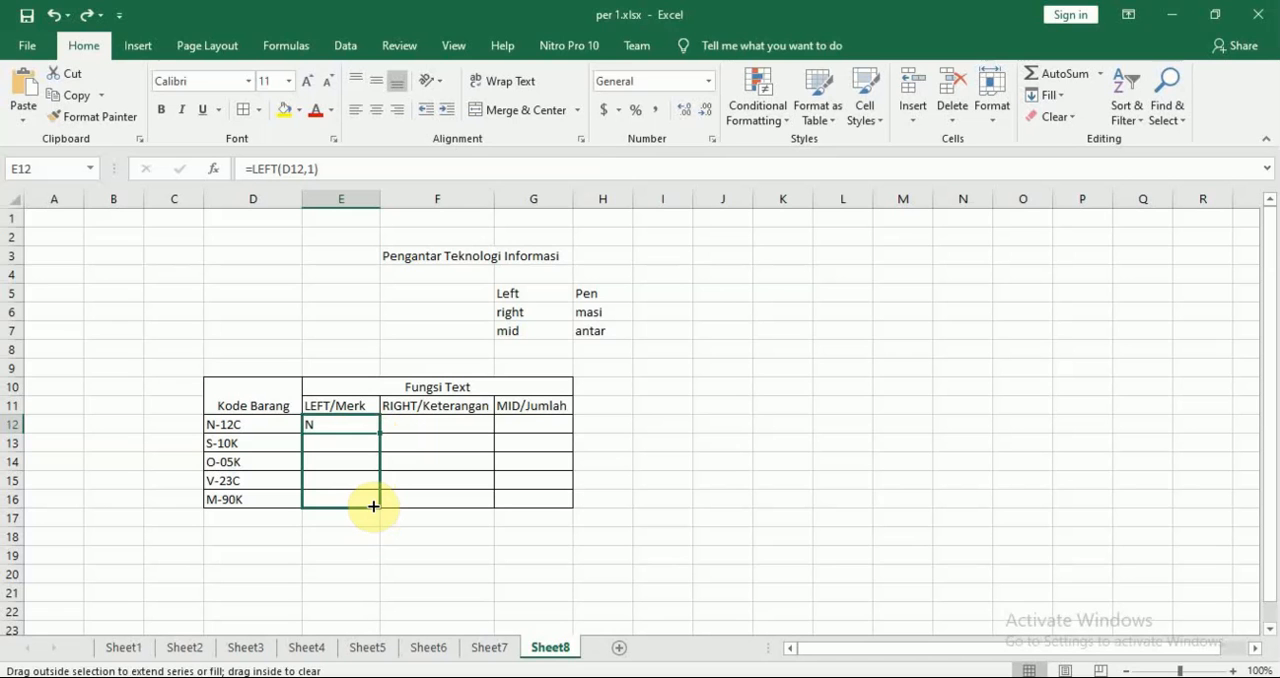
{"action": "left_click_drag", "start_coordinate": [372, 505], "coordinate": [373, 507]}
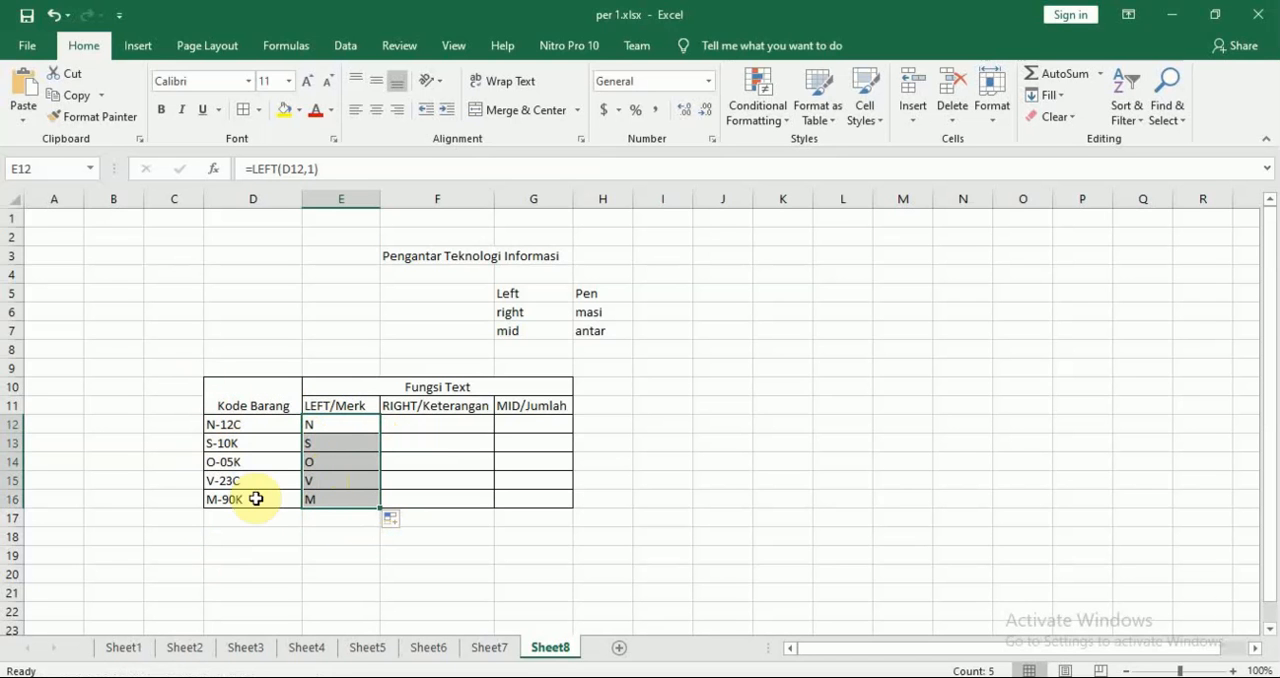
Consult the module's Right/Keterangan rule in Nitro Pro, and start a RIGHT formula in Excel cell F12 with D12 as the text
{"action": "left_click", "coordinate": [432, 430]}
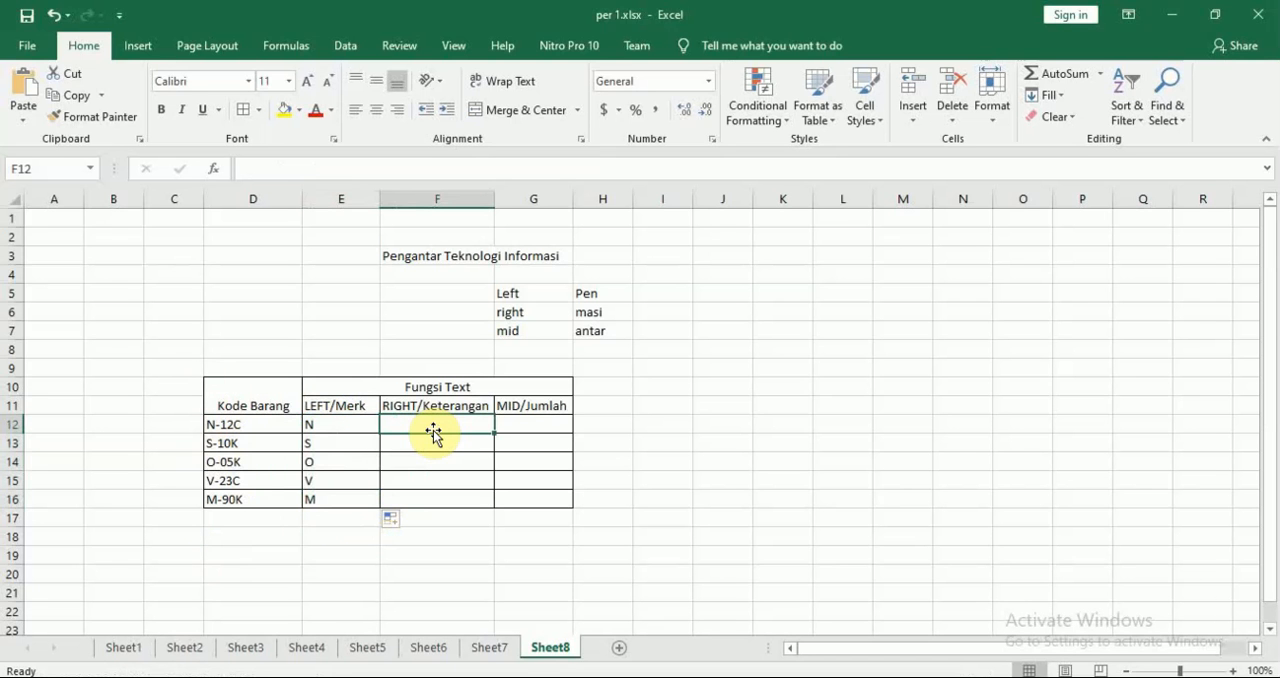
{"action": "key", "text": "alt+Tab"}
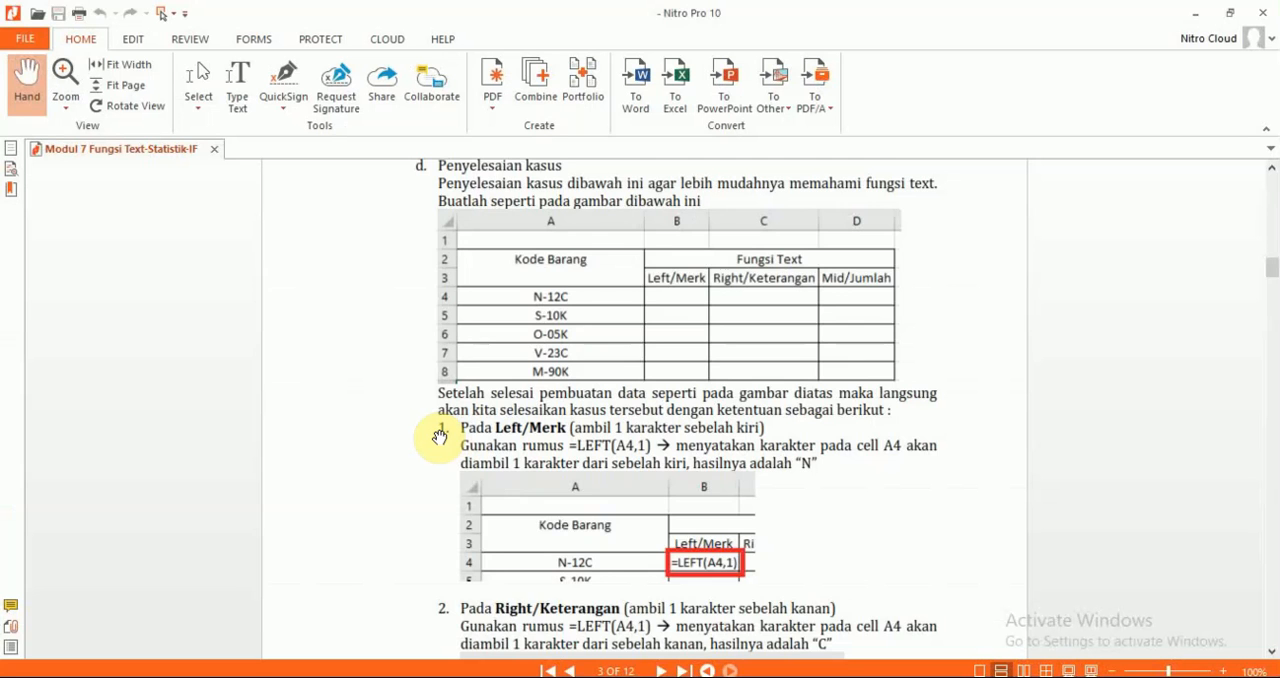
{"action": "scroll", "coordinate": [439, 437], "scroll_direction": "down", "scroll_amount": 6}
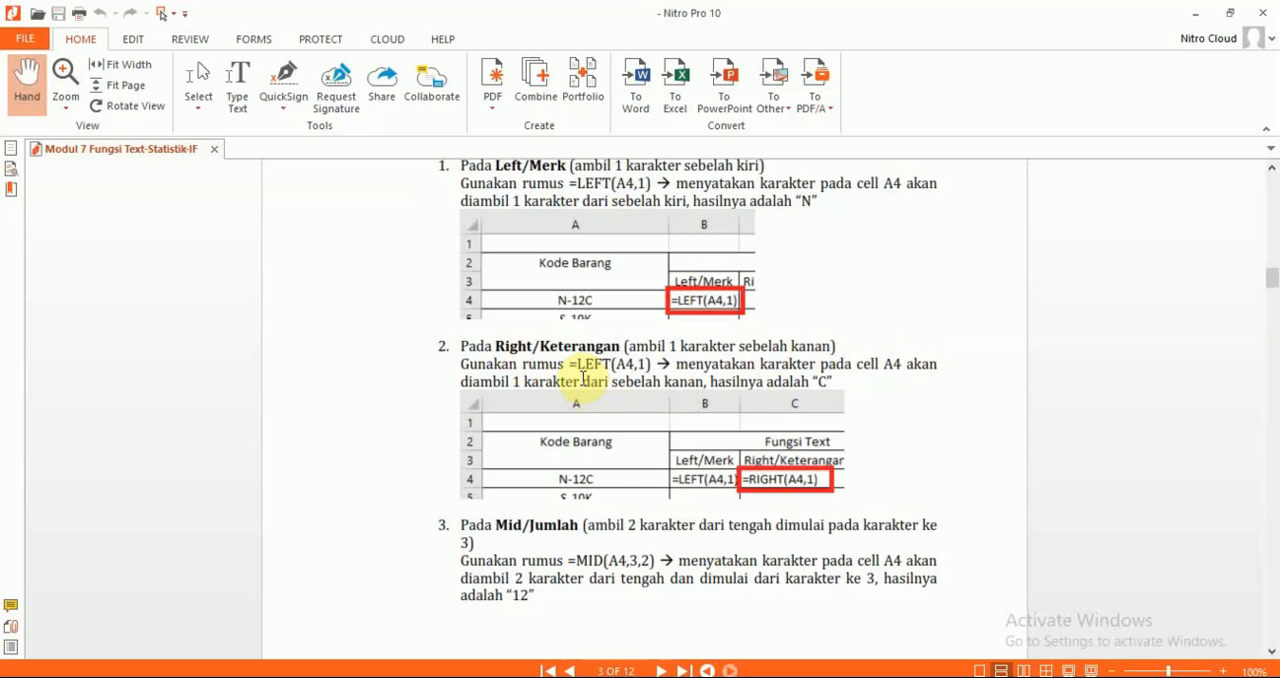
{"action": "key", "text": "alt+Tab"}
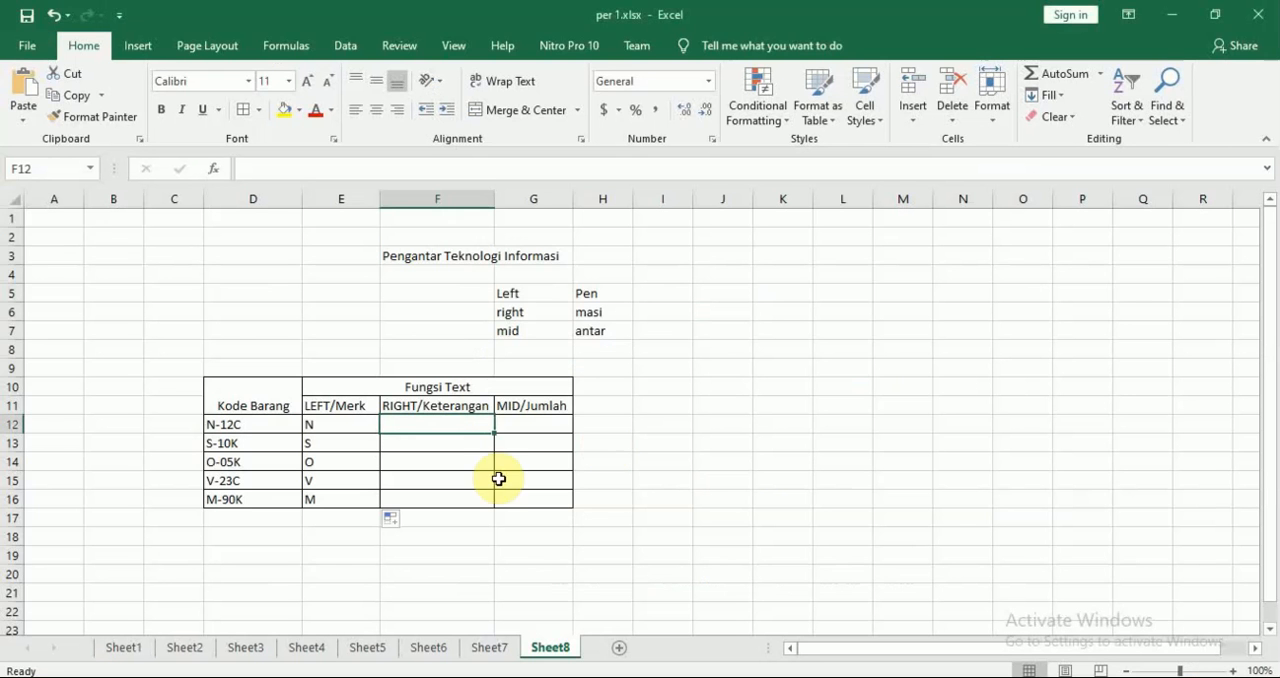
{"action": "type", "text": "=RIGHT("}
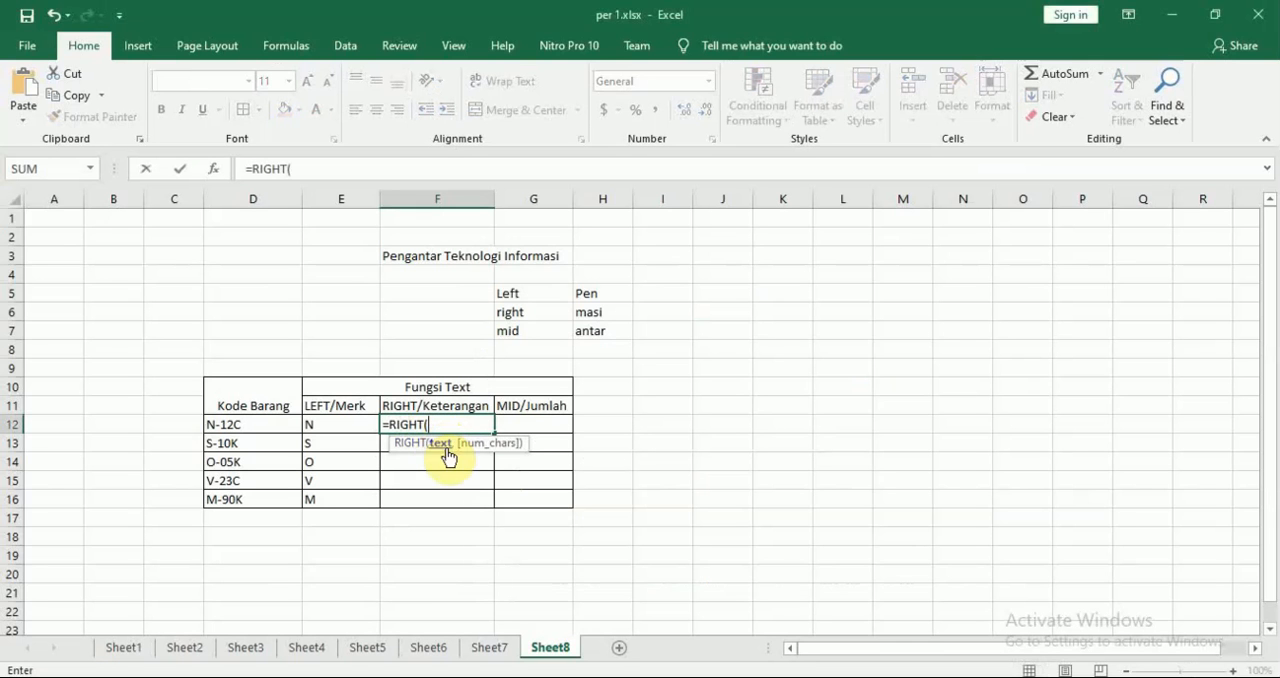
{"action": "left_click", "coordinate": [254, 425]}
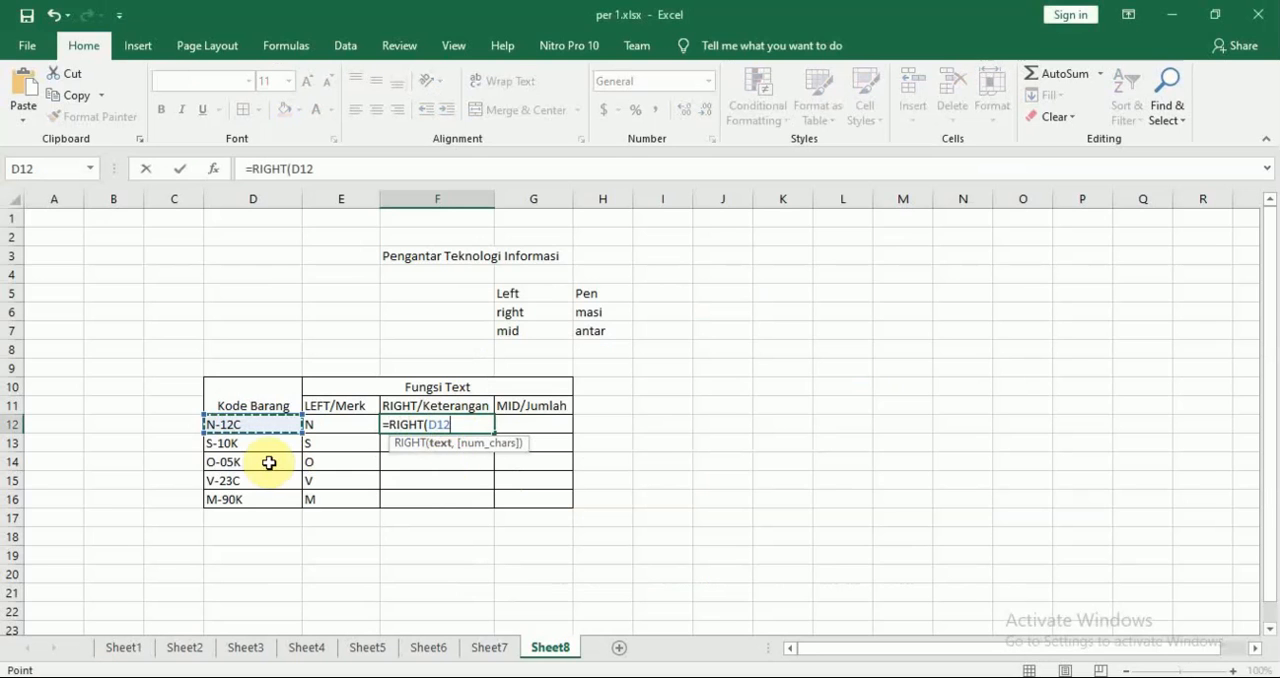
Compare the module's Right/Keterangan example in Nitro Pro with the unfinished RIGHT formula in F12 in Excel
{"action": "key", "text": "alt+Tab"}
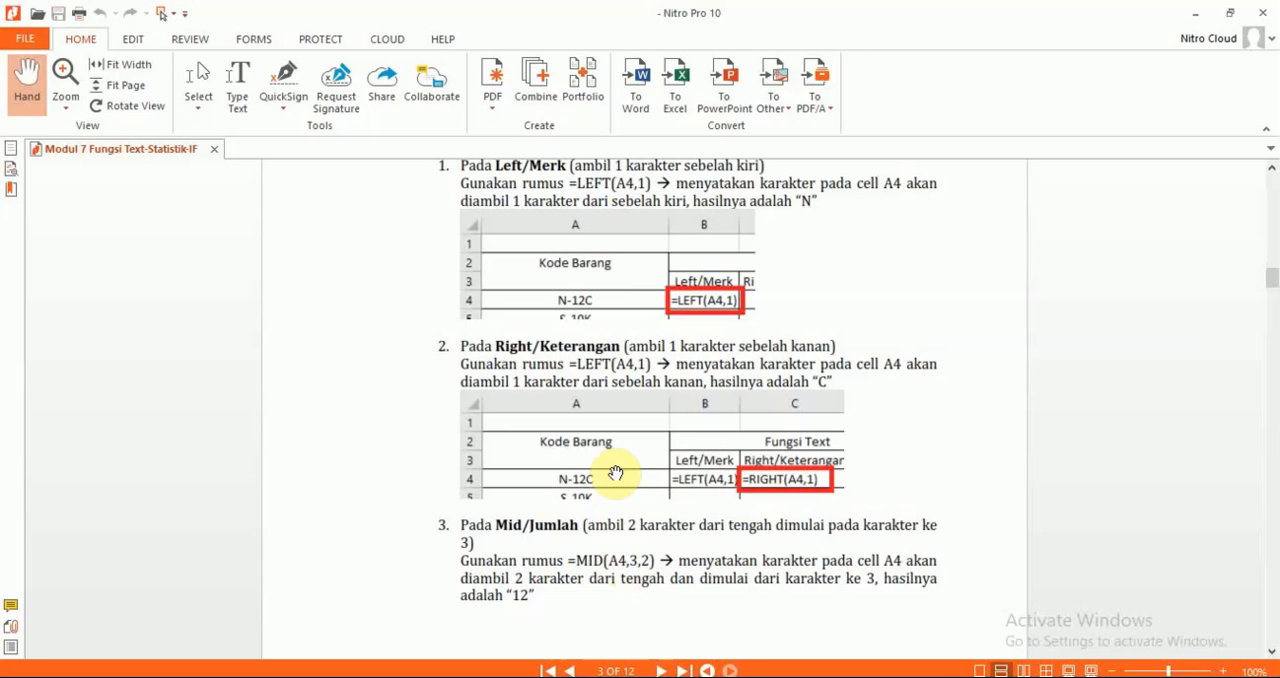
{"action": "key", "text": "alt+Tab"}
{"action": "key", "text": "alt+Tab"}
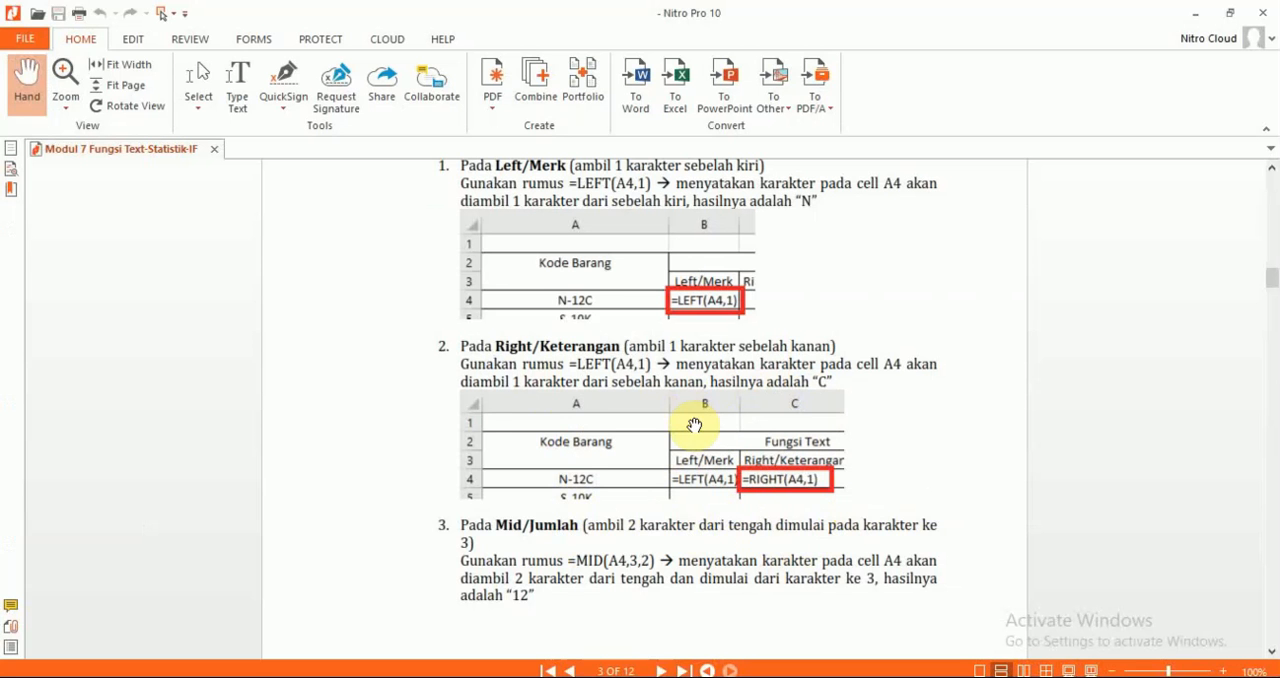
{"action": "key", "text": "alt+Tab"}
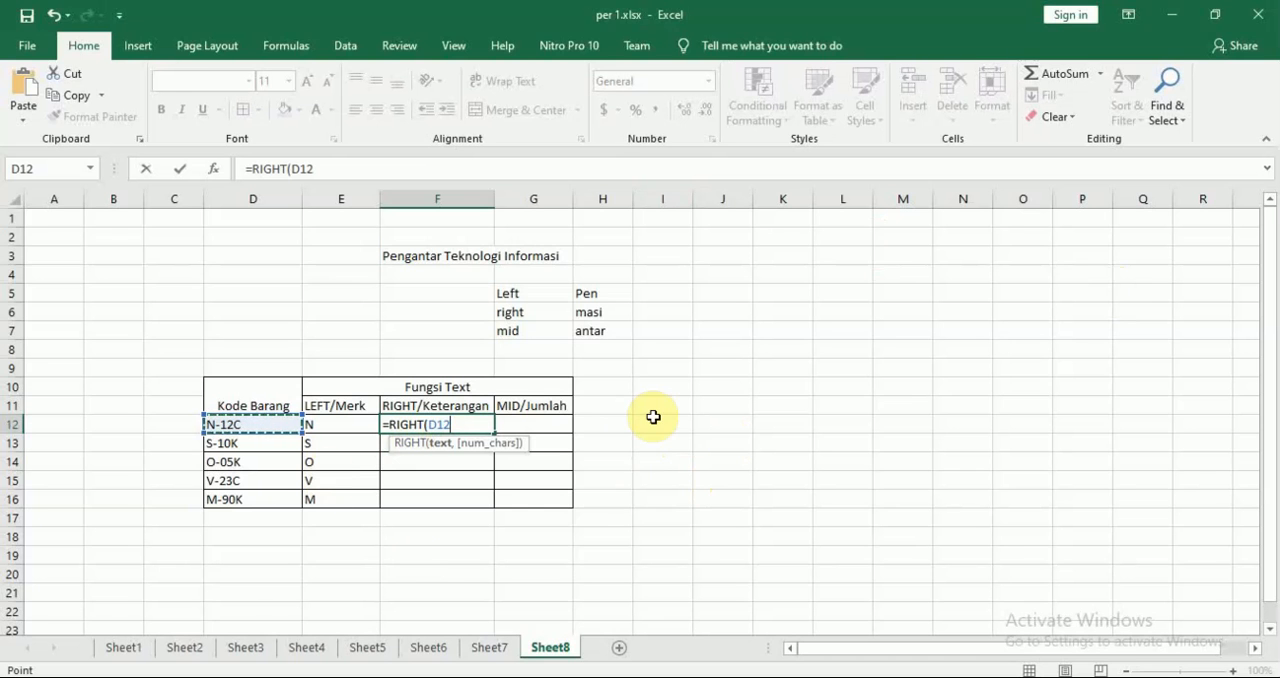
{"action": "key", "text": "alt+Tab"}
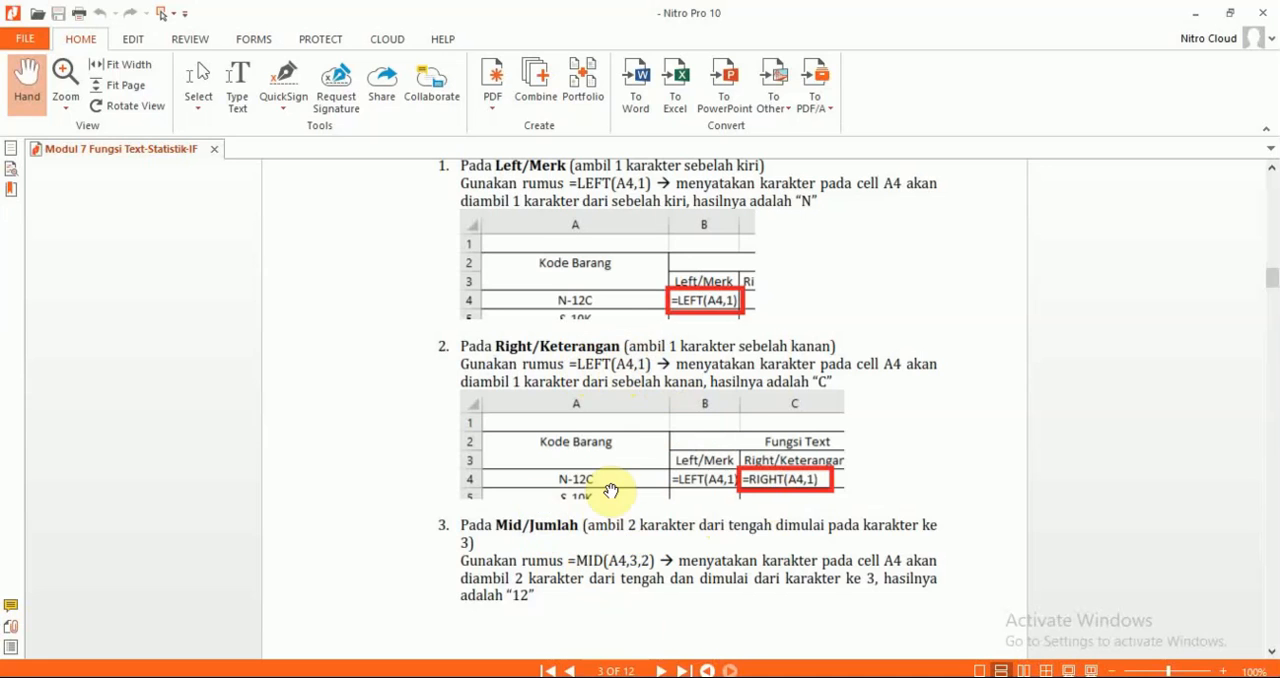
{"action": "key", "text": "alt+Tab"}
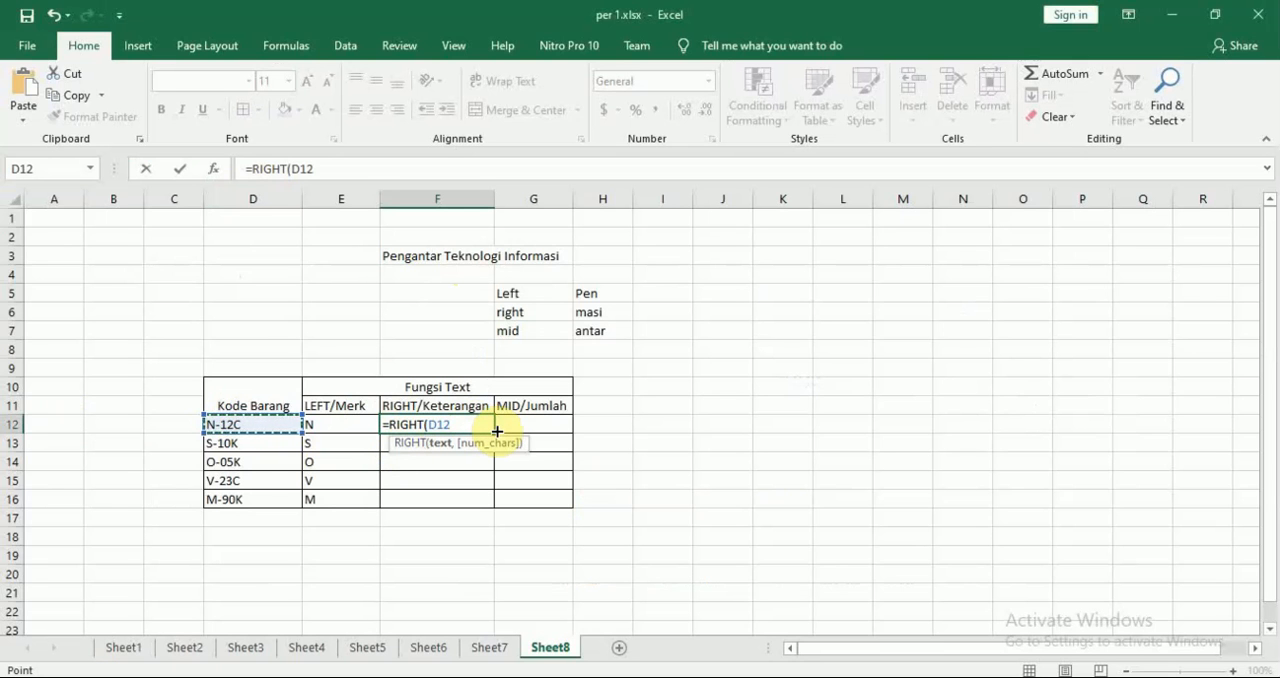
Complete the RIGHT formula in F12 with 1 as the number of characters
{"action": "type", "text": ",1"}
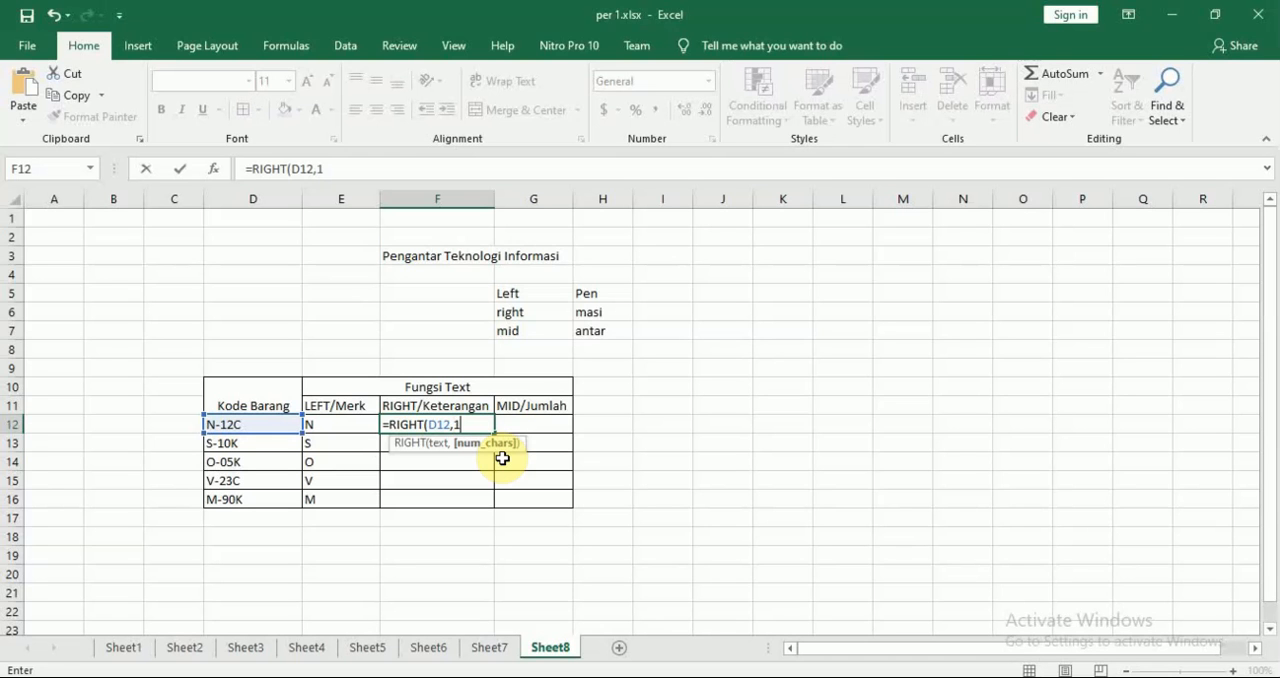
{"action": "type", "text": ")"}
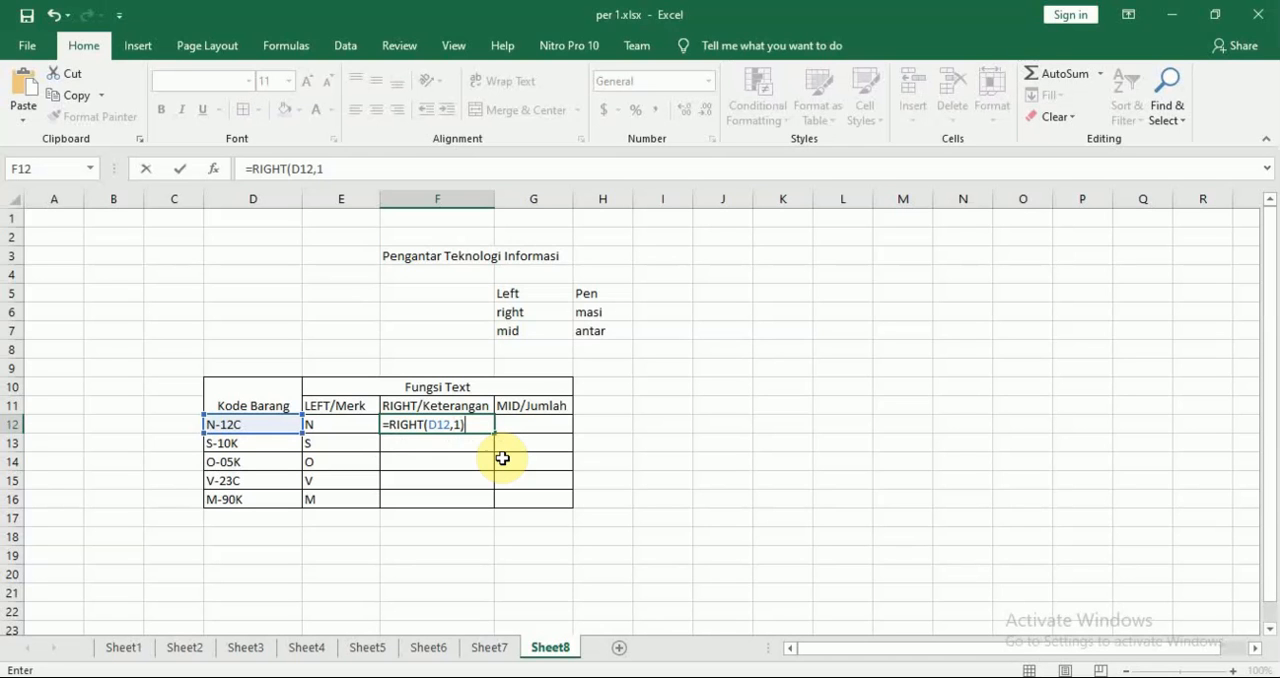
{"action": "key", "text": "Return"}
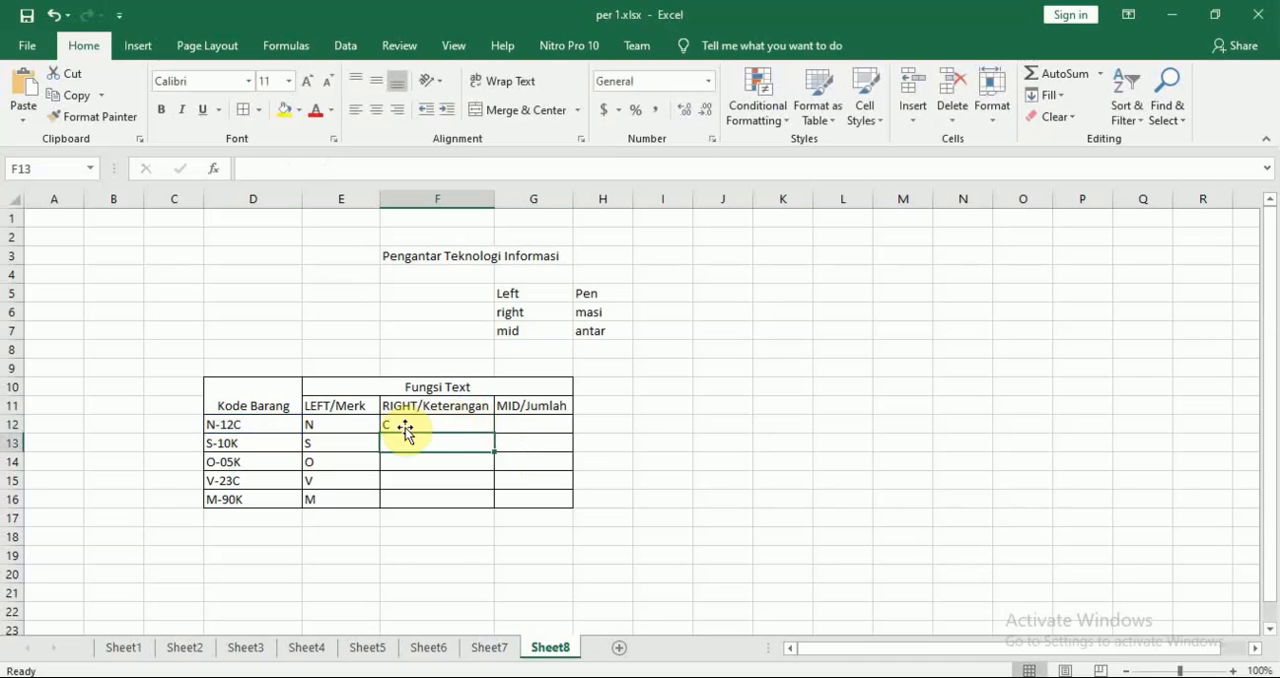
Fill the RIGHT/Keterangan column through F16 with the formula from F12
{"action": "left_click", "coordinate": [403, 428]}
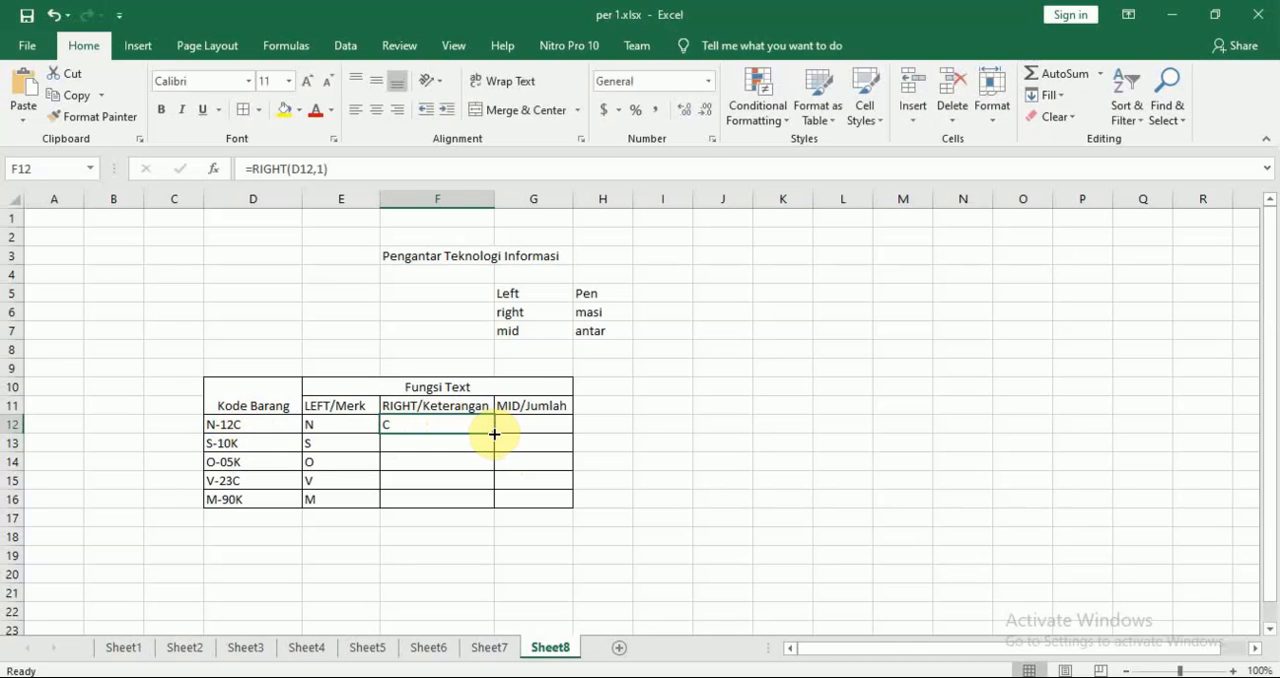
{"action": "left_click_drag", "start_coordinate": [494, 434], "coordinate": [494, 434]}
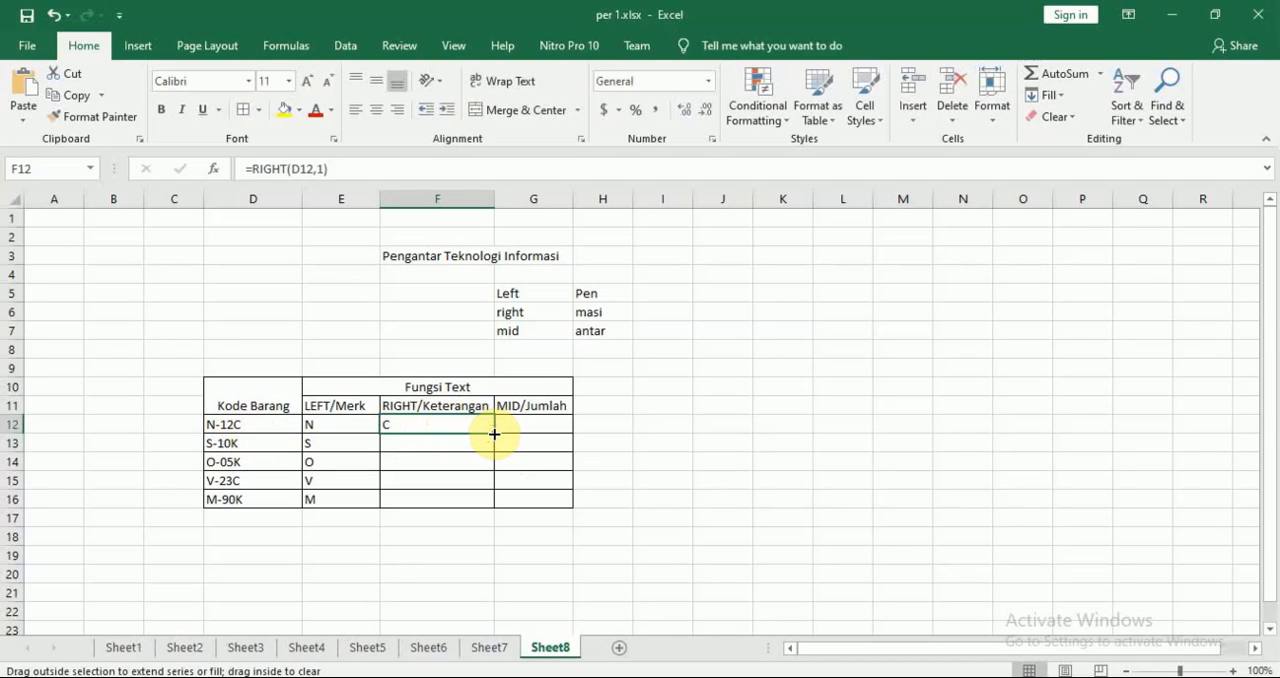
{"action": "left_click_drag", "start_coordinate": [494, 434], "coordinate": [493, 506]}
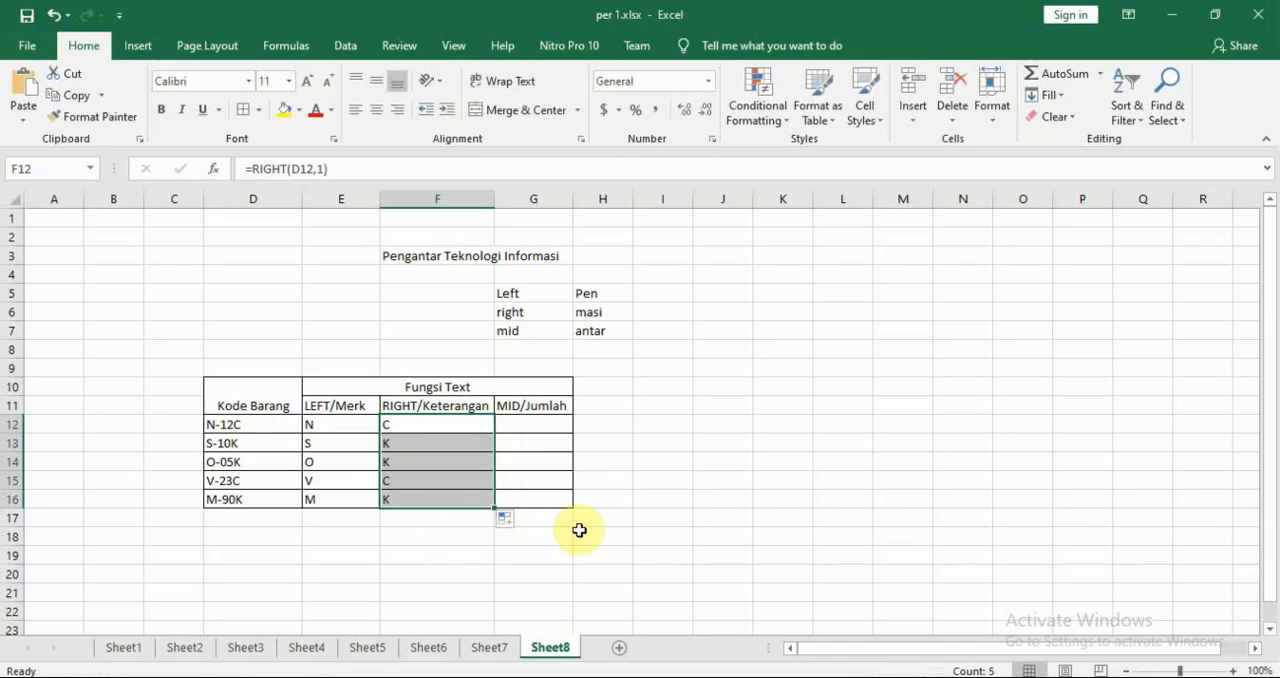
Consult the module's Mid/Jumlah rule in Nitro Pro, and start a MID formula in Excel cell G12 with D12 as the text
{"action": "left_click", "coordinate": [529, 426]}
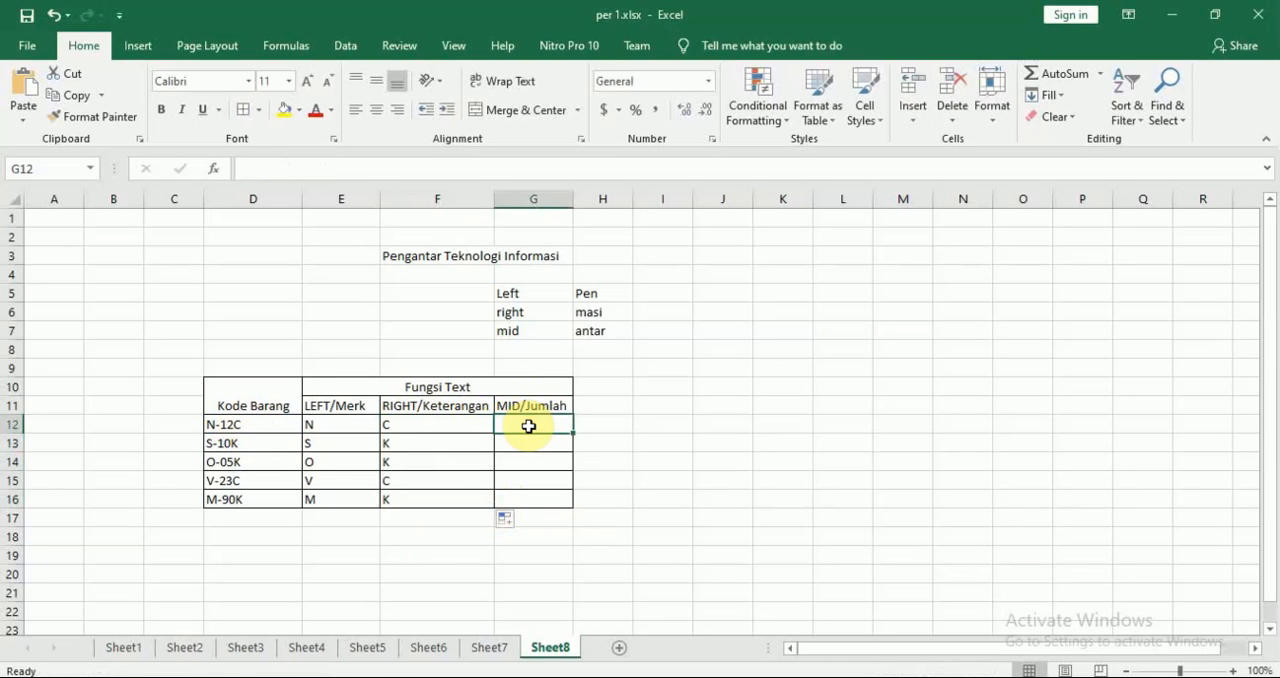
{"action": "key", "text": "alt+Tab"}
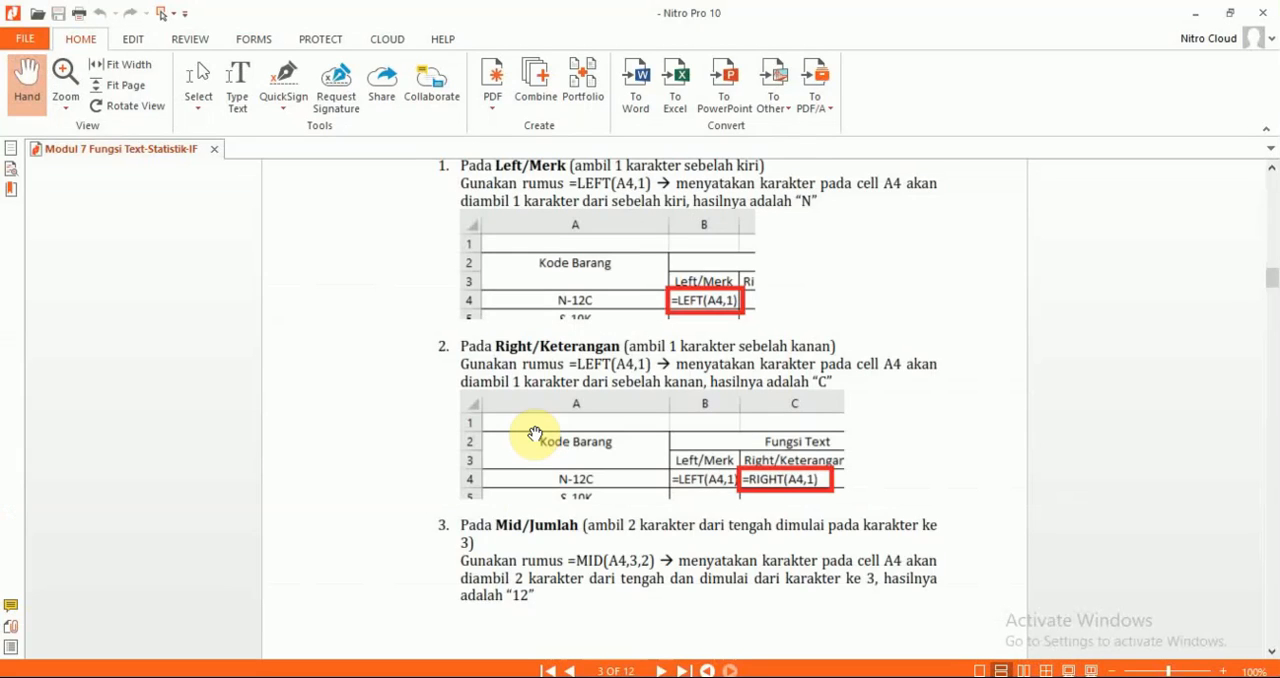
{"action": "scroll", "coordinate": [531, 431], "scroll_direction": "down", "scroll_amount": 3}
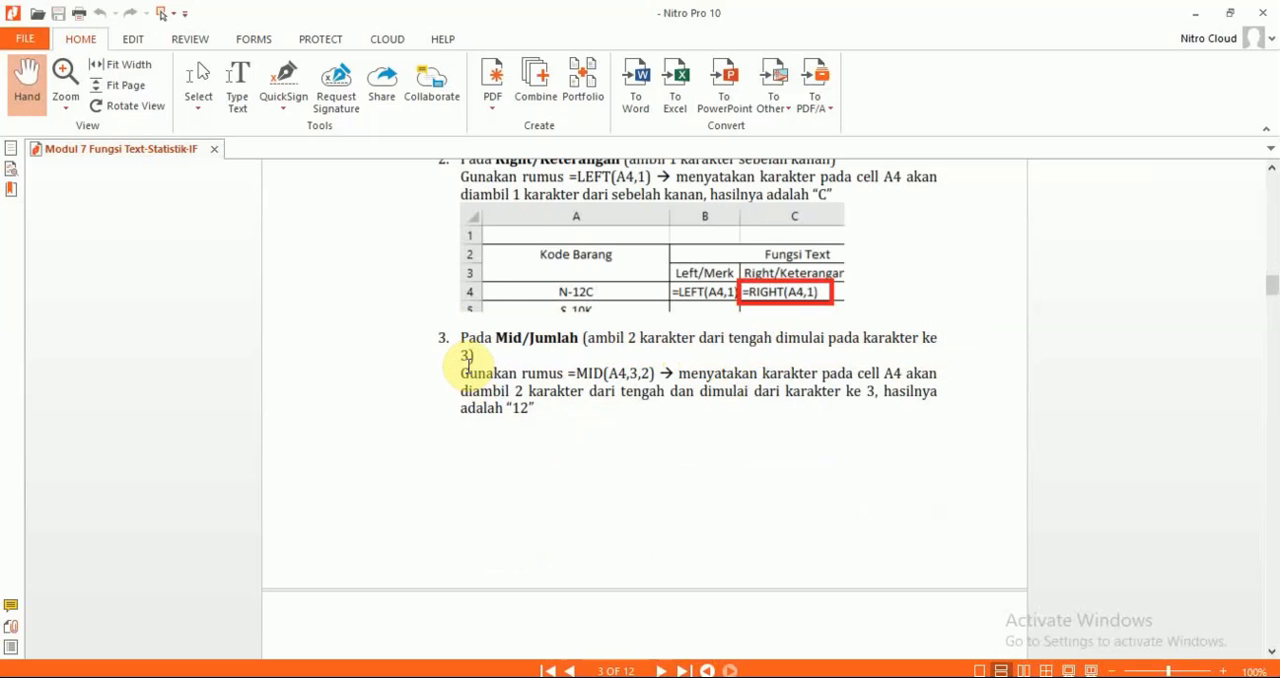
{"action": "key", "text": "alt+Tab"}
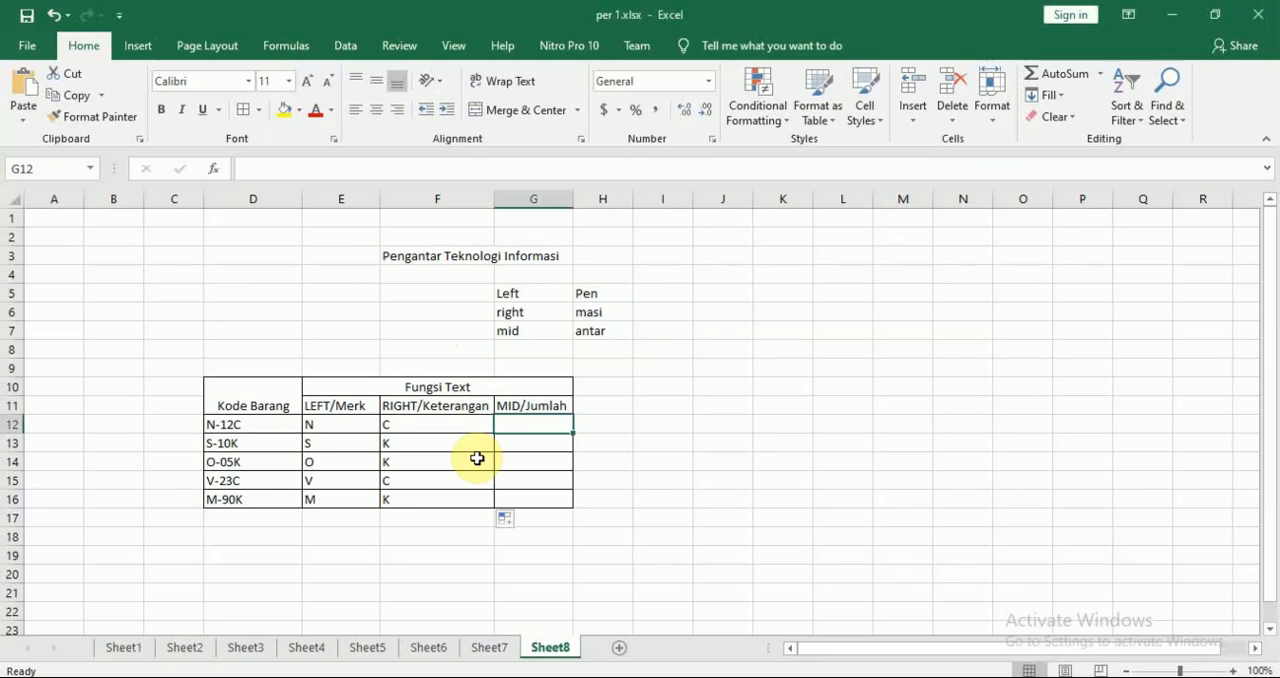
{"action": "type", "text": "=MID("}
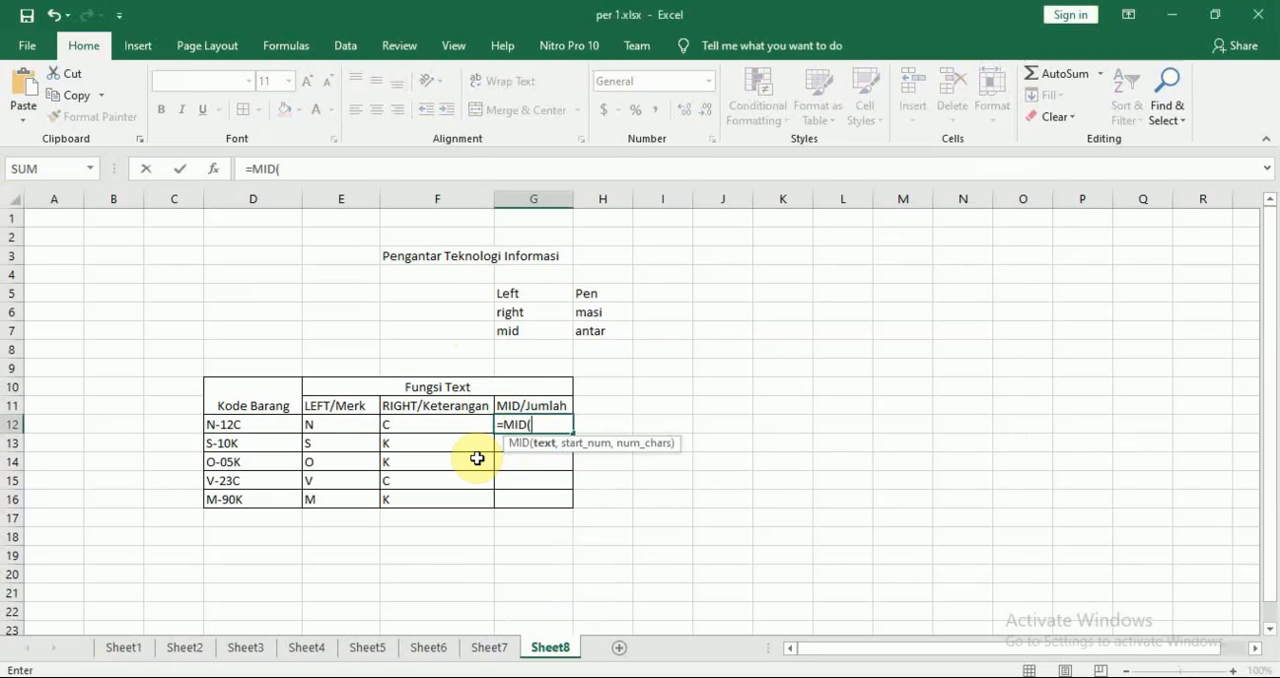
{"action": "left_click", "coordinate": [249, 425]}
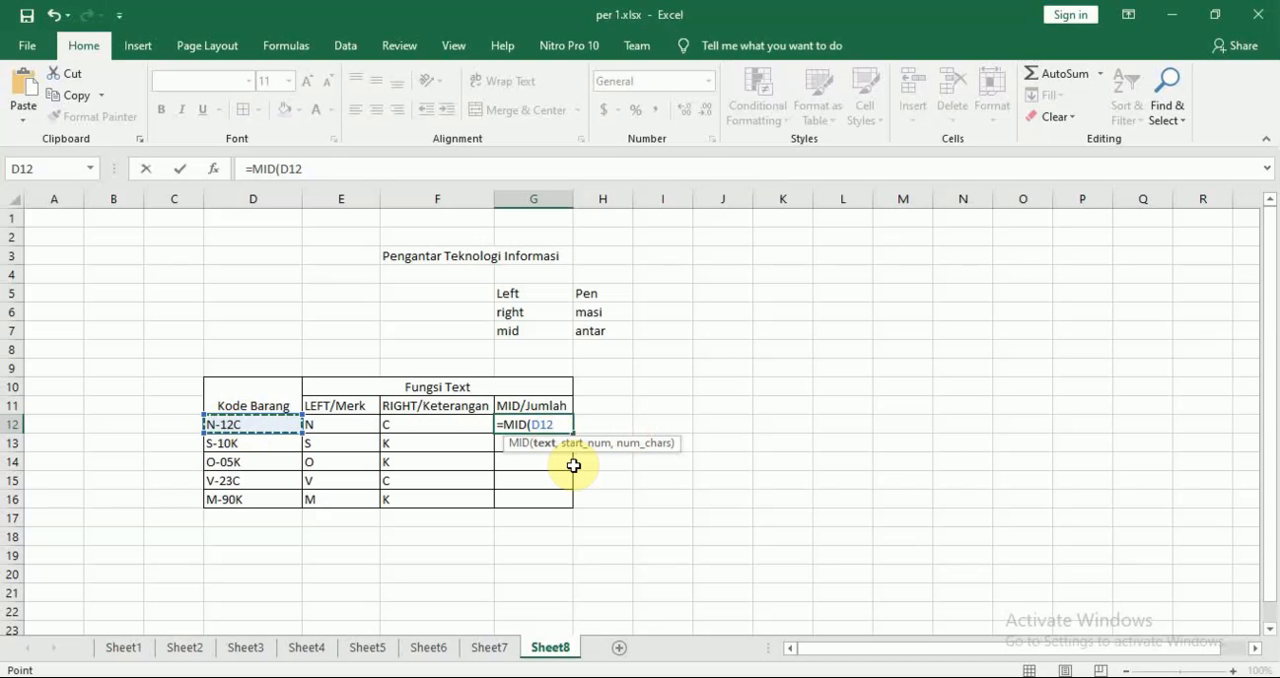
Recheck the module's MID example and complete the formula in G12 with start position 3 and 2 characters
{"action": "key", "text": "alt+Tab"}
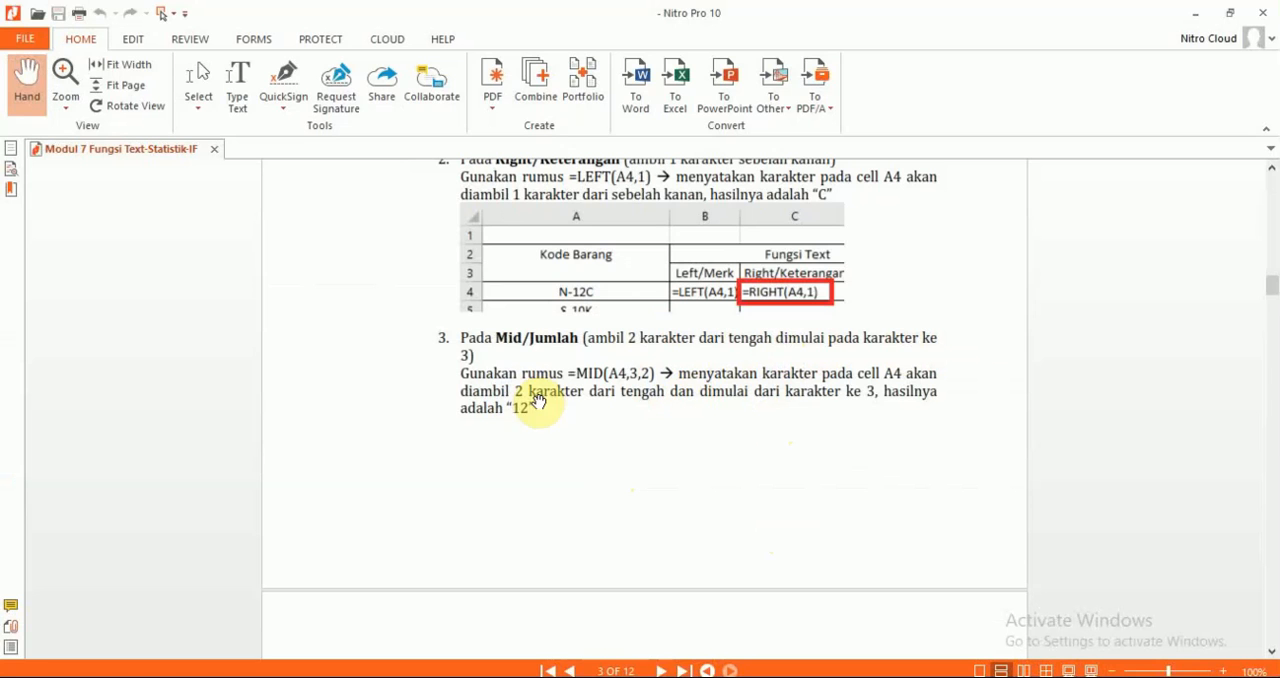
{"action": "key", "text": "alt+Tab"}
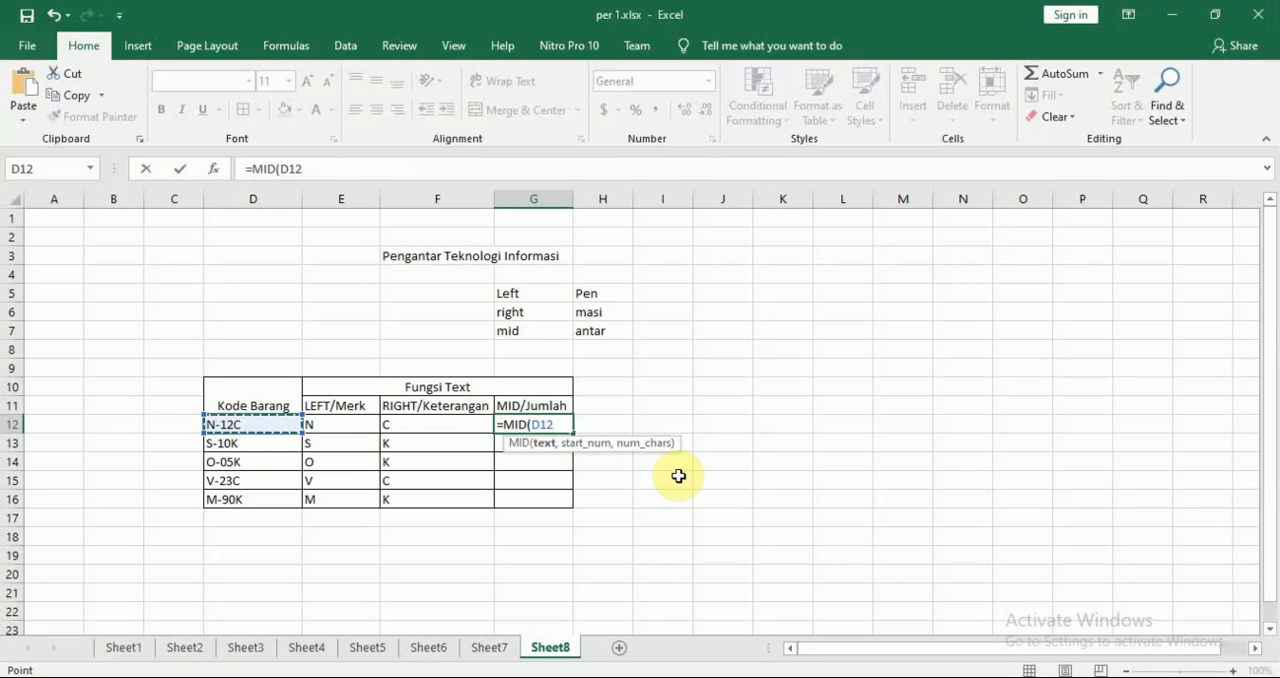
{"action": "type", "text": ","}
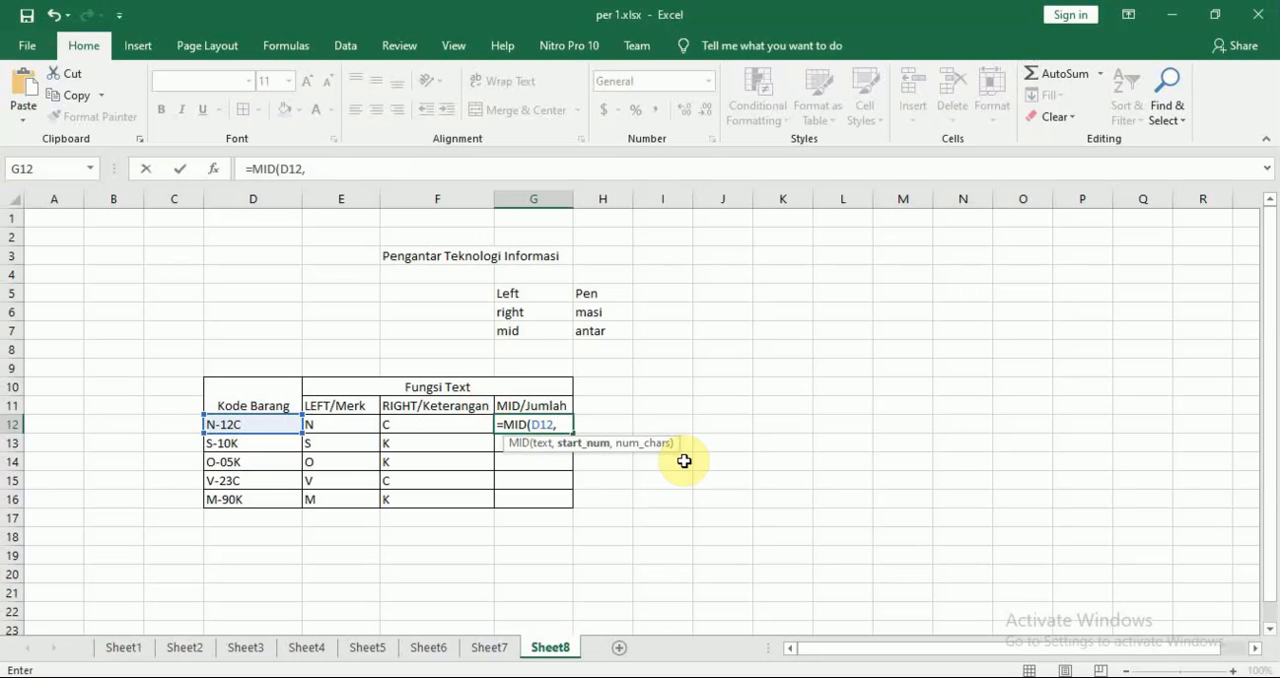
{"action": "type", "text": "3"}
{"action": "type", "text": ","}
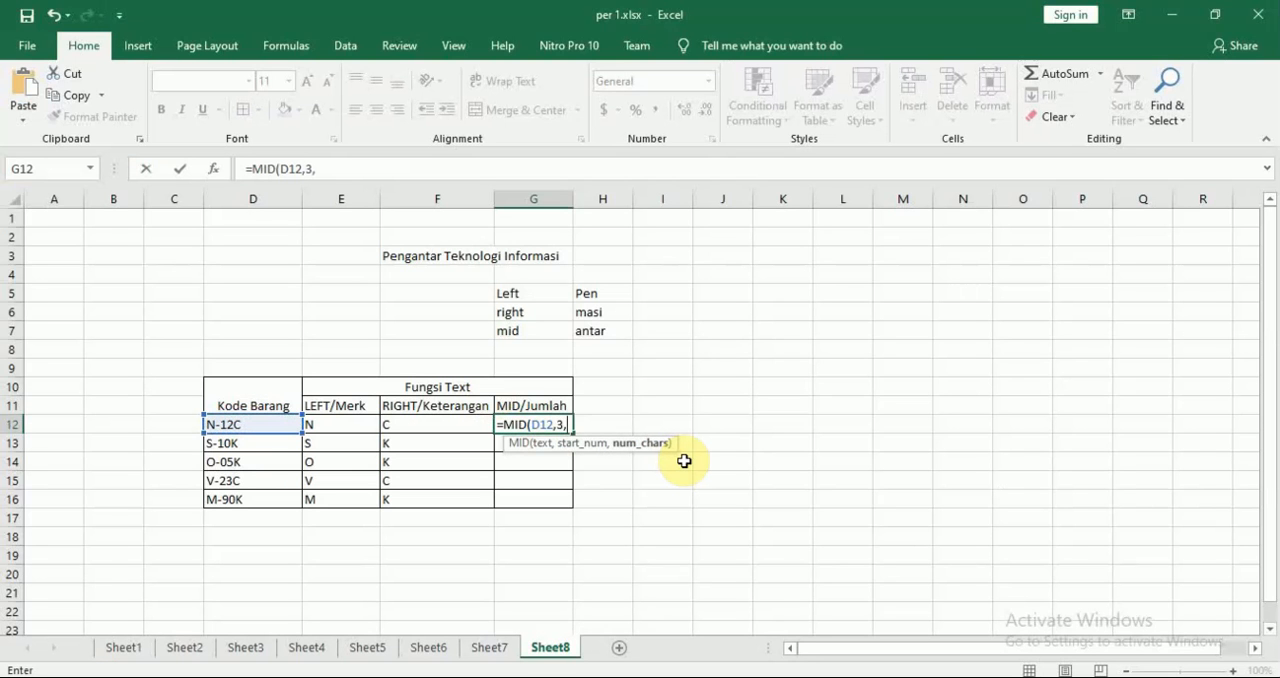
{"action": "type", "text": "2)"}
{"action": "key", "text": "Return"}
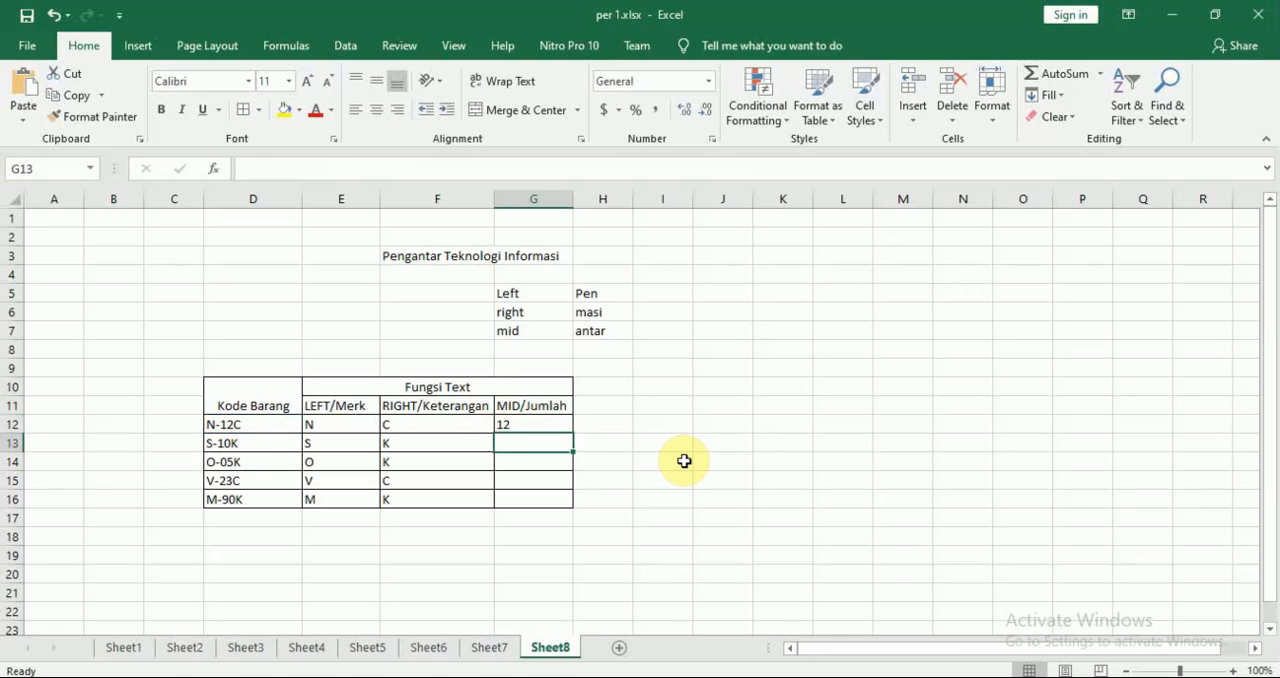
Try copying the MID formula from G12 down to G16, and undo the fill
{"action": "left_click", "coordinate": [543, 419]}
{"action": "left_click_drag", "start_coordinate": [572, 434], "coordinate": [572, 506]}
{"action": "left_click", "coordinate": [636, 476]}
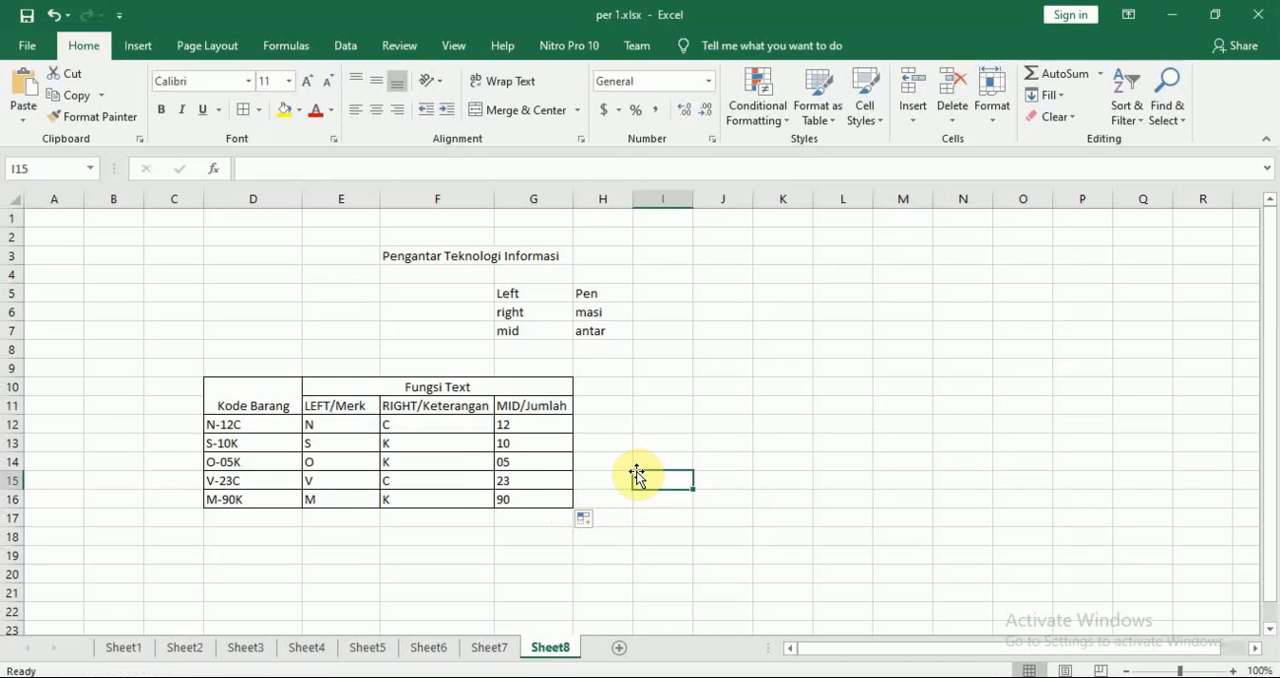
{"action": "key", "text": "ctrl+z"}
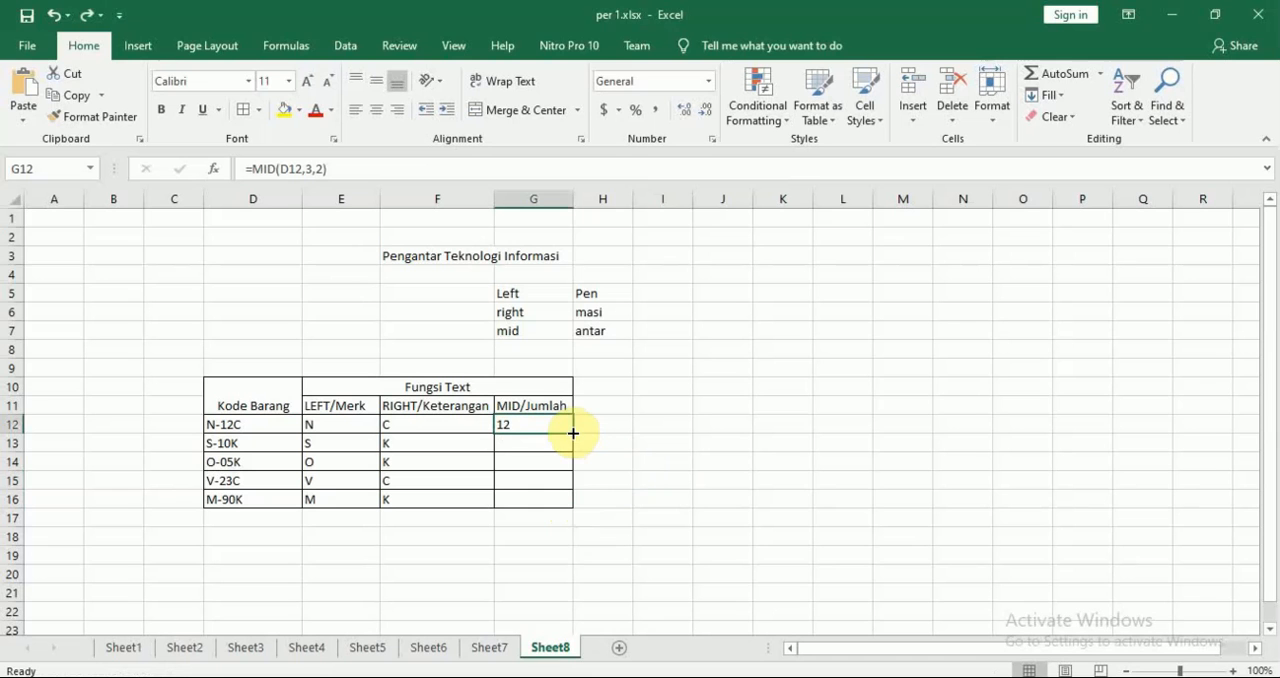
Fill the MID/Jumlah column through G16 with the formula from G12
{"action": "left_click_drag", "start_coordinate": [572, 432], "coordinate": [569, 509]}
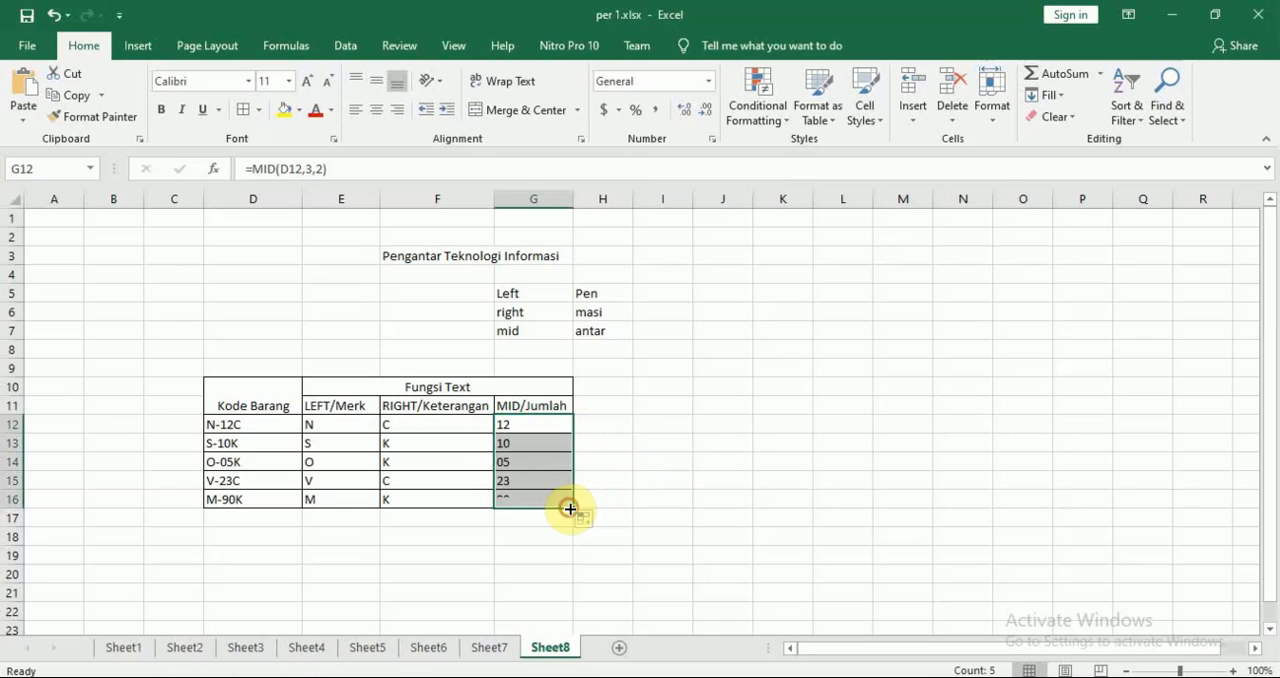
{"action": "left_click", "coordinate": [690, 458]}
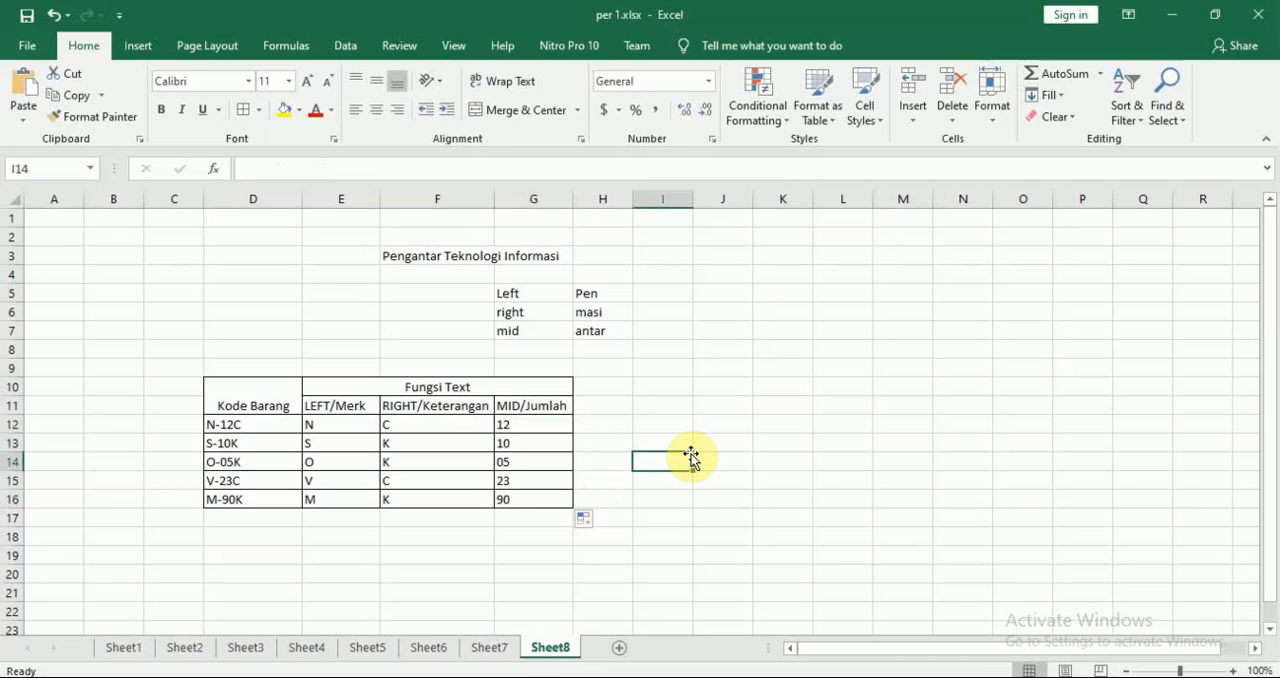
Compare the module's final Fungsi Text table in Nitro Pro with the completed Excel table, and look over the start of its Fungsi statistik section
{"action": "key", "text": "alt+Tab"}
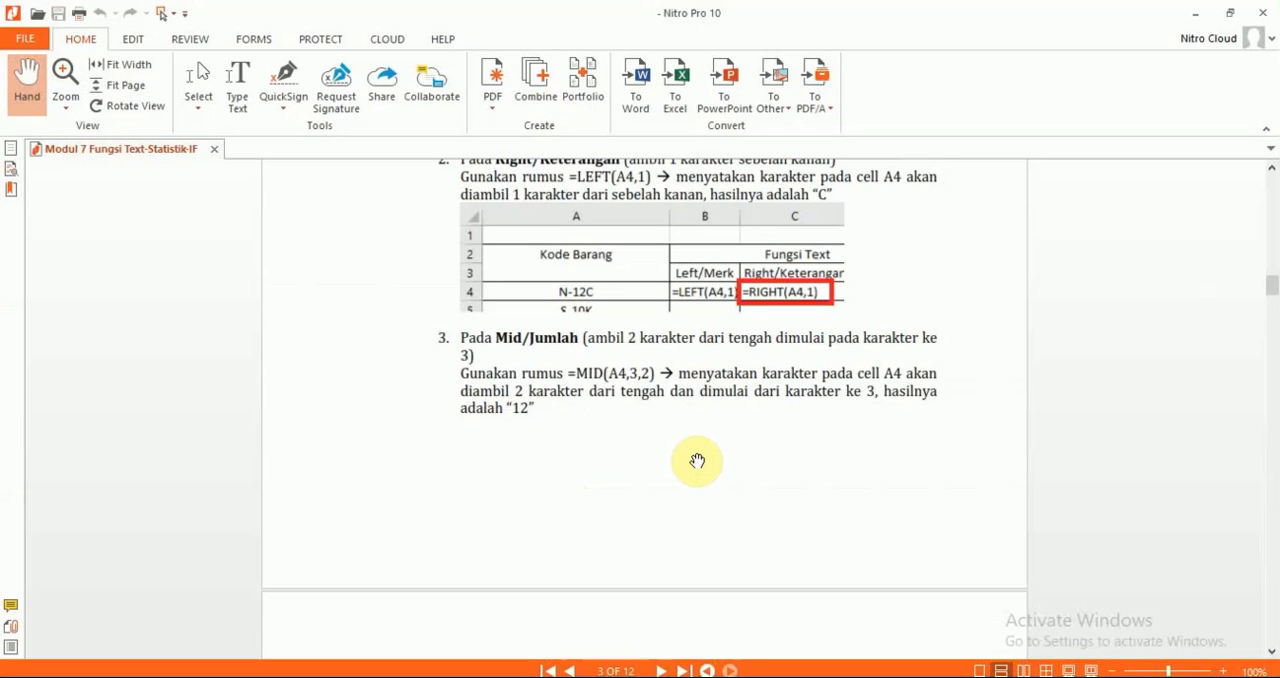
{"action": "scroll", "coordinate": [697, 461], "scroll_direction": "down", "scroll_amount": 8}
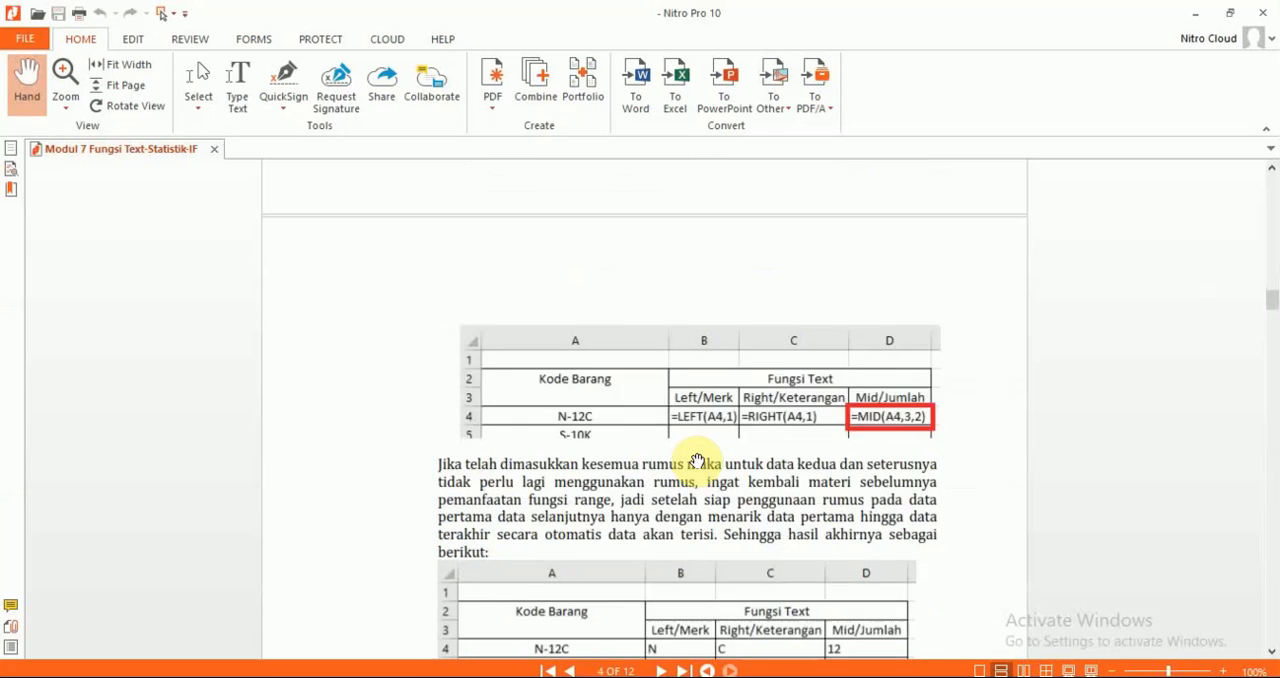
{"action": "scroll", "coordinate": [697, 461], "scroll_direction": "down", "scroll_amount": 4}
{"action": "scroll", "coordinate": [697, 461], "scroll_direction": "down", "scroll_amount": 2}
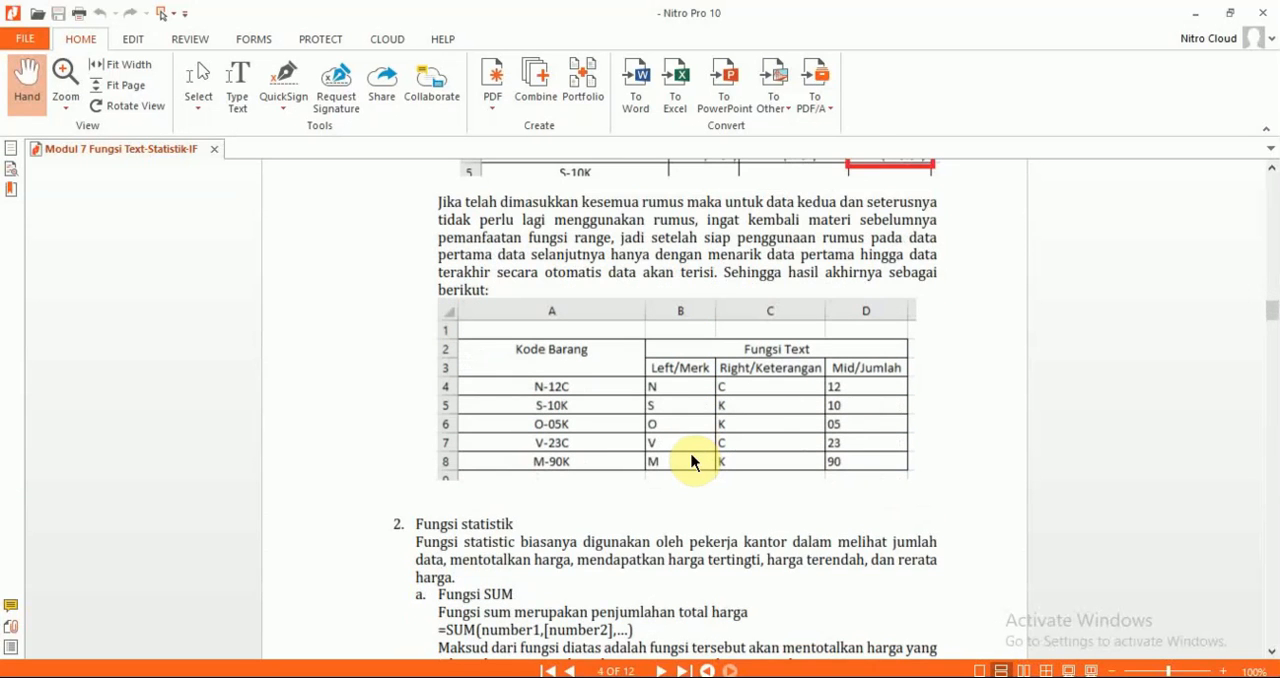
{"action": "key", "text": "alt+Tab"}
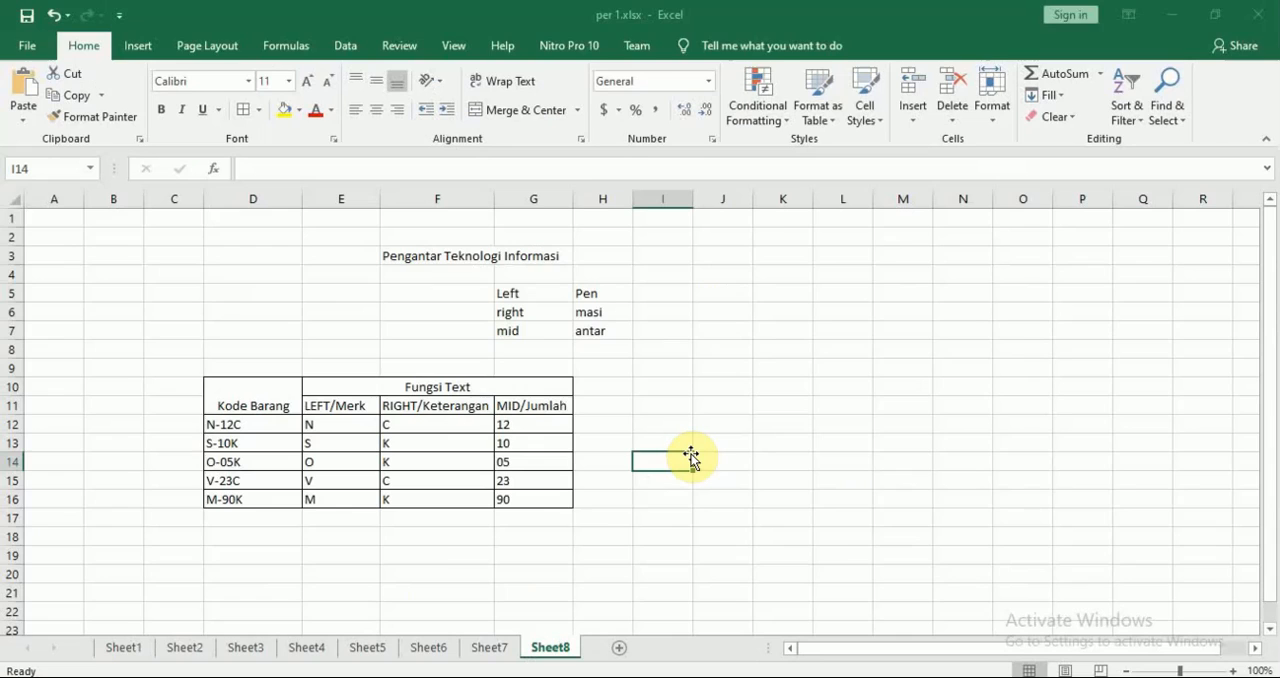
{"action": "key", "text": "alt+Tab"}
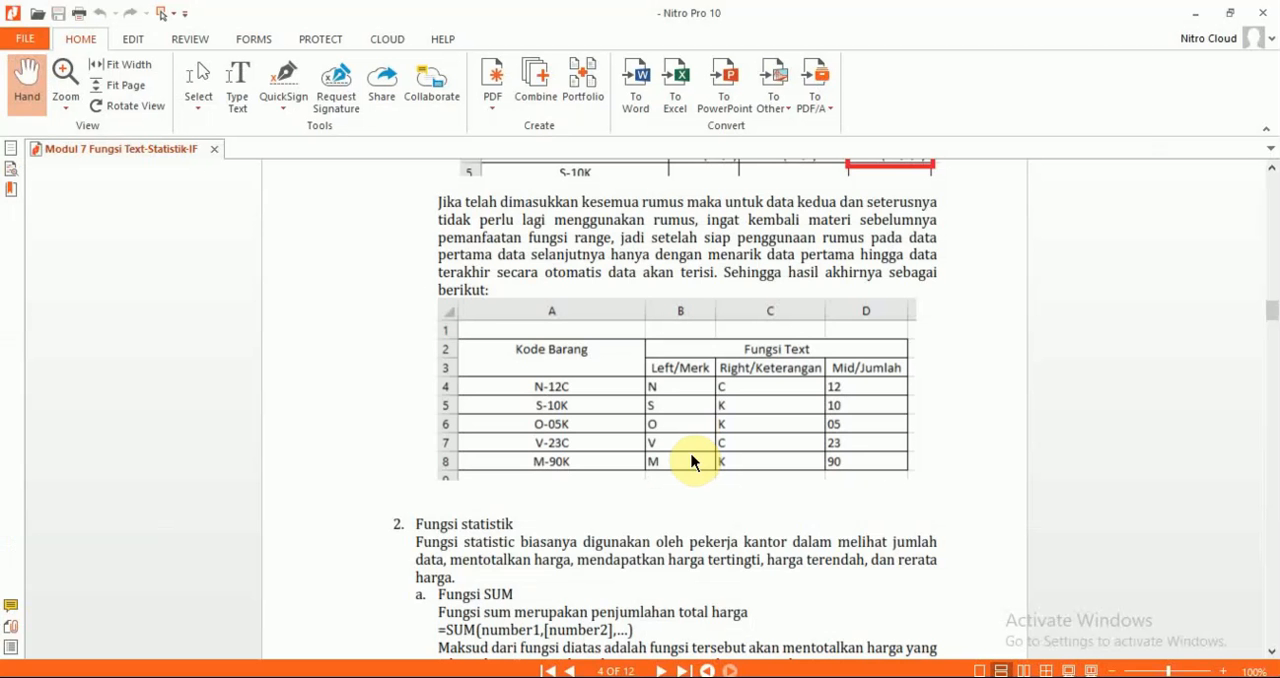
{"action": "scroll", "coordinate": [693, 461], "scroll_direction": "down", "scroll_amount": 3}
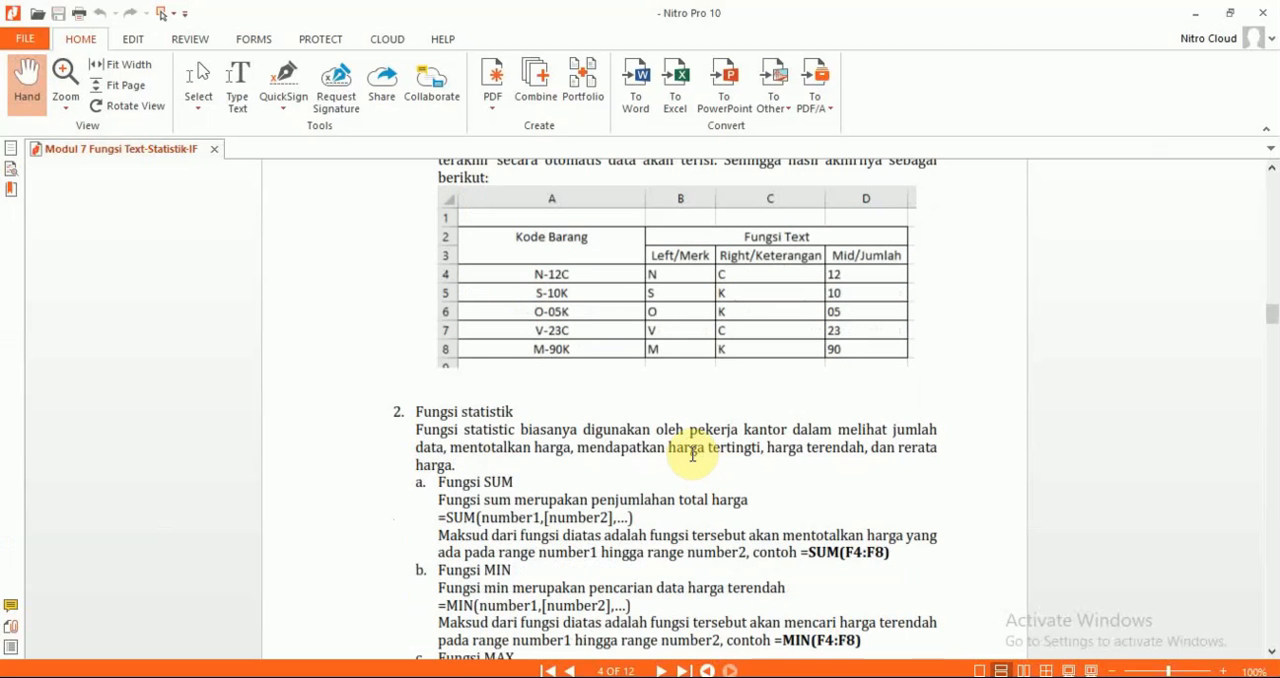
{"action": "key", "text": "alt+Tab"}
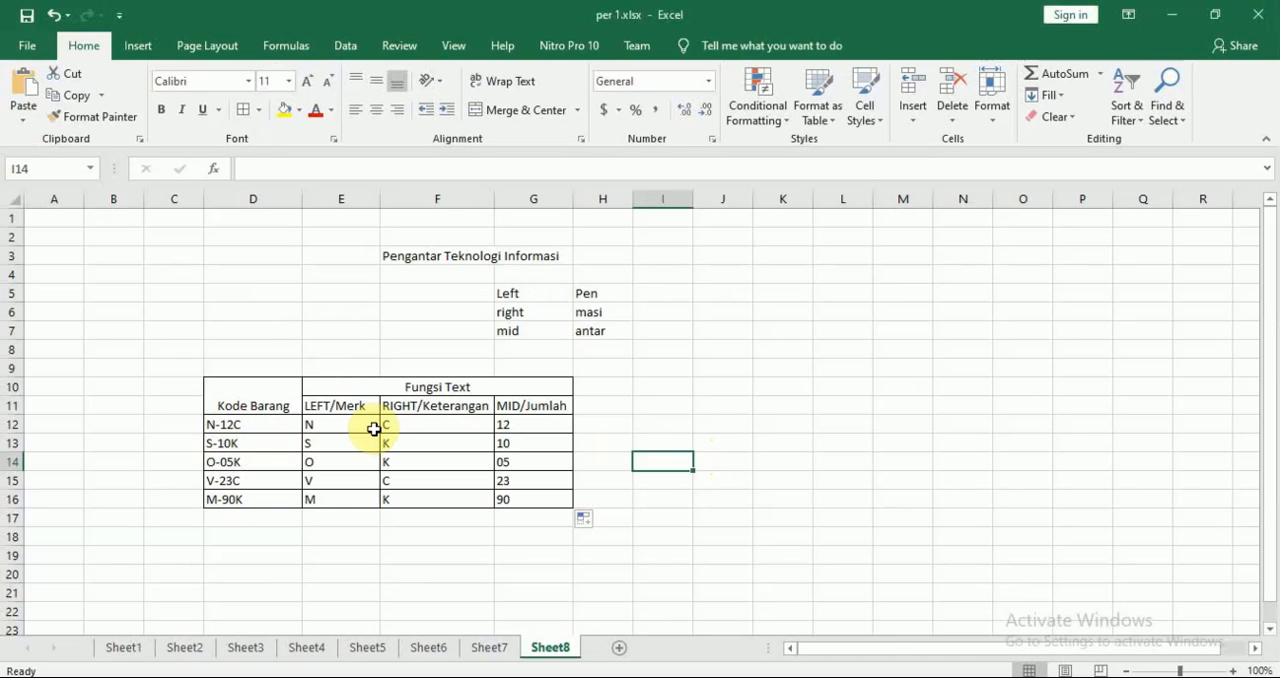
{"action": "key", "text": "Down"}
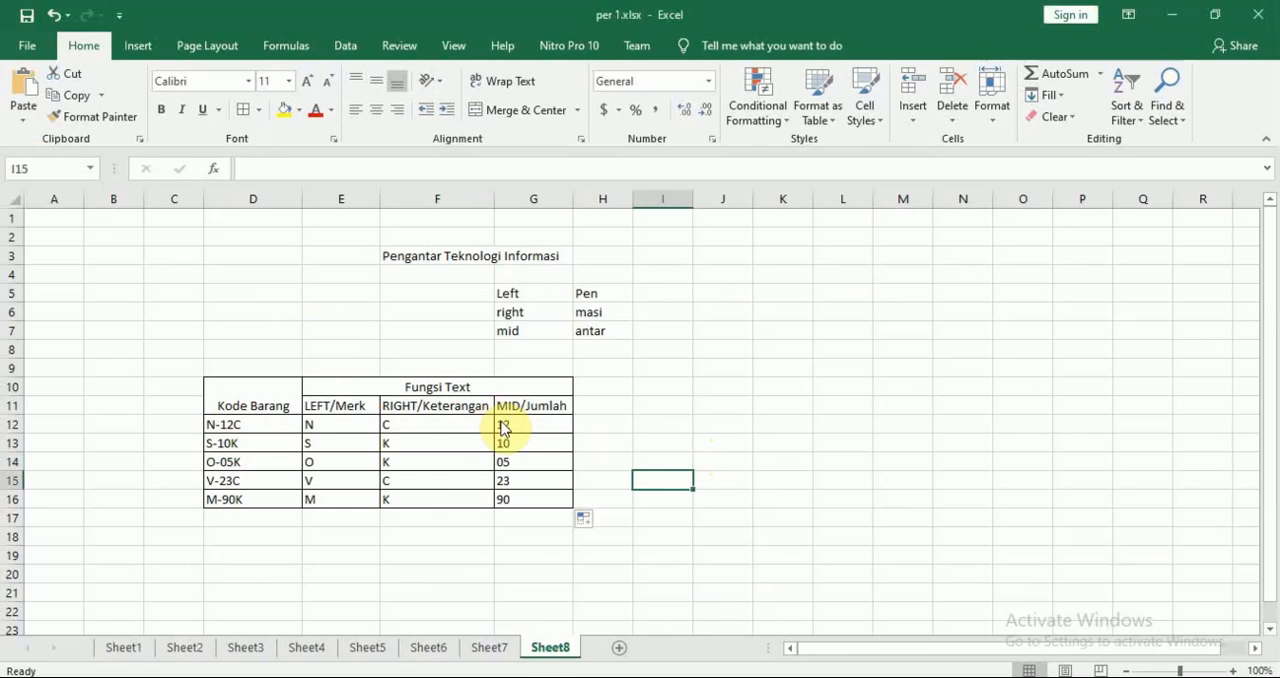
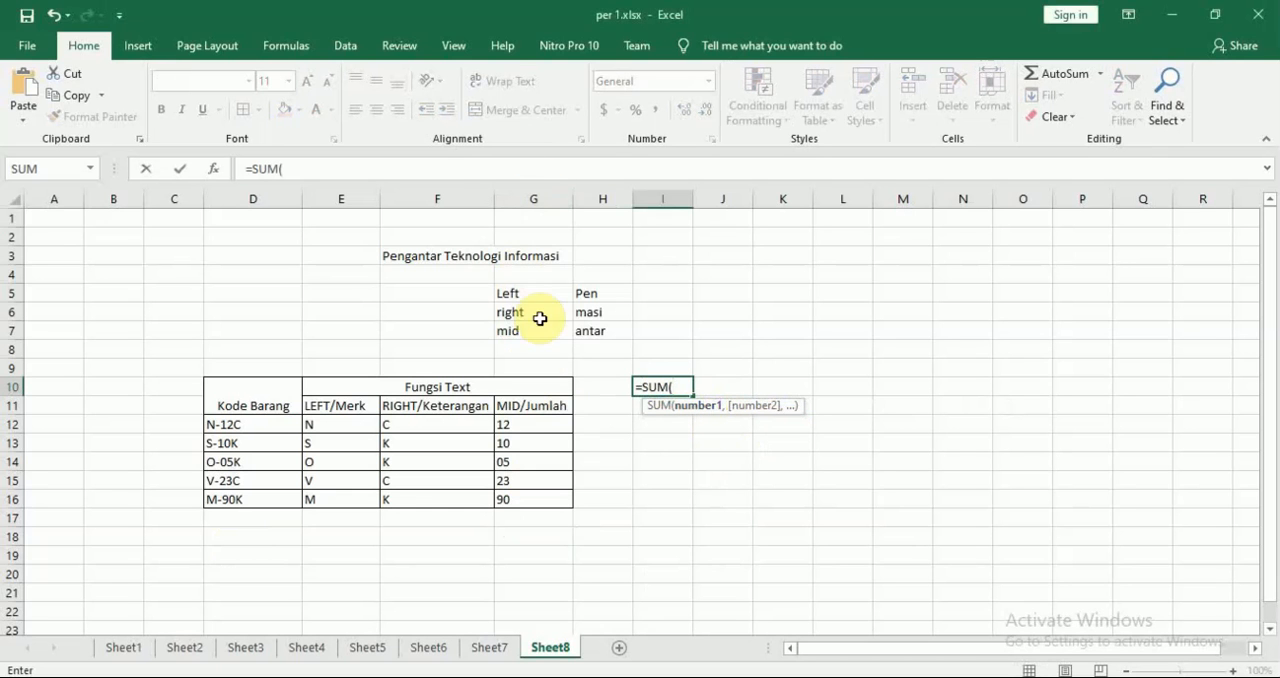
Try totalling the MID/Jumlah values with =SUM(G12:G16) in I10, and clear the formula
{"action": "left_click", "coordinate": [539, 421]}
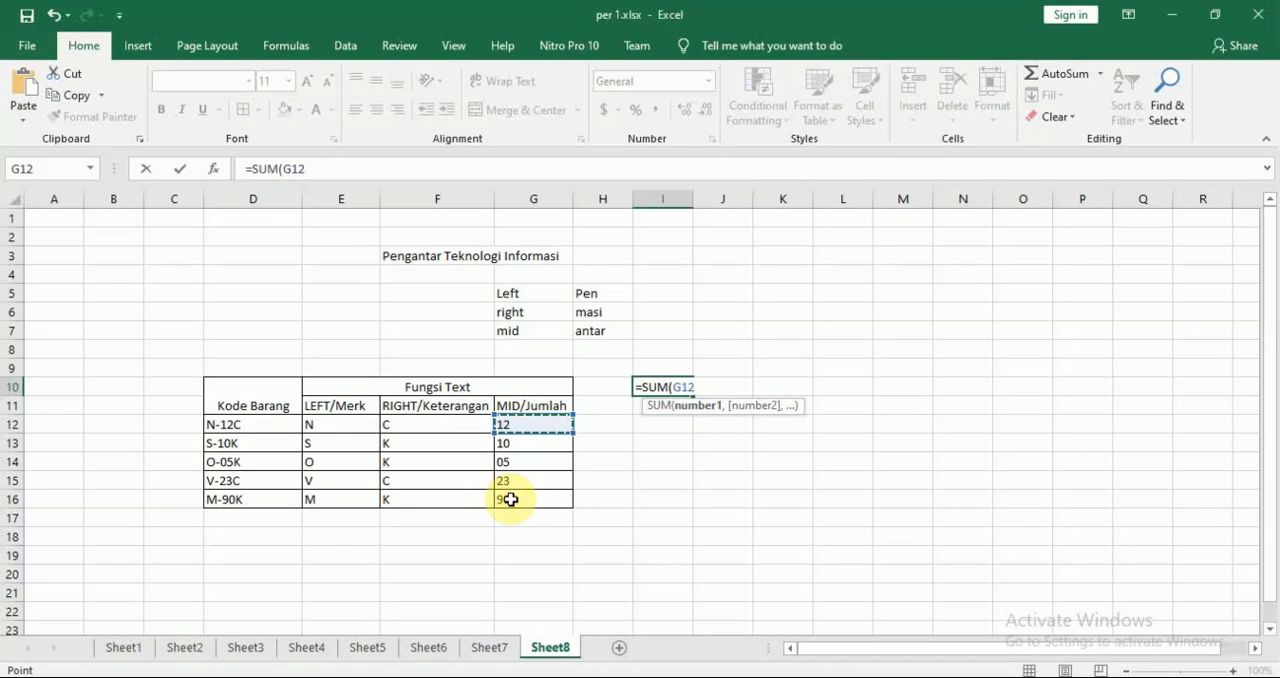
{"action": "left_click_drag", "start_coordinate": [535, 423], "coordinate": [536, 496]}
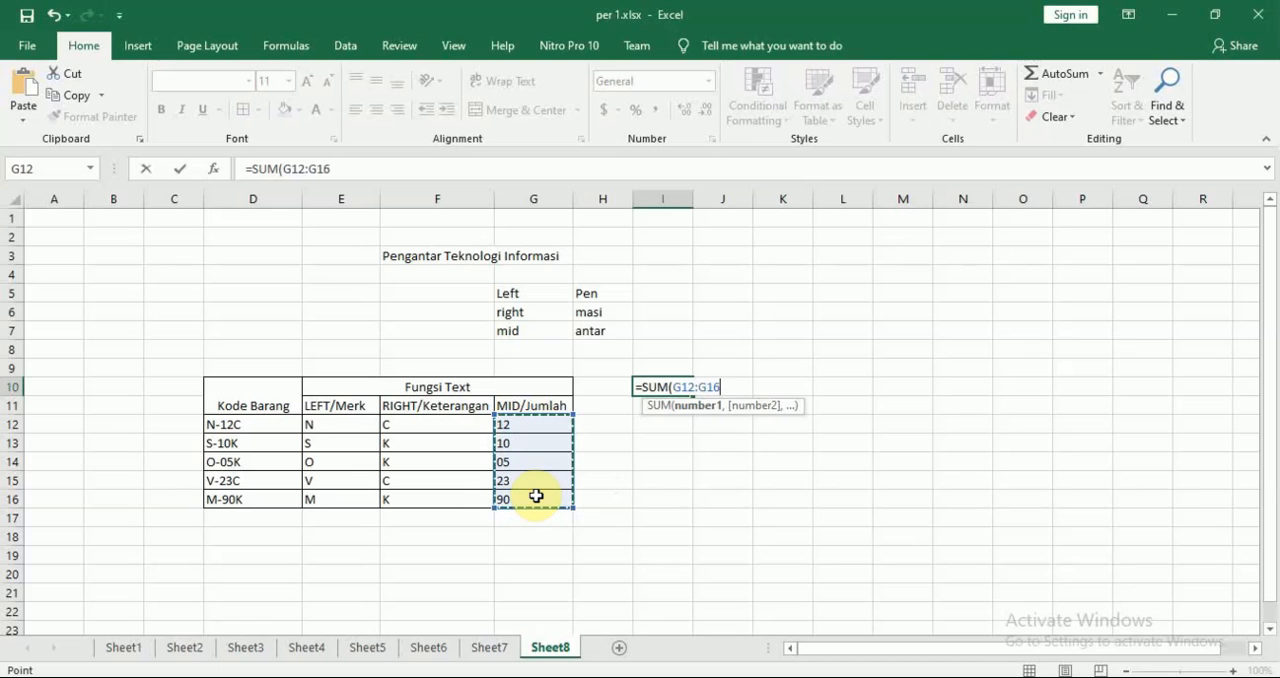
{"action": "key", "text": "Return"}
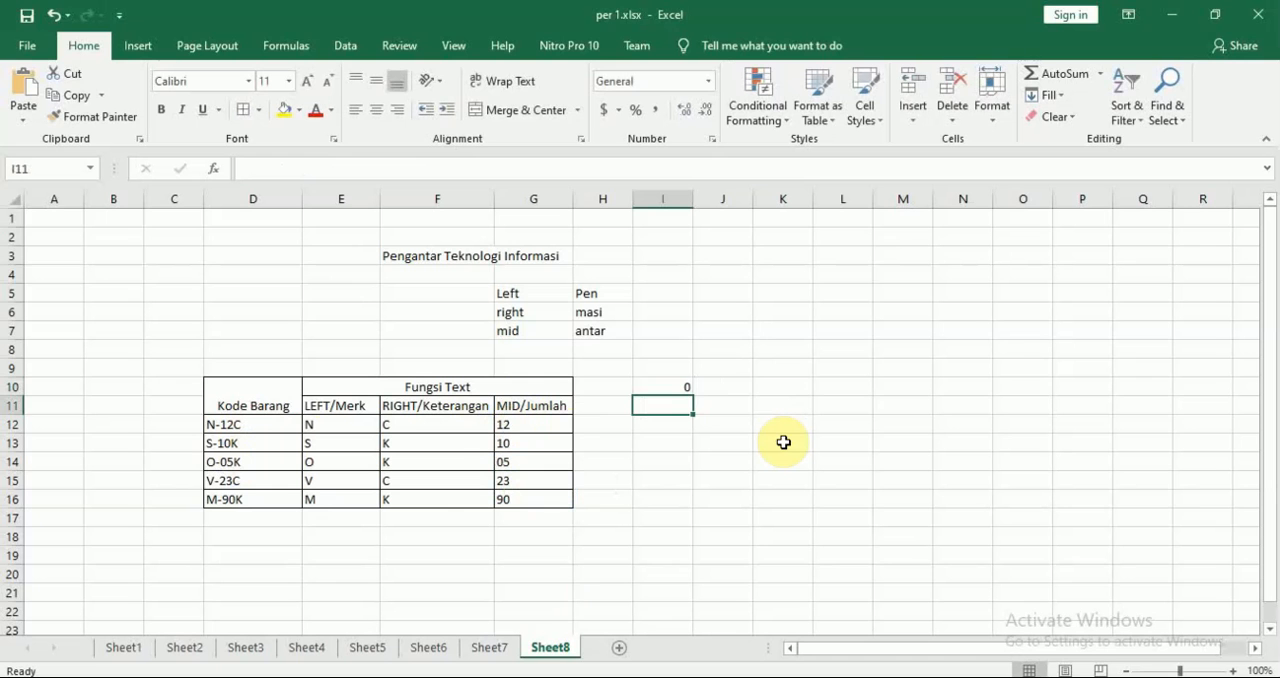
{"action": "key", "text": "Up"}
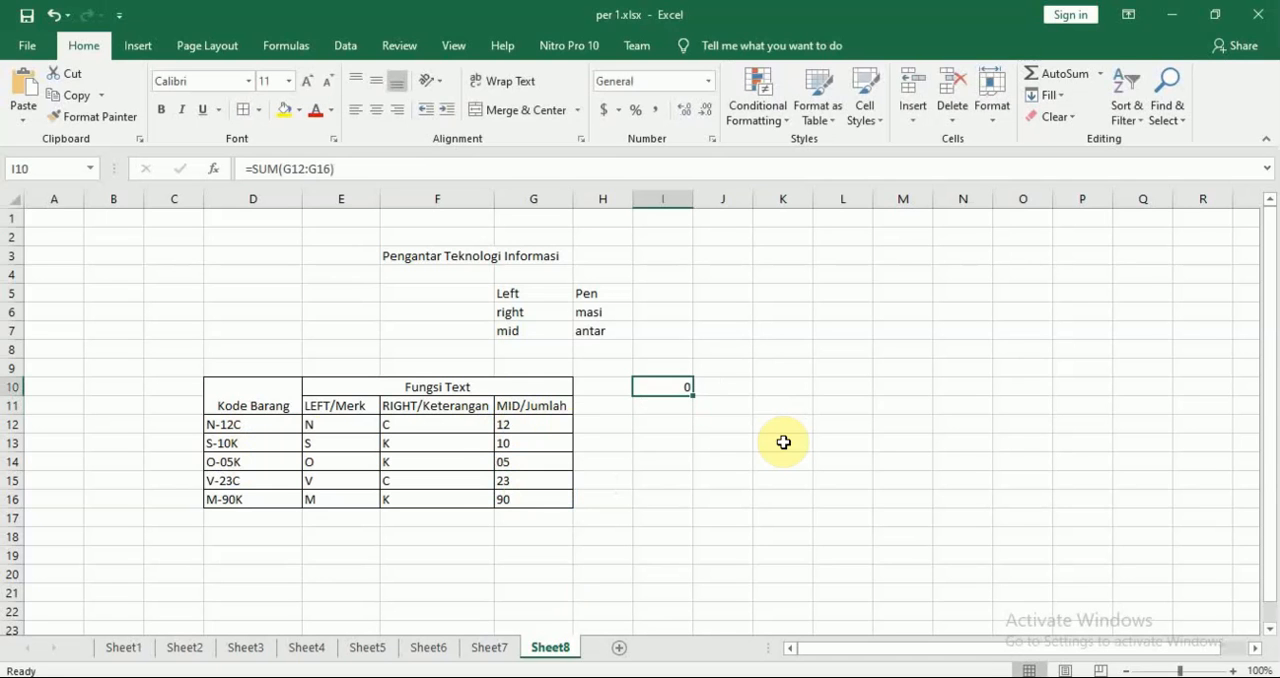
{"action": "key", "text": "BackSpace"}
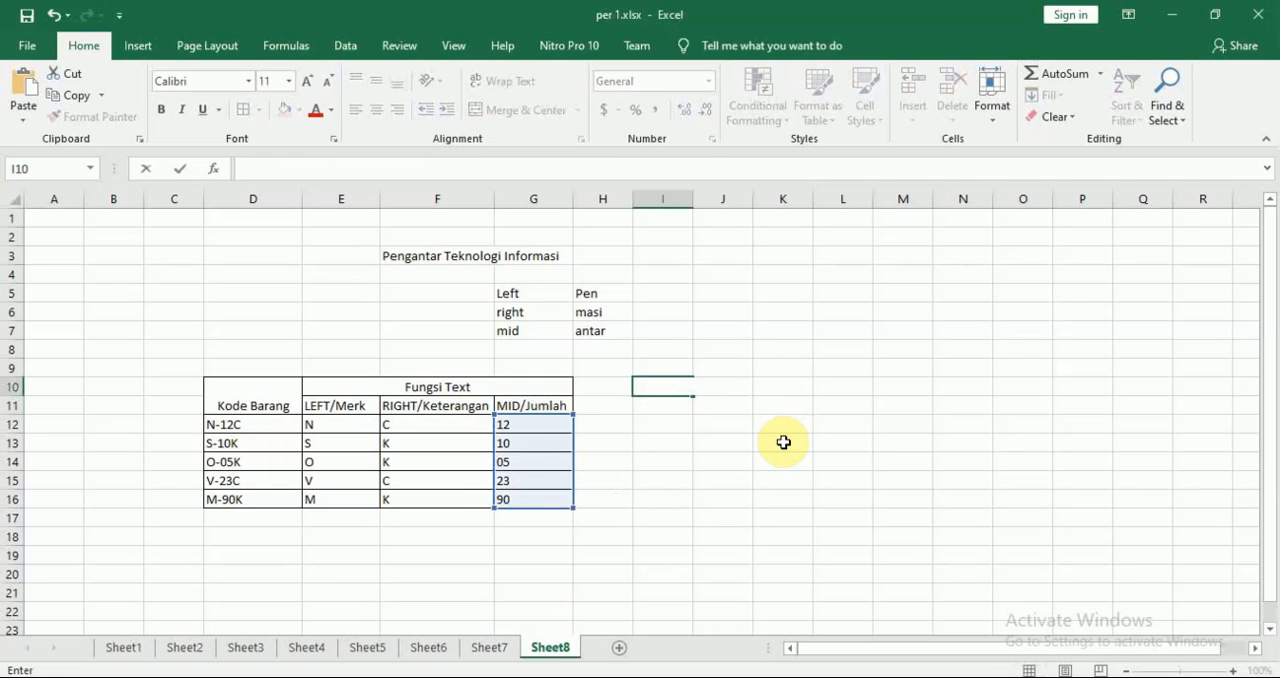
Start a MIN formula in I10, change the function to MAX, and erase the function name
{"action": "type", "text": "="}
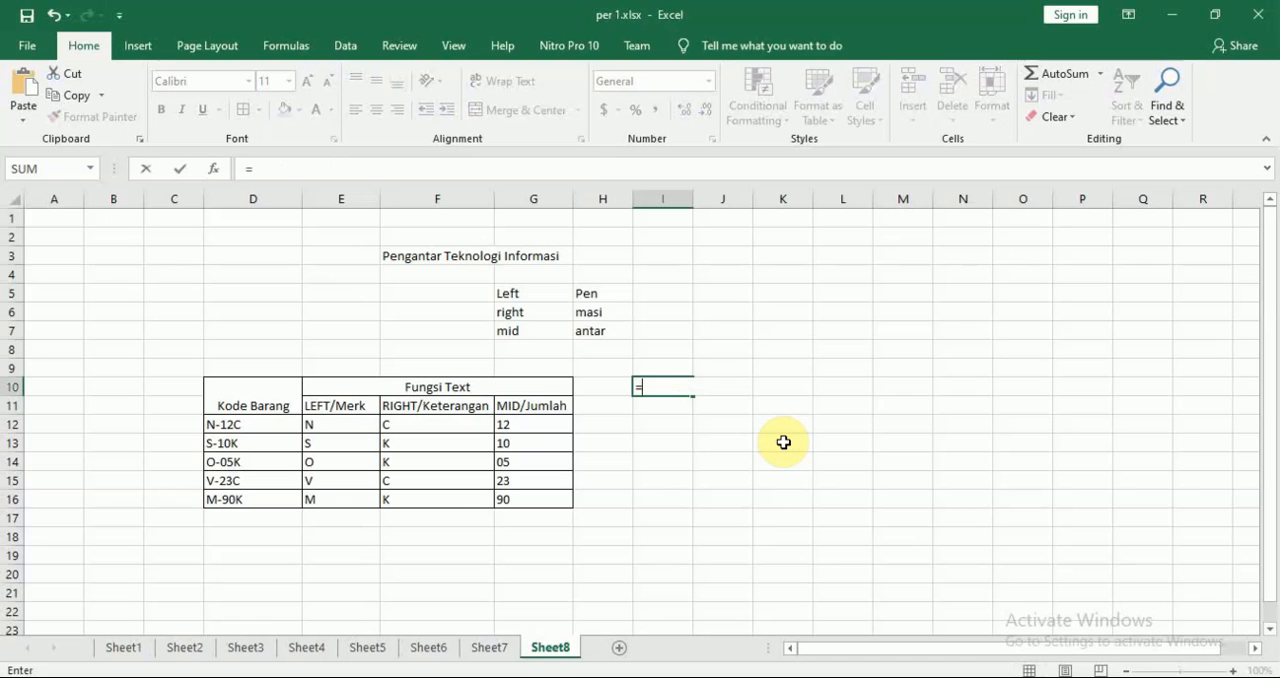
{"action": "type", "text": "MIN("}
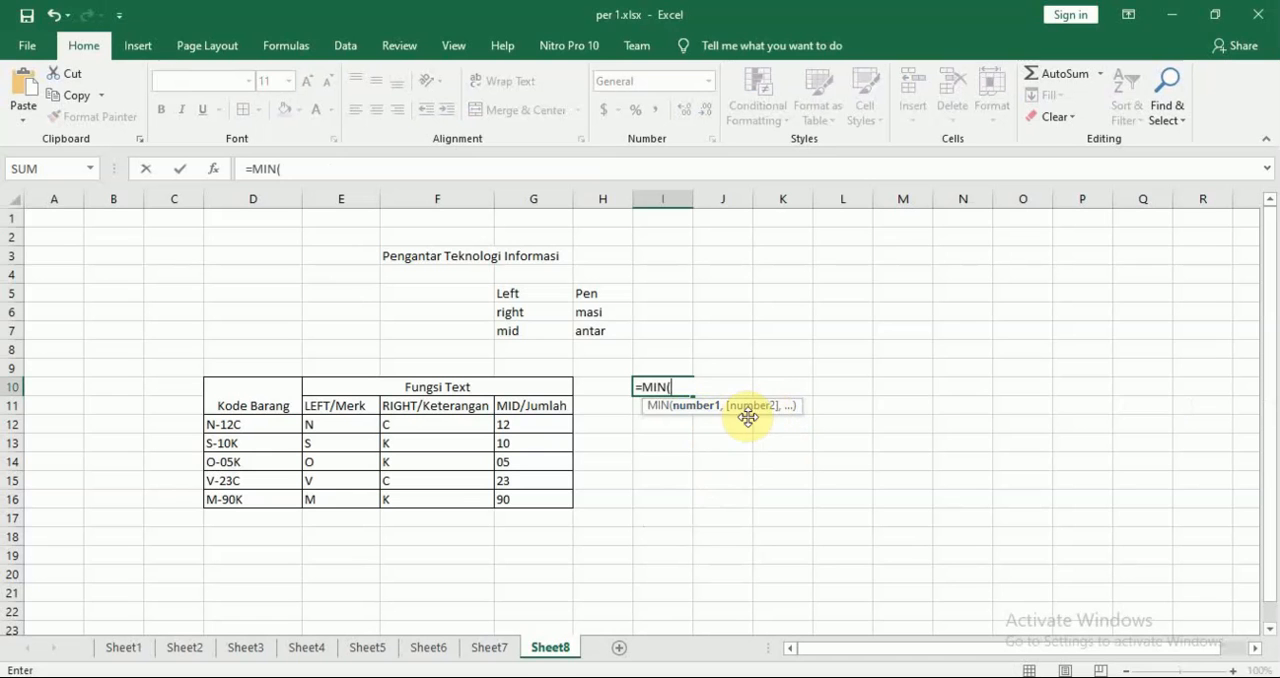
{"action": "key", "text": "BackSpace"}
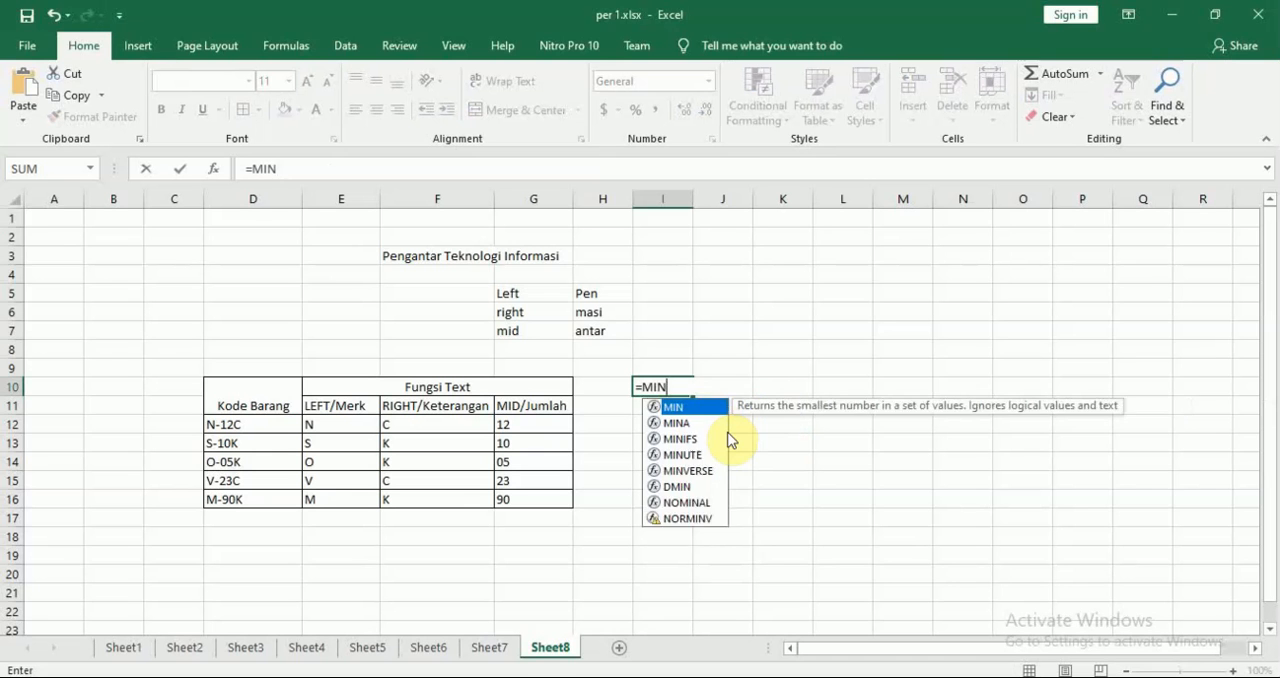
{"action": "key", "text": "BackSpace"}
{"action": "key", "text": "BackSpace"}
{"action": "type", "text": "AX("}
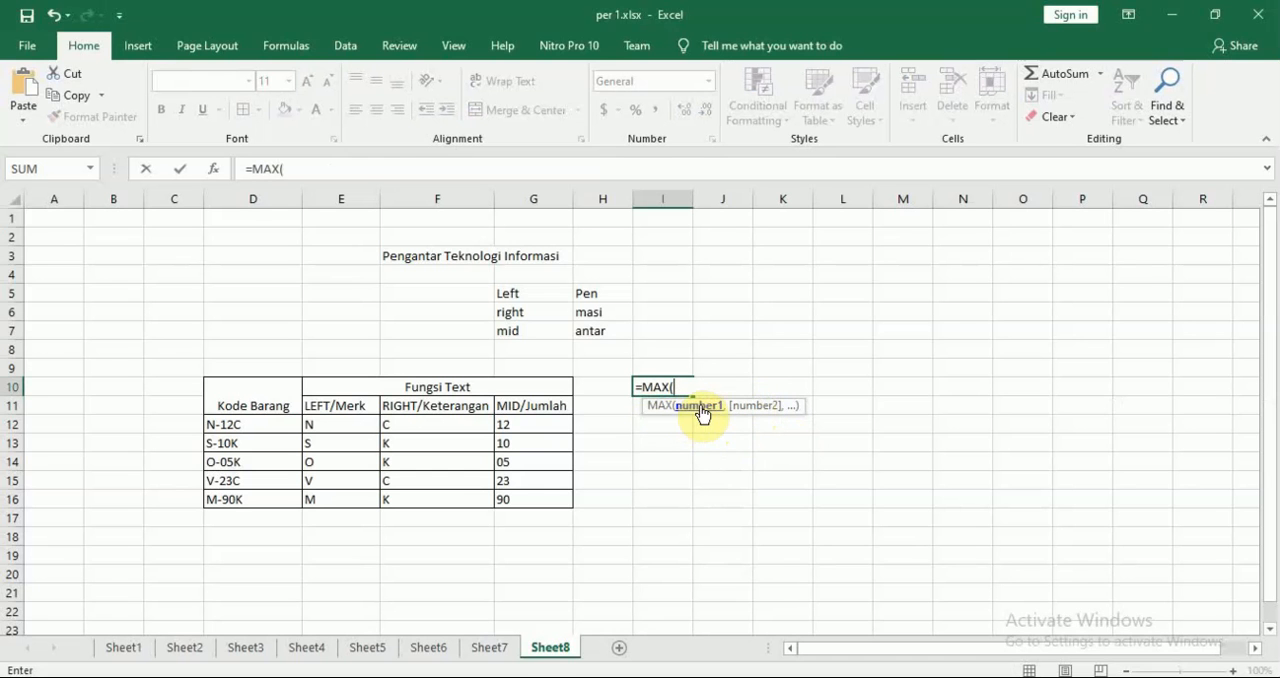
{"action": "key", "text": "BackSpace"}
{"action": "key", "text": "BackSpace"}
{"action": "key", "text": "BackSpace"}
{"action": "key", "text": "BackSpace"}
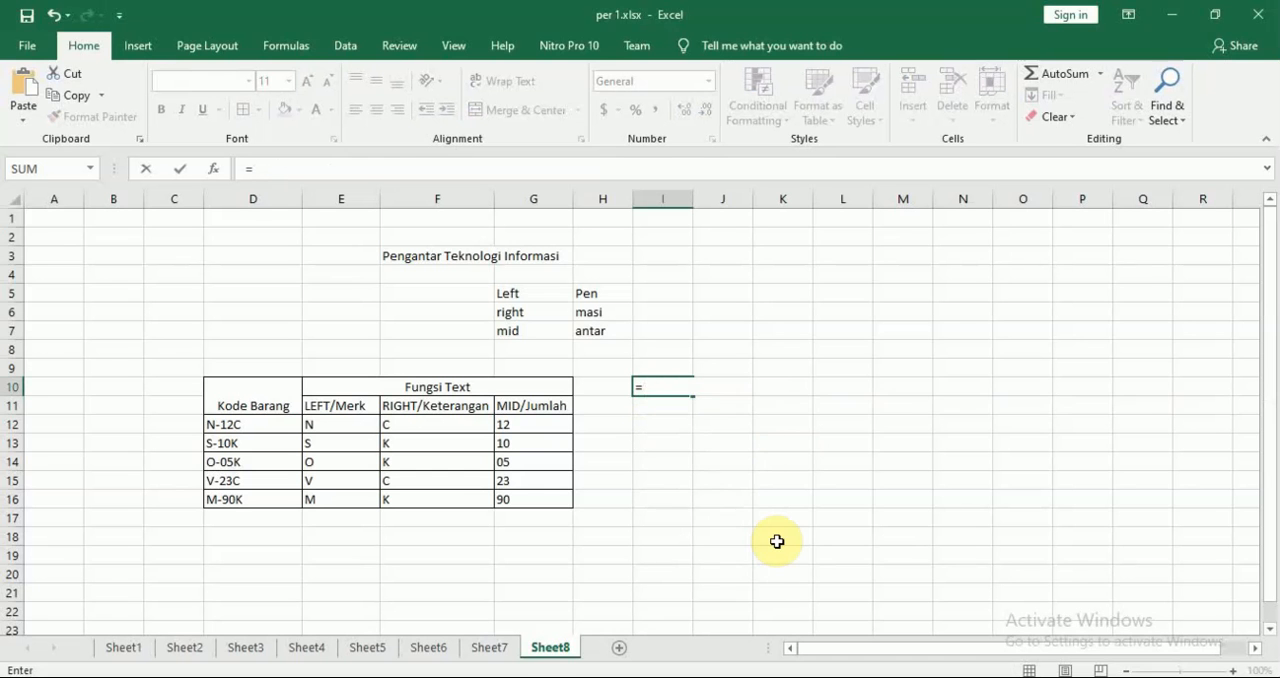
Try an AVERAGE formula over G12:G16 in I10, replacing the mistaken AVEDEV function, and discard it
{"action": "type", "text": "ave"}
{"action": "key", "text": "Tab"}
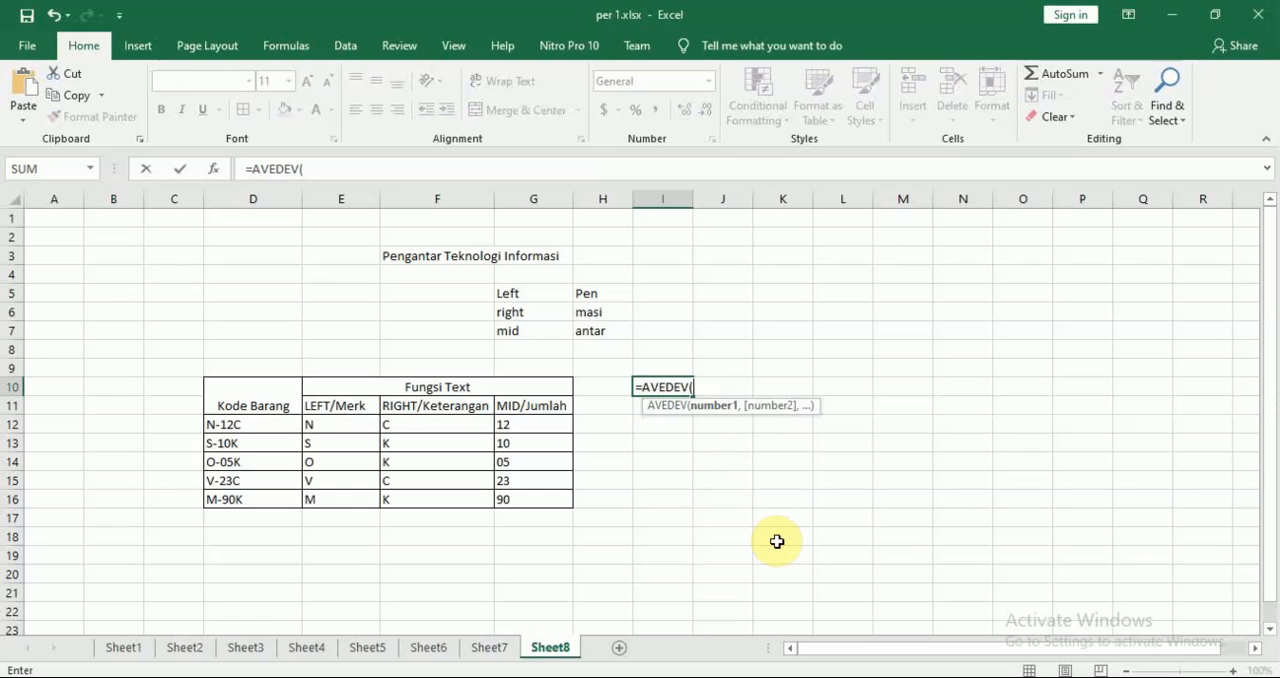
{"action": "key", "text": "BackSpace"}
{"action": "key", "text": "BackSpace"}
{"action": "key", "text": "BackSpace"}
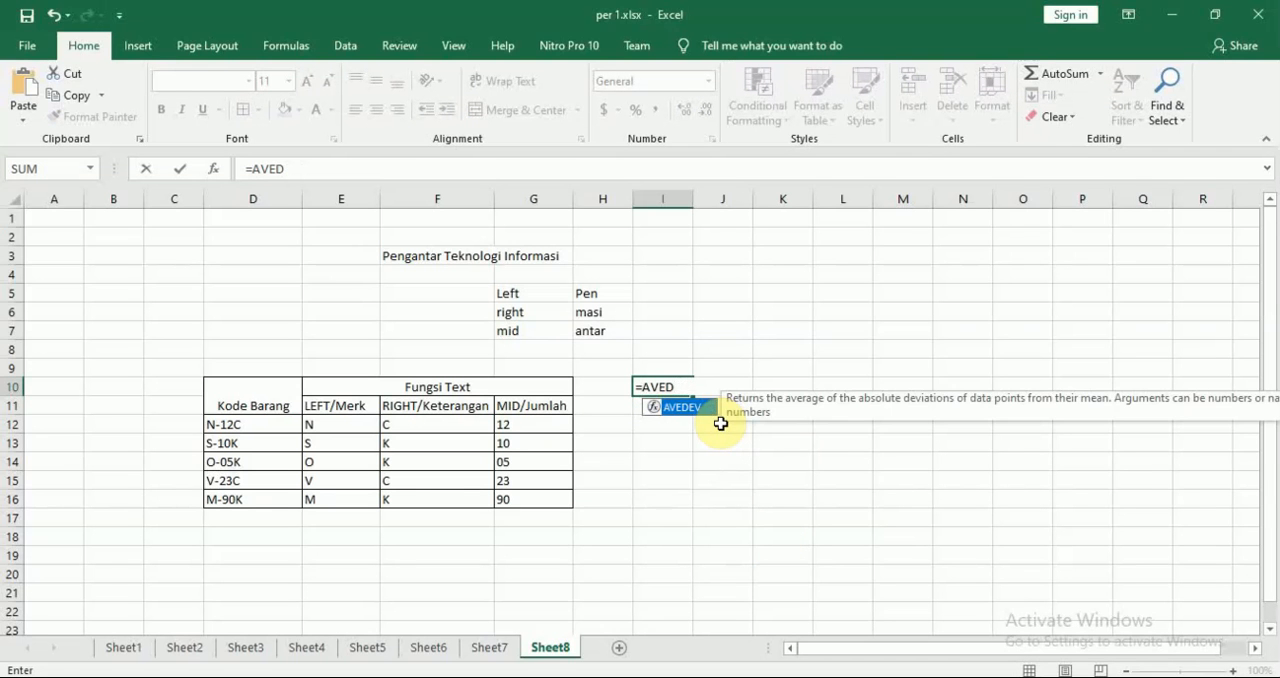
{"action": "key", "text": "BackSpace"}
{"action": "left_click", "coordinate": [721, 424]}
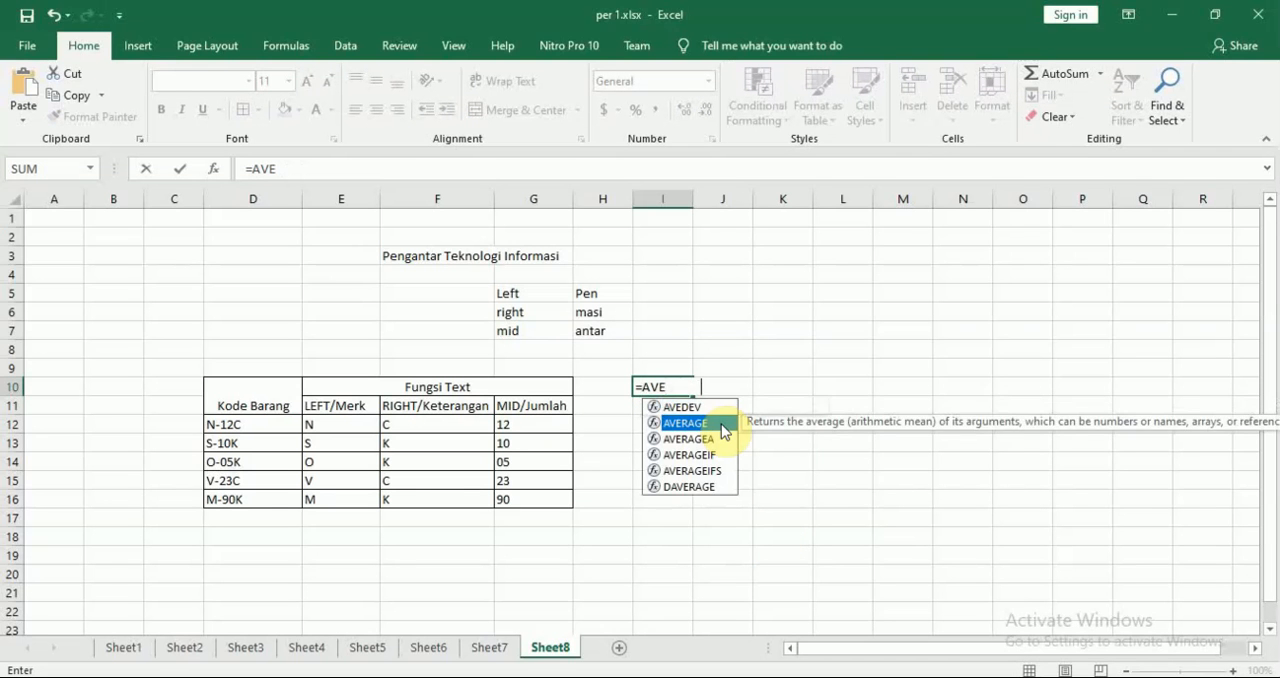
{"action": "double_click", "coordinate": [724, 424]}
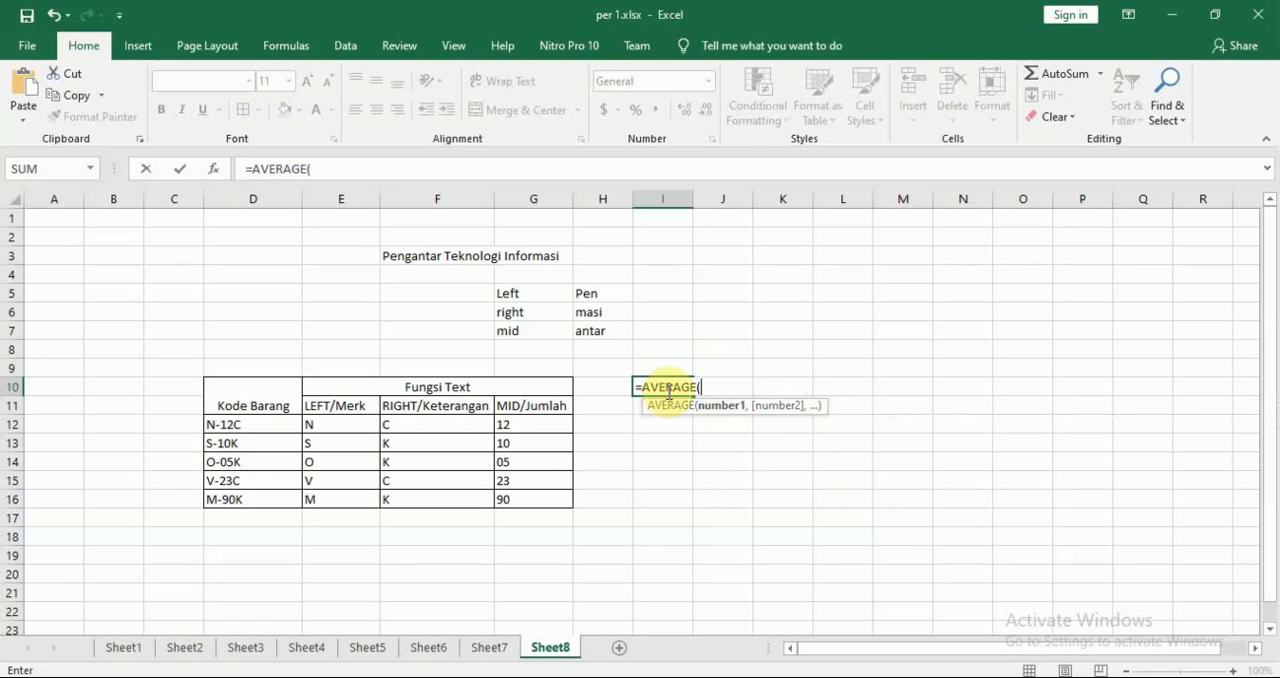
{"action": "left_click", "coordinate": [545, 427]}
{"action": "left_click_drag", "start_coordinate": [545, 427], "coordinate": [540, 500]}
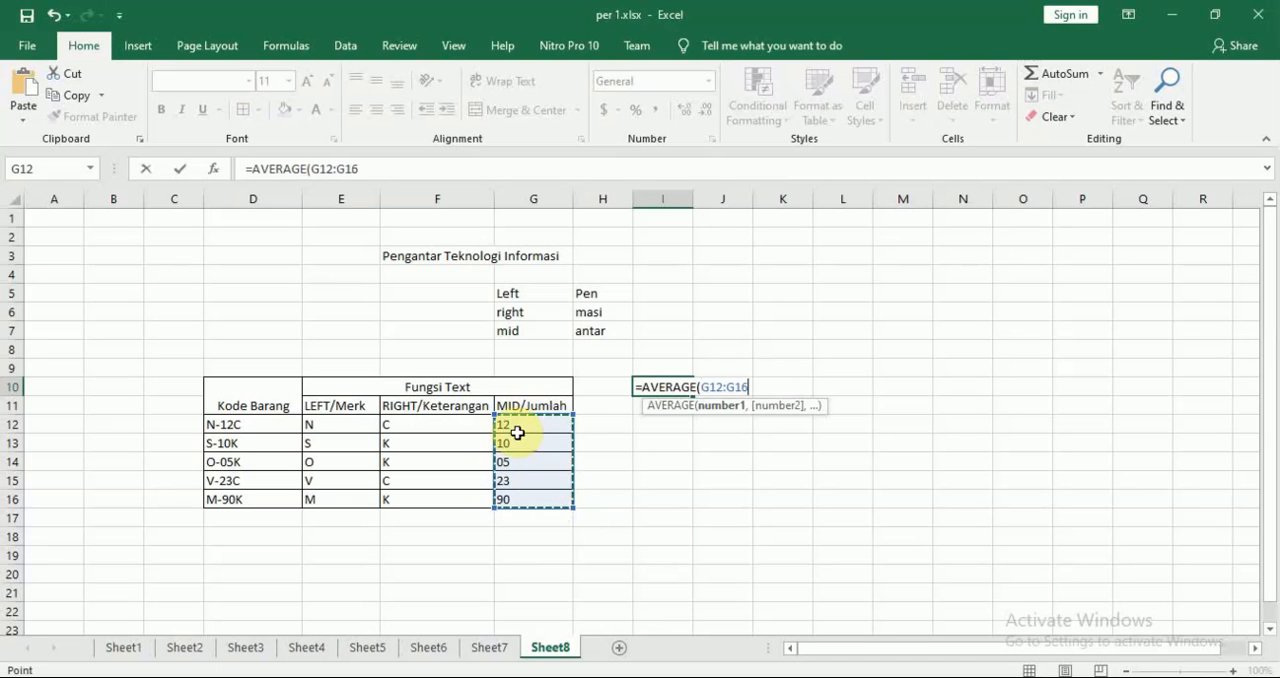
{"action": "key", "text": "BackSpace"}
{"action": "key", "text": "BackSpace"}
{"action": "key", "text": "BackSpace"}
{"action": "key", "text": "BackSpace"}
{"action": "key", "text": "BackSpace"}
{"action": "key", "text": "BackSpace"}
{"action": "key", "text": "BackSpace"}
{"action": "key", "text": "BackSpace"}
{"action": "key", "text": "BackSpace"}
{"action": "key", "text": "BackSpace"}
{"action": "key", "text": "BackSpace"}
{"action": "key", "text": "BackSpace"}
{"action": "key", "text": "BackSpace"}
{"action": "key", "text": "BackSpace"}
{"action": "key", "text": "BackSpace"}
{"action": "key", "text": "BackSpace"}
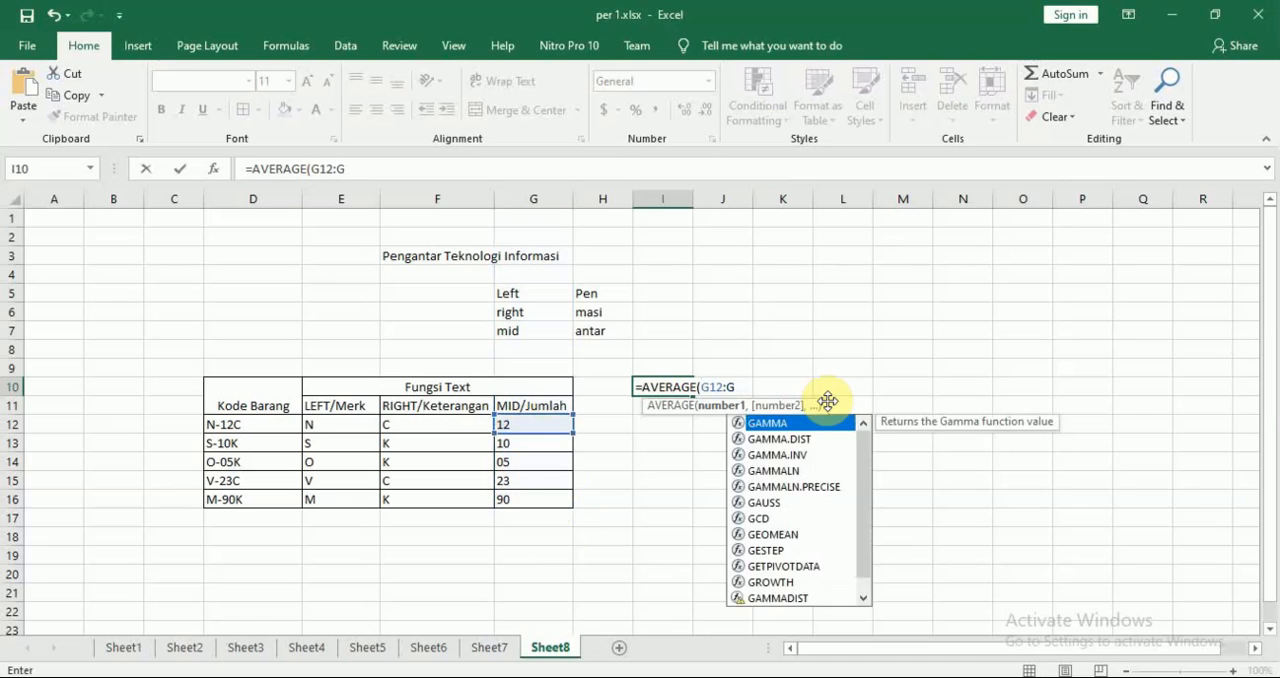
Try counting the MID/Jumlah values with =COUNT(G12:G16) in I10
{"action": "type", "text": "=count("}
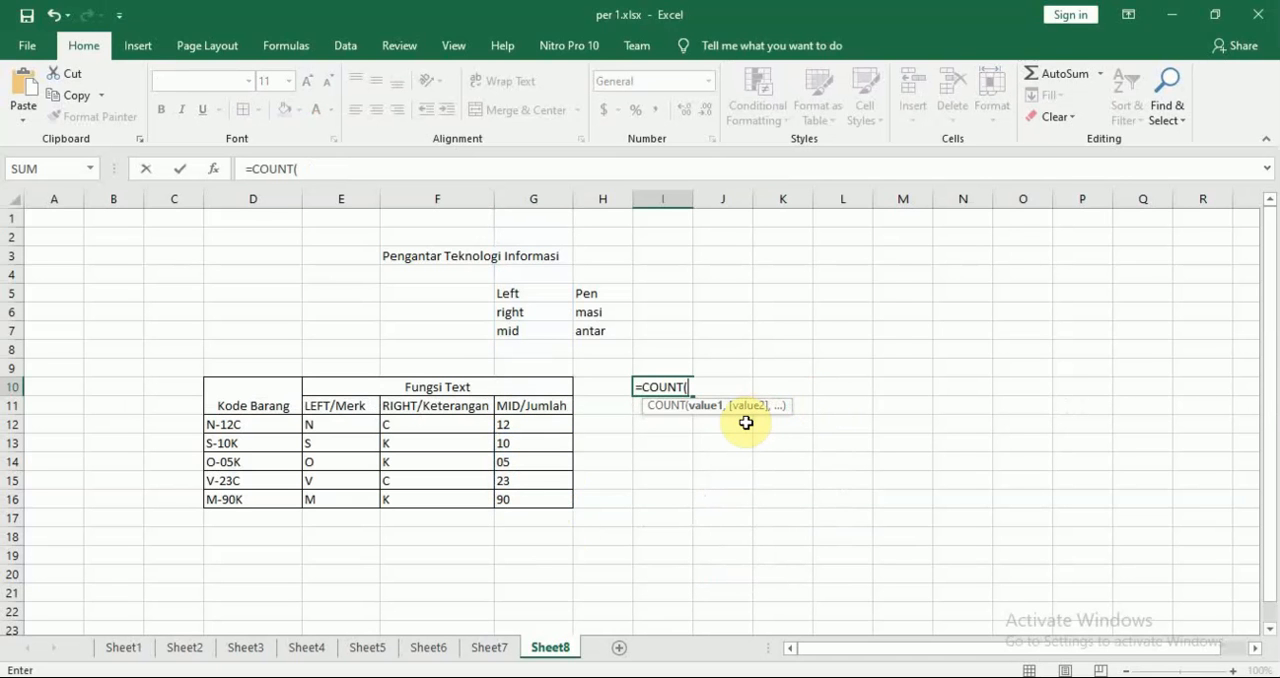
{"action": "left_click_drag", "start_coordinate": [544, 425], "coordinate": [543, 499]}
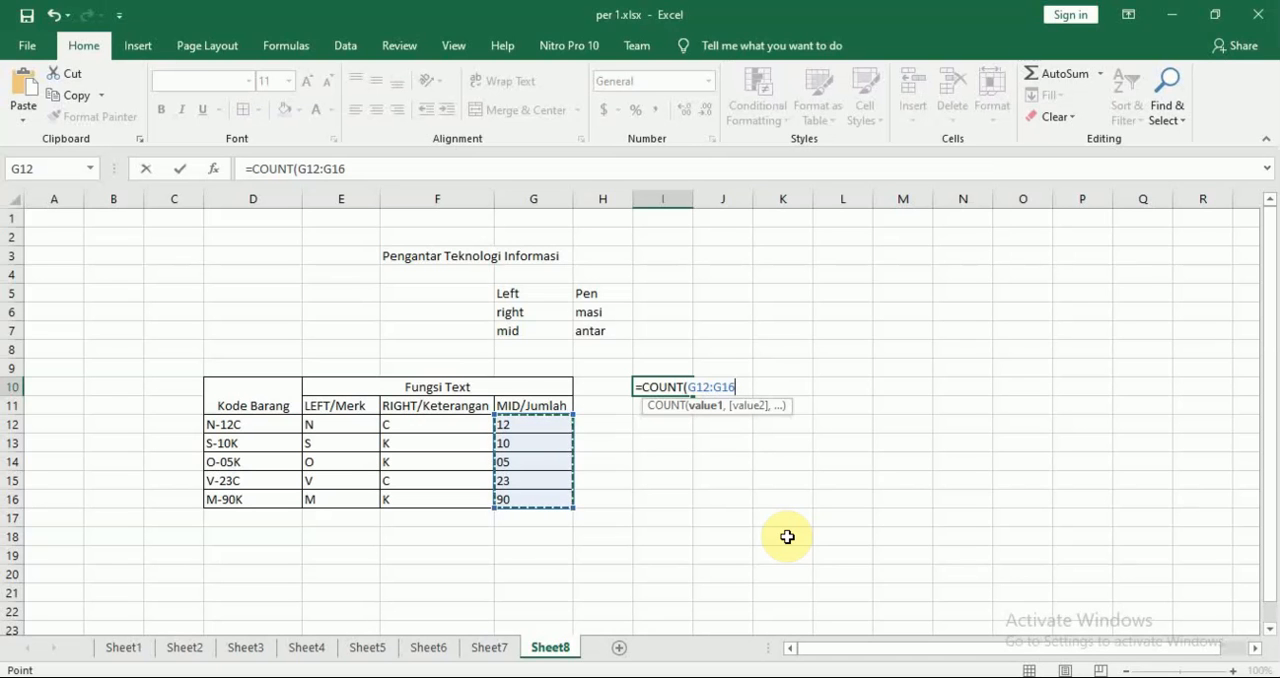
{"action": "type", "text": ")"}
{"action": "key", "text": "Return"}
{"action": "key", "text": "Up"}
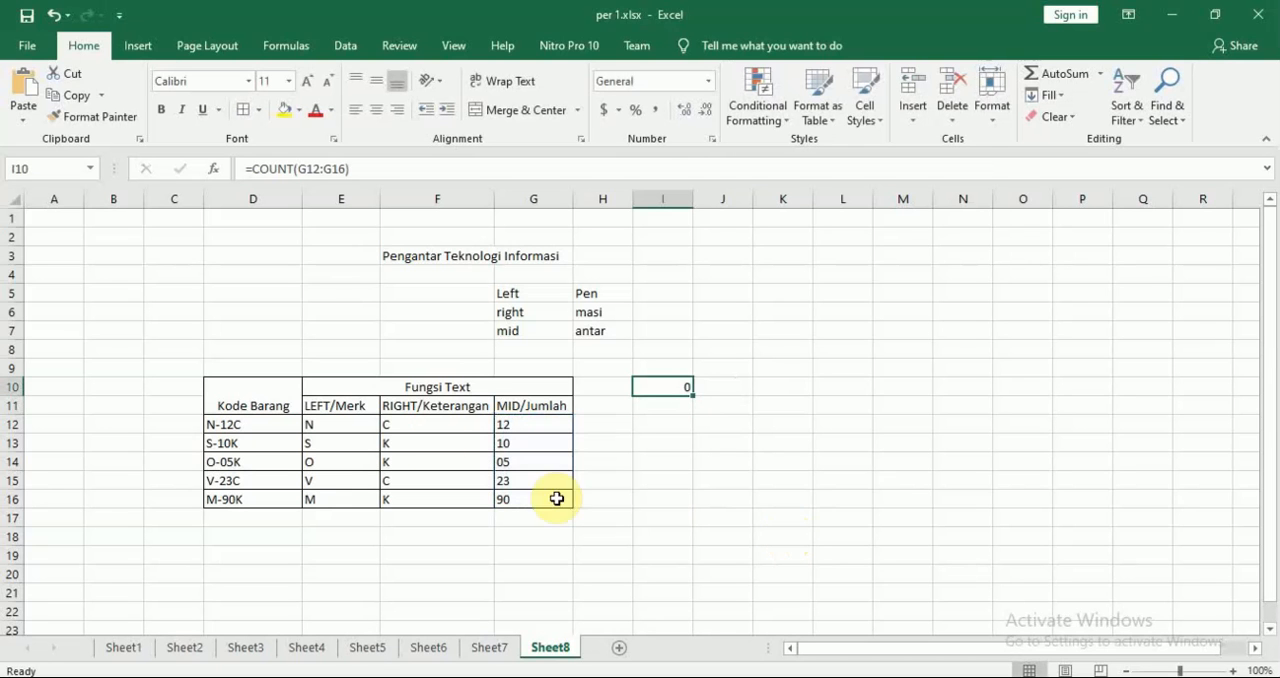
Check the RIGHT formula in F12 and clear the COUNT formula from I10
{"action": "left_click", "coordinate": [433, 427]}
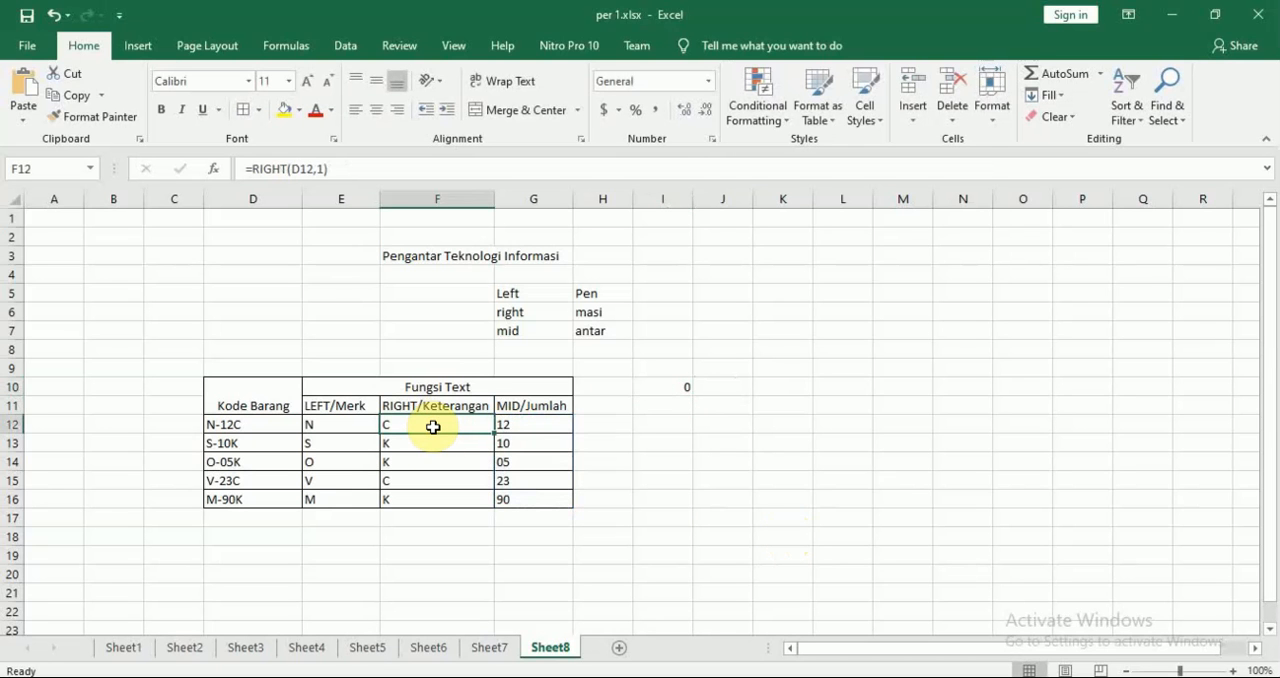
{"action": "key", "text": "Right"}
{"action": "key", "text": "Right"}
{"action": "key", "text": "Up"}
{"action": "key", "text": "Right"}
{"action": "key", "text": "Up"}
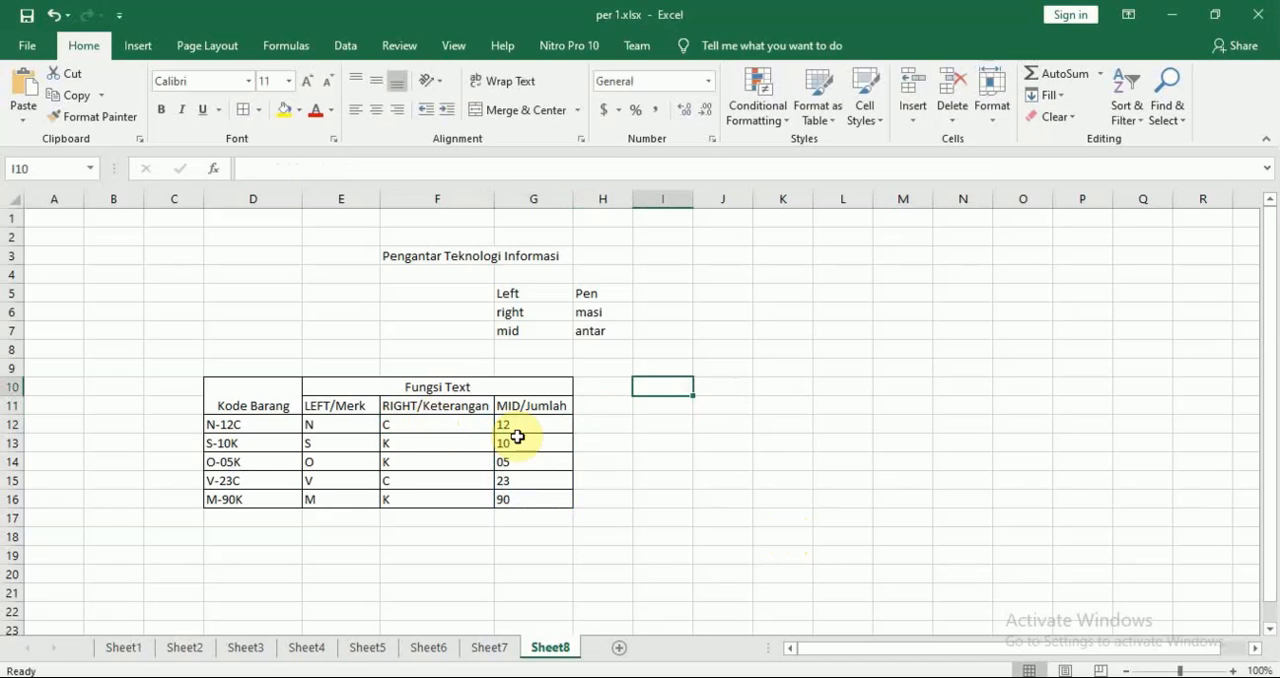
{"action": "left_click", "coordinate": [706, 461]}
Switch to Nitro Pro and read the Fungsi statistik section through the Penyelesaian kasus table and its Ketentuan list
{"action": "key", "text": "alt+Tab"}
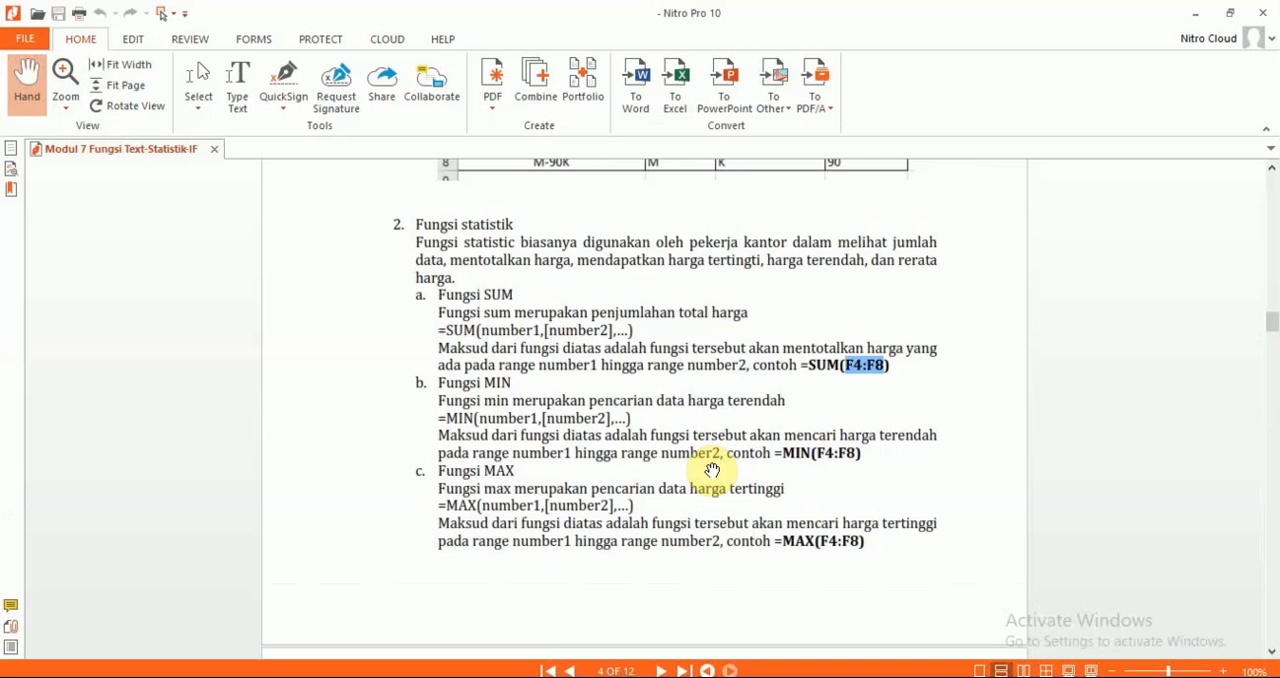
{"action": "scroll", "coordinate": [1060, 458], "scroll_direction": "down", "scroll_amount": 3}
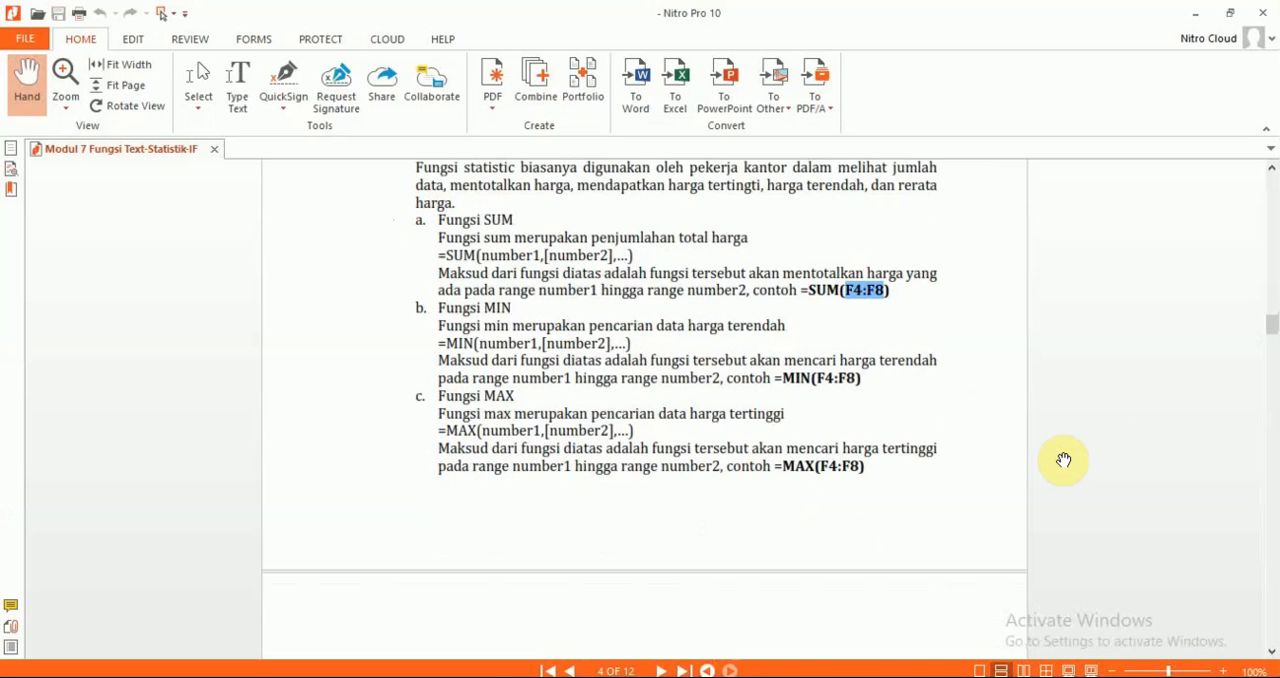
{"action": "scroll", "coordinate": [1063, 459], "scroll_direction": "down", "scroll_amount": 10}
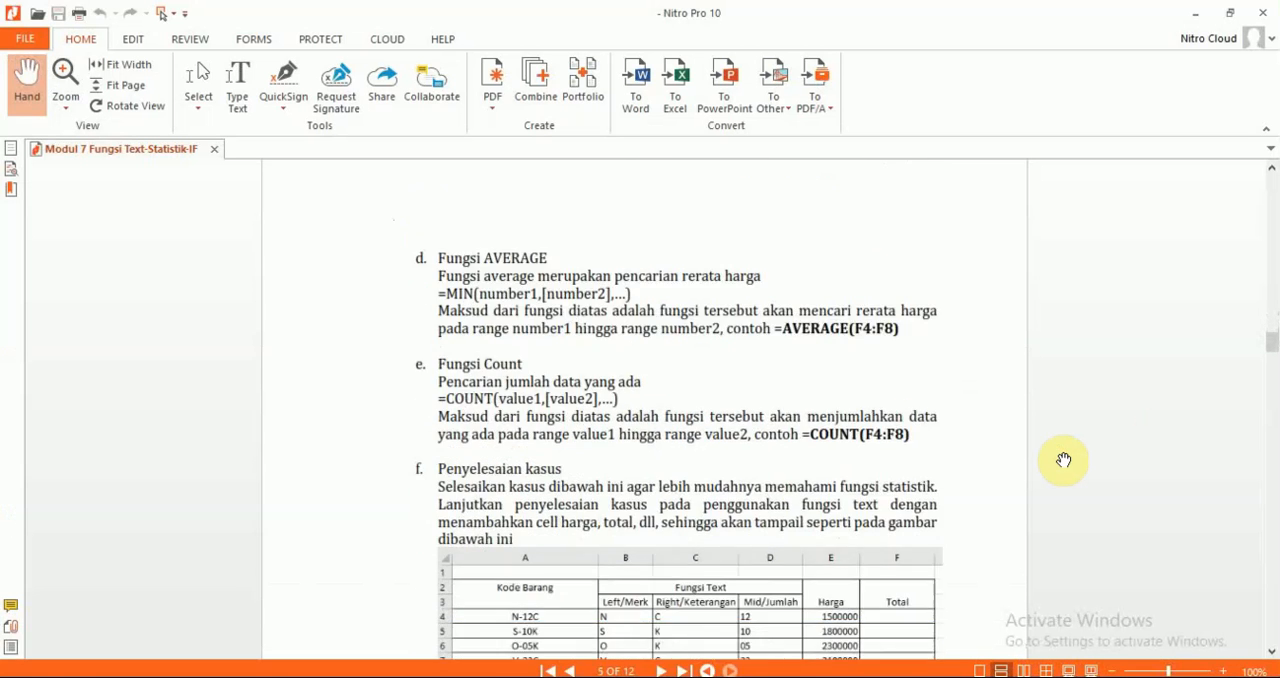
{"action": "scroll", "coordinate": [1063, 459], "scroll_direction": "down", "scroll_amount": 2}
{"action": "scroll", "coordinate": [1063, 459], "scroll_direction": "down", "scroll_amount": 1}
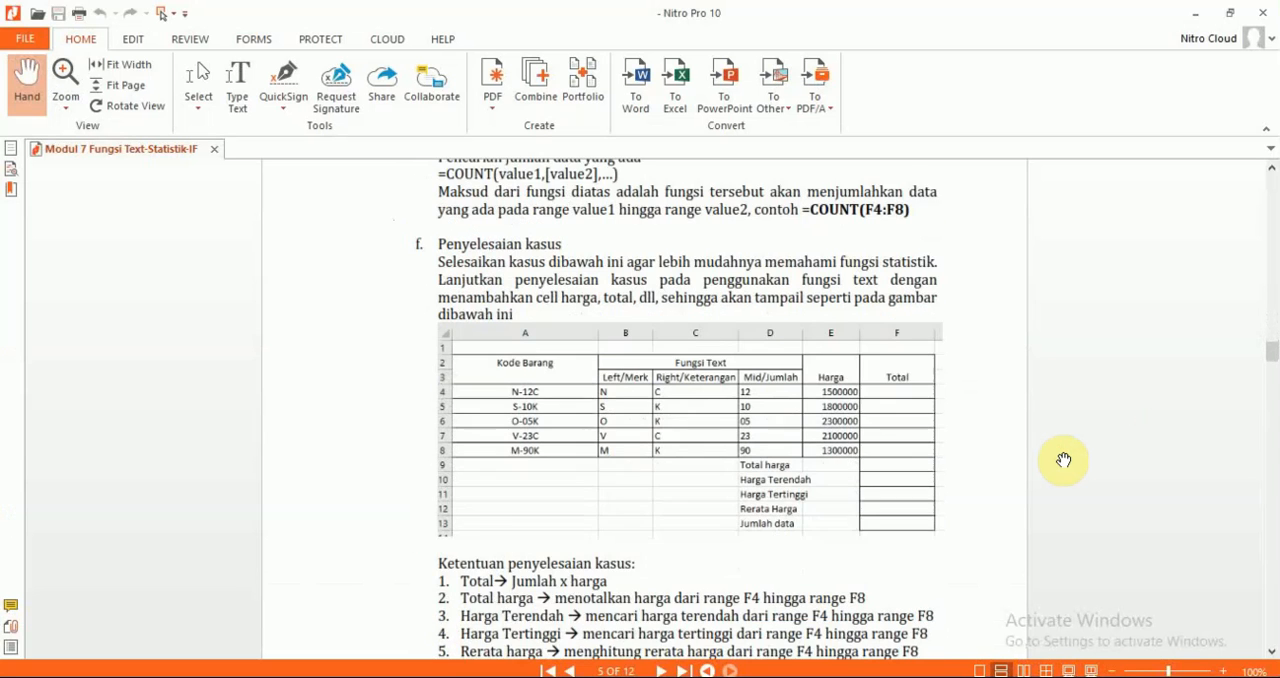
{"action": "scroll", "coordinate": [1063, 459], "scroll_direction": "down", "scroll_amount": 1}
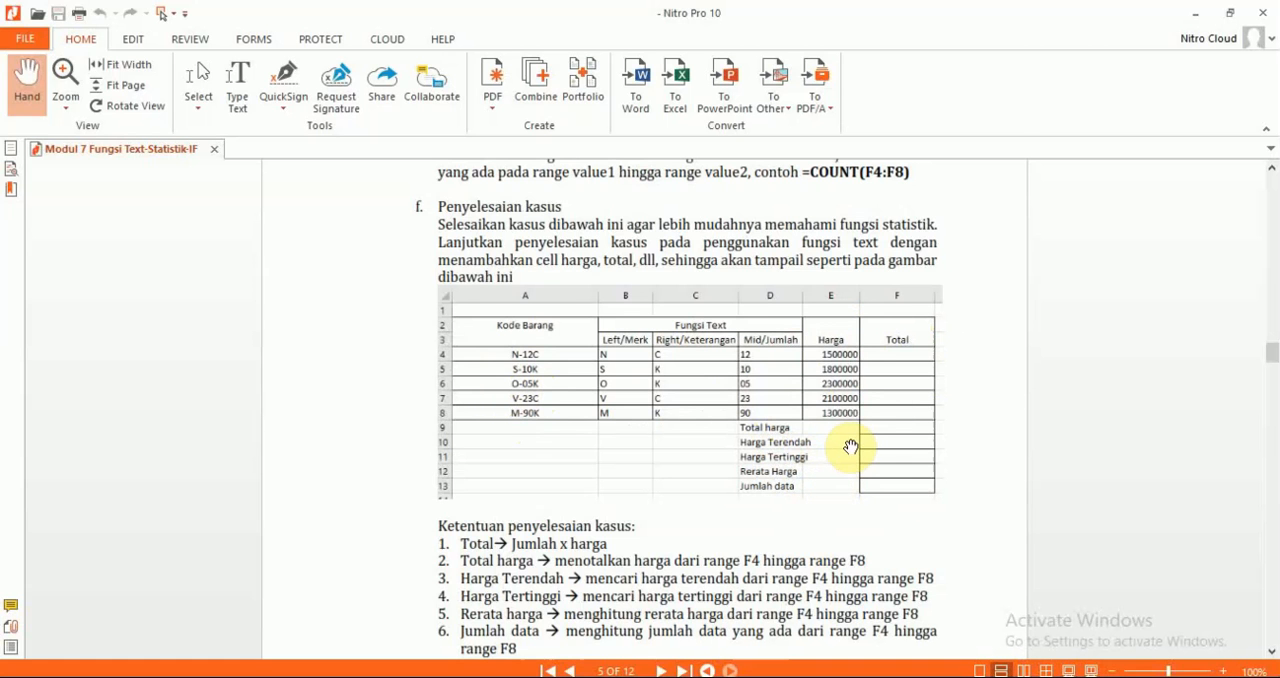
Return to Excel and extend the table with the headers Harga in H10 and Total in I10, following the module
{"action": "key", "text": "alt+Tab"}
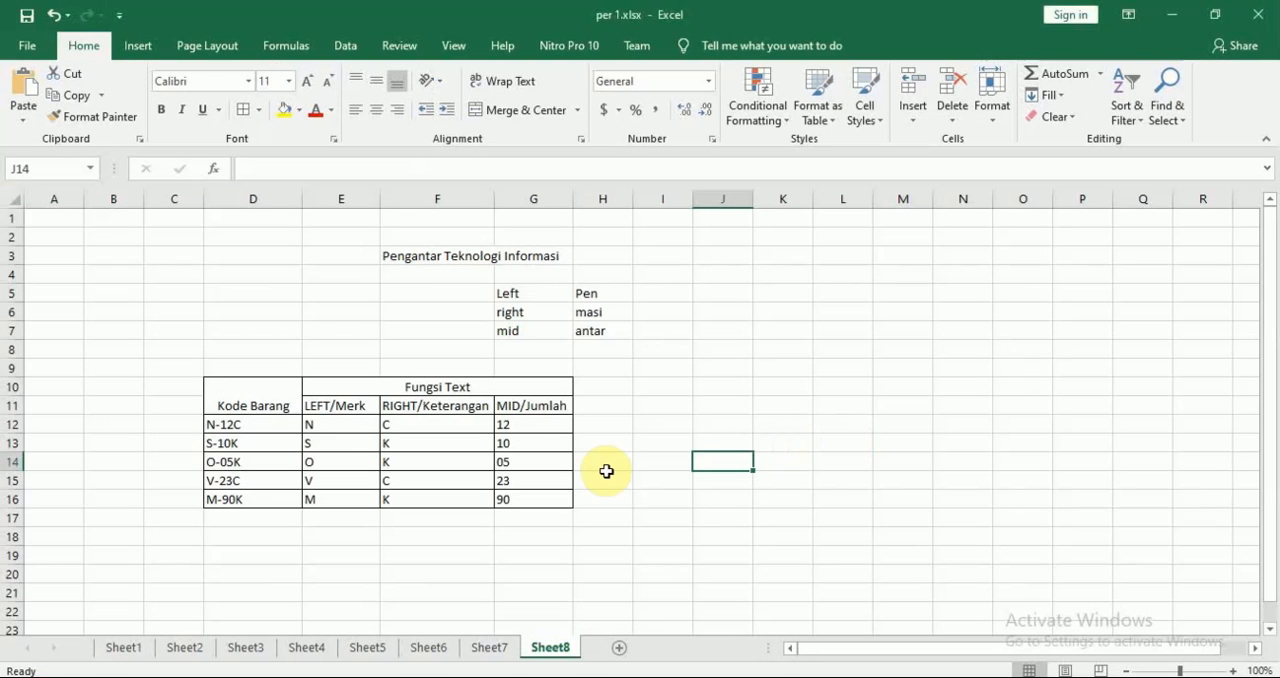
{"action": "left_click", "coordinate": [596, 388]}
{"action": "type", "text": "Total"}
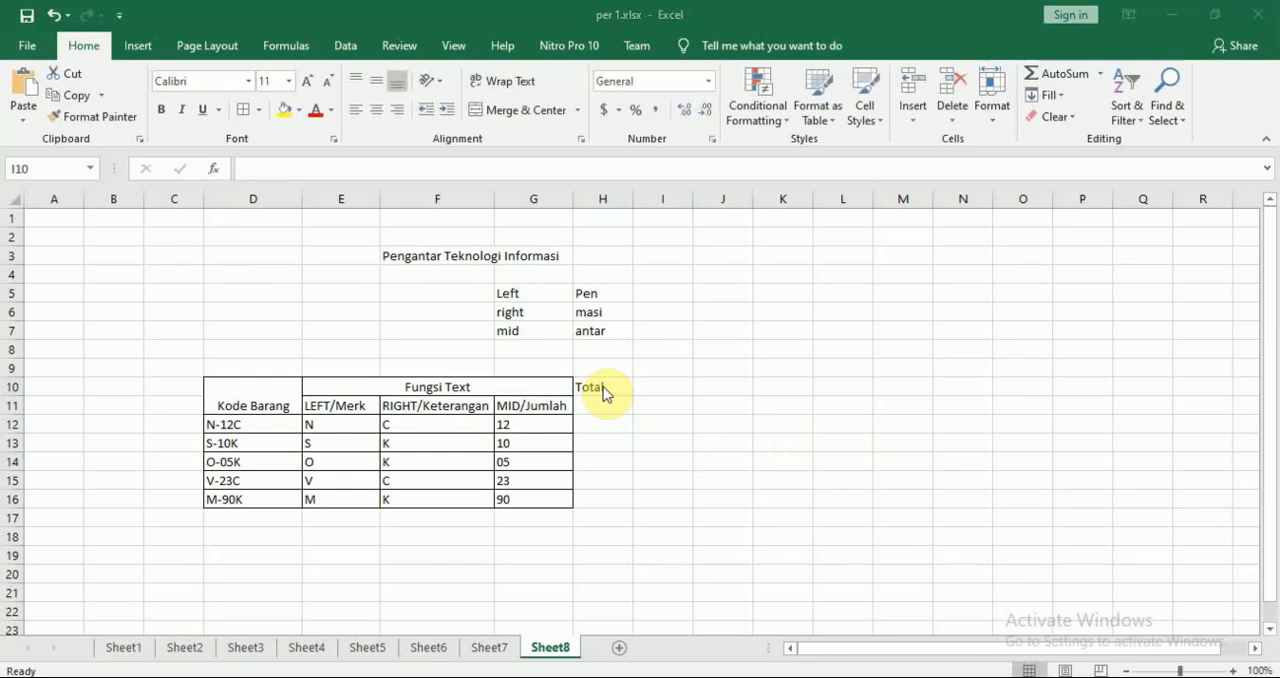
{"action": "key", "text": "alt+Tab"}
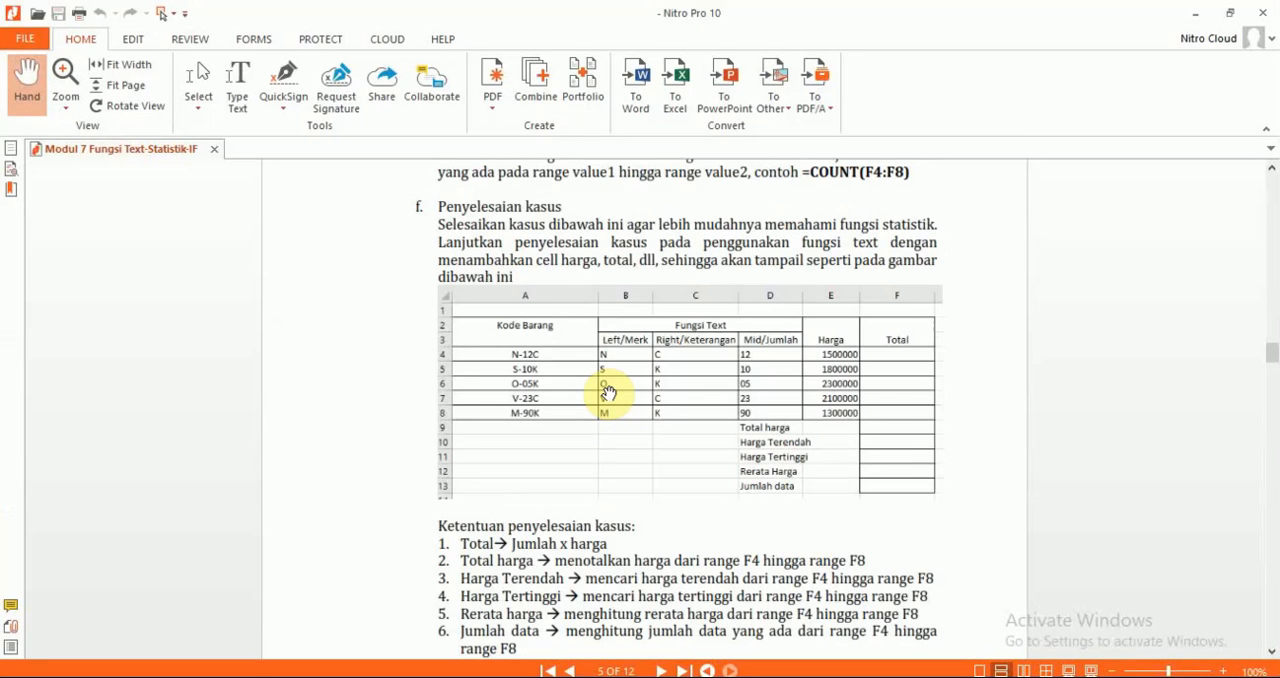
{"action": "key", "text": "alt+Tab"}
{"action": "type", "text": "Ha"}
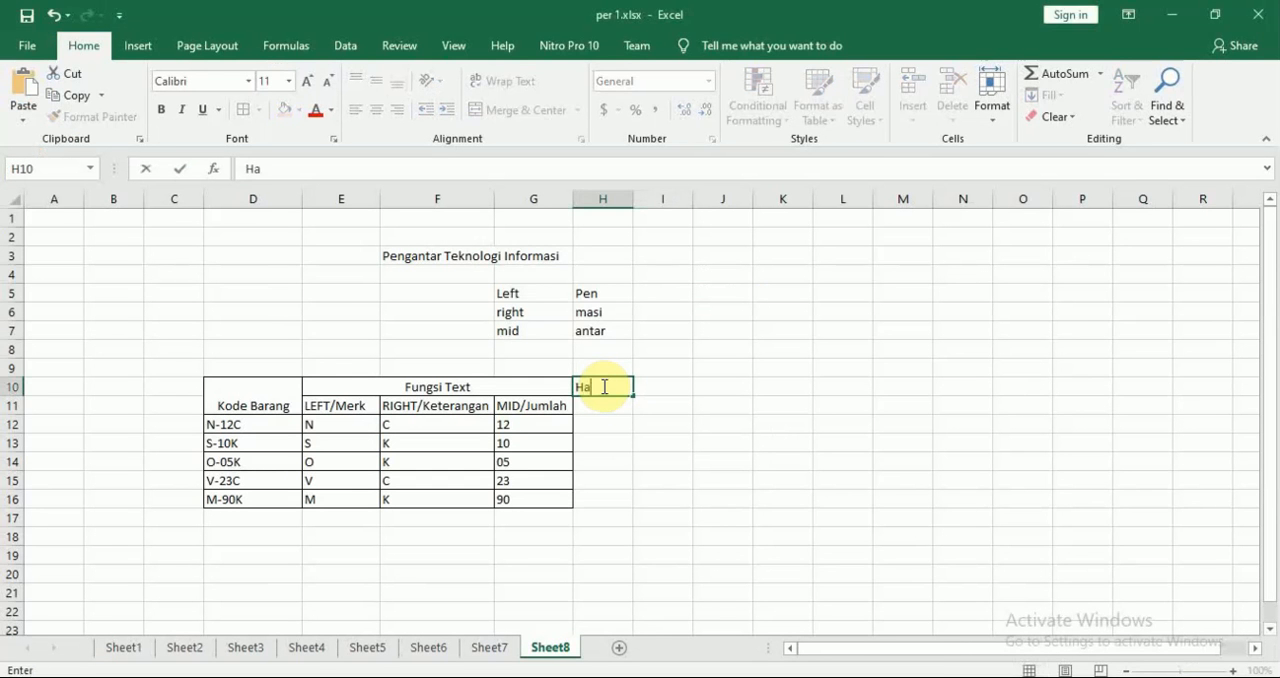
{"action": "key", "text": "Tab"}
{"action": "type", "text": "To"}
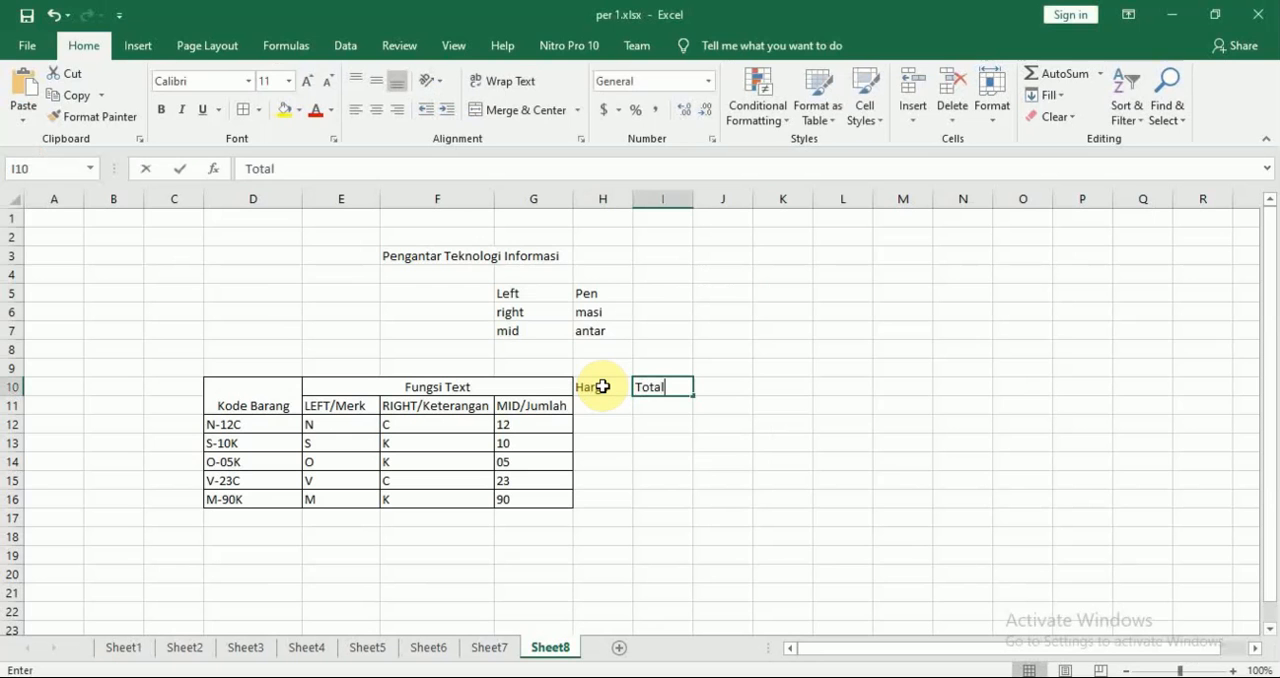
{"action": "type", "text": "tal"}
{"action": "key", "text": "Return"}
Select G17 below the MID/Jumlah column and check the module's table for the summary row labels
{"action": "key", "text": "Down"}
{"action": "key", "text": "Down"}
{"action": "key", "text": "Left"}
{"action": "key", "text": "Left"}
{"action": "key", "text": "Down"}
{"action": "key", "text": "Down"}
{"action": "key", "text": "Down"}
{"action": "key", "text": "Down"}
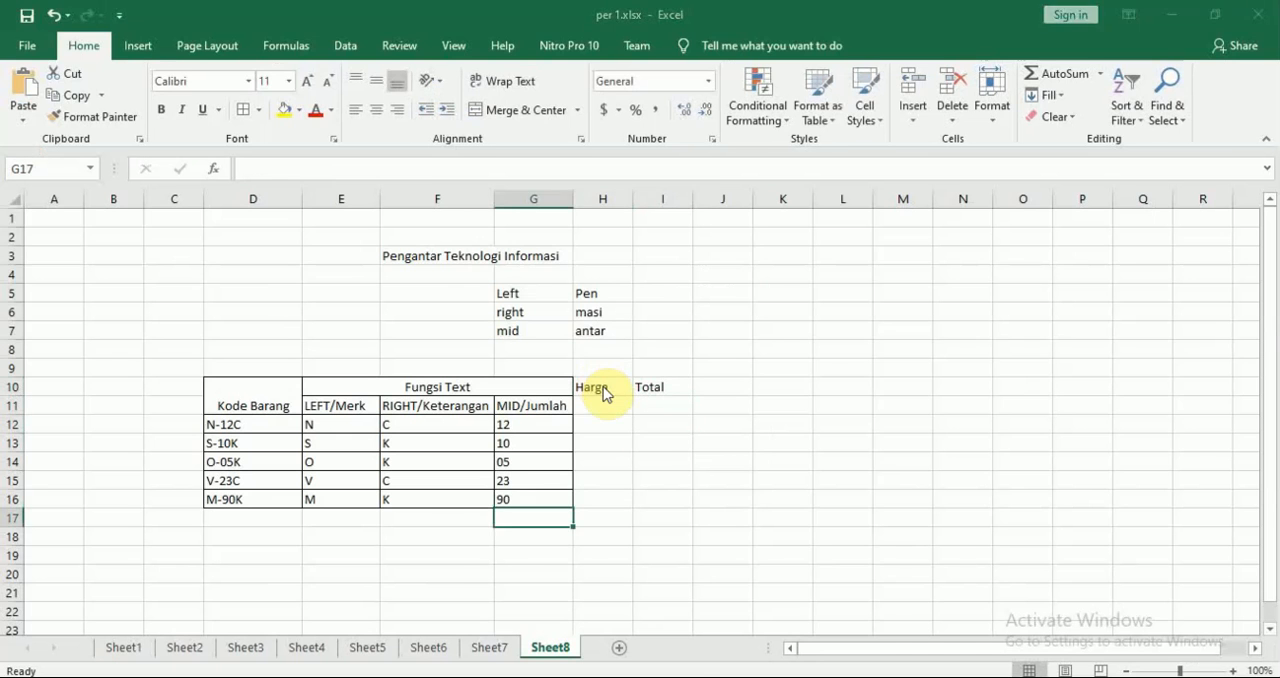
{"action": "key", "text": "alt+Tab"}
{"action": "key", "text": "alt+Tab"}
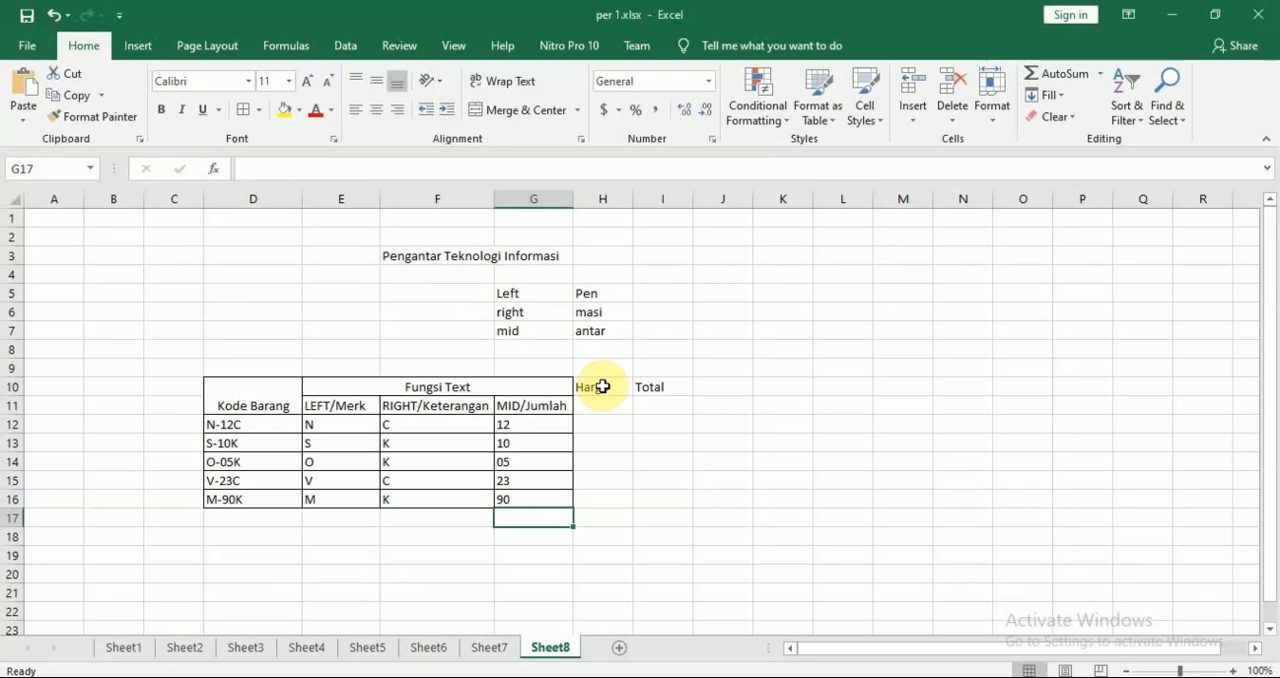
{"action": "key", "text": "Left"}
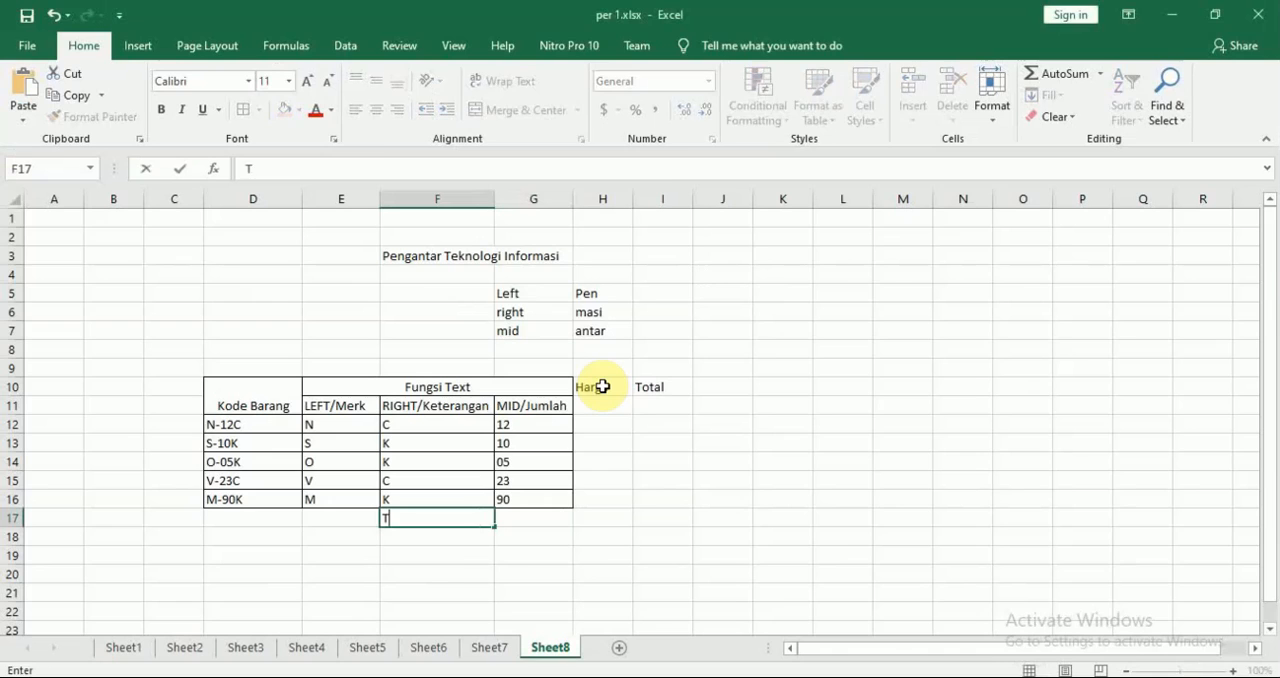
{"action": "key", "text": "alt+Tab"}
{"action": "key", "text": "alt+Tab"}
{"action": "key", "text": "Right"}
{"action": "key", "text": "Right"}
{"action": "key", "text": "Left"}
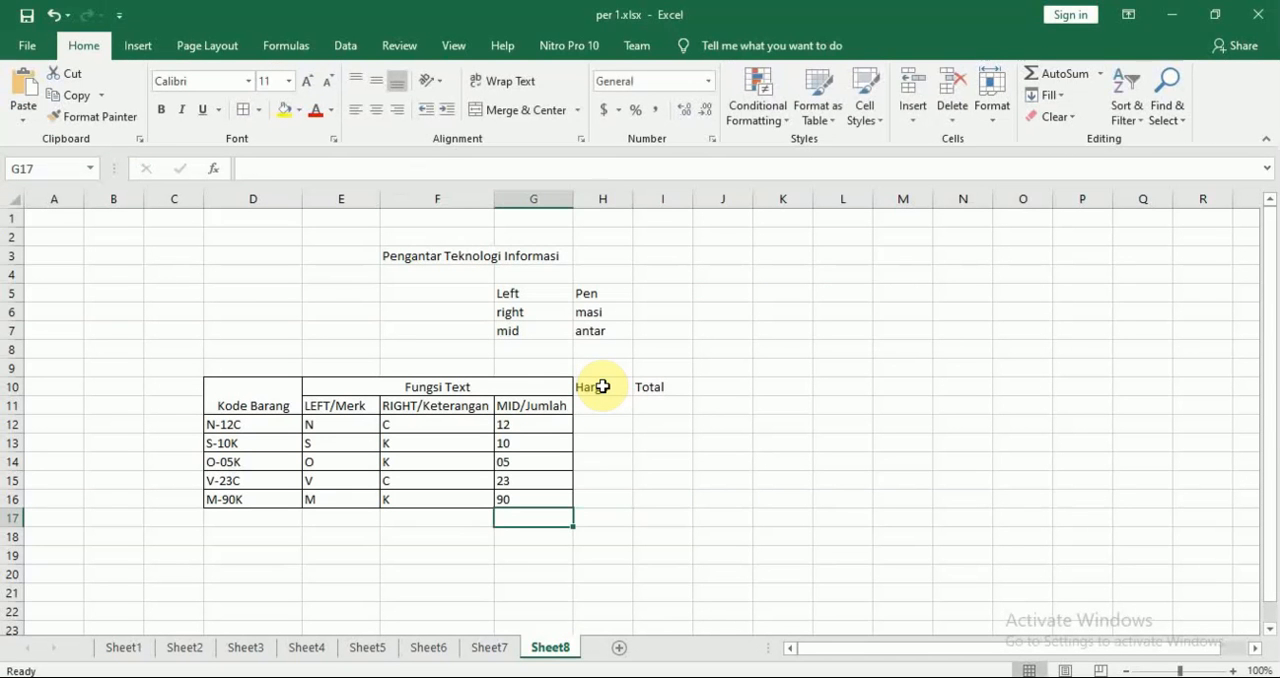
Enter the summary labels Total harga in G17 and Harga Terendah in G18, following the module
{"action": "type", "text": "Total harga"}
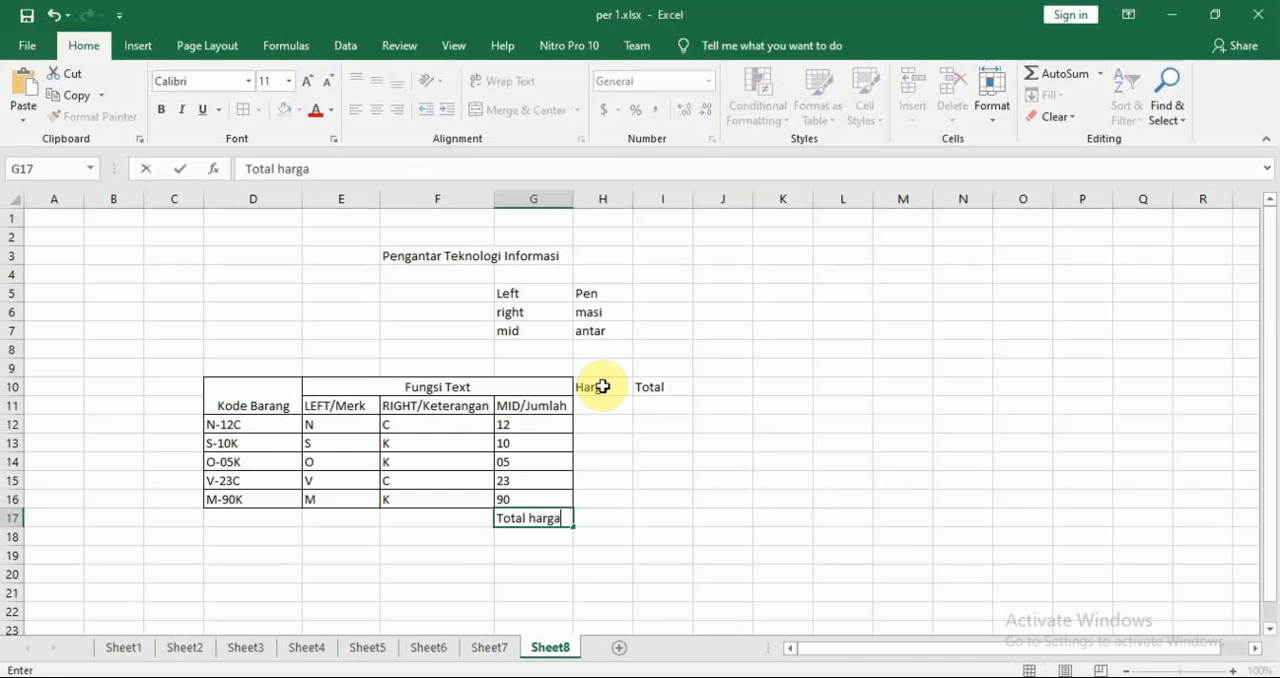
{"action": "key", "text": "Return"}
{"action": "key", "text": "alt+Tab"}
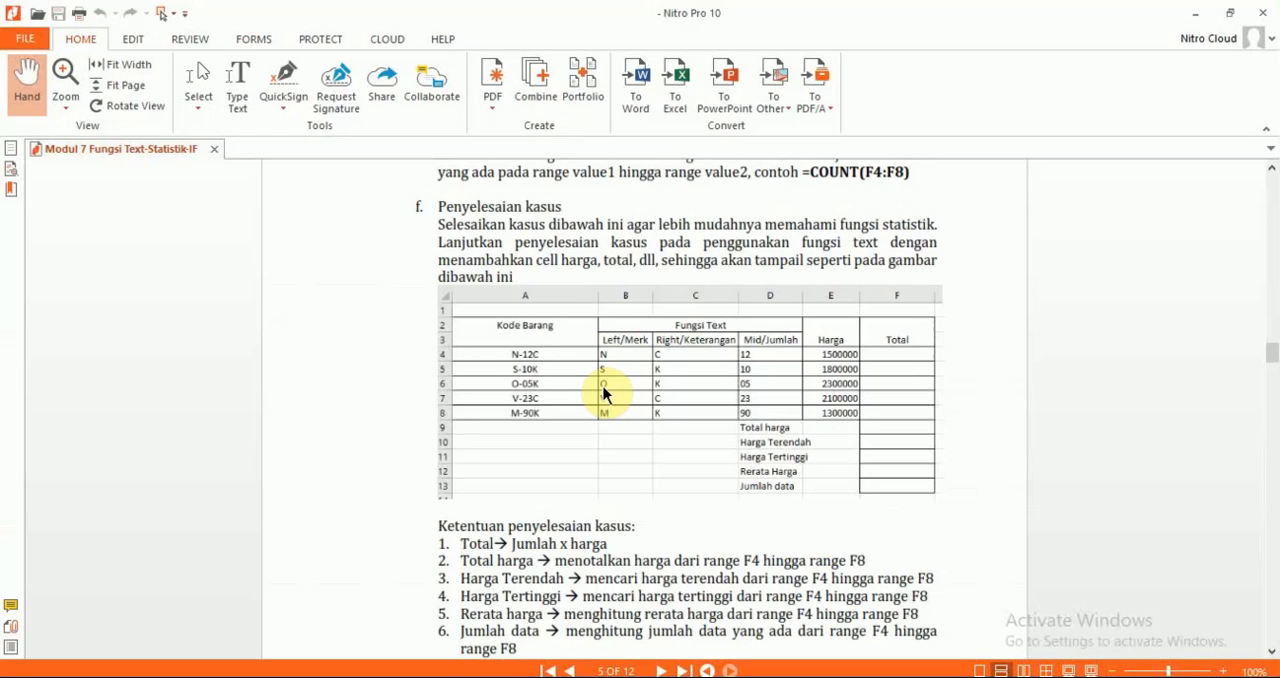
{"action": "key", "text": "alt+Tab"}
{"action": "type", "text": "Ha"}
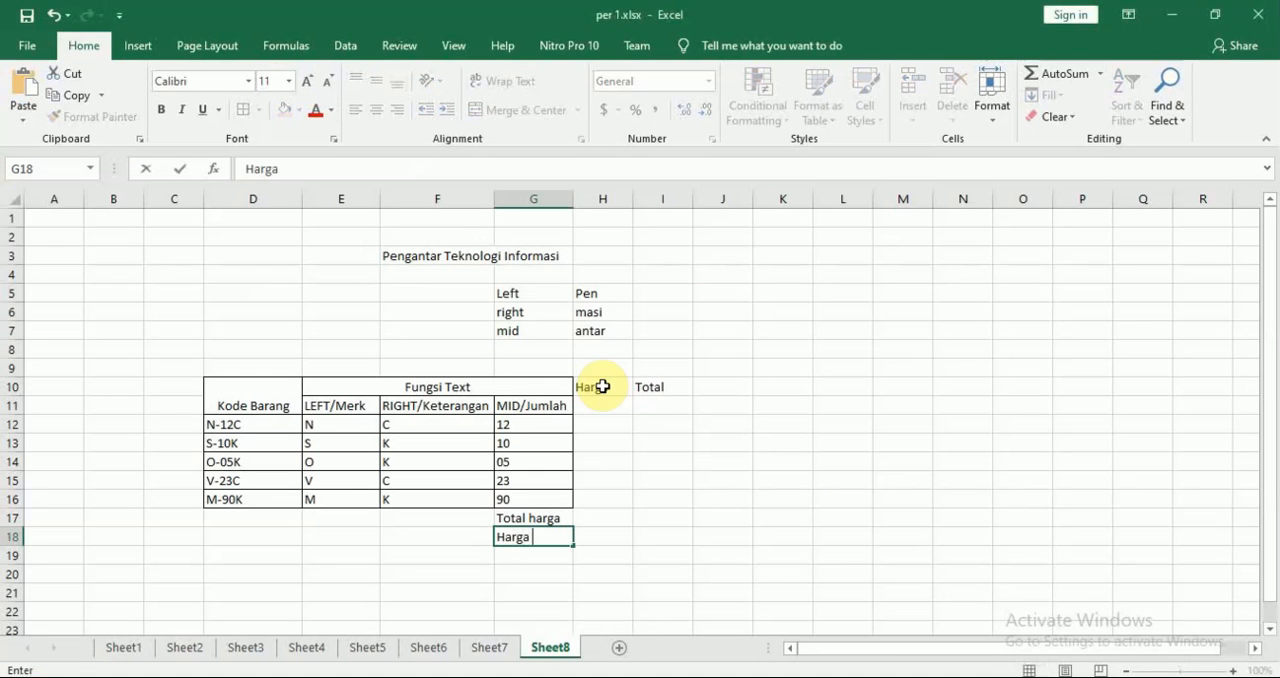
{"action": "type", "text": "rga Terenda"}
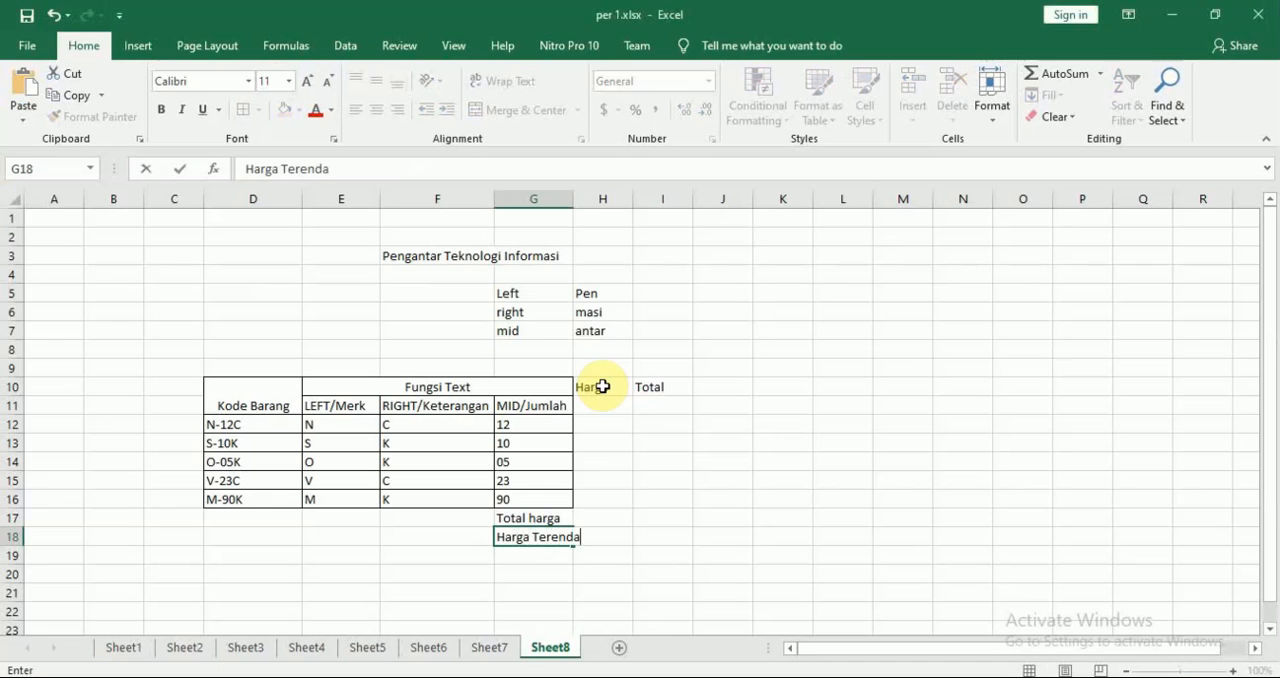
{"action": "type", "text": "h"}
{"action": "key", "text": "Return"}
Add the labels Harga Tertinggi in G19, Rerata Harga in G20 and Jumlah data in G21
{"action": "type", "text": "Harga"}
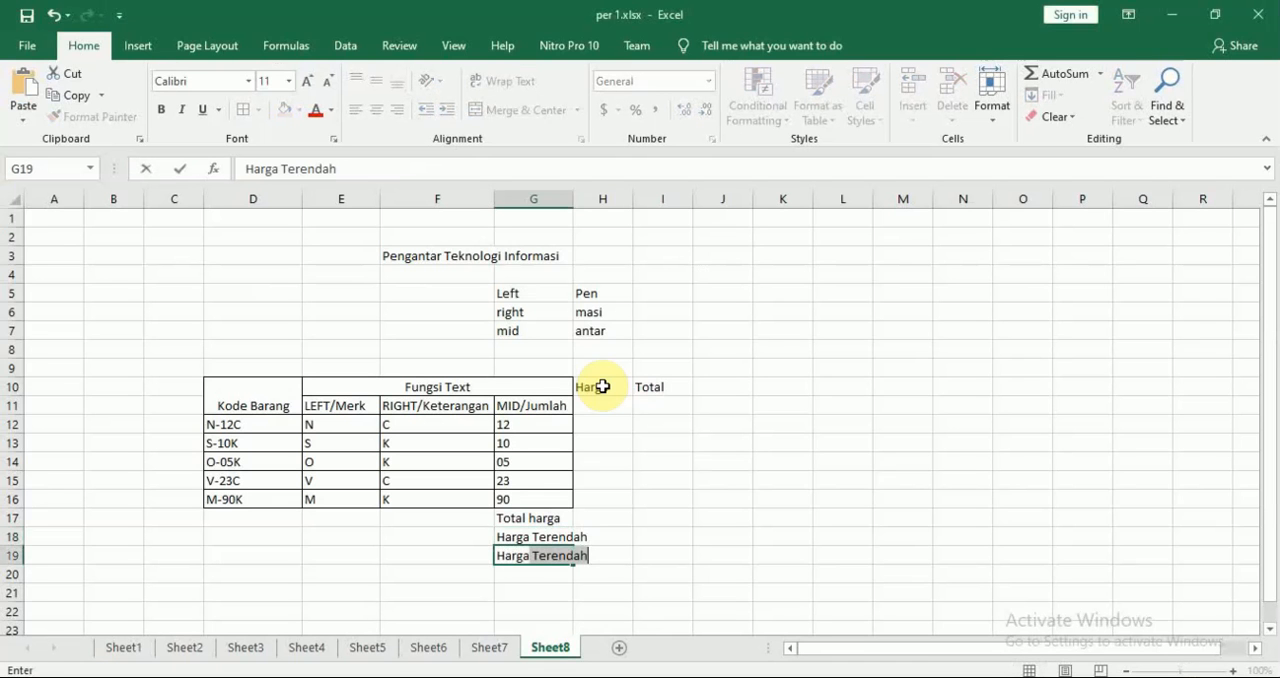
{"action": "type", "text": " Tert"}
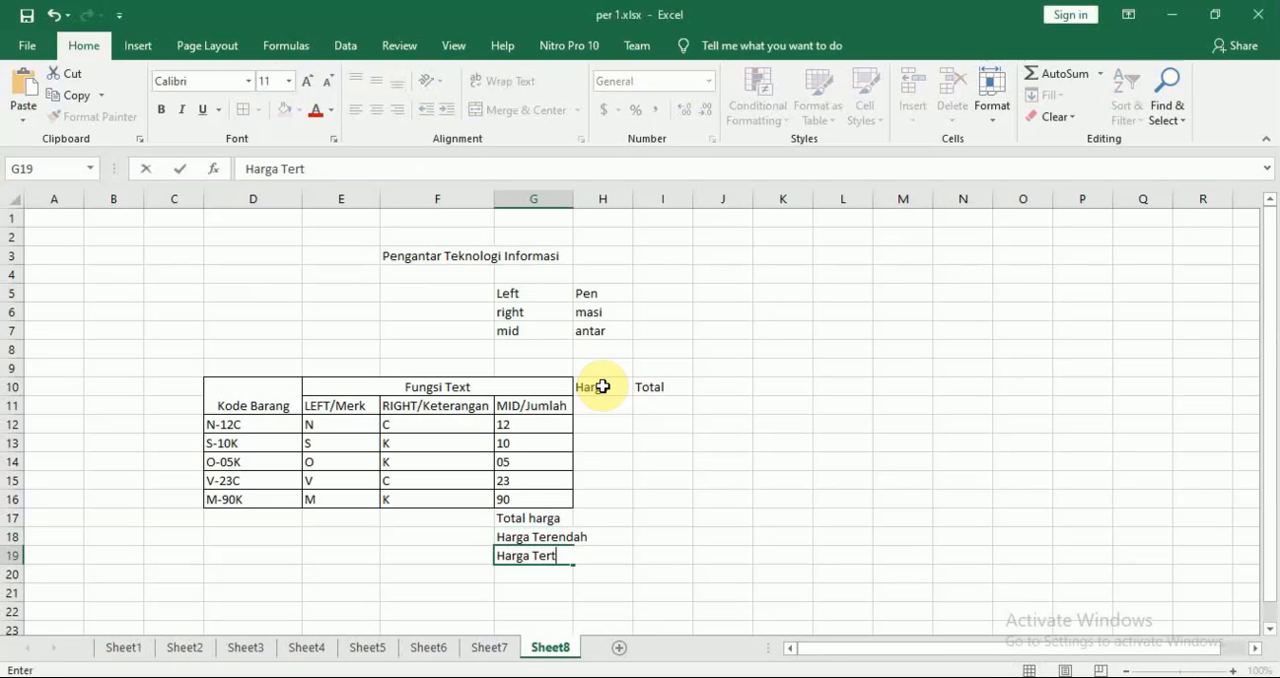
{"action": "type", "text": "inggi"}
{"action": "key", "text": "Return"}
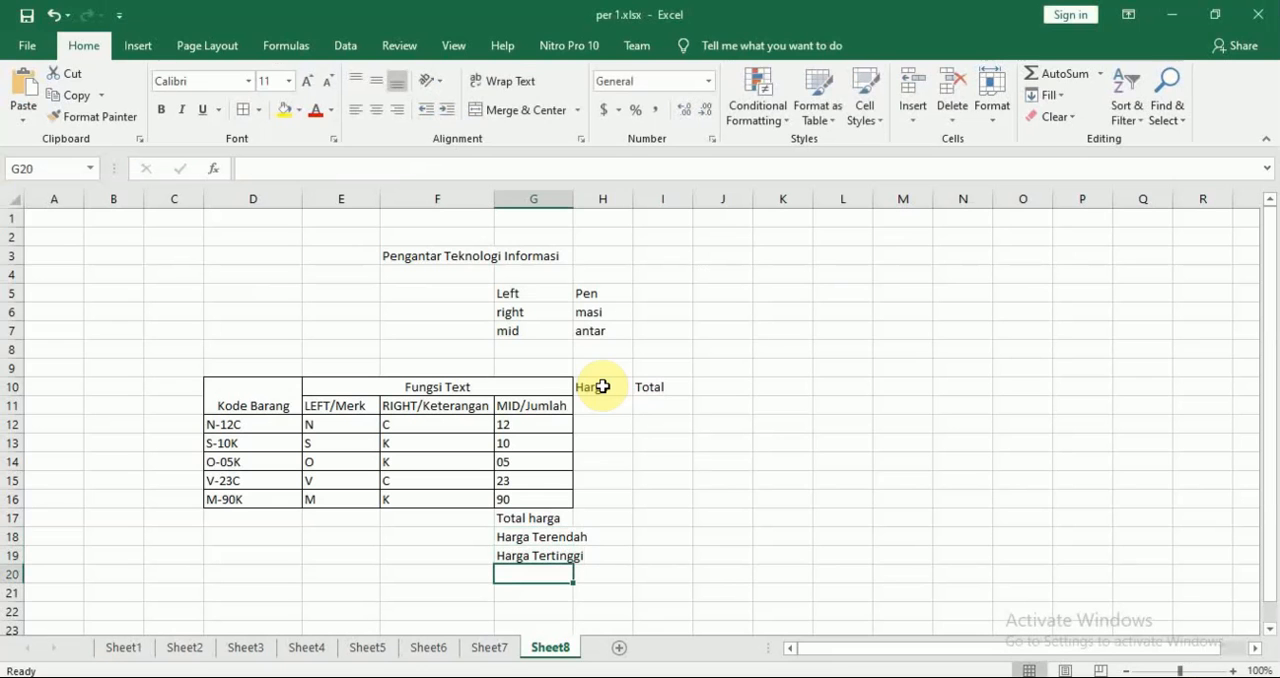
{"action": "type", "text": "Rerata"}
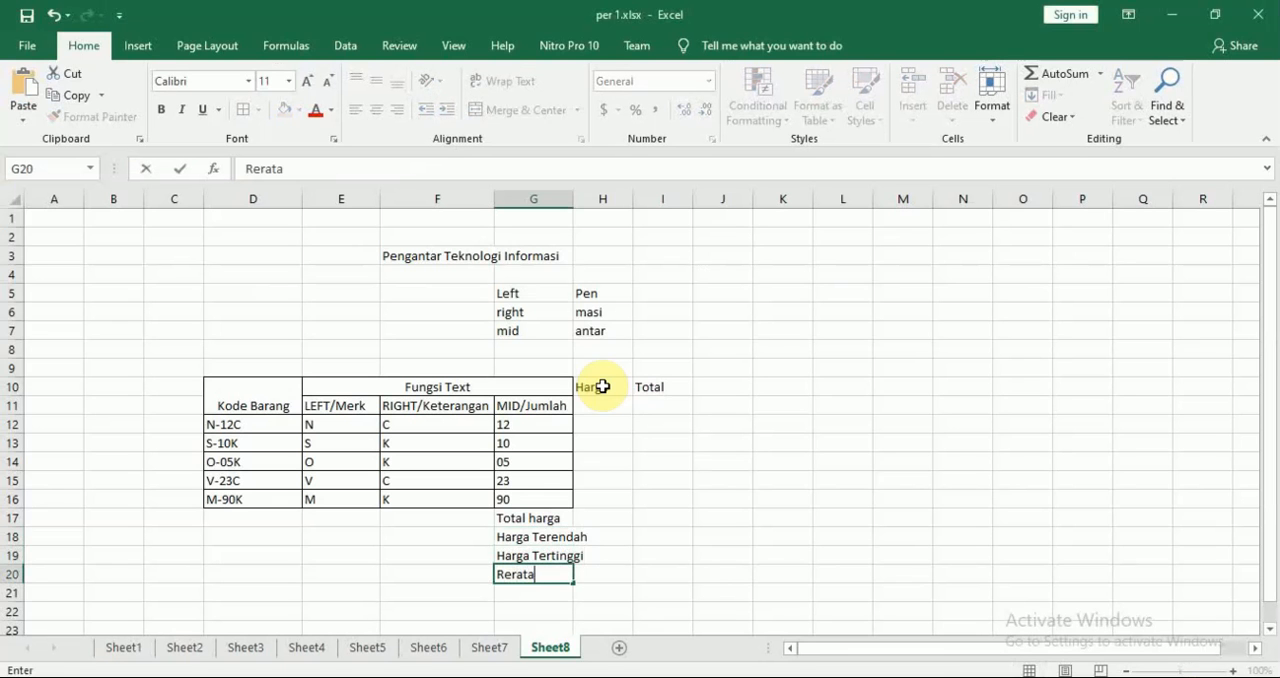
{"action": "type", "text": " Harga"}
{"action": "key", "text": "Return"}
{"action": "type", "text": "J"}
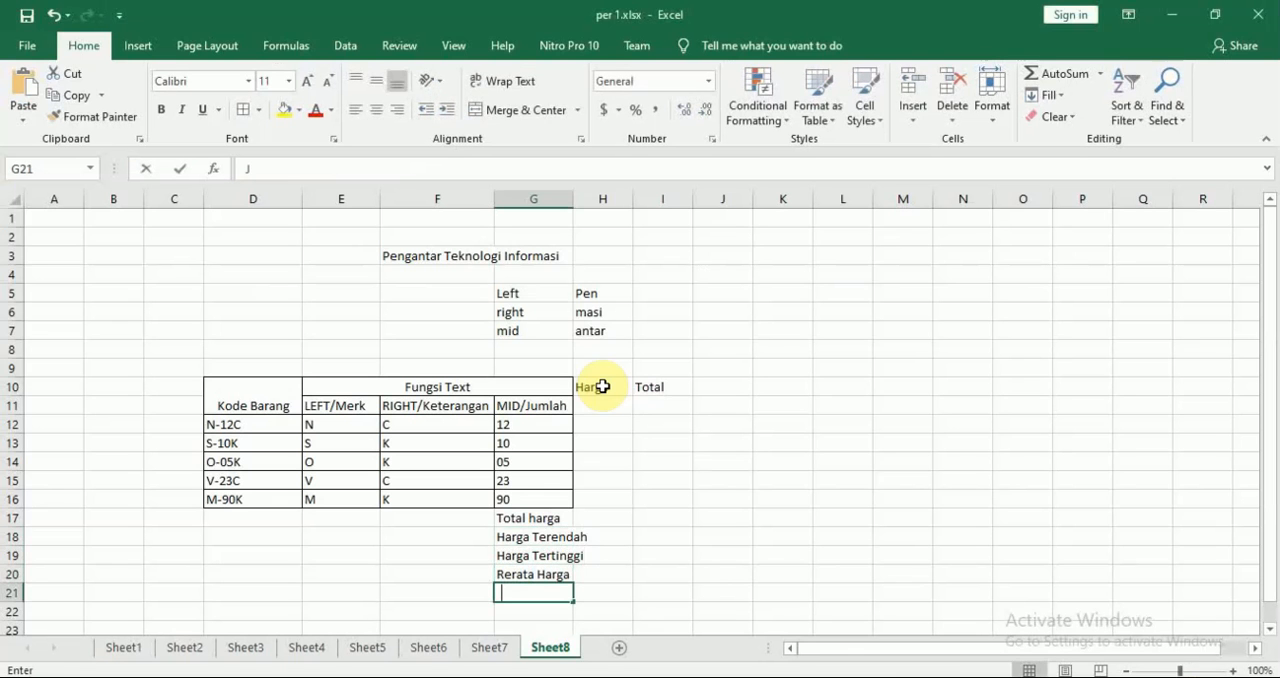
{"action": "type", "text": "uml"}
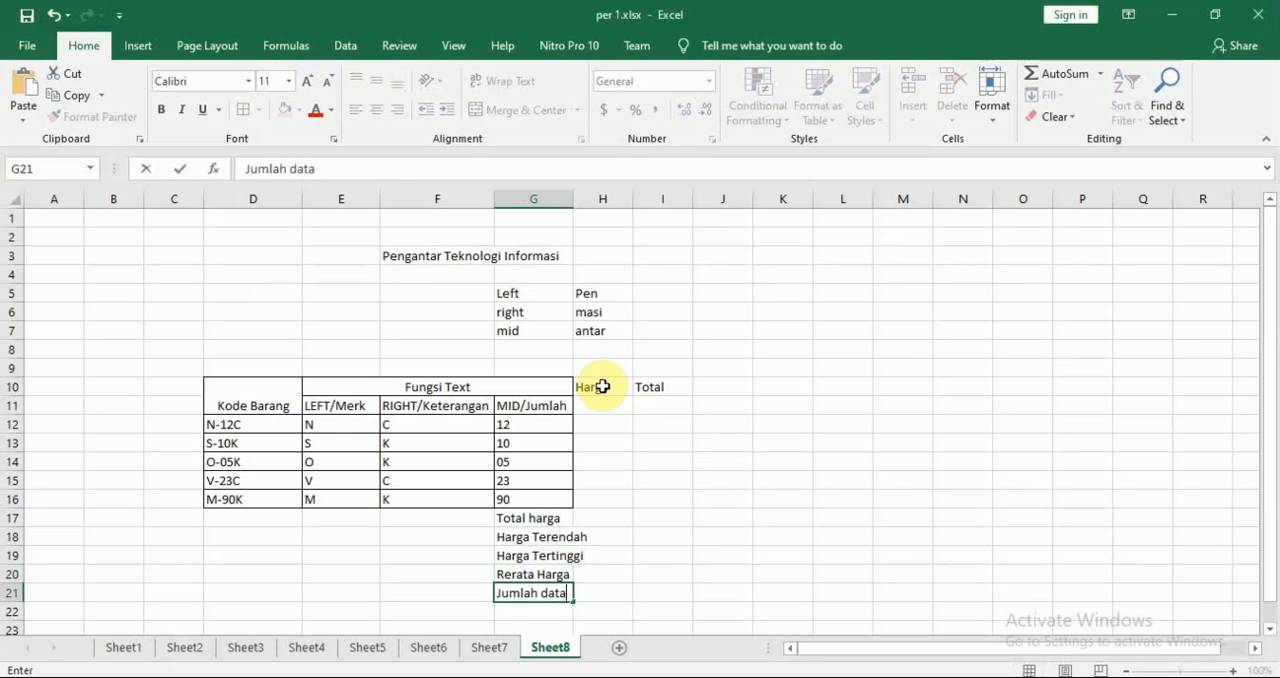
{"action": "type", "text": "ah data"}
{"action": "key", "text": "Return"}
Check the module's header layout, and merge and center Harga across H10:H11 and Total across I10:I11
{"action": "key", "text": "Right"}
{"action": "key", "text": "Up"}
{"action": "key", "text": "Up"}
{"action": "key", "text": "Up"}
{"action": "key", "text": "Up"}
{"action": "key", "text": "Up"}
{"action": "key", "text": "Up"}
{"action": "key", "text": "Up"}
{"action": "key", "text": "Up"}
{"action": "key", "text": "Up"}
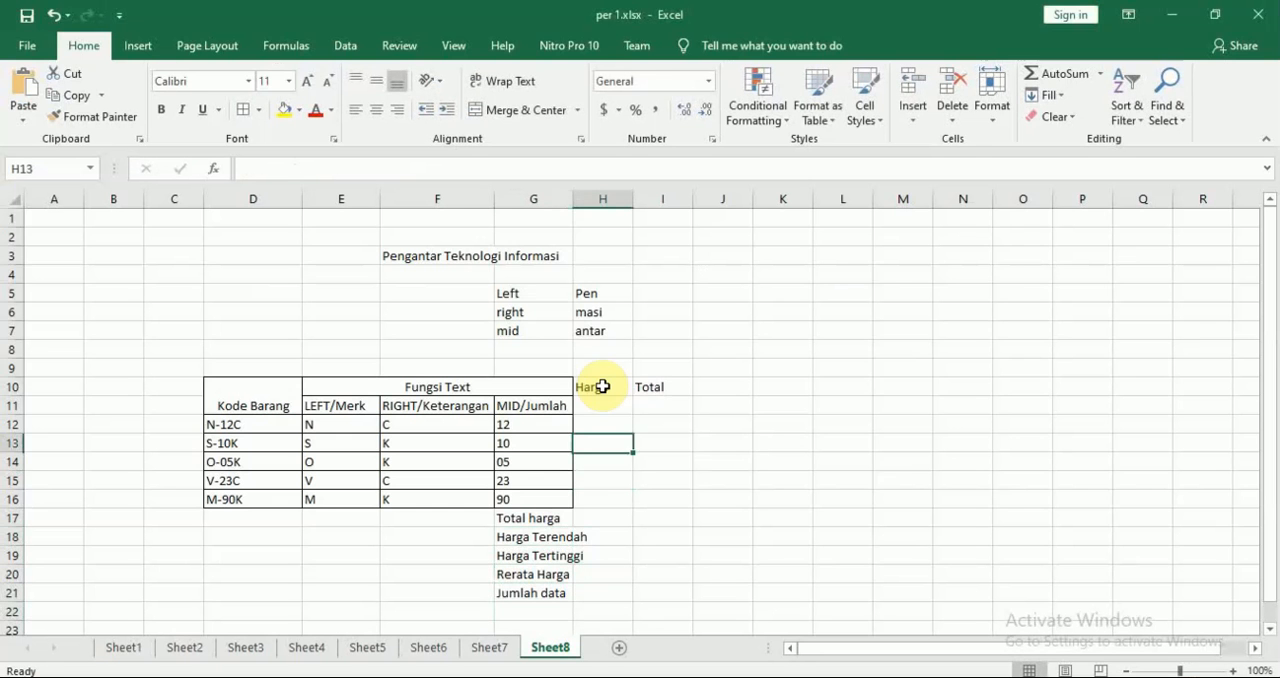
{"action": "key", "text": "alt+Tab"}
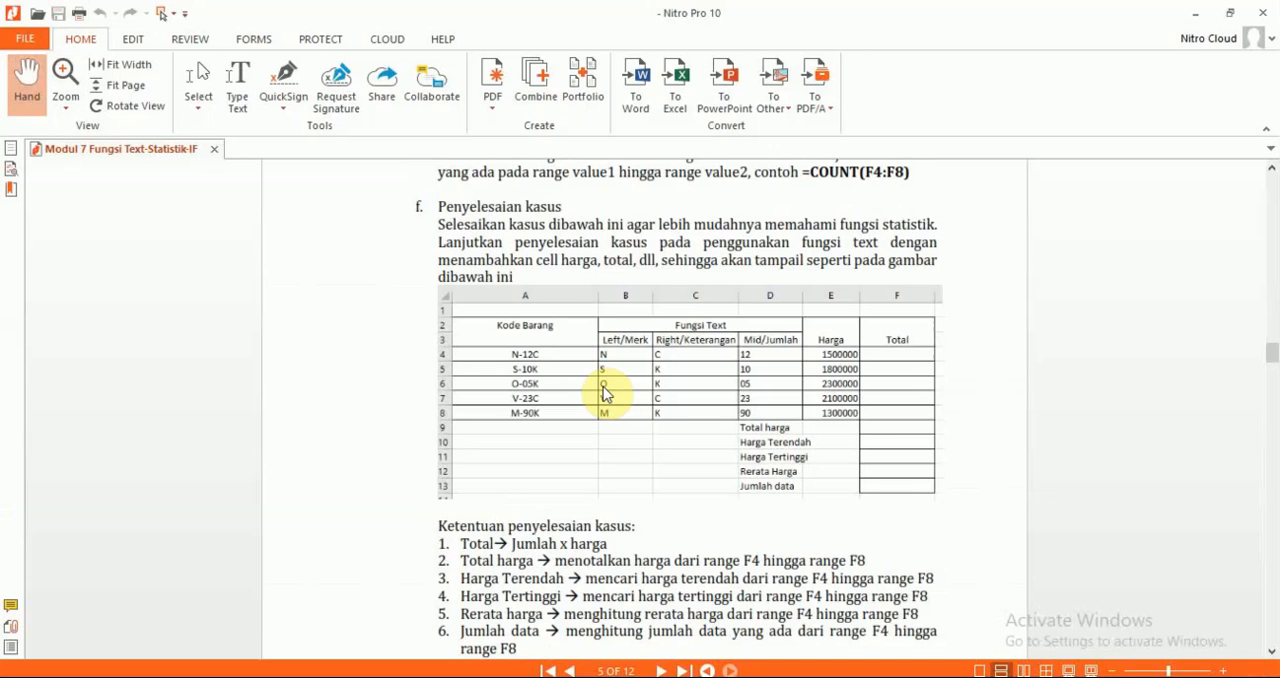
{"action": "key", "text": "alt+Tab"}
{"action": "left_click", "coordinate": [602, 387]}
{"action": "key", "text": "shift+Down"}
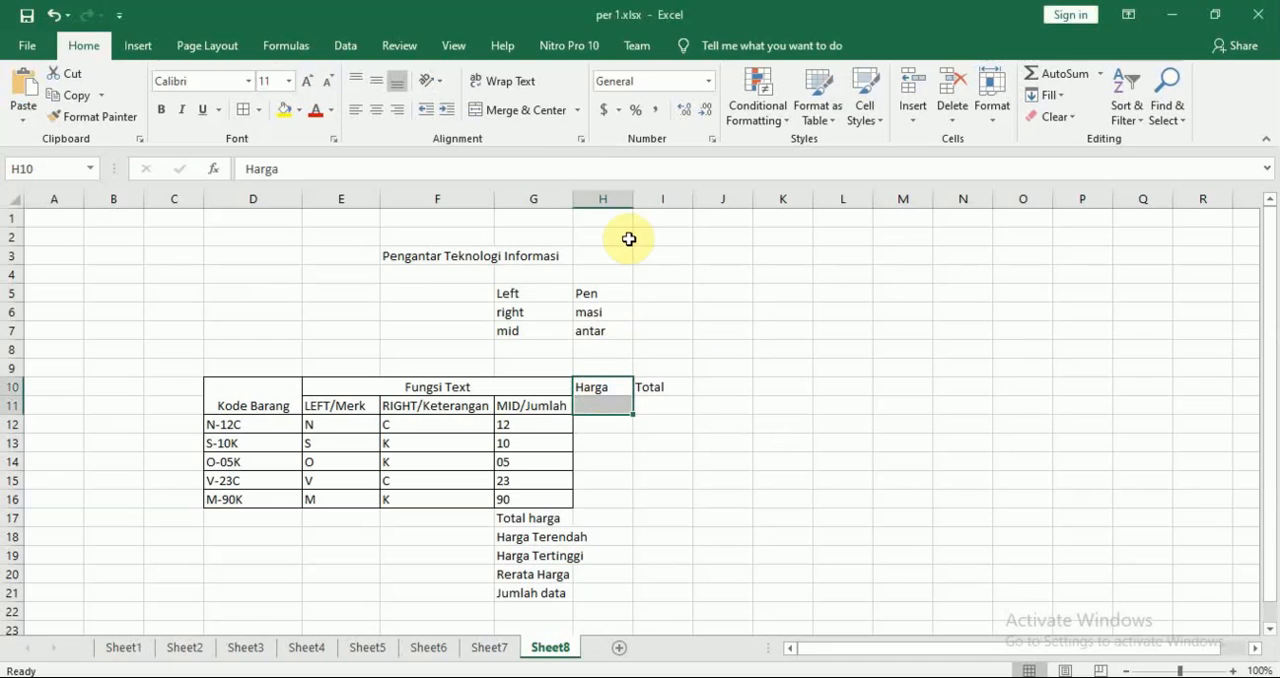
{"action": "left_click", "coordinate": [512, 115]}
{"action": "left_click", "coordinate": [656, 387]}
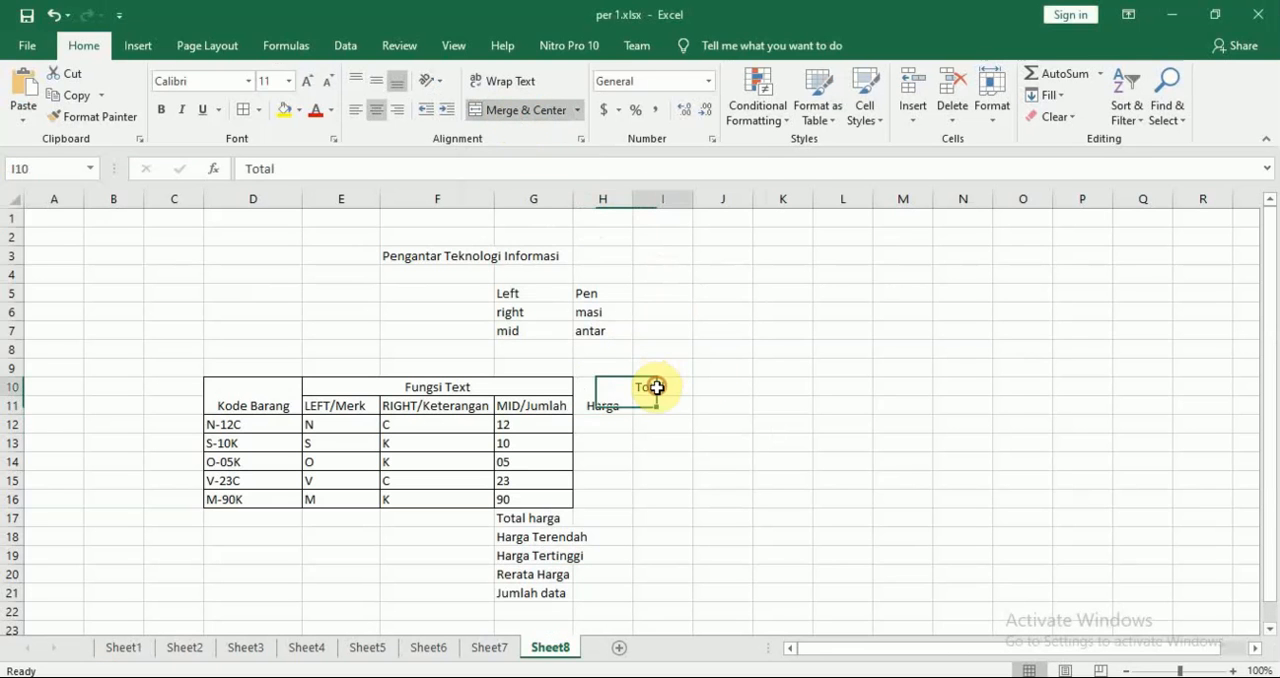
{"action": "left_click_drag", "start_coordinate": [656, 387], "coordinate": [660, 403]}
{"action": "left_click", "coordinate": [510, 112]}
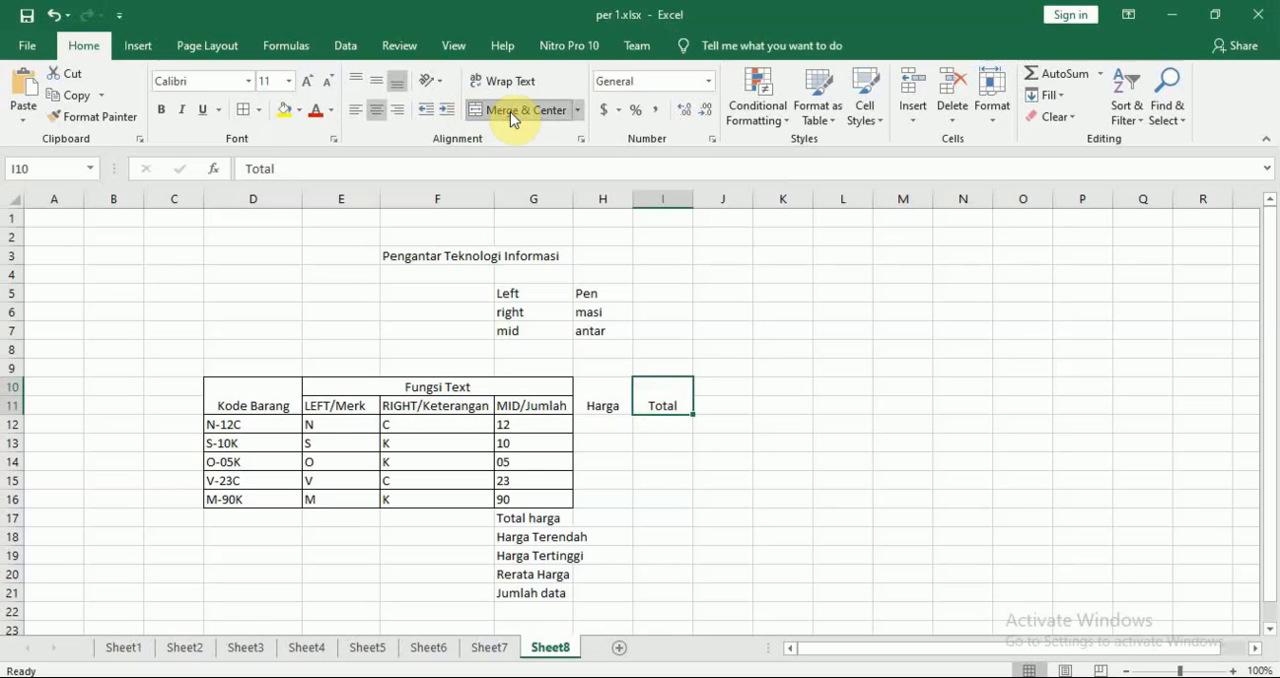
Widen columns G, H and I and apply All Borders to the Harga and Total range H10:I16
{"action": "left_click_drag", "start_coordinate": [636, 199], "coordinate": [746, 200]}
{"action": "left_click_drag", "start_coordinate": [568, 207], "coordinate": [587, 199]}
{"action": "mouse_move", "coordinate": [628, 396]}
{"action": "left_mouse_down"}
{"action": "mouse_move", "coordinate": [677, 520]}
{"action": "mouse_move", "coordinate": [690, 495]}
{"action": "left_mouse_up"}
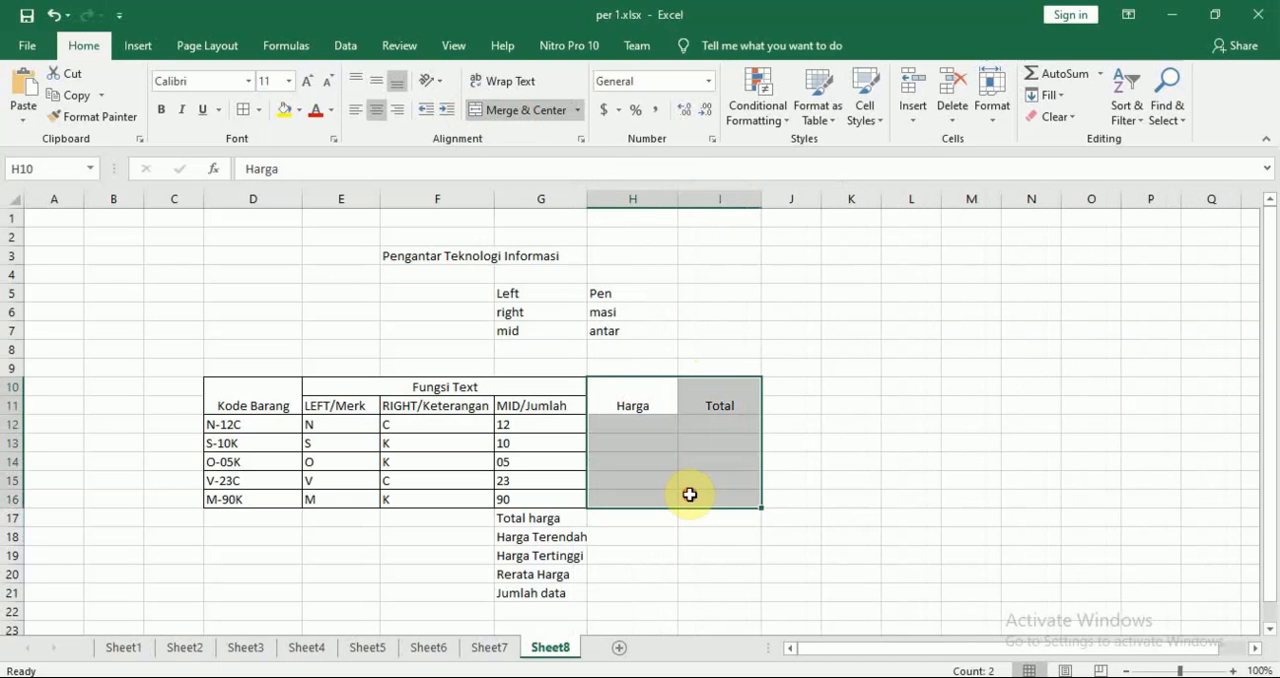
{"action": "left_click", "coordinate": [249, 116]}
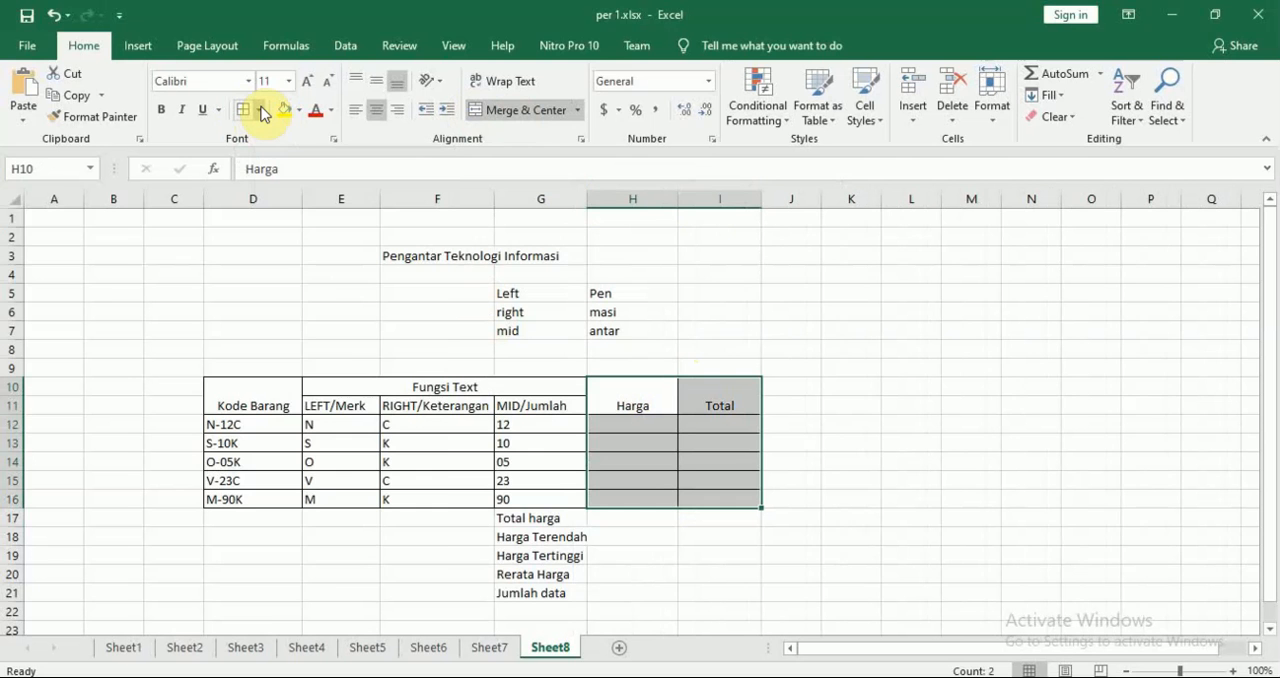
{"action": "left_click", "coordinate": [261, 110]}
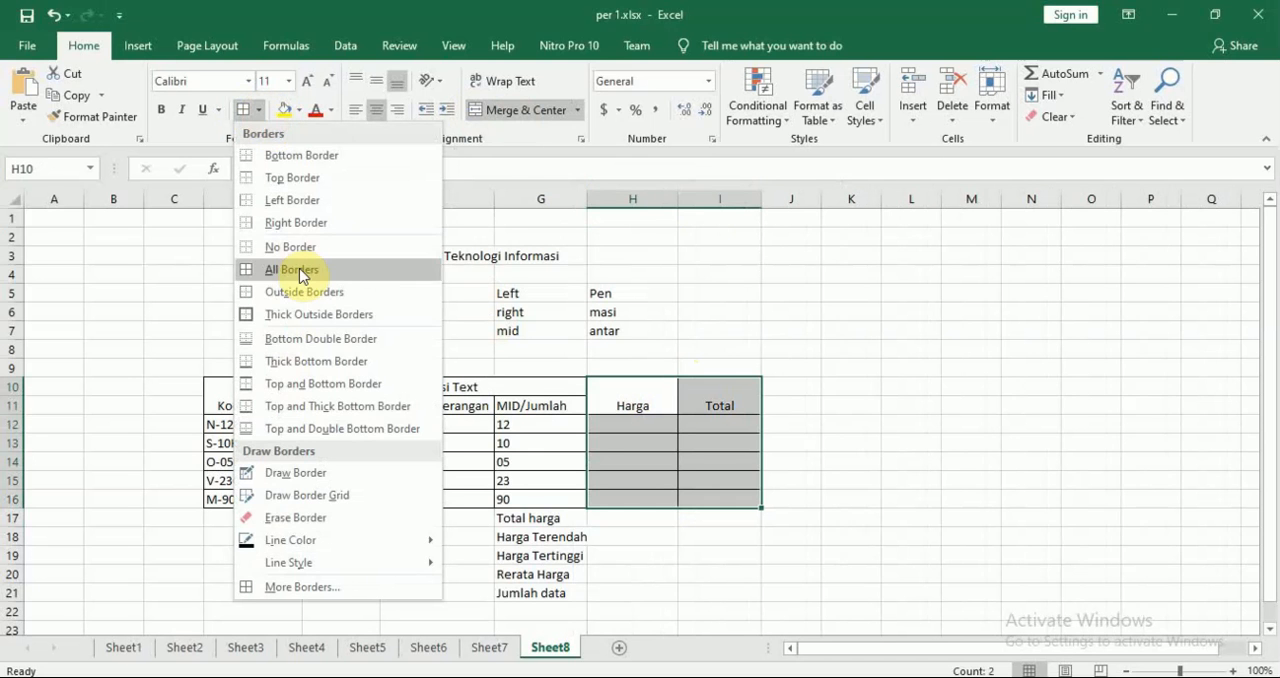
{"action": "left_click", "coordinate": [303, 276]}
{"action": "left_click", "coordinate": [1031, 537]}
Switch to Nitro Pro and check the module's Penyelesaian kasus table
{"action": "key", "text": "alt+Tab"}
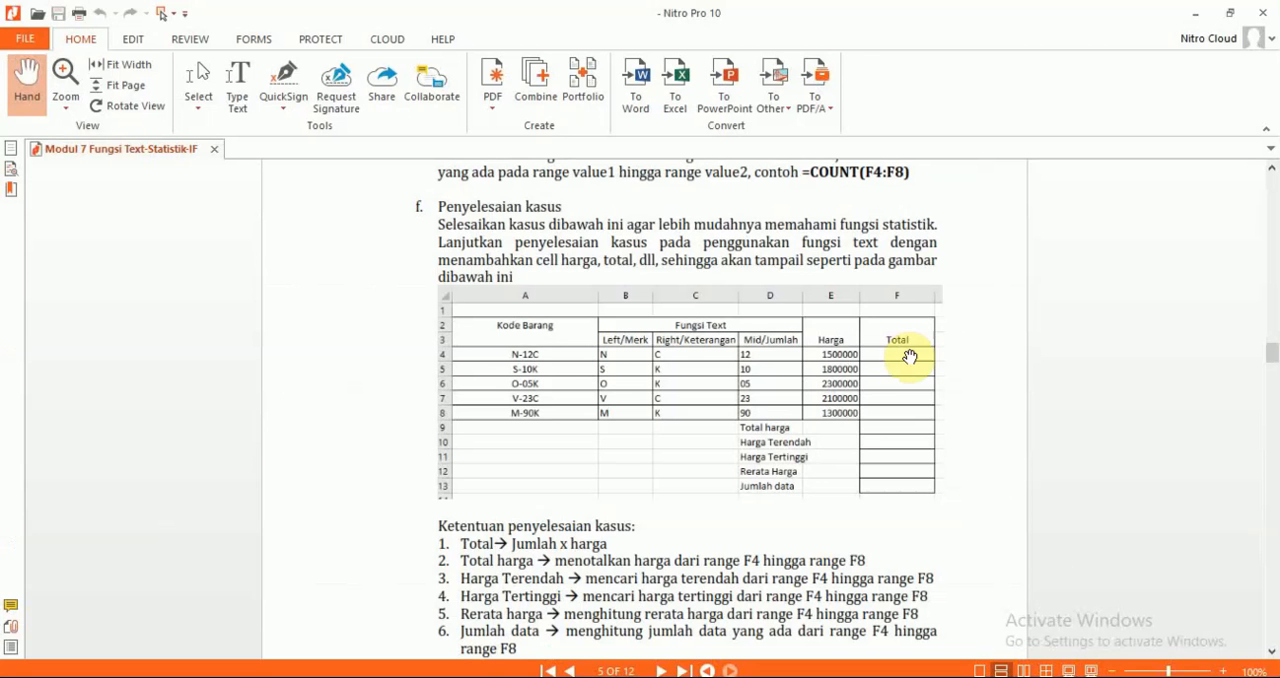
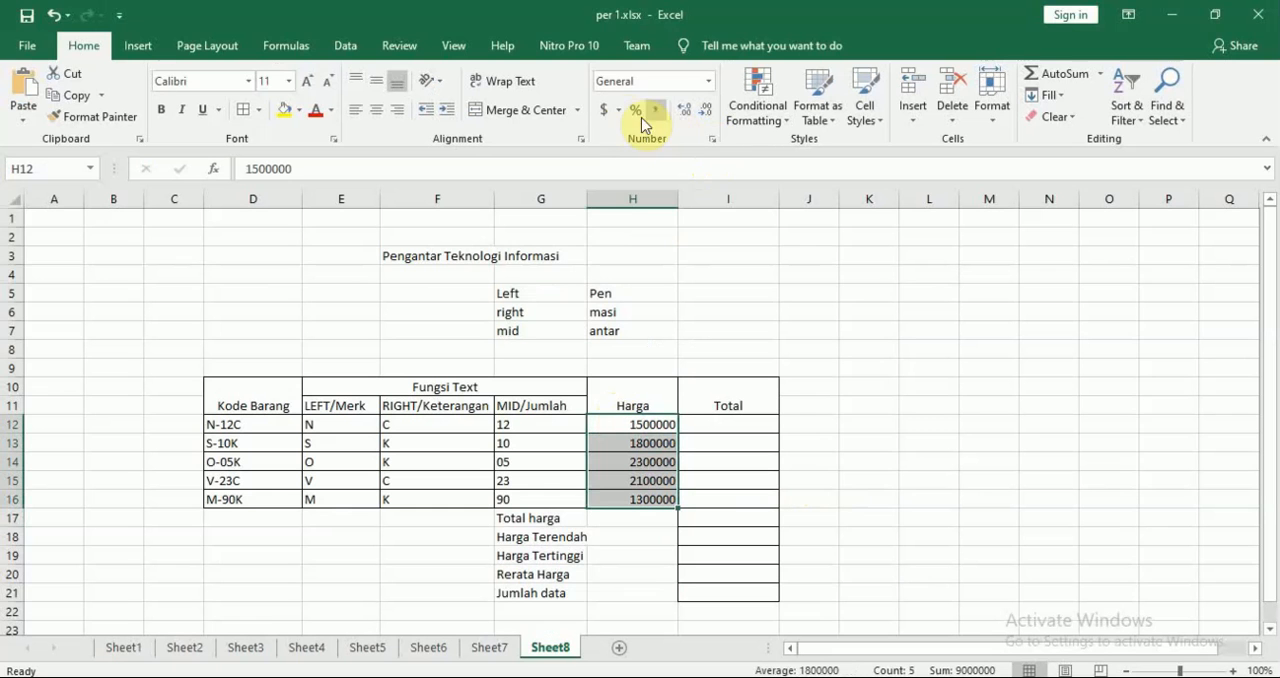
{"action": "left_click", "coordinate": [620, 112]}
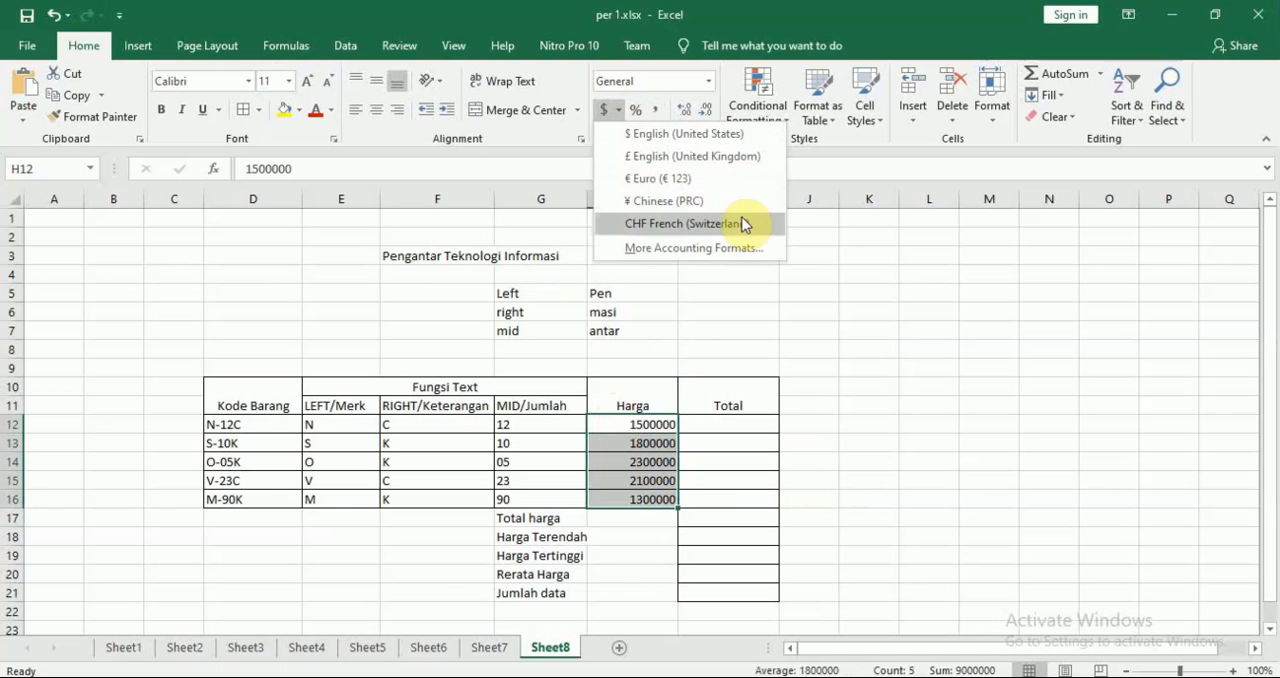
{"action": "left_click", "coordinate": [882, 283]}
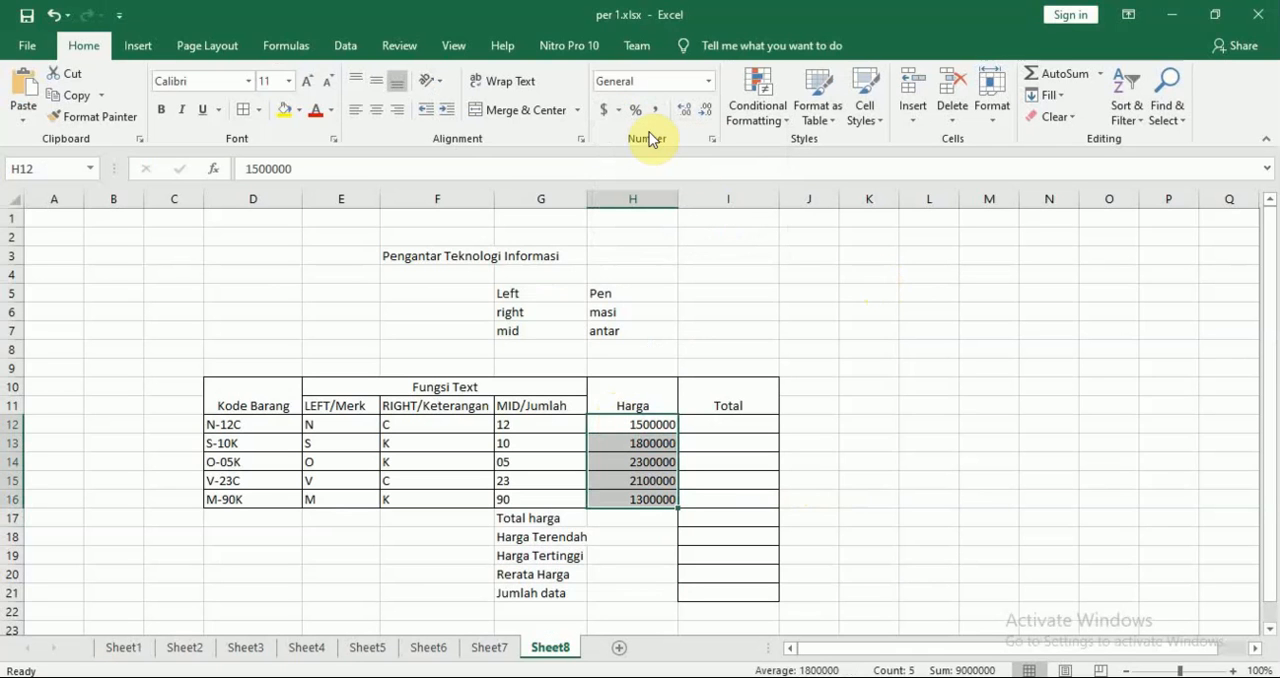
{"action": "left_click", "coordinate": [619, 111]}
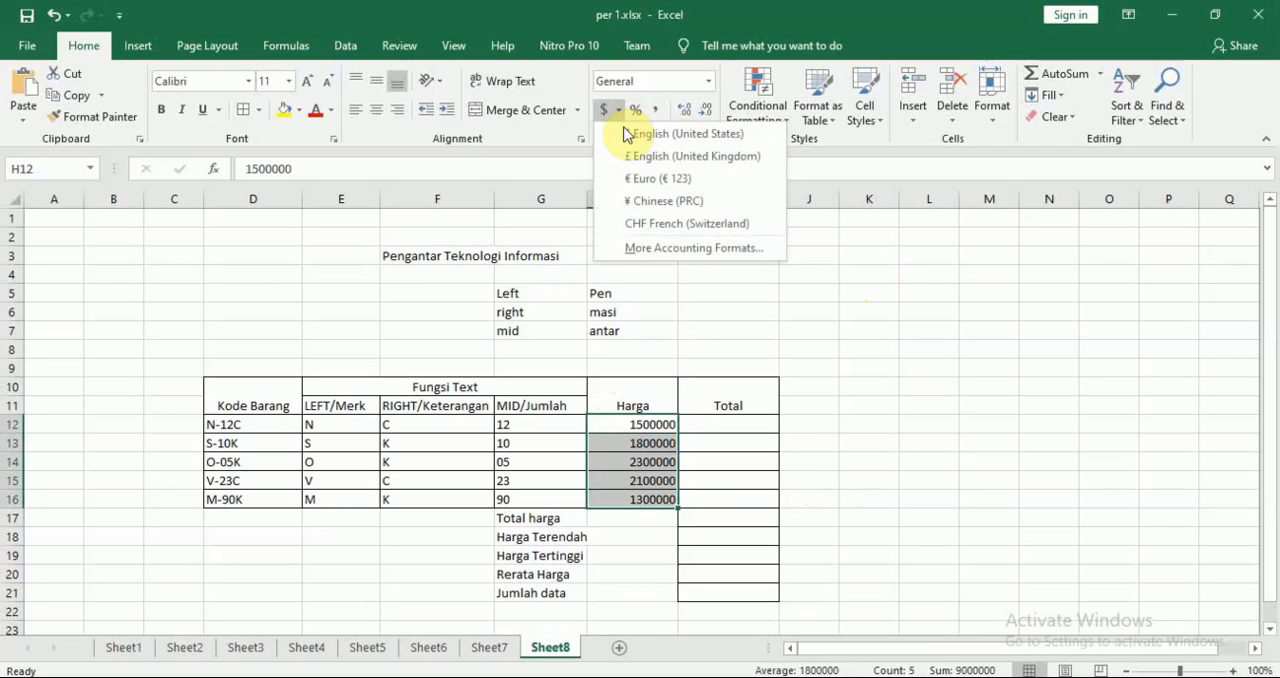
{"action": "left_click", "coordinate": [910, 281]}
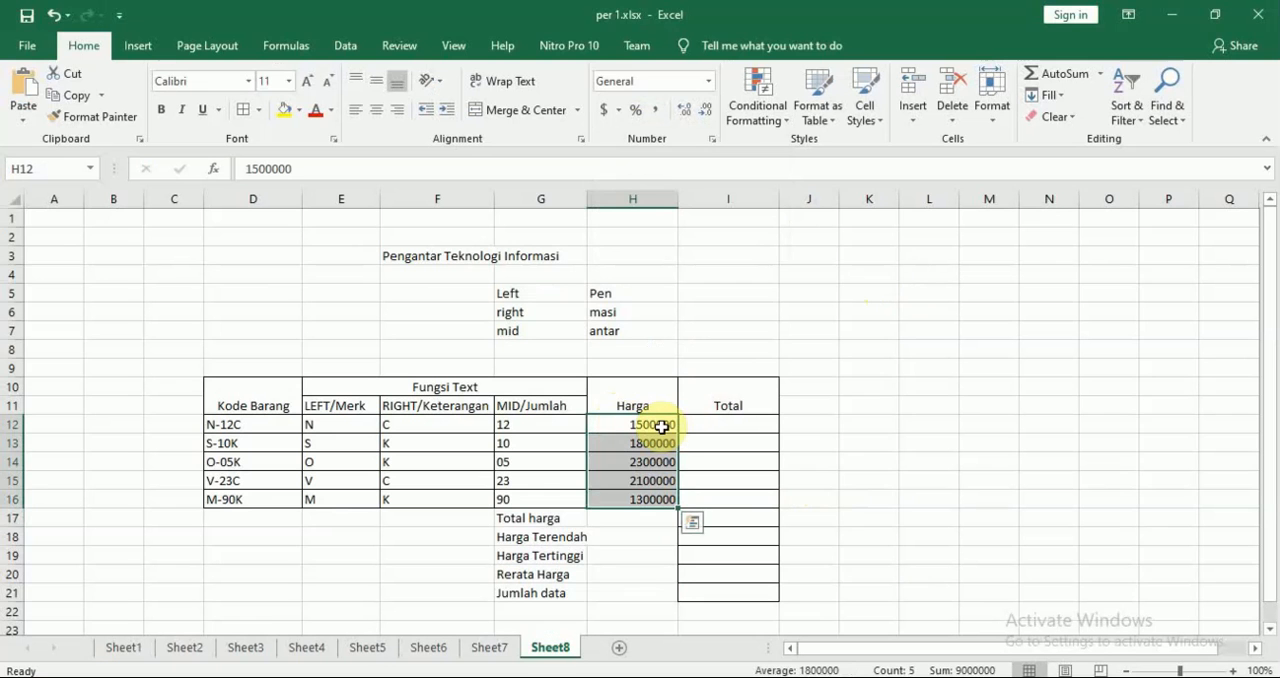
{"action": "left_click", "coordinate": [855, 424]}
{"action": "left_click_drag", "start_coordinate": [636, 424], "coordinate": [650, 495]}
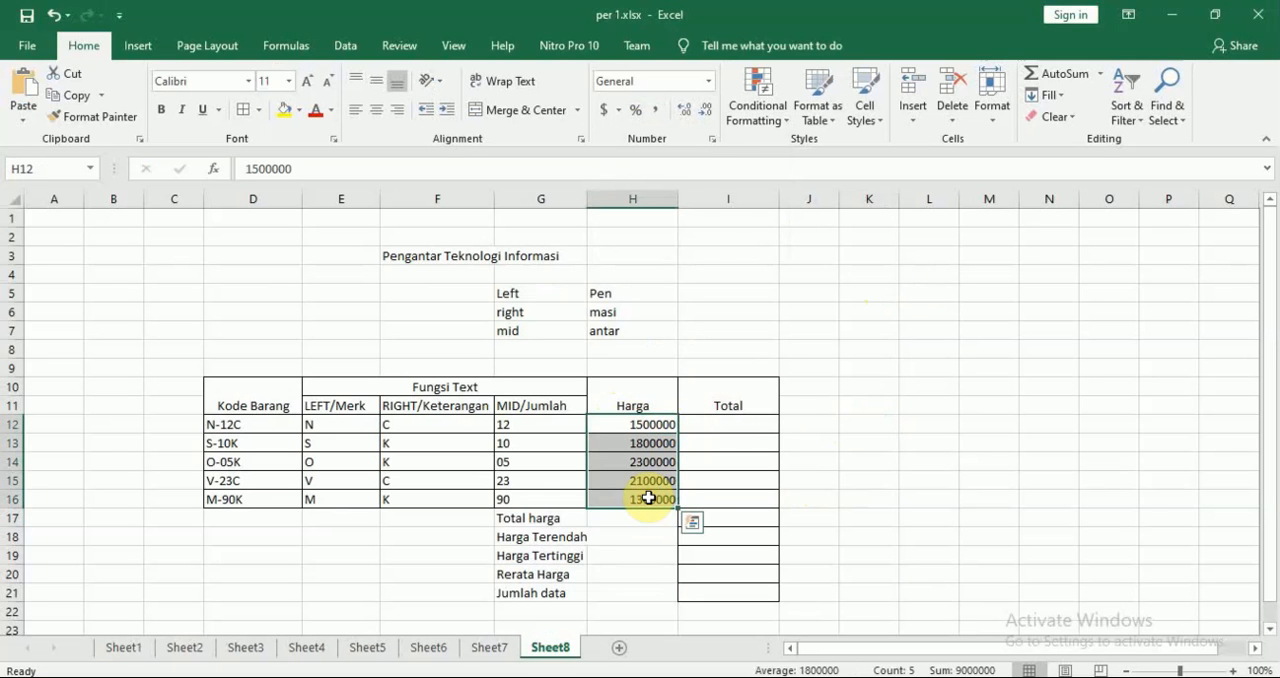
{"action": "right_click", "coordinate": [676, 437]}
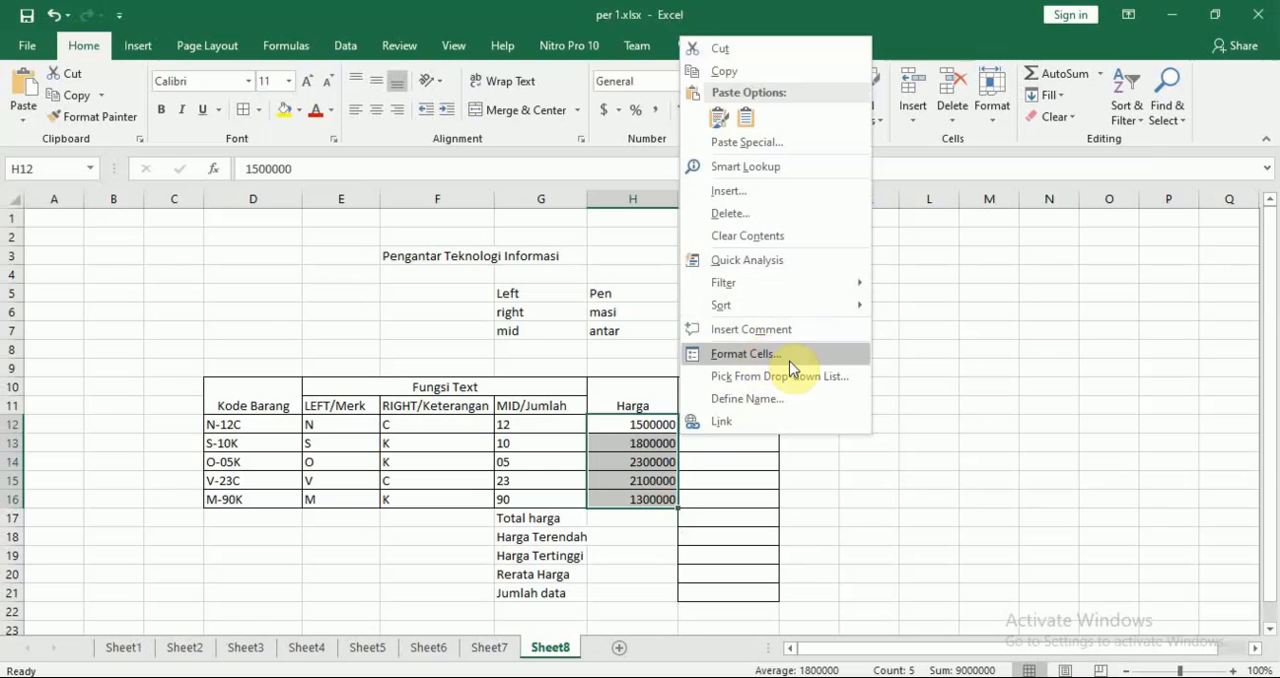
{"action": "left_click", "coordinate": [974, 383]}
{"action": "left_click", "coordinate": [959, 460]}
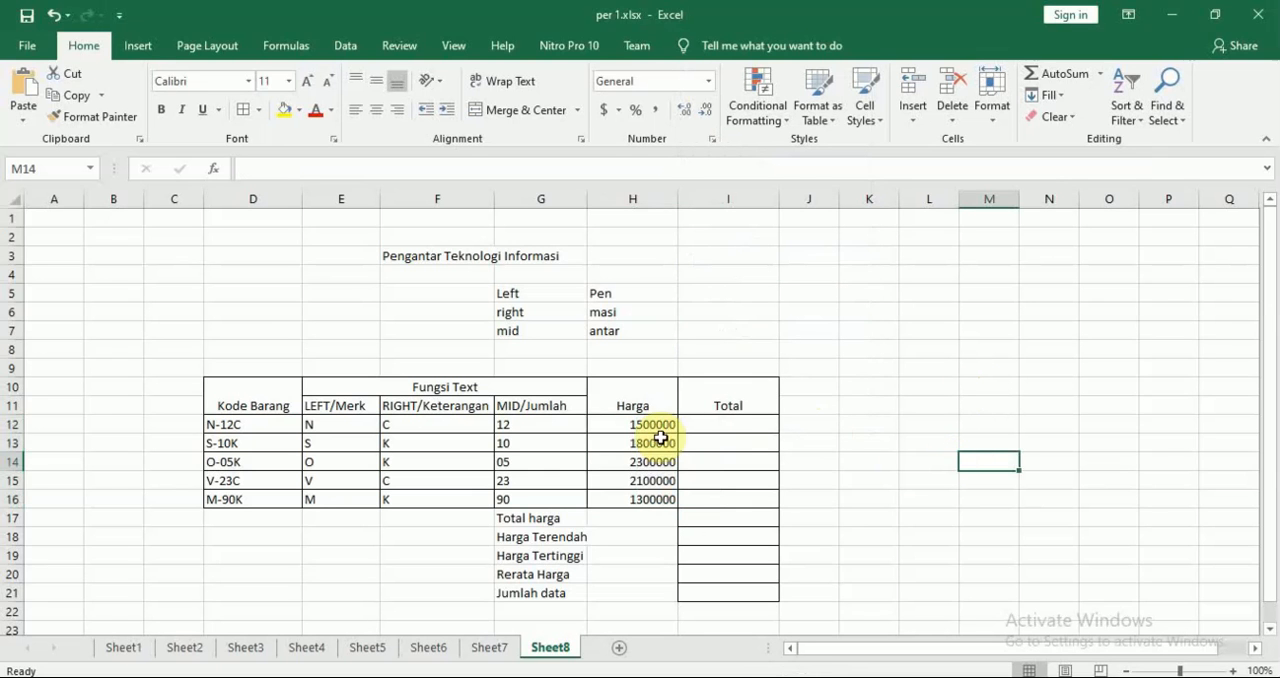
Open the cell formatting for the Harga values H12:H16 and choose the Currency category
{"action": "left_click_drag", "start_coordinate": [634, 423], "coordinate": [646, 495]}
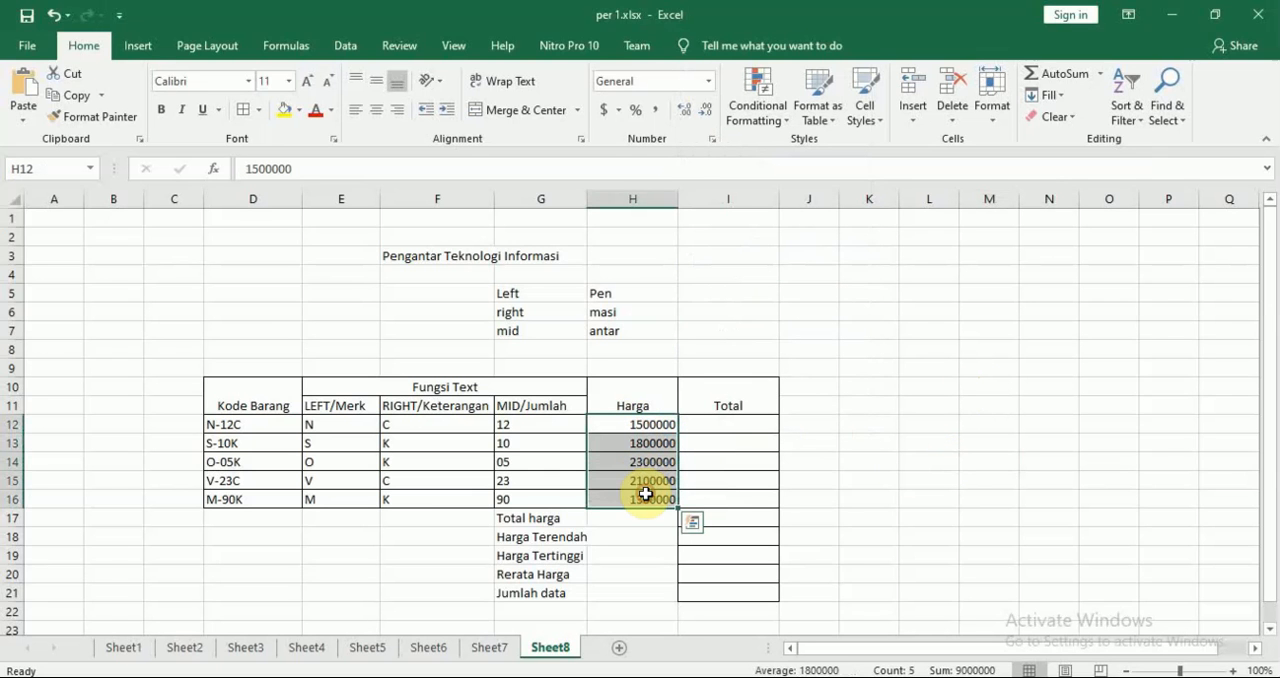
{"action": "right_click", "coordinate": [646, 494]}
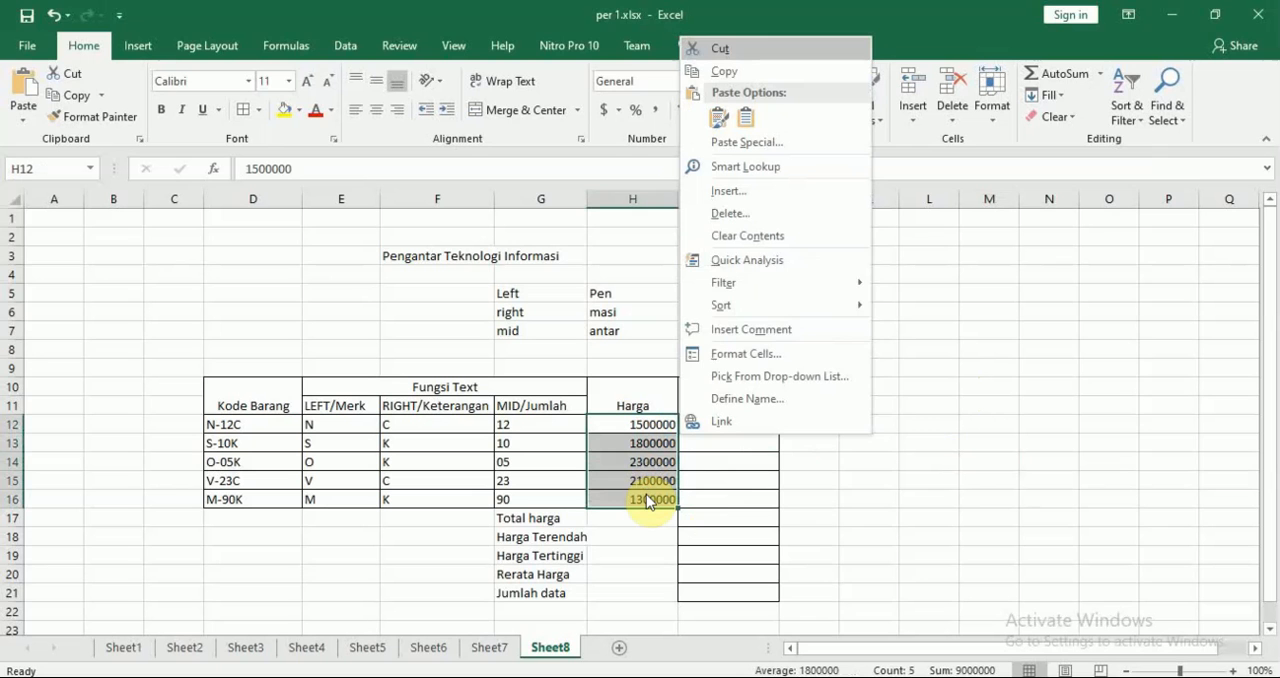
{"action": "left_click", "coordinate": [783, 355]}
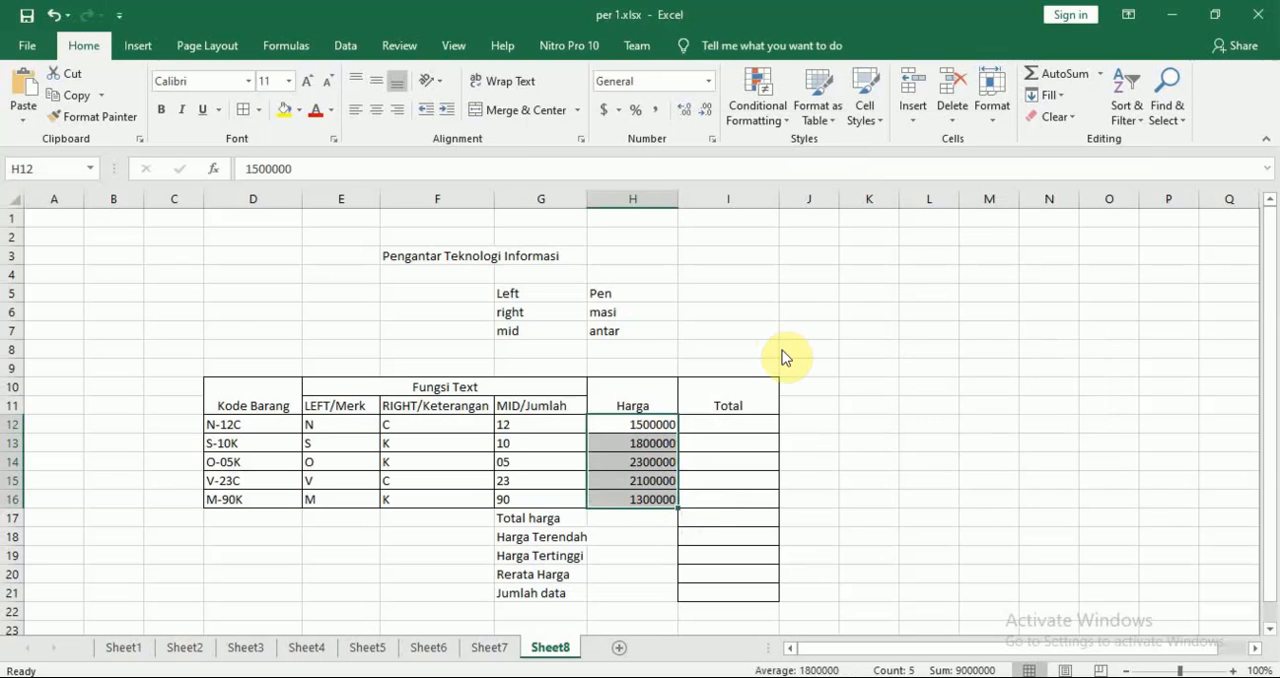
{"action": "left_click_drag", "start_coordinate": [741, 131], "coordinate": [711, 127]}
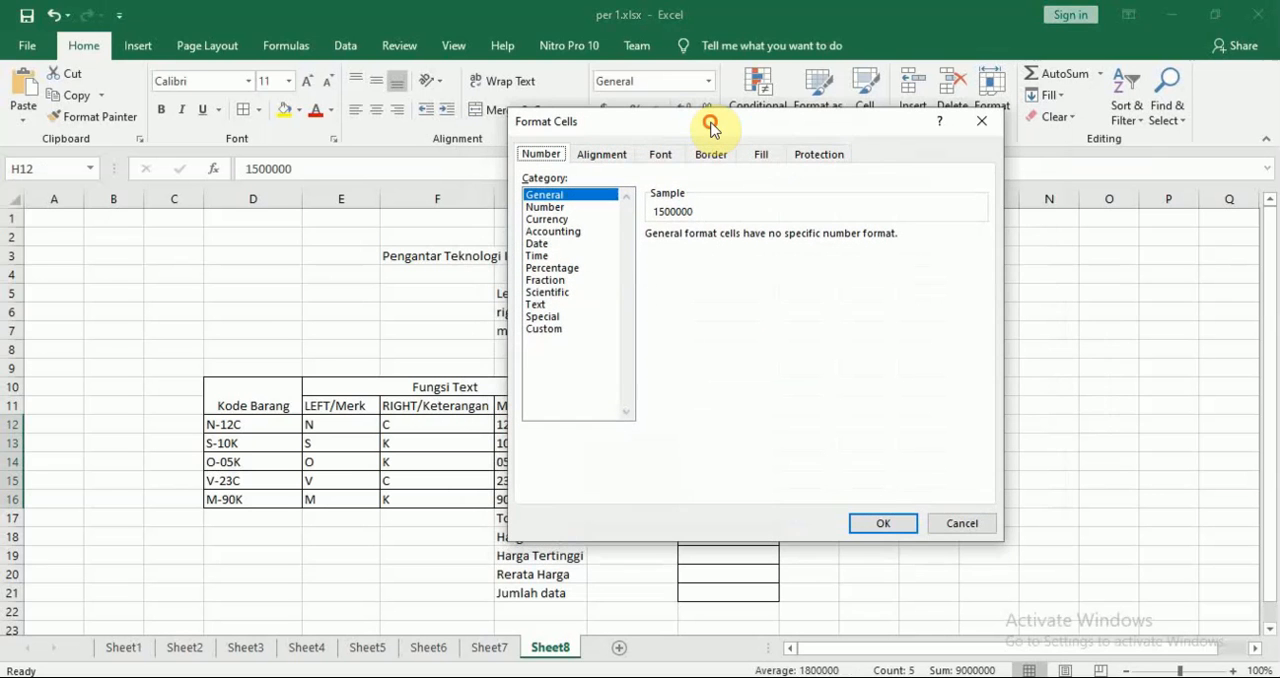
{"action": "left_click", "coordinate": [548, 207]}
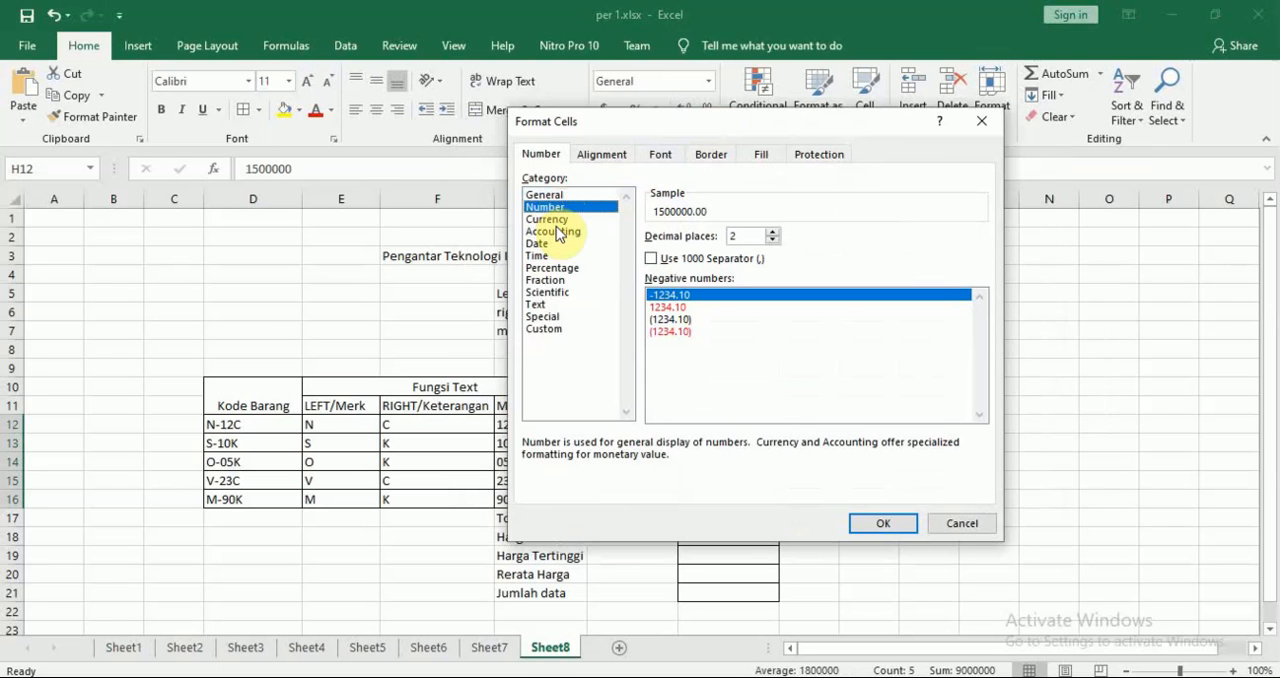
{"action": "left_click", "coordinate": [554, 220]}
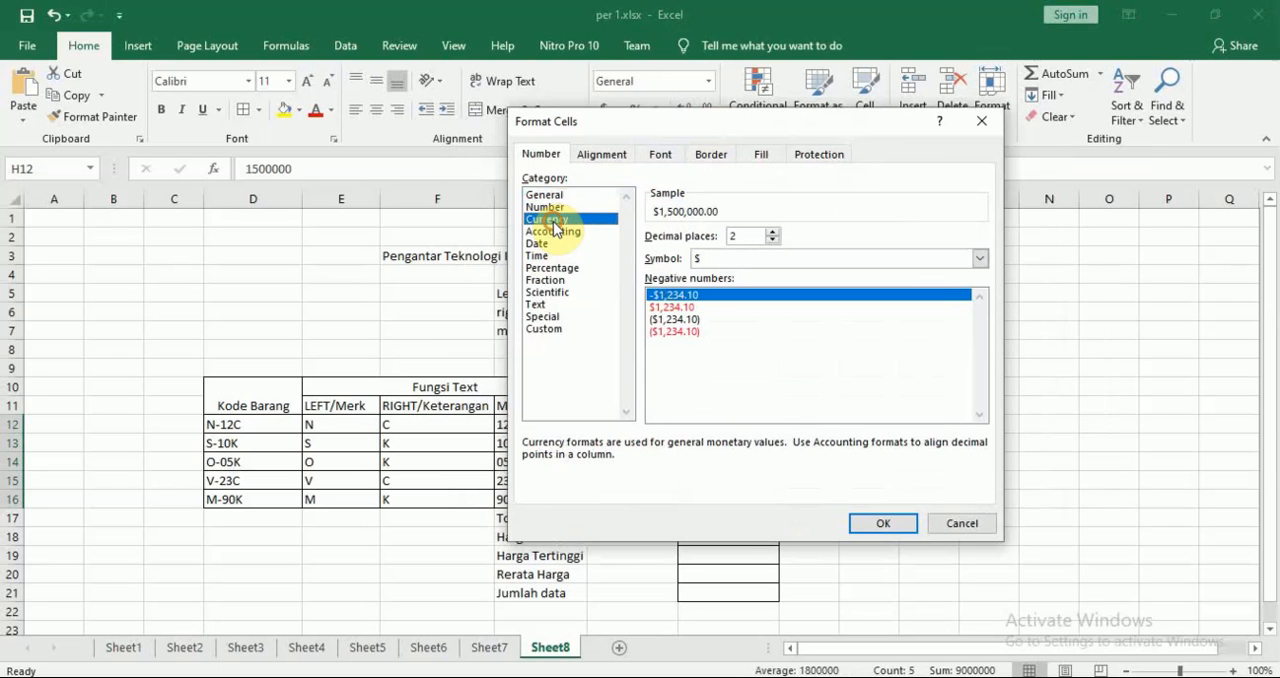
Set the currency symbol to Rp Indonesian with 0 decimal places and apply the format to the Harga values
{"action": "left_click", "coordinate": [728, 260]}
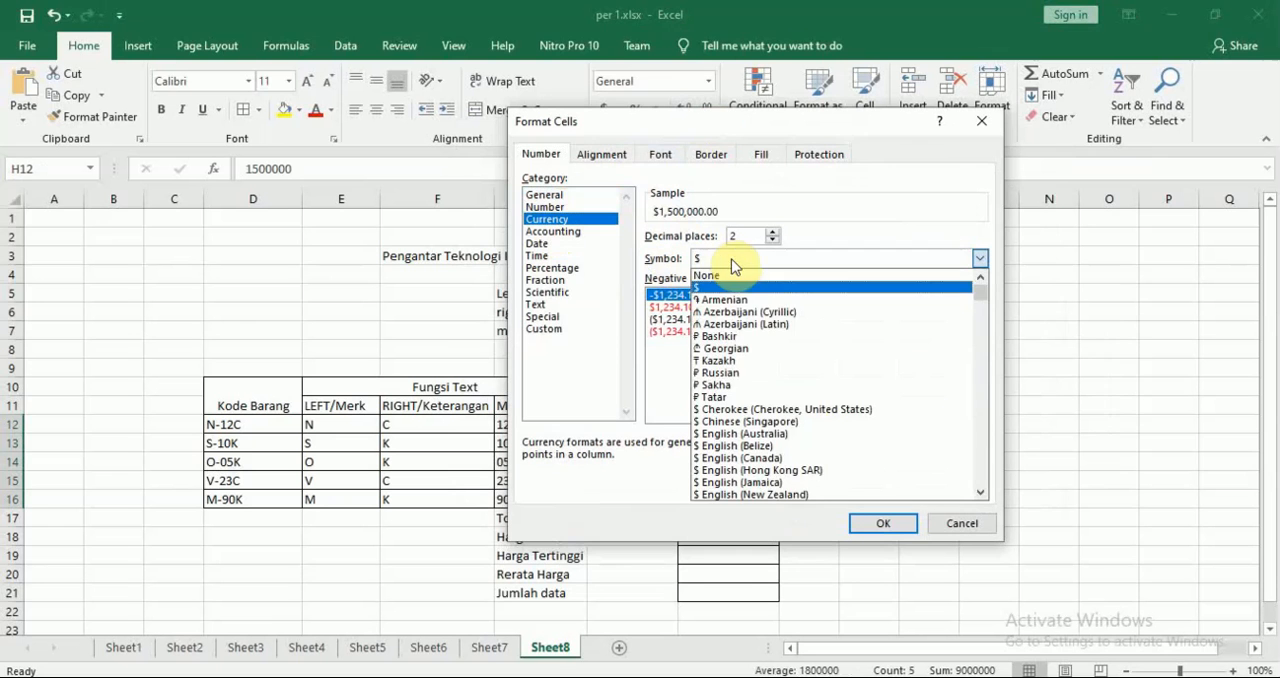
{"action": "left_click_drag", "start_coordinate": [982, 294], "coordinate": [984, 385]}
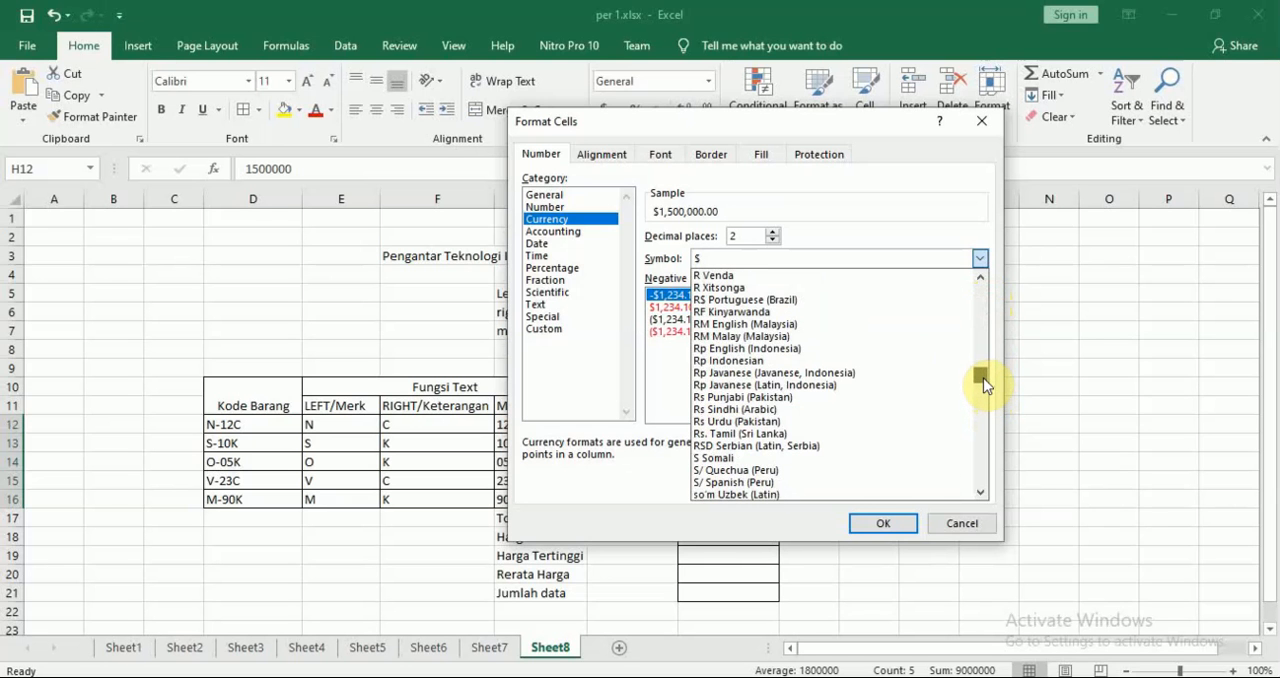
{"action": "left_click", "coordinate": [885, 361]}
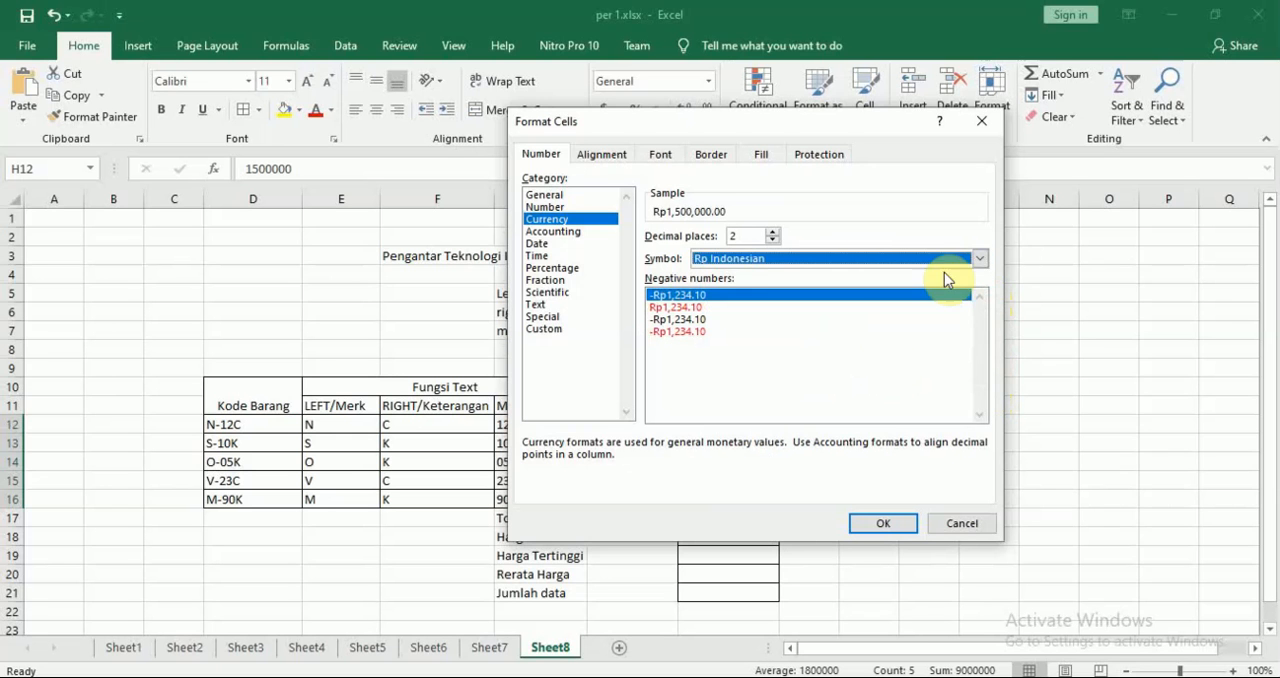
{"action": "left_click", "coordinate": [800, 258]}
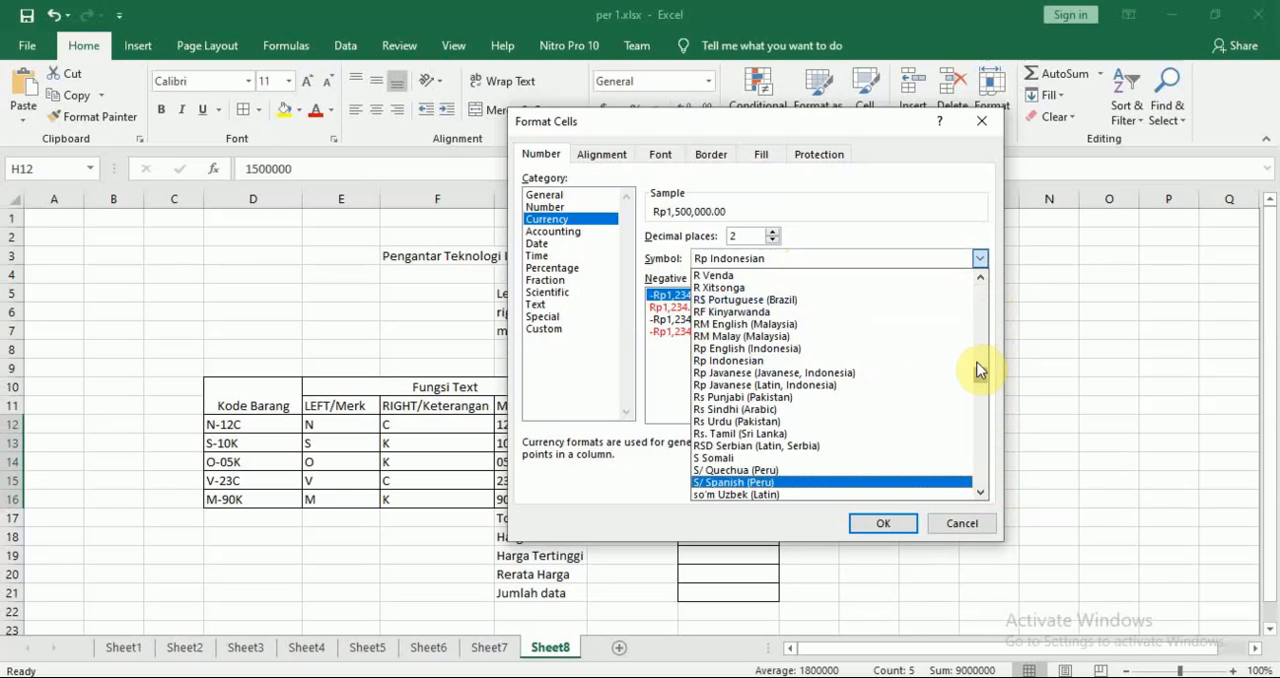
{"action": "left_click", "coordinate": [866, 364]}
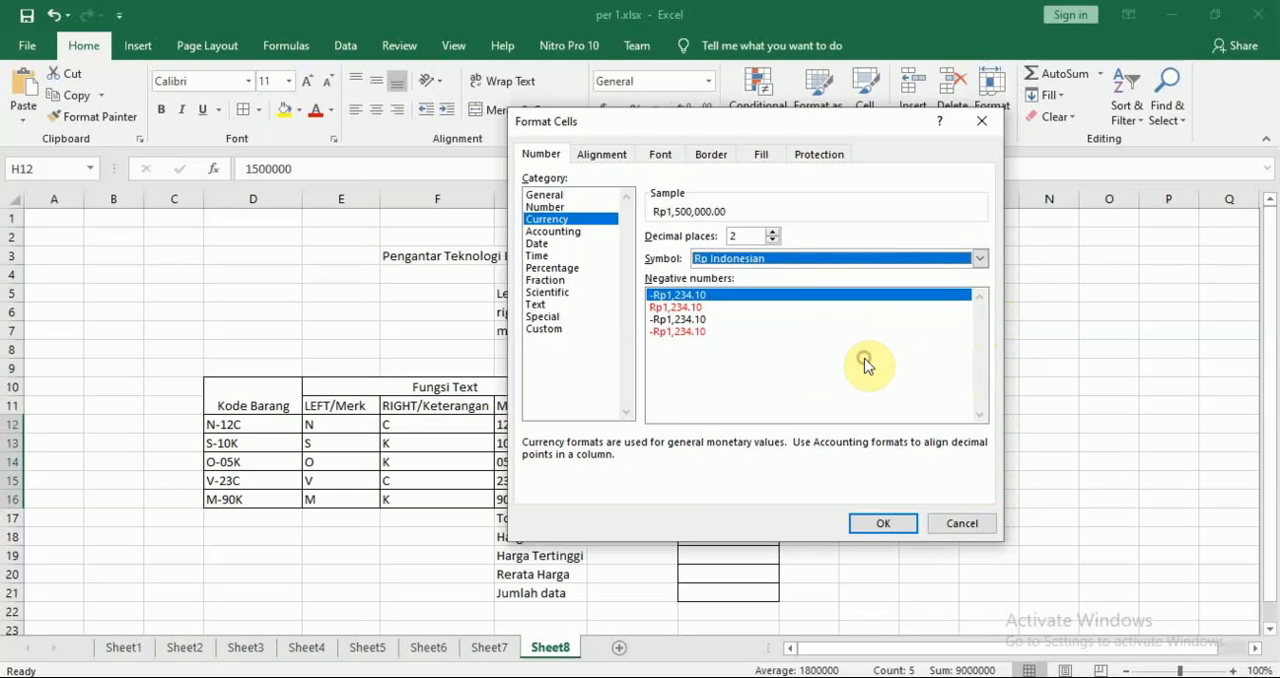
{"action": "left_click", "coordinate": [772, 242]}
{"action": "left_click", "coordinate": [772, 242]}
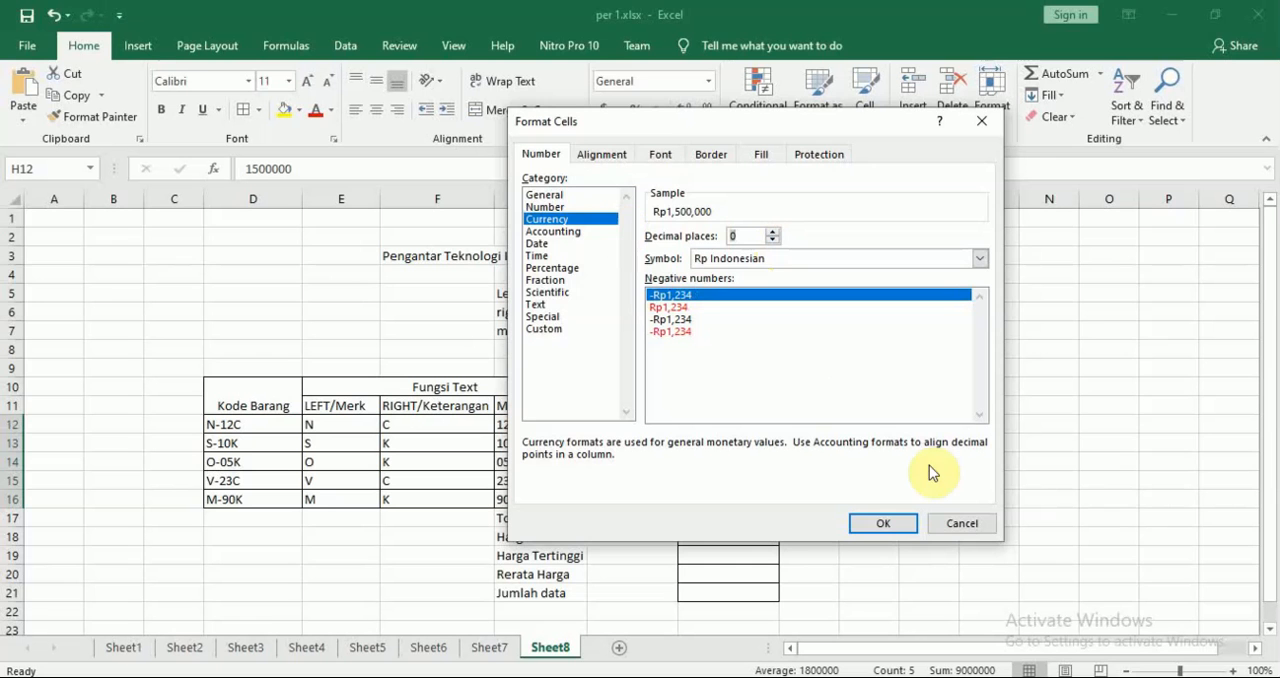
{"action": "left_click", "coordinate": [884, 523]}
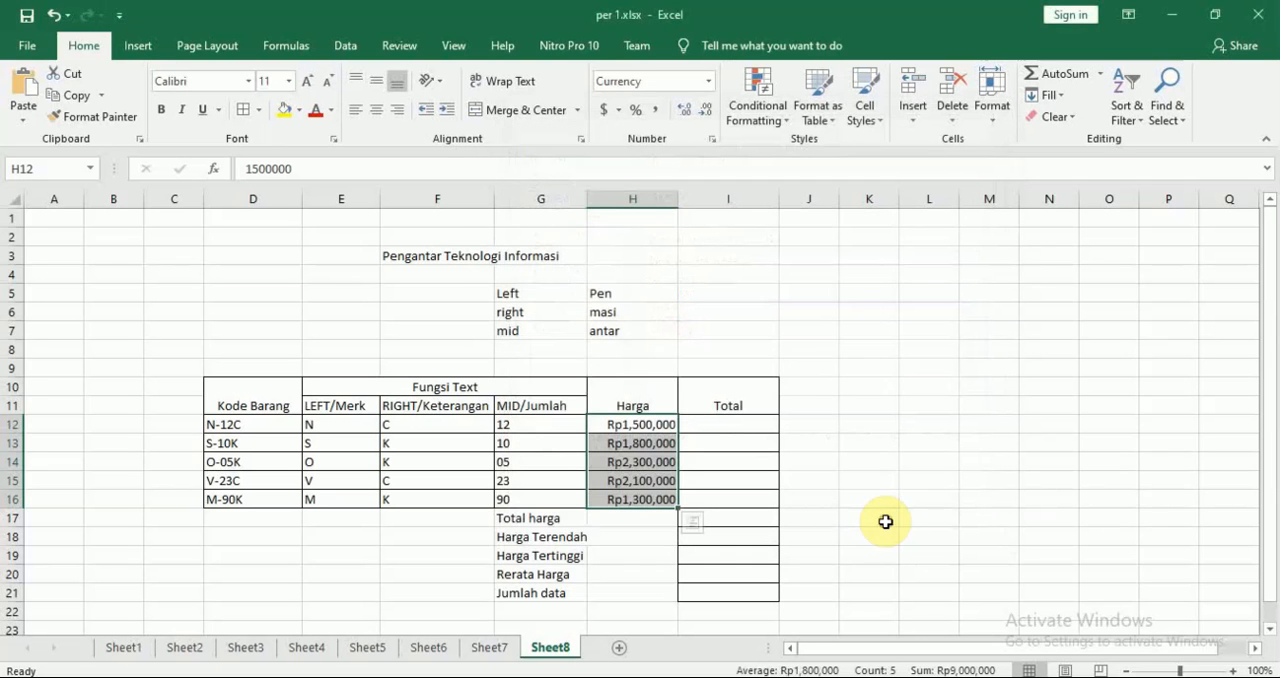
{"action": "left_click", "coordinate": [930, 479]}
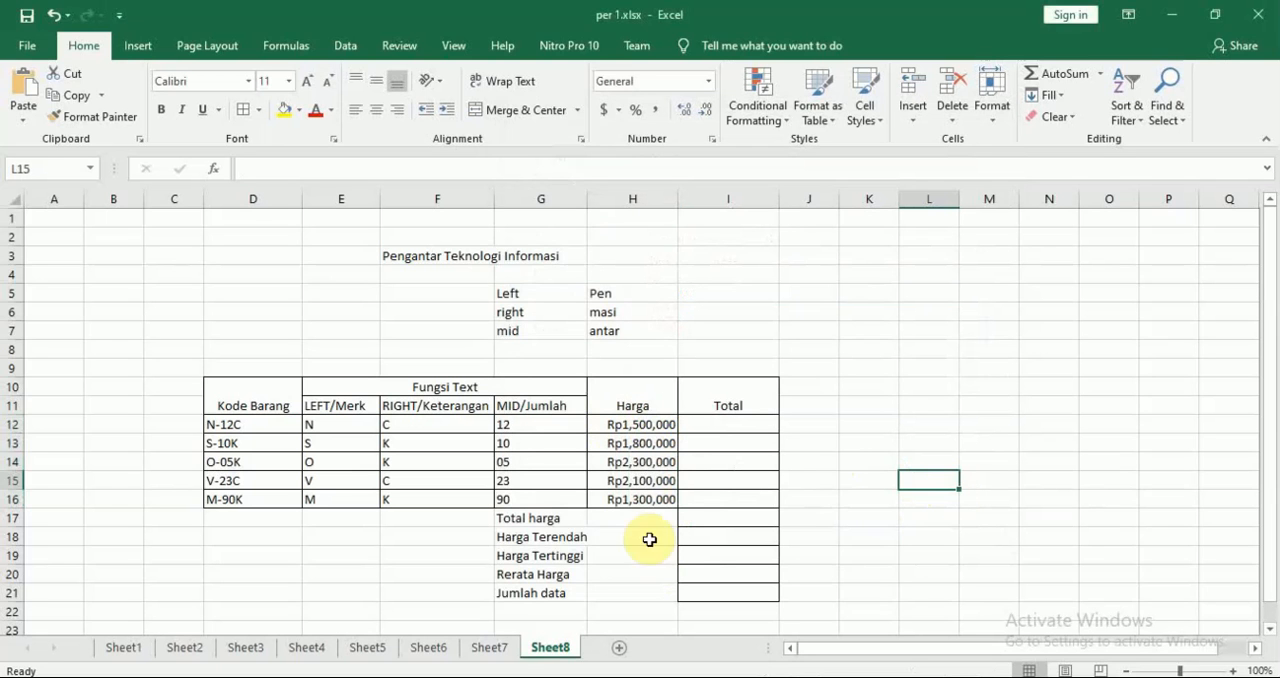
Switch to Nitro Pro, check the module's rules and formula for calculating Total, and return to Excel
{"action": "left_click", "coordinate": [732, 428]}
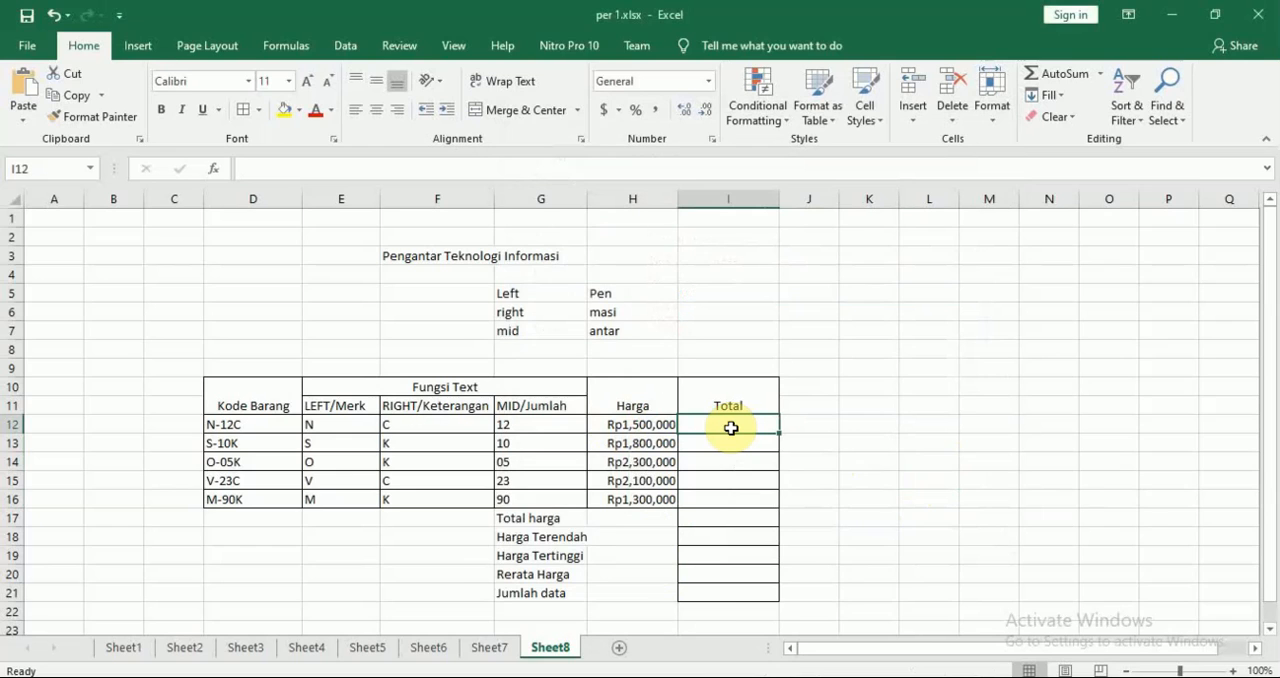
{"action": "key", "text": "alt+Tab"}
{"action": "scroll", "coordinate": [736, 436], "scroll_direction": "down", "scroll_amount": 1}
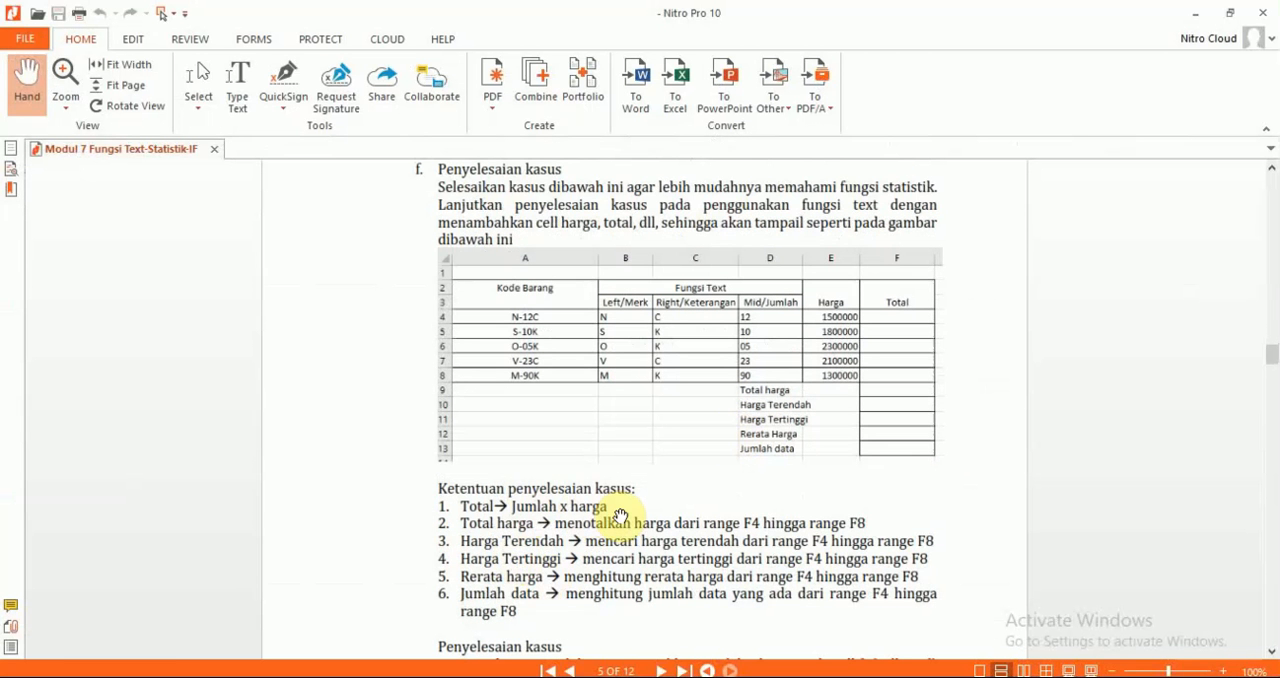
{"action": "scroll", "coordinate": [620, 516], "scroll_direction": "down", "scroll_amount": 6}
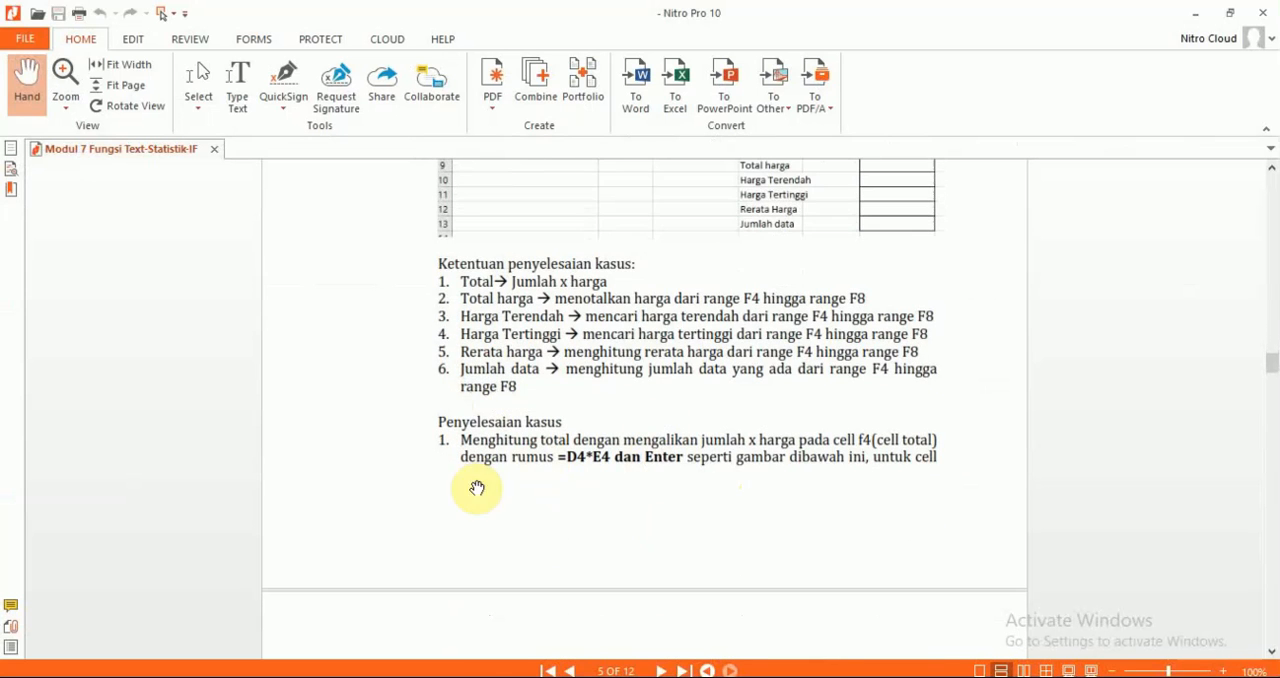
{"action": "scroll", "coordinate": [595, 595], "scroll_direction": "up", "scroll_amount": 4}
{"action": "scroll", "coordinate": [595, 597], "scroll_direction": "up", "scroll_amount": 4}
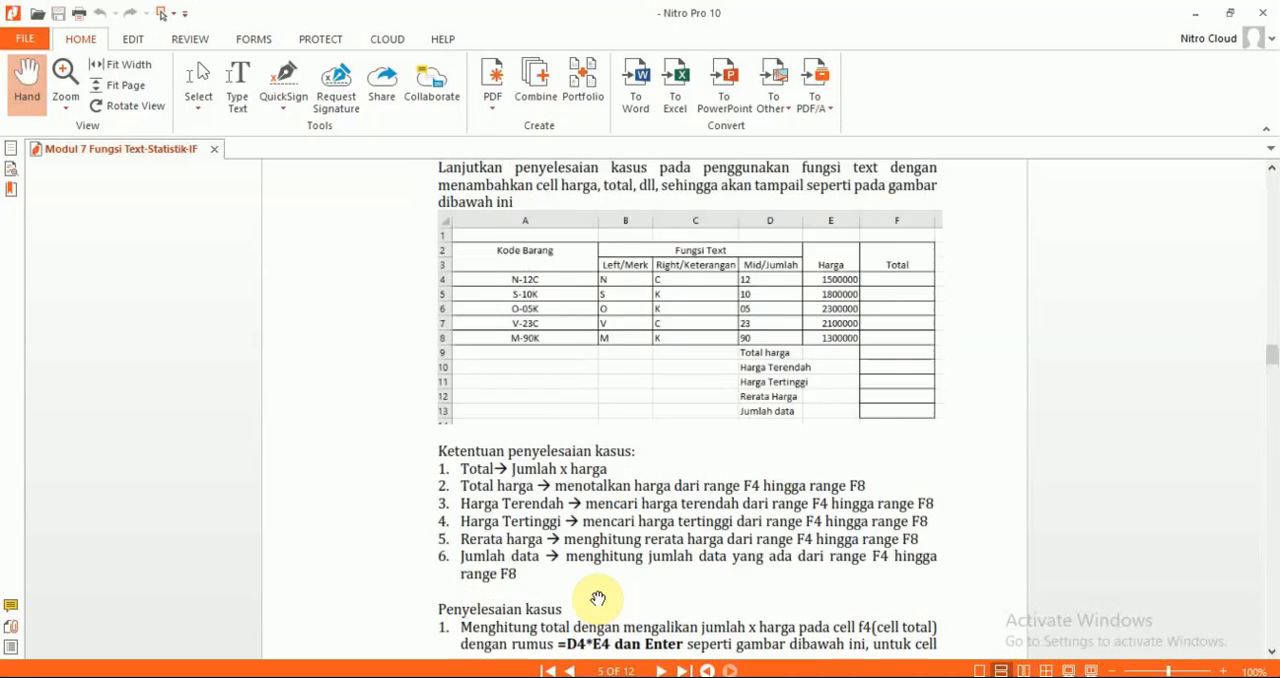
{"action": "key", "text": "alt+Tab"}
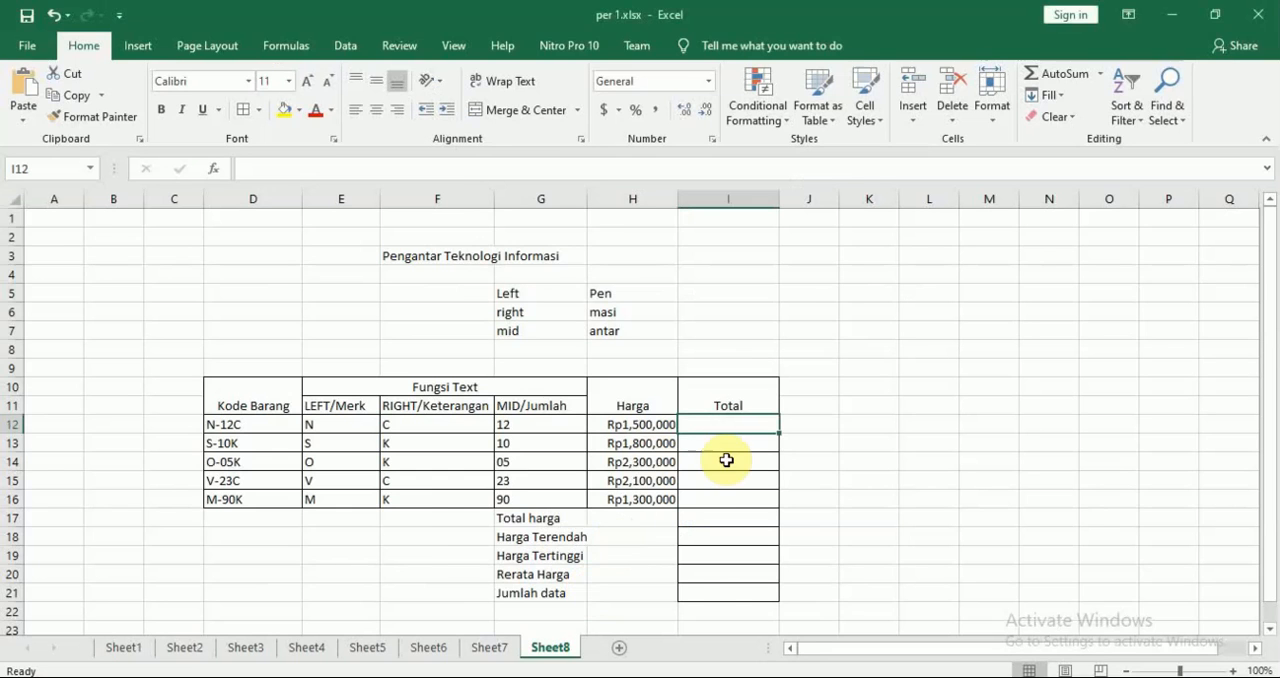
{"action": "key", "text": "alt+Tab"}
{"action": "key", "text": "alt+Tab"}
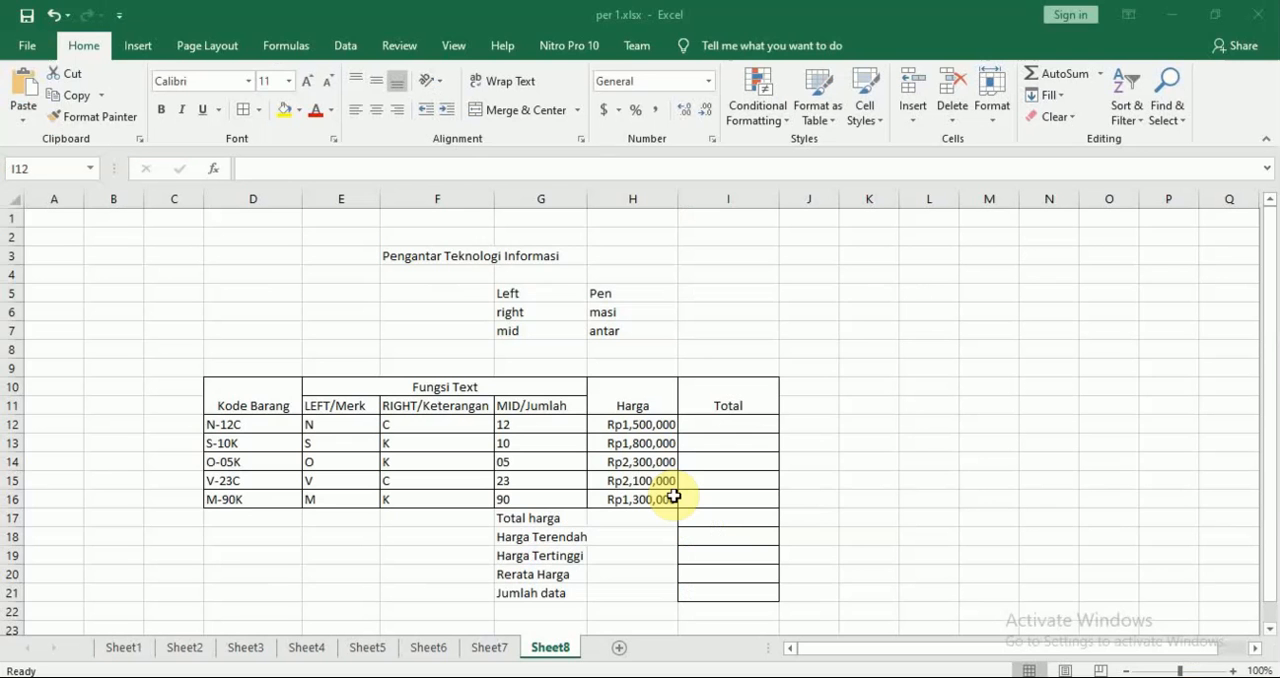
Enter the formula =G12*H12 in Total cell I12 to multiply the quantity by the price
{"action": "left_click", "coordinate": [737, 418]}
{"action": "type", "text": "="}
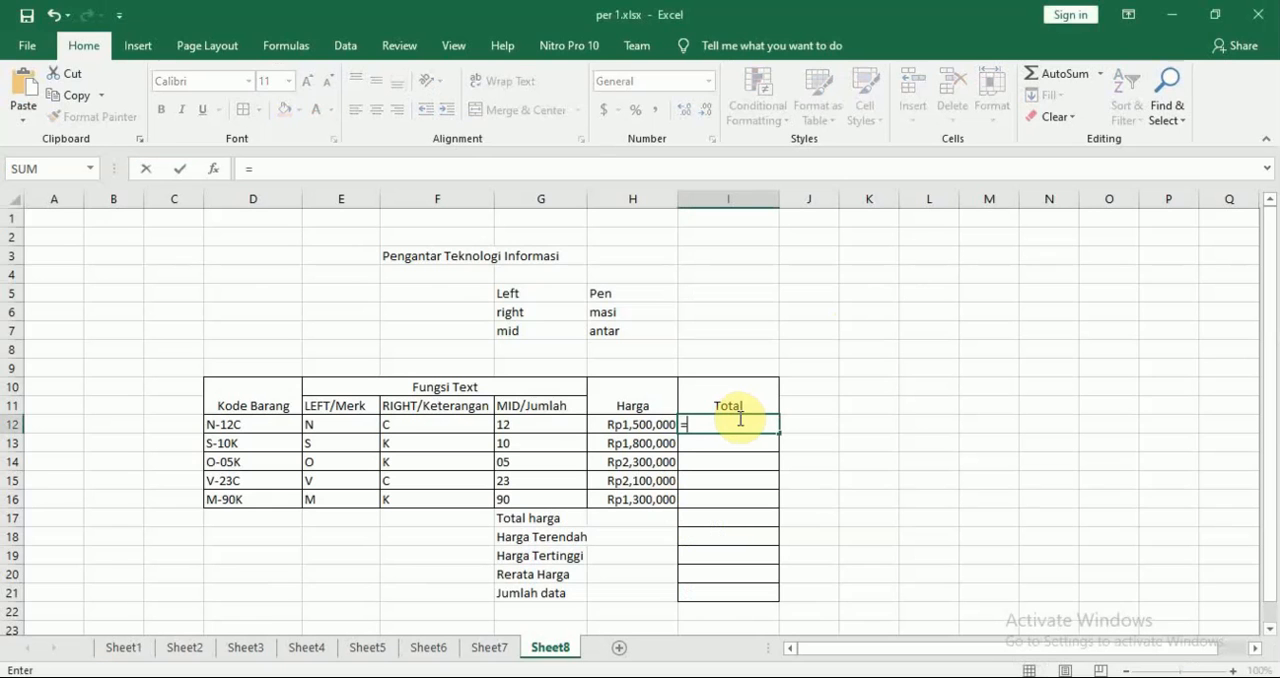
{"action": "left_click", "coordinate": [557, 424]}
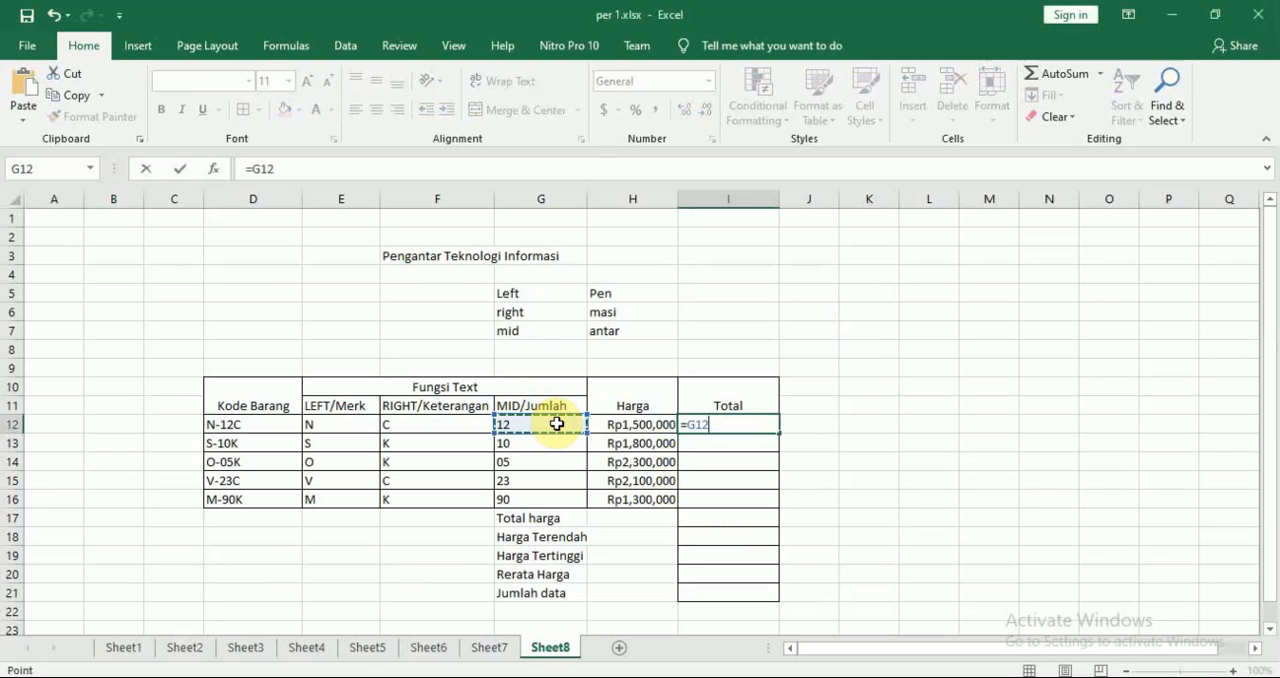
{"action": "type", "text": "*"}
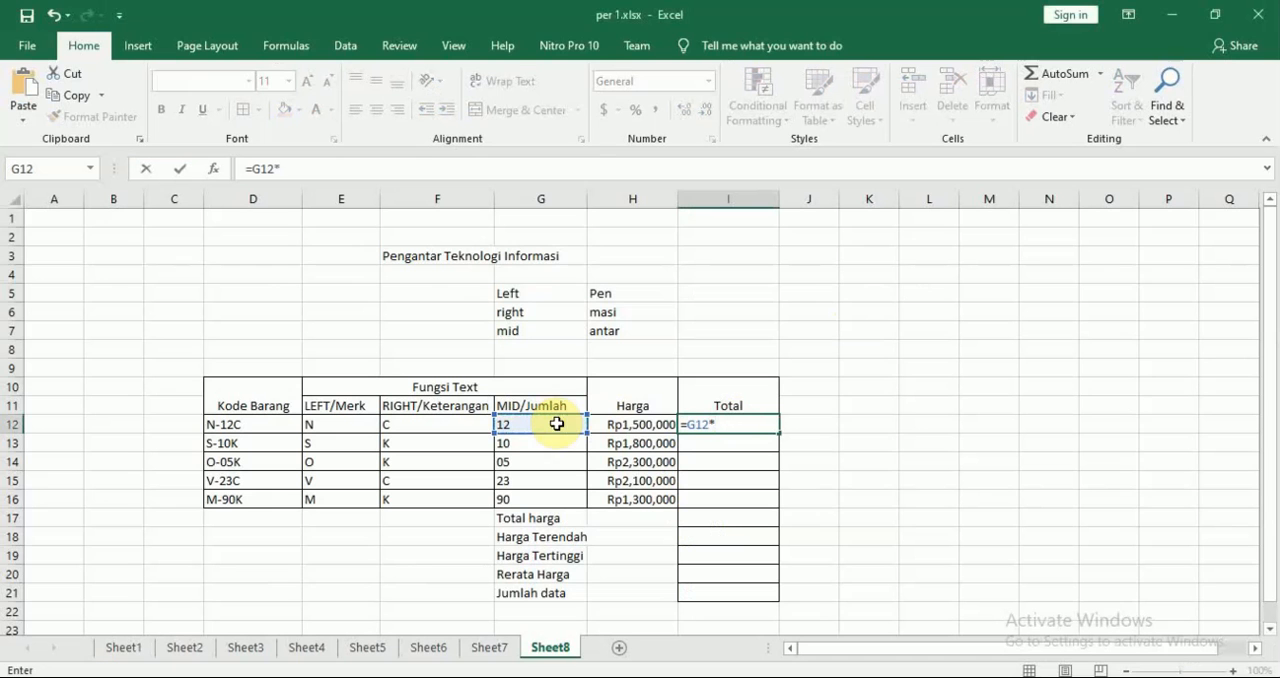
{"action": "left_click", "coordinate": [636, 424]}
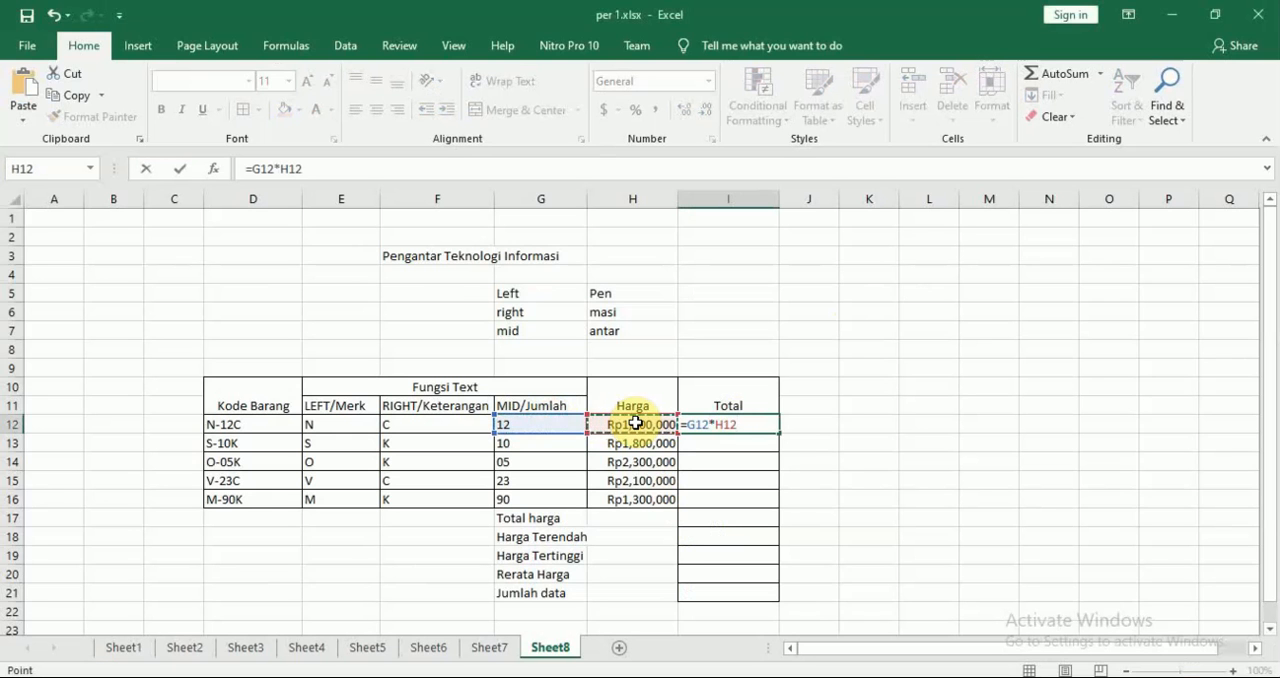
{"action": "key", "text": "Return"}
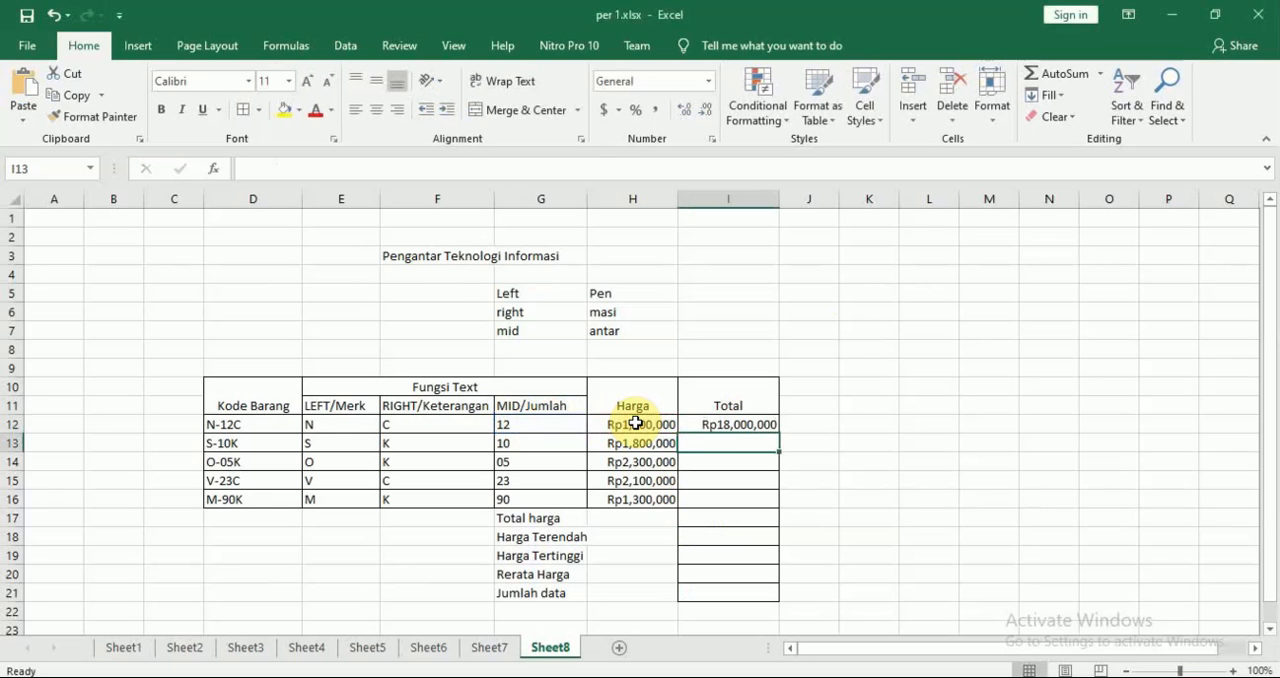
Fill the Total formula from I12 down to I16
{"action": "left_click", "coordinate": [760, 424]}
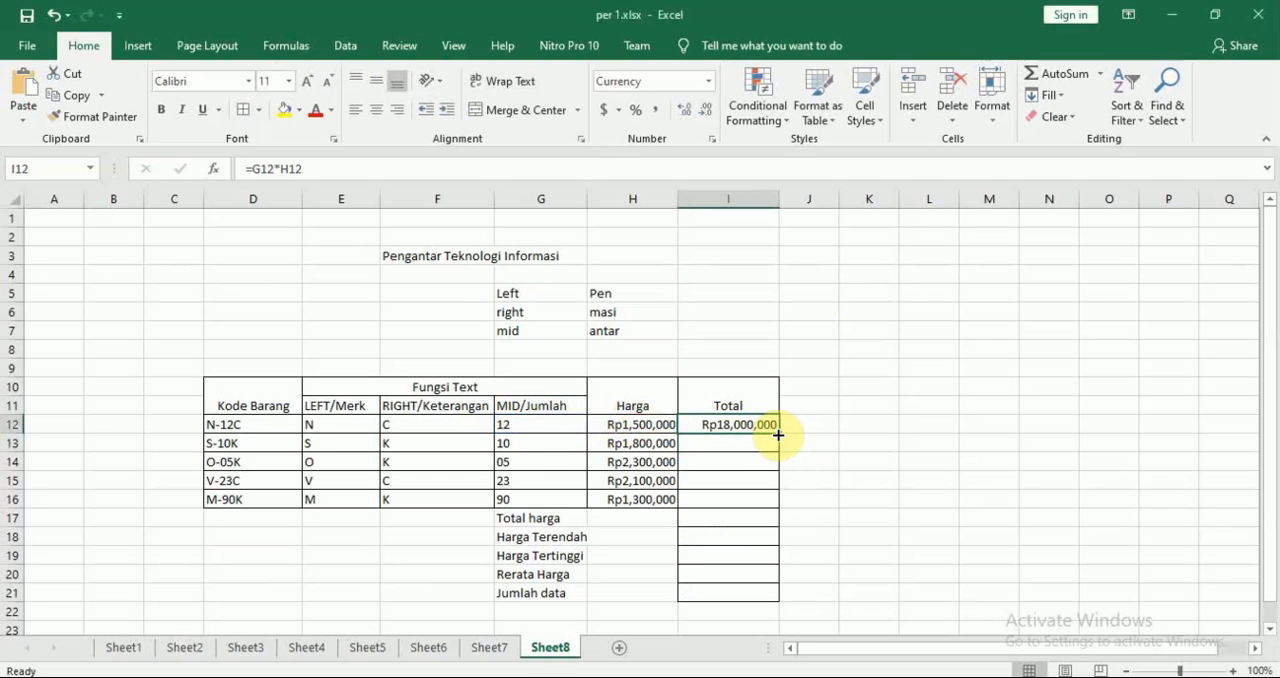
{"action": "left_click_drag", "start_coordinate": [778, 435], "coordinate": [779, 503]}
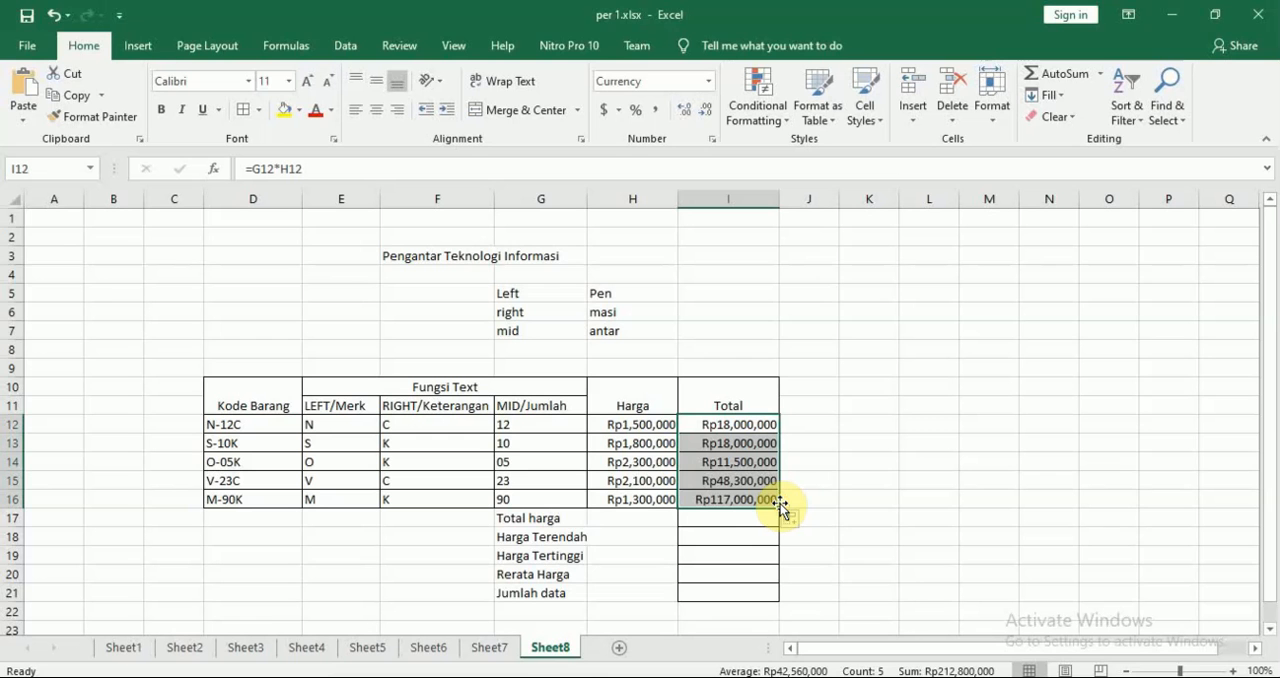
{"action": "left_click", "coordinate": [863, 484]}
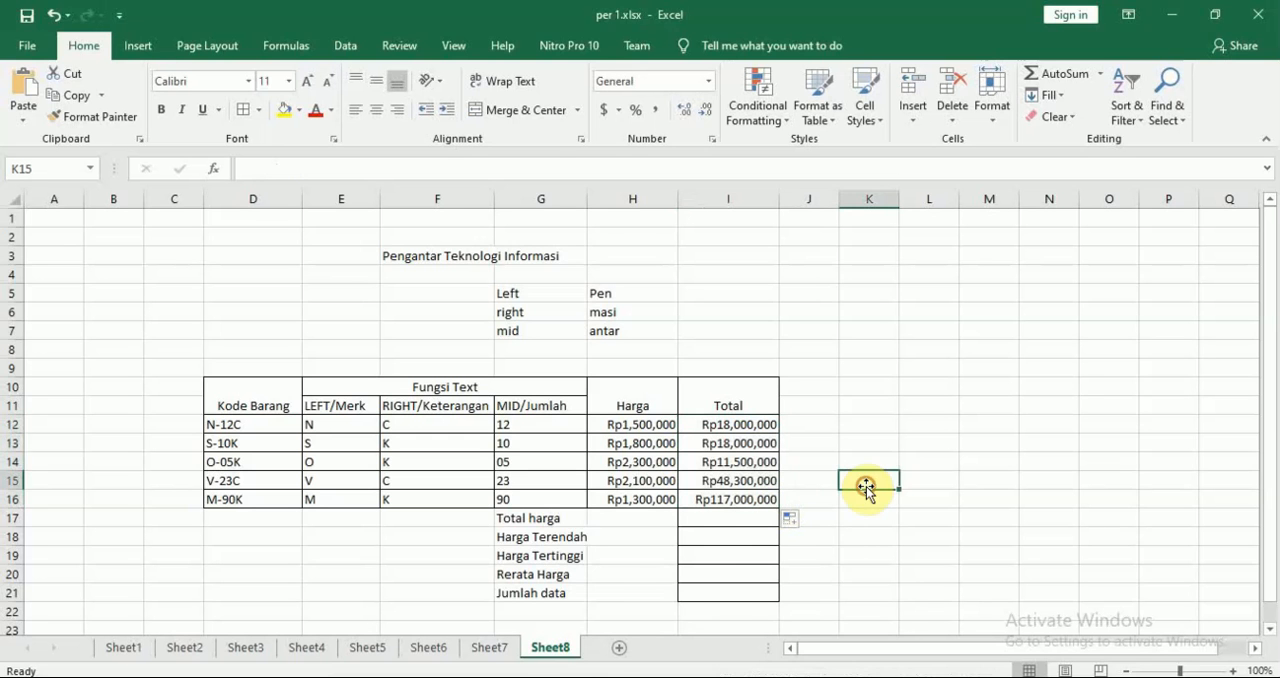
Check the module's Total harga rule in Nitro Pro against the Total values in I12:I16 of the Excel sheet
{"action": "key", "text": "alt+Tab"}
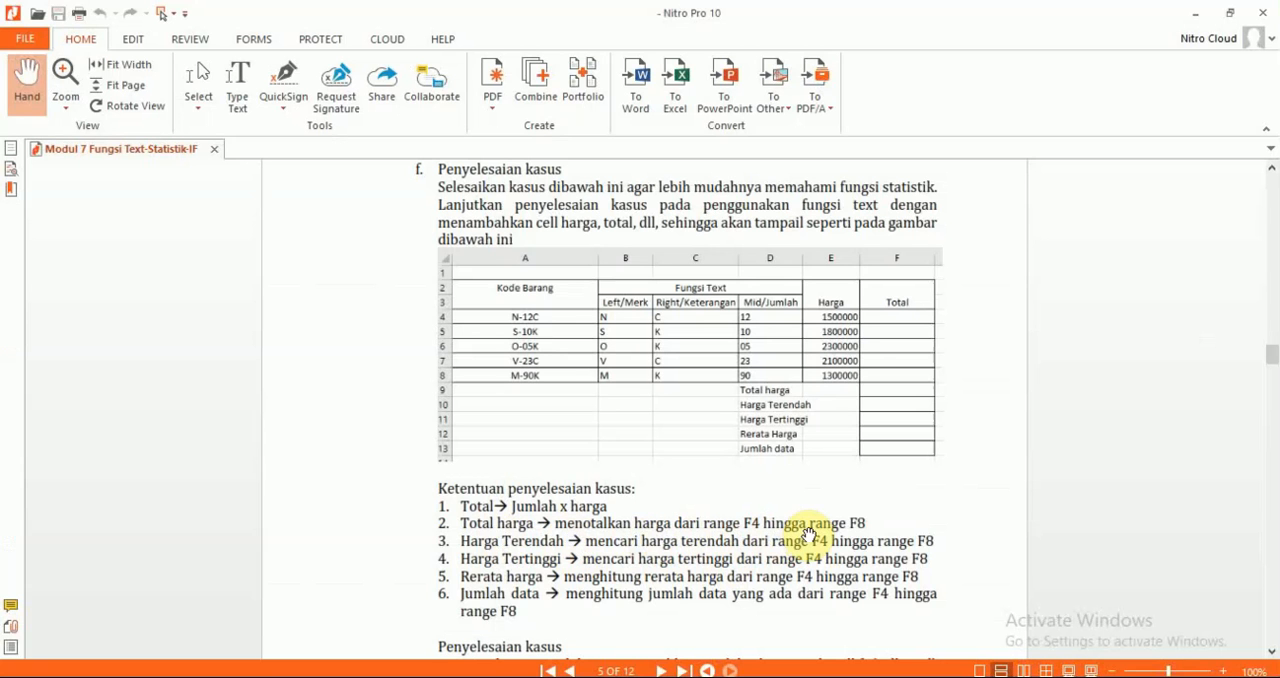
{"action": "key", "text": "alt+Tab"}
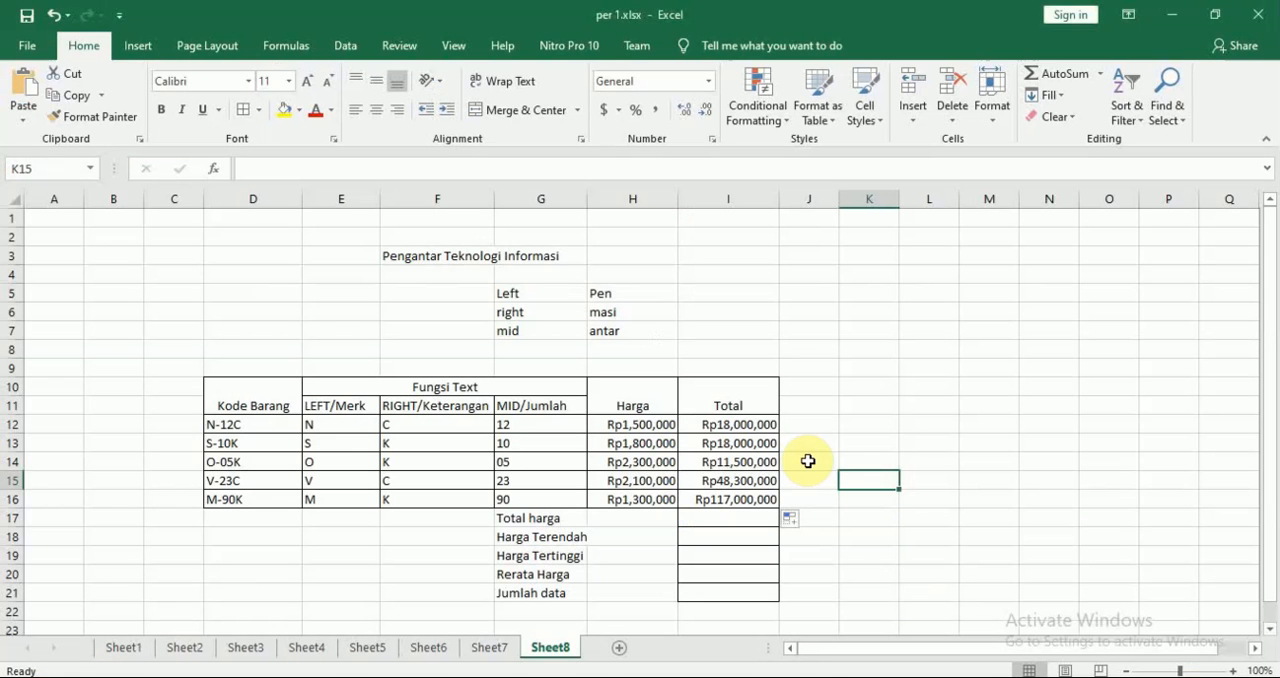
{"action": "left_click", "coordinate": [749, 428]}
{"action": "left_click_drag", "start_coordinate": [749, 428], "coordinate": [745, 495]}
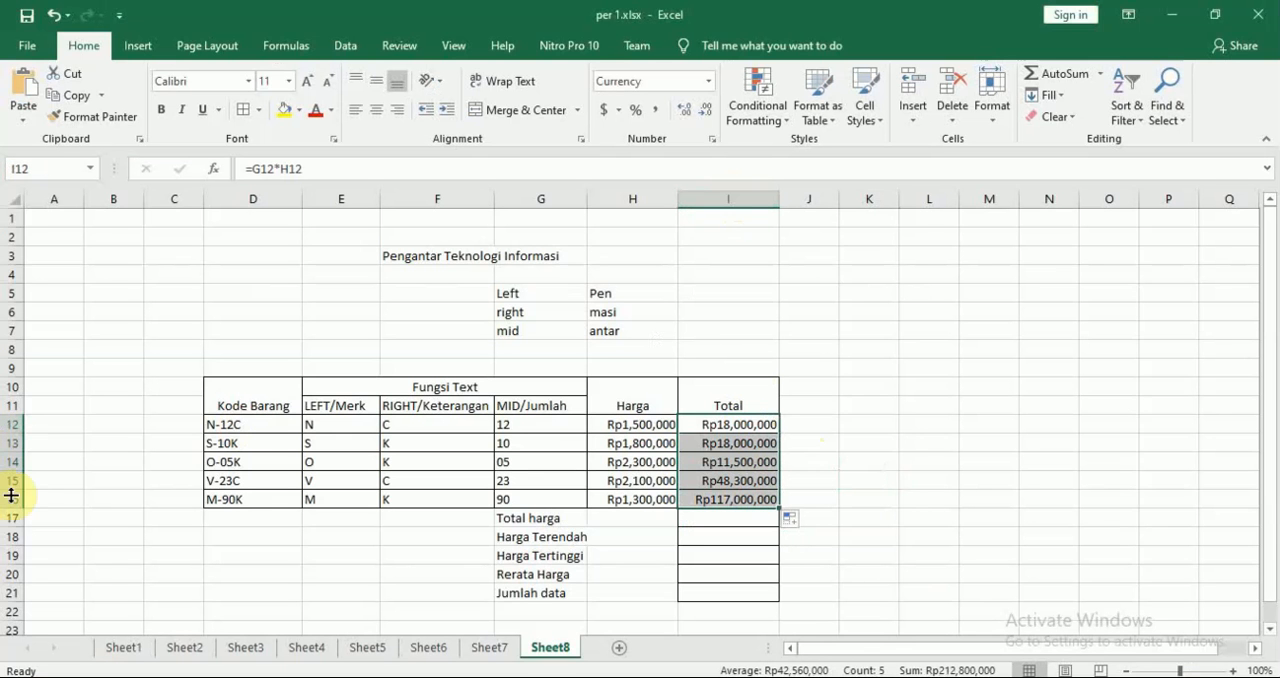
{"action": "key", "text": "alt+Tab"}
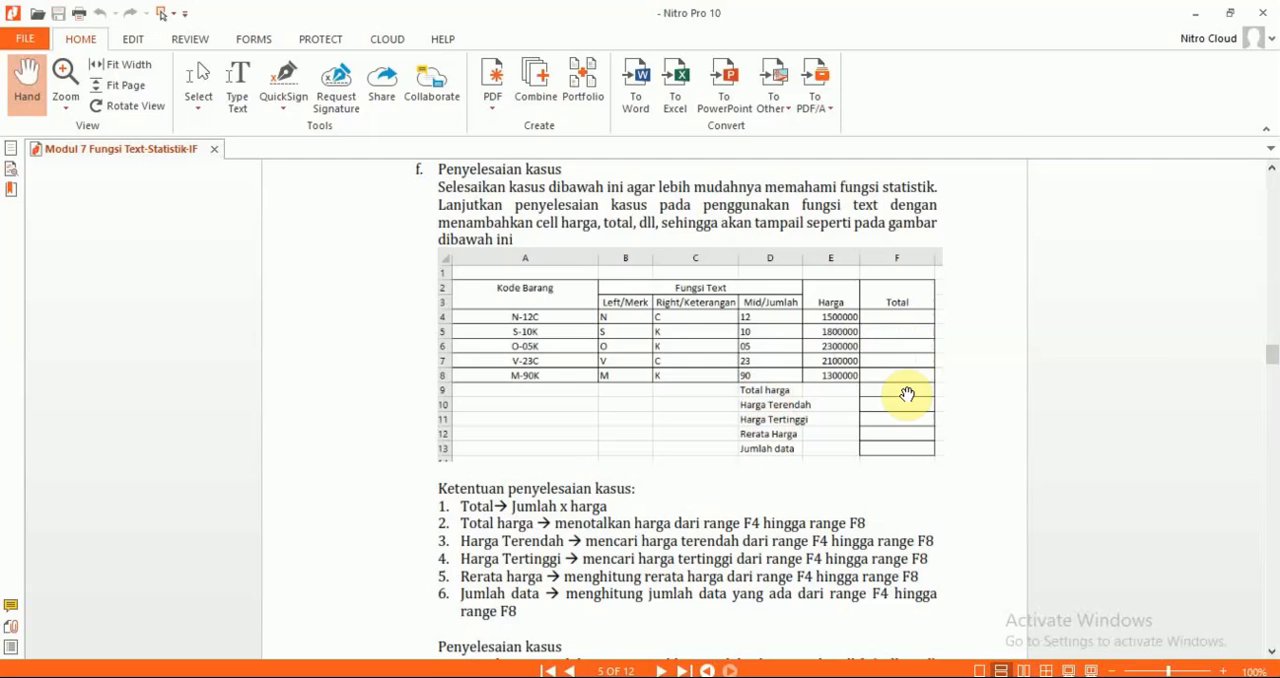
{"action": "key", "text": "alt+Tab"}
{"action": "left_click", "coordinate": [843, 463]}
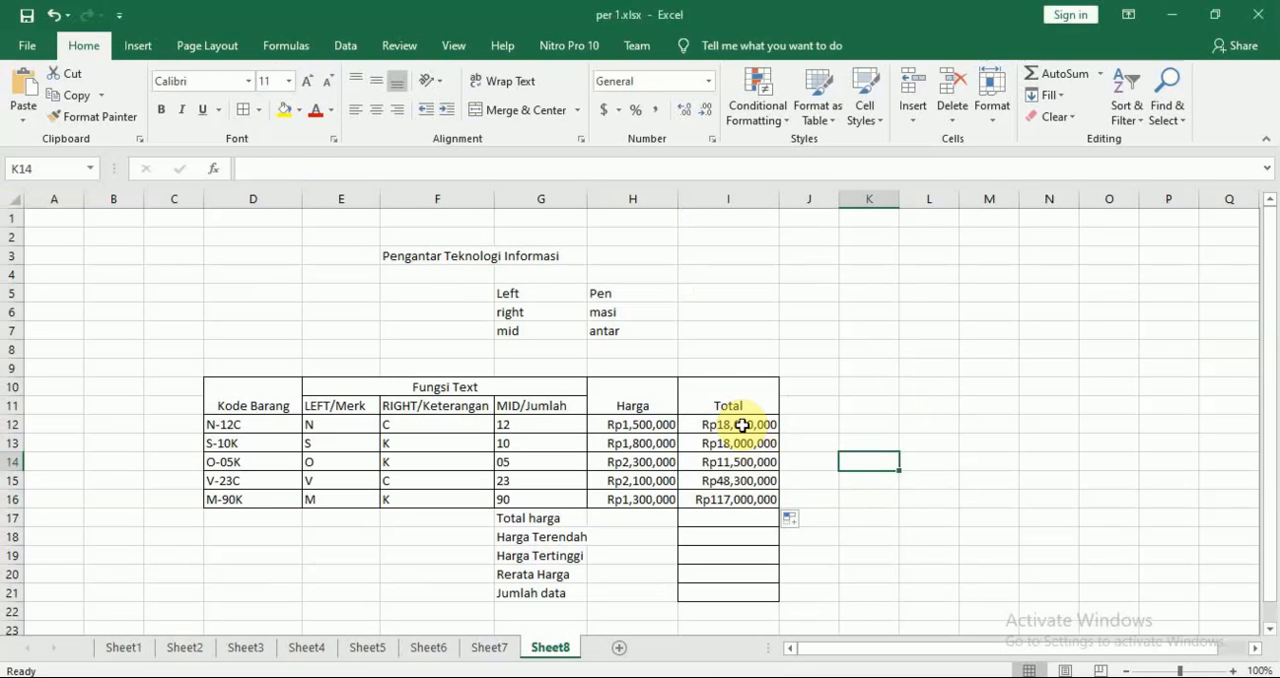
{"action": "left_click_drag", "start_coordinate": [740, 424], "coordinate": [752, 486]}
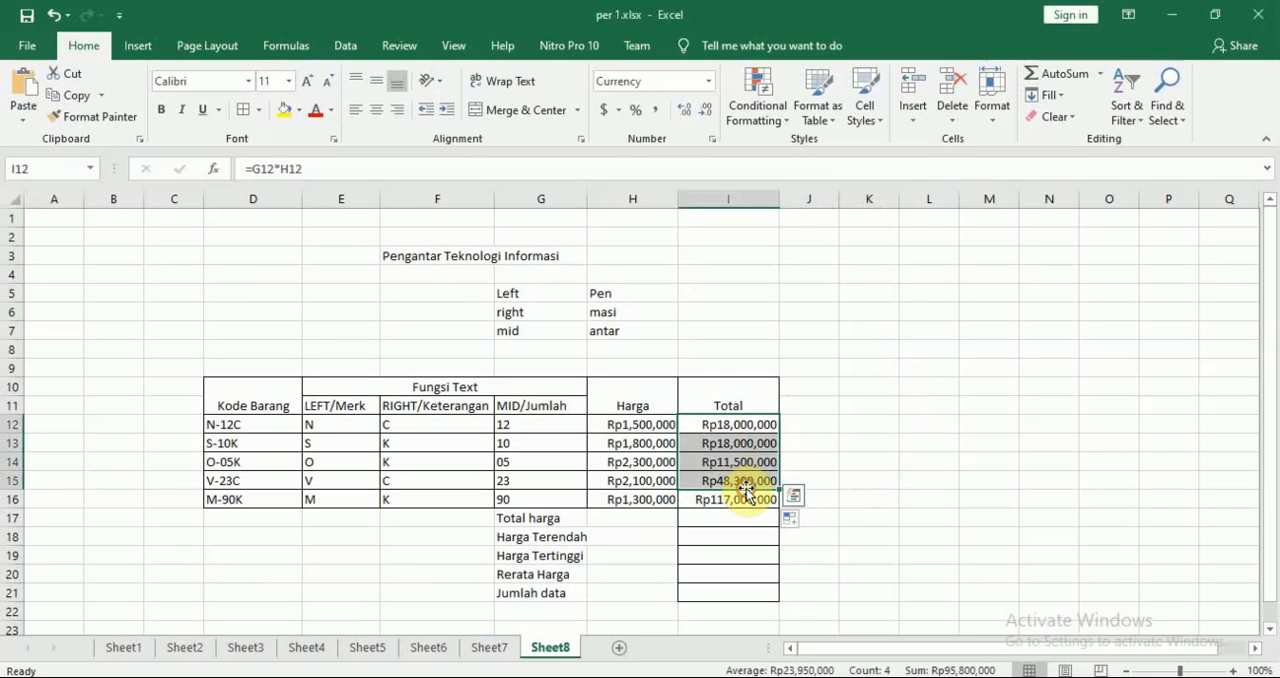
{"action": "left_click", "coordinate": [905, 482]}
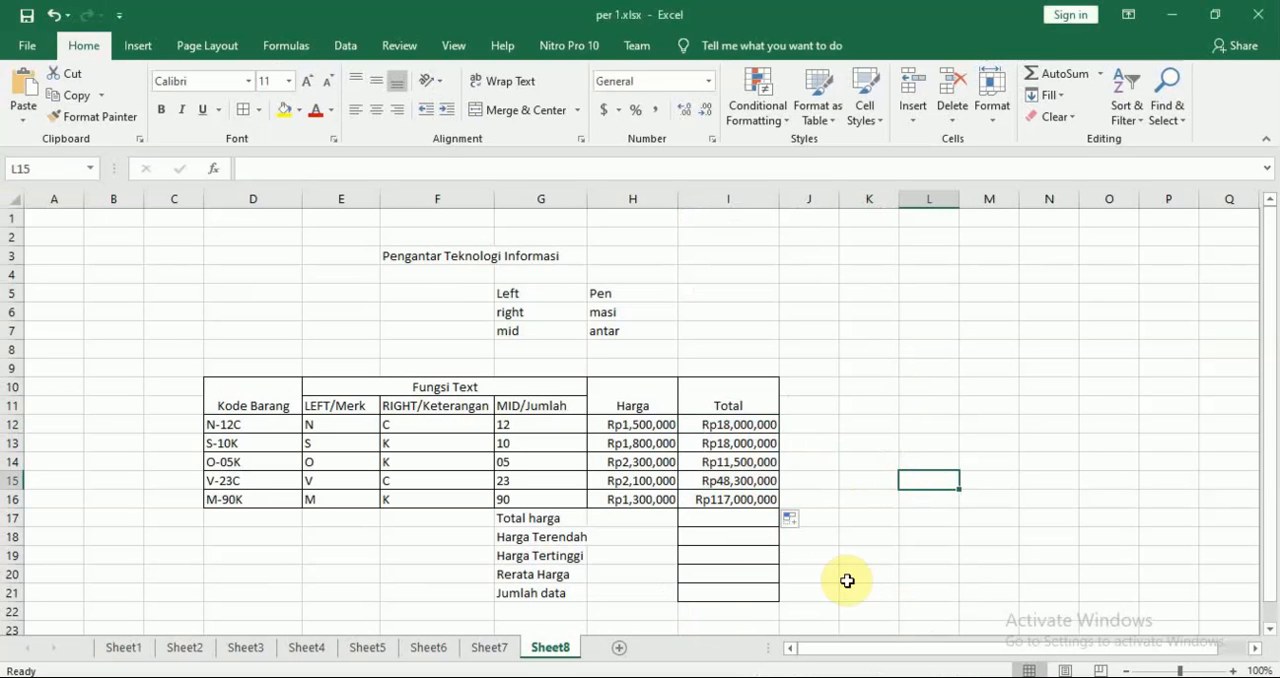
Enter the formula =SUM(I12:I16) in the Total harga cell I17 to add up the totals
{"action": "left_click", "coordinate": [753, 520]}
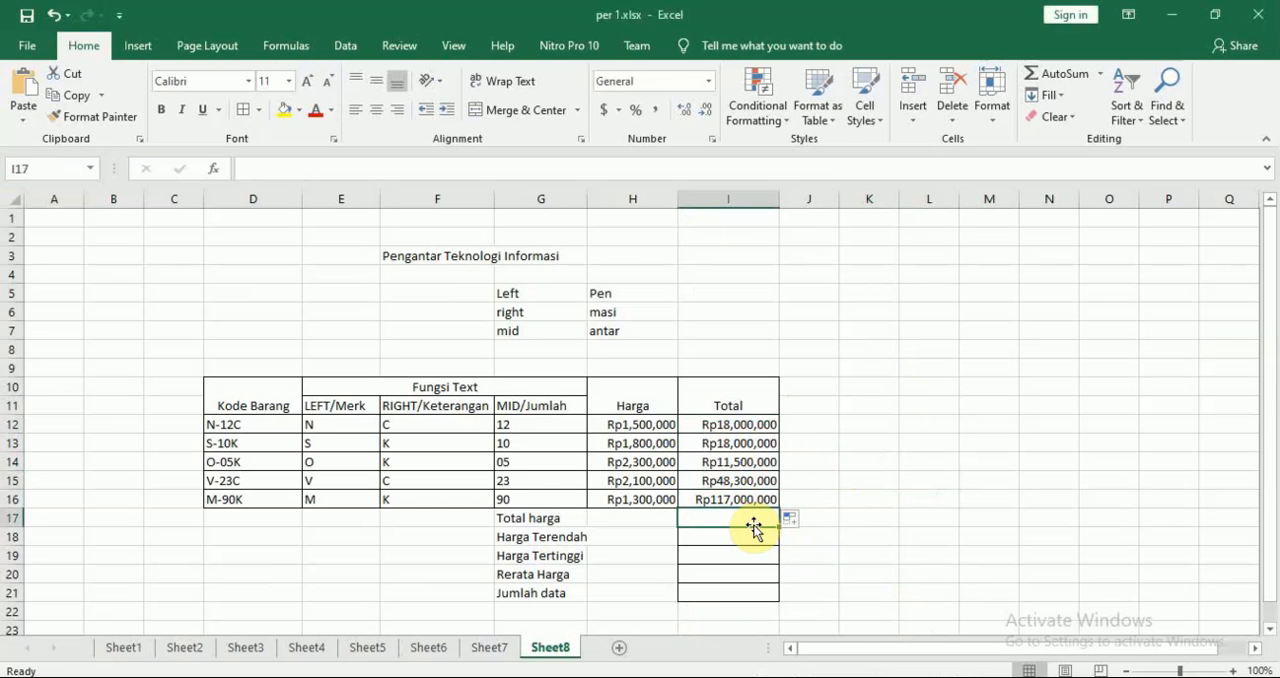
{"action": "type", "text": "=SUM("}
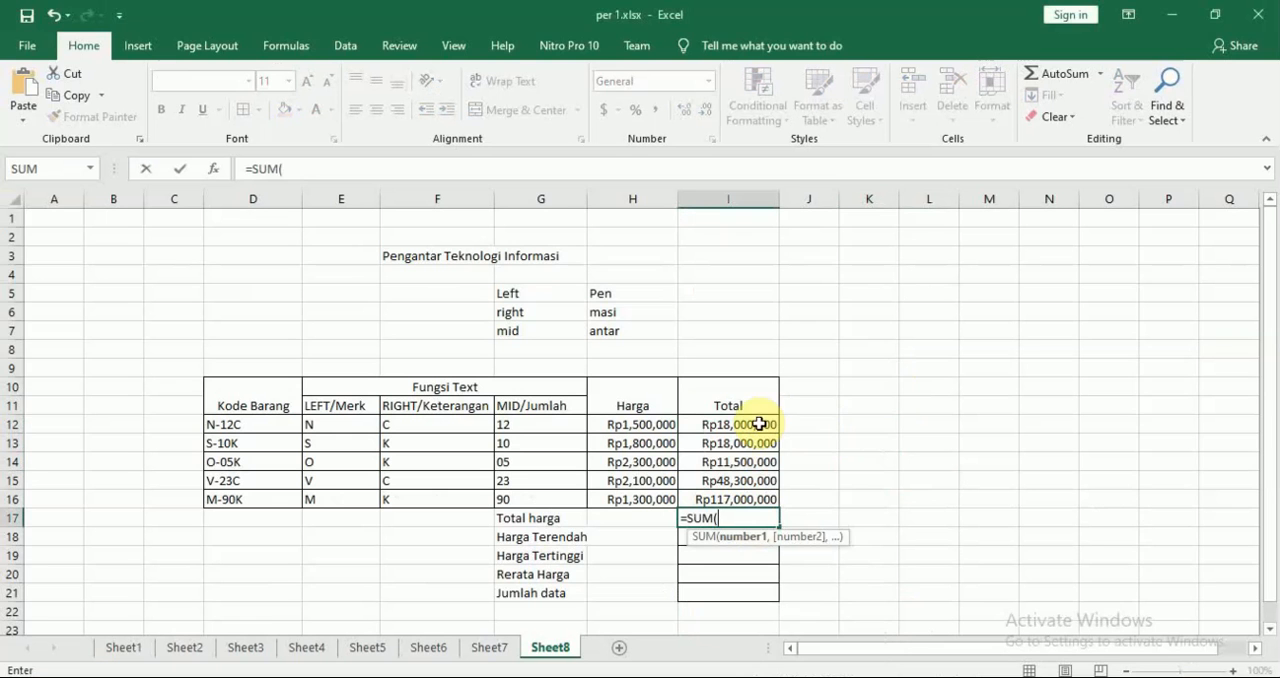
{"action": "left_click_drag", "start_coordinate": [760, 423], "coordinate": [760, 462]}
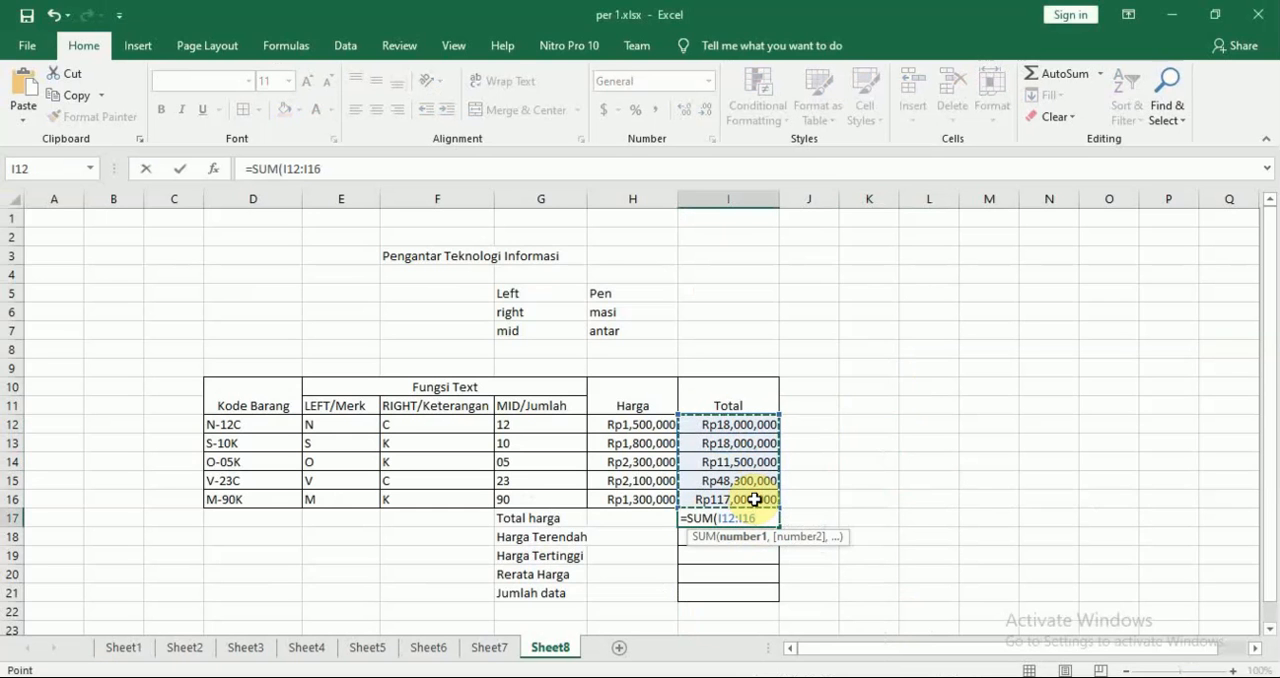
{"action": "key", "text": "Return"}
Switch to Nitro Pro, review the module's worked SUM solution and the case rules, and return to Excel
{"action": "key", "text": "alt+Tab"}
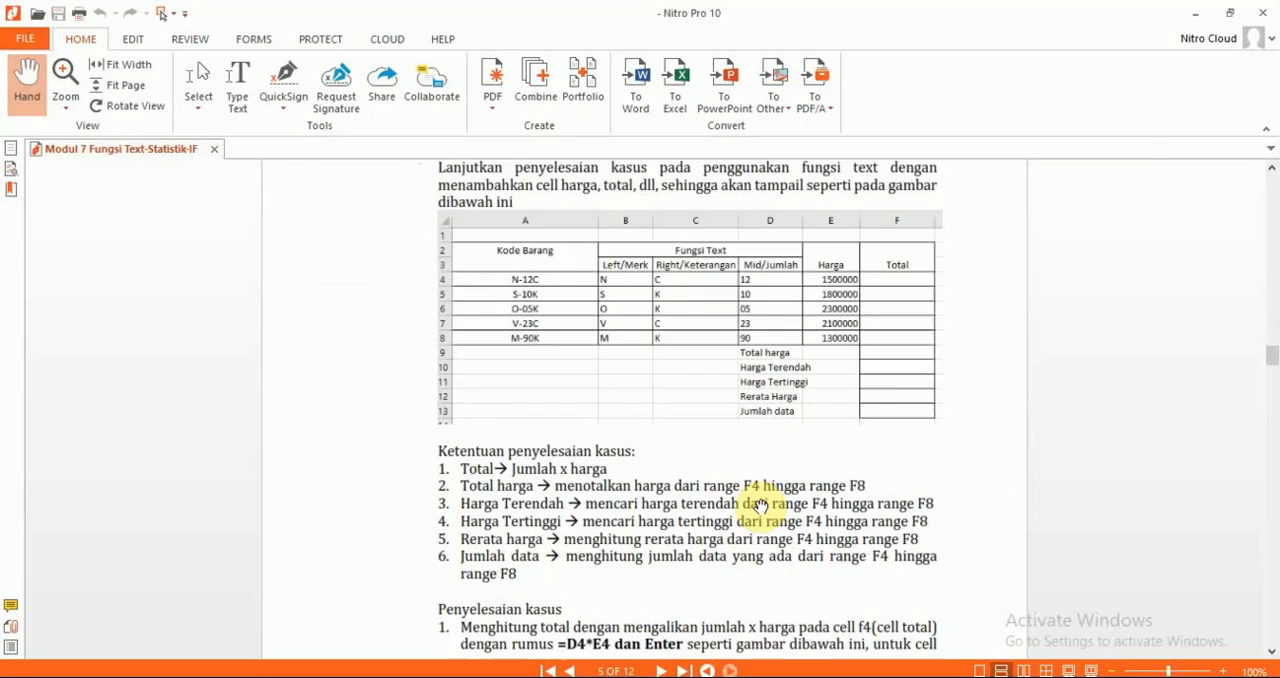
{"action": "scroll", "coordinate": [760, 500], "scroll_direction": "down", "scroll_amount": 5}
{"action": "scroll", "coordinate": [760, 507], "scroll_direction": "down", "scroll_amount": 3}
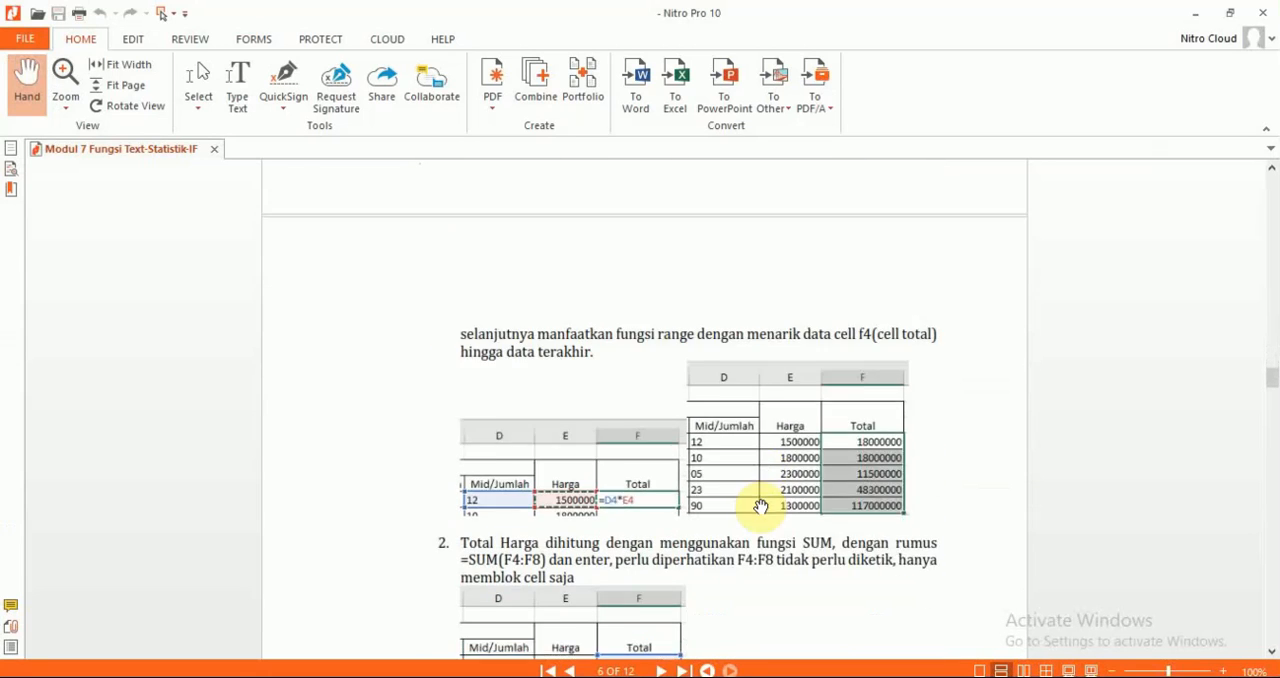
{"action": "scroll", "coordinate": [760, 507], "scroll_direction": "down", "scroll_amount": 2}
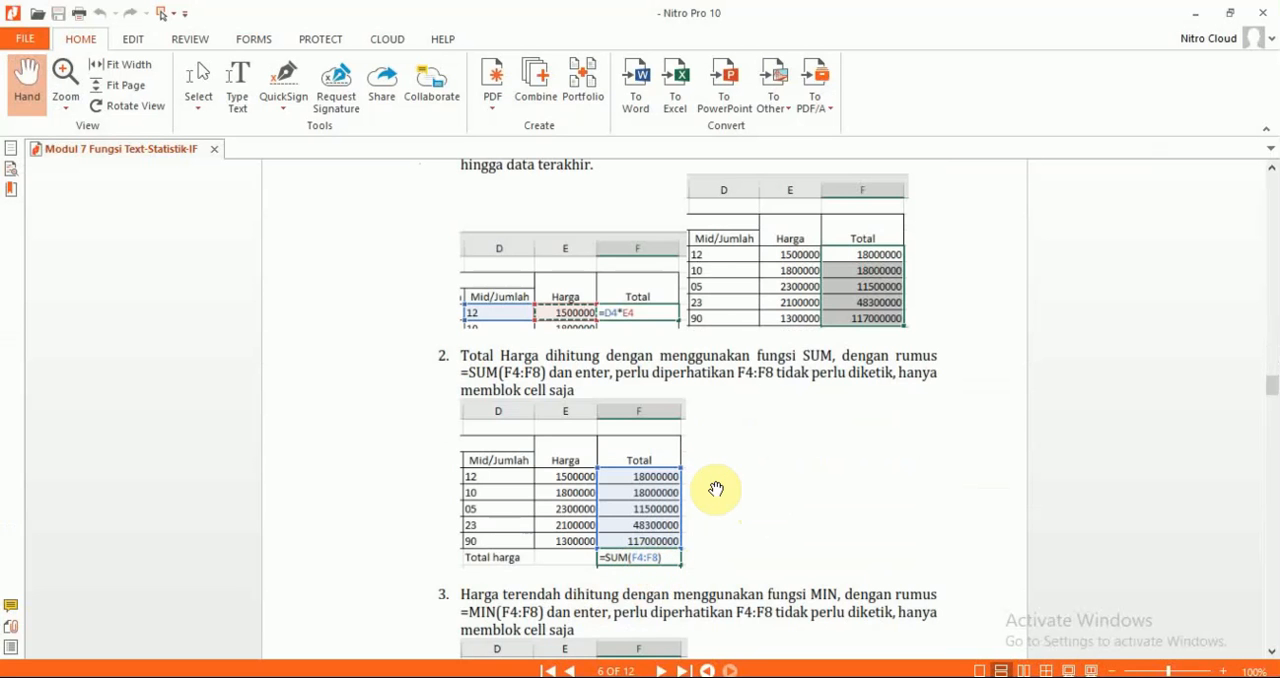
{"action": "scroll", "coordinate": [716, 489], "scroll_direction": "up", "scroll_amount": 1}
{"action": "scroll", "coordinate": [716, 489], "scroll_direction": "up", "scroll_amount": 10}
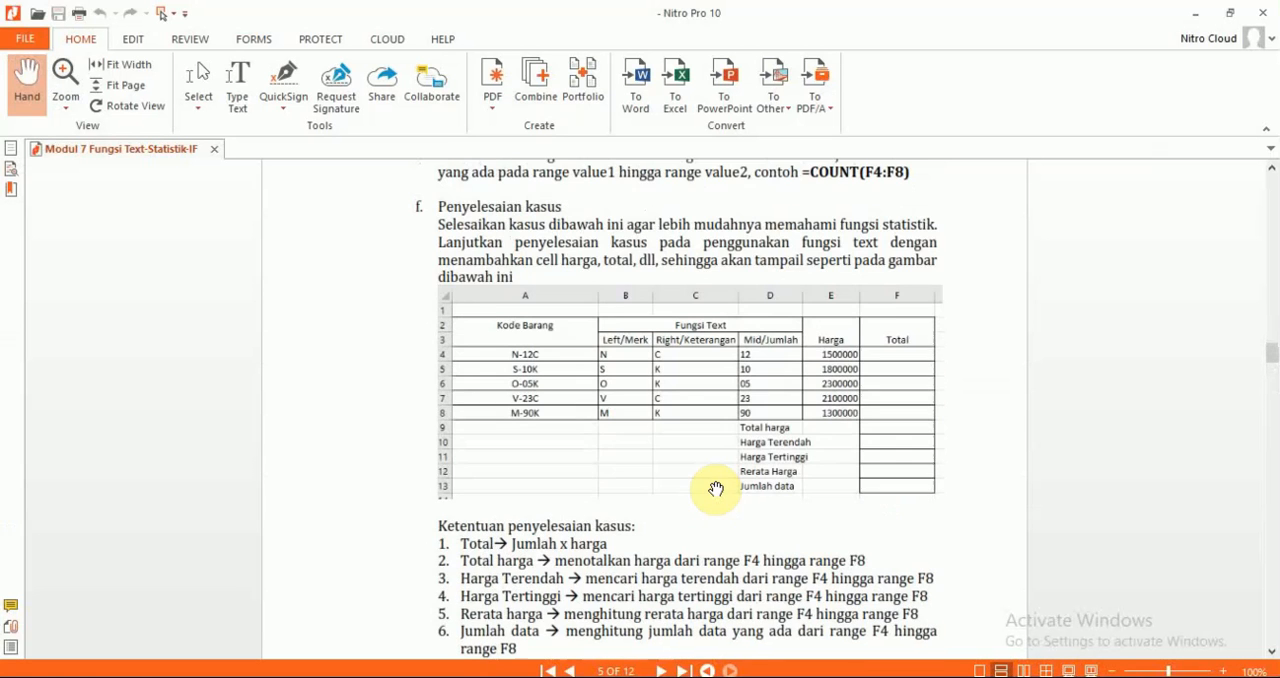
{"action": "key", "text": "alt+Tab"}
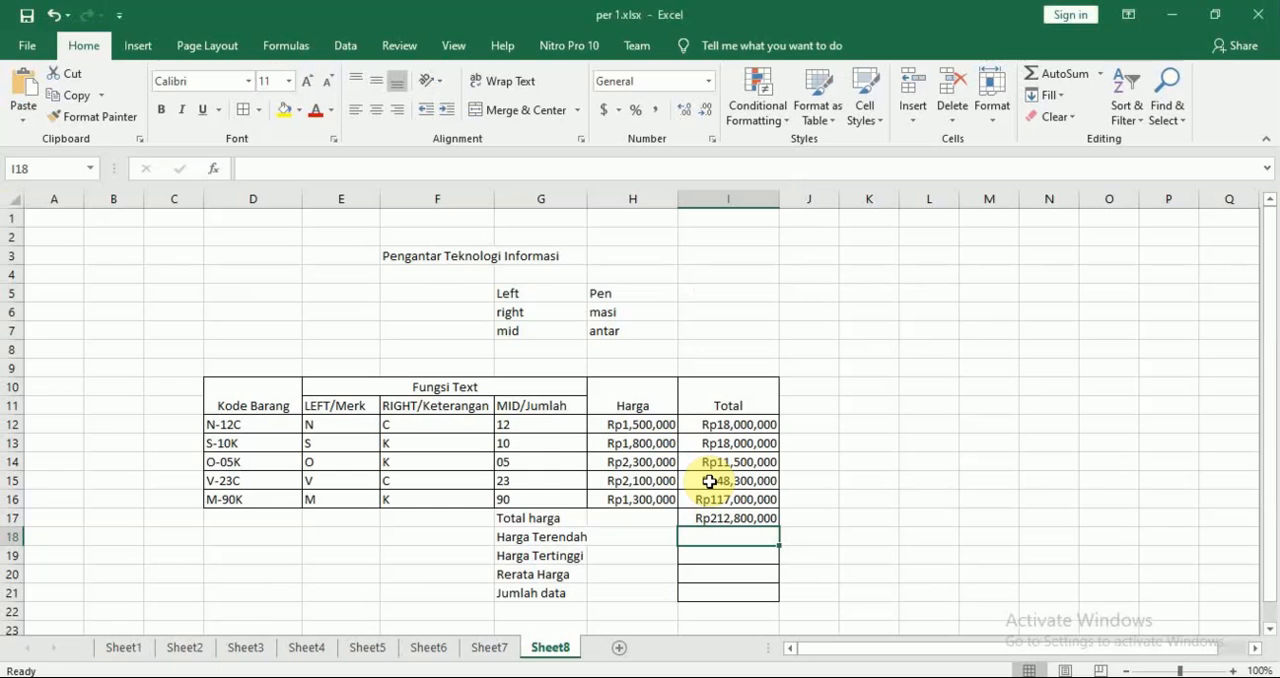
Enter the formula =MIN(I12:I16) in the Harga Terendah cell I18, checking the range rule in the Nitro Pro module
{"action": "type", "text": "="}
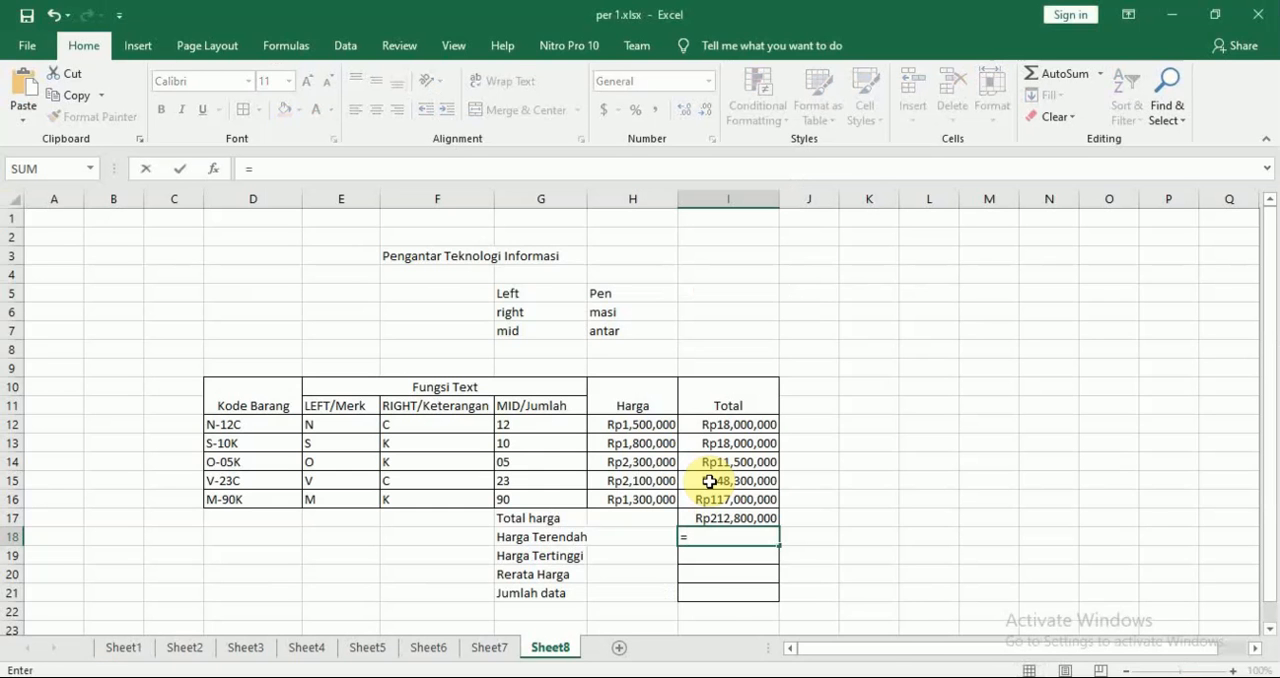
{"action": "type", "text": "min"}
{"action": "key", "text": "Tab"}
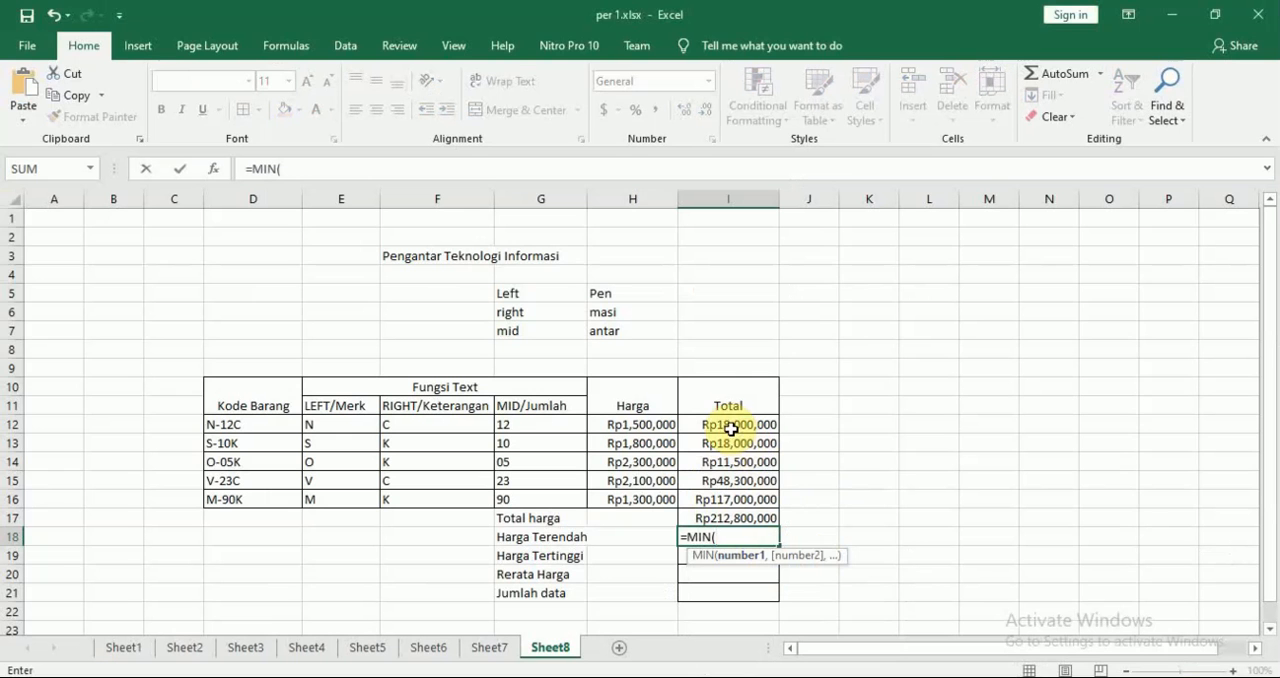
{"action": "left_click_drag", "start_coordinate": [730, 427], "coordinate": [739, 492]}
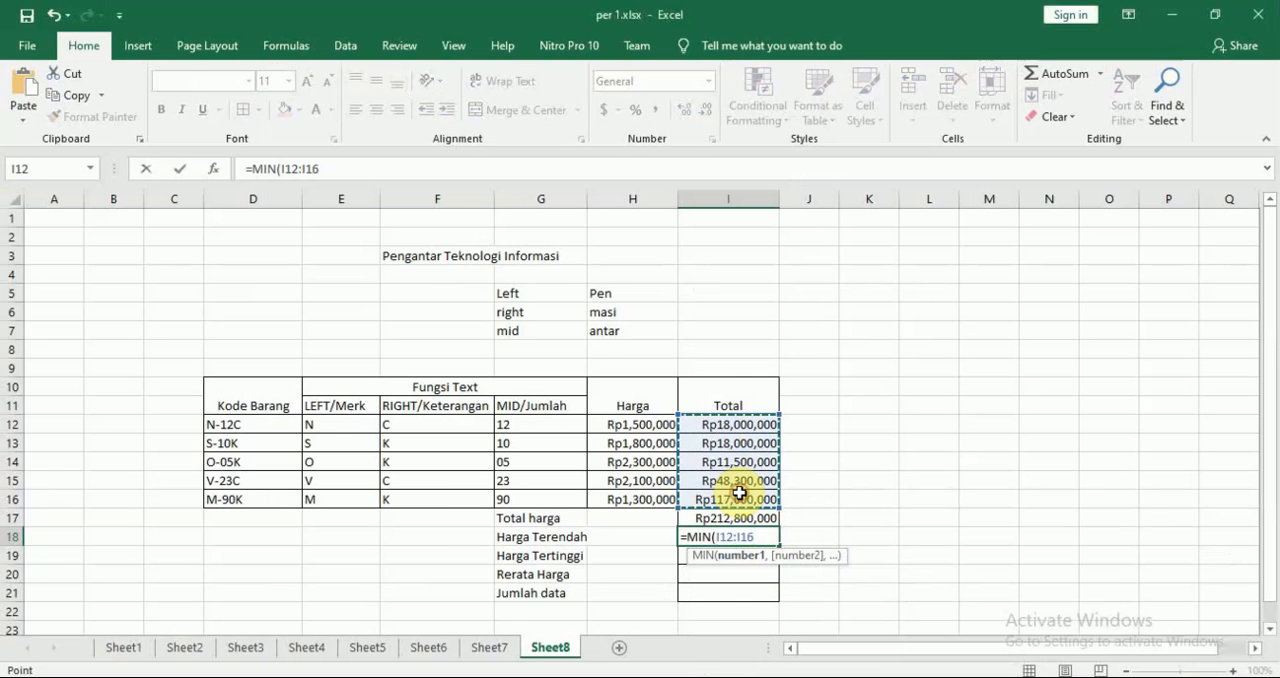
{"action": "key", "text": "alt+Tab"}
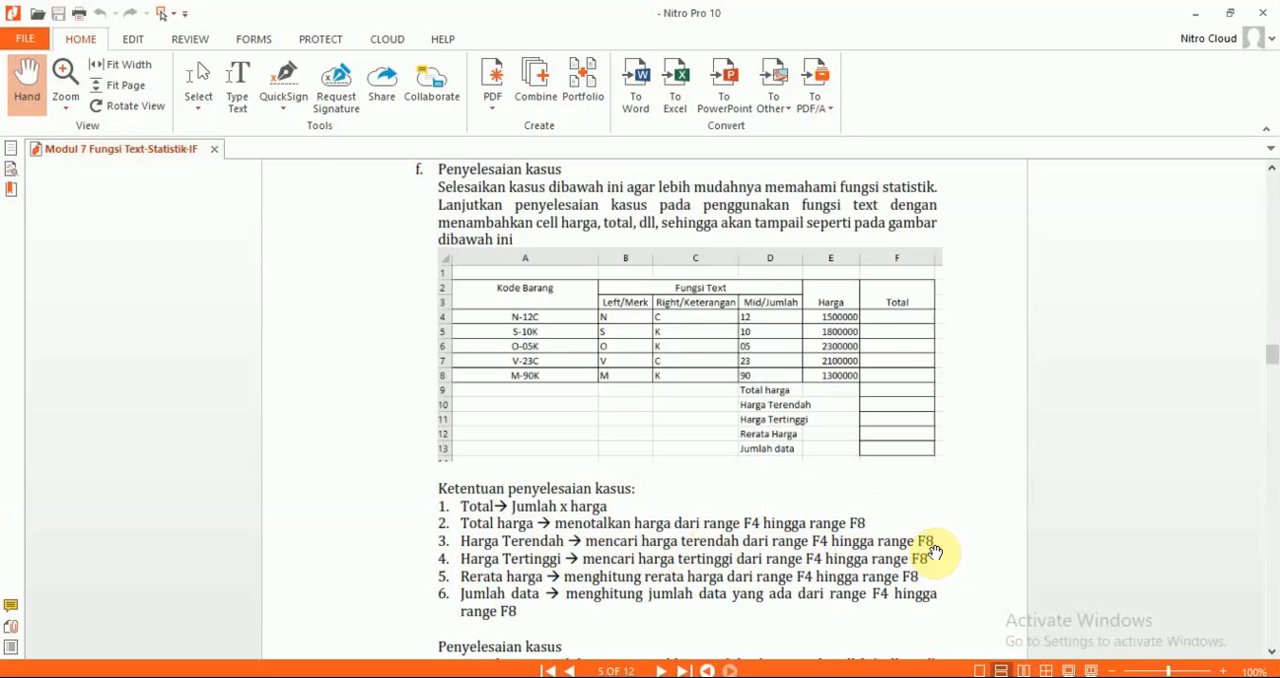
{"action": "key", "text": "alt+Tab"}
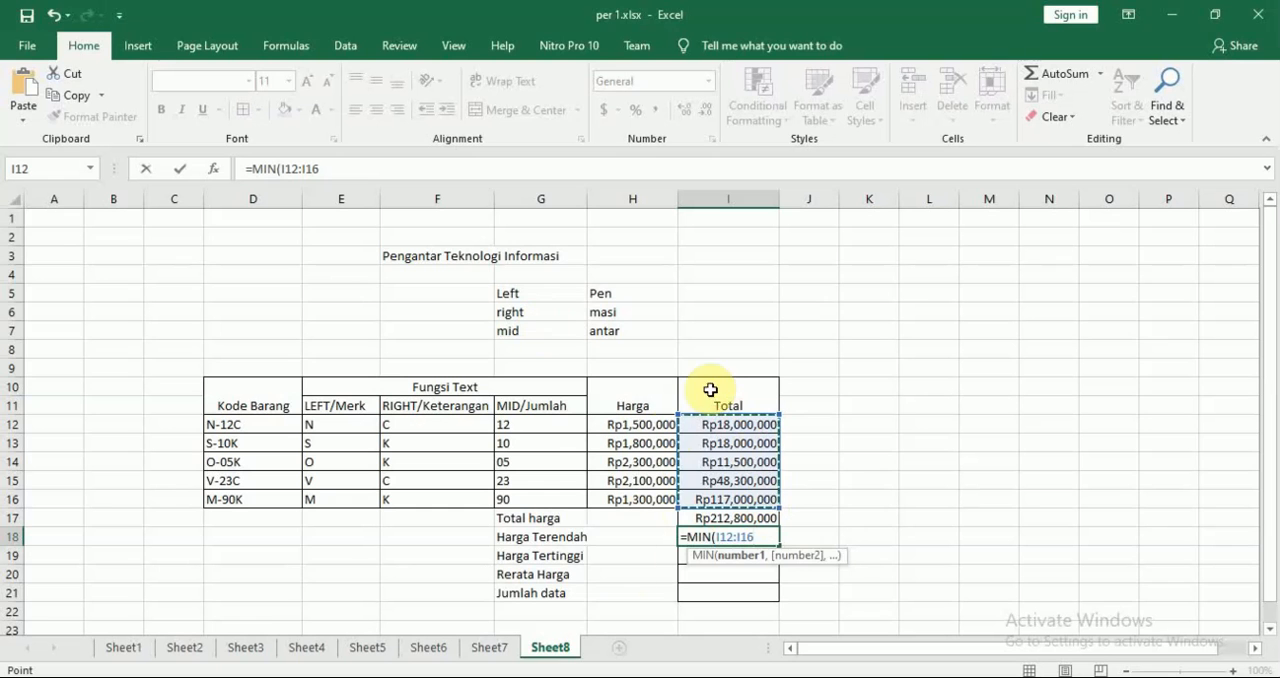
{"action": "key", "text": "Return"}
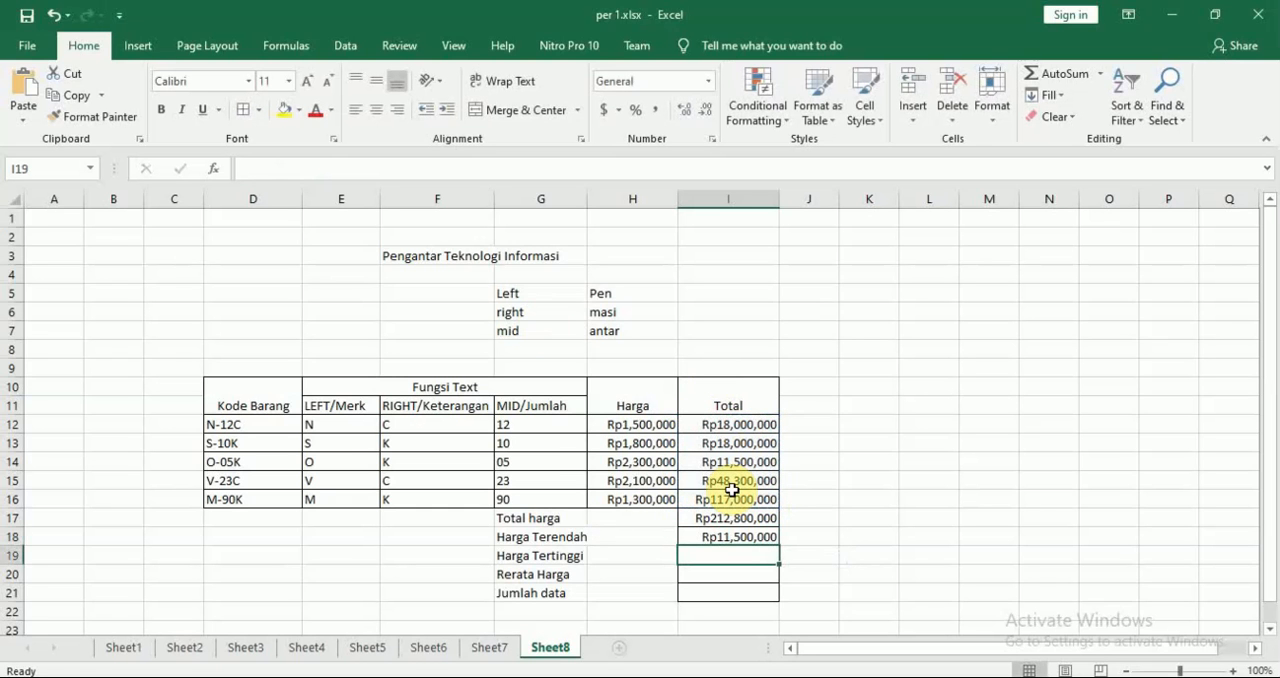
Enter the formula =MAX(I12:I16) in the Harga Tertinggi cell I19, checking the rule in the Nitro Pro module
{"action": "type", "text": "="}
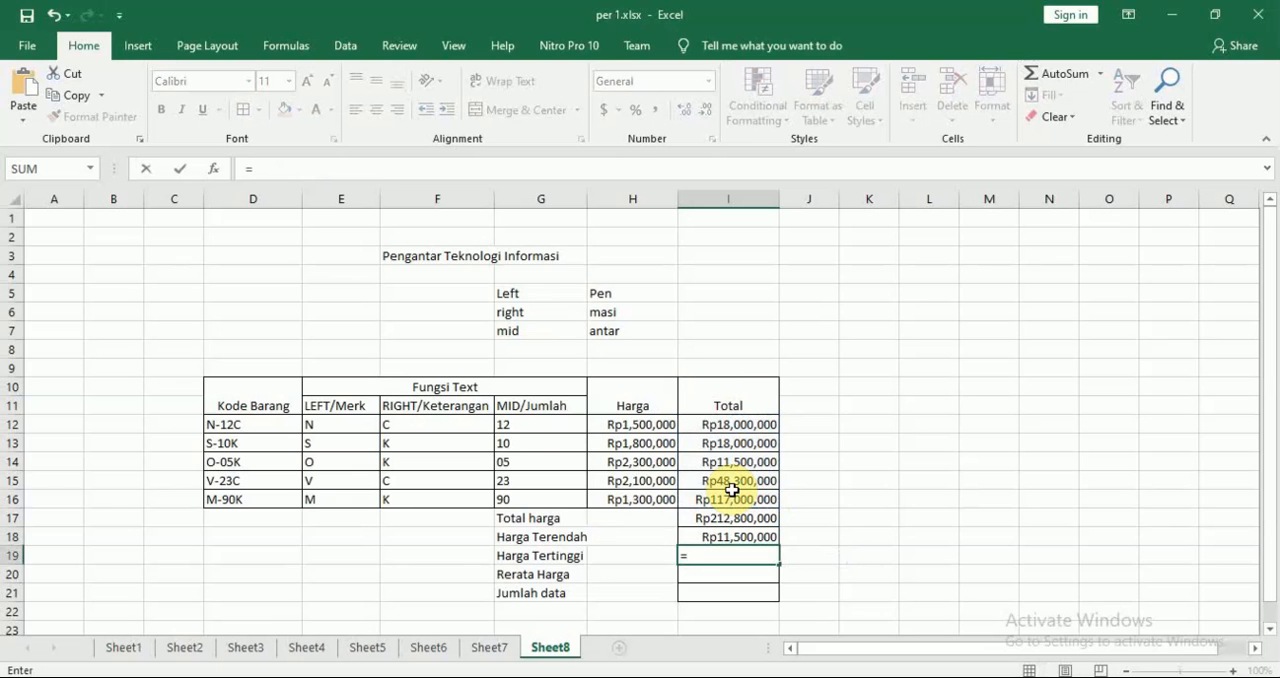
{"action": "type", "text": "max"}
{"action": "key", "text": "Tab"}
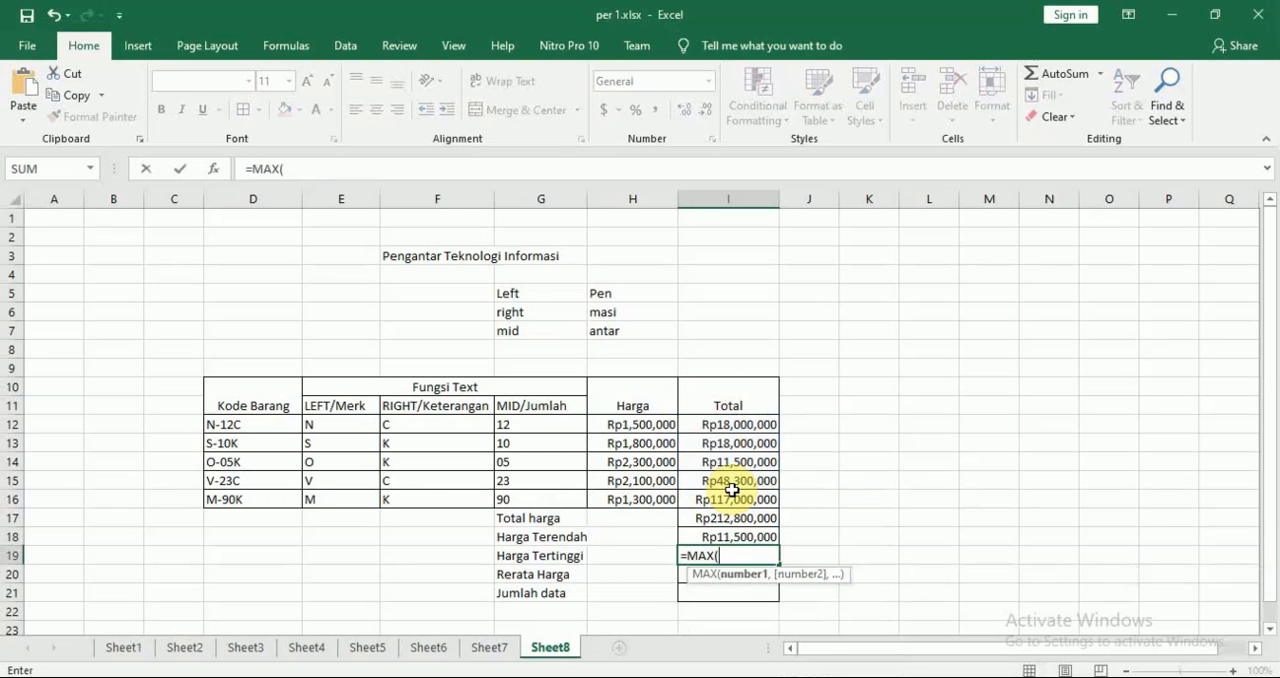
{"action": "key", "text": "alt+Tab"}
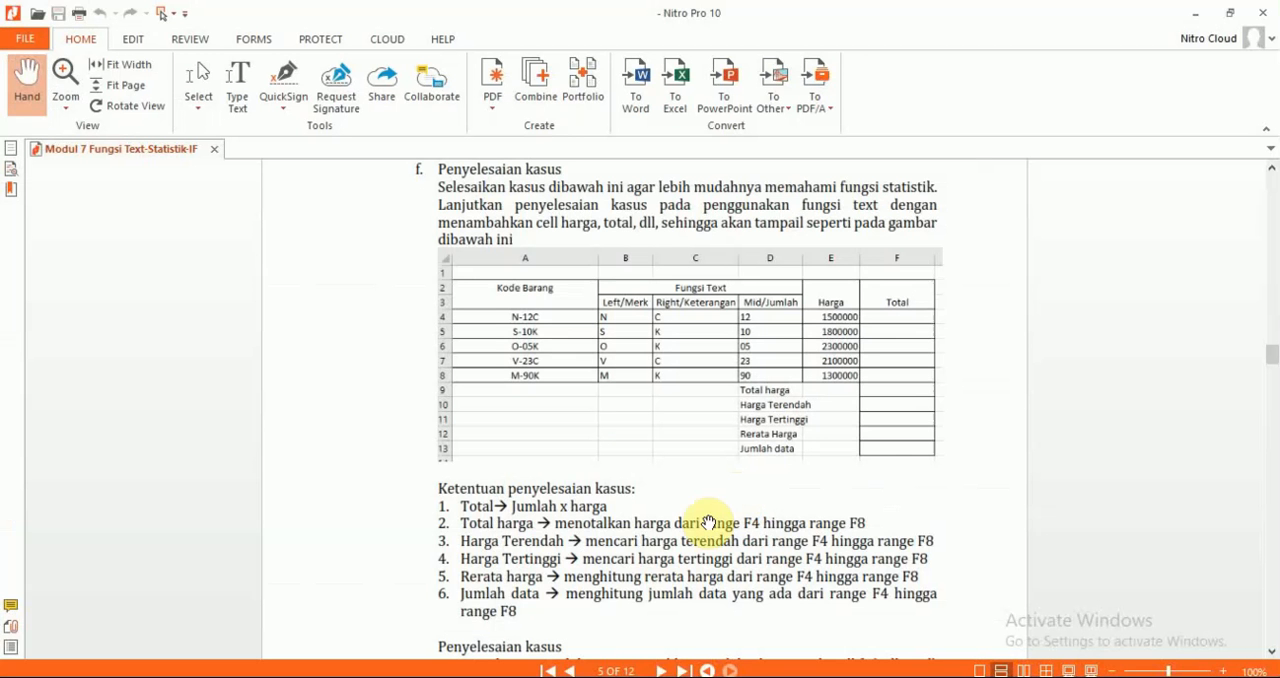
{"action": "key", "text": "alt+Tab"}
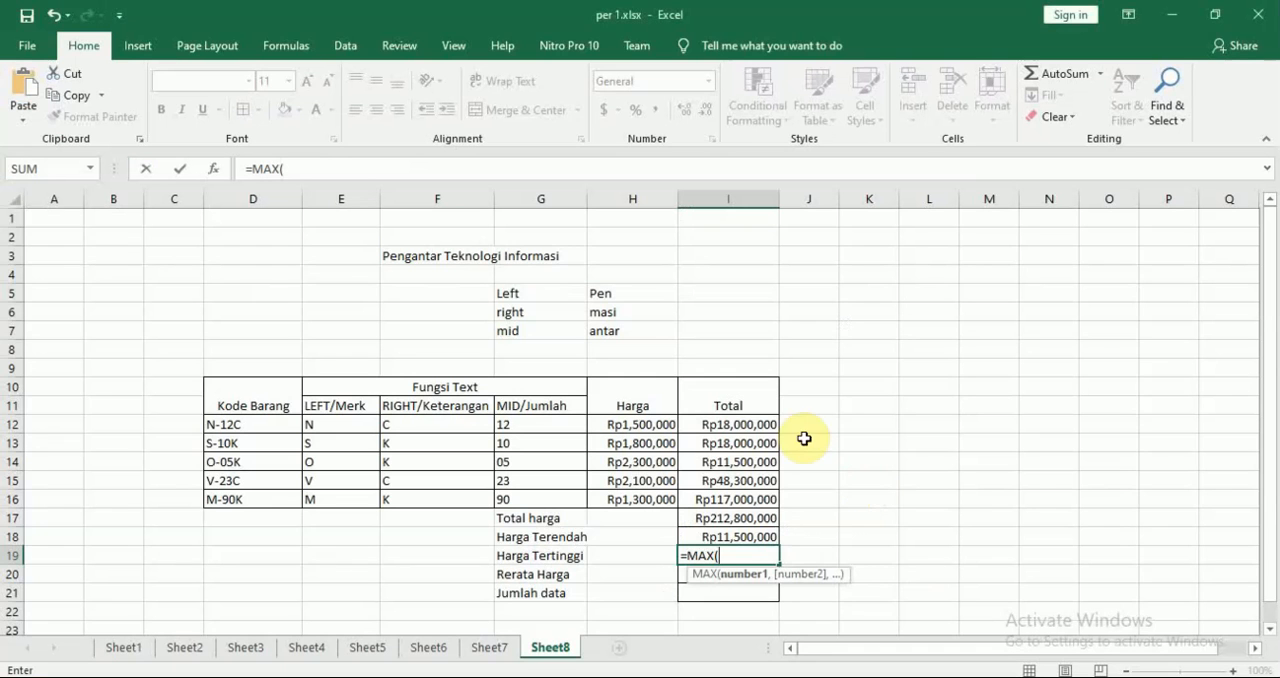
{"action": "left_click_drag", "start_coordinate": [740, 425], "coordinate": [742, 497]}
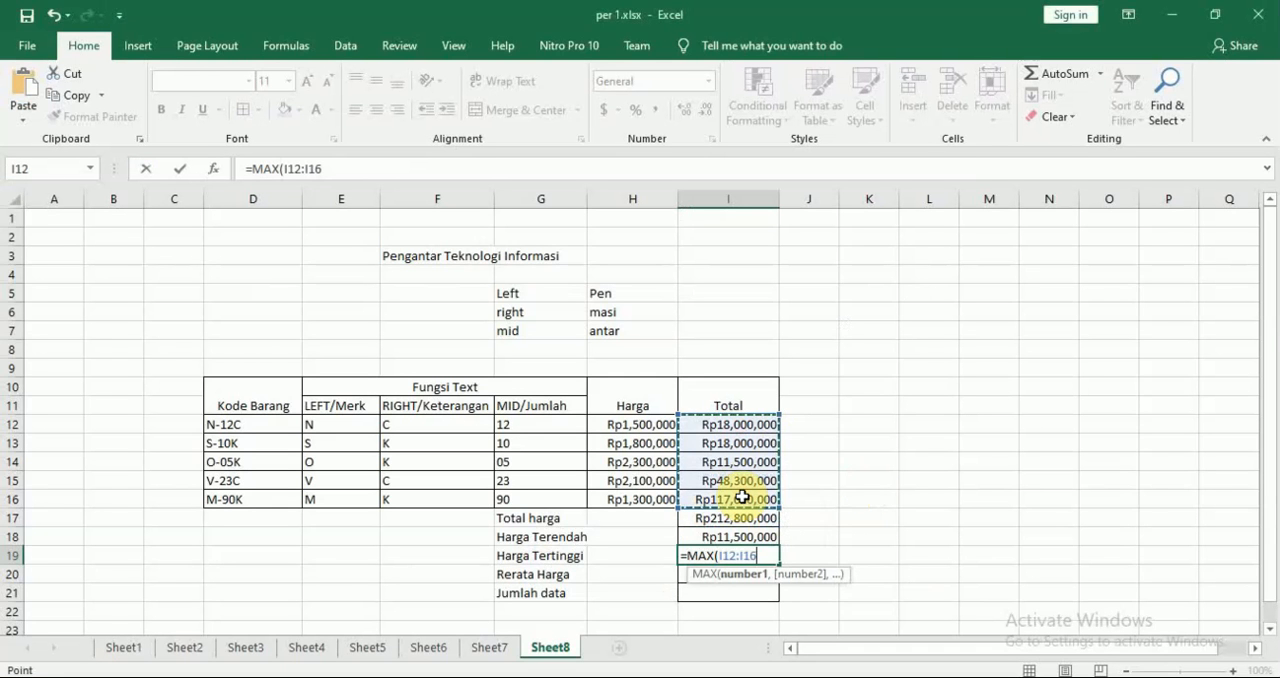
{"action": "key", "text": "Return"}
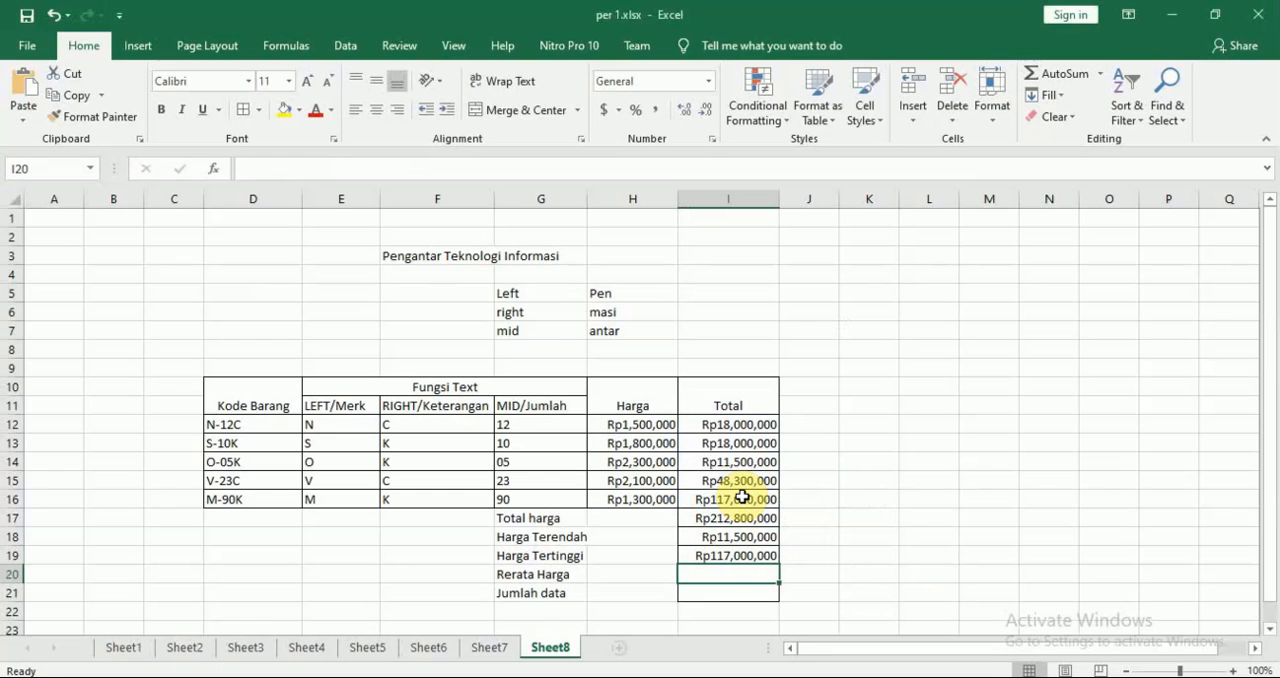
Enter the formula =AVERAGE(I12:I16) in the Rerata Harga cell I20 to average the totals
{"action": "type", "text": "=ave"}
{"action": "key", "text": "Tab"}
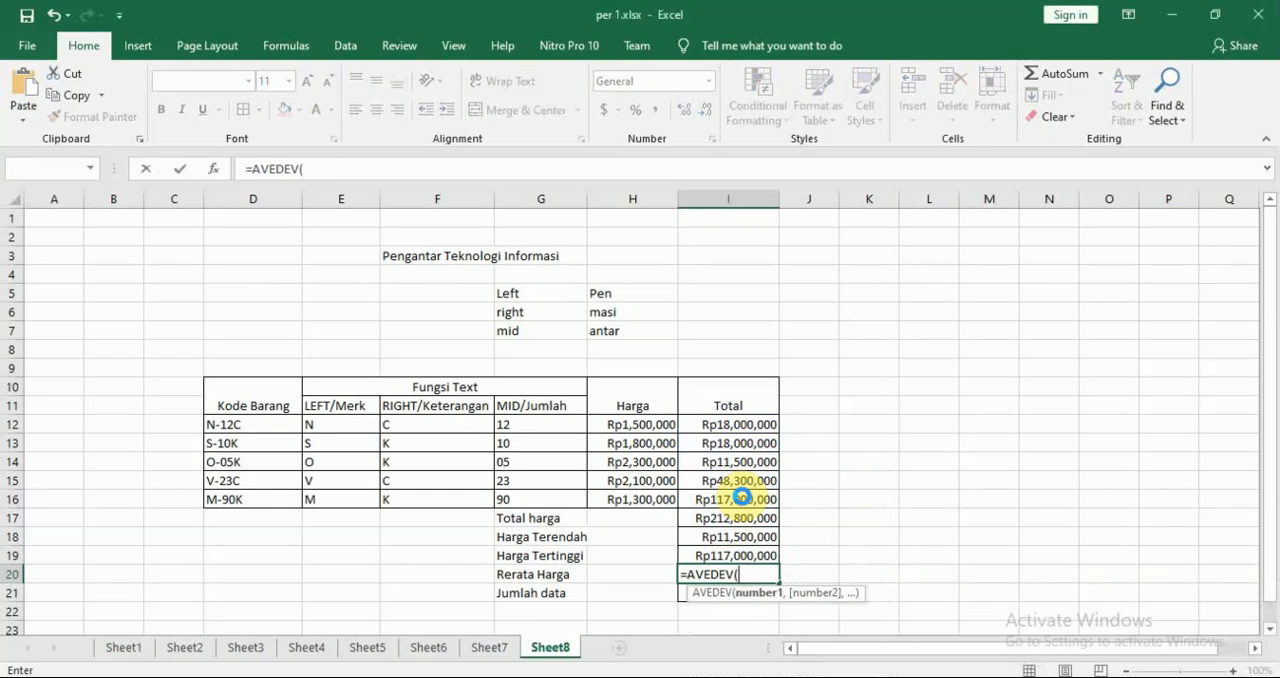
{"action": "key", "text": "Return"}
{"action": "key", "text": "Return"}
{"action": "key", "text": "Left"}
{"action": "key", "text": "BackSpace"}
{"action": "key", "text": "BackSpace"}
{"action": "key", "text": "BackSpace"}
{"action": "key", "text": "BackSpace"}
{"action": "key", "text": "BackSpace"}
{"action": "key", "text": "BackSpace"}
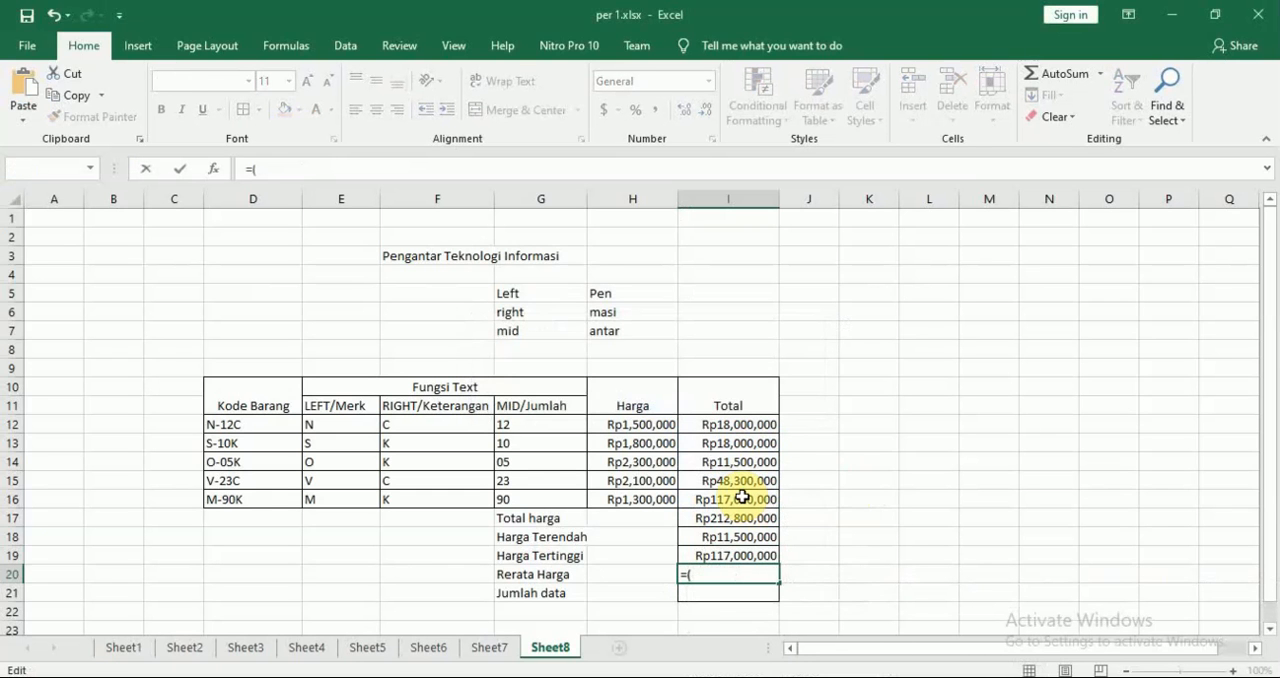
{"action": "type", "text": "aver"}
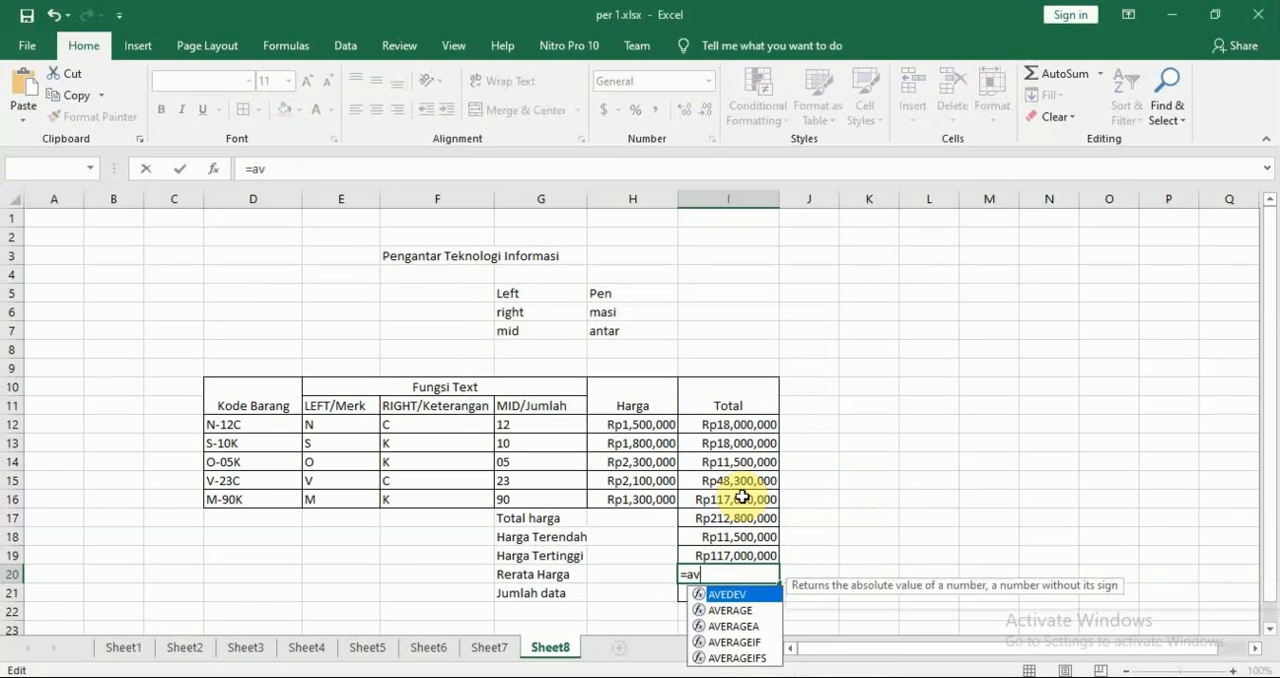
{"action": "key", "text": "Tab"}
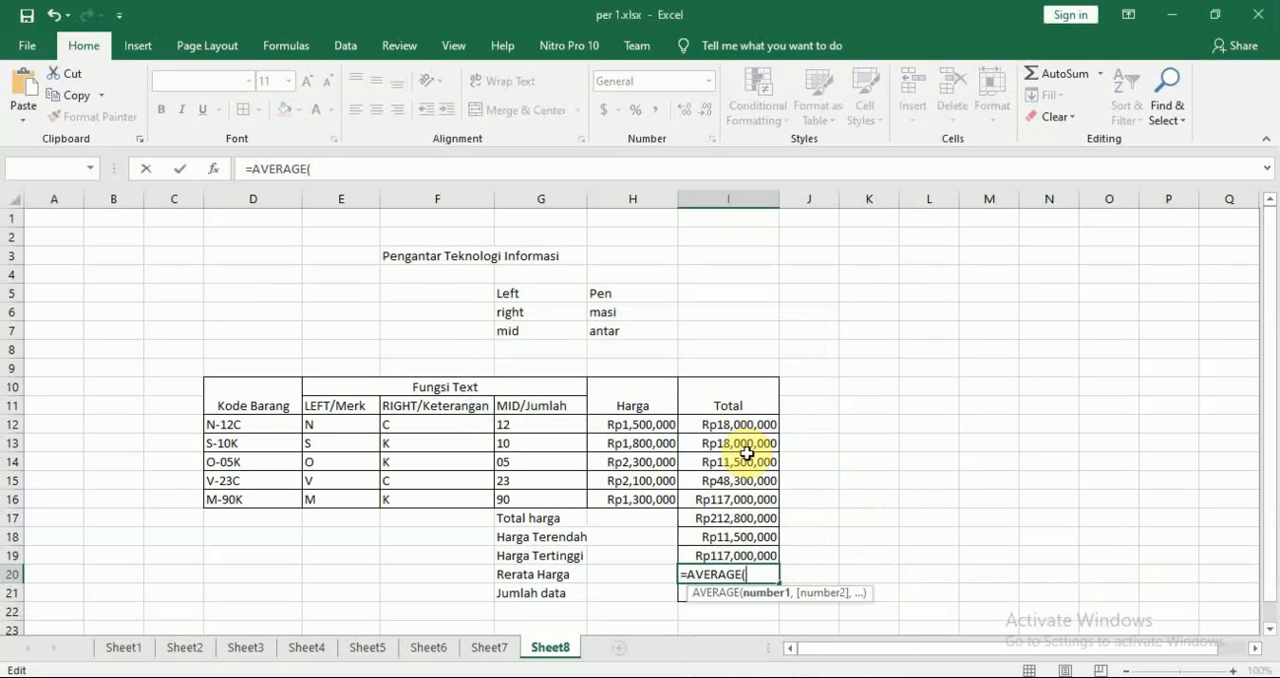
{"action": "left_click_drag", "start_coordinate": [740, 428], "coordinate": [745, 497]}
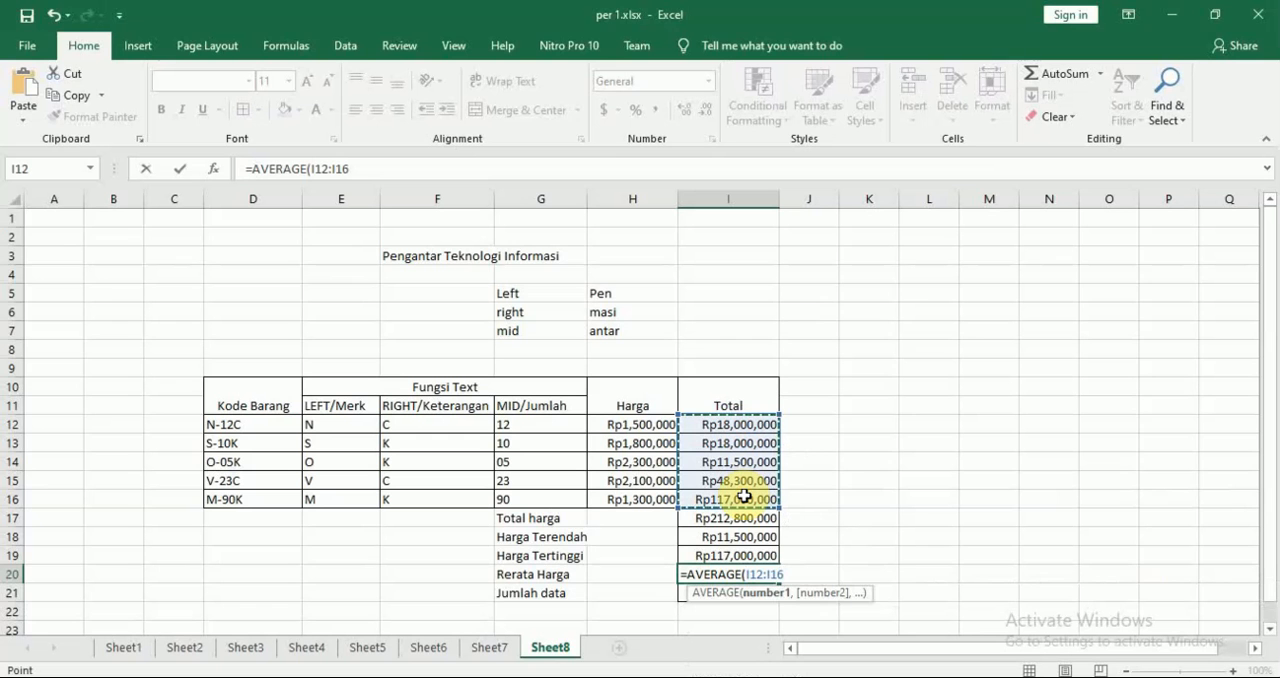
{"action": "key", "text": "Return"}
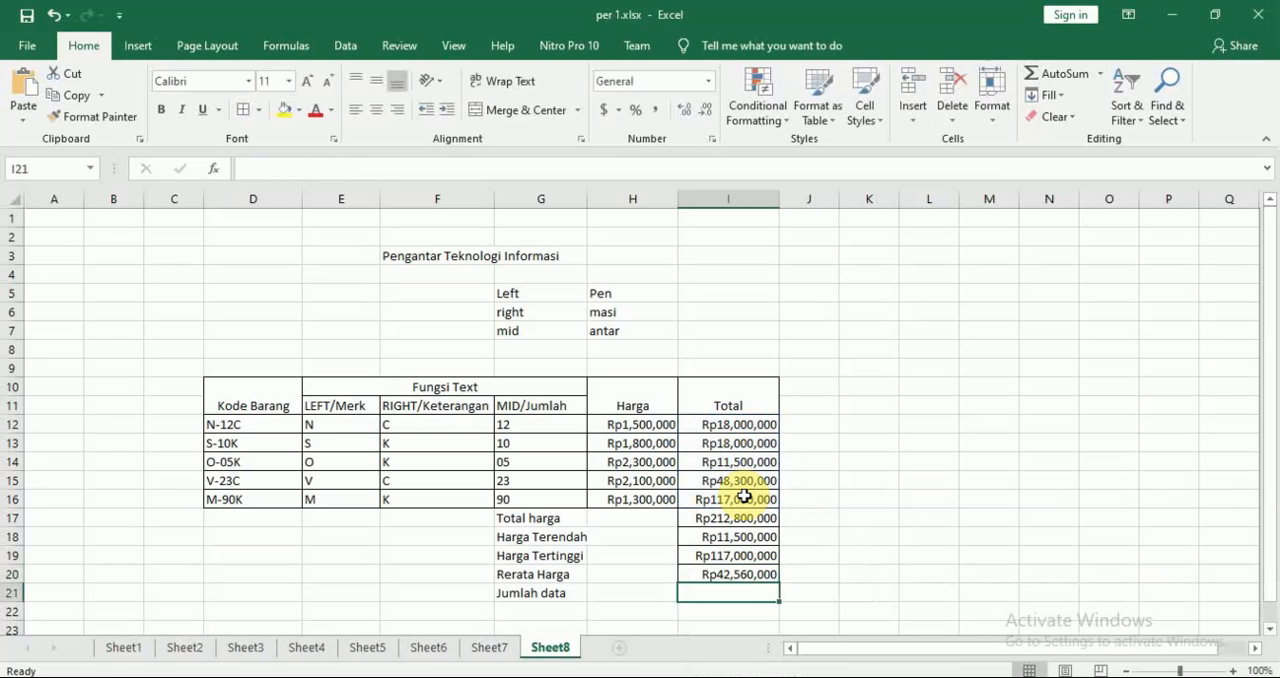
Enter the formula =COUNT(I12:I16) in the Jumlah data cell I21 to count the total entries
{"action": "type", "text": "=COUNT("}
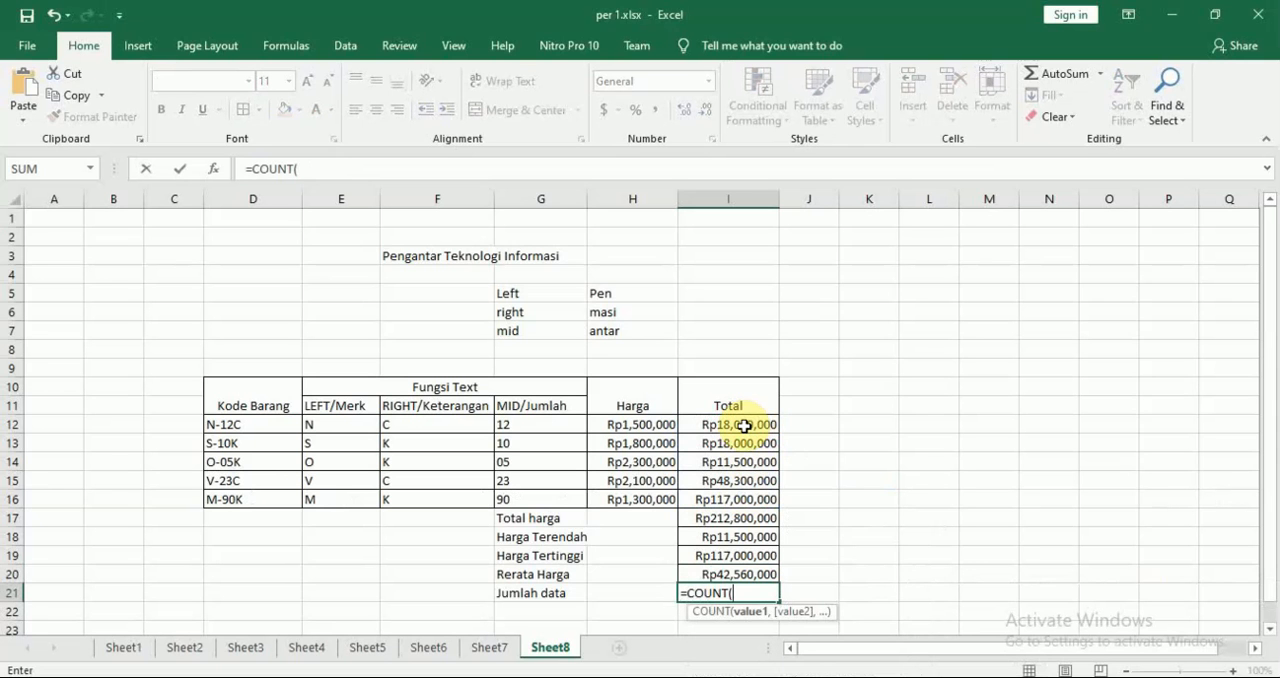
{"action": "left_click_drag", "start_coordinate": [740, 424], "coordinate": [744, 490]}
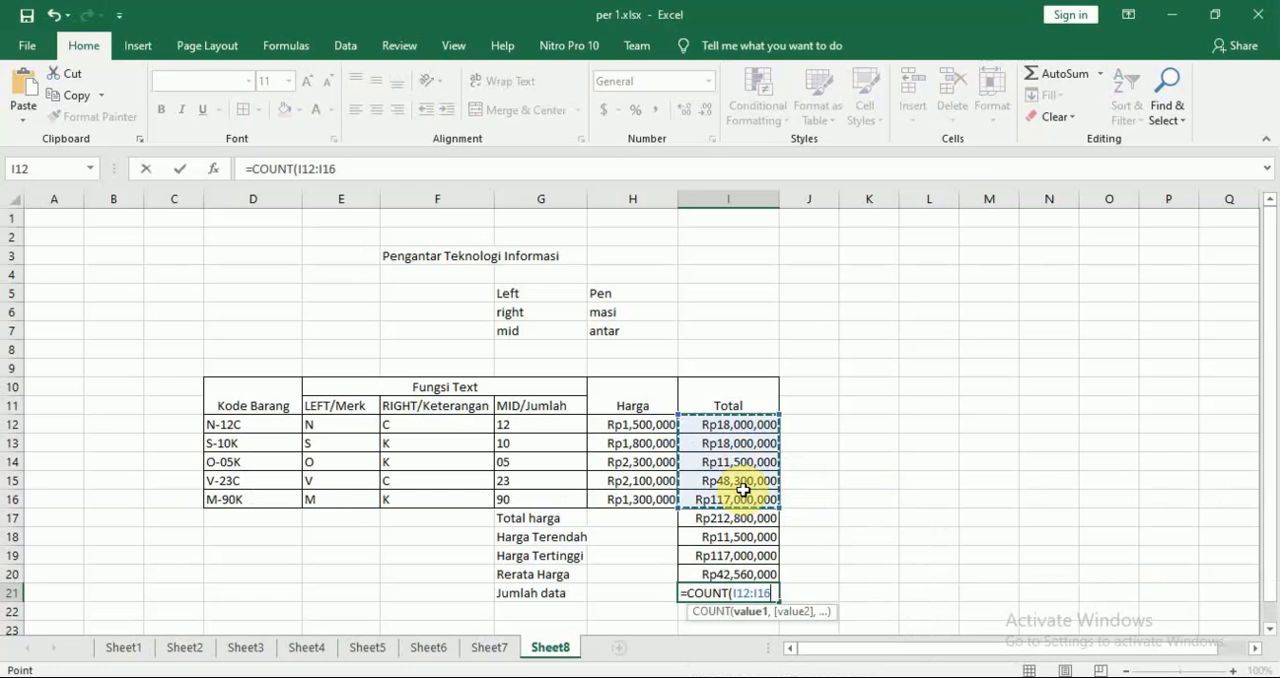
{"action": "key", "text": "Return"}
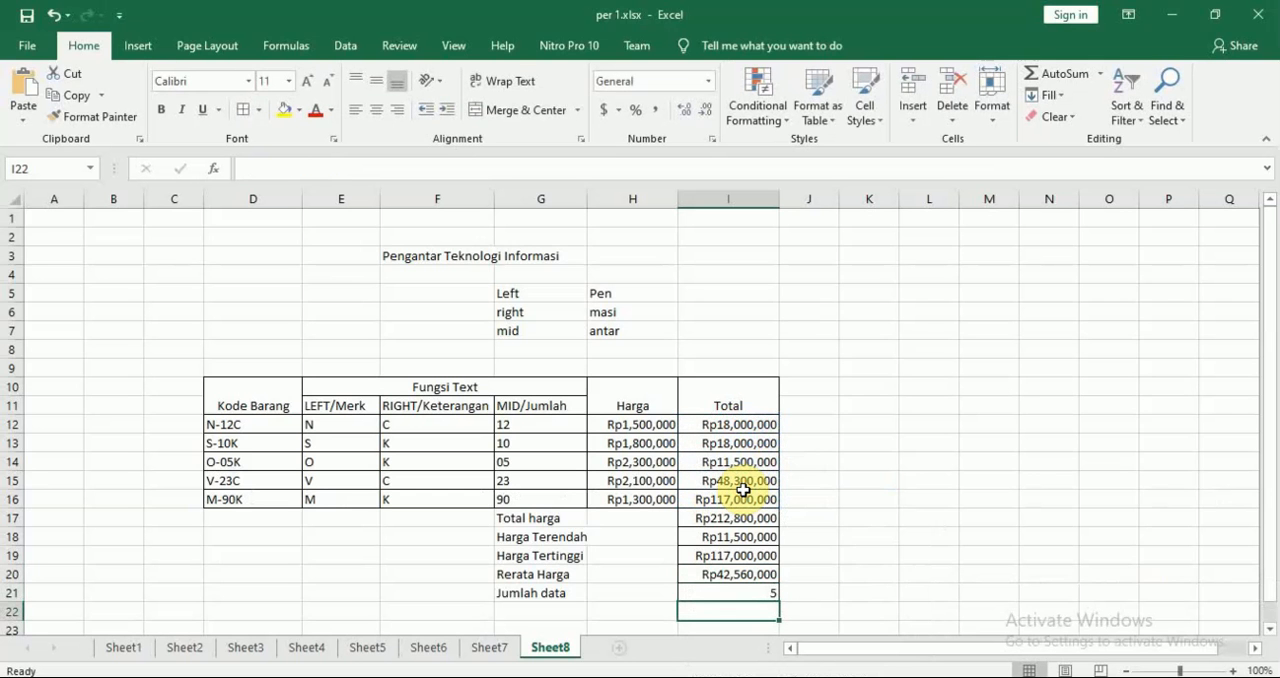
{"action": "key", "text": "Down"}
{"action": "key", "text": "Down"}
{"action": "key", "text": "Down"}
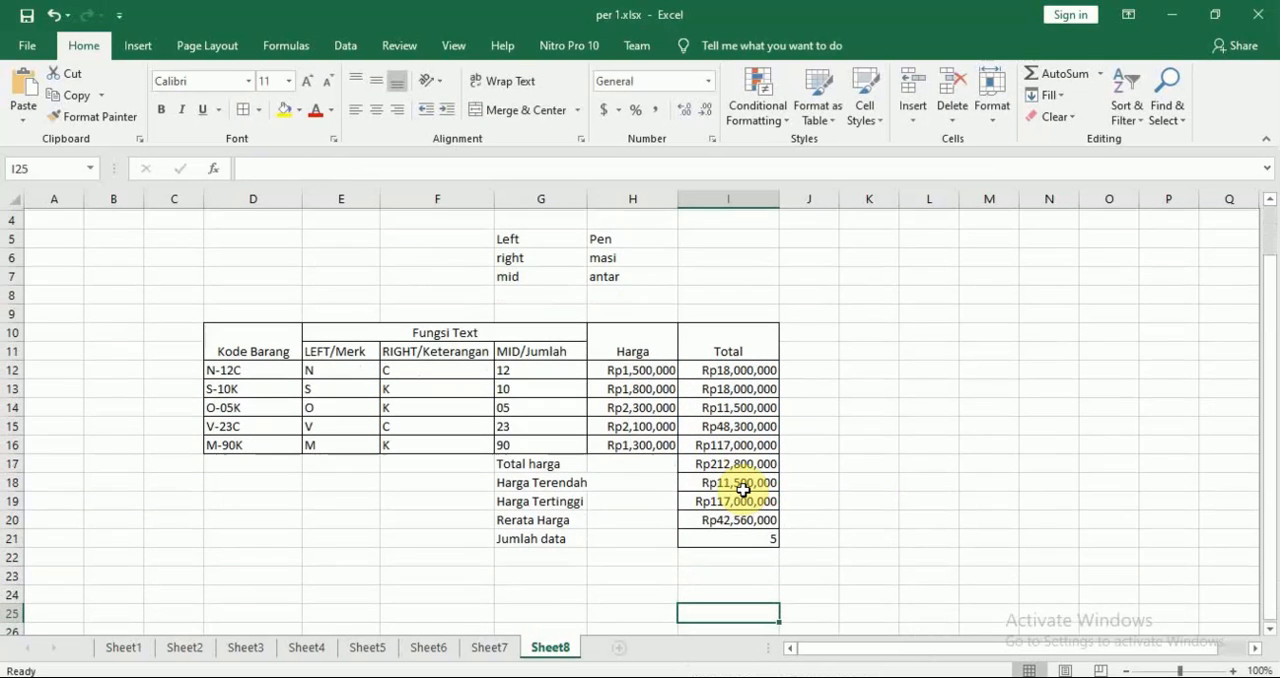
Switch to Nitro Pro, look over the module's statistical solutions and its IF function section, and return to Excel
{"action": "key", "text": "alt+Tab"}
{"action": "scroll", "coordinate": [750, 497], "scroll_direction": "down", "scroll_amount": 10}
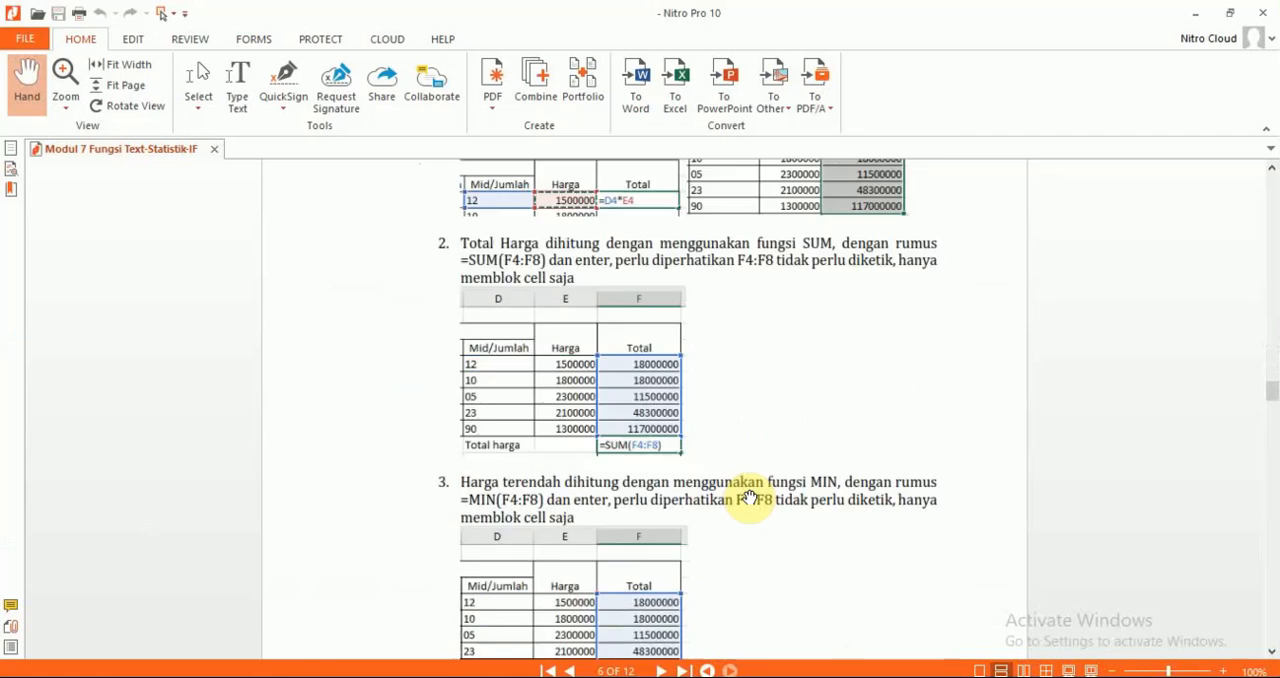
{"action": "scroll", "coordinate": [750, 497], "scroll_direction": "down", "scroll_amount": 15}
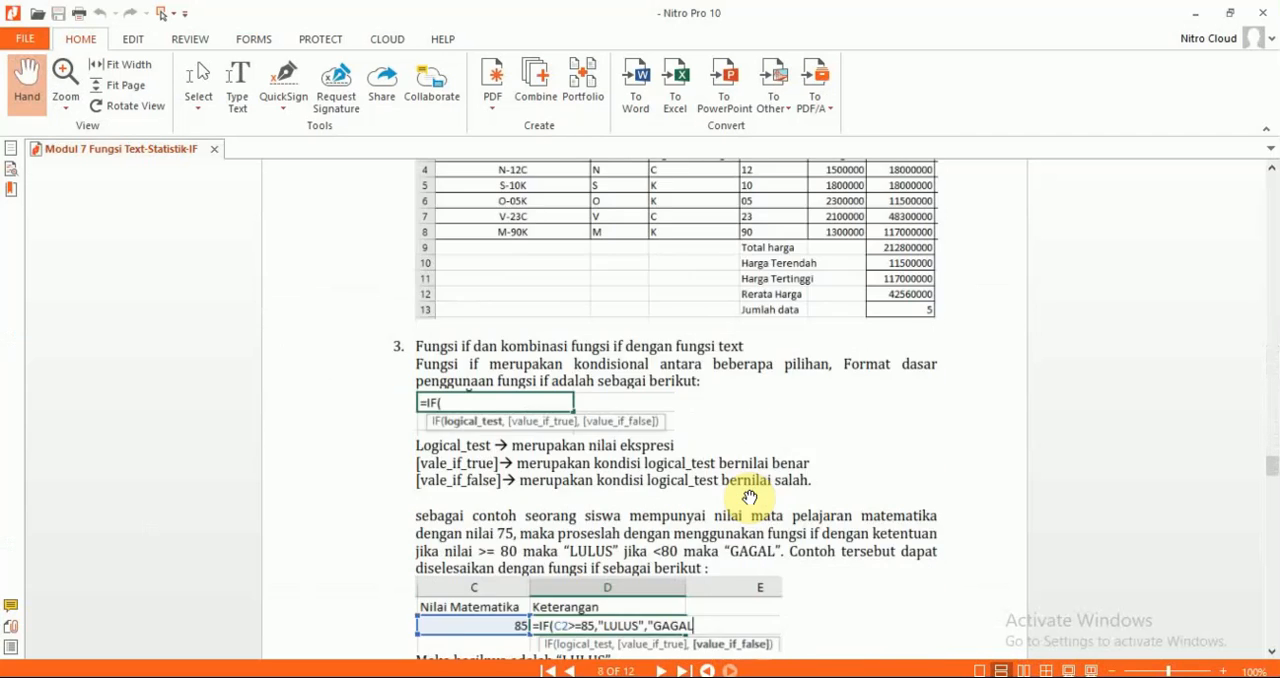
{"action": "scroll", "coordinate": [750, 497], "scroll_direction": "up", "scroll_amount": 1}
{"action": "key", "text": "alt+Tab"}
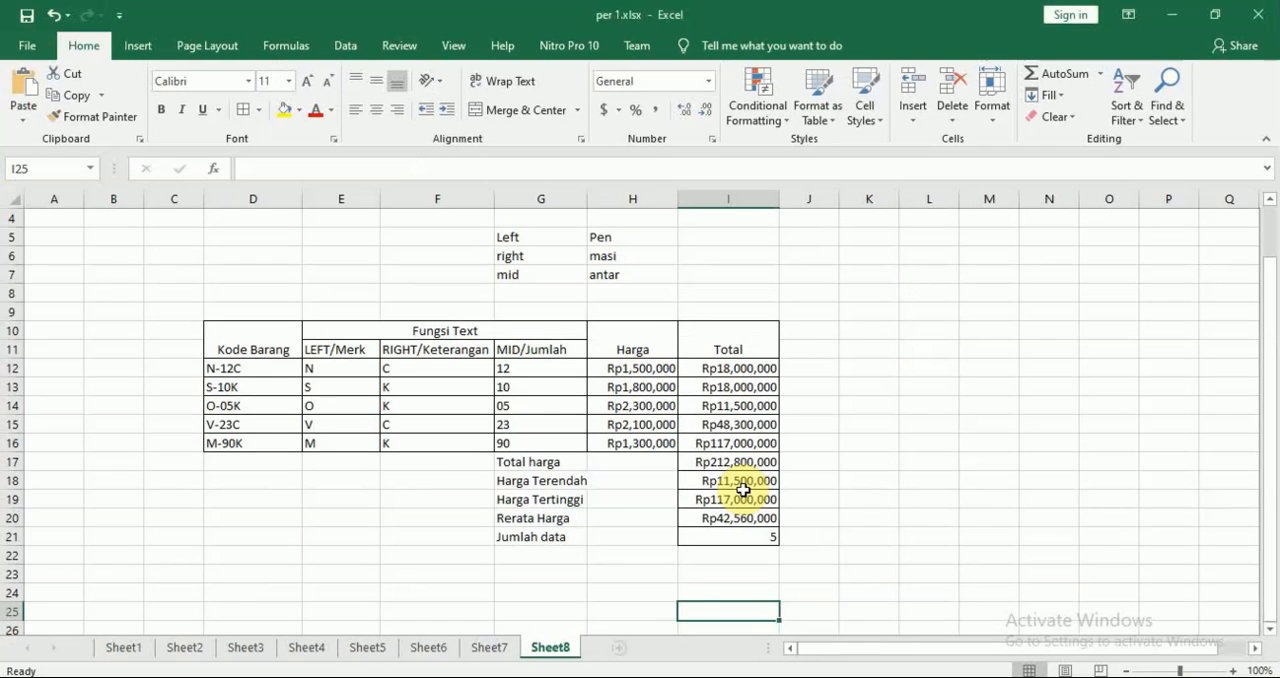
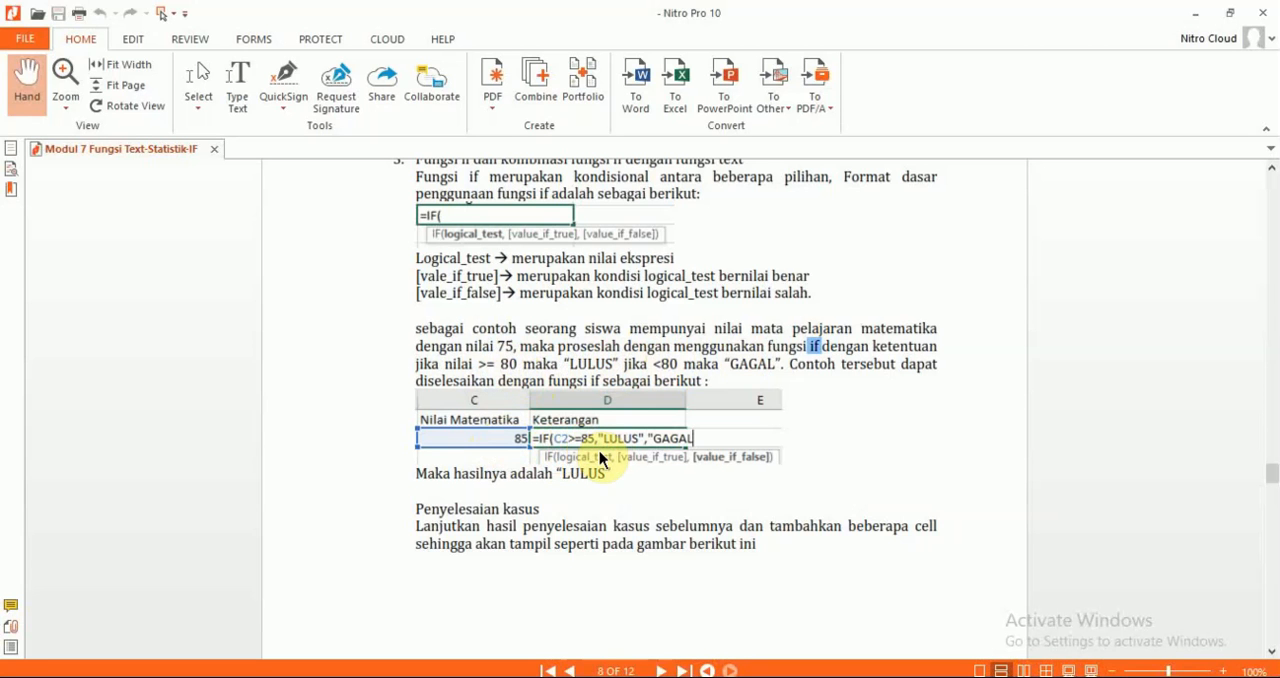
Review the module's IF example with its LULUS and GAGAL conditions around 80, and switch to Excel
{"action": "left_click", "coordinate": [512, 367]}
{"action": "left_click_drag", "start_coordinate": [512, 367], "coordinate": [514, 380]}
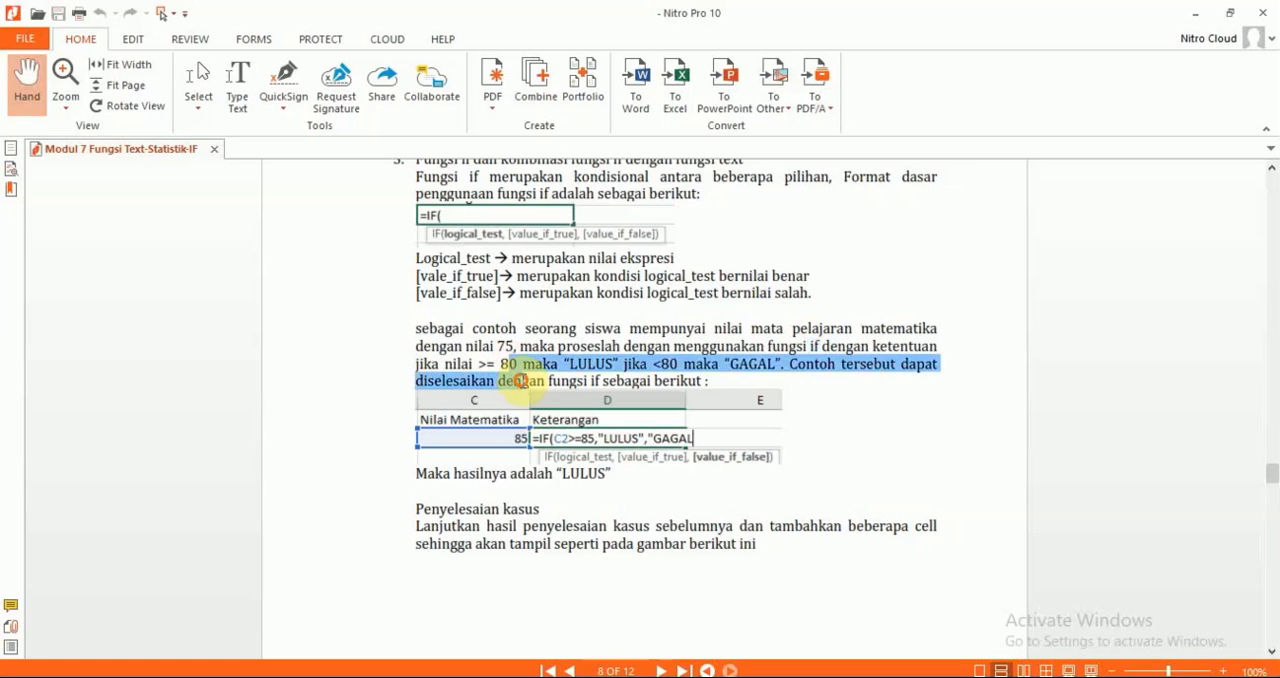
{"action": "left_click", "coordinate": [517, 366]}
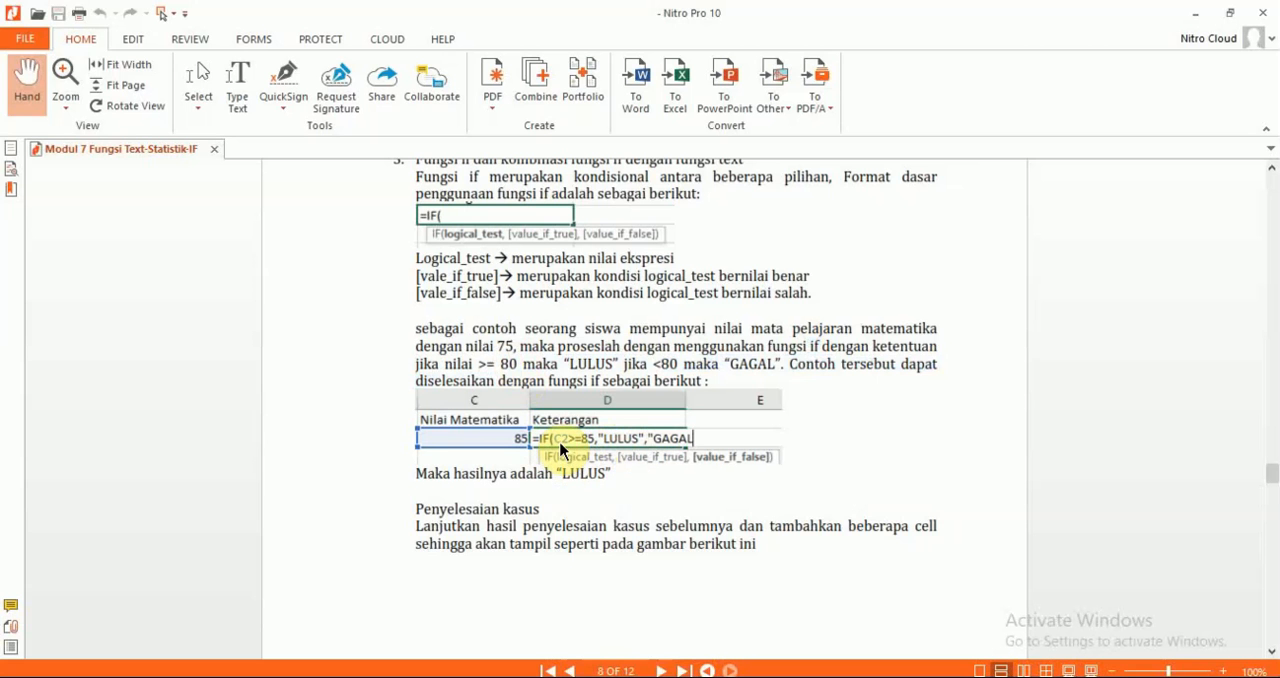
{"action": "key", "text": "alt+Tab"}
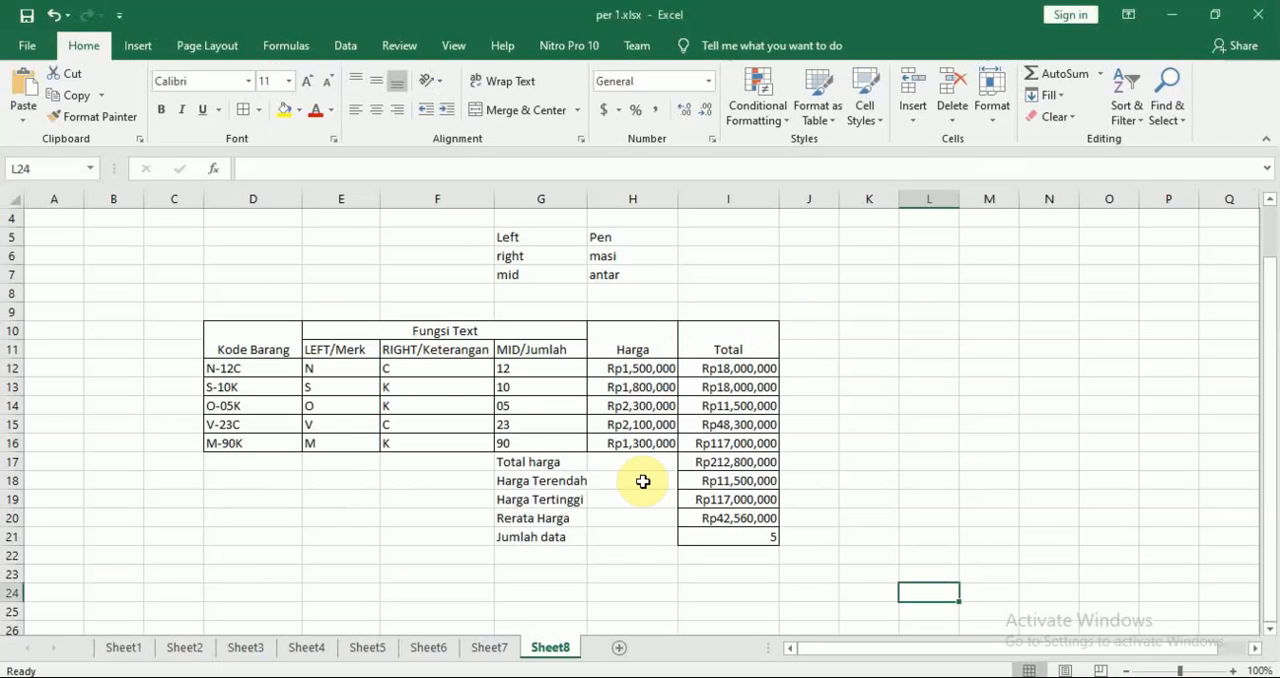
Enter the label "nilai matematika" in cell E23, below the price table
{"action": "left_click", "coordinate": [888, 346]}
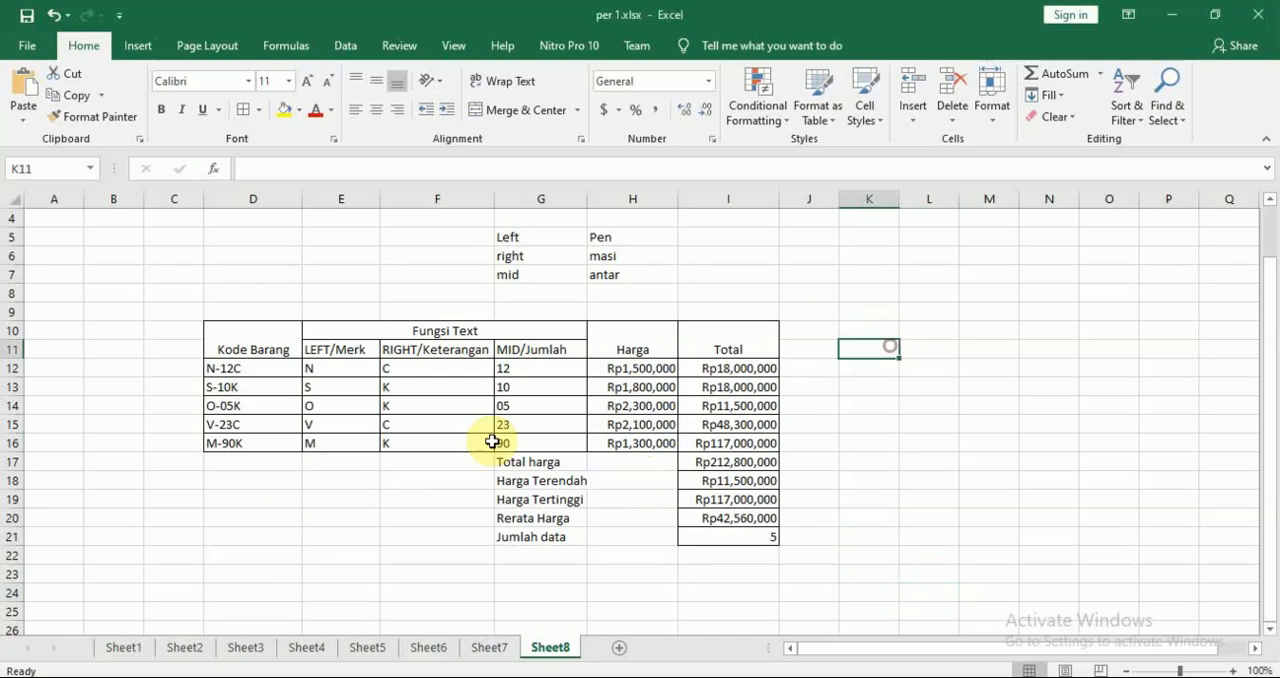
{"action": "left_click", "coordinate": [323, 577]}
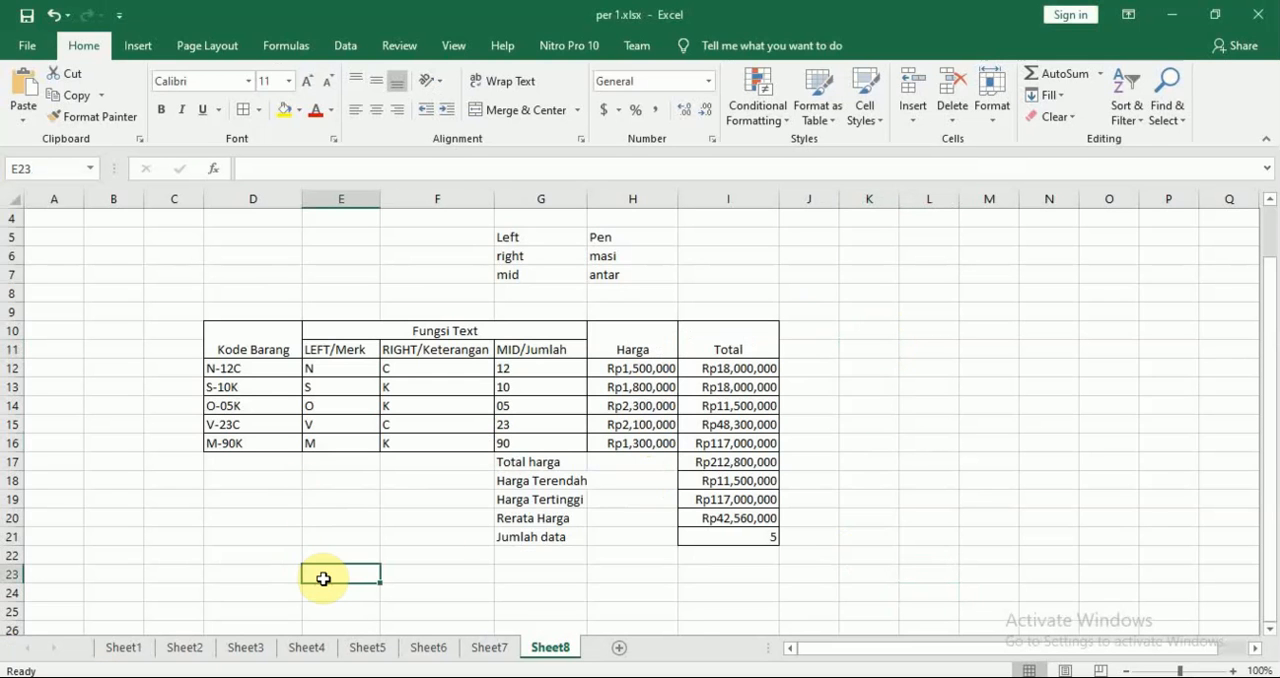
{"action": "type", "text": "nilai mate"}
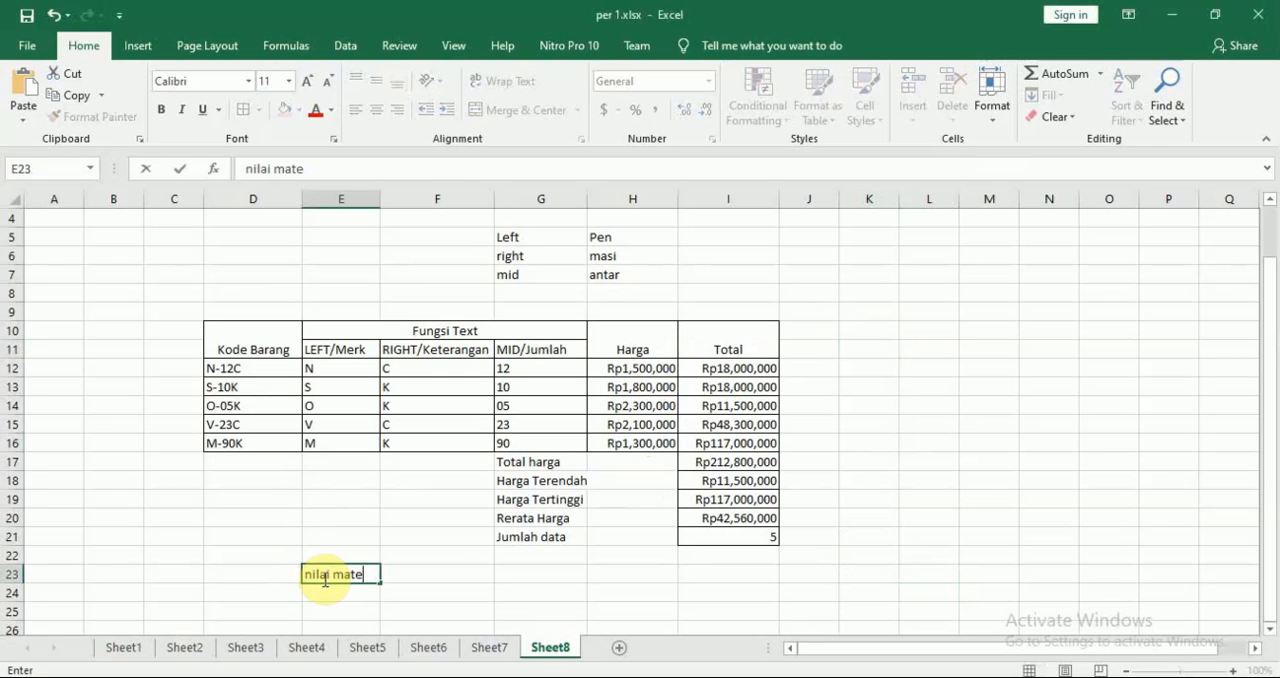
{"action": "type", "text": "matika"}
{"action": "key", "text": "Tab"}
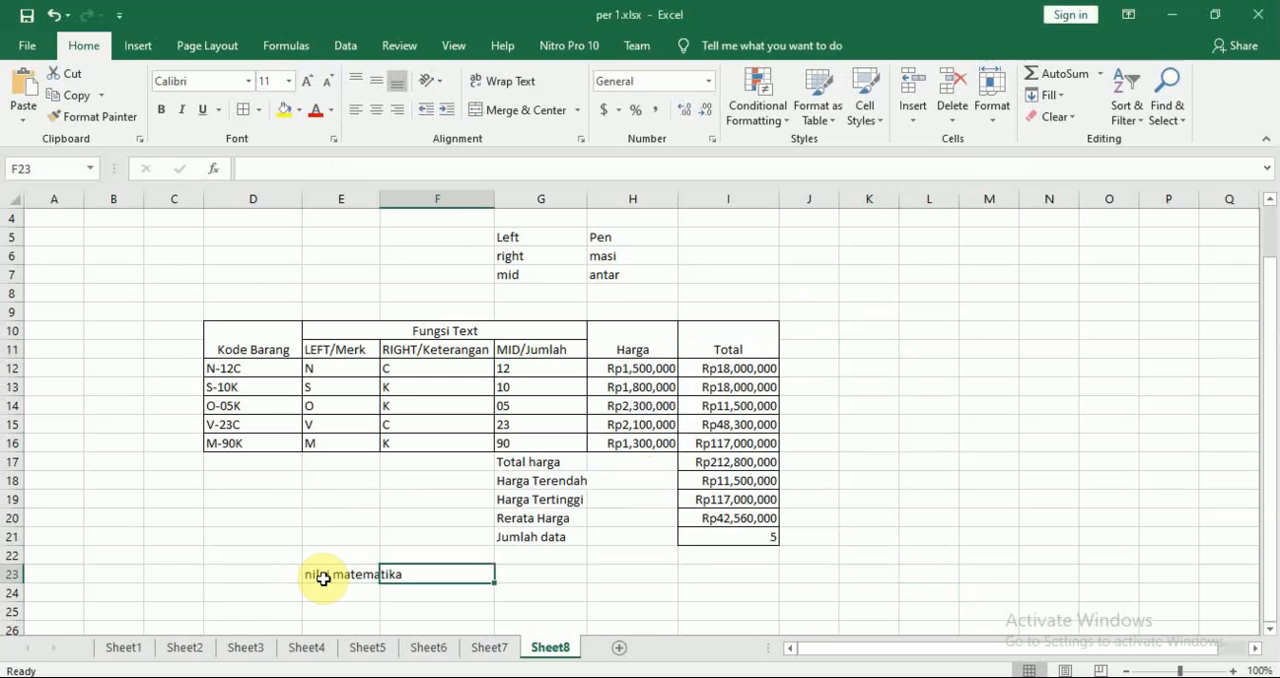
Enter the label "keterangan" in cell E26, three rows below the nilai matematika label
{"action": "key", "text": "Down"}
{"action": "key", "text": "Left"}
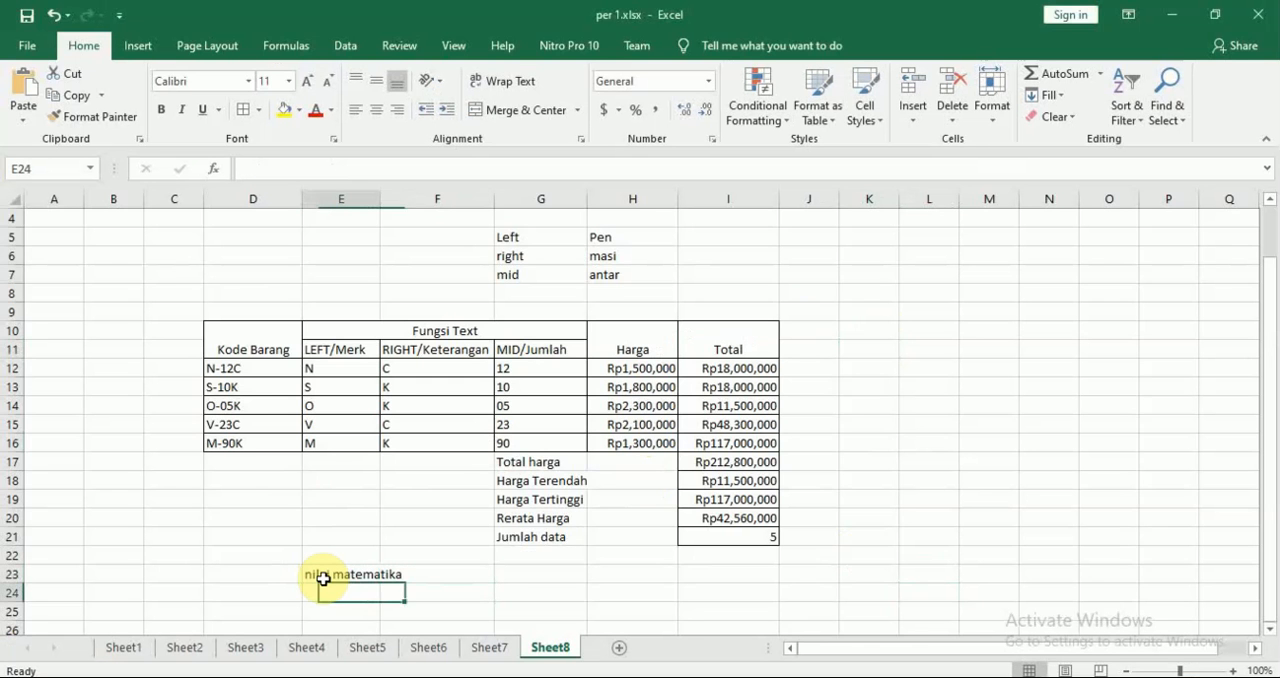
{"action": "key", "text": "Down"}
{"action": "key", "text": "Down"}
{"action": "key", "text": "Down"}
{"action": "key", "text": "Down"}
{"action": "key", "text": "Down"}
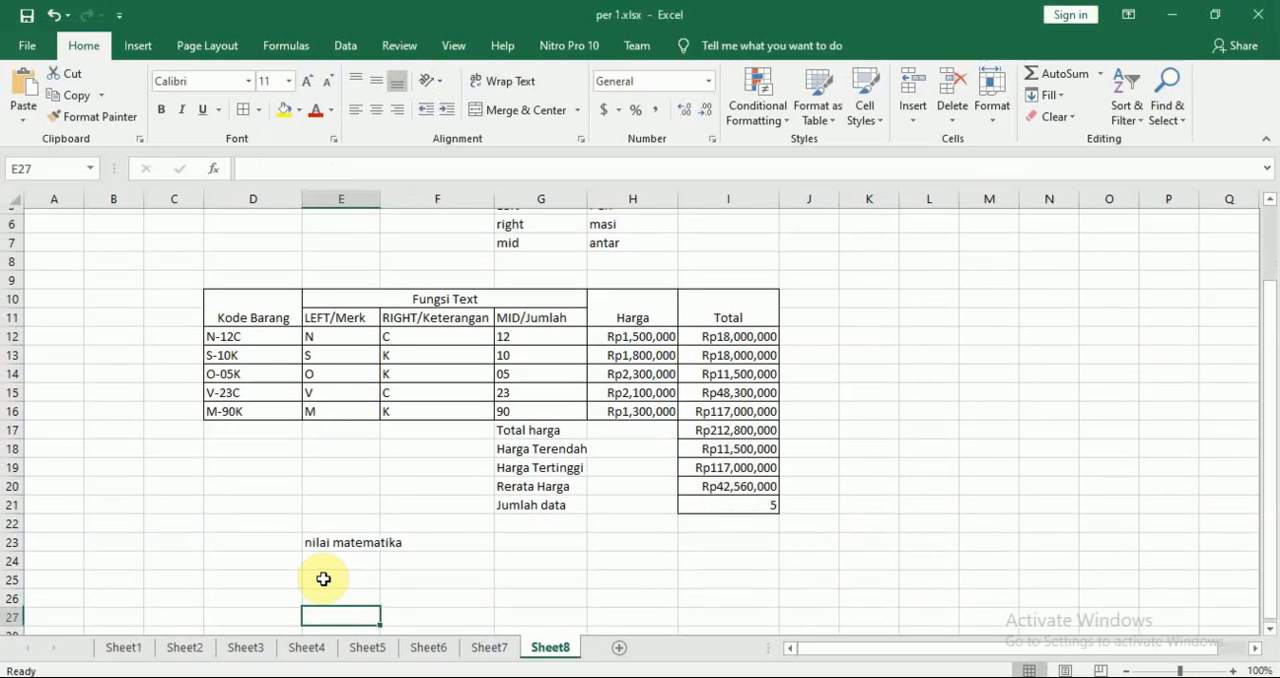
{"action": "key", "text": "Up"}
{"action": "key", "text": "Up"}
{"action": "key", "text": "Up"}
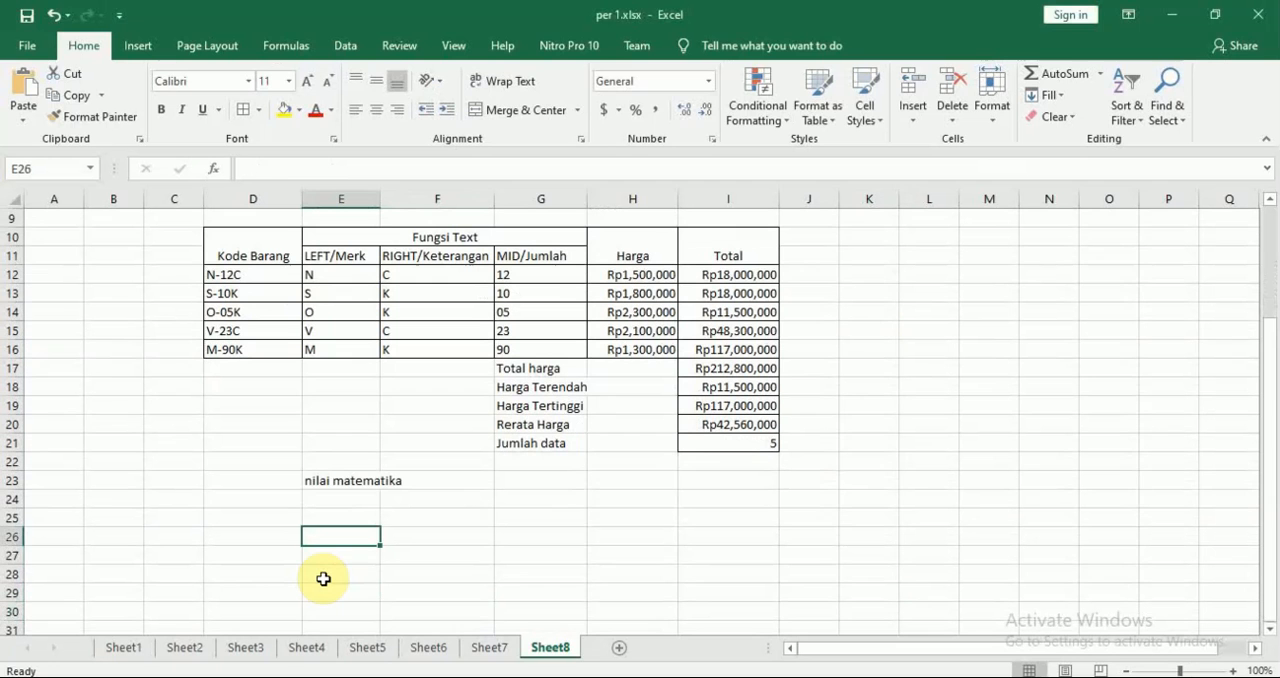
{"action": "type", "text": "keterangan"}
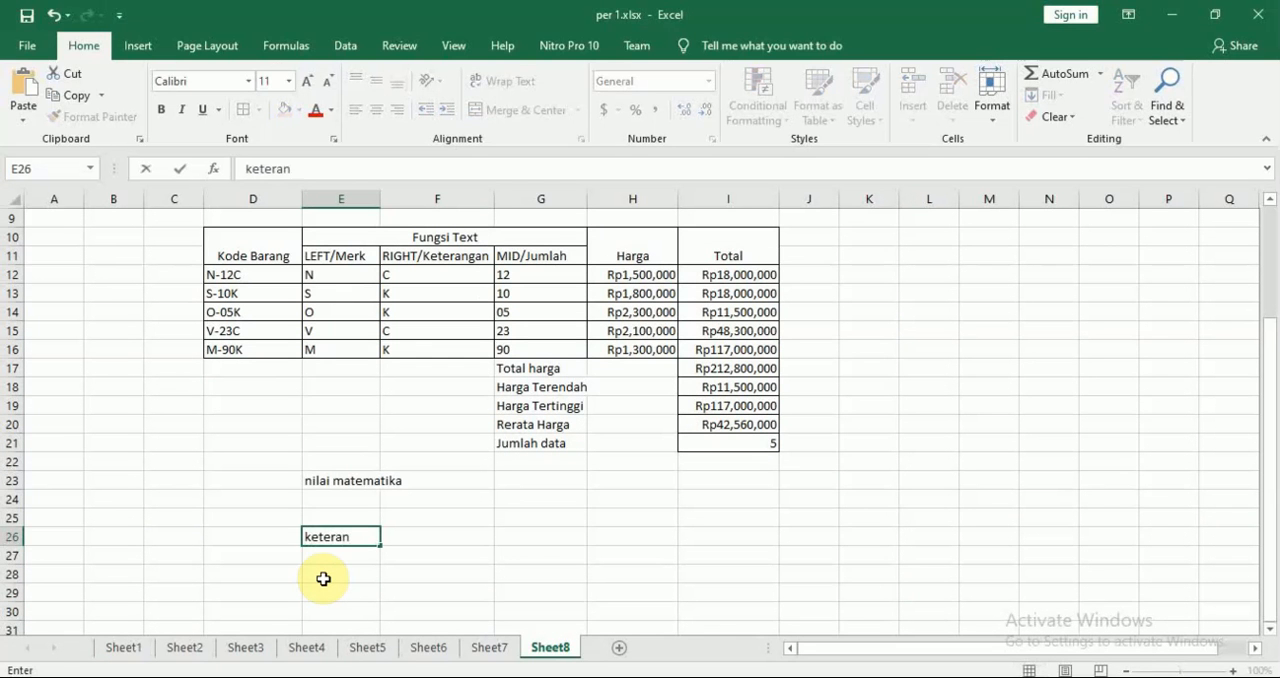
{"action": "key", "text": "Return"}
Enter the score 80 in cell E24, directly under the nilai matematika label
{"action": "key", "text": "Up"}
{"action": "key", "text": "Up"}
{"action": "key", "text": "Up"}
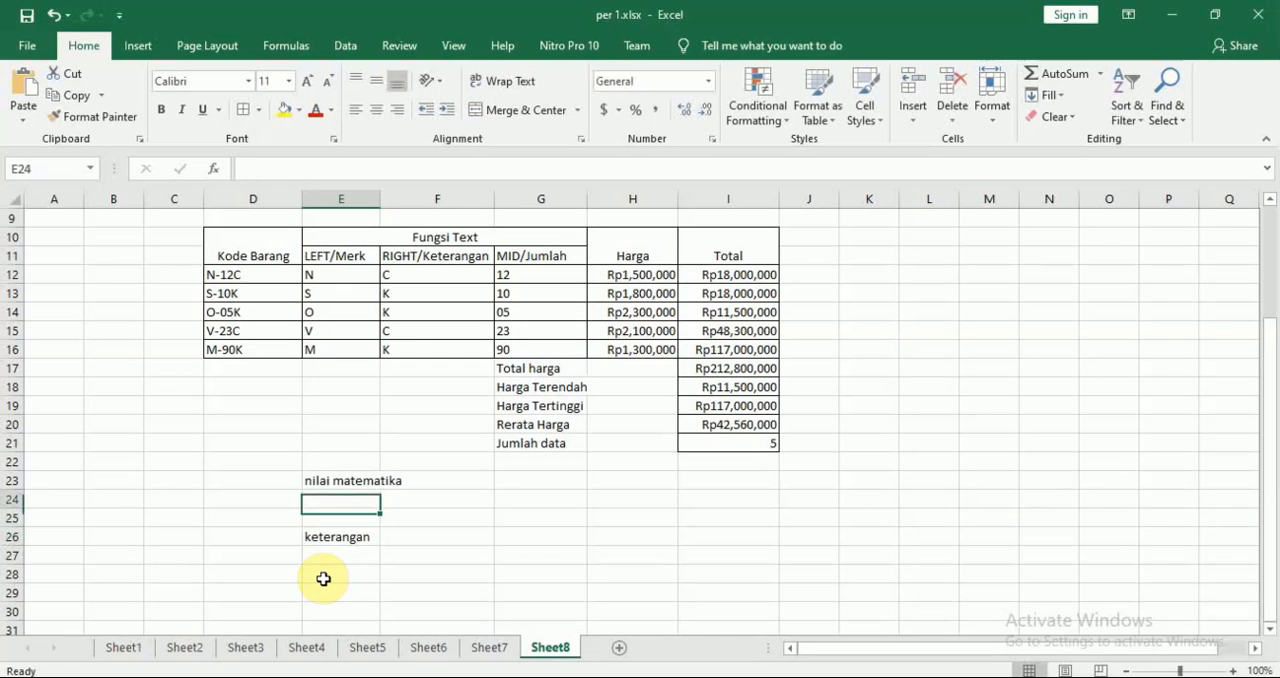
{"action": "key", "text": "Right"}
{"action": "key", "text": "Right"}
{"action": "key", "text": "Left"}
{"action": "key", "text": "Left"}
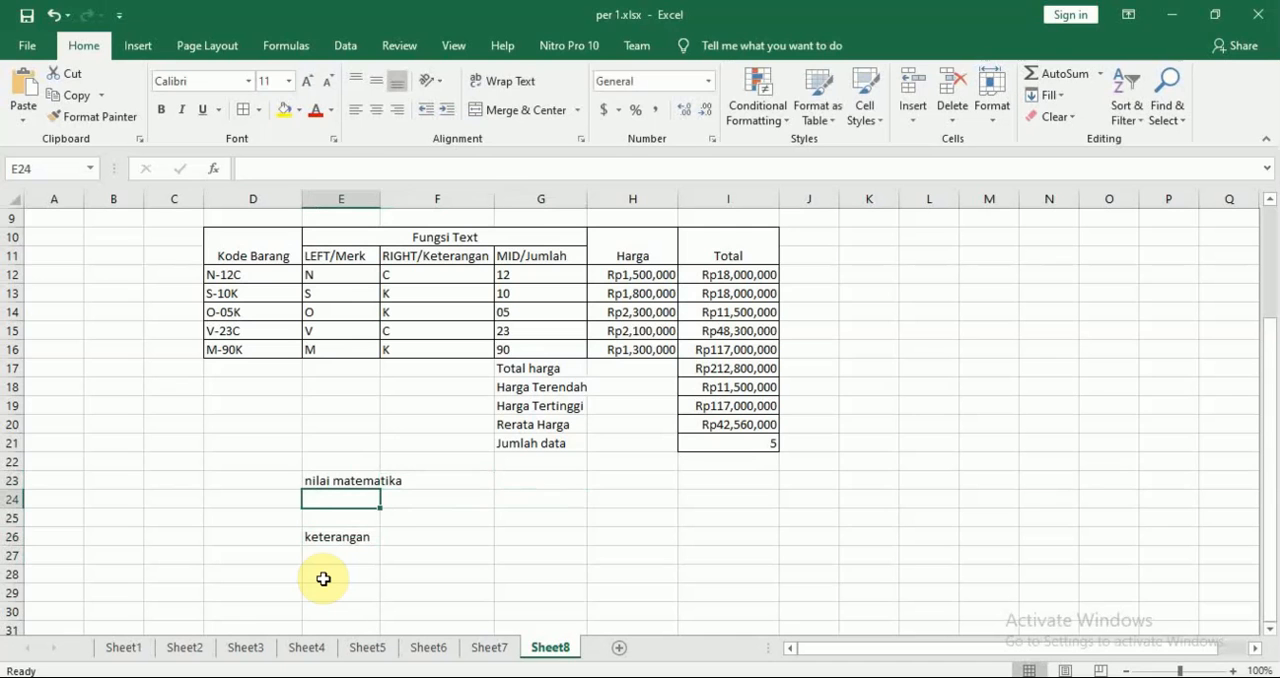
{"action": "type", "text": "80"}
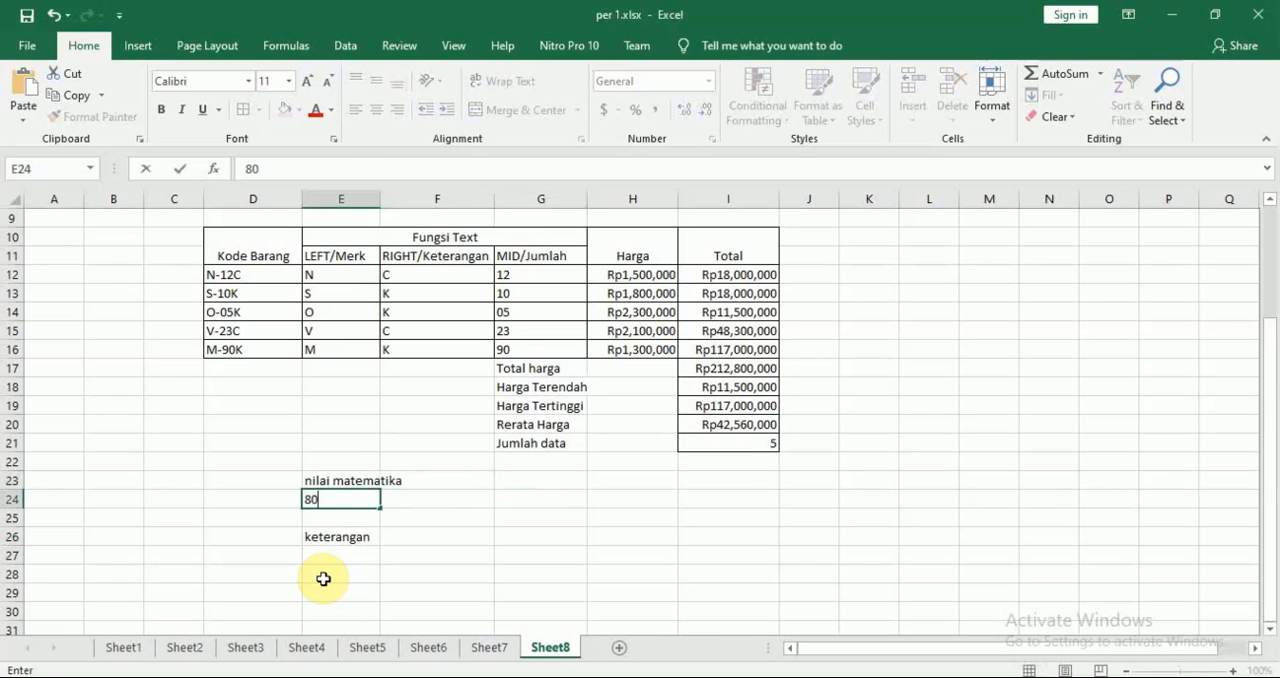
{"action": "key", "text": "Return"}
Start an IF formula in cell E27 under keterangan with the logical test E24>=80
{"action": "key", "text": "Down"}
{"action": "key", "text": "Down"}
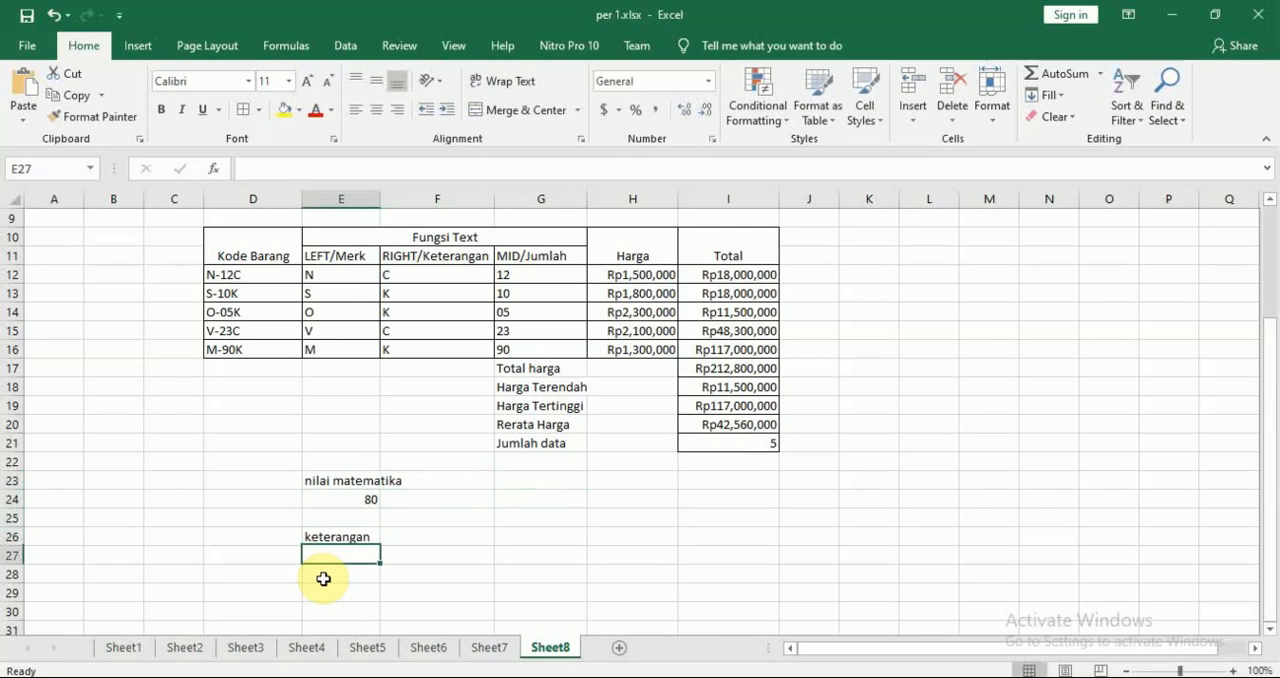
{"action": "type", "text": "=if"}
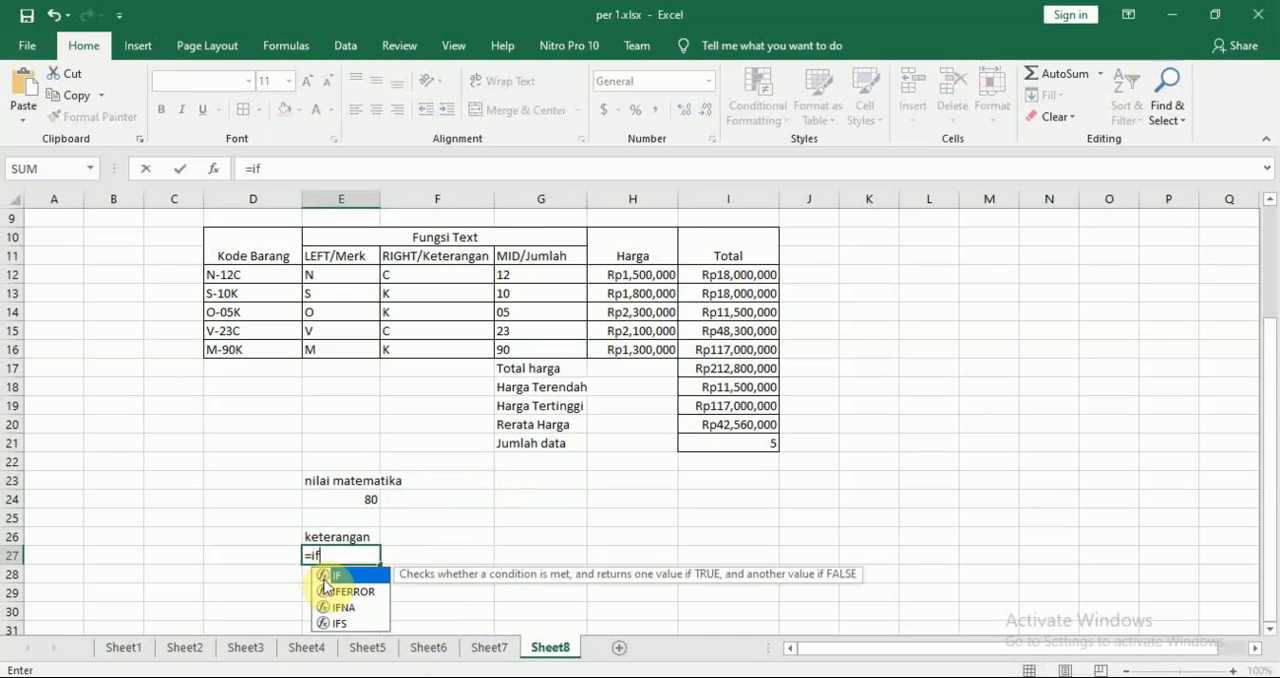
{"action": "key", "text": "Tab"}
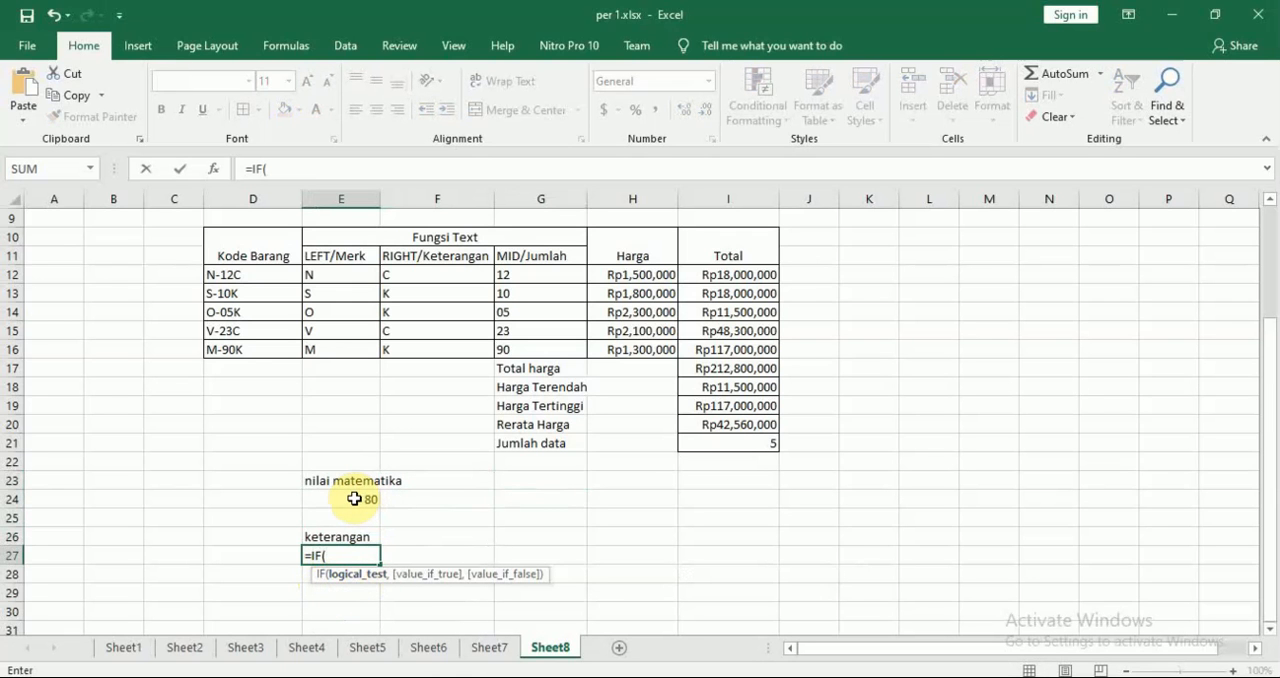
{"action": "left_click", "coordinate": [358, 500]}
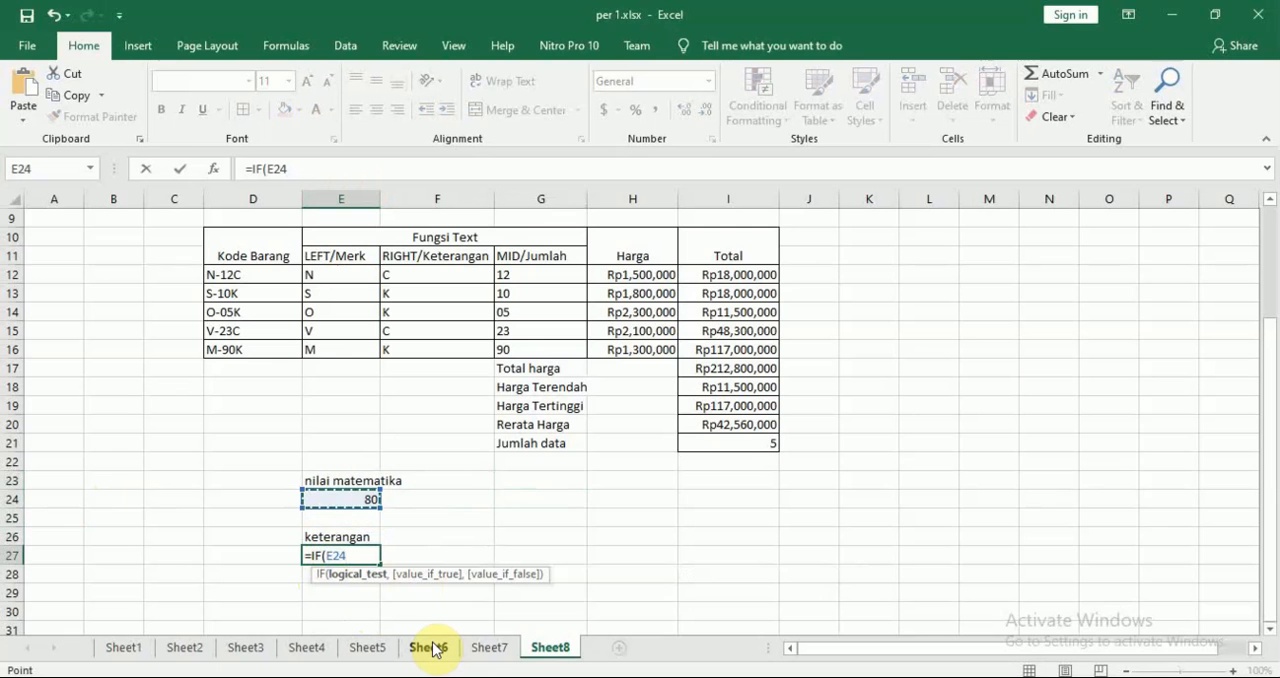
{"action": "type", "text": ">=80"}
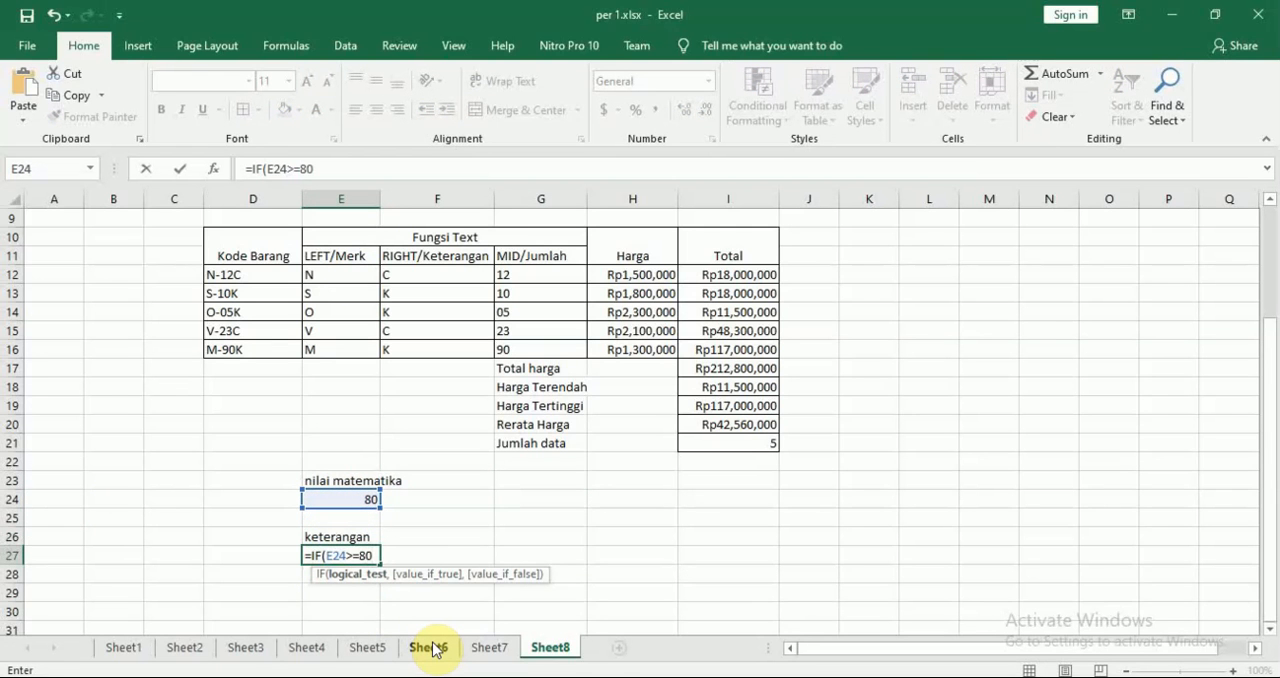
{"action": "type", "text": ","}
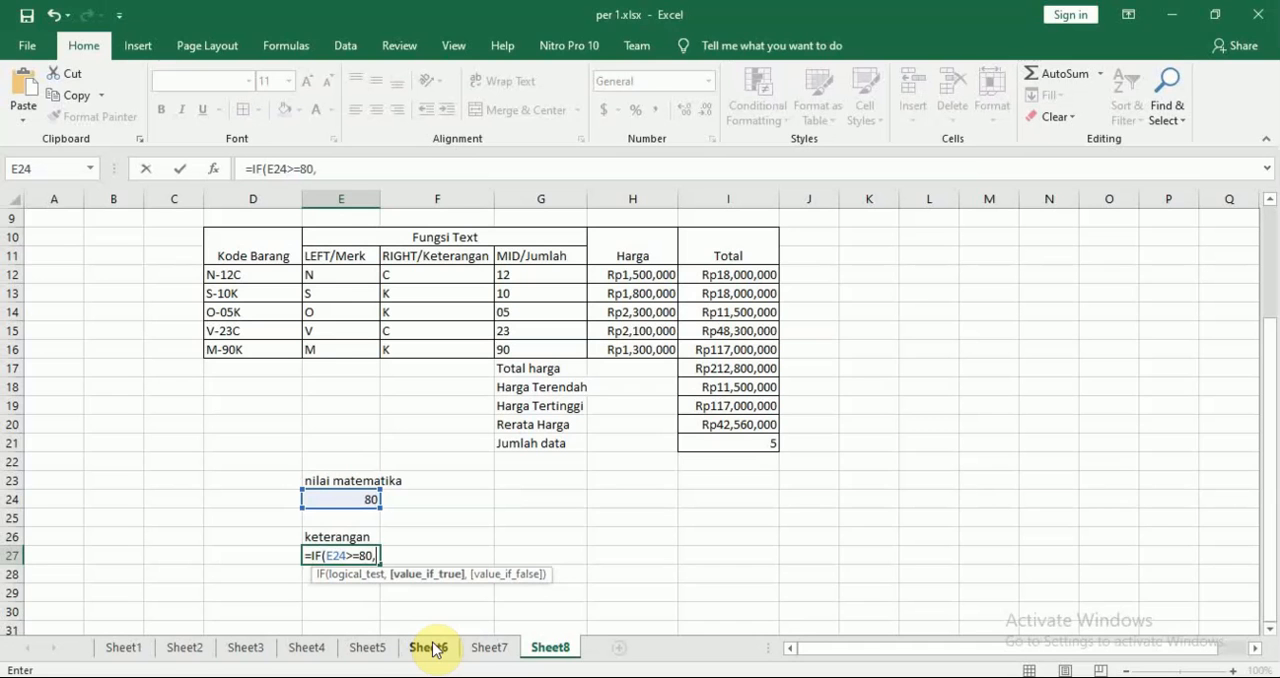
{"action": "key", "text": "BackSpace"}
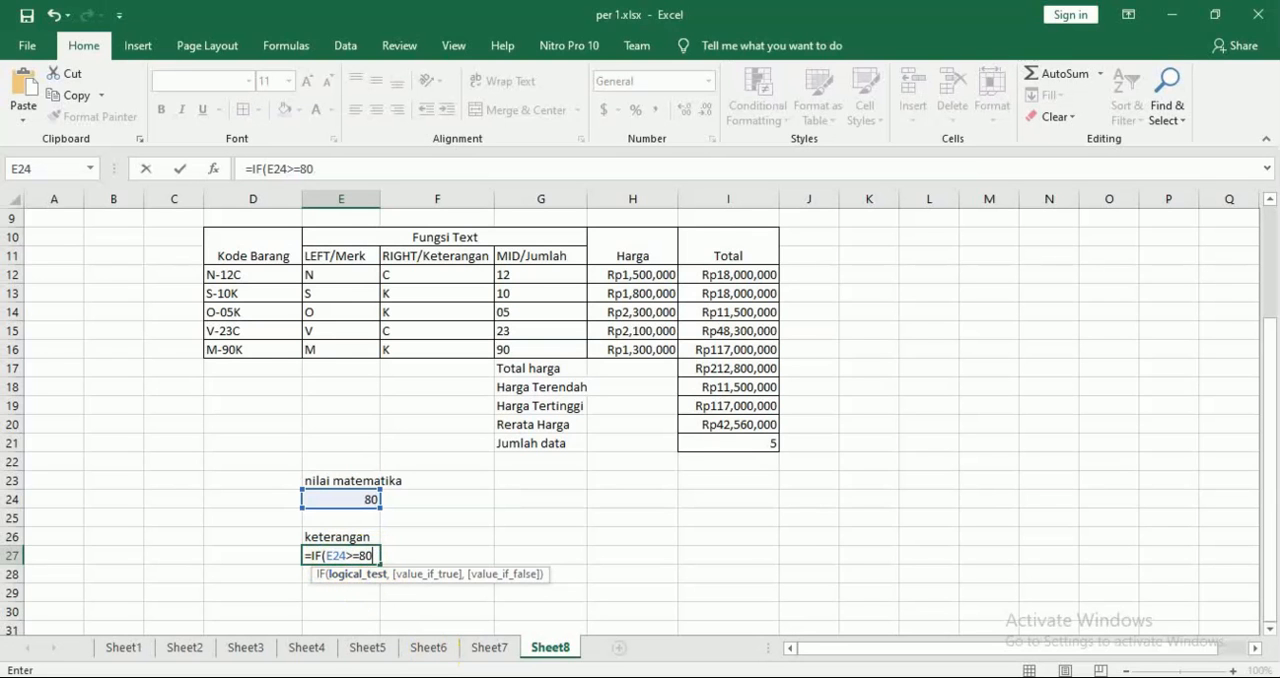
{"action": "type", "text": ","}
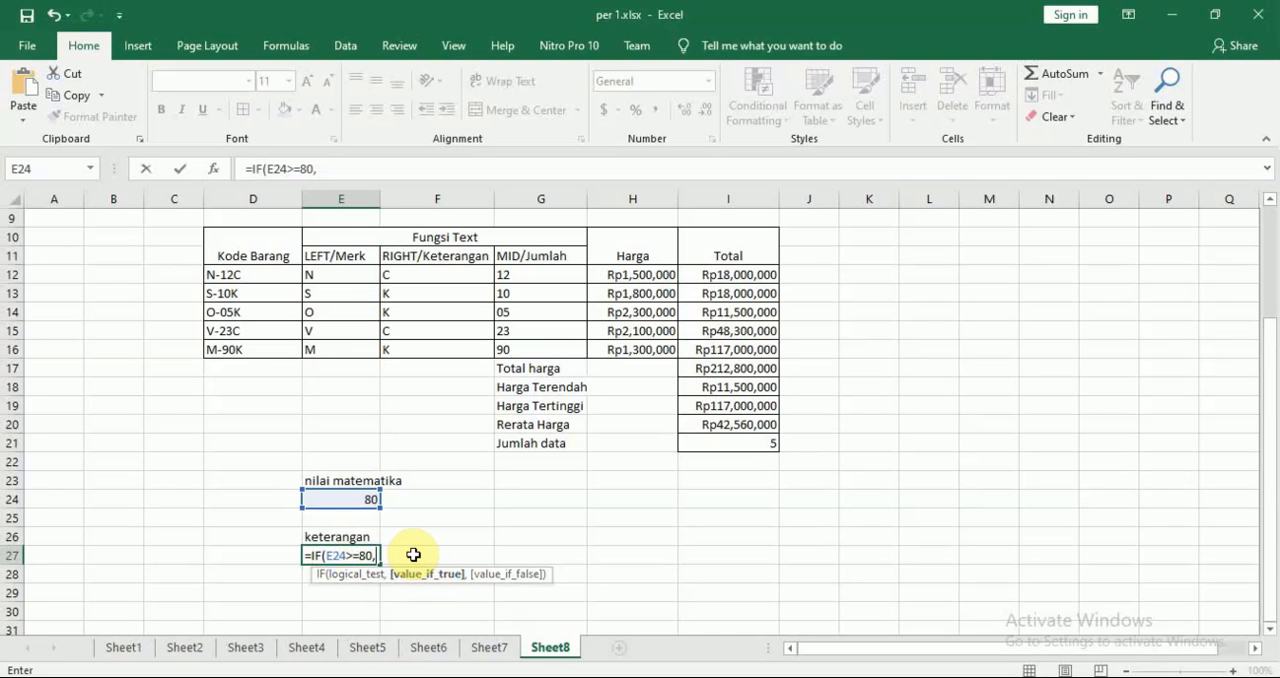
Add "LULUS", enclosed in double quotation marks, as the IF formula's value if true
{"action": "type", "text": "\"LULUS"}
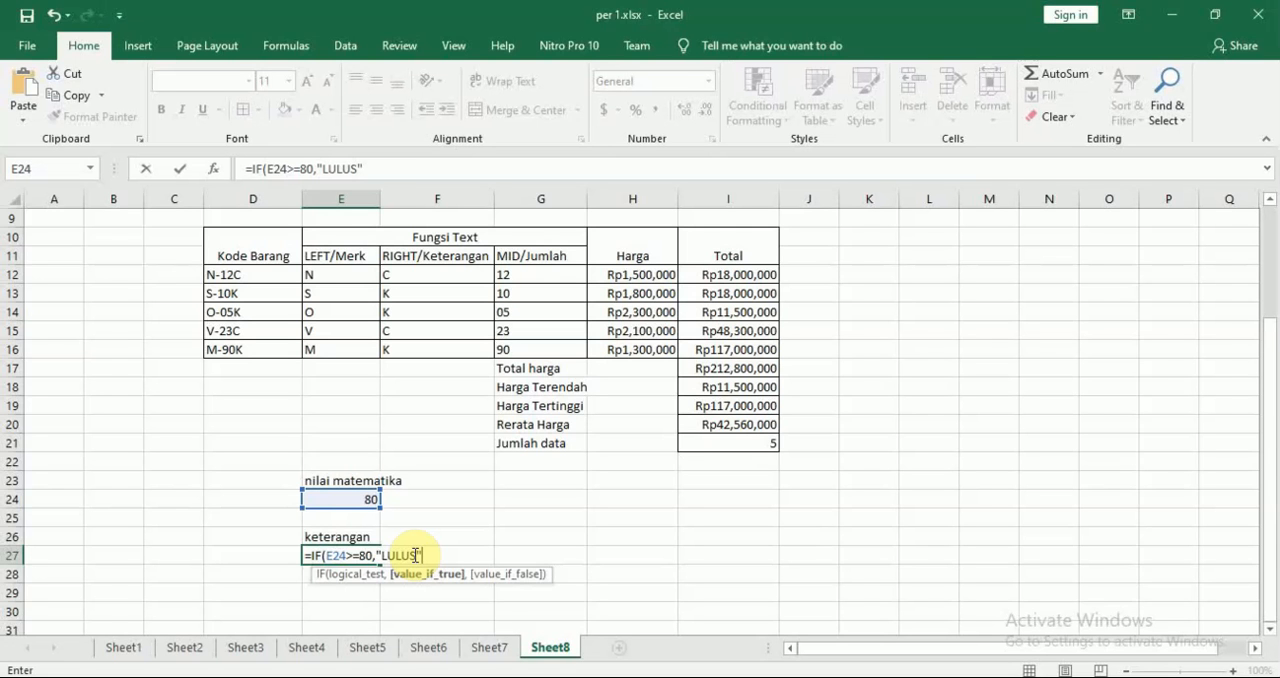
{"action": "key", "text": "BackSpace"}
{"action": "key", "text": "BackSpace"}
{"action": "key", "text": "BackSpace"}
{"action": "key", "text": "BackSpace"}
{"action": "key", "text": "BackSpace"}
{"action": "key", "text": "BackSpace"}
{"action": "type", "text": "\""}
{"action": "key", "text": "BackSpace"}
{"action": "type", "text": "\""}
{"action": "key", "text": "BackSpace"}
{"action": "type", "text": "\""}
{"action": "key", "text": "BackSpace"}
{"action": "type", "text": "''"}
{"action": "key", "text": "BackSpace"}
{"action": "key", "text": "BackSpace"}
{"action": "type", "text": "\"LULUS"}
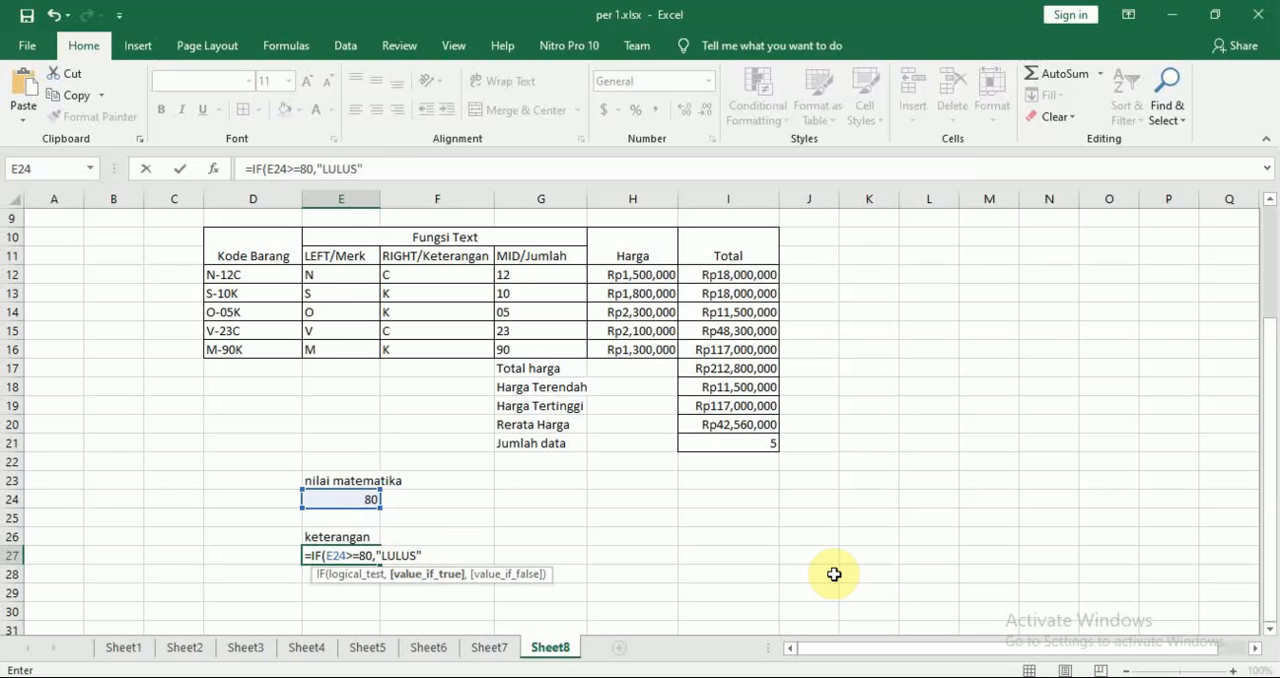
{"action": "type", "text": "\""}
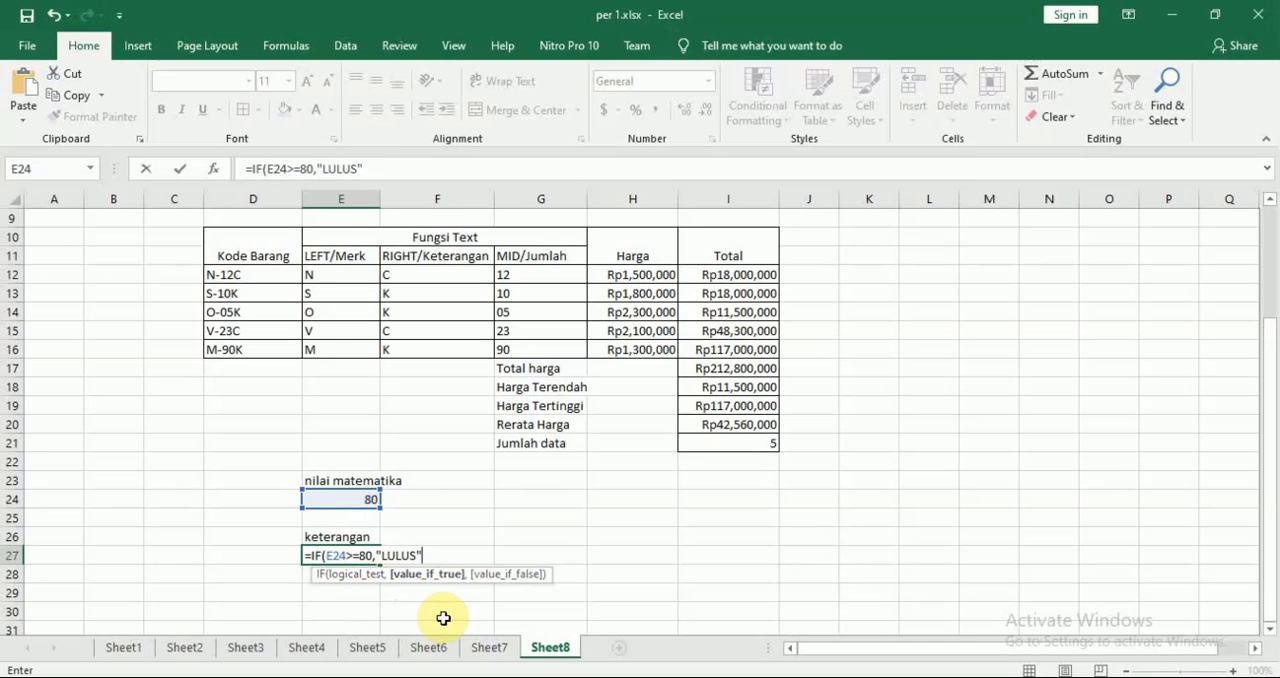
Add "GAGAL" as the value if false and complete the formula =IF(E24>=80,"LULUS","GAGAL")
{"action": "type", "text": ","}
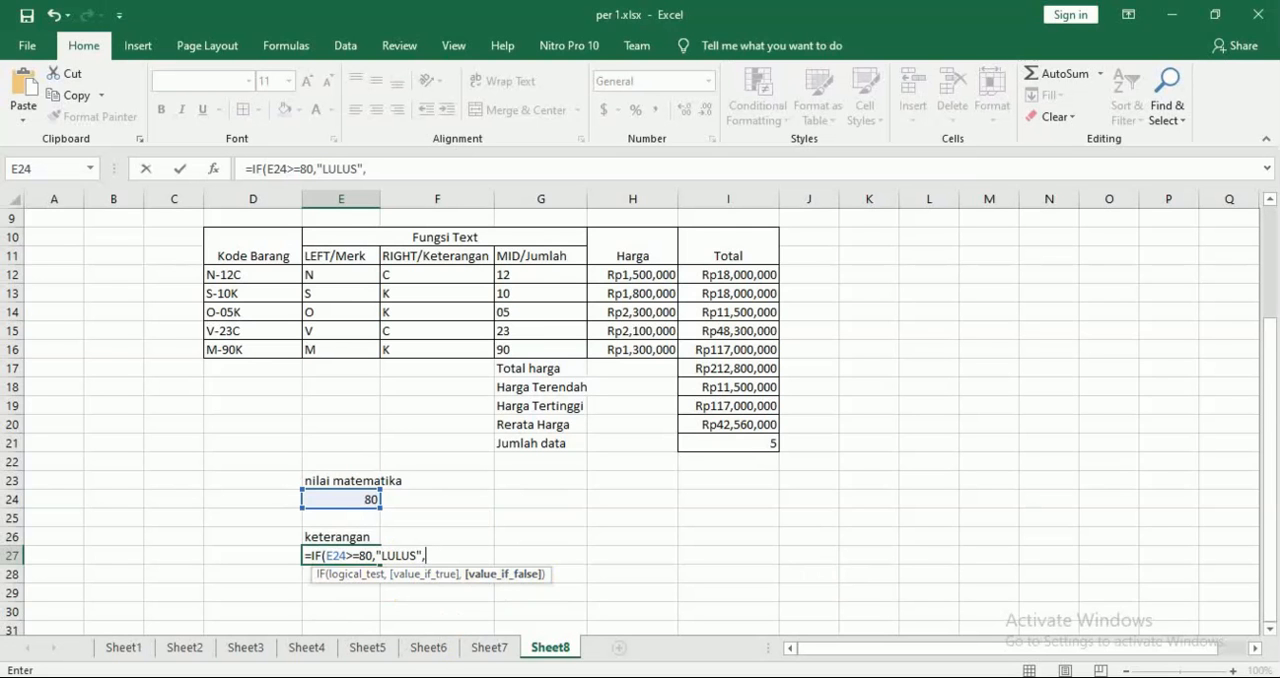
{"action": "type", "text": "\"GAGAL"}
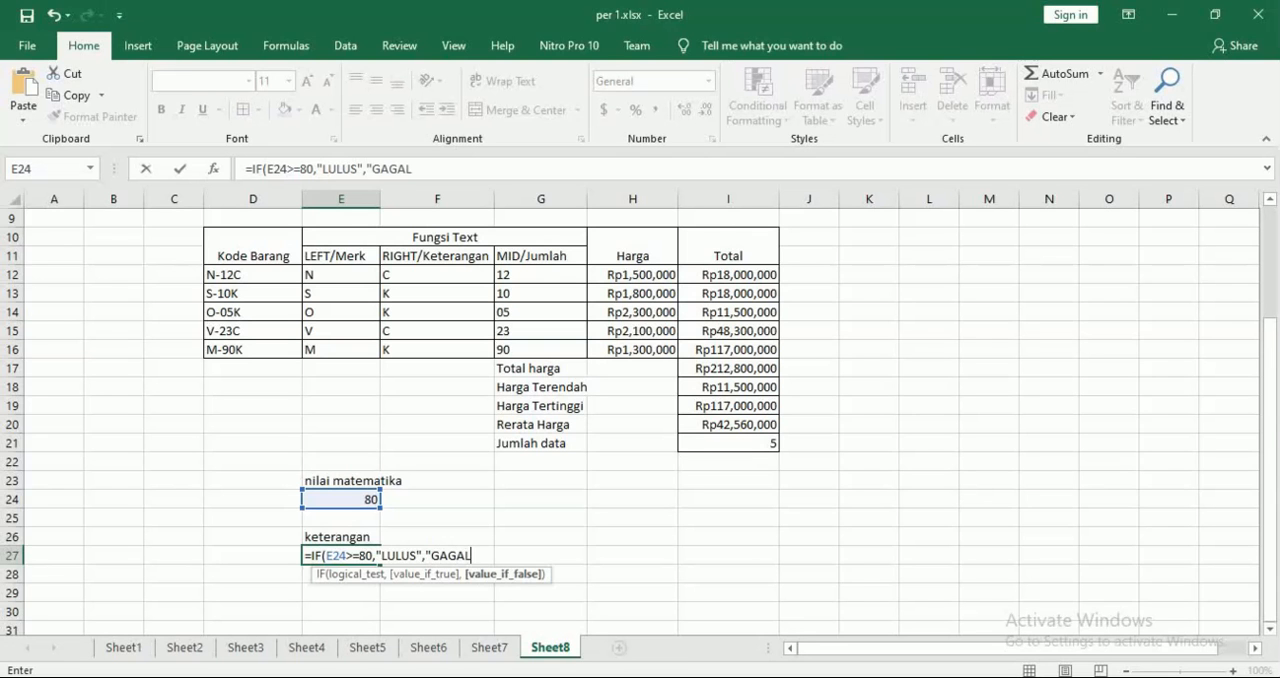
{"action": "type", "text": "\")"}
{"action": "key", "text": "Return"}
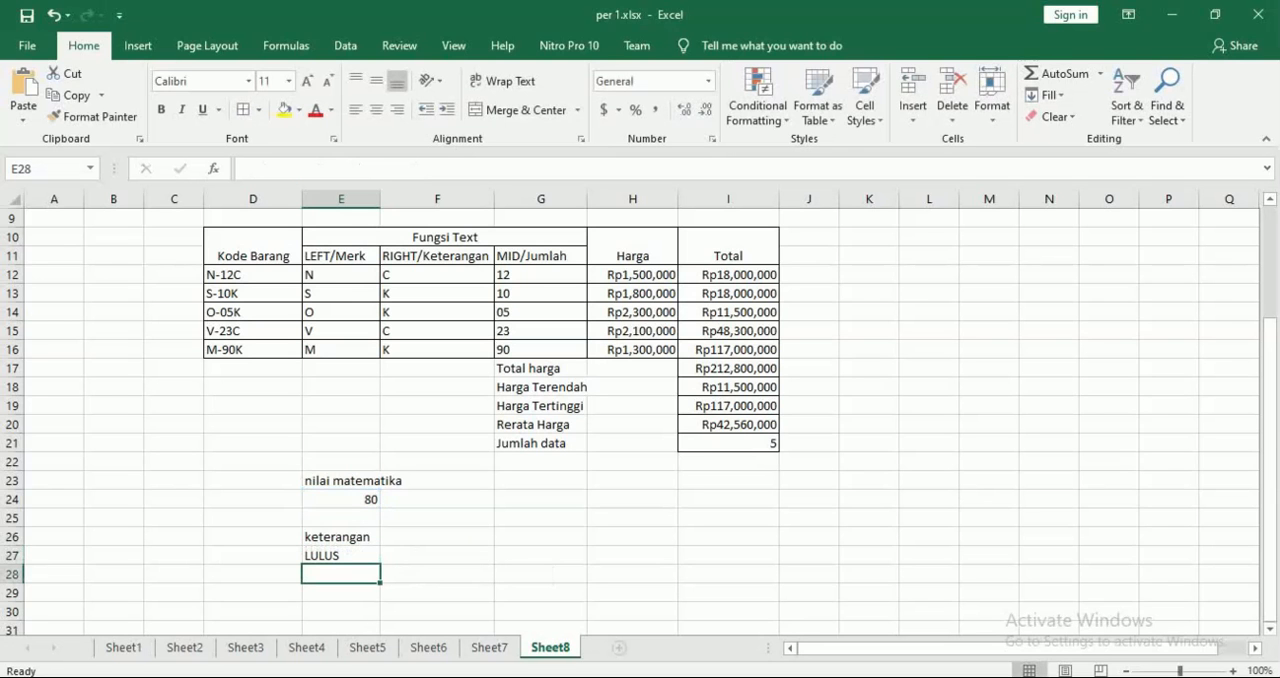
Change the math score in cell E24 to 79 to test the IF formula
{"action": "key", "text": "Up"}
{"action": "key", "text": "Up"}
{"action": "key", "text": "Up"}
{"action": "key", "text": "Up"}
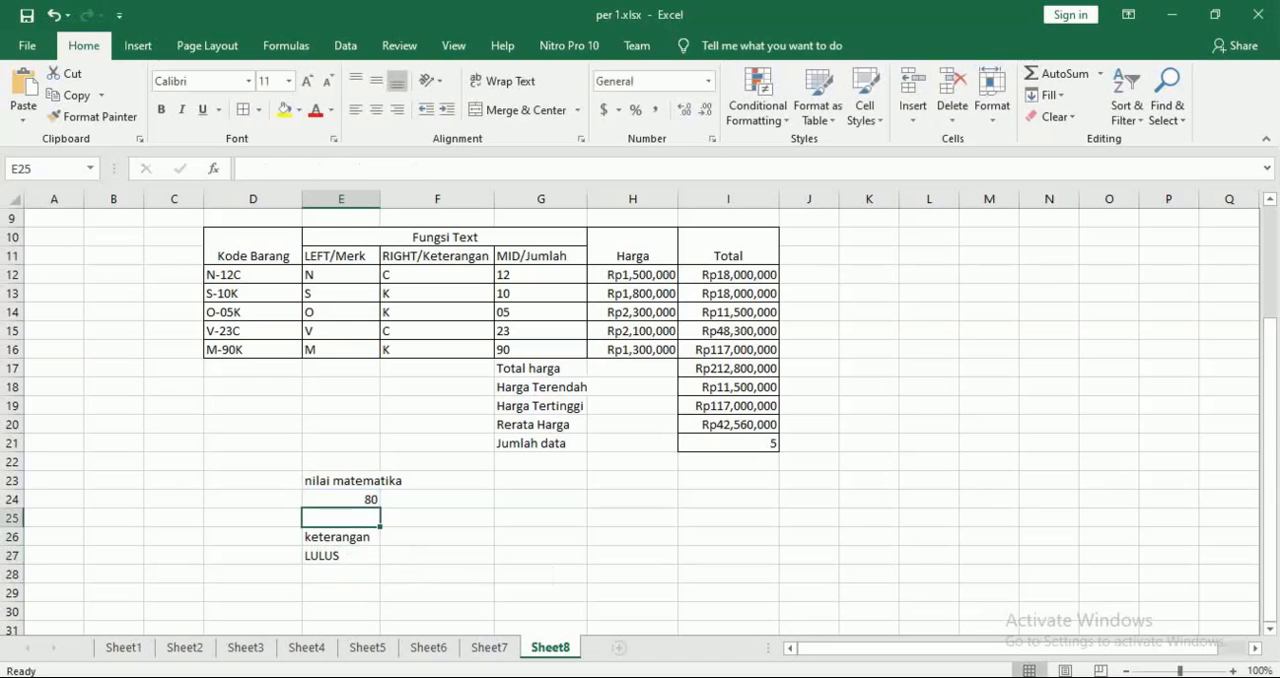
{"action": "key", "text": "Down"}
{"action": "key", "text": "Down"}
{"action": "key", "text": "Up"}
{"action": "key", "text": "Up"}
{"action": "key", "text": "Up"}
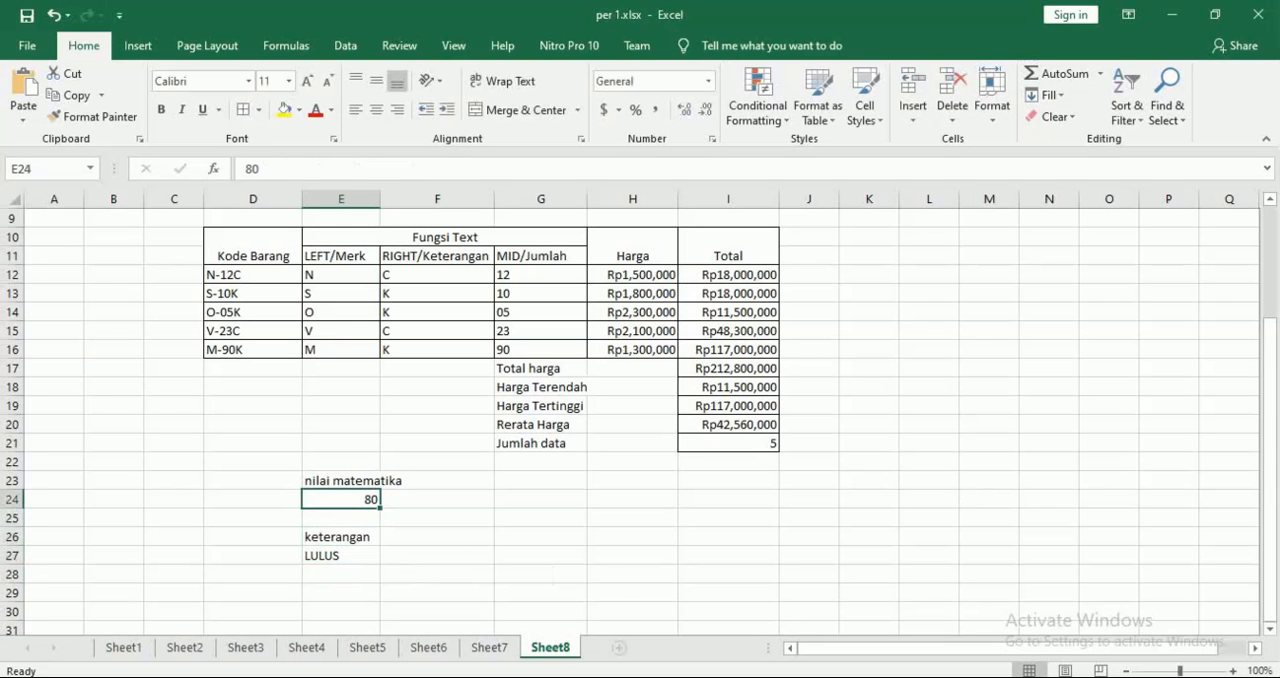
{"action": "type", "text": "79"}
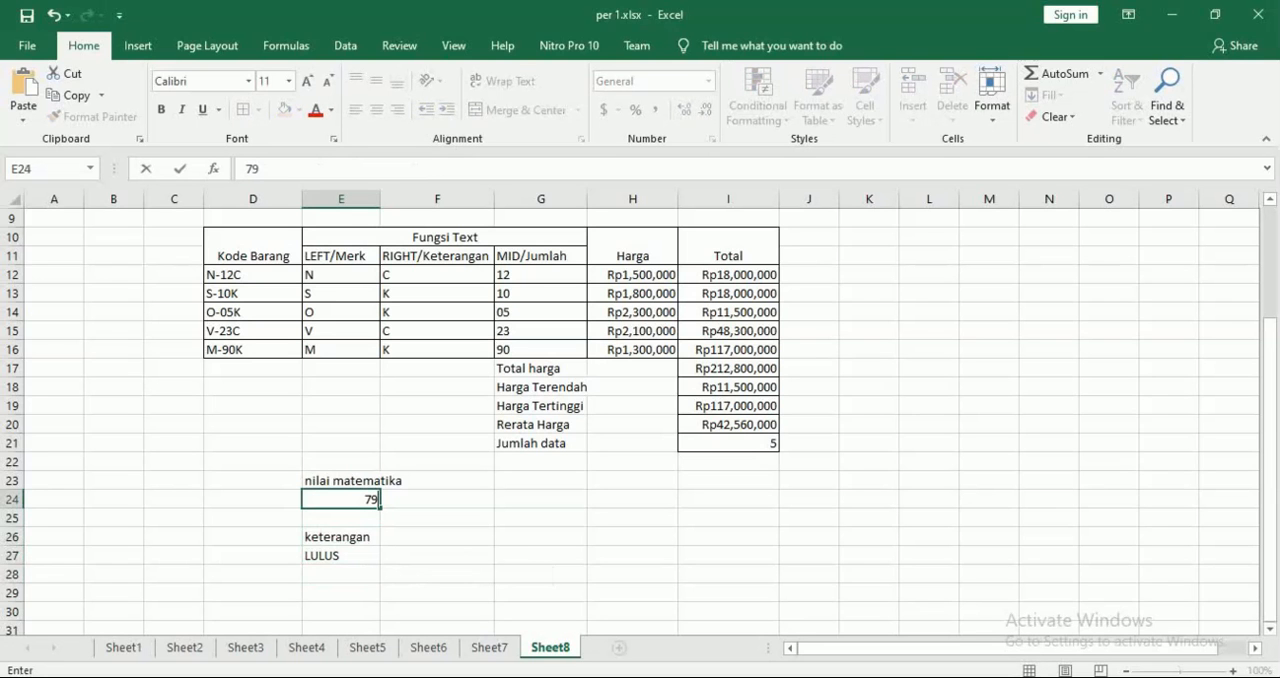
{"action": "key", "text": "Return"}
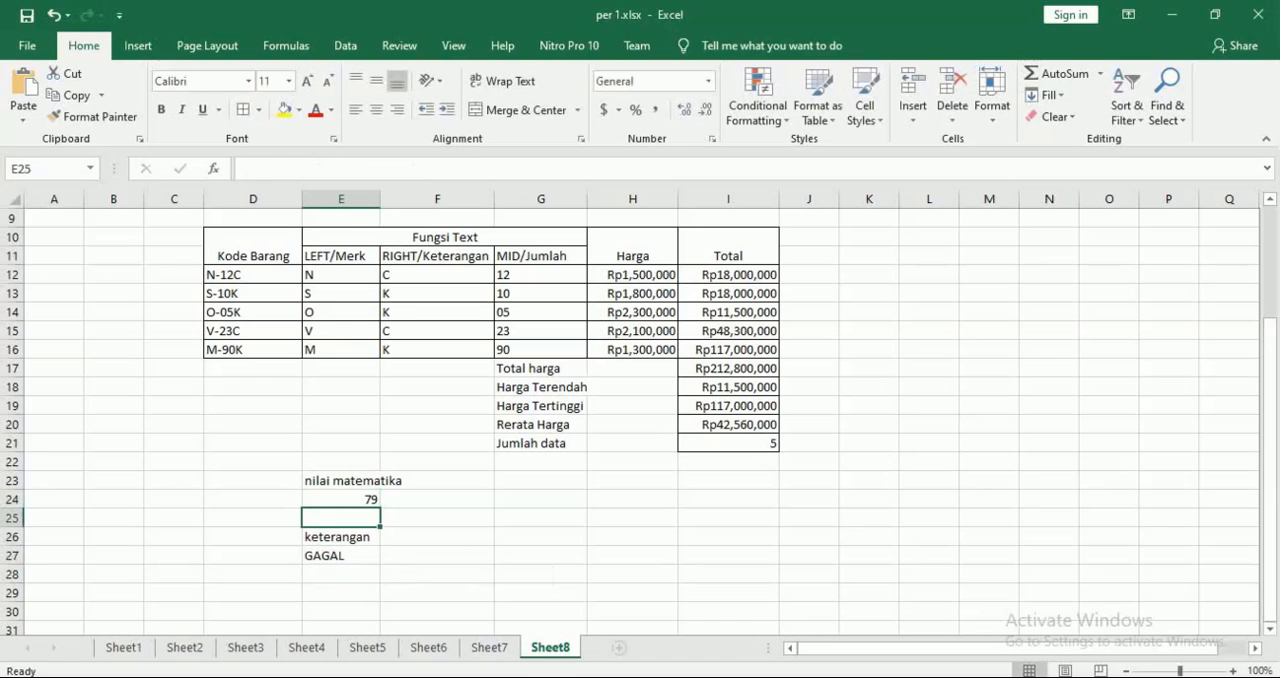
Change the math score in cell E24 to 87 to test the passing condition
{"action": "key", "text": "Down"}
{"action": "key", "text": "Up"}
{"action": "key", "text": "Up"}
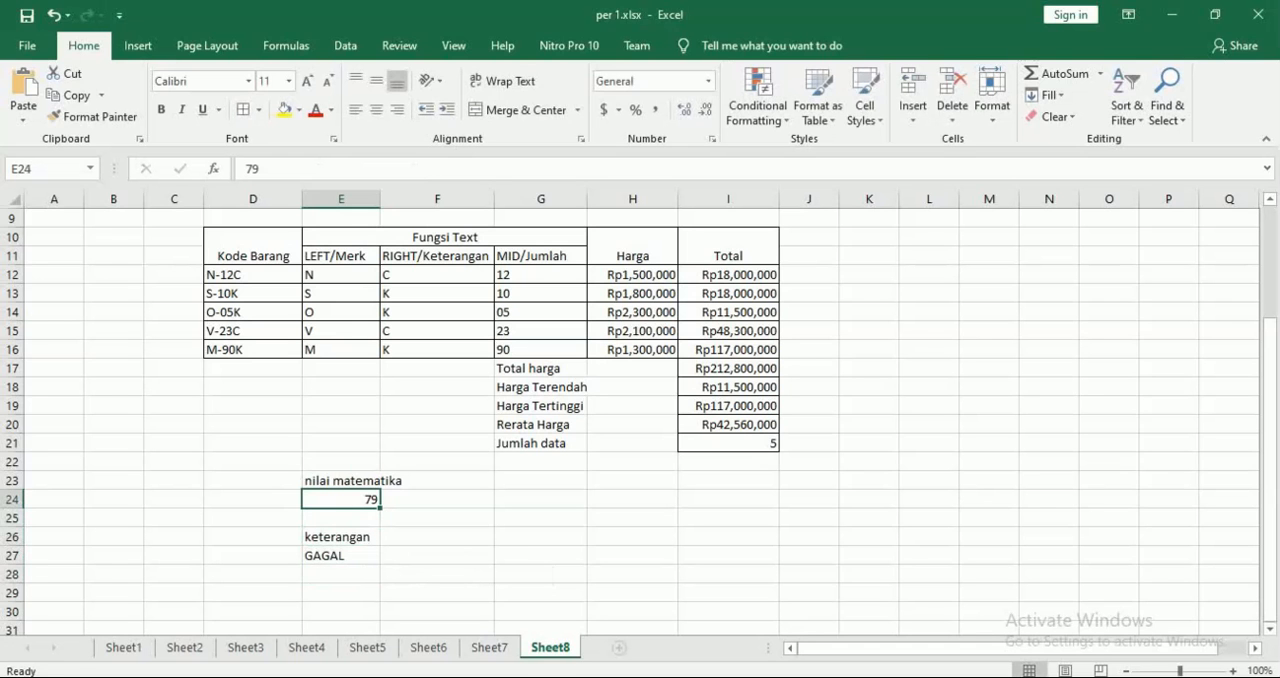
{"action": "type", "text": "87"}
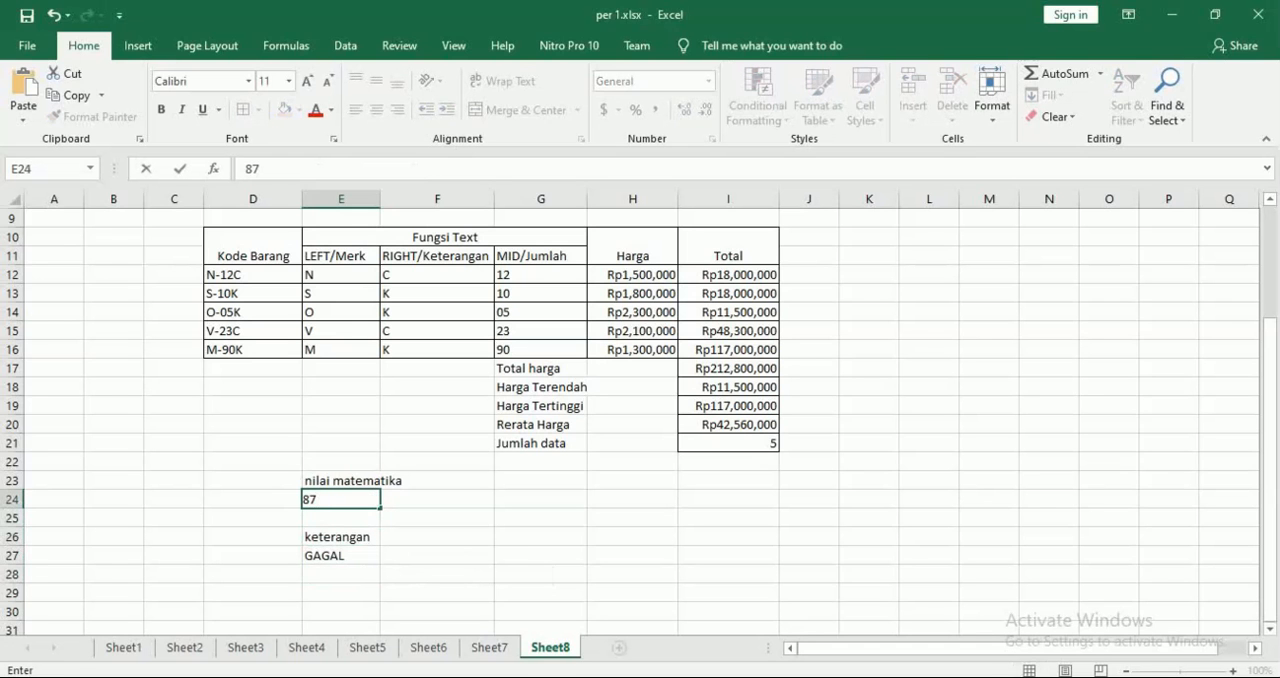
{"action": "key", "text": "Return"}
Change the math score in cell E24 to 50 to test the failing condition
{"action": "key", "text": "Up"}
{"action": "type", "text": "50"}
{"action": "key", "text": "Return"}
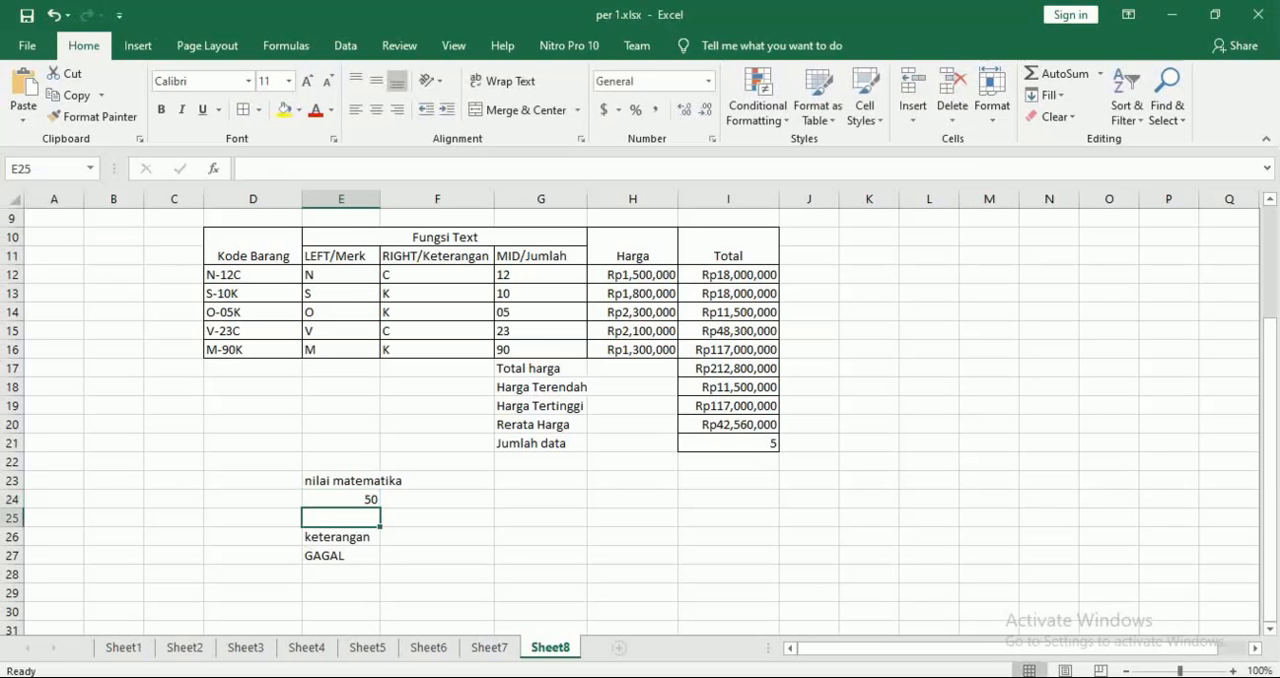
Clear the math score practice example from cells E23:E27
{"action": "key", "text": "Up"}
{"action": "key", "text": "Up"}
{"action": "key", "text": "shift+Down"}
{"action": "key", "text": "shift+Down"}
{"action": "key", "text": "shift+Down"}
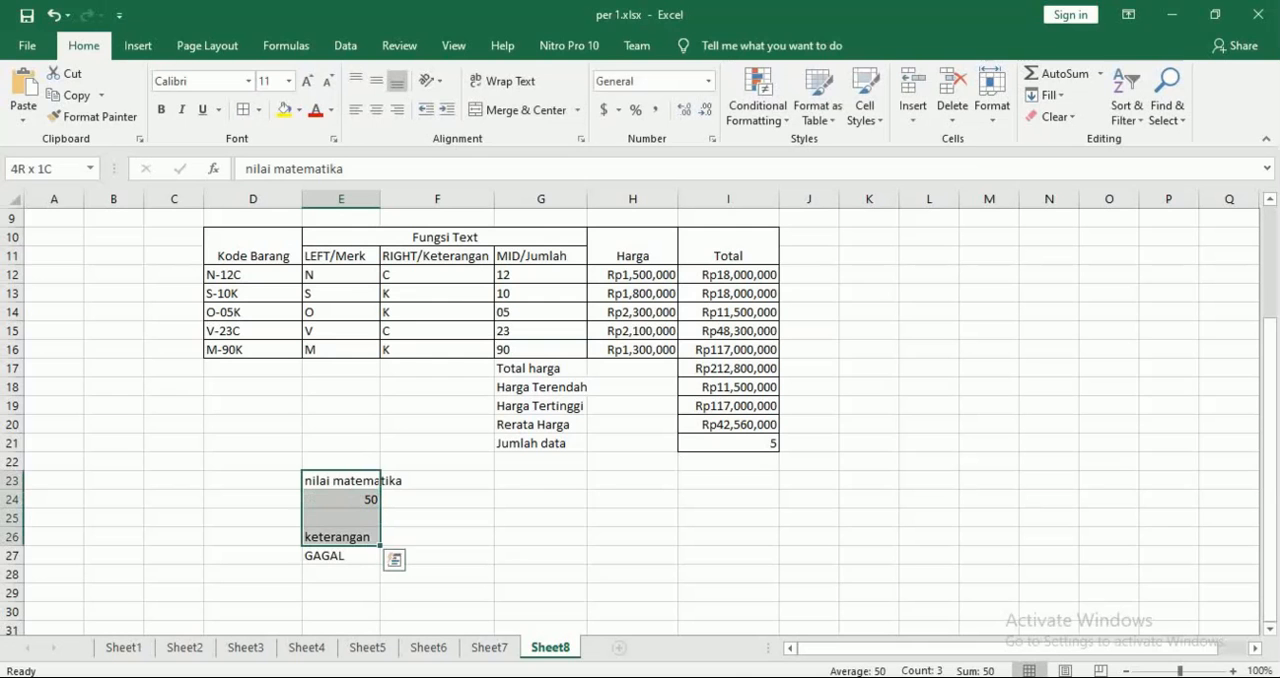
{"action": "key", "text": "shift+Down"}
{"action": "key", "text": "Delete"}
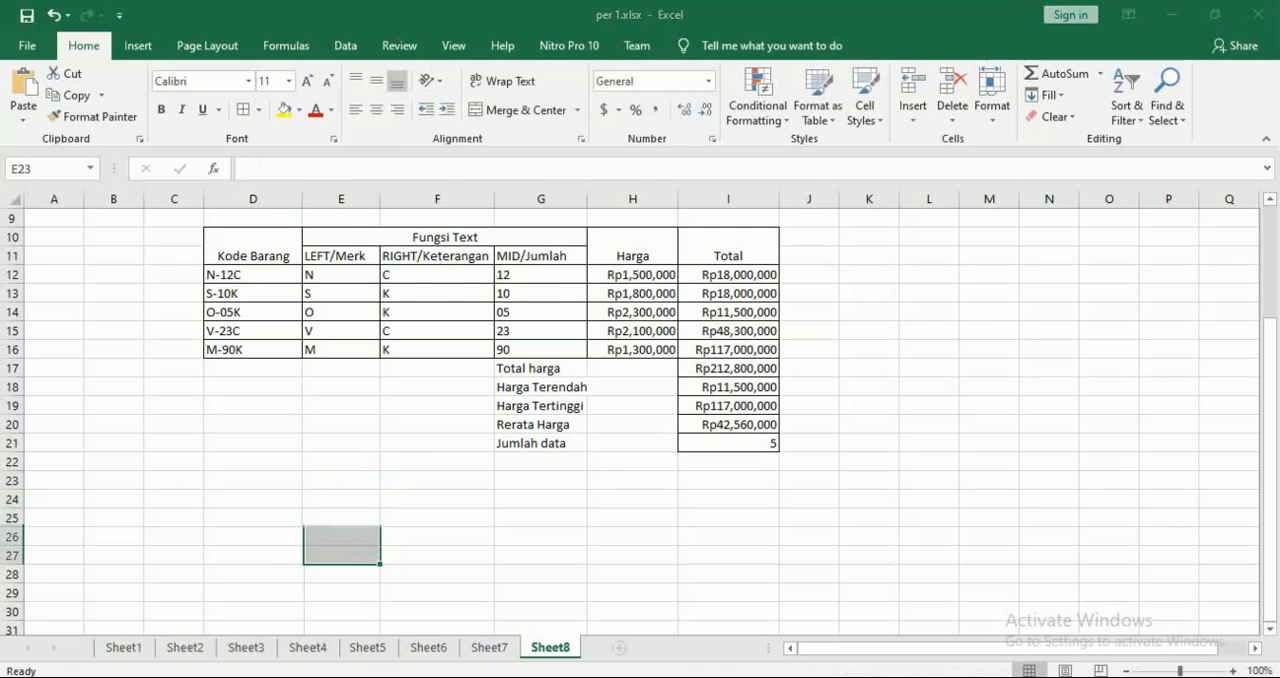
Switch to the Nitro Pro module and examine the next case's table with its added columns and its rules
{"action": "key", "text": "alt+Tab"}
{"action": "scroll", "coordinate": [644, 408], "scroll_direction": "down", "scroll_amount": 4}
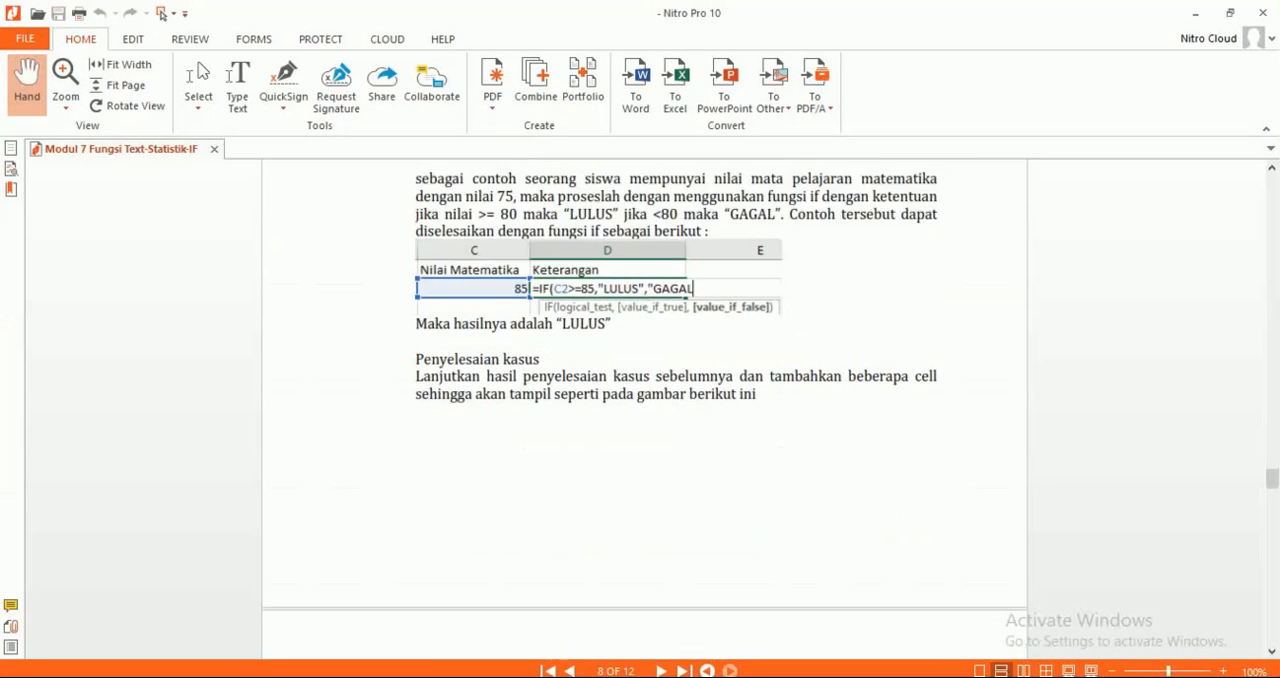
{"action": "scroll", "coordinate": [644, 408], "scroll_direction": "down", "scroll_amount": 10}
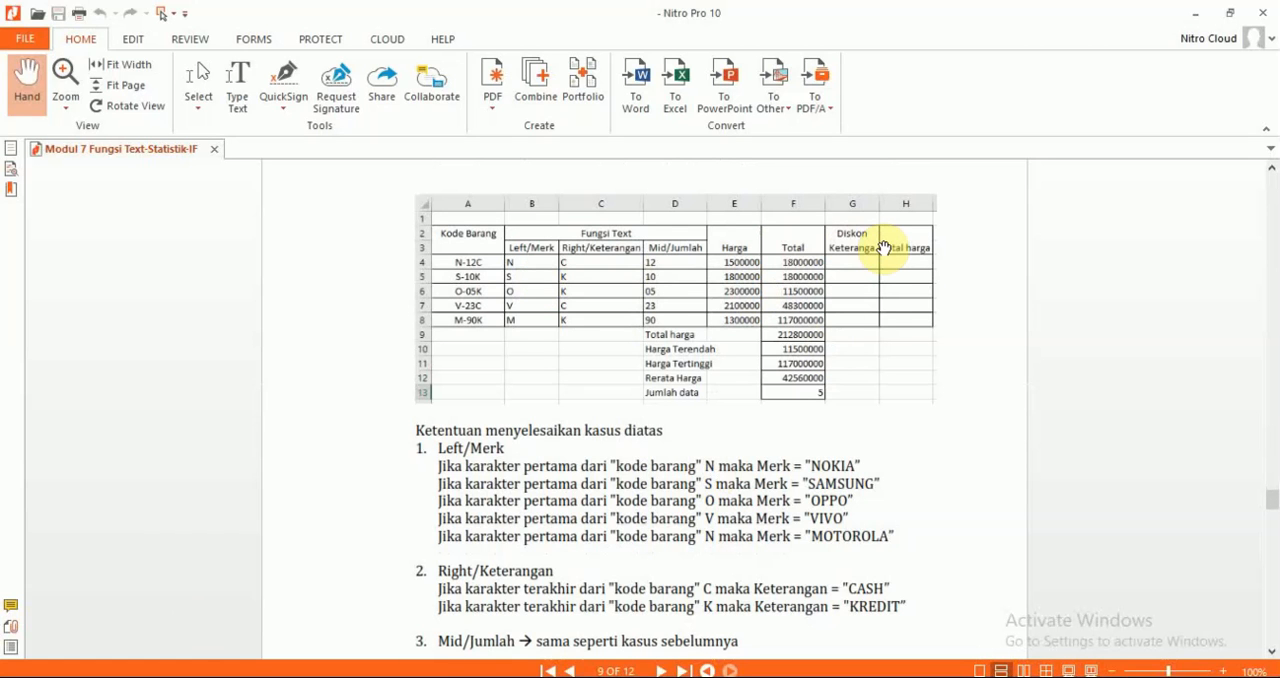
Switch back to Excel and enter the header "Diskon Keterangan" in cell J10, beside the Total column
{"action": "key", "text": "alt+Tab"}
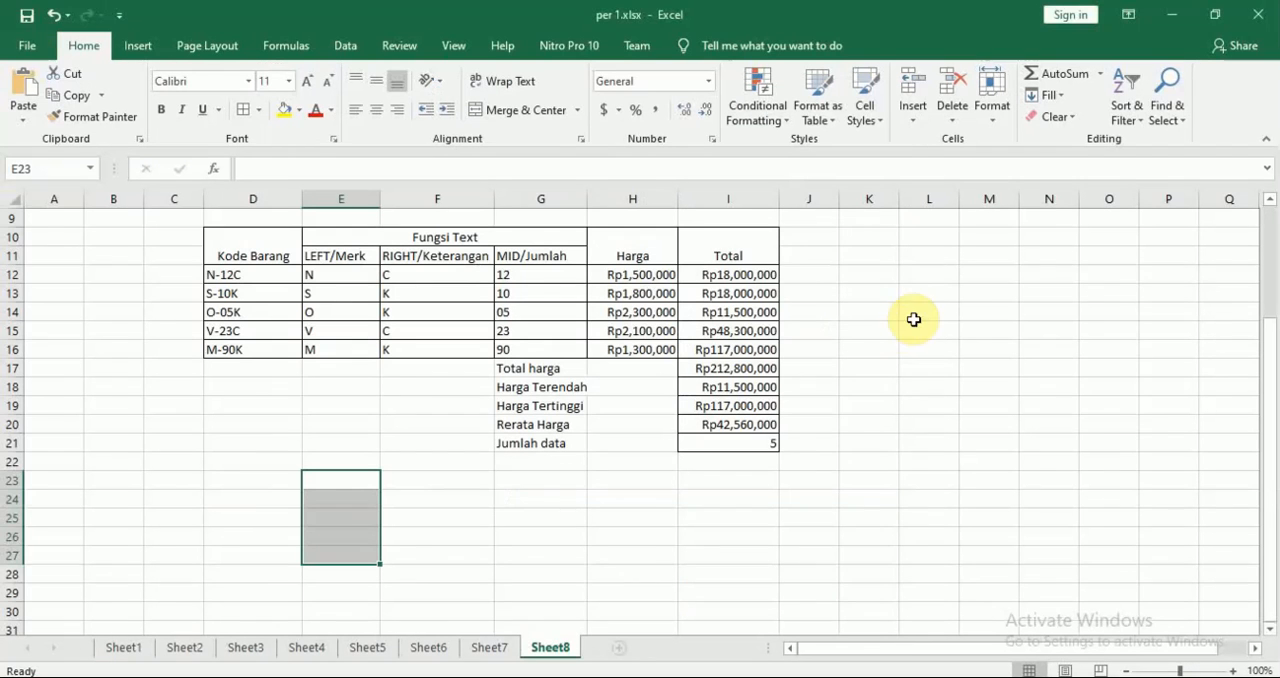
{"action": "left_click", "coordinate": [817, 236]}
{"action": "type", "text": "Disko"}
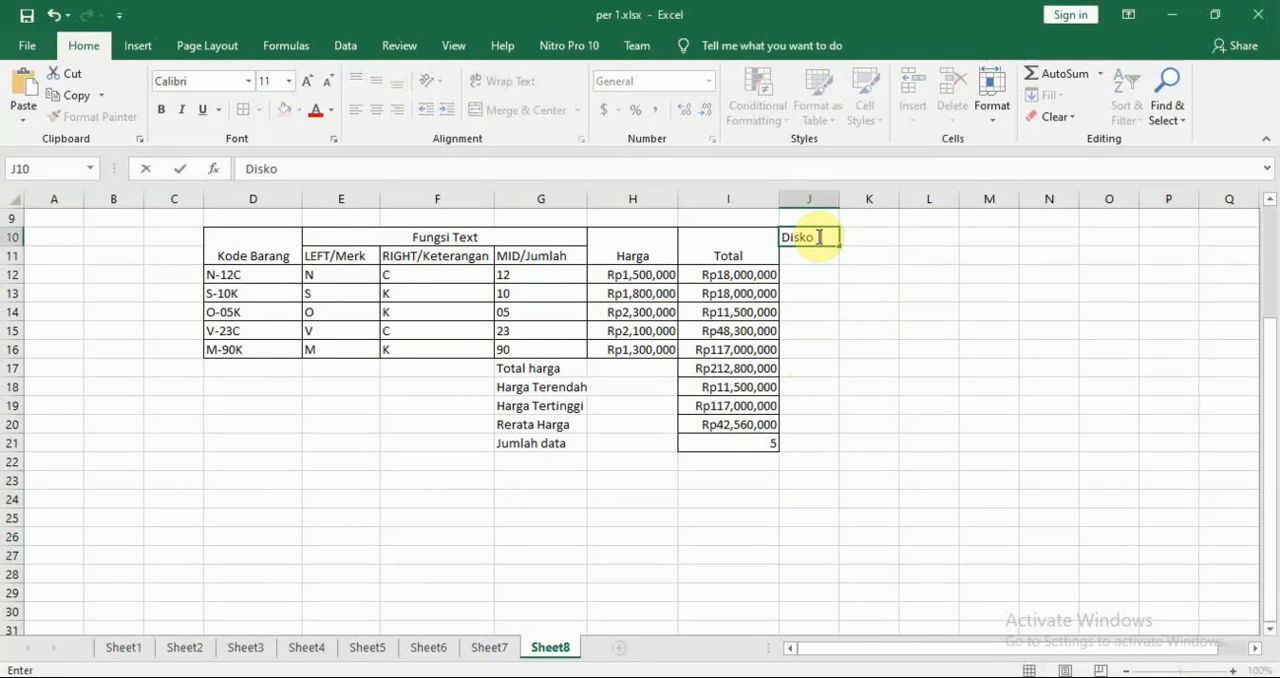
{"action": "type", "text": "n Keterangan"}
{"action": "key", "text": "Return"}
Enter the header "Total Harga" in cell K10, checking its wording against the module's table
{"action": "key", "text": "Right"}
{"action": "key", "text": "Up"}
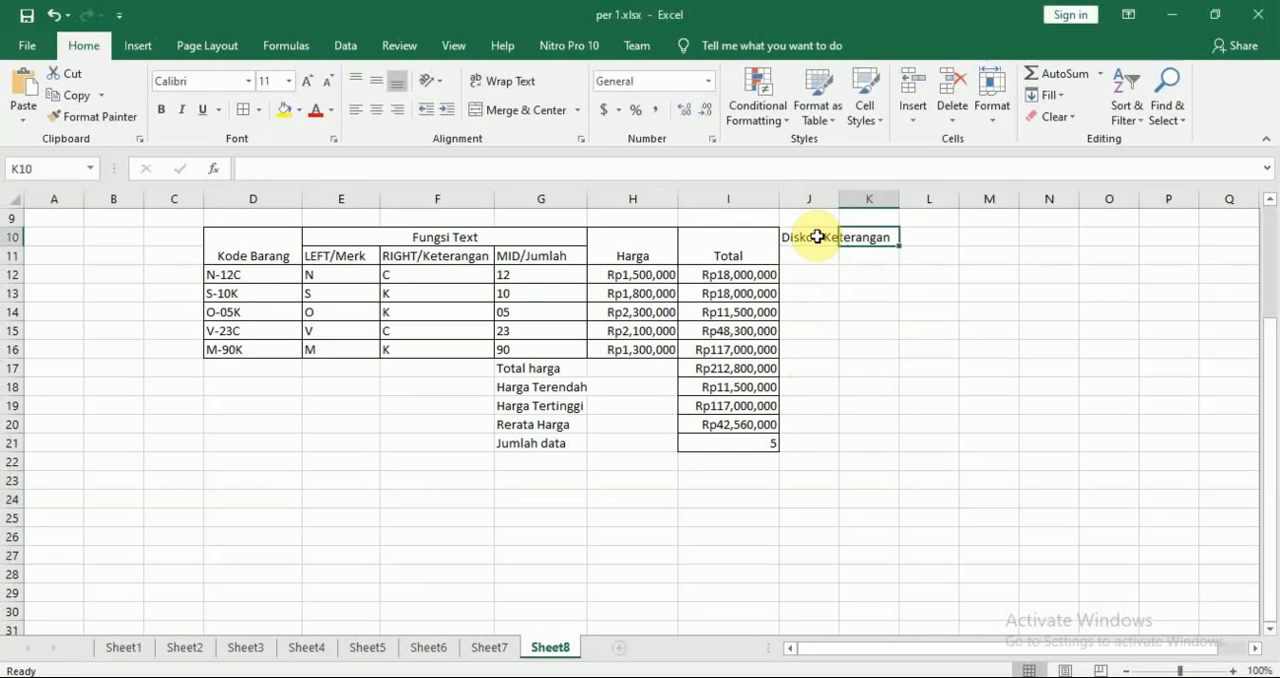
{"action": "type", "text": "Total"}
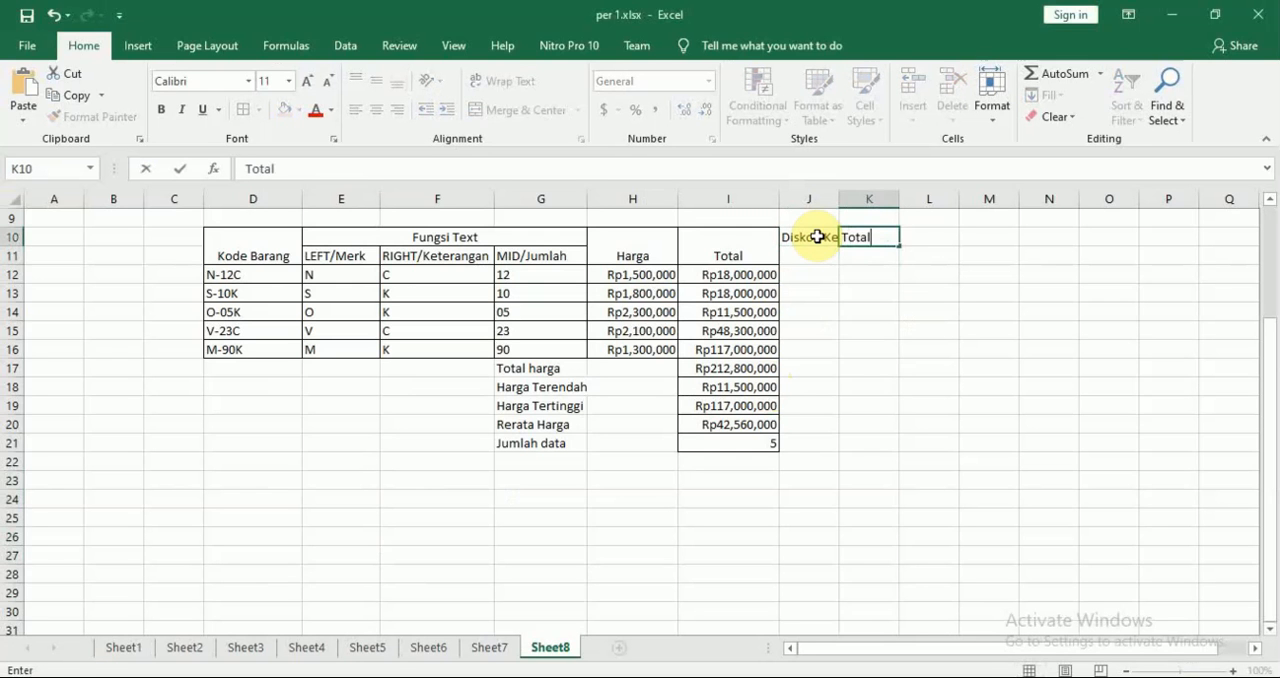
{"action": "key", "text": "Tab"}
{"action": "key", "text": "Left"}
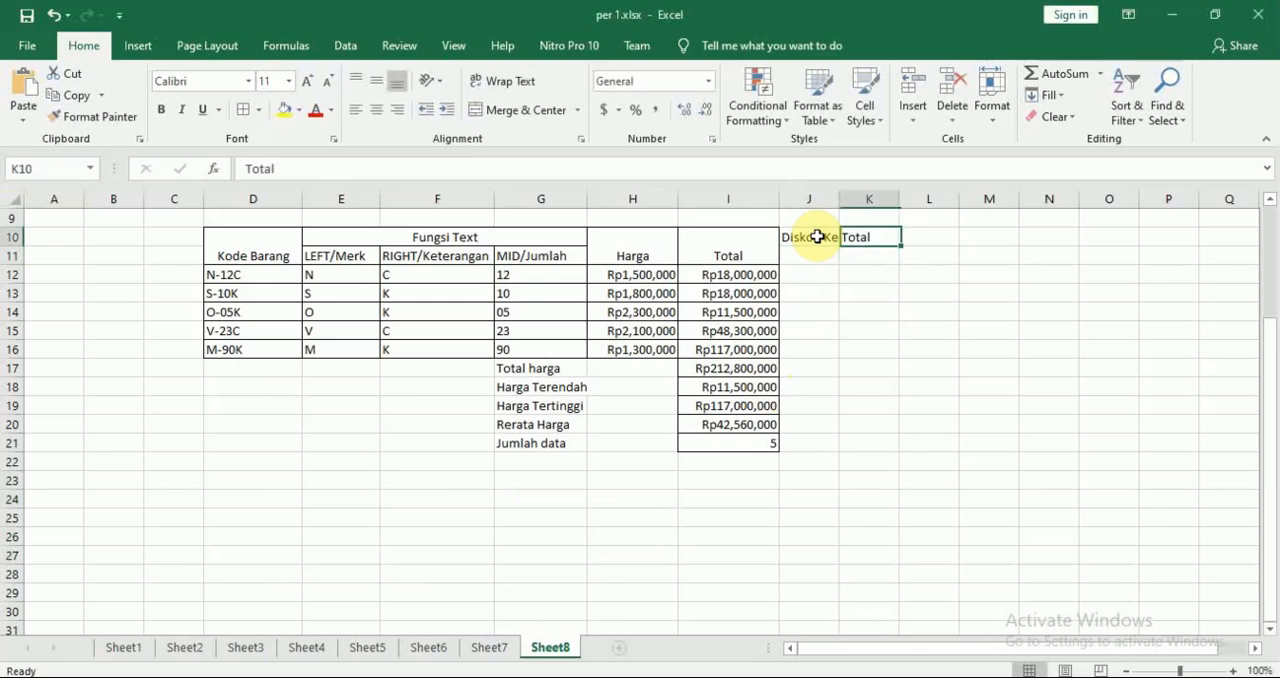
{"action": "key", "text": "alt+Tab"}
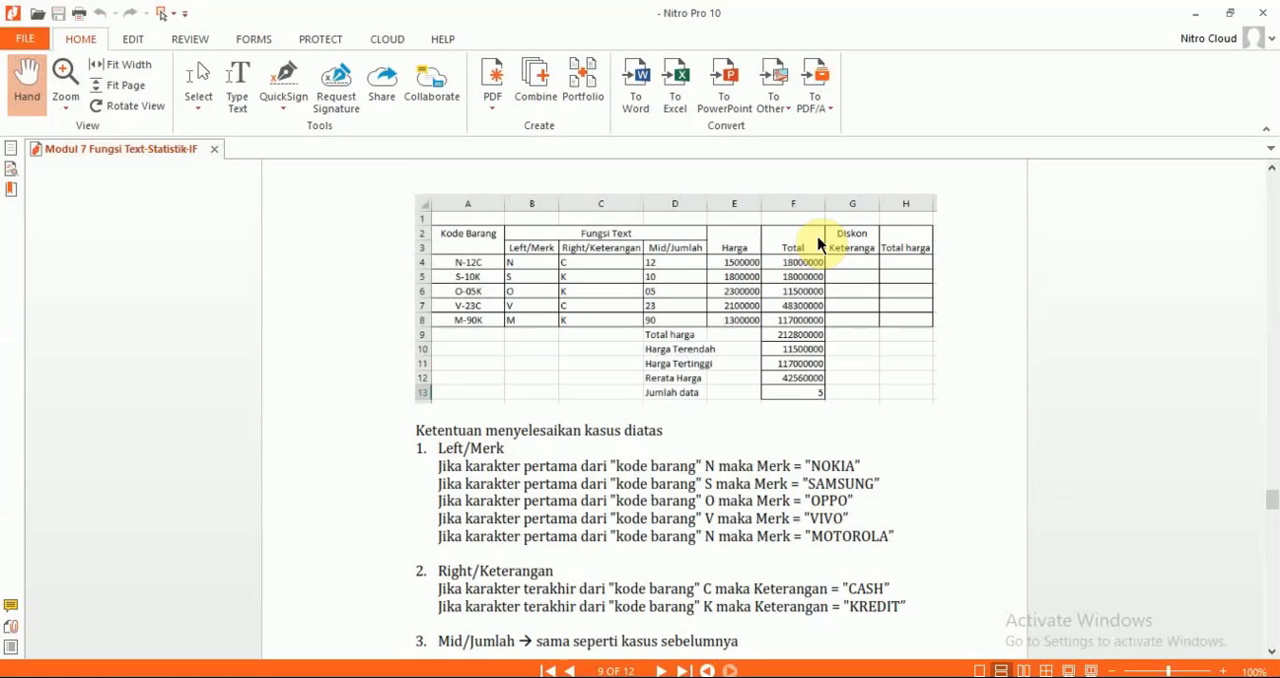
{"action": "key", "text": "alt+Tab"}
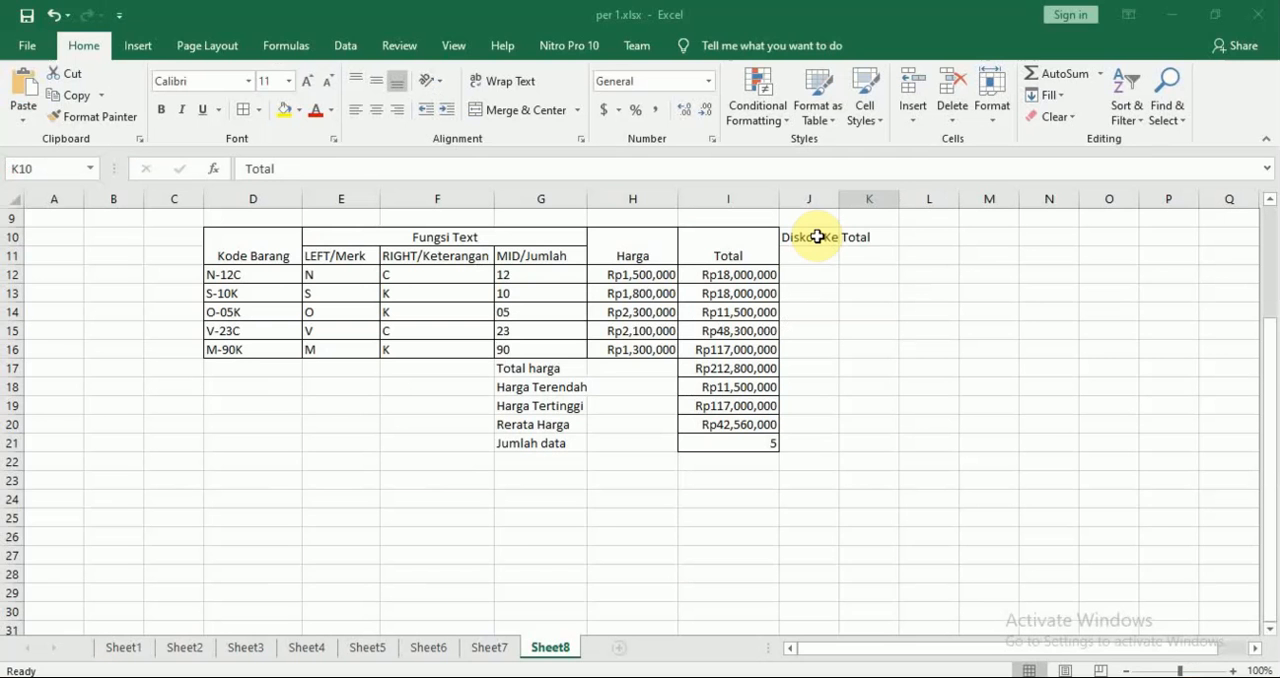
{"action": "type", "text": "Total Har"}
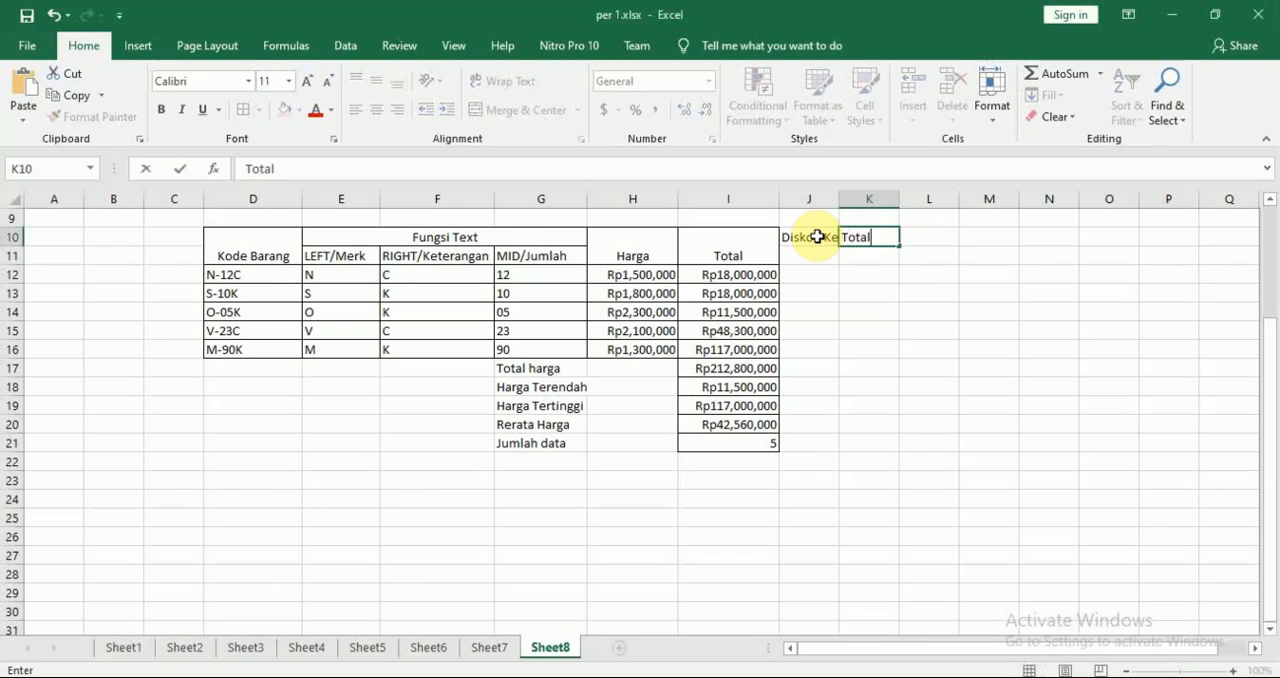
{"action": "type", "text": "ga"}
{"action": "key", "text": "Return"}
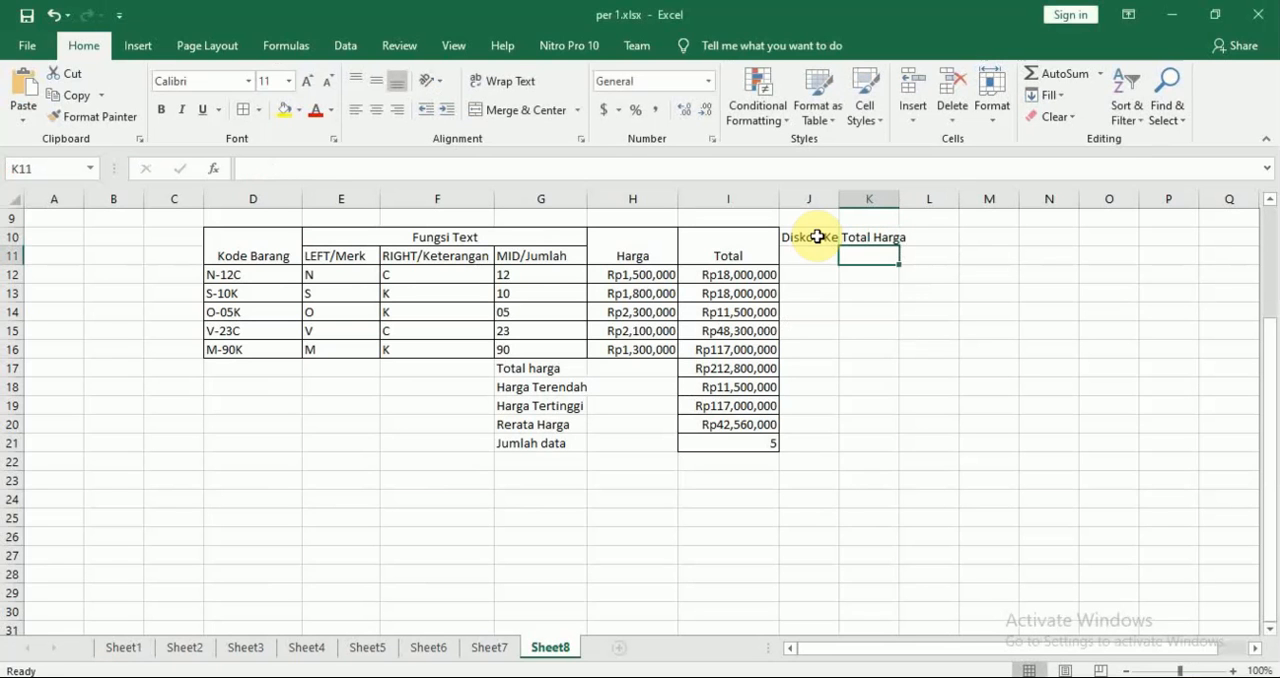
Merge and center J10:J11, wrap the "Diskon Keterangan" header and widen column J to fit it
{"action": "left_click", "coordinate": [817, 237]}
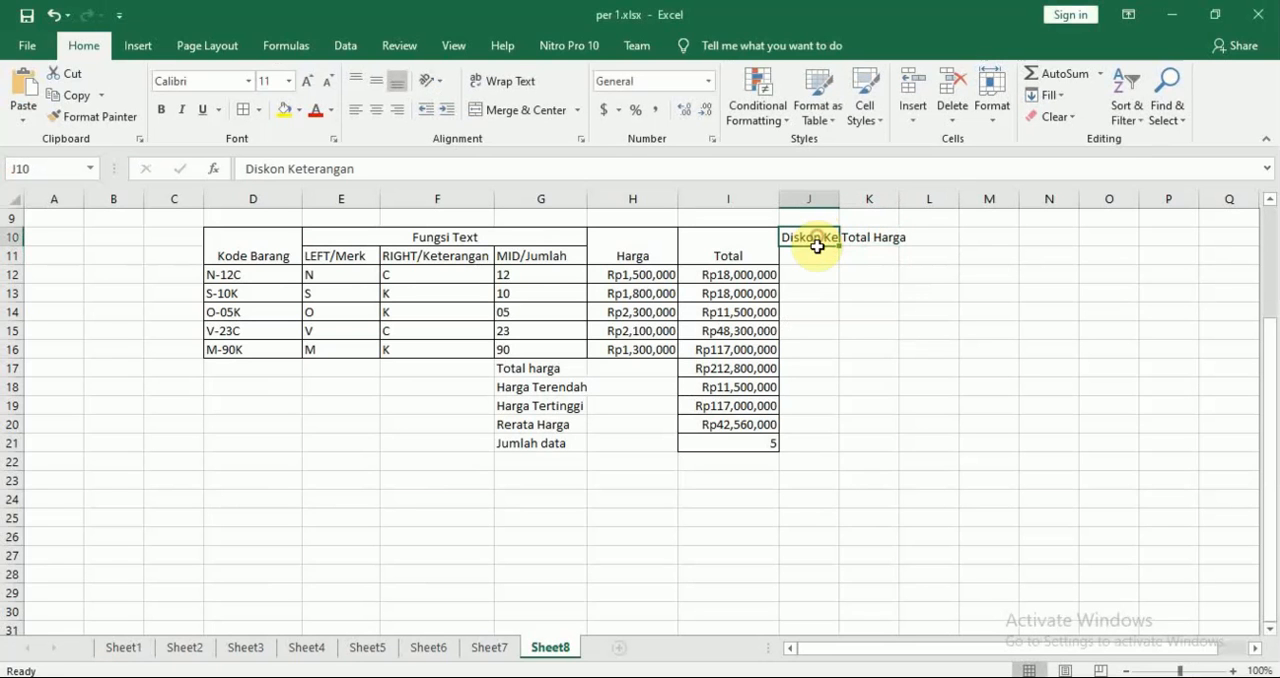
{"action": "left_click_drag", "start_coordinate": [816, 239], "coordinate": [820, 254]}
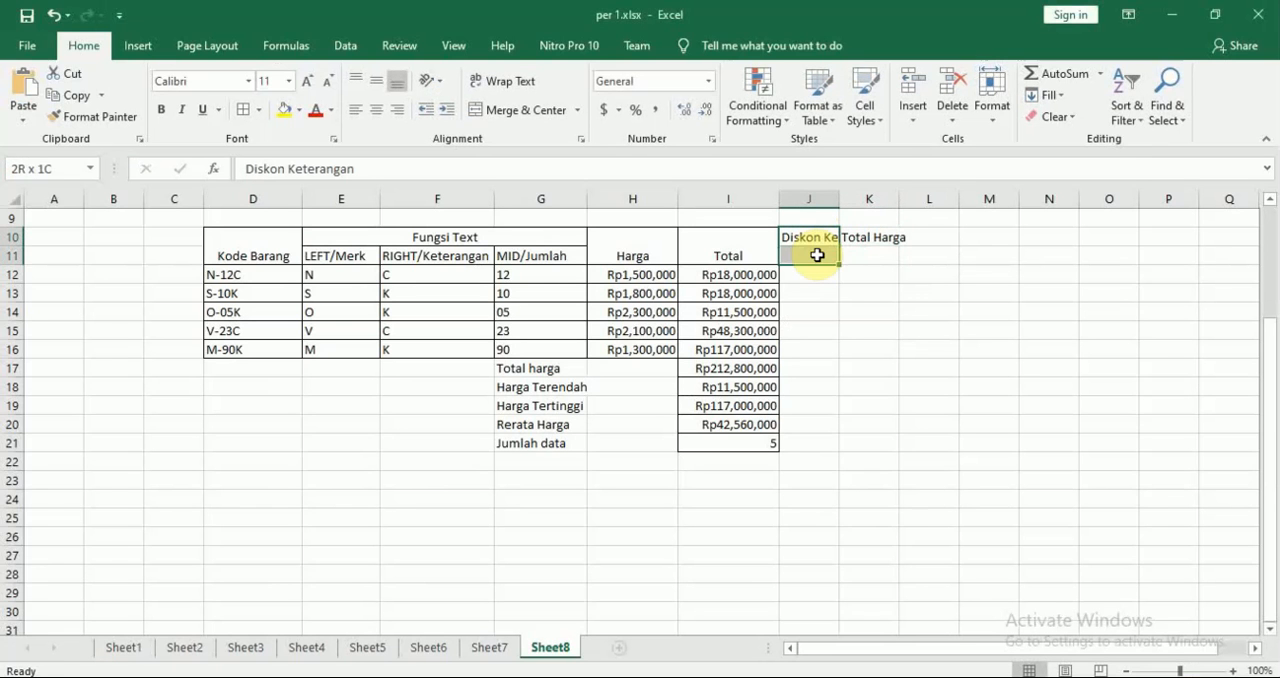
{"action": "left_click", "coordinate": [514, 110]}
{"action": "key", "text": "alt+Tab"}
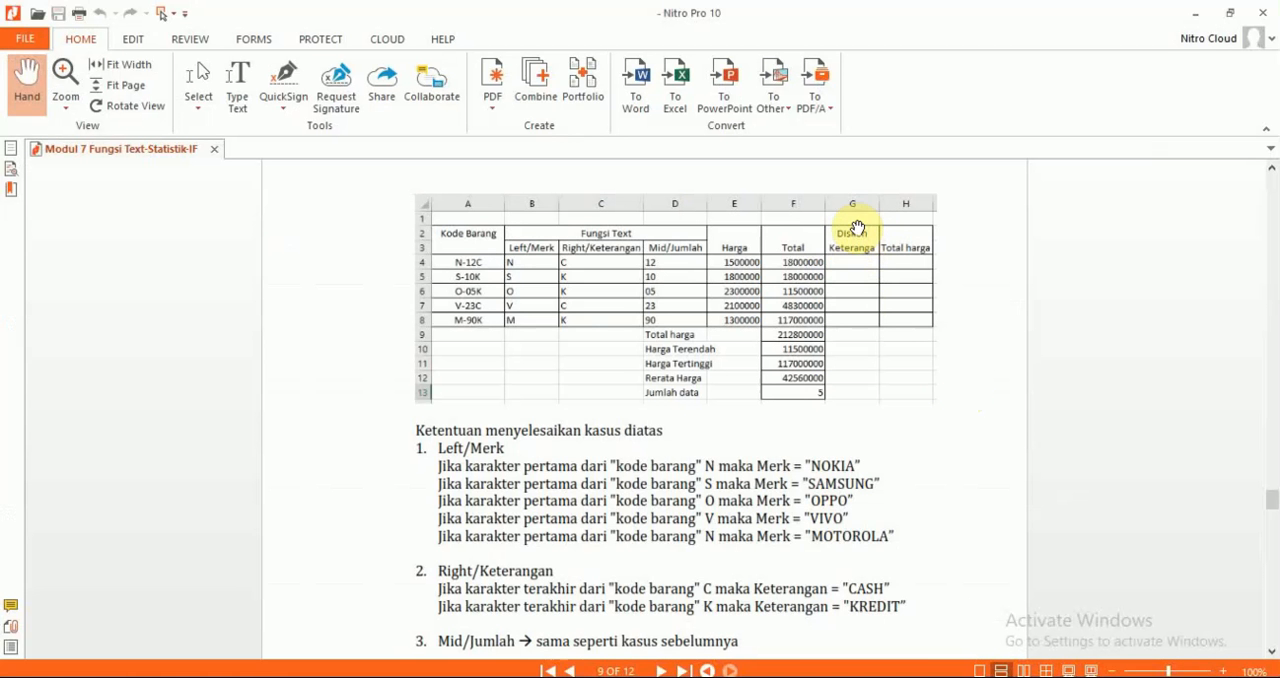
{"action": "key", "text": "alt+Tab"}
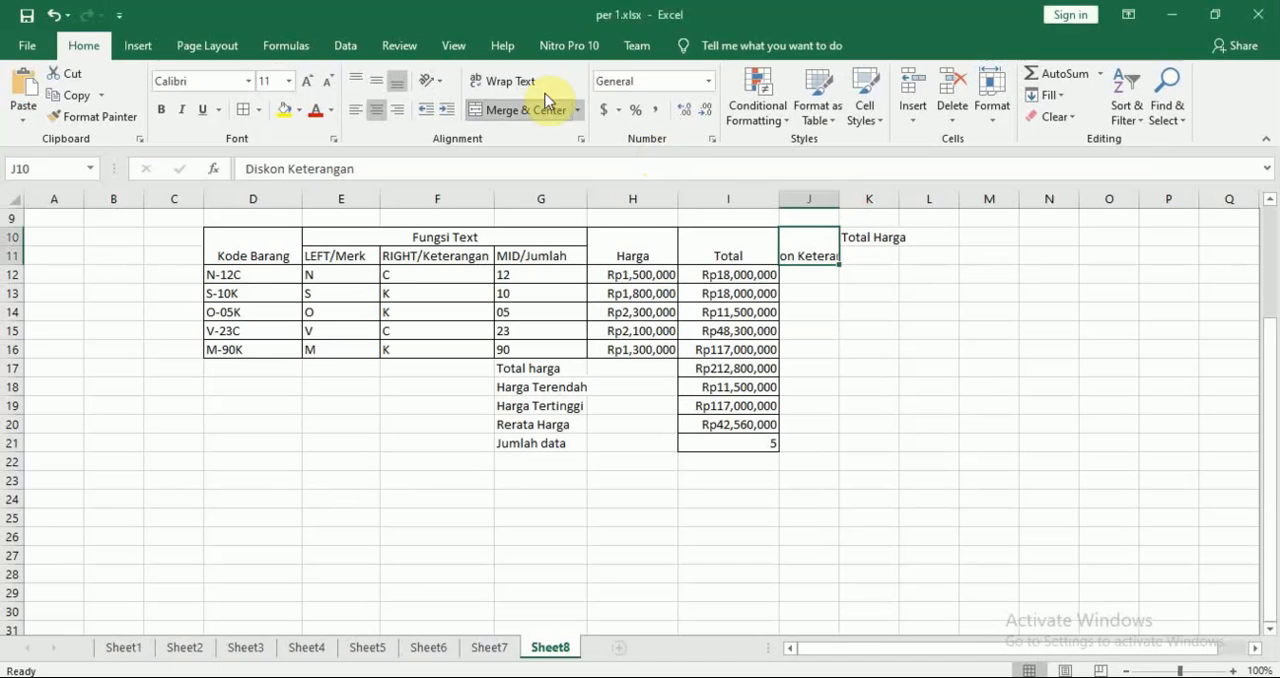
{"action": "left_click", "coordinate": [512, 81]}
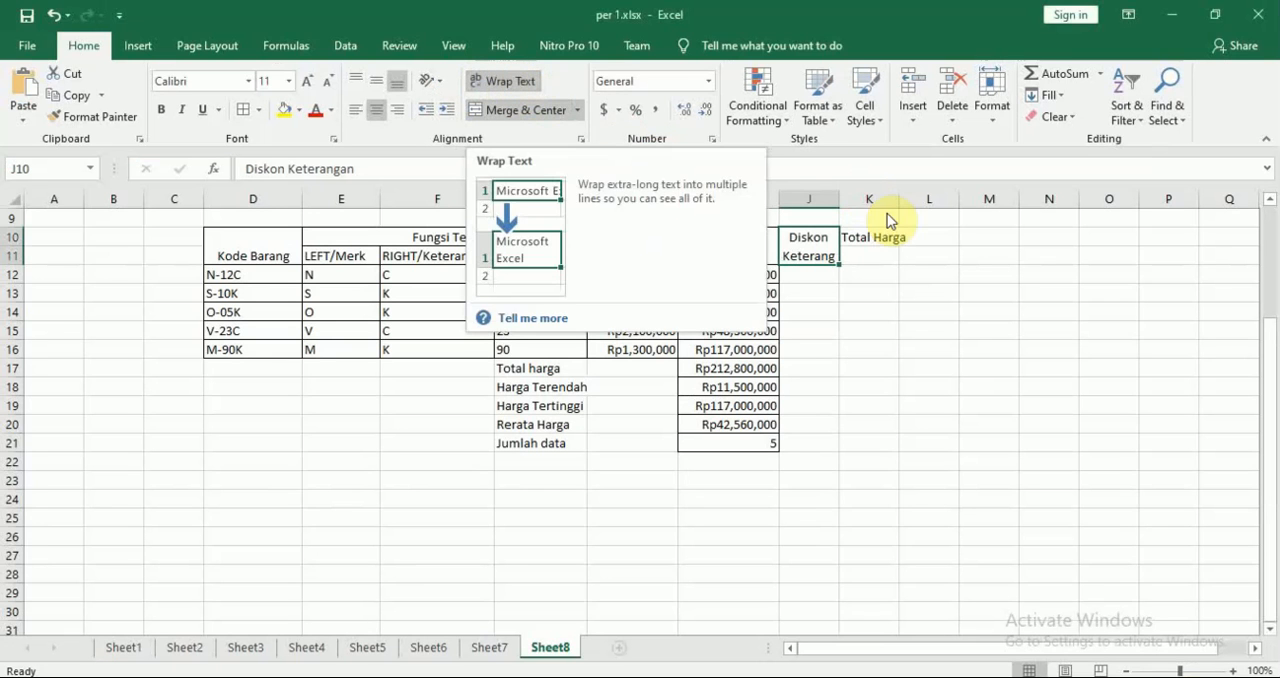
{"action": "left_click_drag", "start_coordinate": [840, 199], "coordinate": [857, 200]}
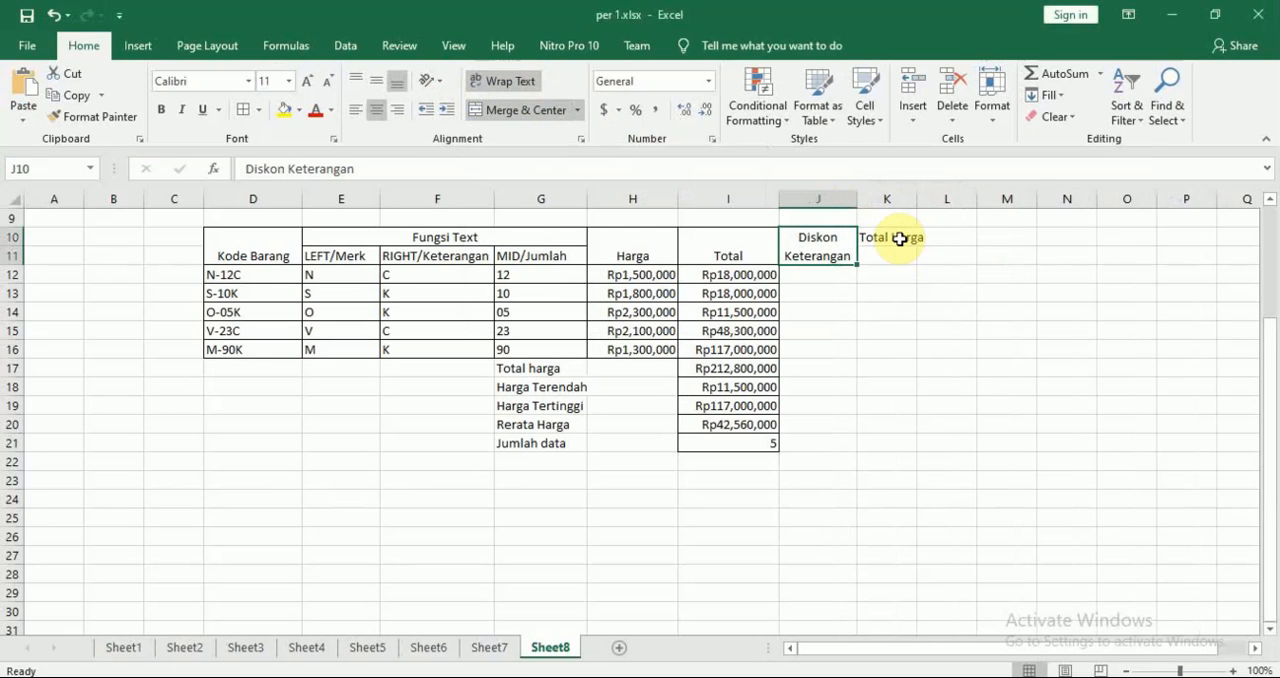
Merge and center K10:K11 for the "Total Harga" header, and widen columns K and J
{"action": "left_click_drag", "start_coordinate": [900, 237], "coordinate": [889, 256]}
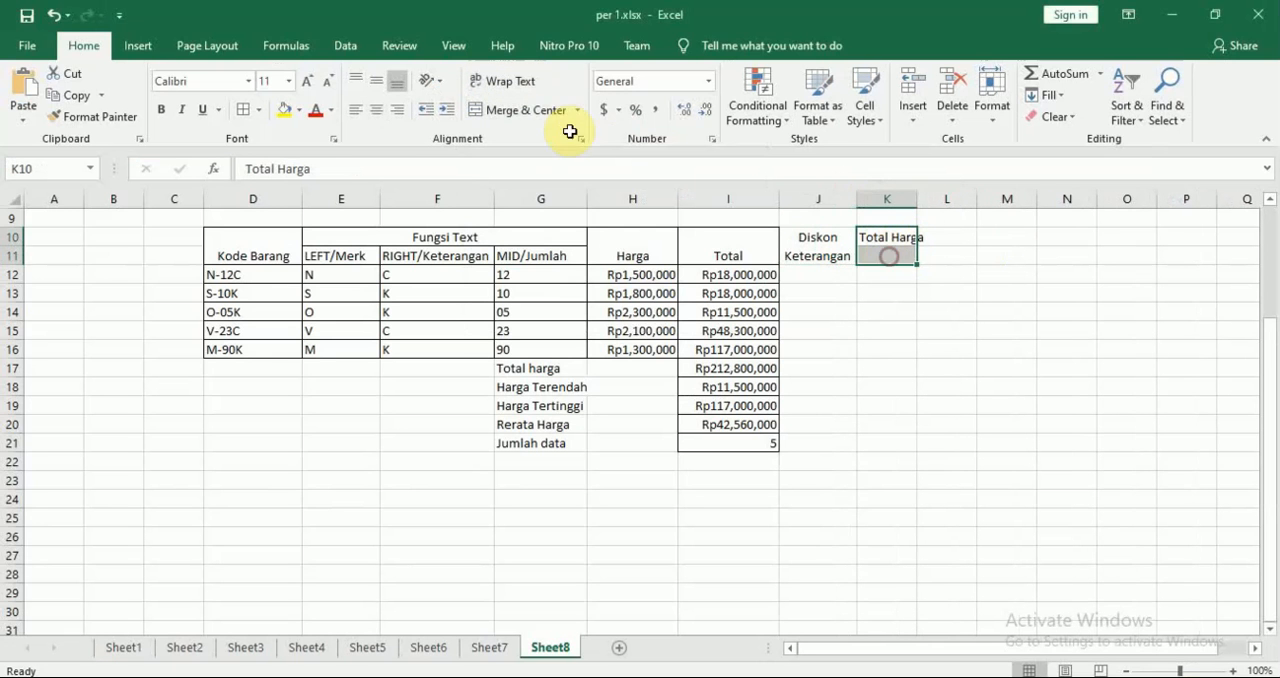
{"action": "left_click", "coordinate": [505, 111]}
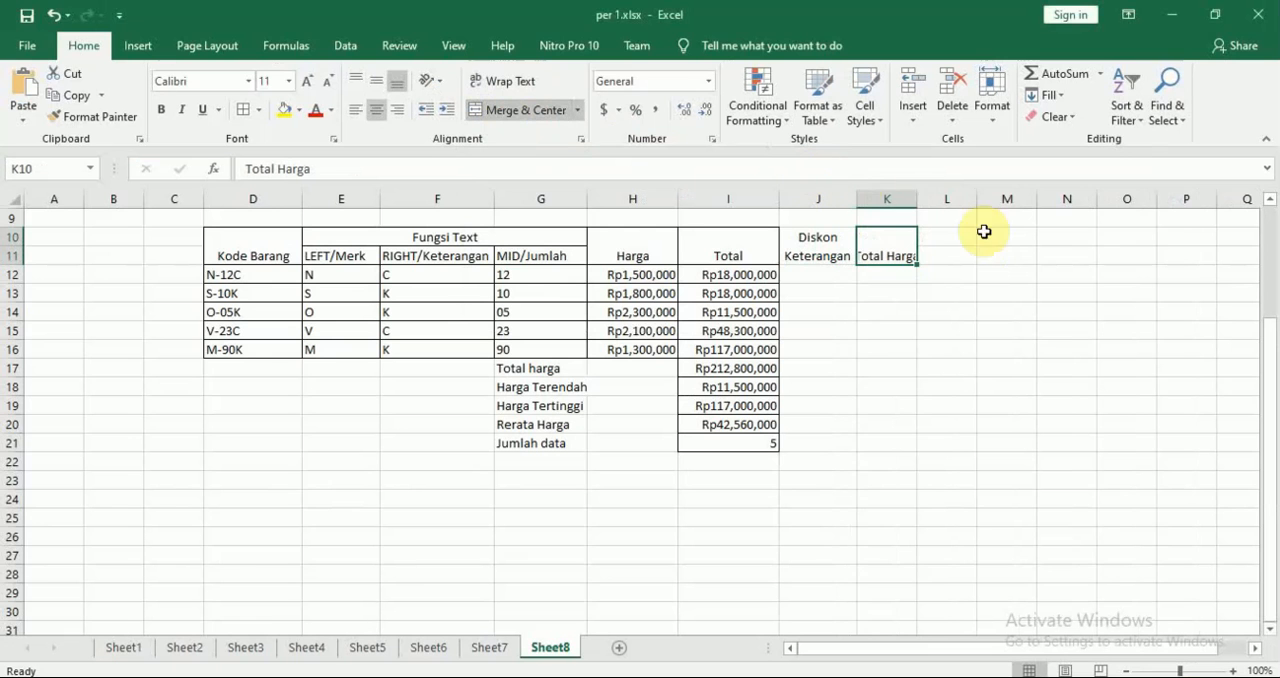
{"action": "left_click_drag", "start_coordinate": [914, 193], "coordinate": [947, 193]}
{"action": "left_click_drag", "start_coordinate": [860, 197], "coordinate": [871, 196]}
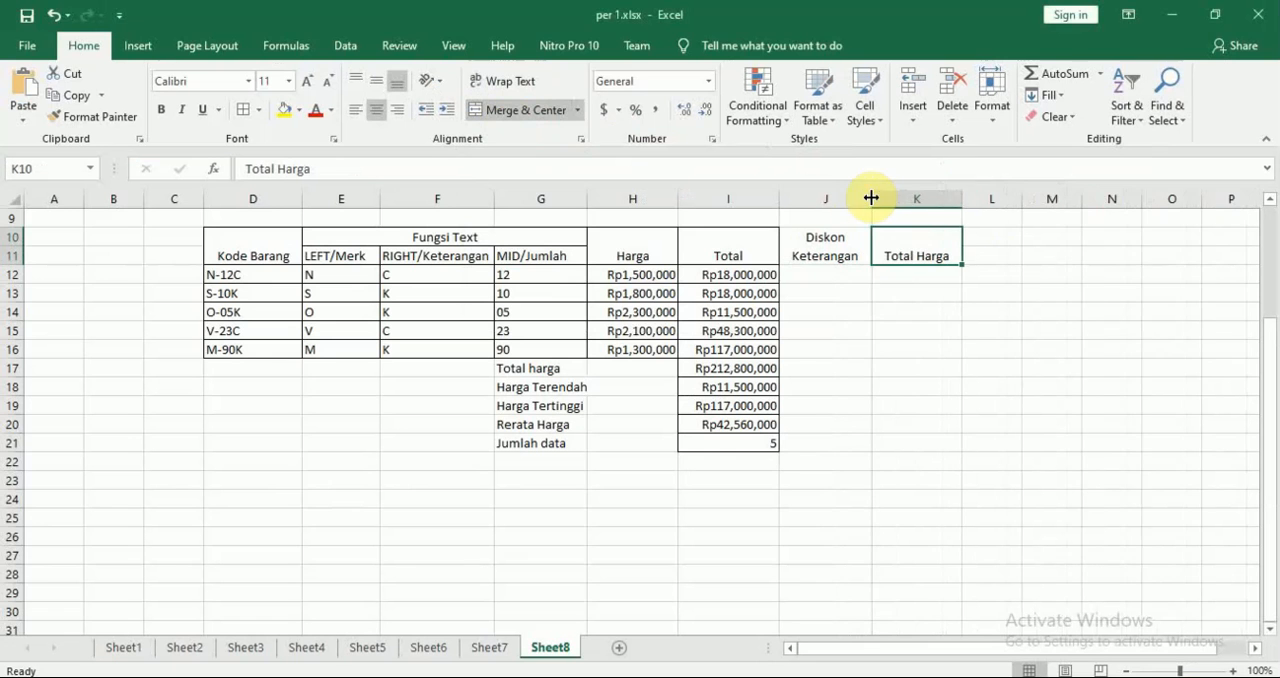
{"action": "left_click_drag", "start_coordinate": [962, 200], "coordinate": [973, 199]}
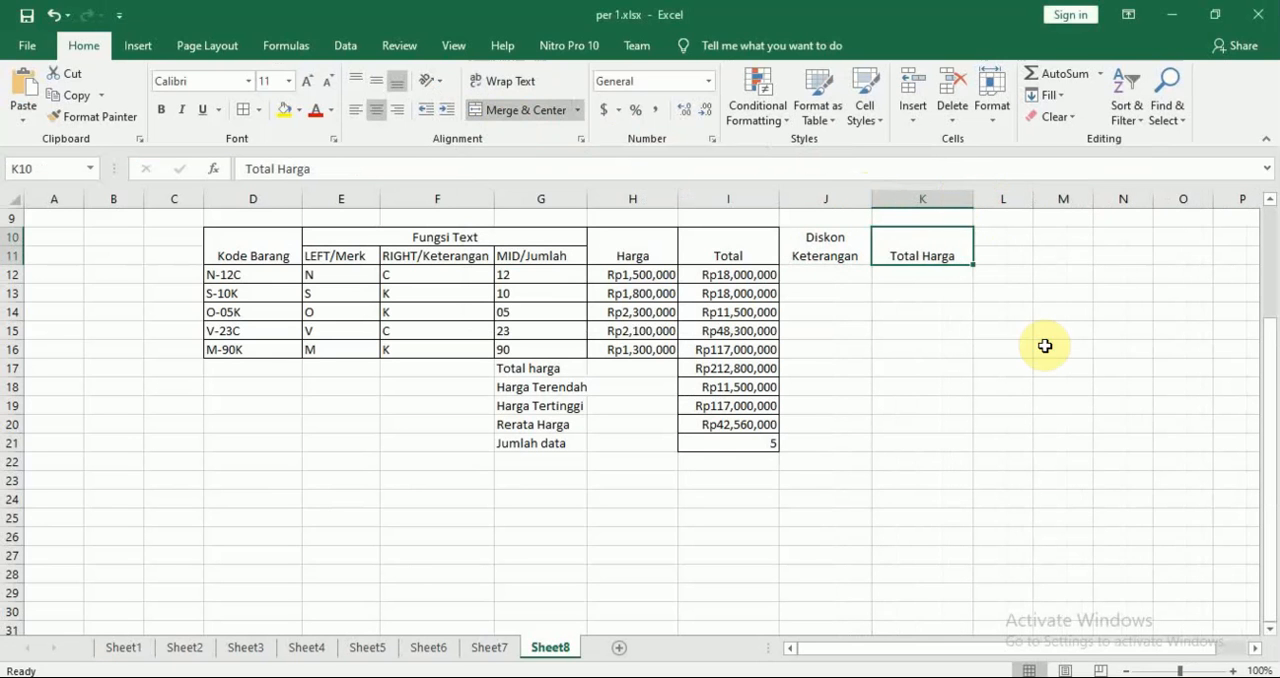
Select cell J12 under the discount header and switch to the Nitro Pro module to consult the case's table and rules
{"action": "left_click", "coordinate": [1046, 346]}
{"action": "left_click", "coordinate": [855, 281]}
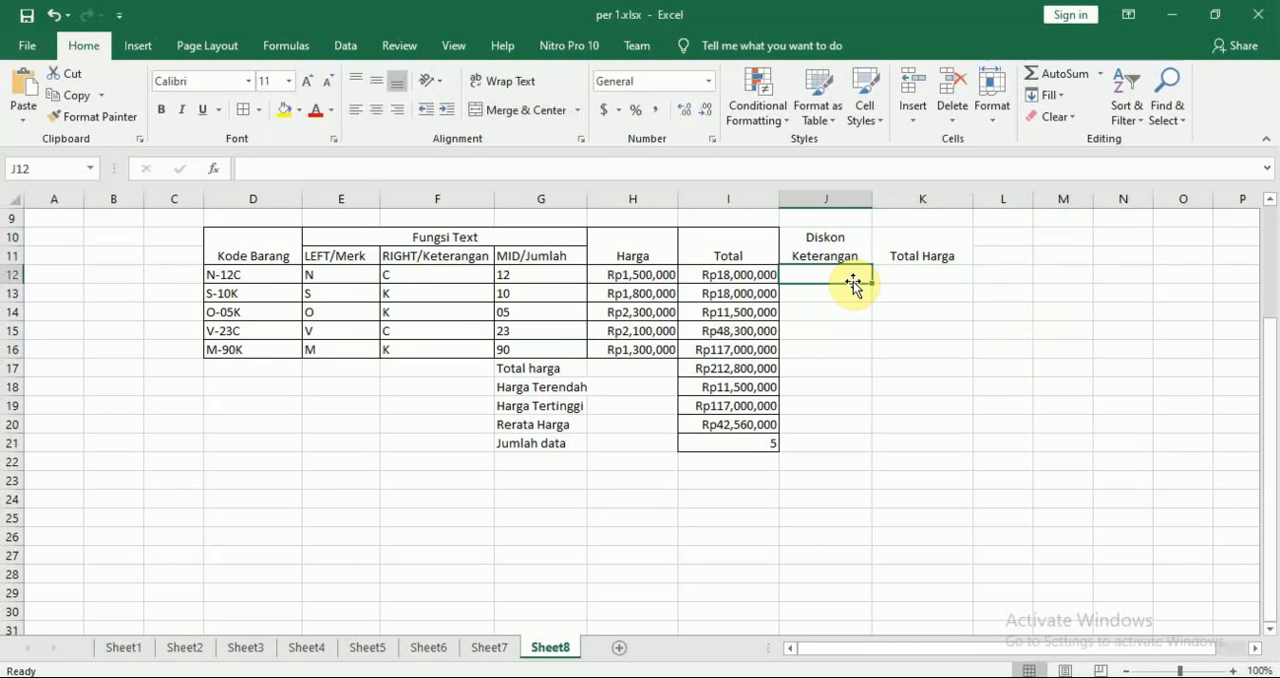
{"action": "key", "text": "alt+Tab"}
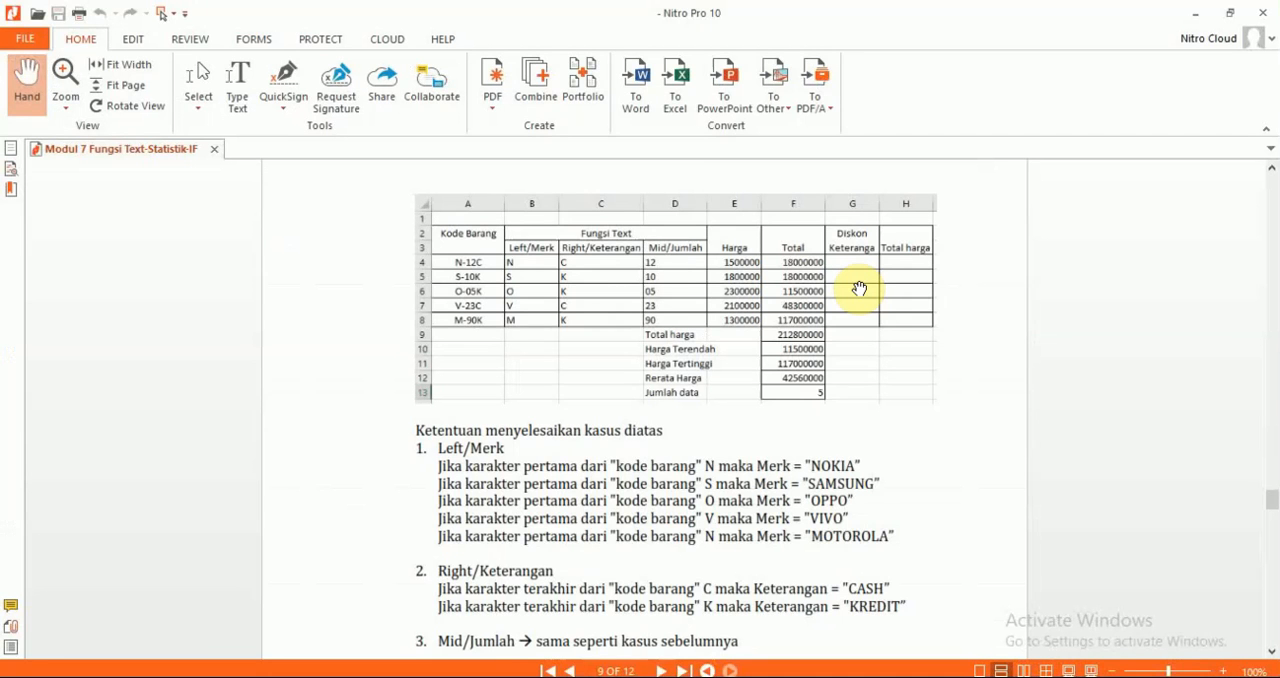
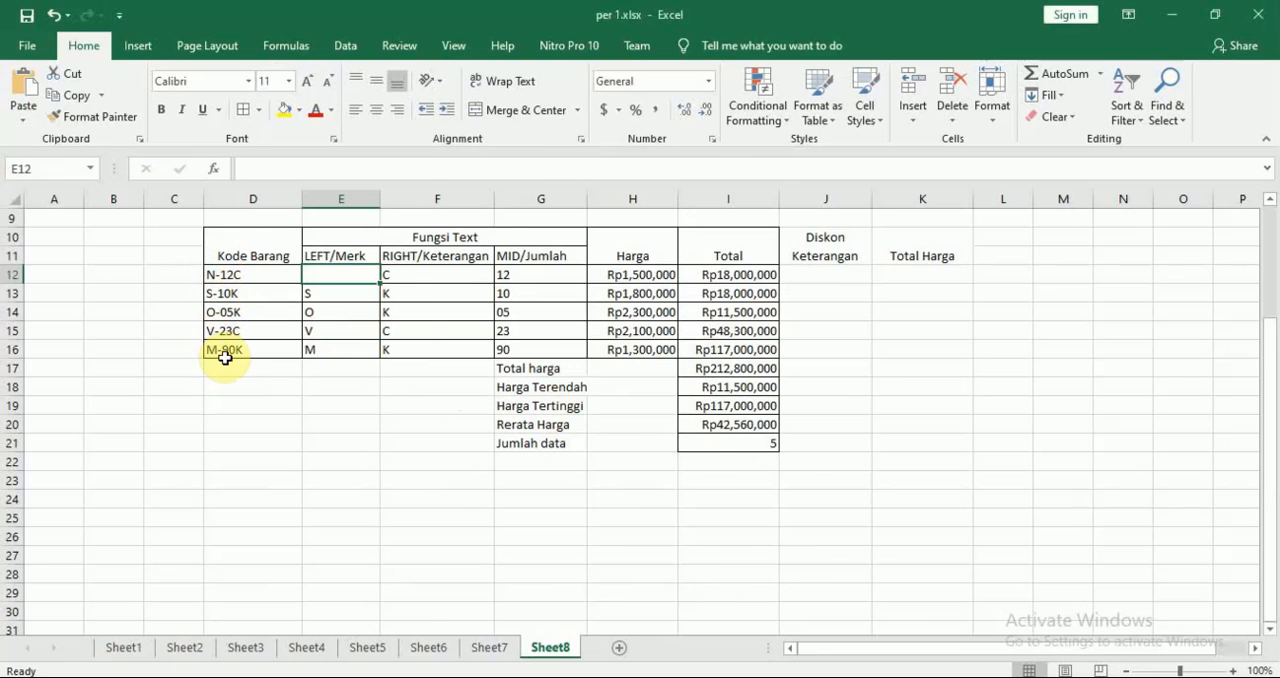
Consult the module's Left/Merk rules and enter =LEFT(D12,1) in cell E12 to extract the item code's first character
{"action": "key", "text": "alt+Tab"}
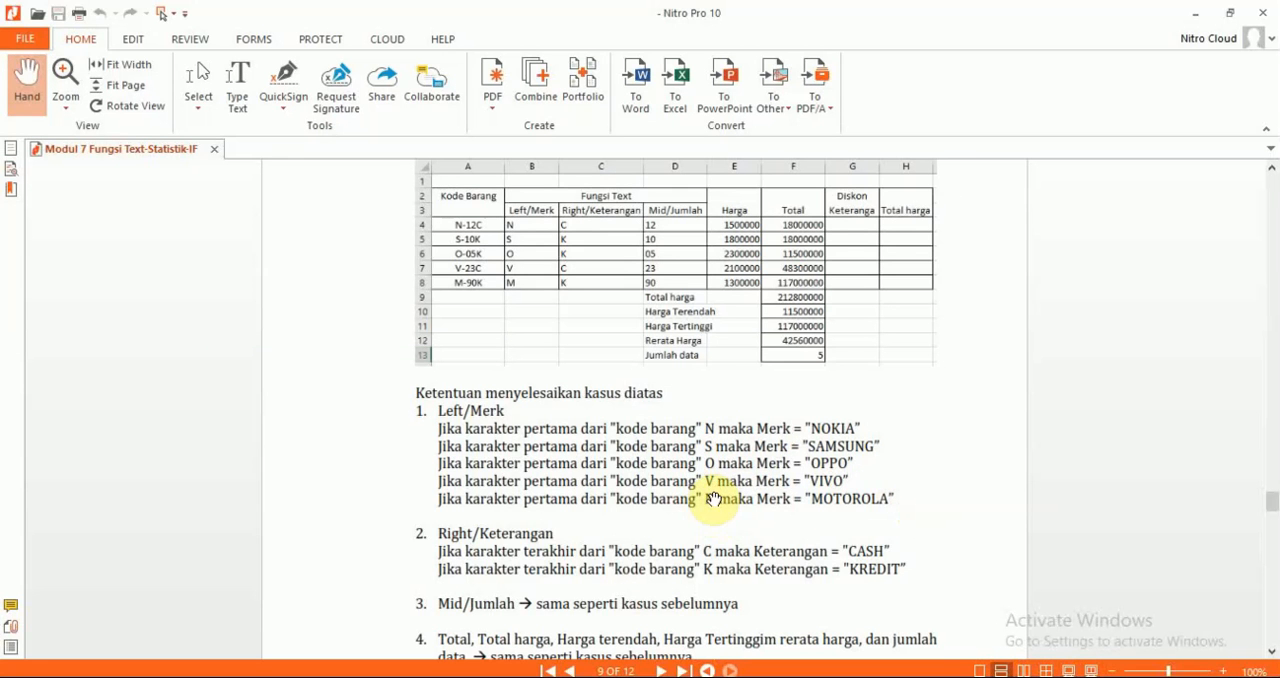
{"action": "key", "text": "alt+Tab"}
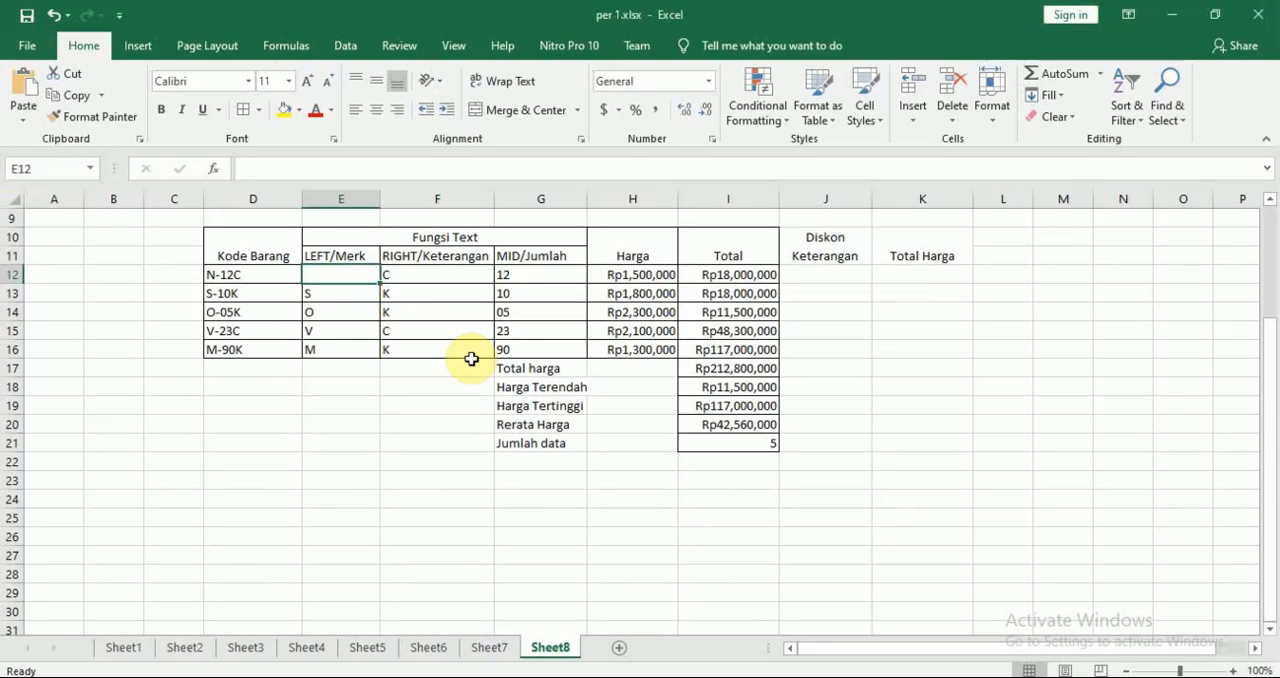
{"action": "type", "text": "="}
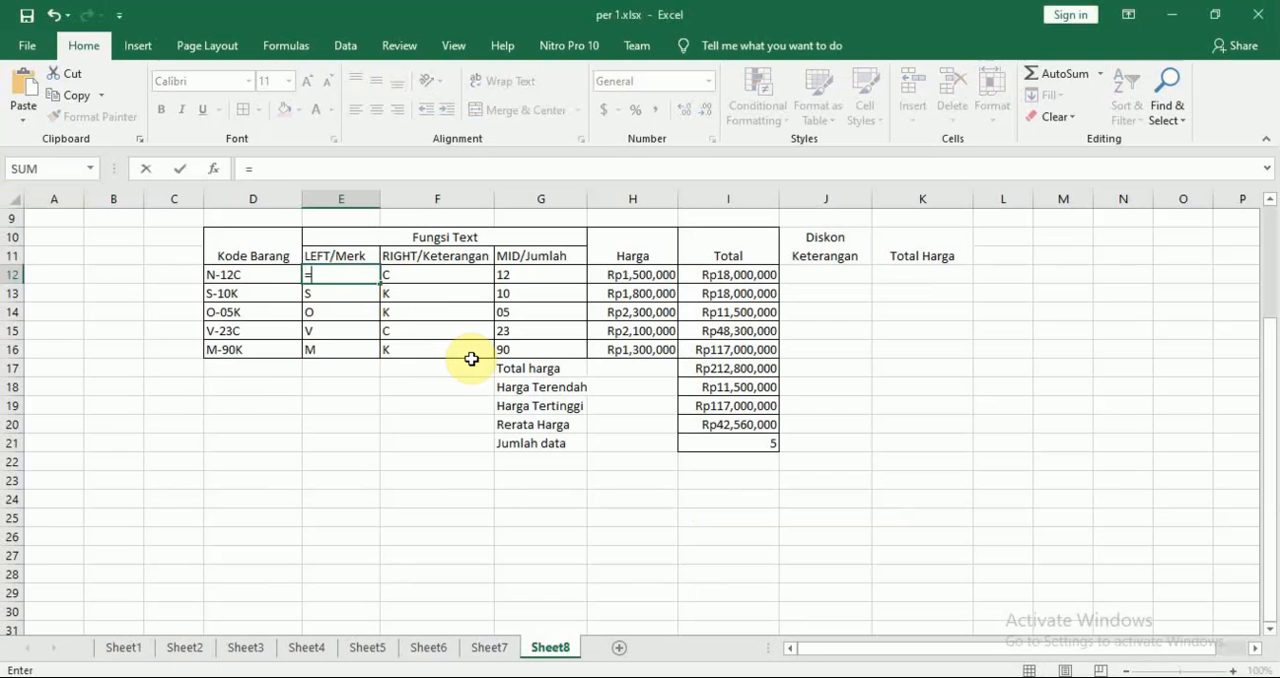
{"action": "type", "text": "left("}
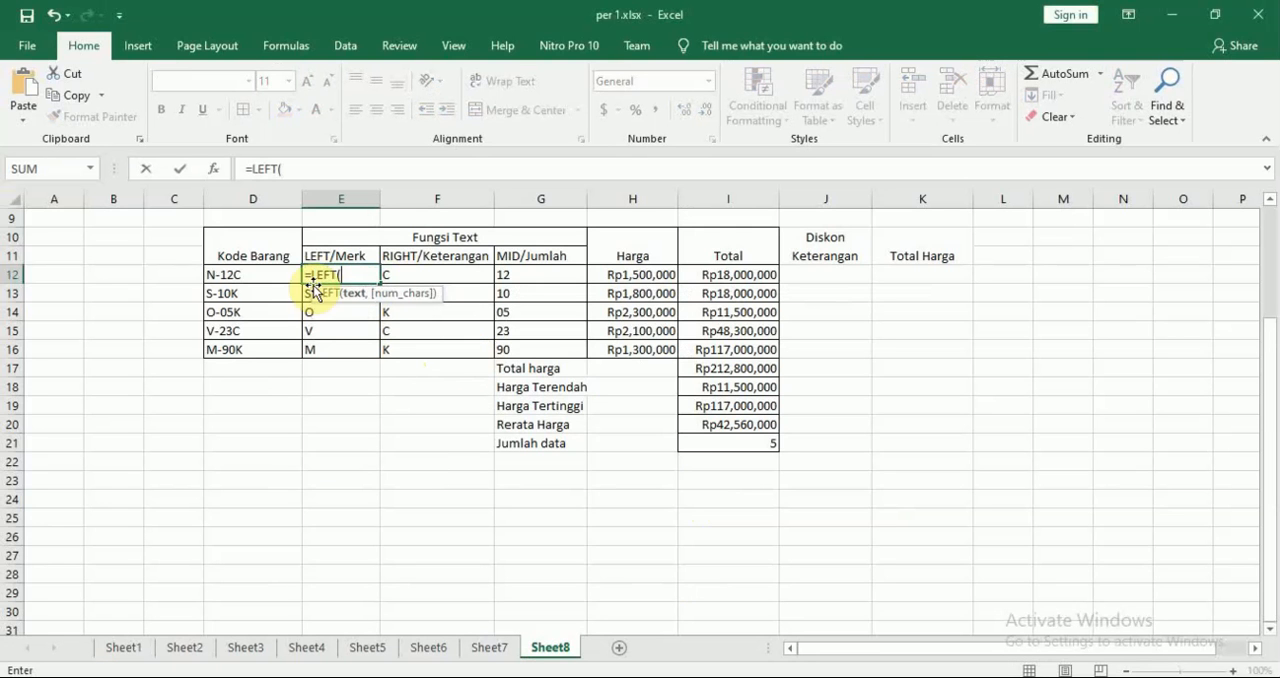
{"action": "left_click", "coordinate": [258, 277]}
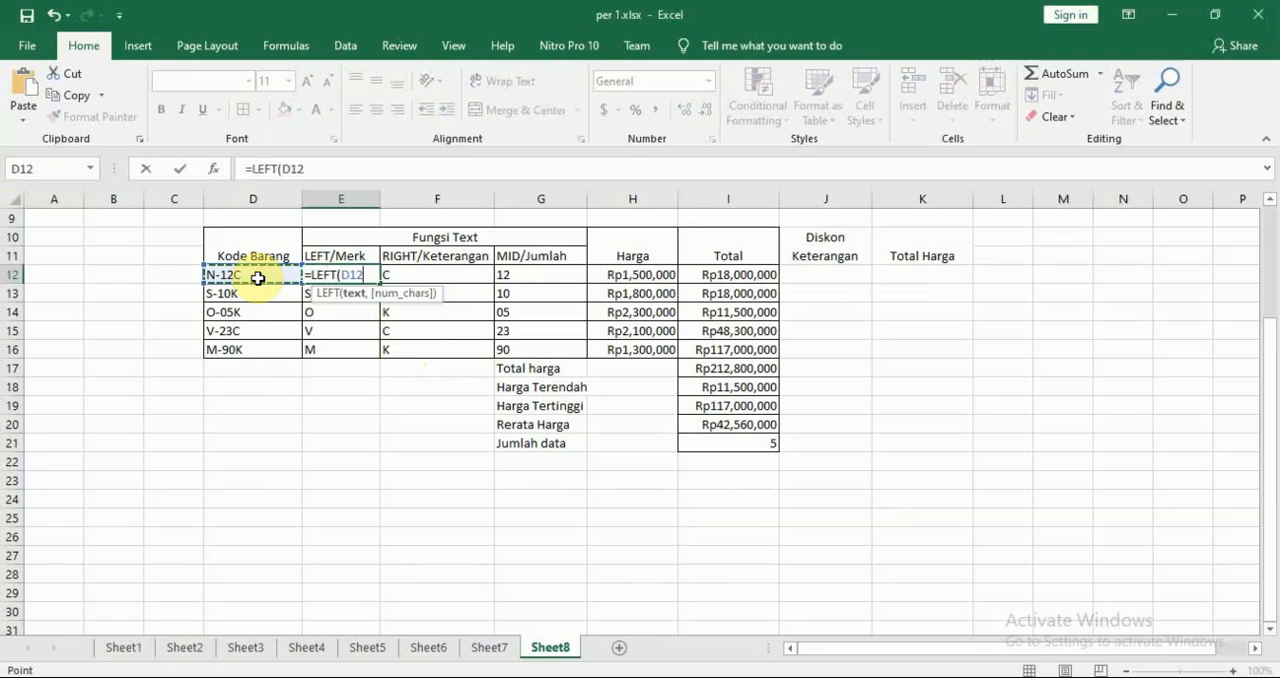
{"action": "type", "text": ",1"}
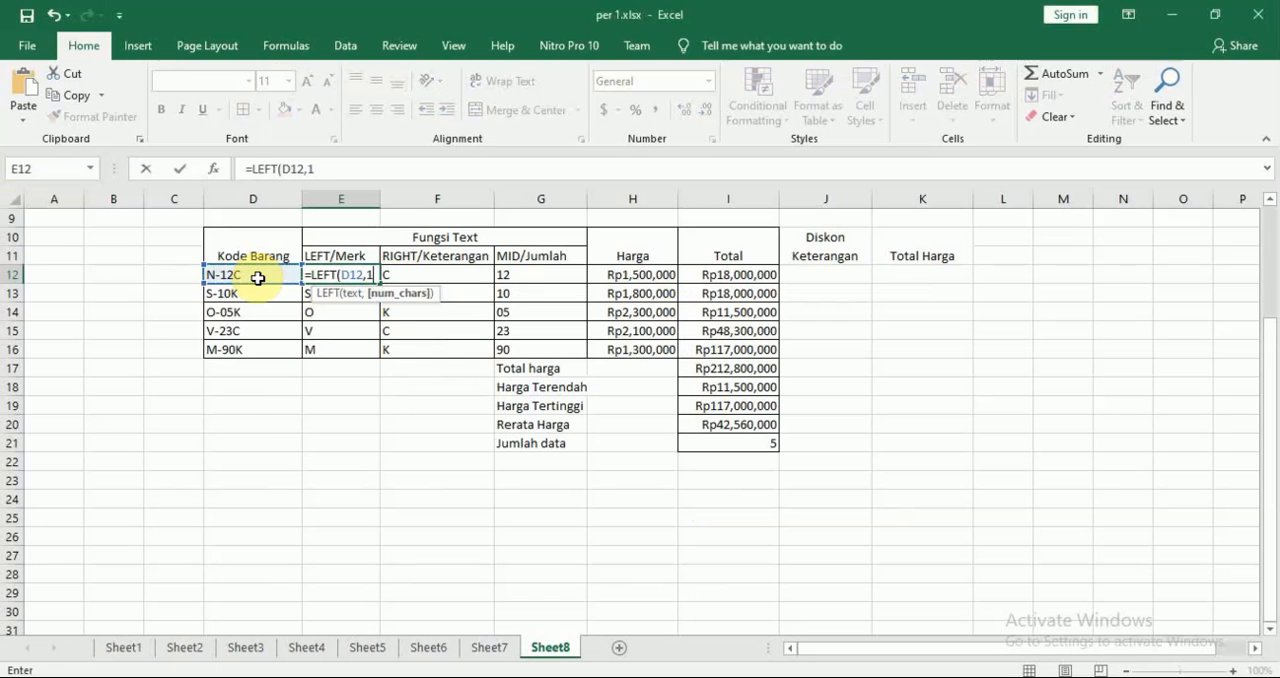
{"action": "key", "text": "ctrl+Return"}
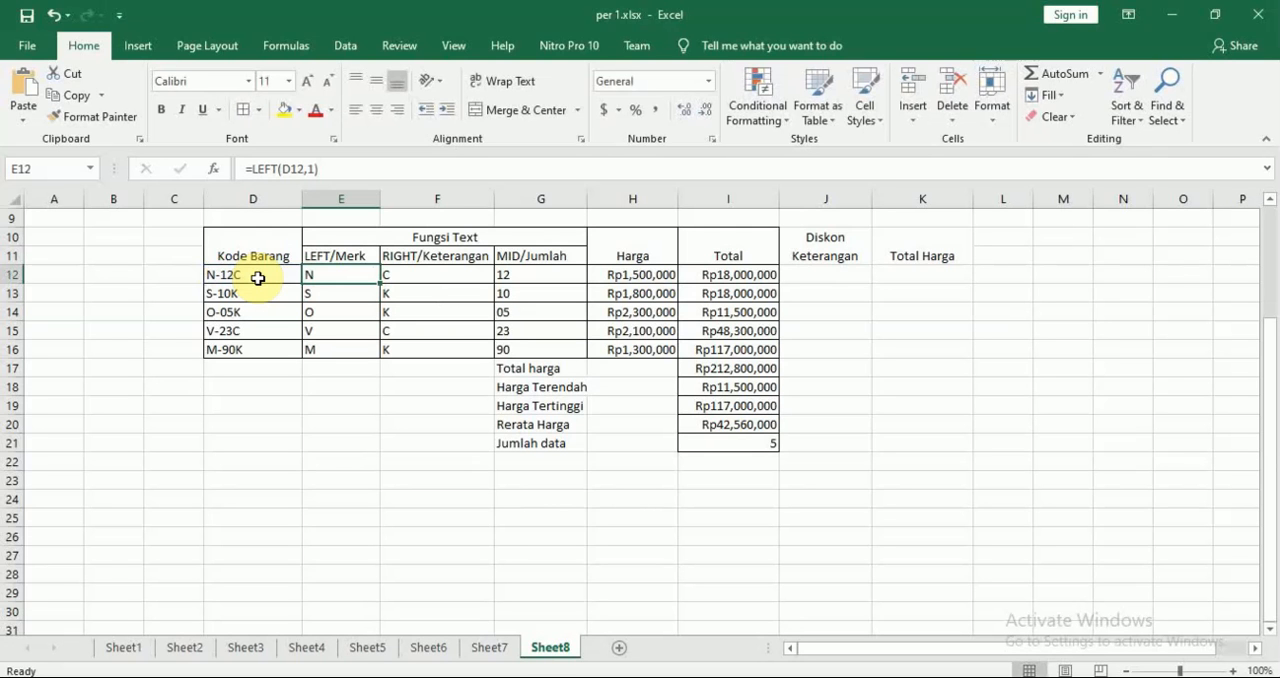
Start an IF formula in cell E12 in place of the plain LEFT formula, with the logical test LEFT(D12,1)="N"
{"action": "type", "text": "=if"}
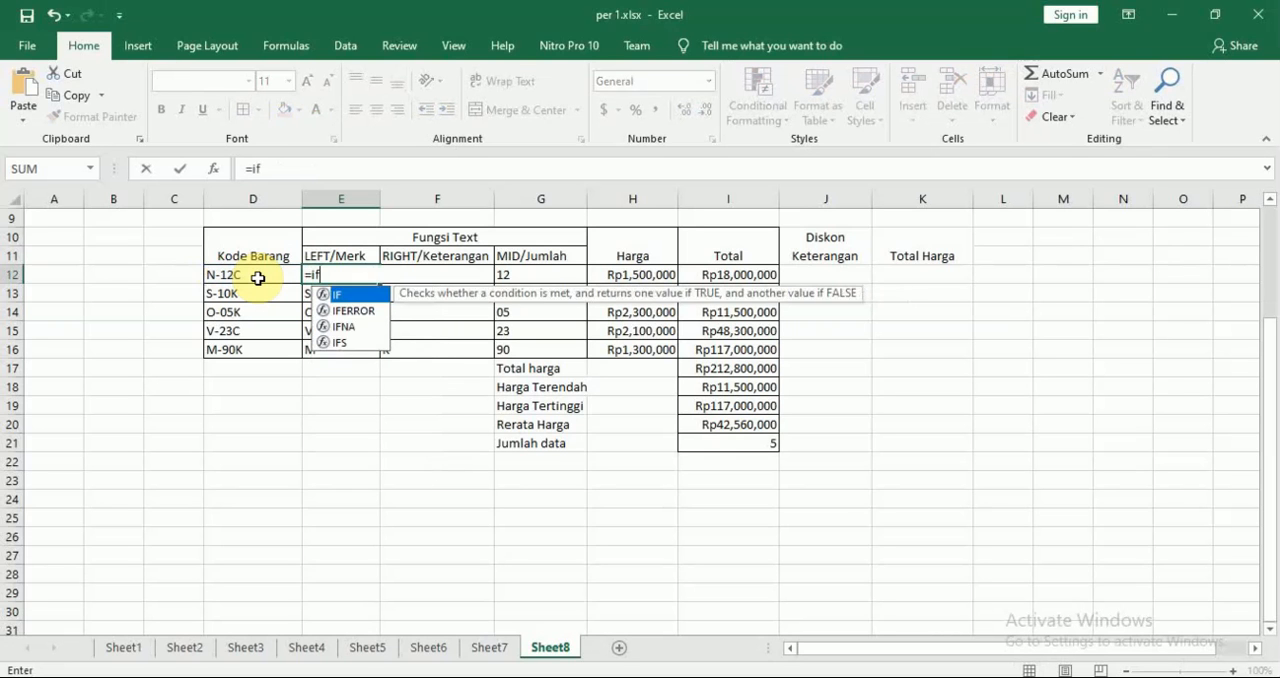
{"action": "key", "text": "Tab"}
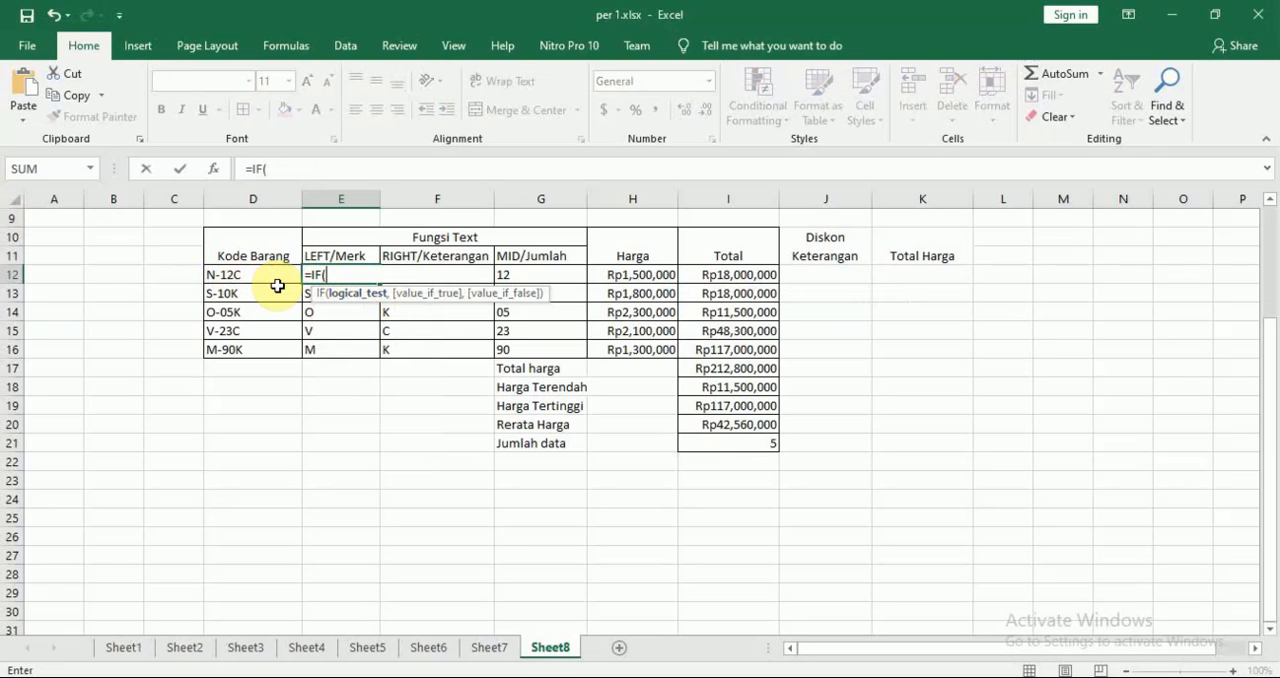
{"action": "type", "text": "lef"}
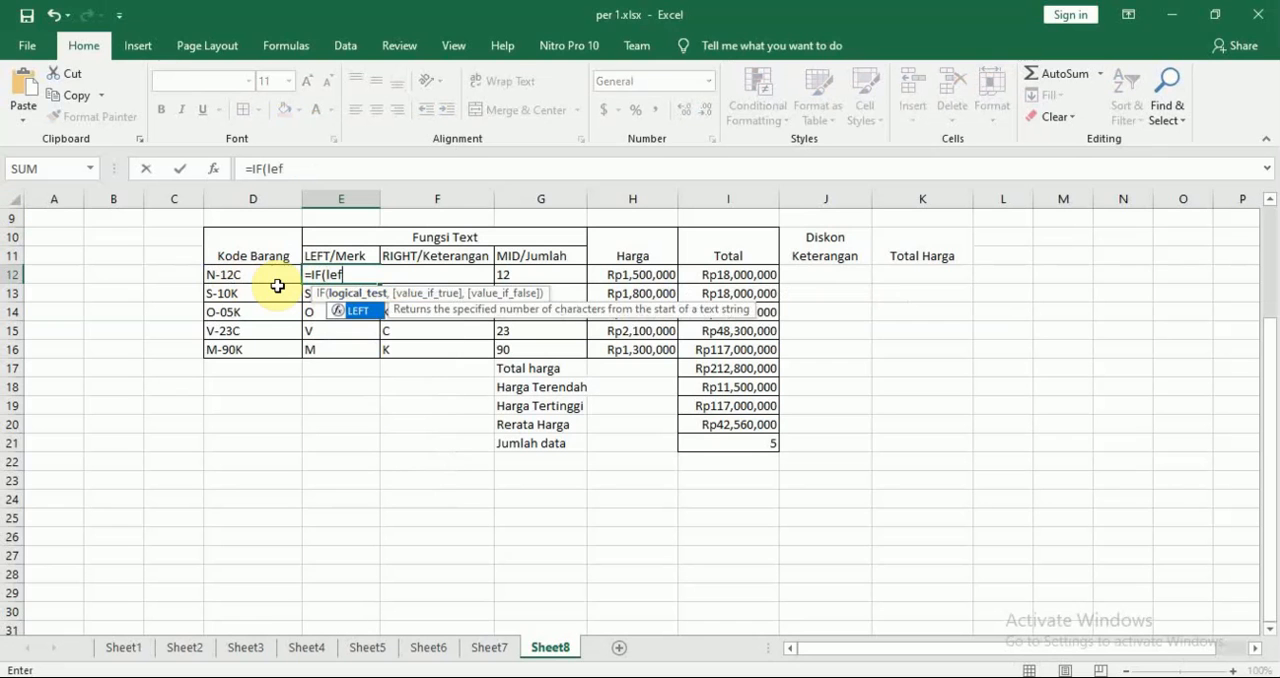
{"action": "key", "text": "Tab"}
{"action": "left_click", "coordinate": [252, 275]}
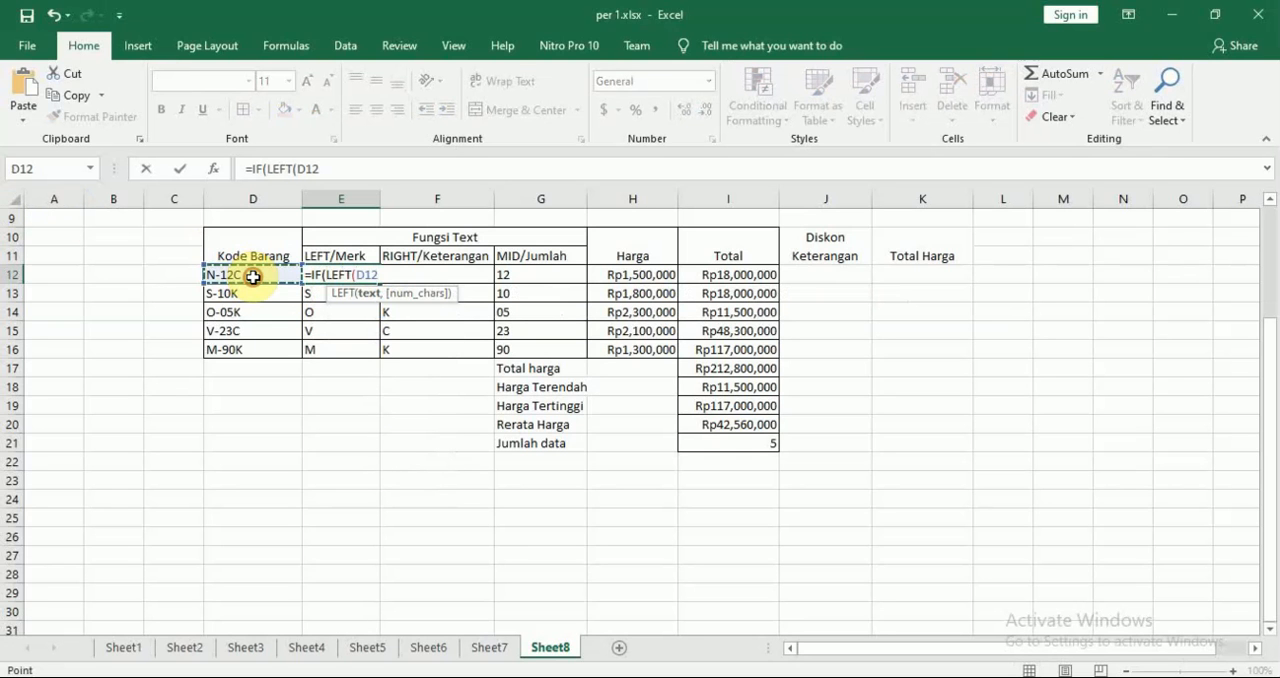
{"action": "type", "text": ","}
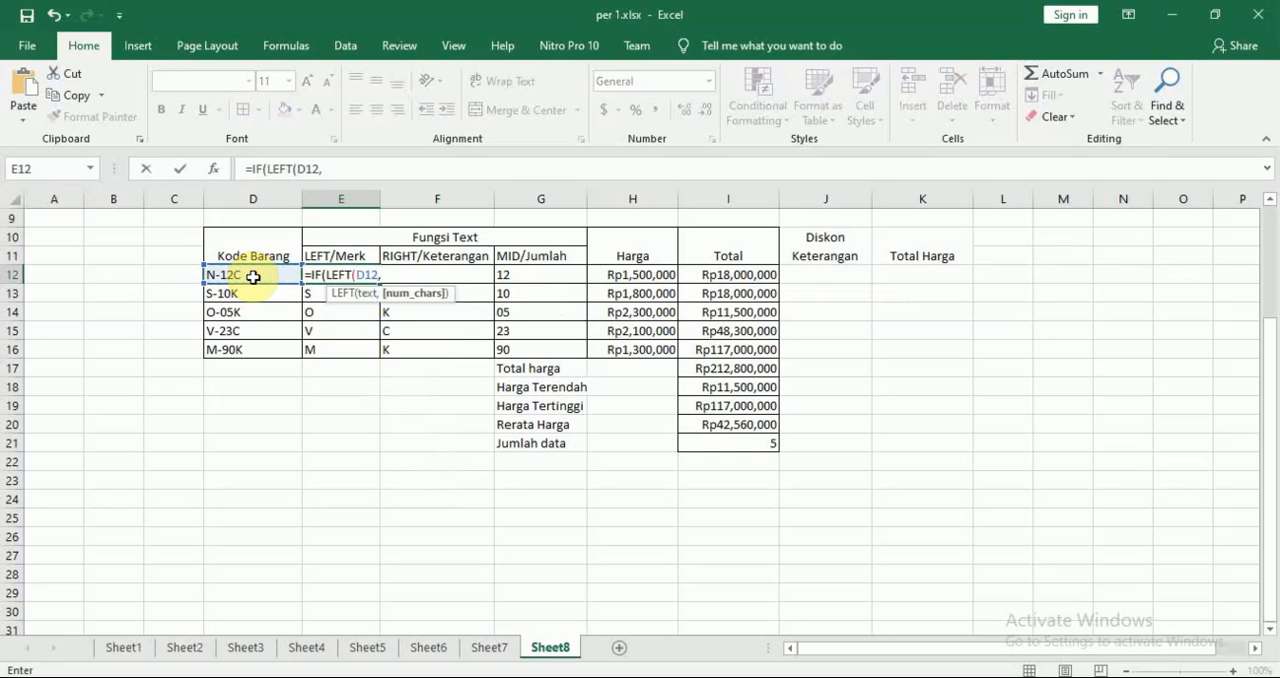
{"action": "type", "text": "1)"}
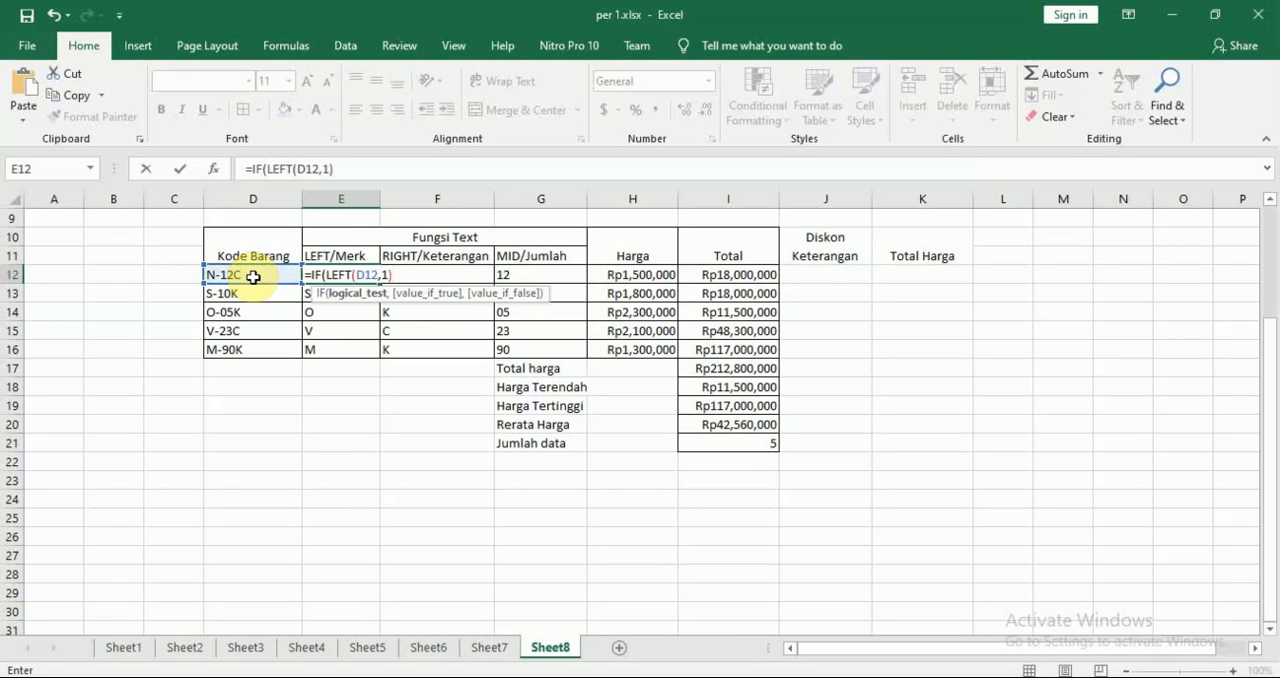
{"action": "type", "text": "=\"N\""}
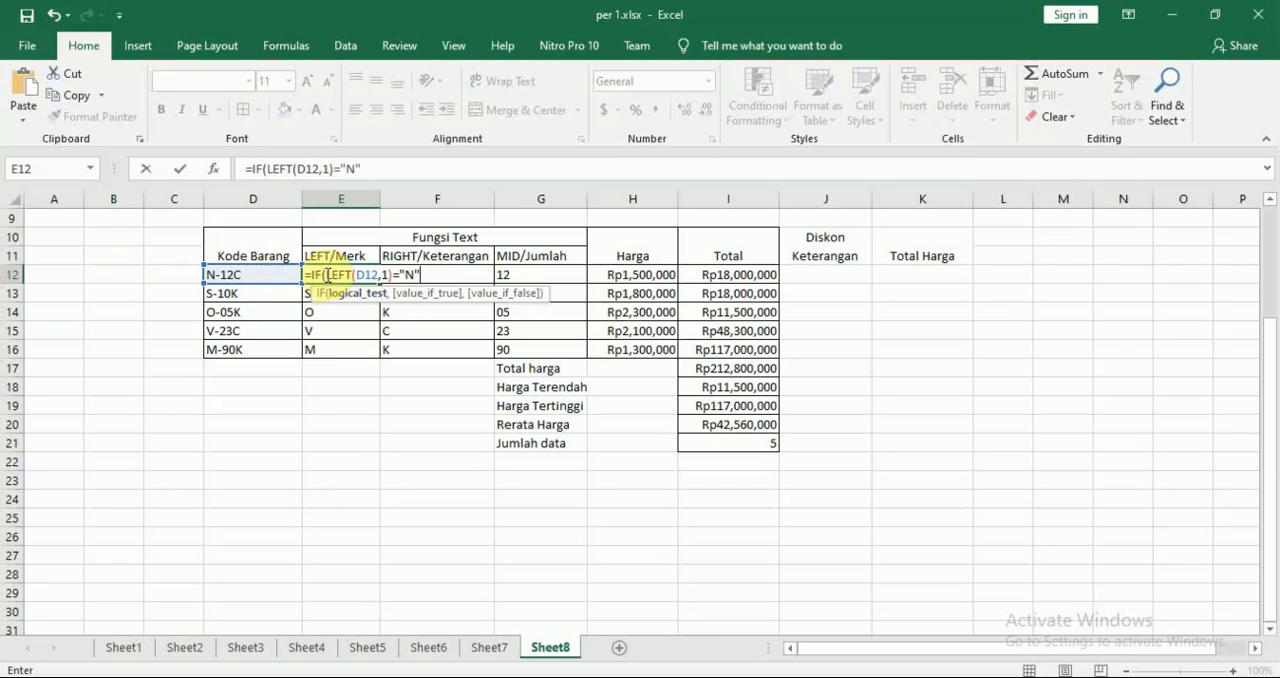
{"action": "left_click_drag", "start_coordinate": [326, 275], "coordinate": [391, 275]}
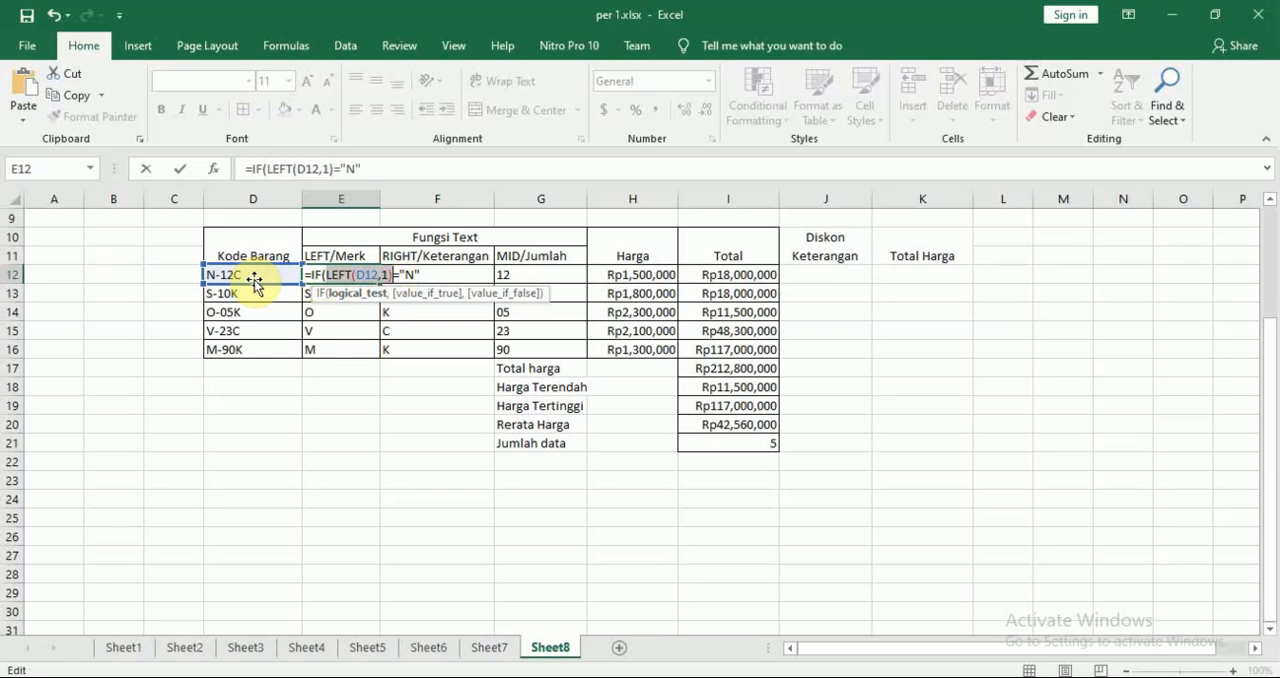
{"action": "left_click", "coordinate": [425, 274]}
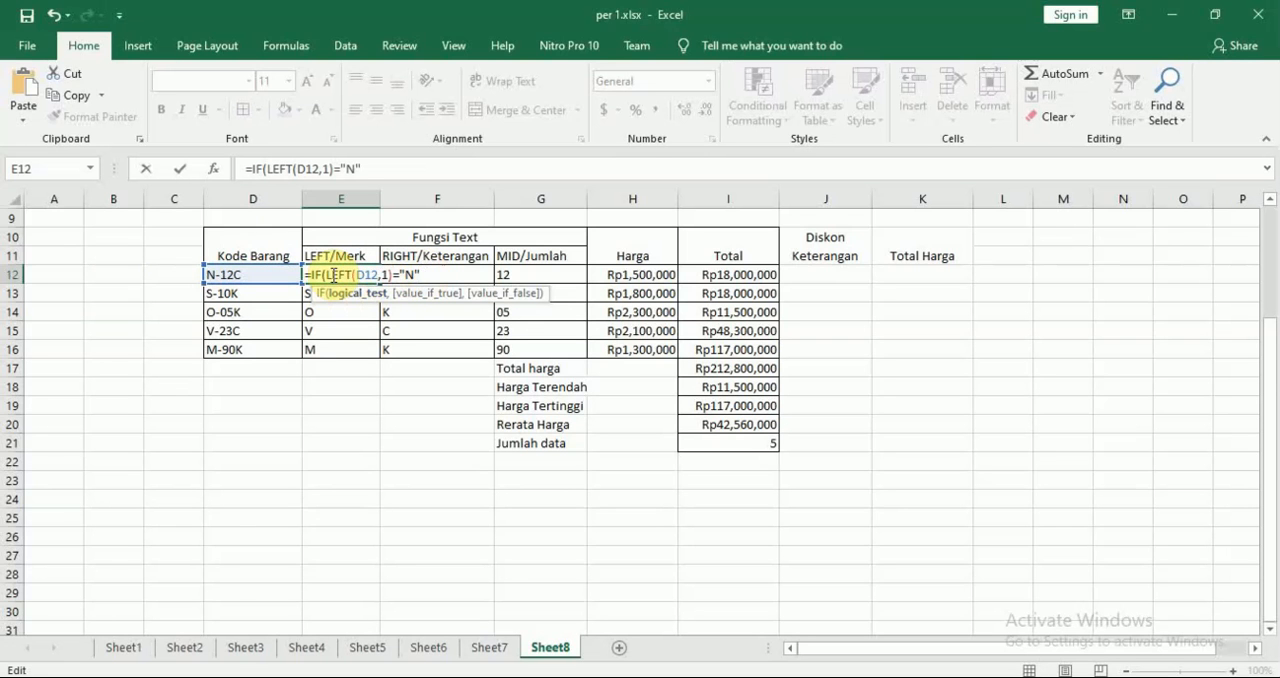
{"action": "left_click_drag", "start_coordinate": [325, 274], "coordinate": [422, 274]}
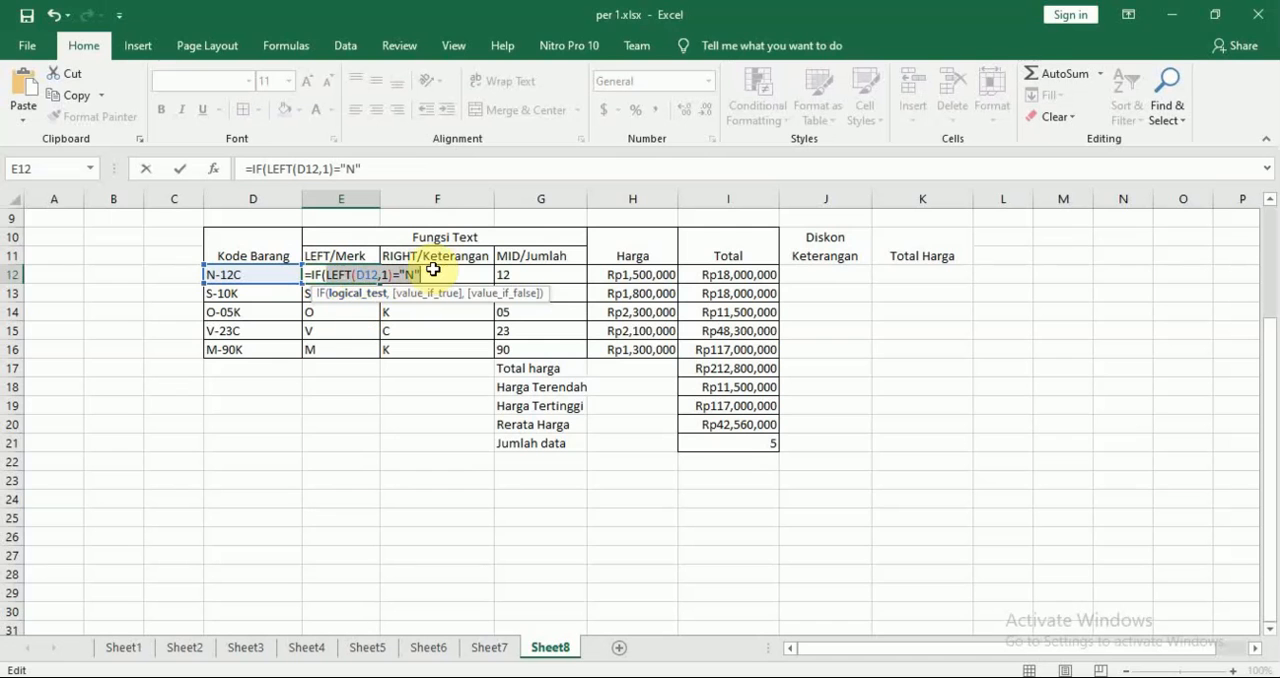
{"action": "left_click", "coordinate": [430, 271]}
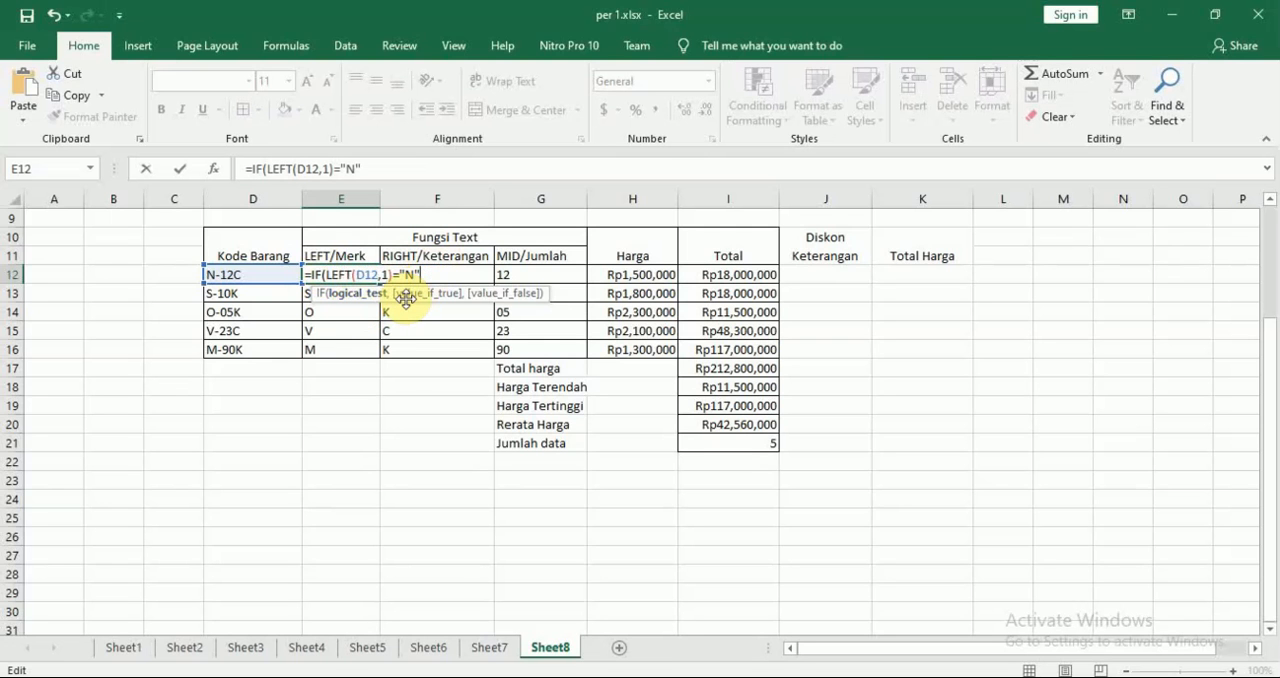
Add "NOKIA" as the value if true of the IF formula in E12
{"action": "type", "text": ","}
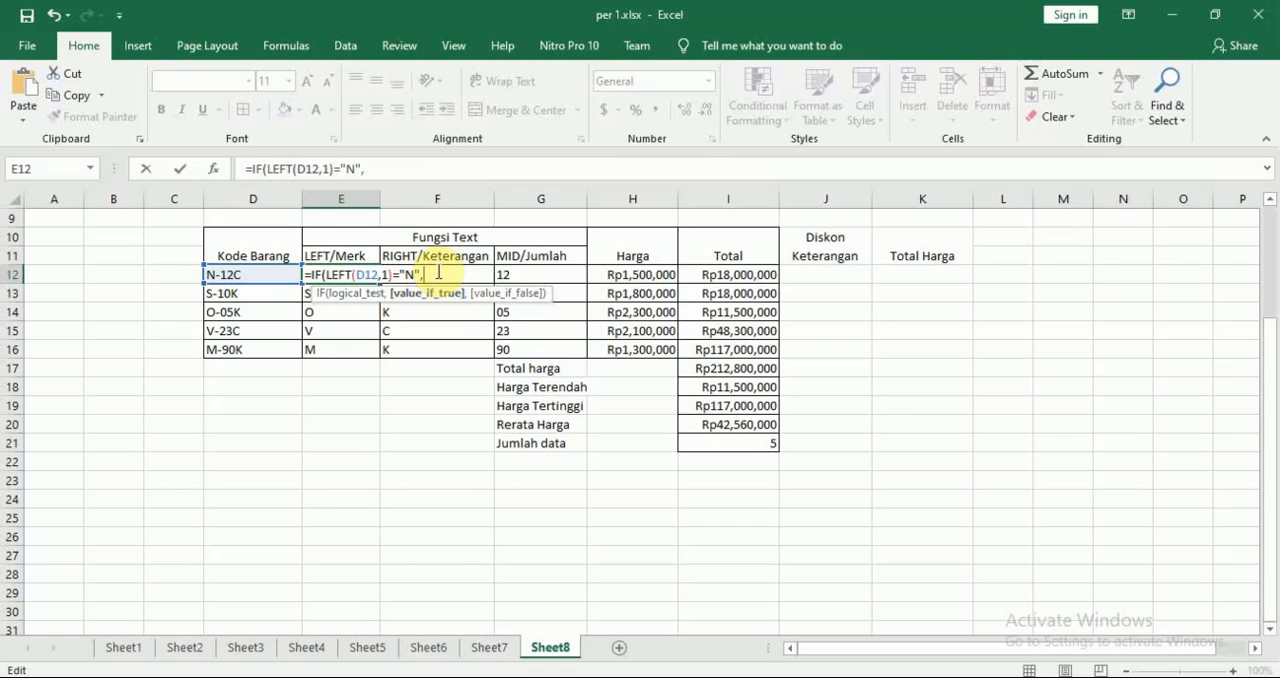
{"action": "type", "text": "\"NOKIA\""}
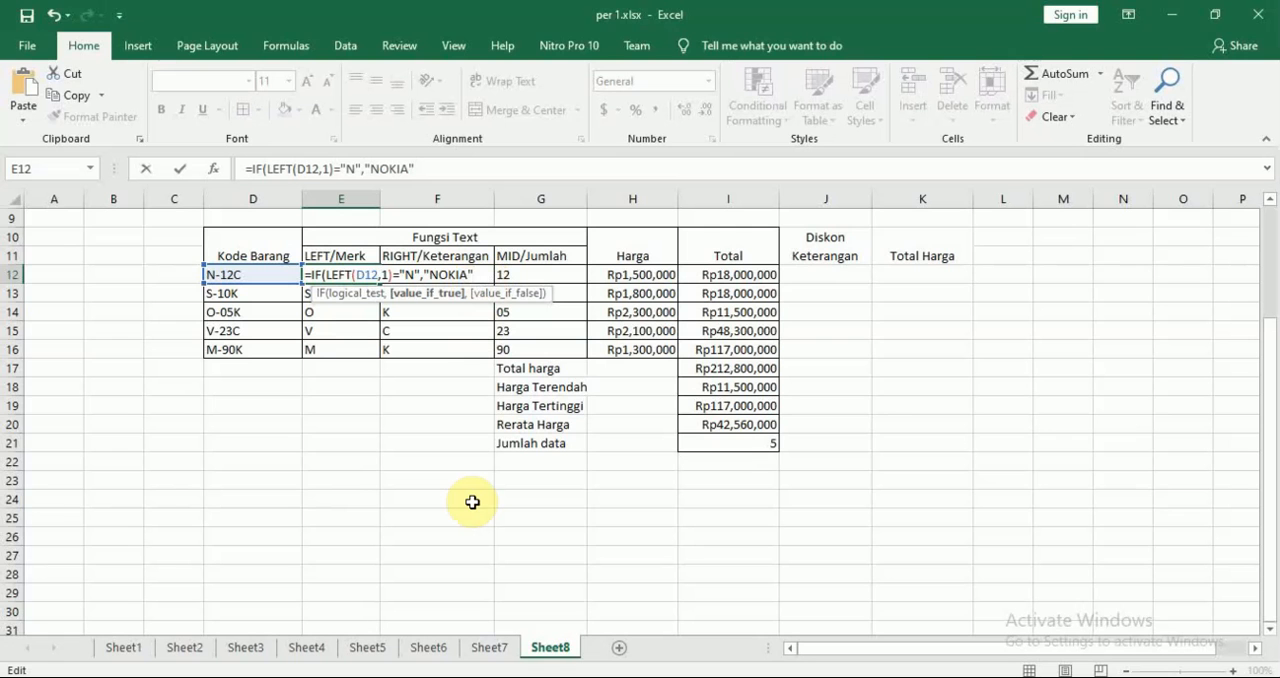
Nest a second IF as the value if false in E12's formula, beginning its test with LEFT(D12,1)=
{"action": "type", "text": ","}
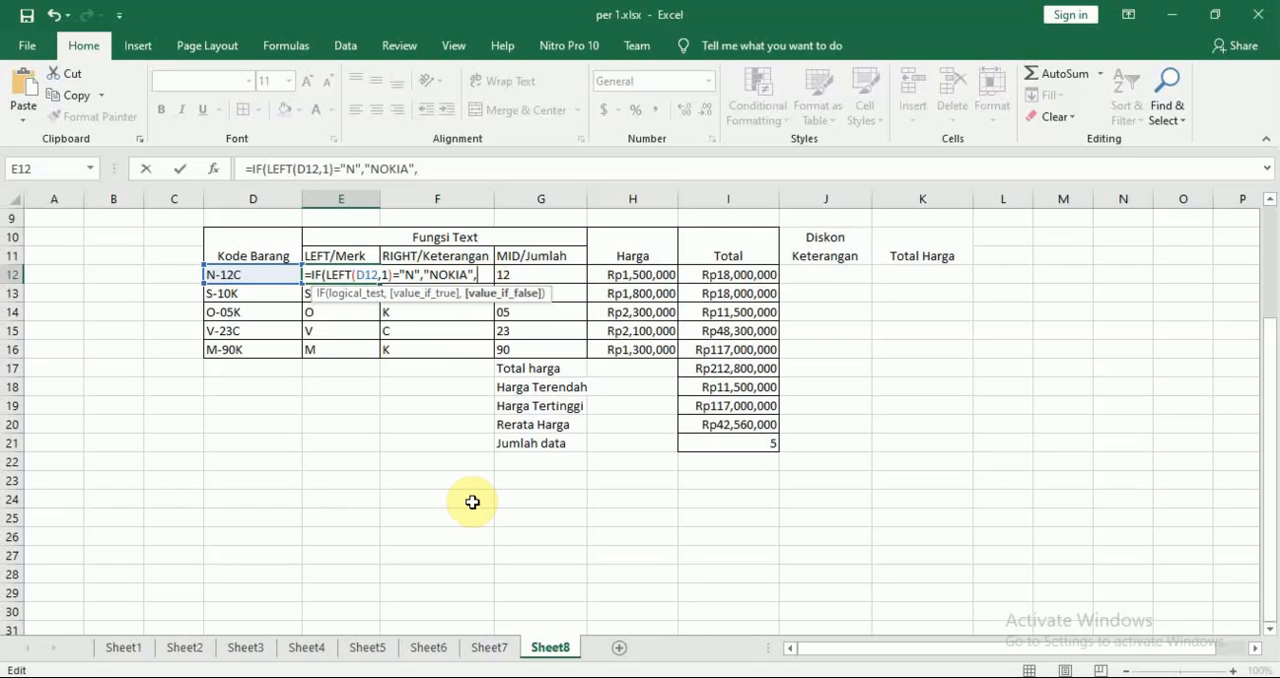
{"action": "type", "text": "if"}
{"action": "key", "text": "Tab"}
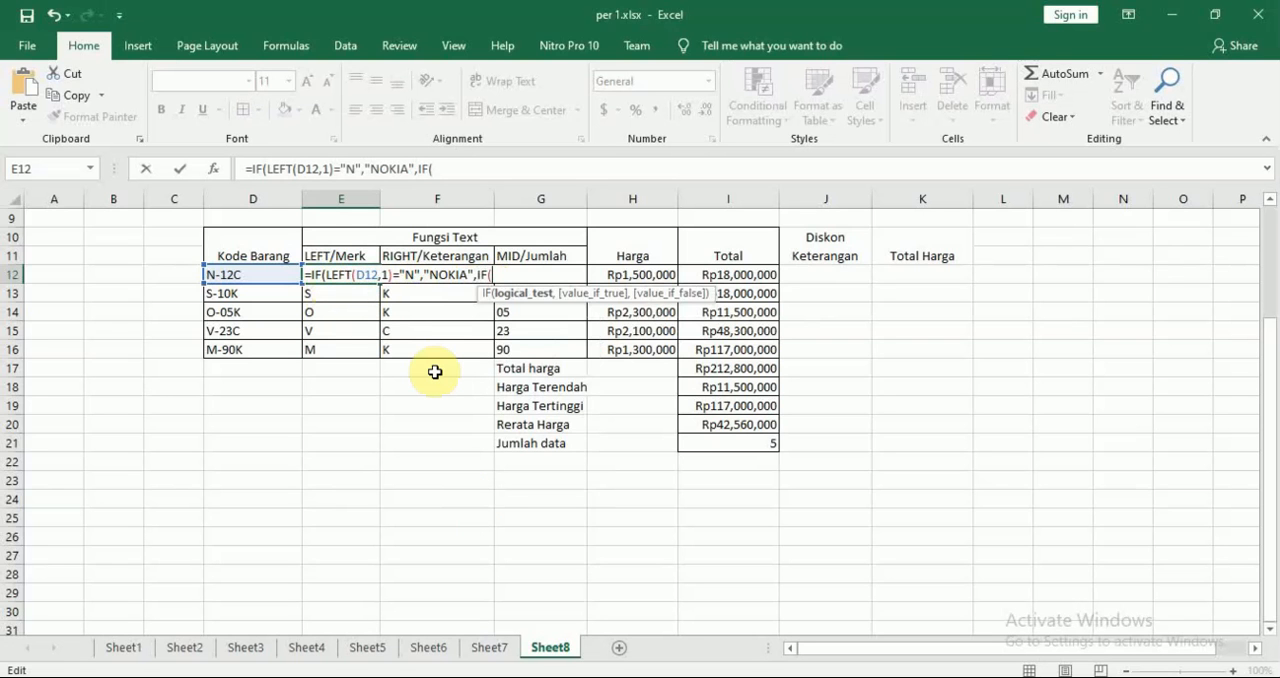
{"action": "type", "text": "lef"}
{"action": "key", "text": "Tab"}
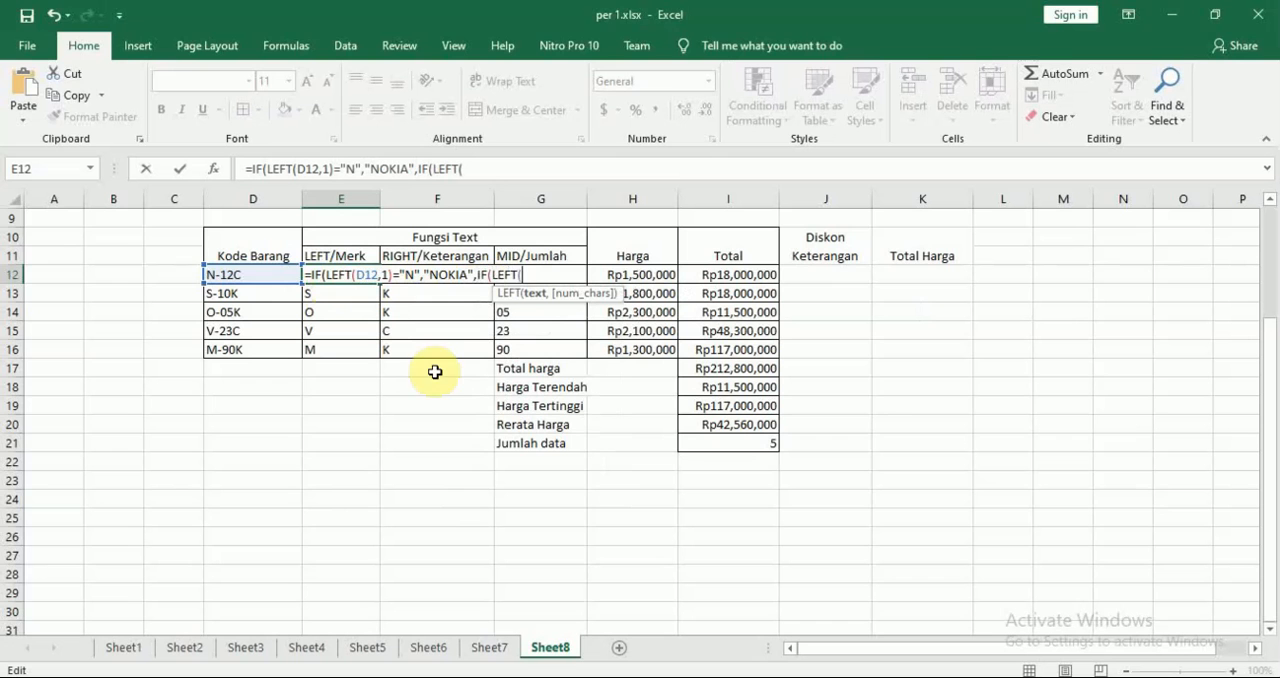
{"action": "left_click", "coordinate": [249, 273]}
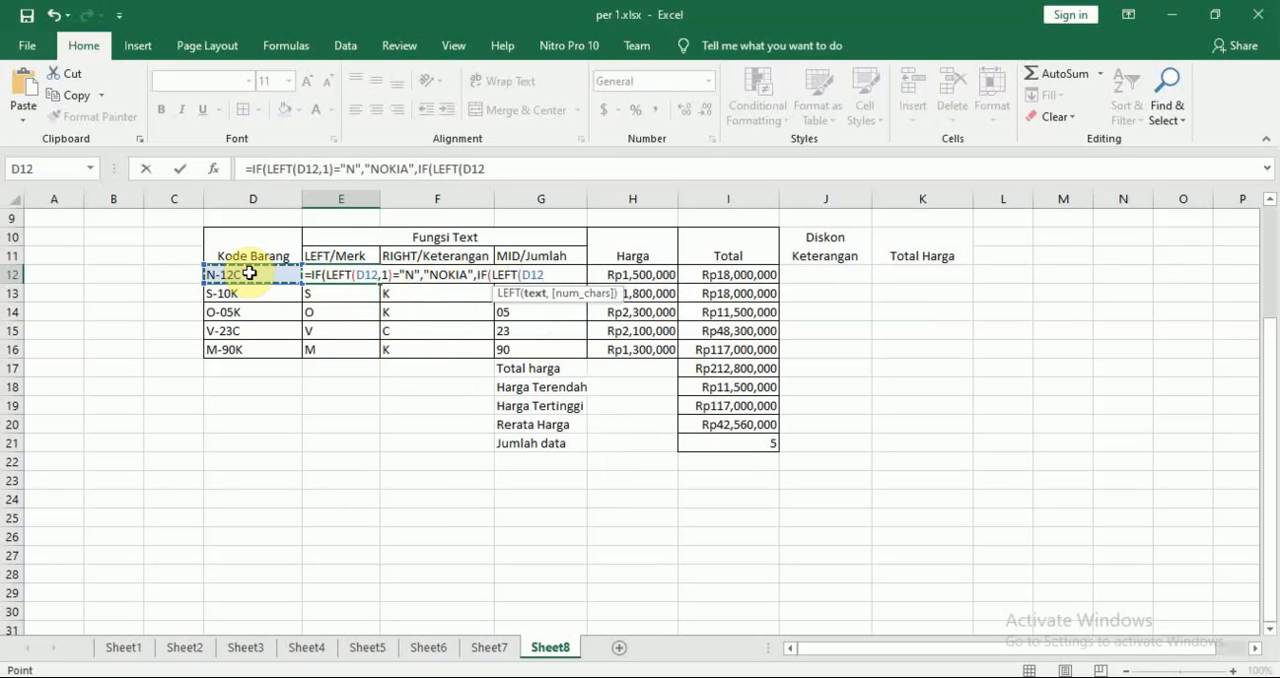
{"action": "type", "text": ",1"}
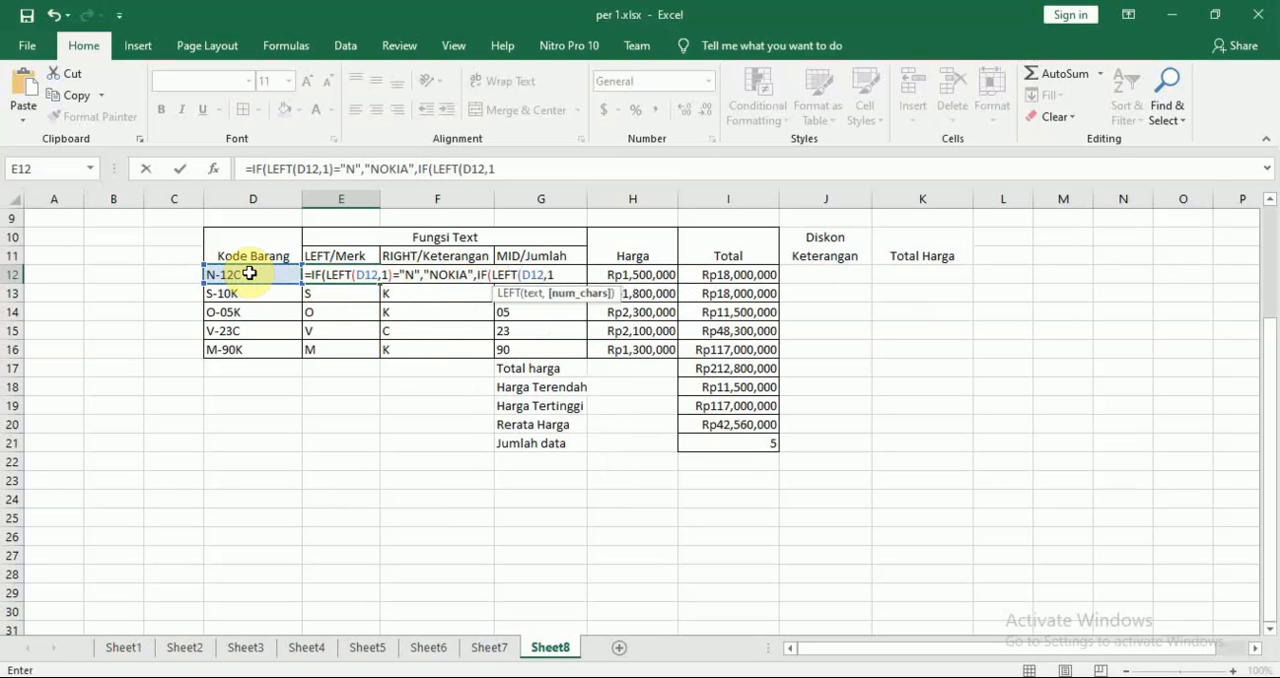
{"action": "type", "text": ")="}
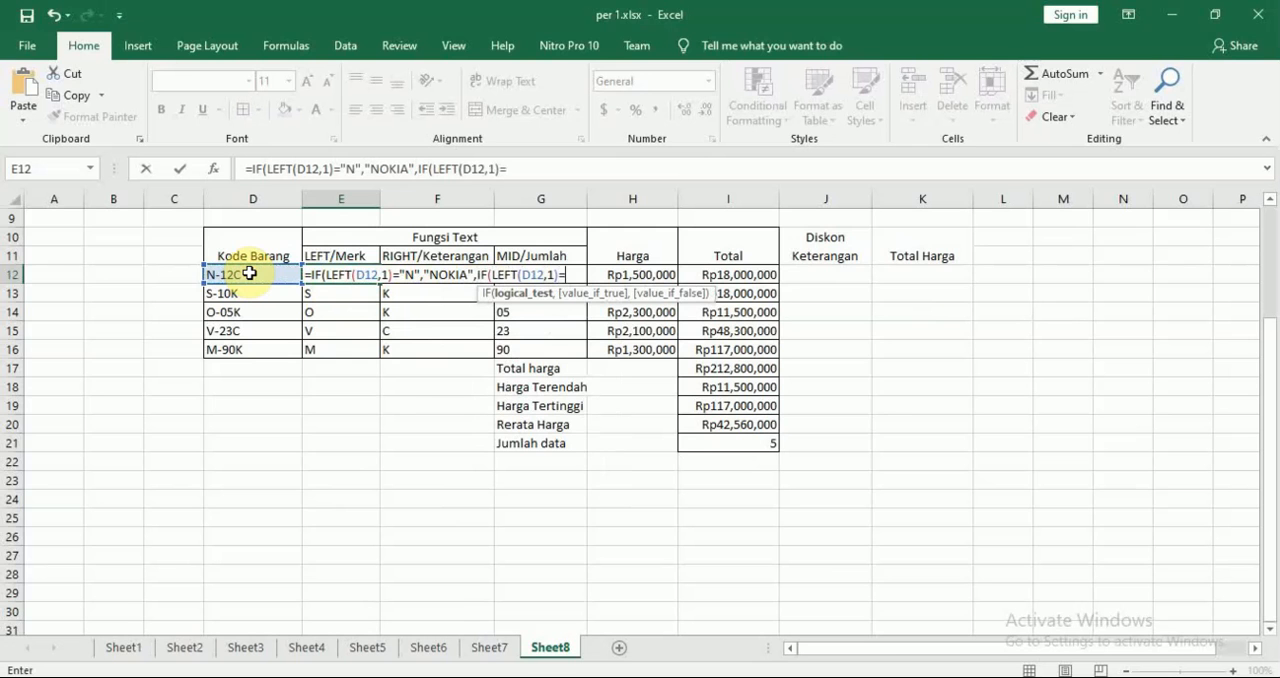
Check the module's second brand rule, complete the nested test with "S" and set its value if true to "SAMSUNG"
{"action": "key", "text": "alt+Tab"}
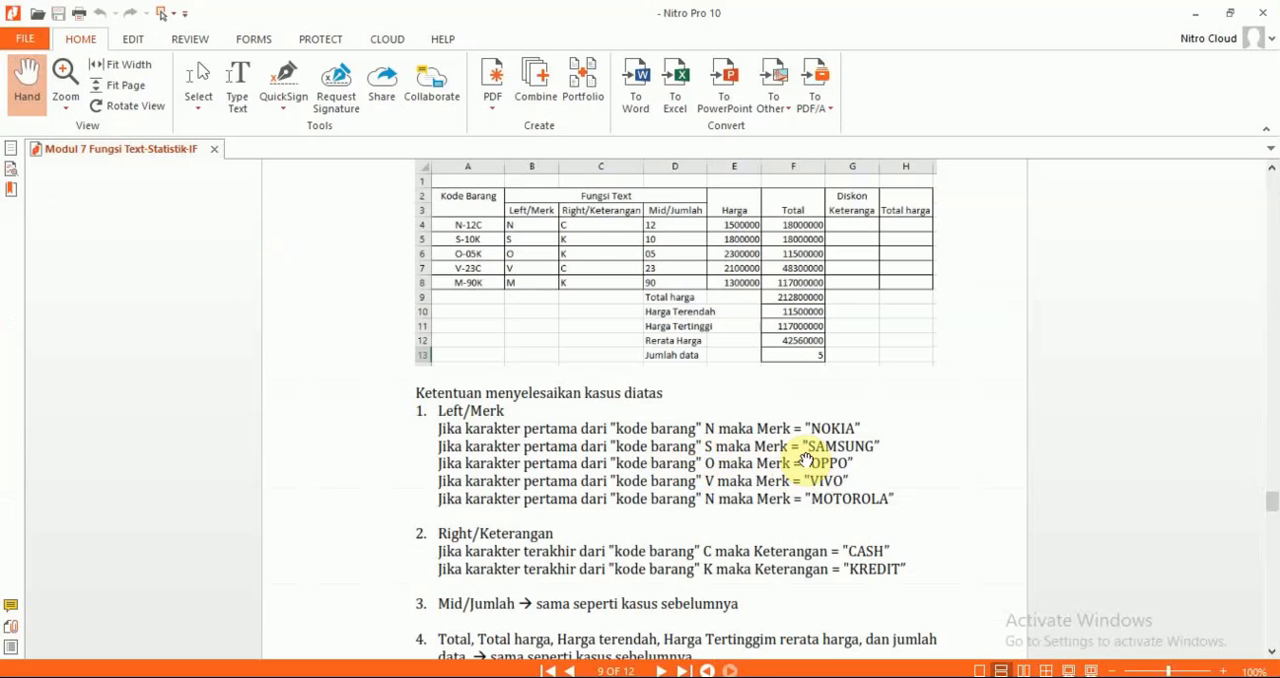
{"action": "key", "text": "alt+Tab"}
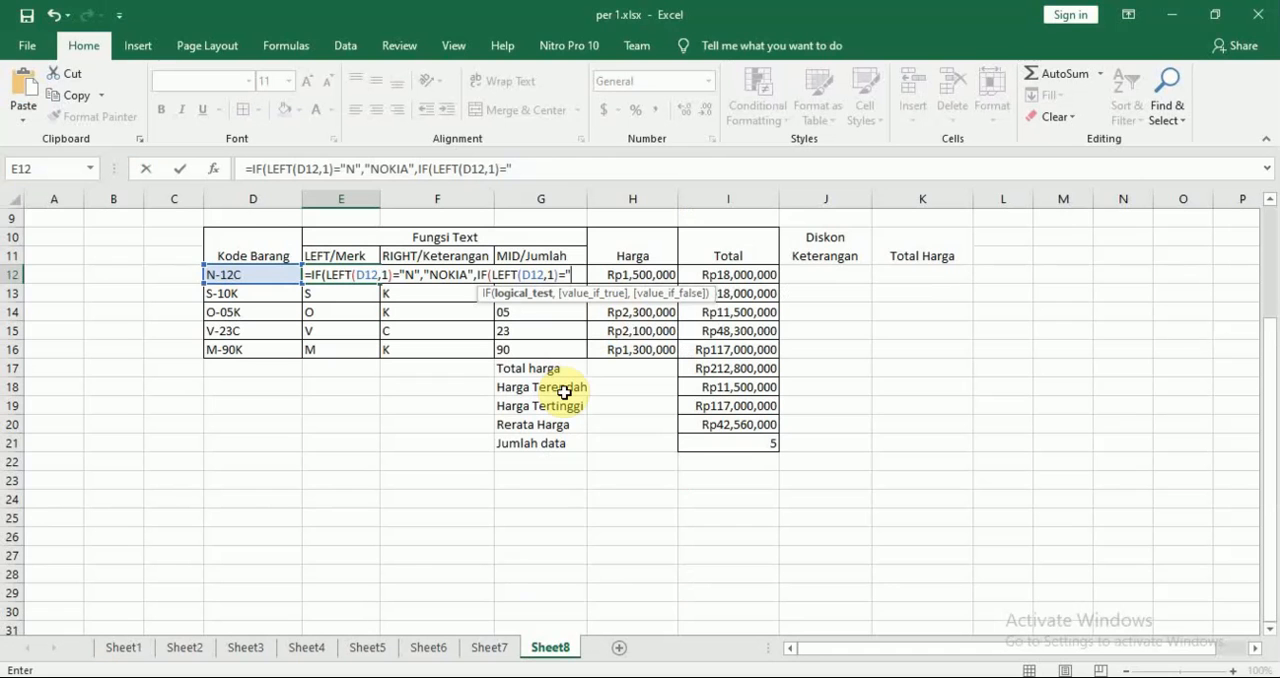
{"action": "type", "text": "S\","}
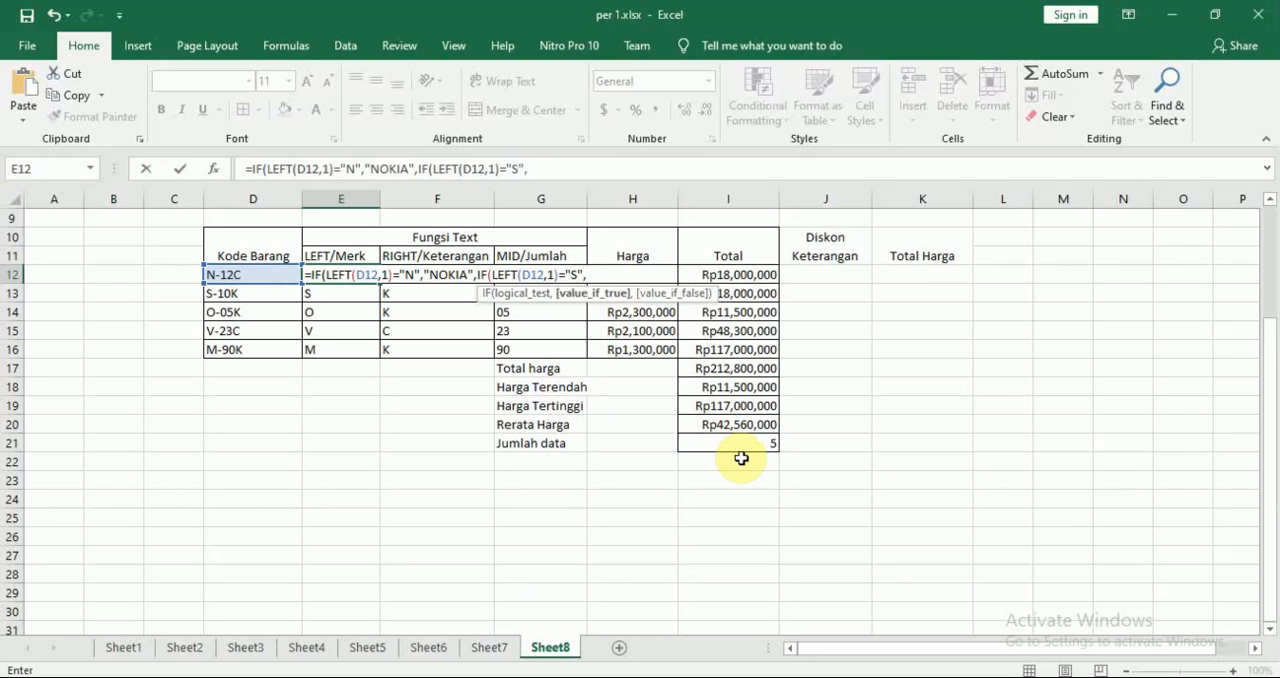
{"action": "type", "text": "\"S"}
{"action": "type", "text": "AMSU"}
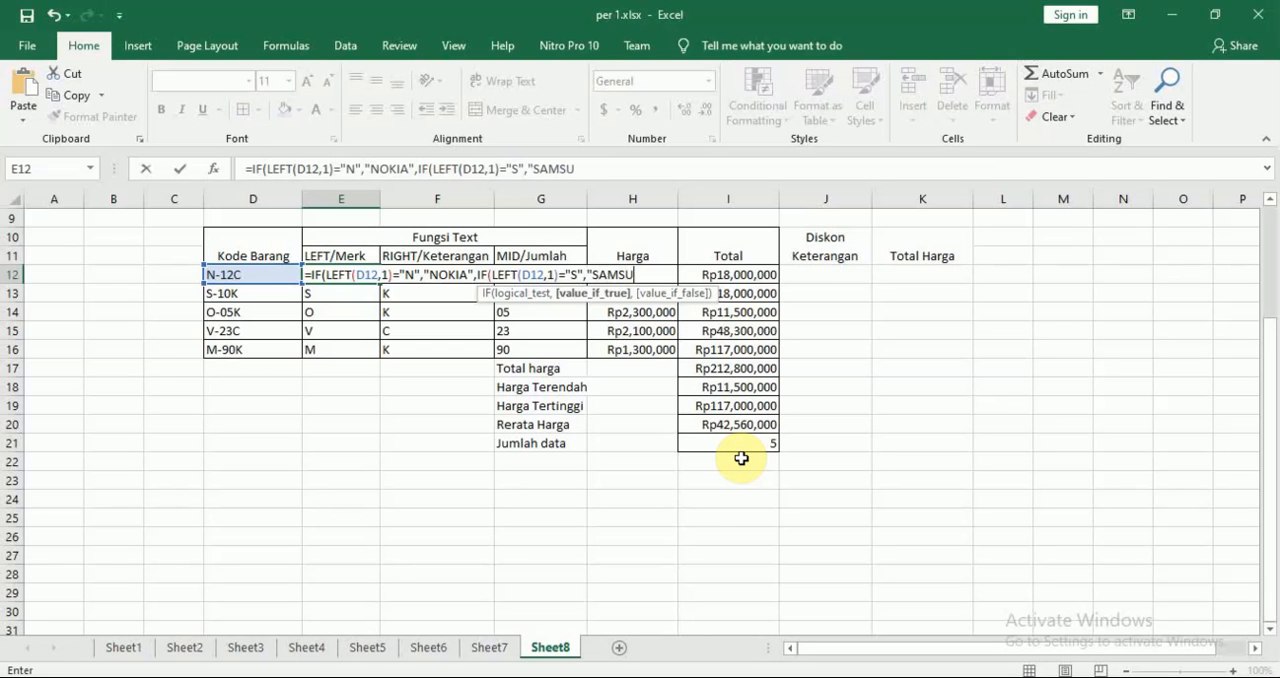
{"action": "type", "text": "NG\""}
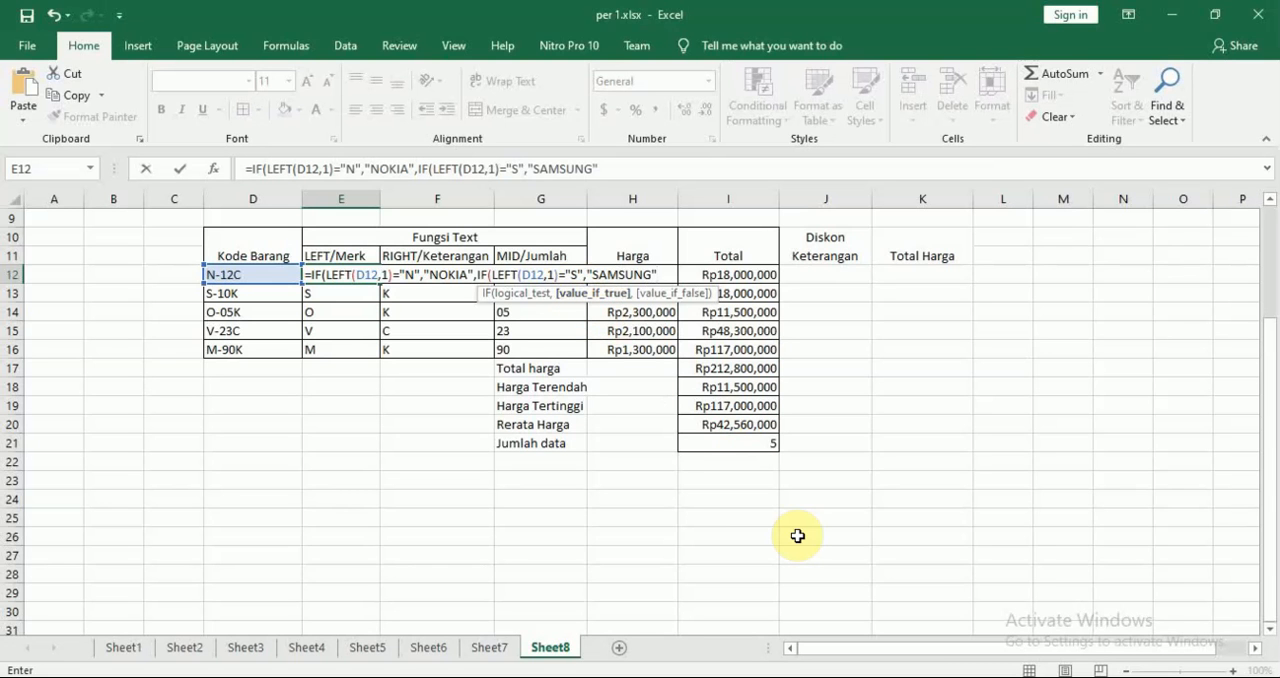
Nest a third IF as the value if false in E12's formula, beginning its test with LEFT(D12,1)=
{"action": "type", "text": ",IF("}
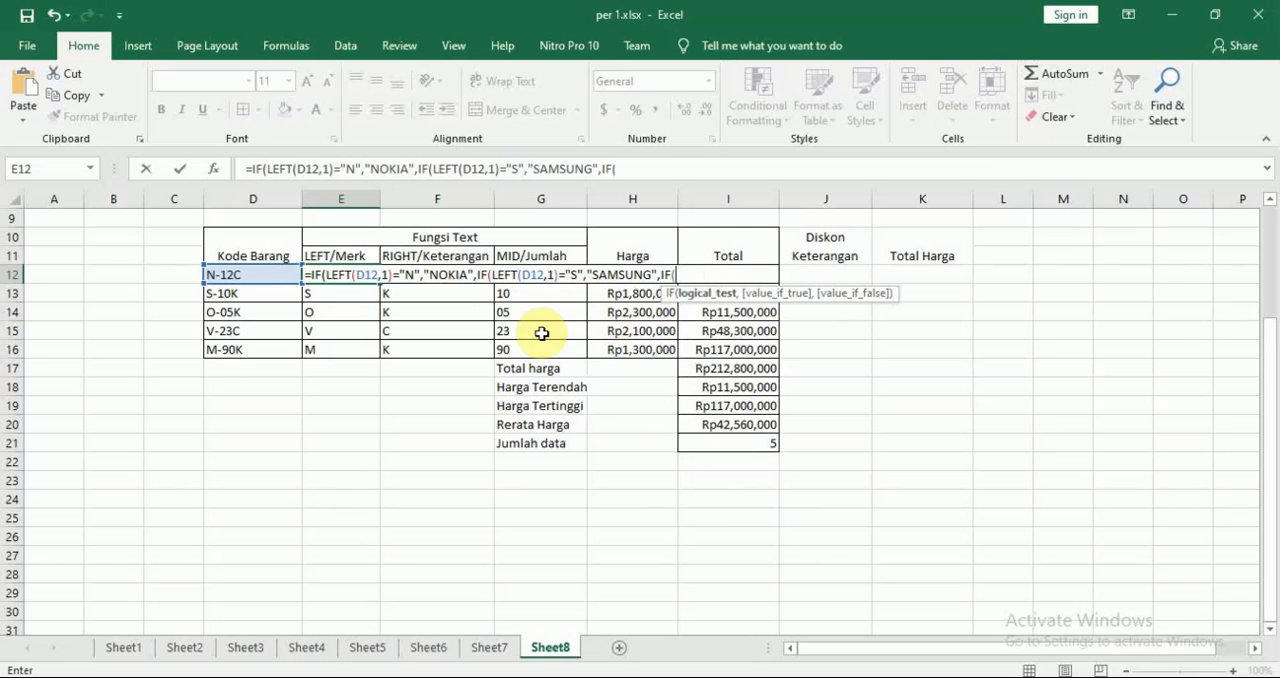
{"action": "type", "text": "LEFT("}
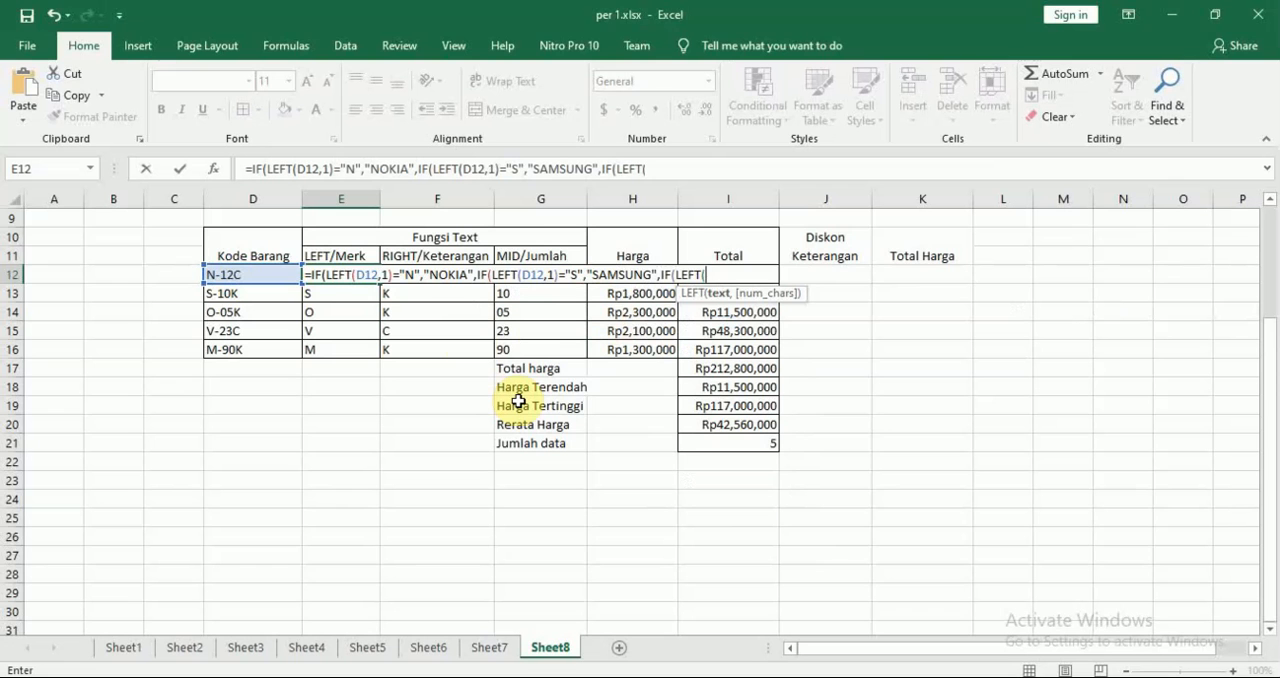
{"action": "left_click", "coordinate": [275, 273]}
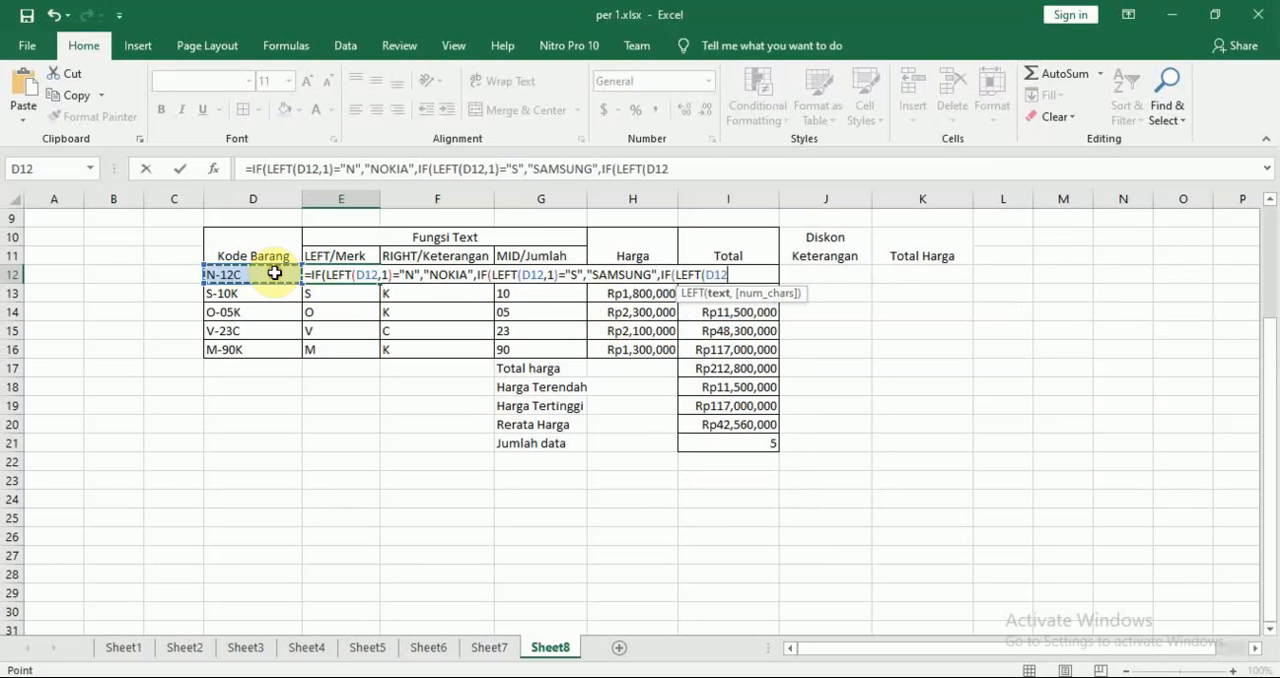
{"action": "type", "text": ","}
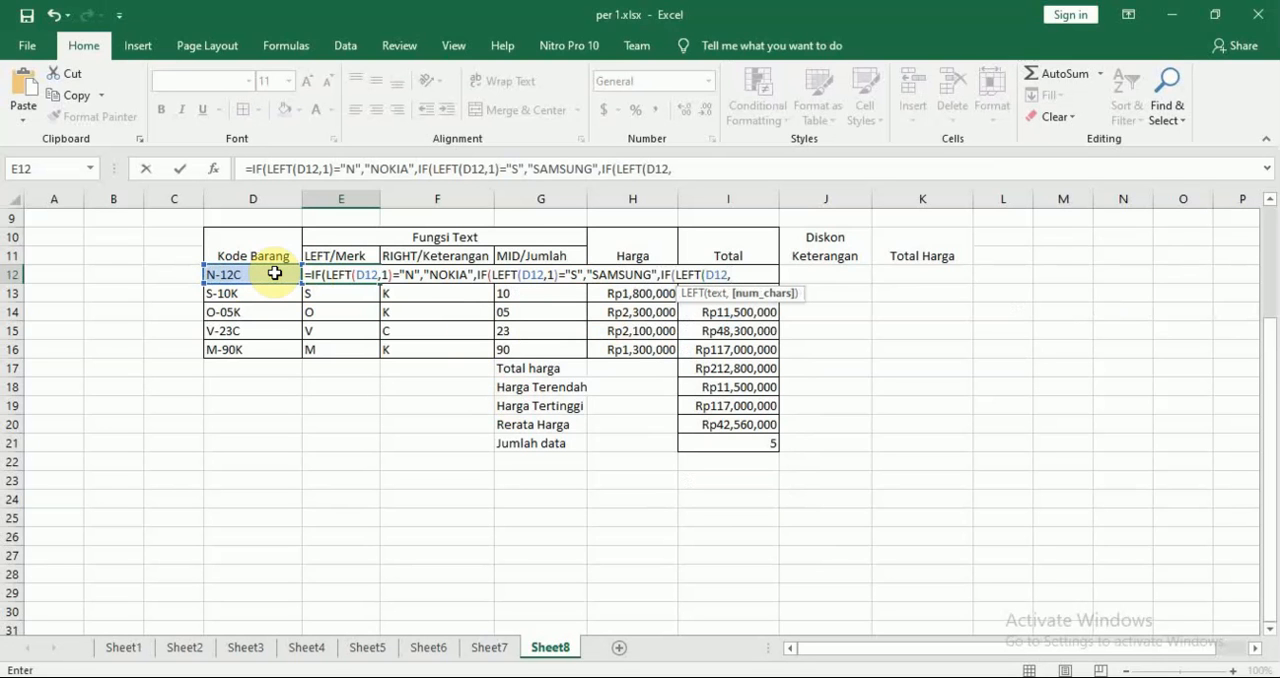
{"action": "type", "text": "1)="}
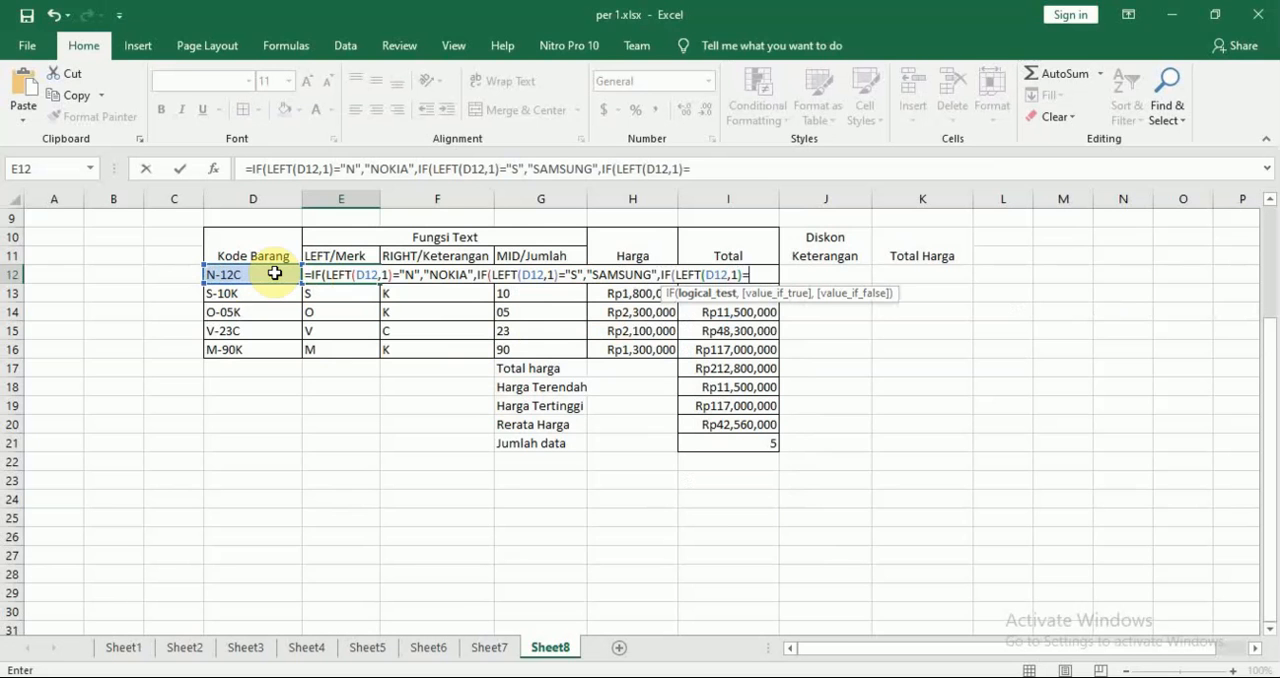
{"action": "type", "text": "\""}
Check the module's third brand rule, complete the nested test with "O" and set its value if true to "OPPO"
{"action": "key", "text": "alt+Tab"}
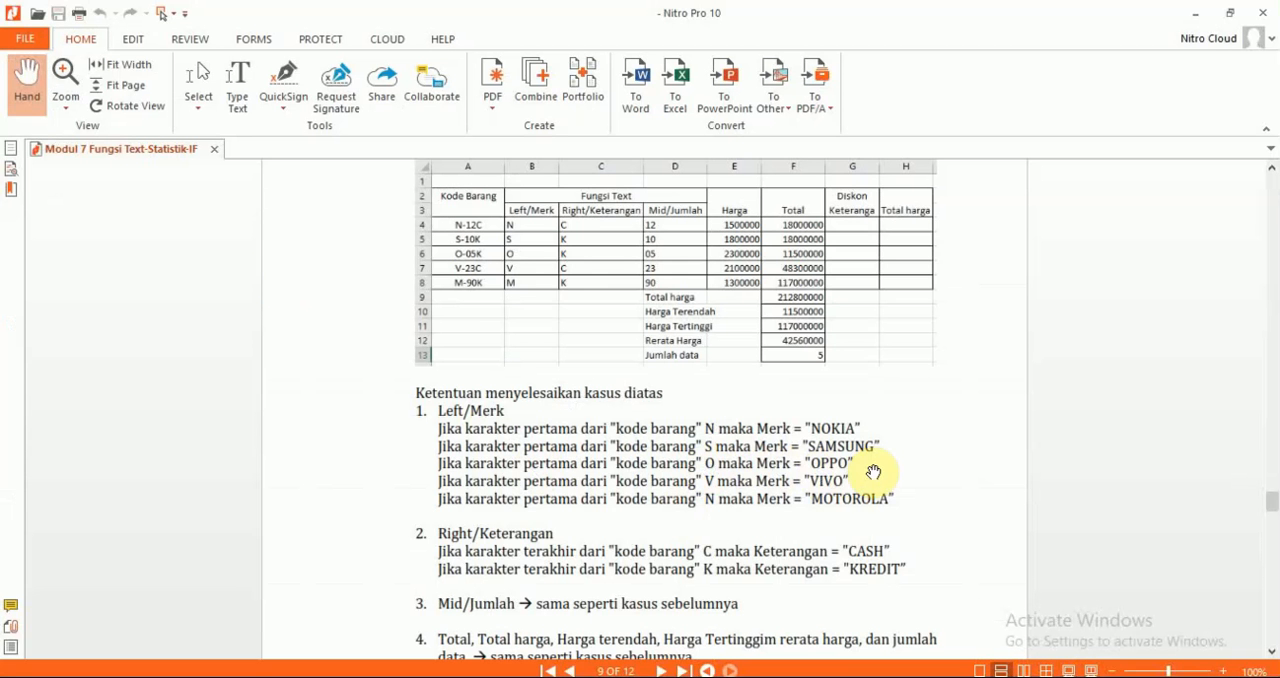
{"action": "key", "text": "alt+Tab"}
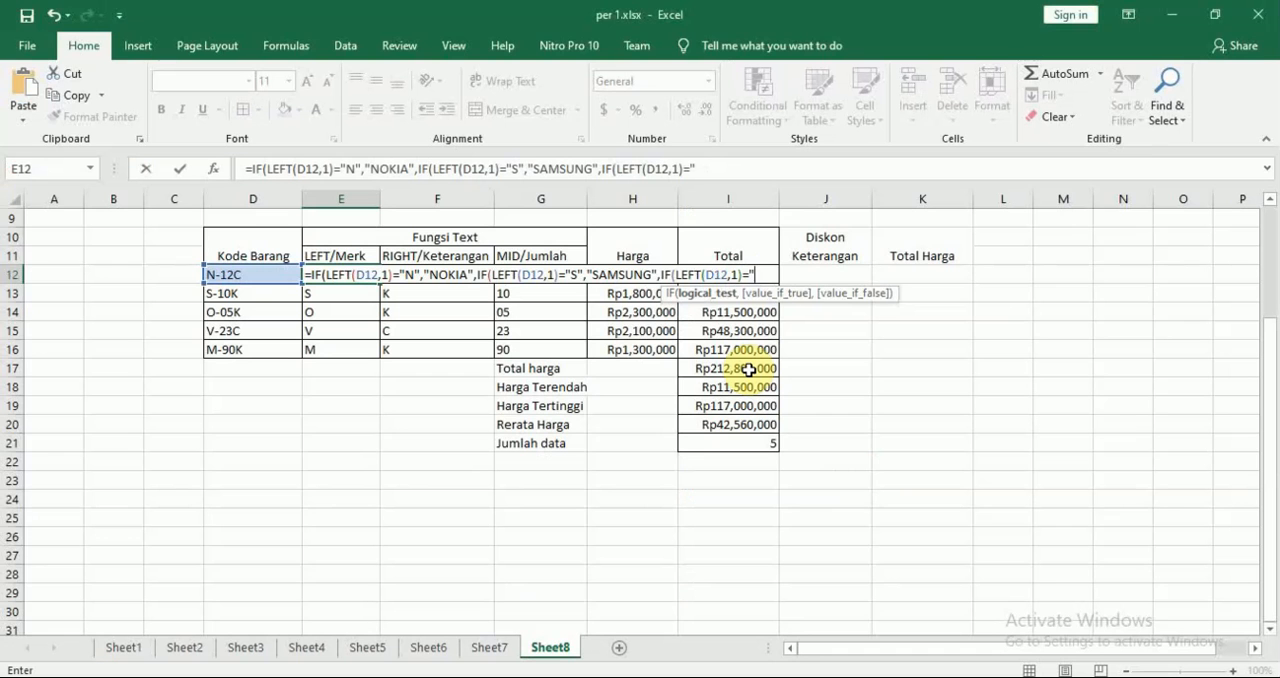
{"action": "type", "text": "O\""}
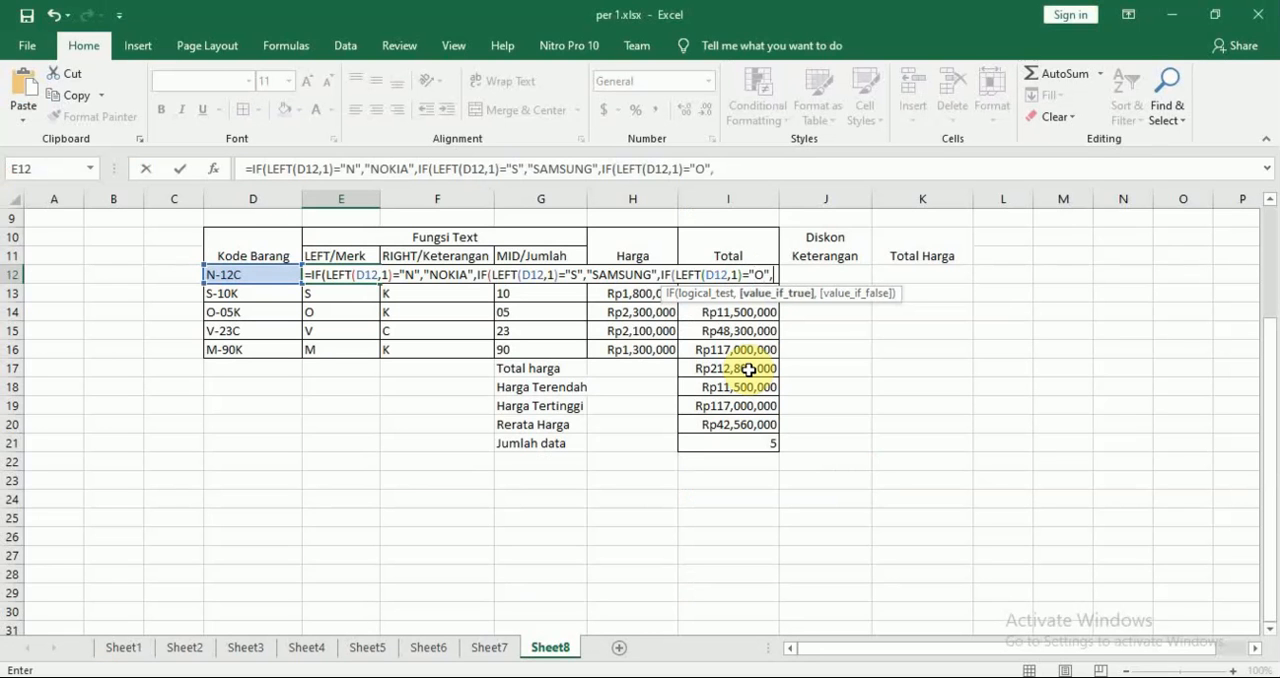
{"action": "type", "text": ","}
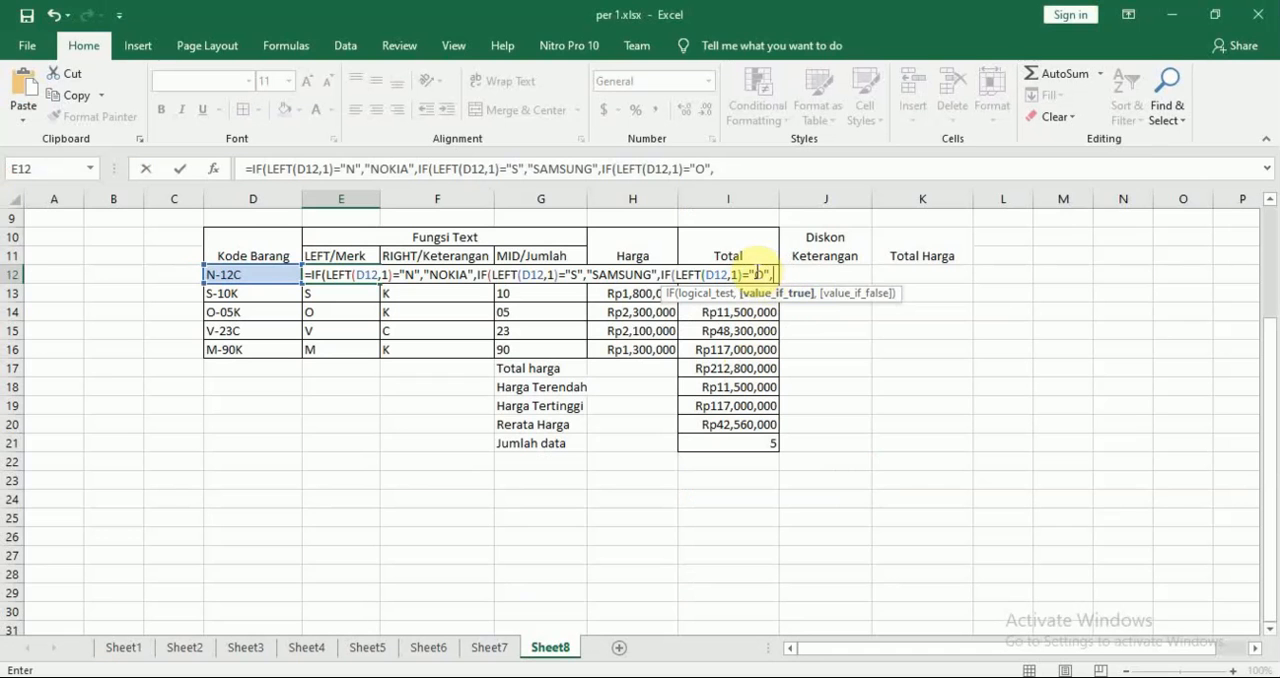
{"action": "type", "text": "\""}
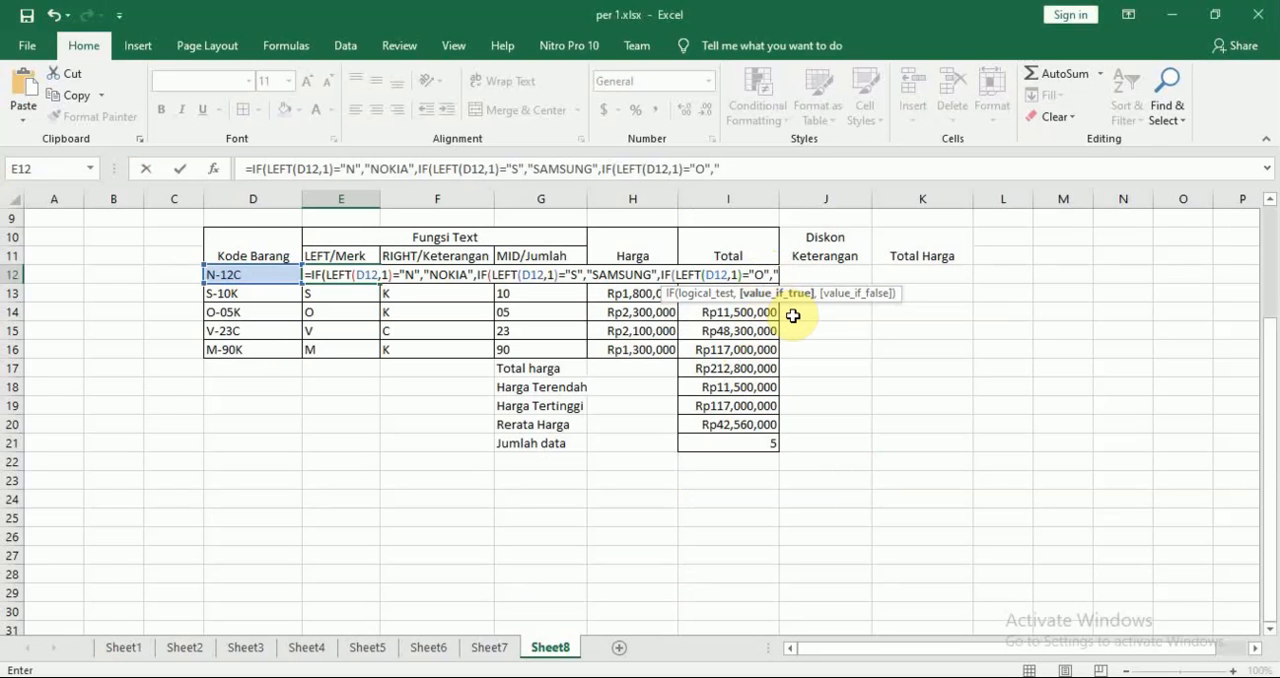
{"action": "type", "text": "OPPO\","}
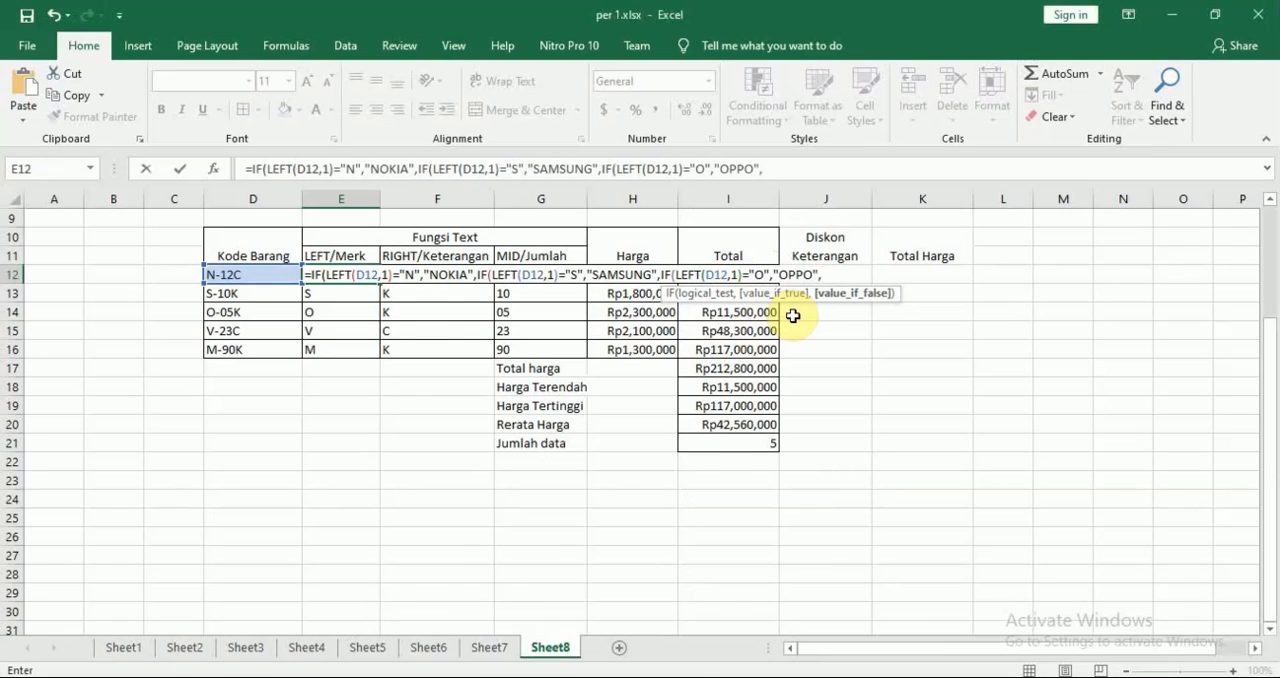
Check the module's fourth brand rule and nest a fourth IF as the value if false in E12's formula
{"action": "key", "text": "alt+Tab"}
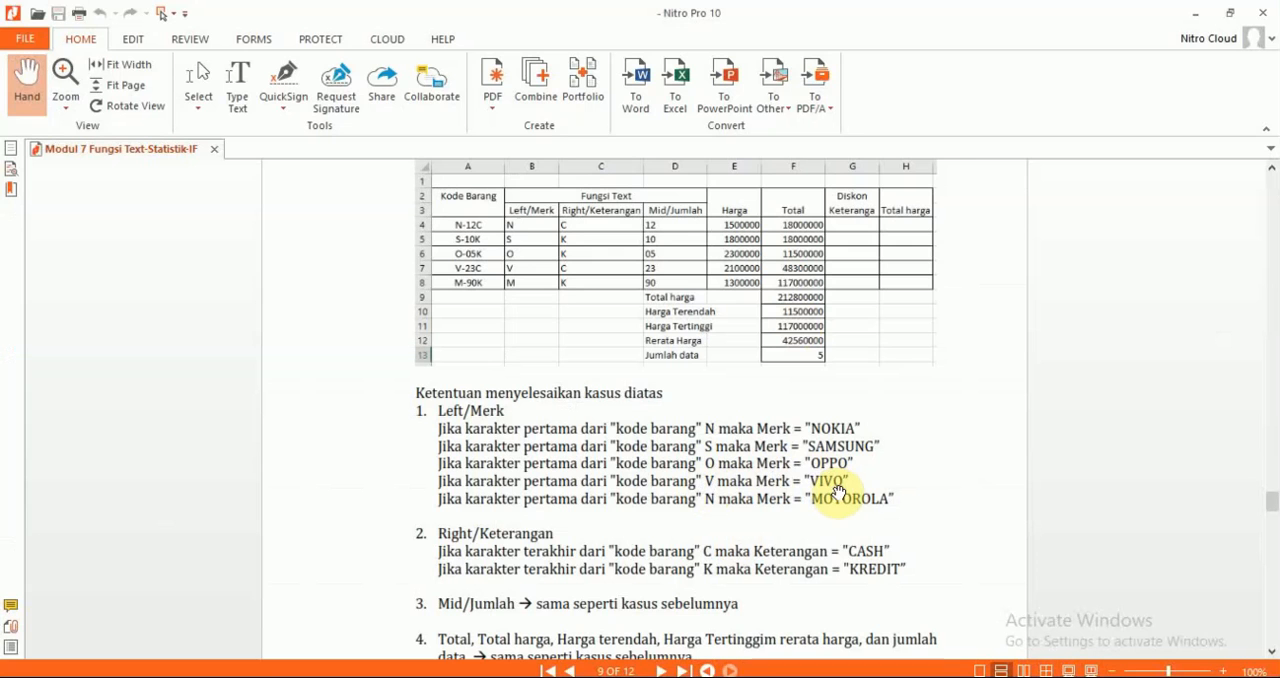
{"action": "key", "text": "alt+Tab"}
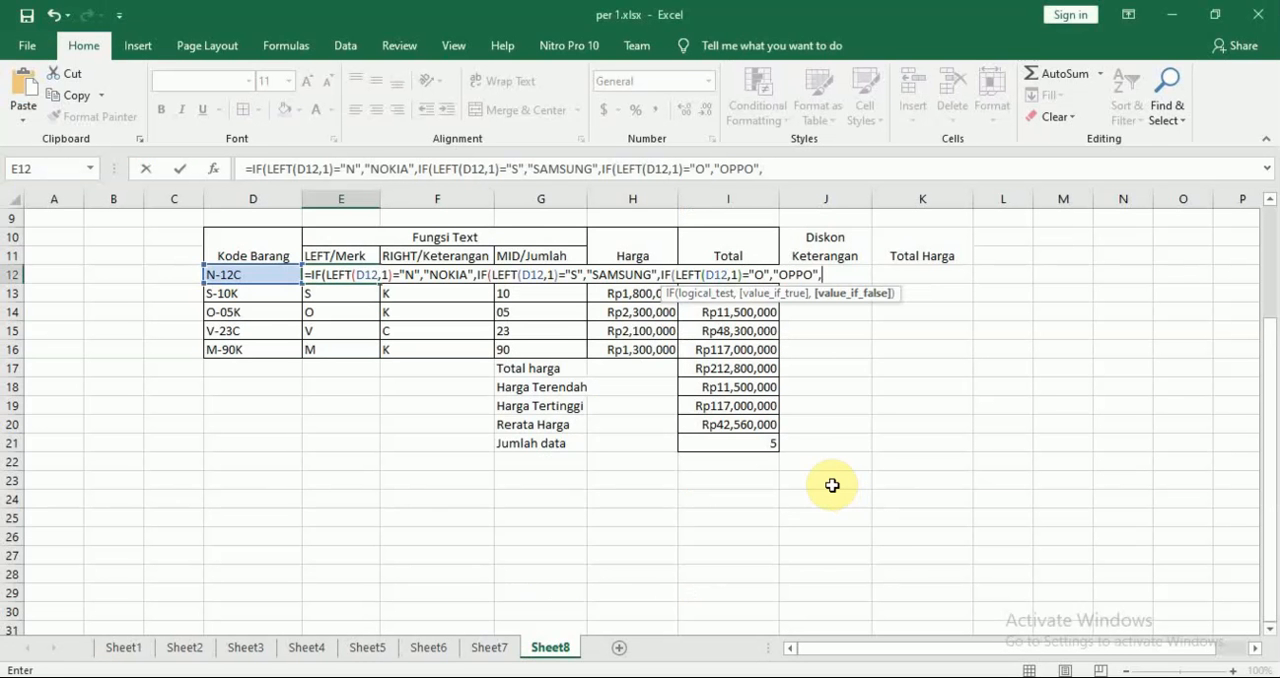
{"action": "type", "text": "IF("}
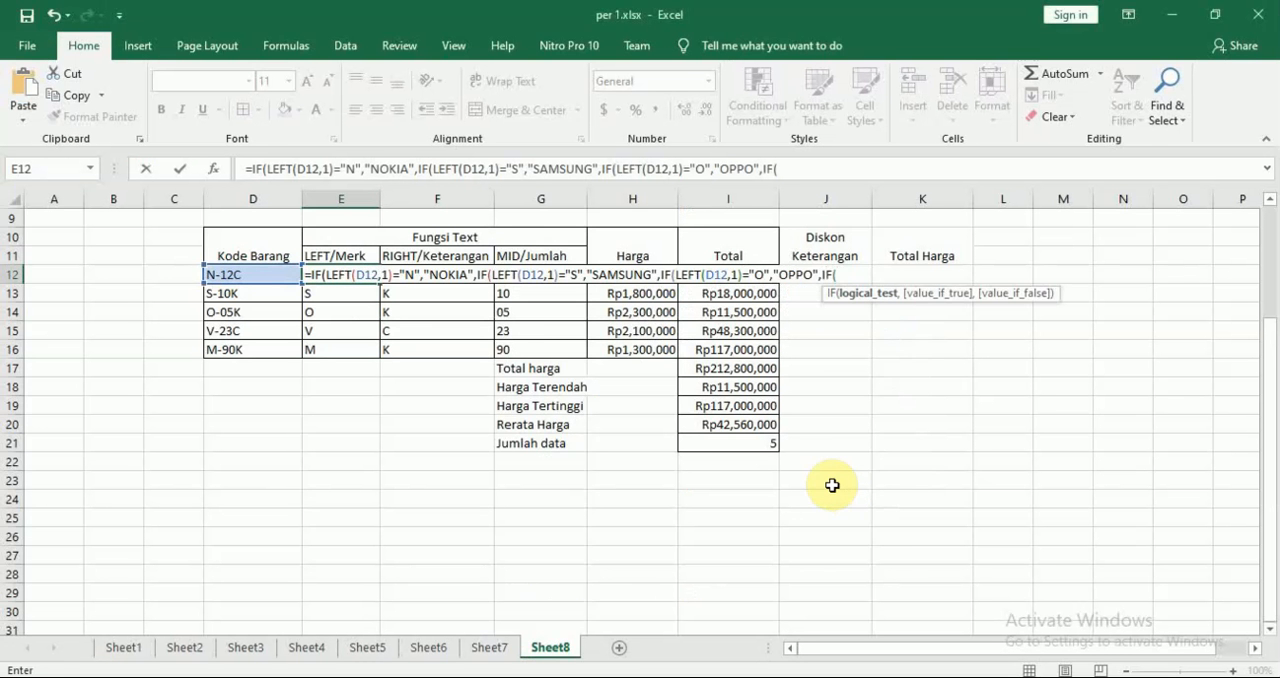
{"action": "left_click", "coordinate": [255, 277]}
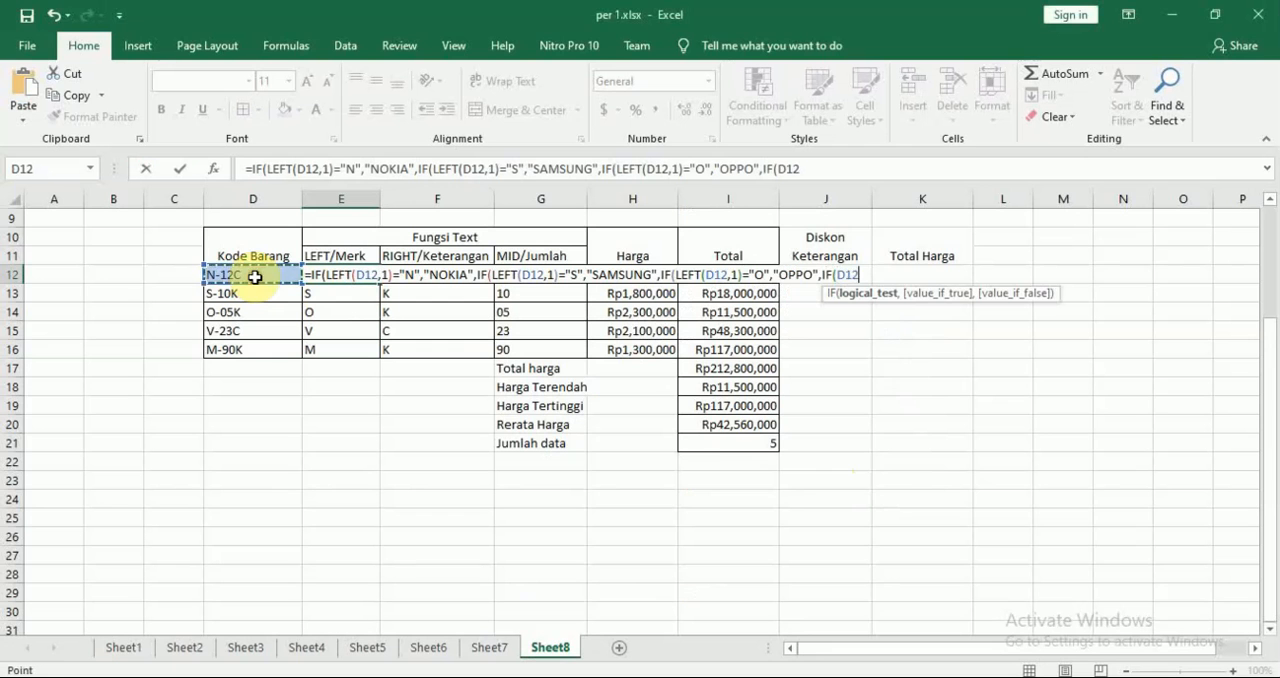
{"action": "type", "text": ","}
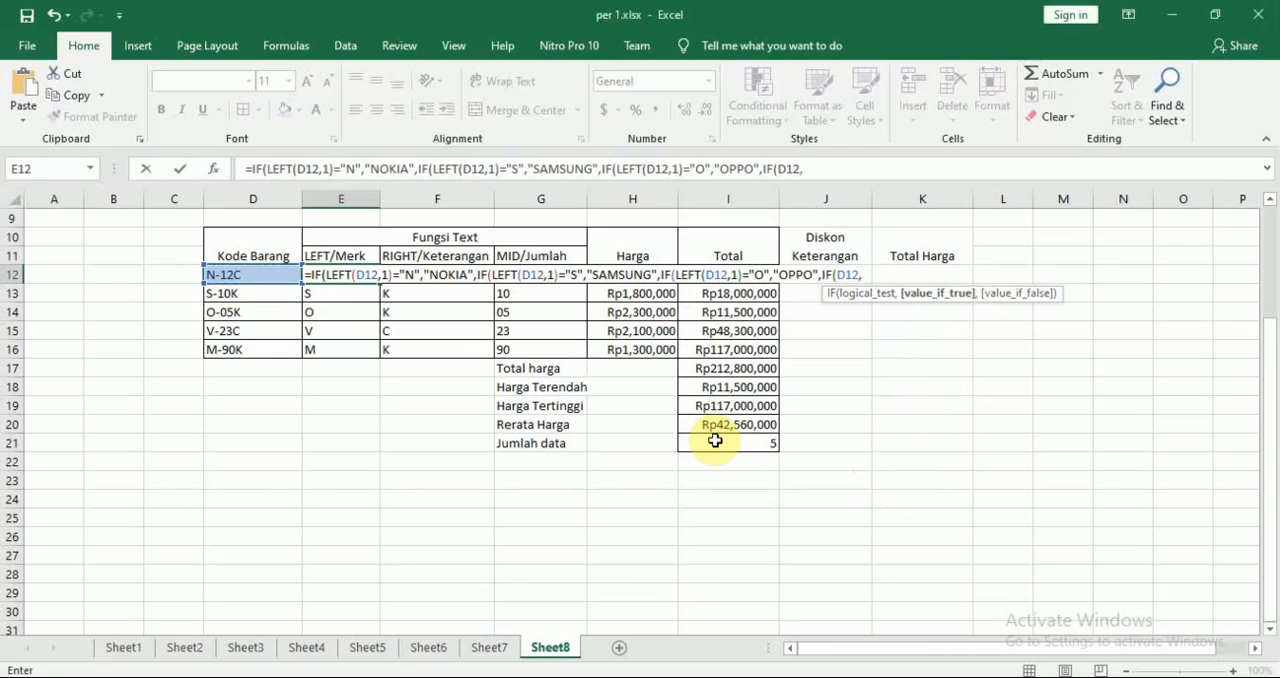
{"action": "type", "text": "1"}
{"action": "key", "text": "BackSpace"}
{"action": "key", "text": "BackSpace"}
{"action": "key", "text": "BackSpace"}
{"action": "key", "text": "BackSpace"}
{"action": "key", "text": "BackSpace"}
Set the fourth IF's logical test in E12's formula to LEFT(D12,1)="V"
{"action": "type", "text": "L"}
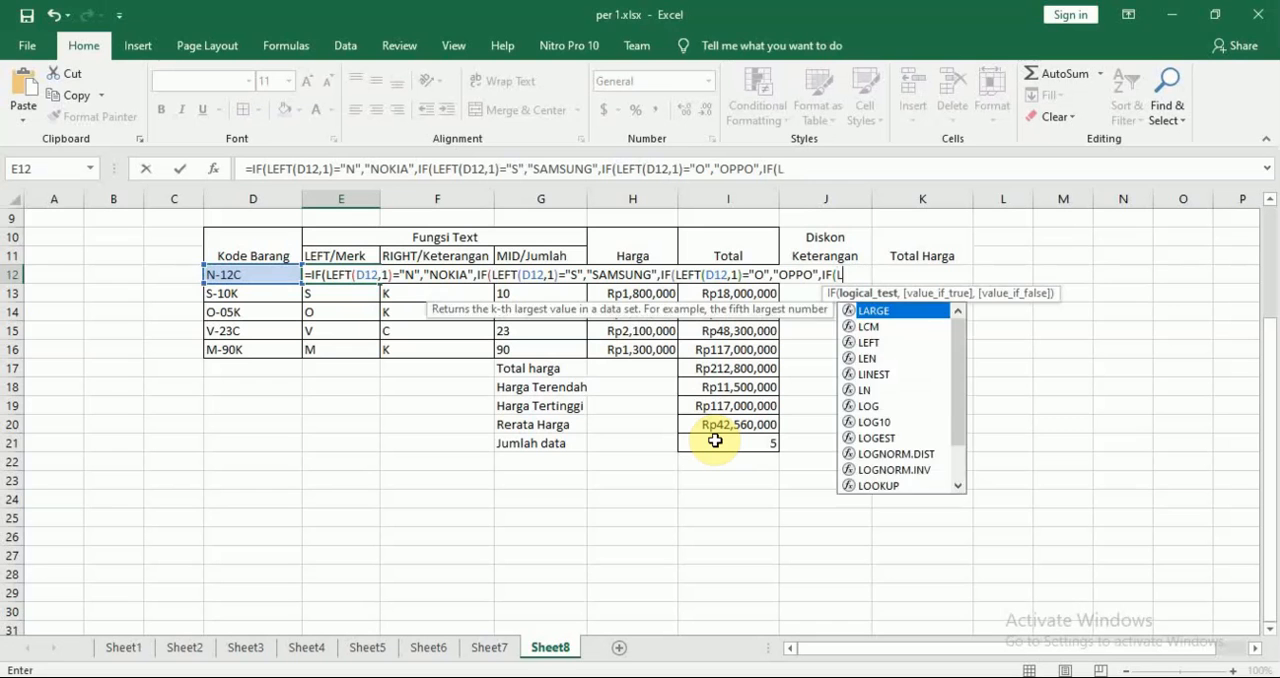
{"action": "type", "text": "EFT("}
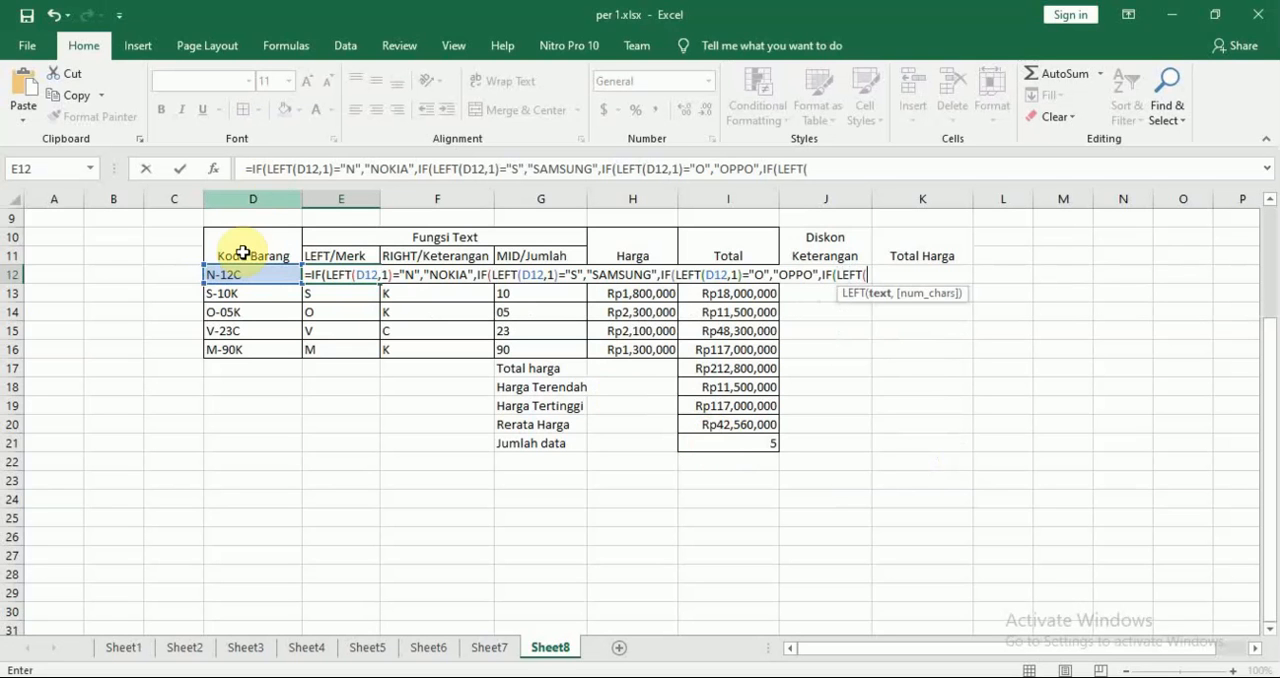
{"action": "left_click", "coordinate": [243, 275]}
{"action": "type", "text": ","}
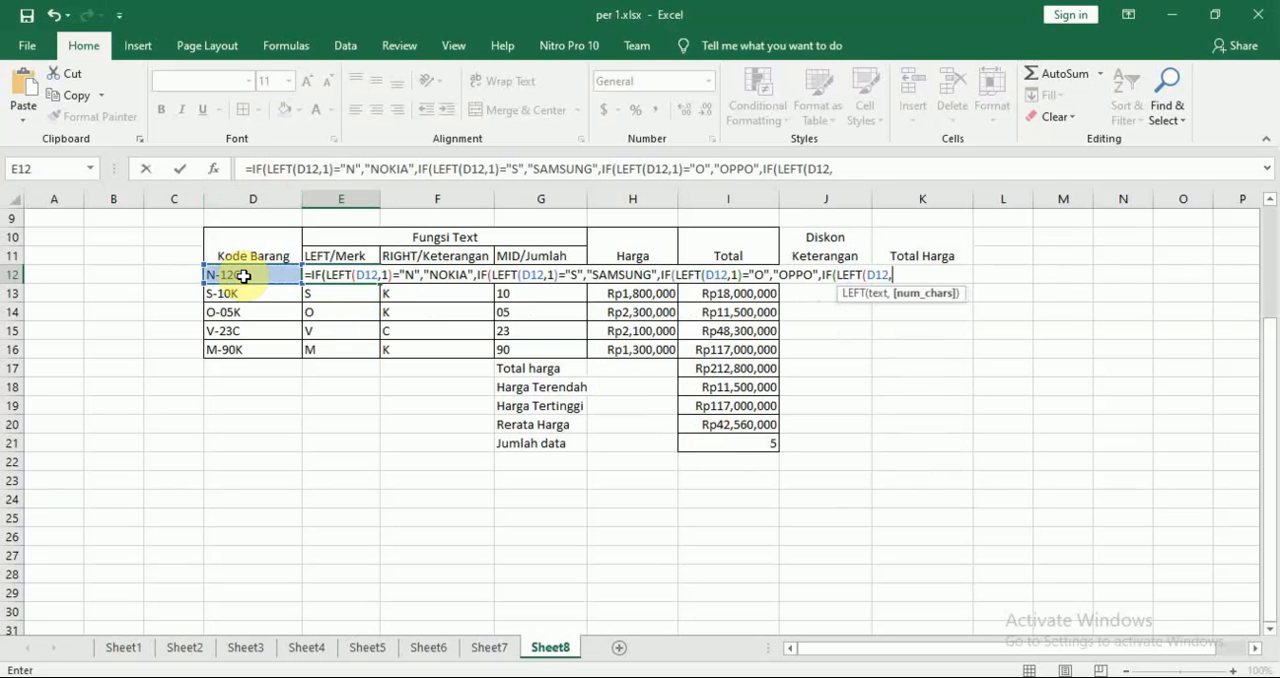
{"action": "type", "text": "1)="}
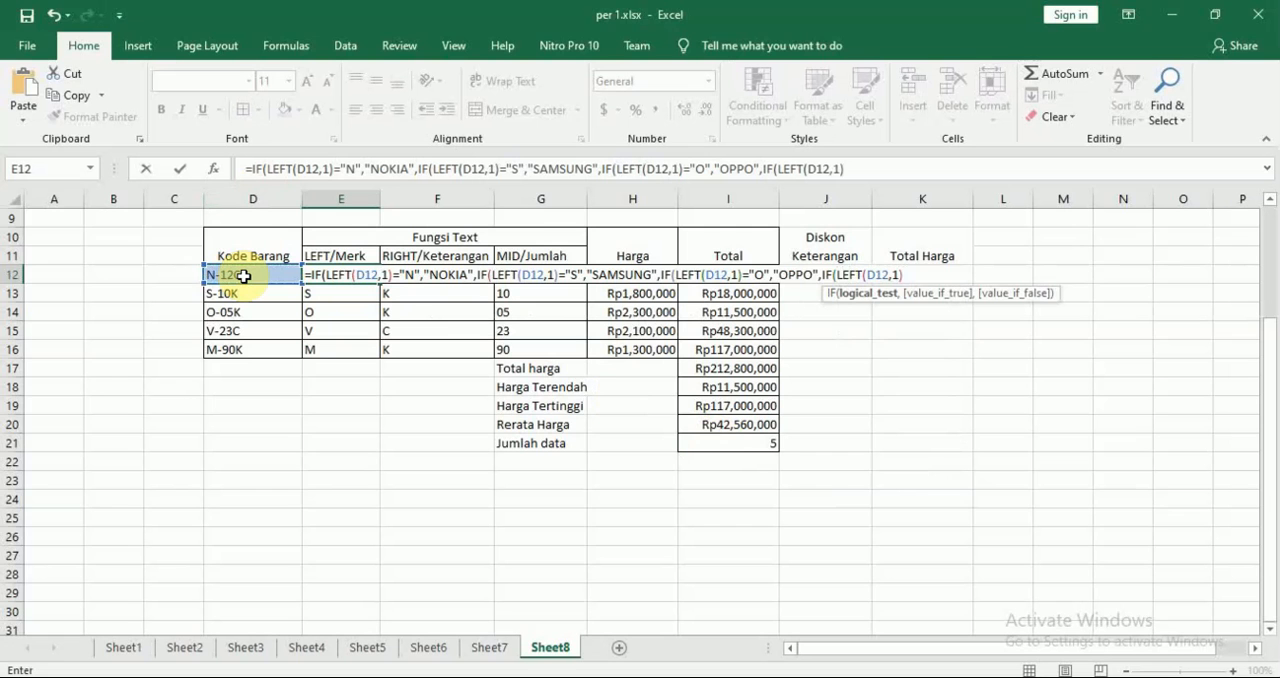
{"action": "type", "text": "\"V\","}
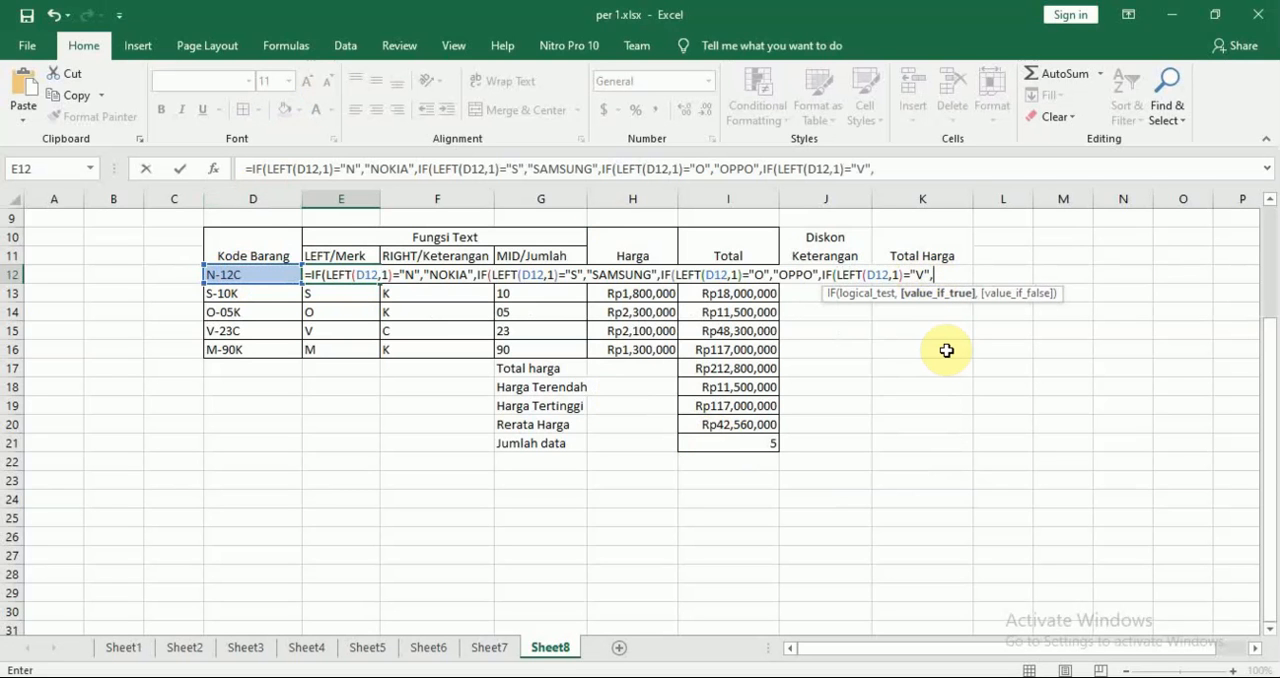
{"action": "type", "text": "\"VIVO\","}
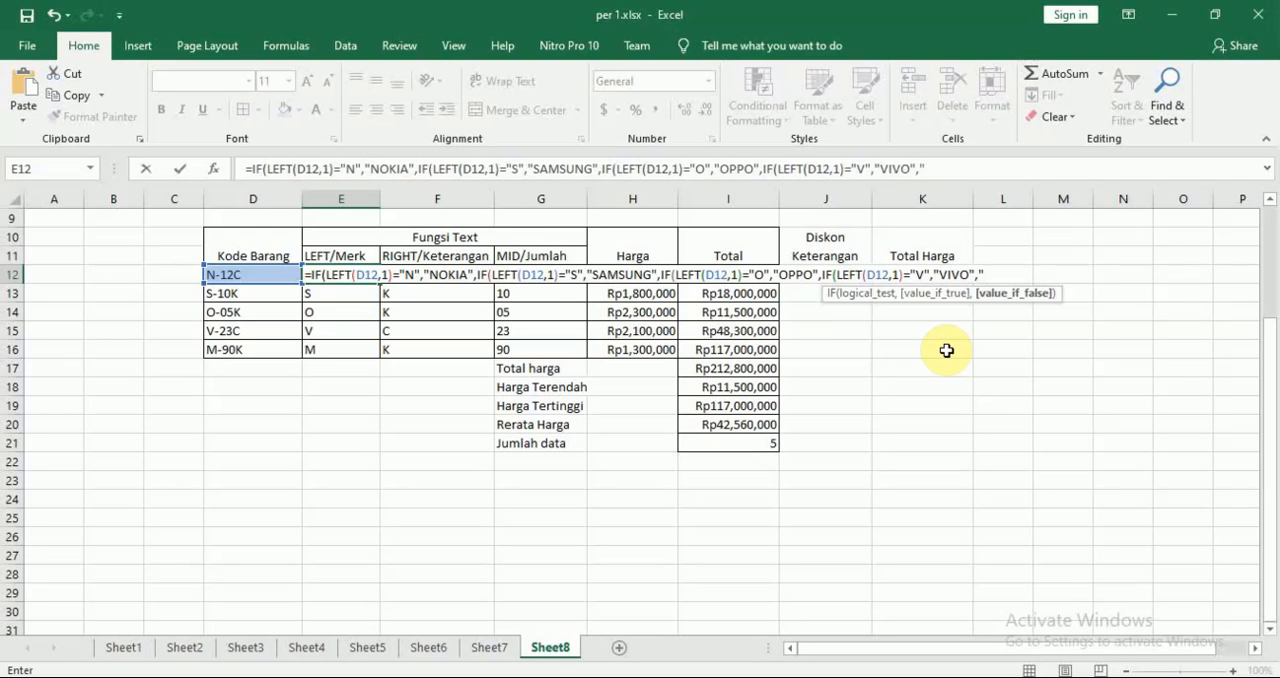
Set the last value if false in E12's formula to "MOTOROLA" and enter the formula, accepting the proposed correction of the closing brackets
{"action": "type", "text": "m"}
{"action": "key", "text": "BackSpace"}
{"action": "type", "text": "MOTOROLA"}
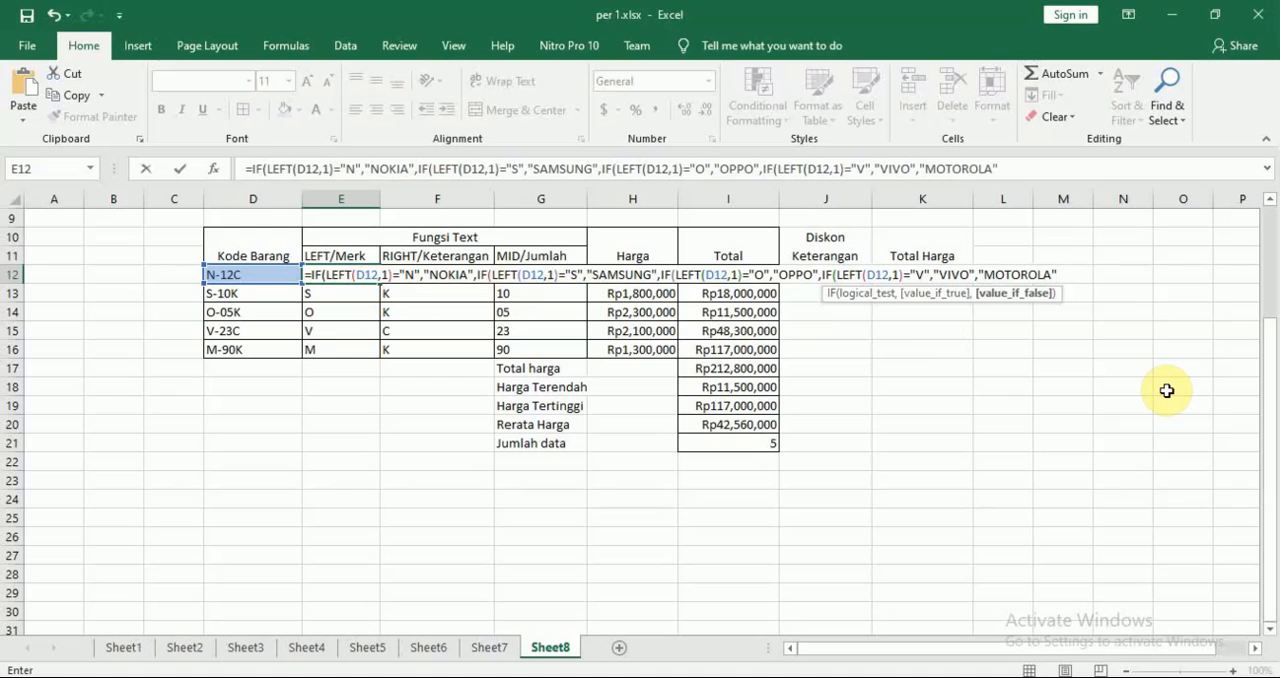
{"action": "key", "text": "Return"}
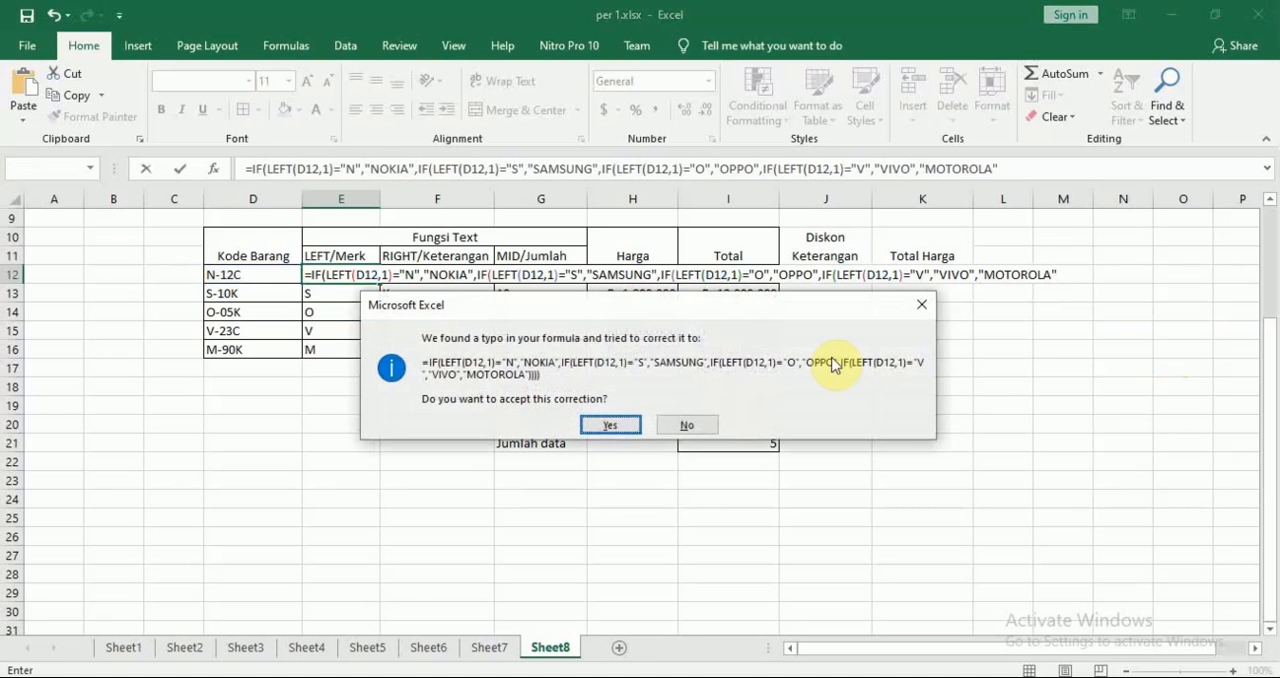
{"action": "left_click_drag", "start_coordinate": [675, 301], "coordinate": [706, 302]}
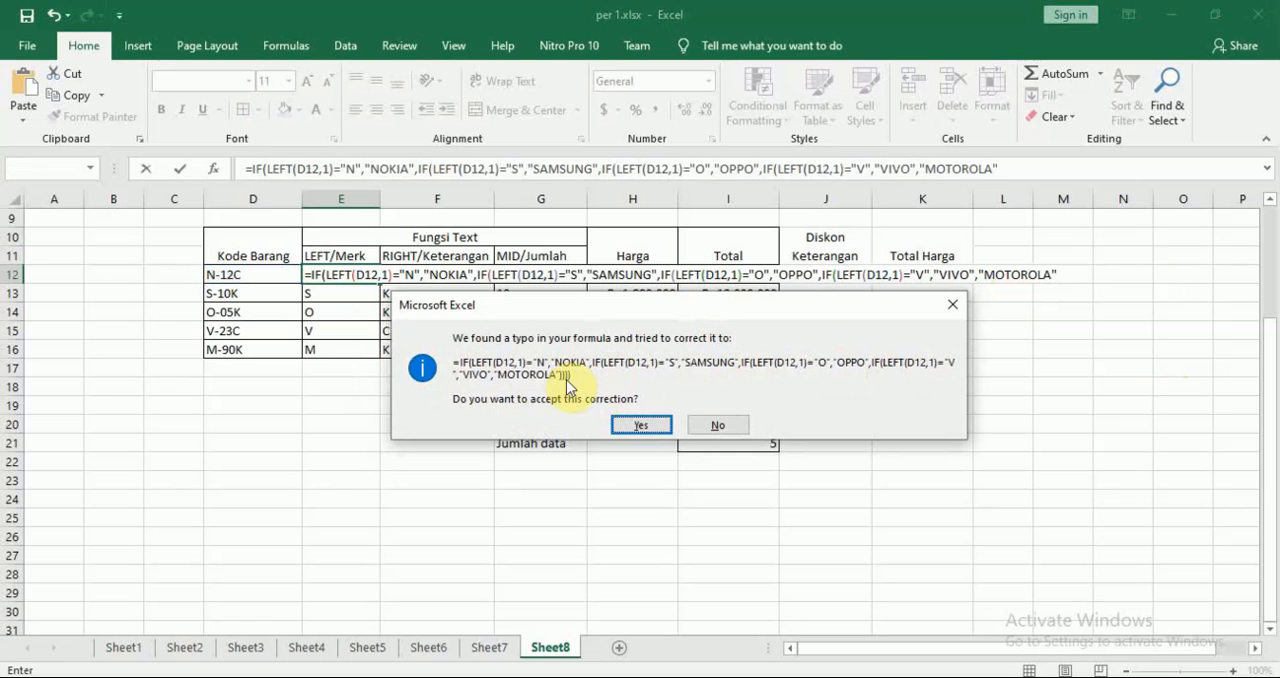
{"action": "left_click", "coordinate": [640, 424]}
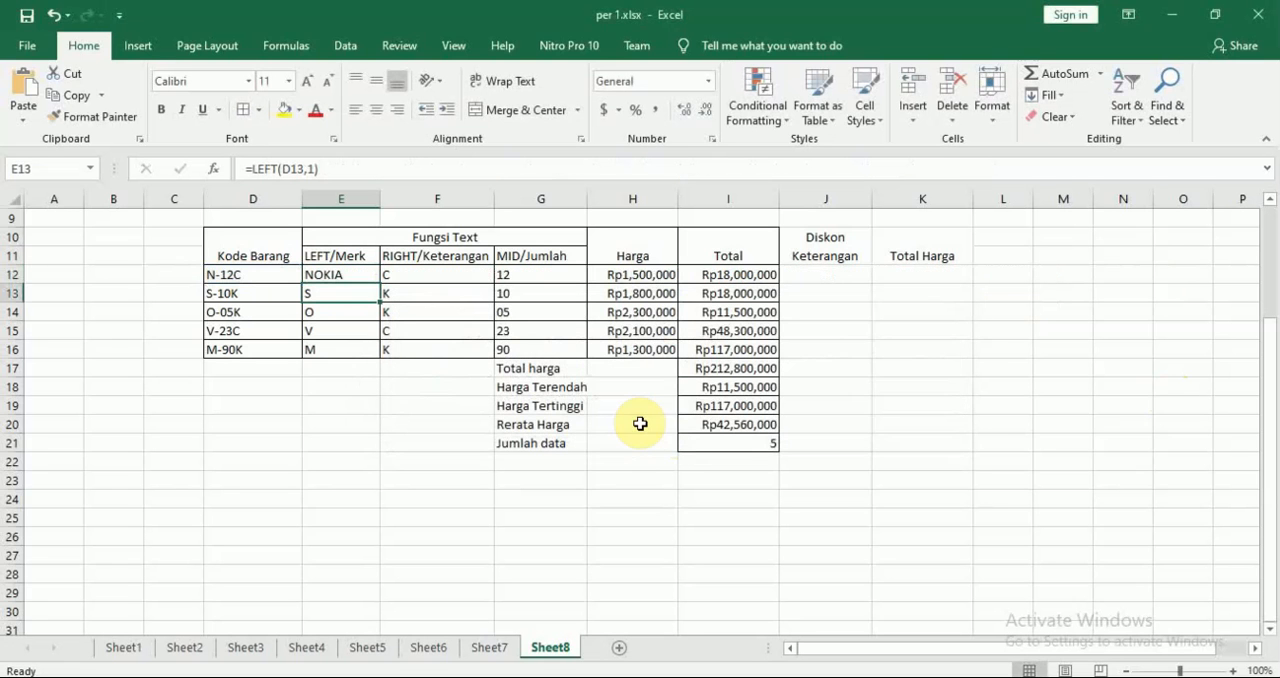
Try filling the nested IF formula from E12 down to E16 and undo the fill
{"action": "left_click", "coordinate": [337, 279]}
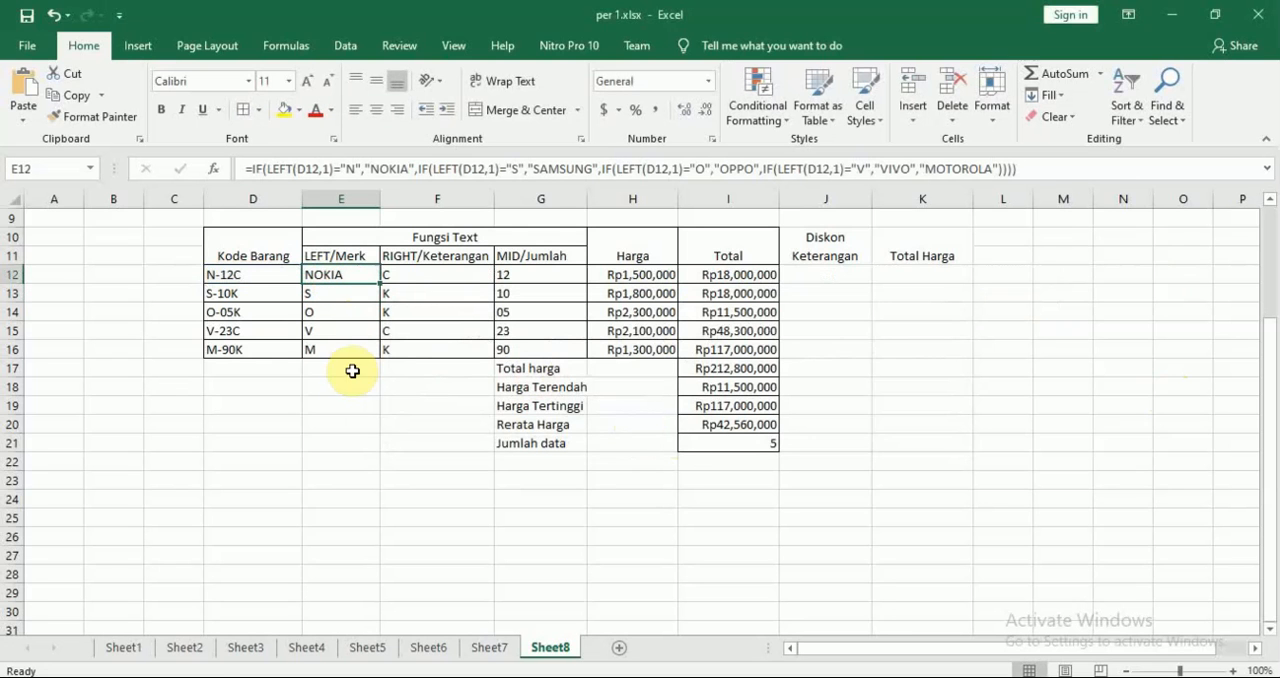
{"action": "left_click_drag", "start_coordinate": [383, 282], "coordinate": [378, 352]}
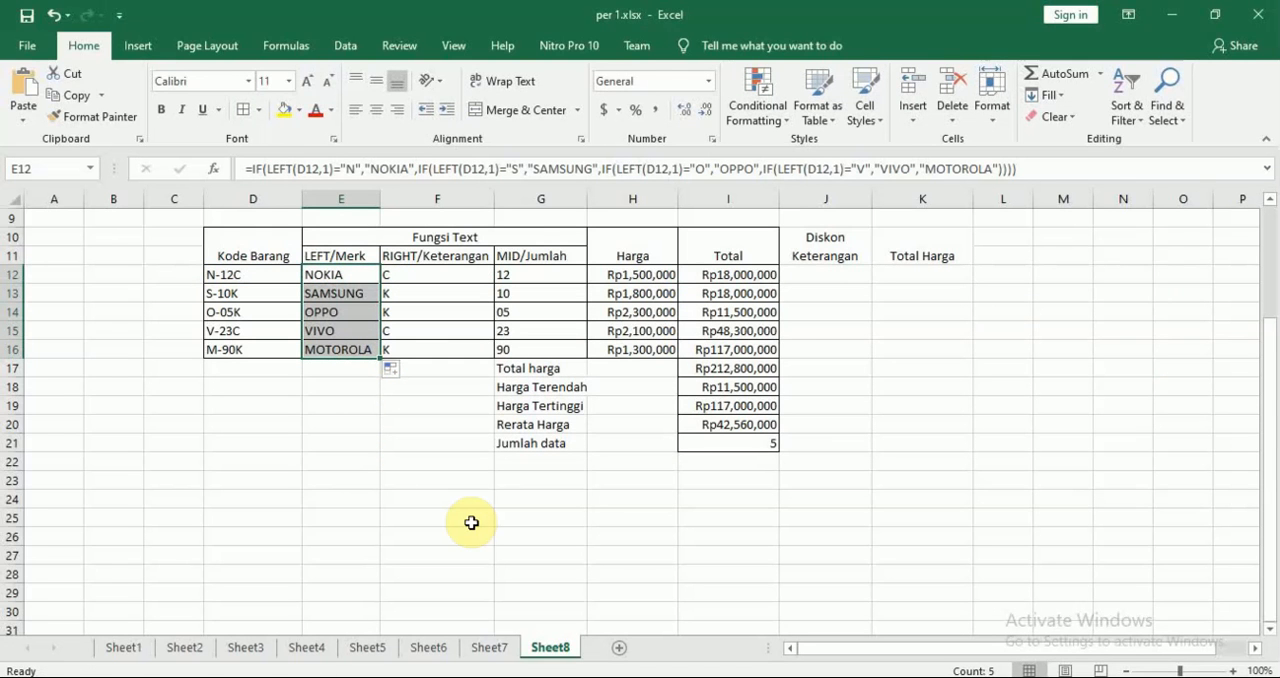
{"action": "key", "text": "ctrl+z"}
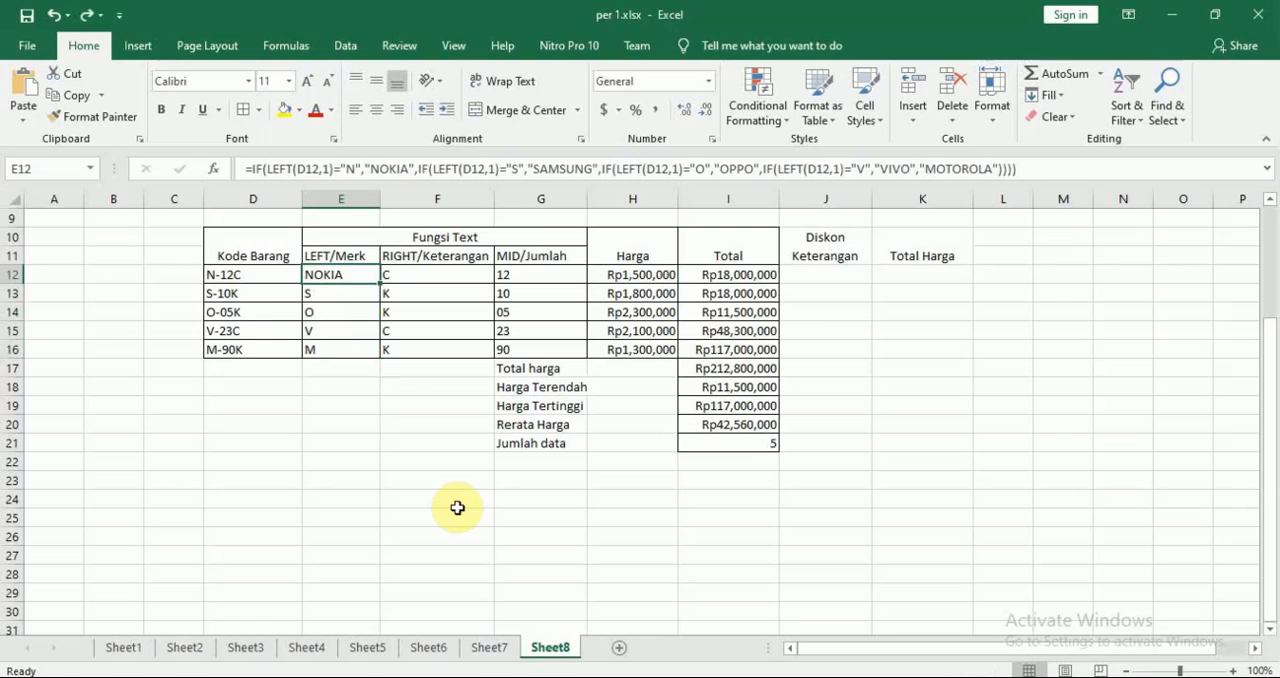
Insert a fifth IF before "MOTOROLA" in the nested formula in E12
{"action": "double_click", "coordinate": [344, 277]}
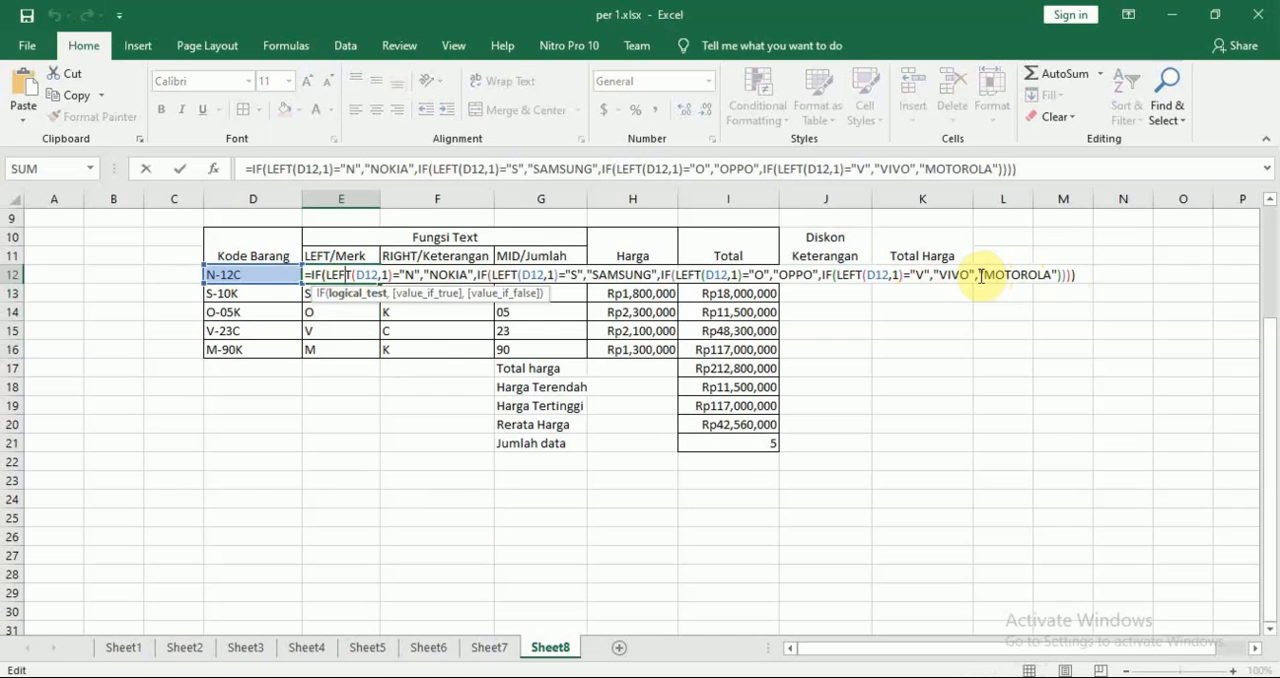
{"action": "left_click", "coordinate": [980, 275]}
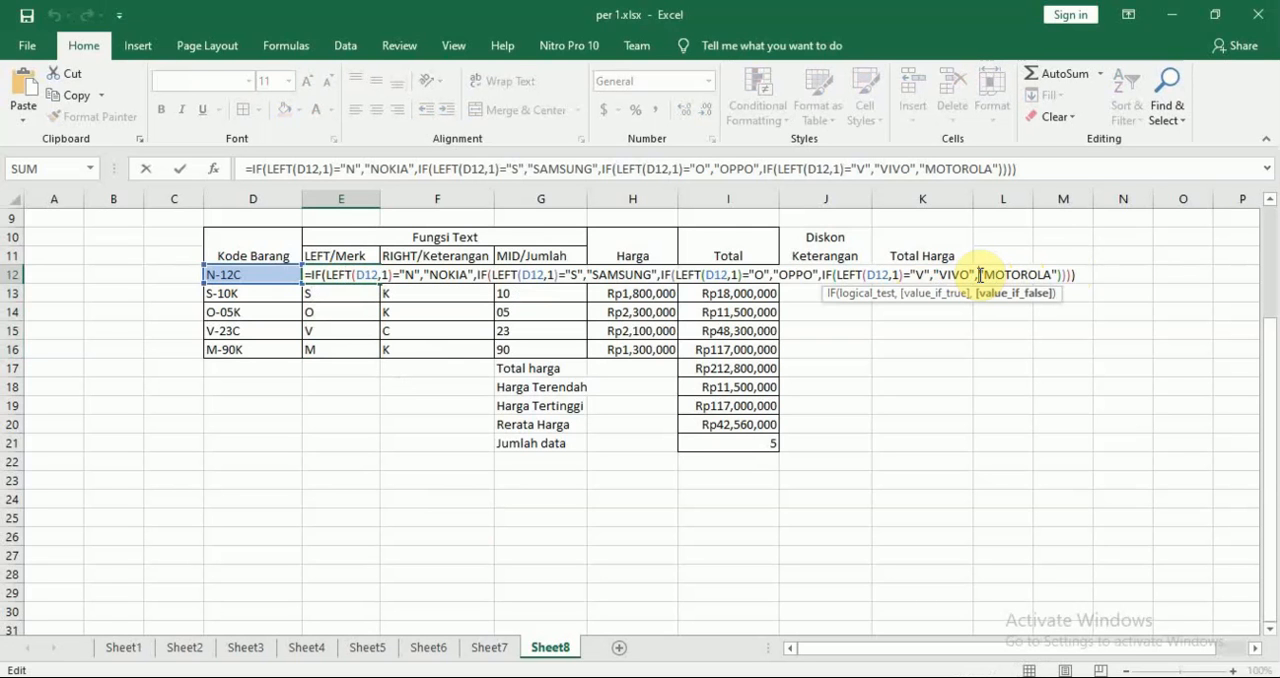
{"action": "type", "text": "IF("}
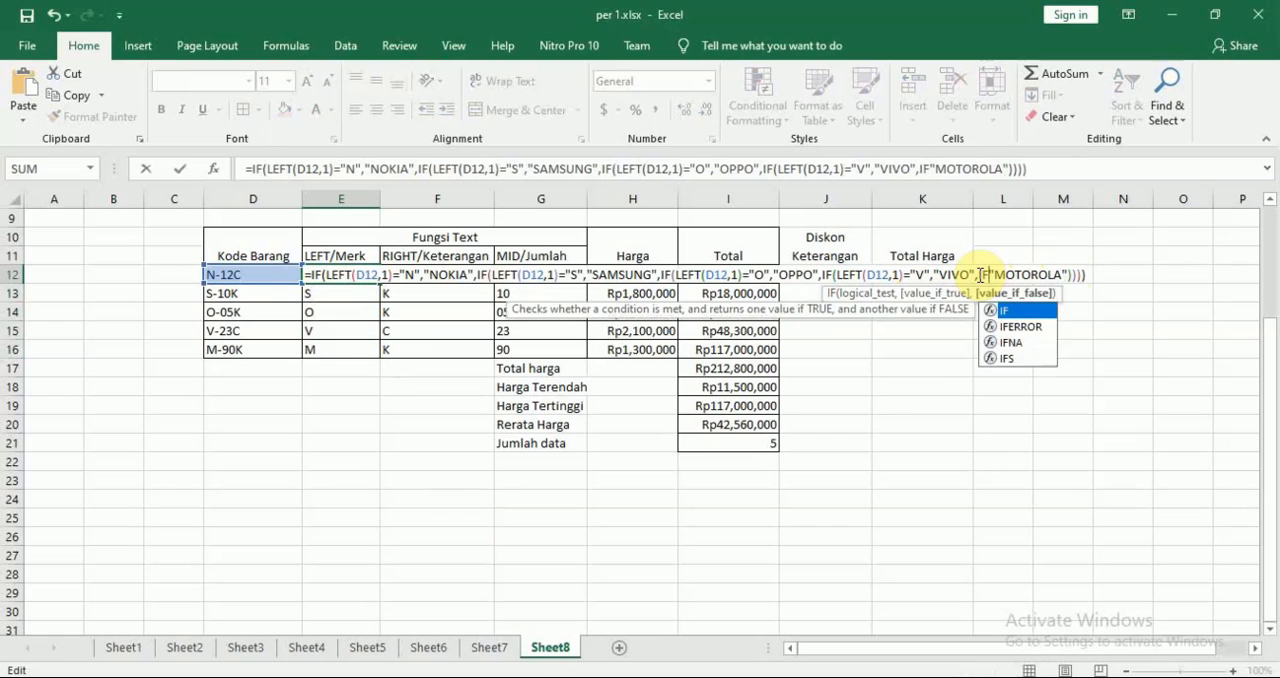
{"action": "left_click", "coordinate": [261, 271]}
{"action": "type", "text": "LEF"}
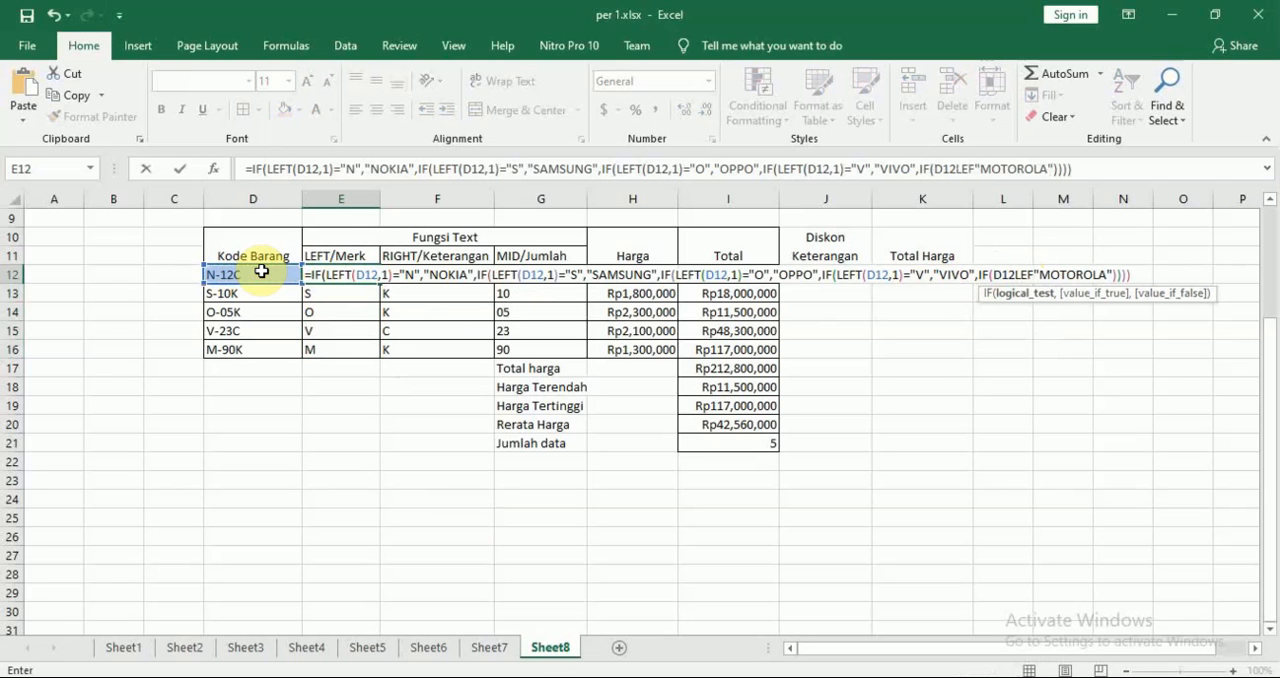
{"action": "key", "text": "BackSpace"}
{"action": "key", "text": "BackSpace"}
{"action": "key", "text": "BackSpace"}
{"action": "key", "text": "BackSpace"}
{"action": "key", "text": "BackSpace"}
{"action": "key", "text": "BackSpace"}
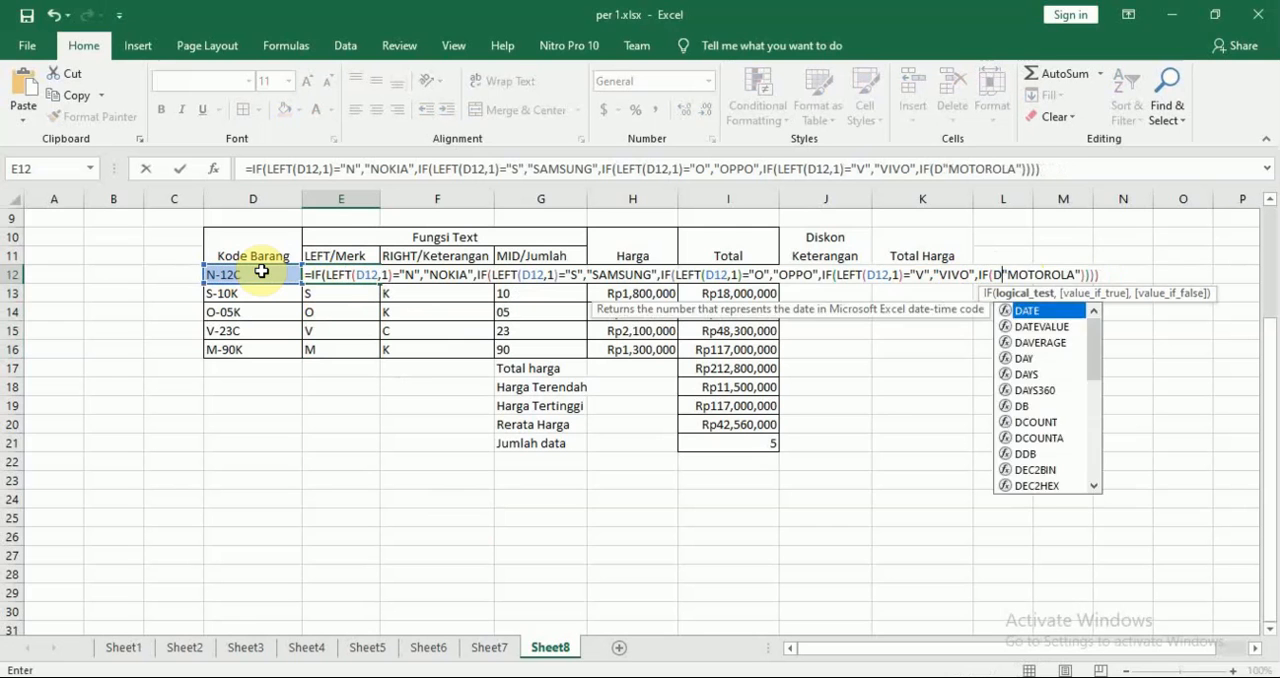
{"action": "left_click", "coordinate": [261, 271]}
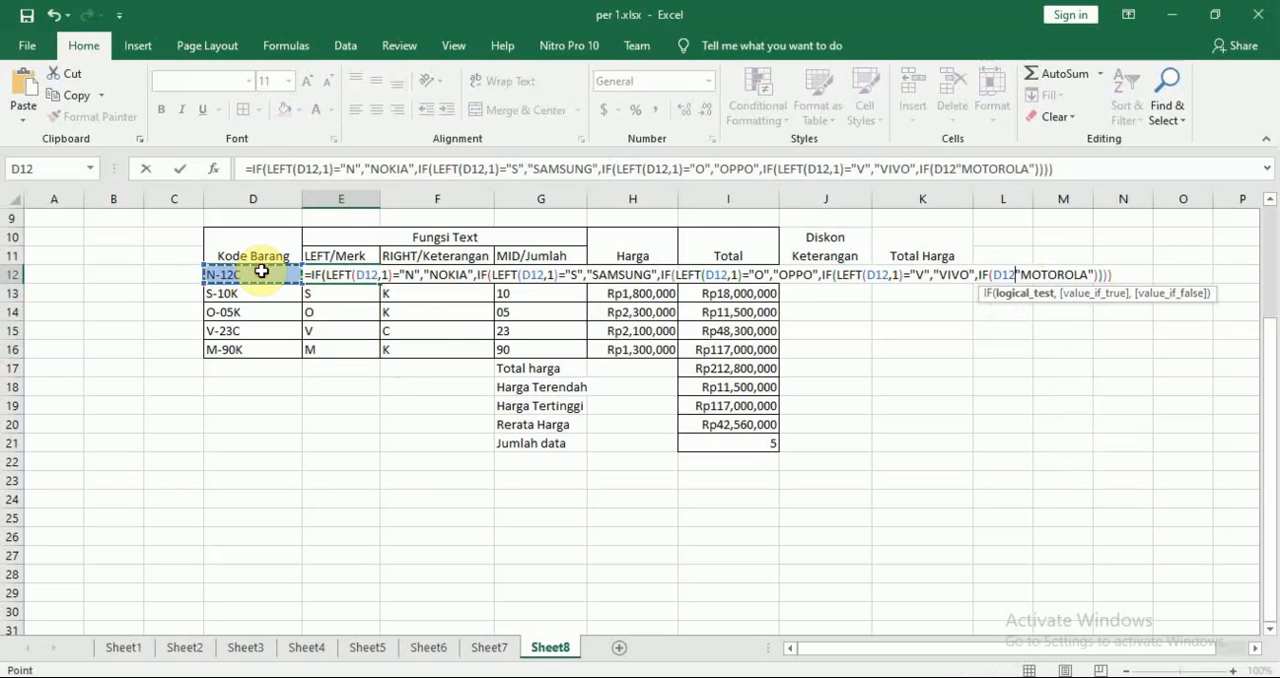
{"action": "key", "text": "BackSpace"}
{"action": "key", "text": "BackSpace"}
{"action": "key", "text": "BackSpace"}
Set the fifth IF's logical test in E12's formula to LEFT(D12,1)="M", with "MOTOROLA" as its value if true
{"action": "type", "text": "LEFT("}
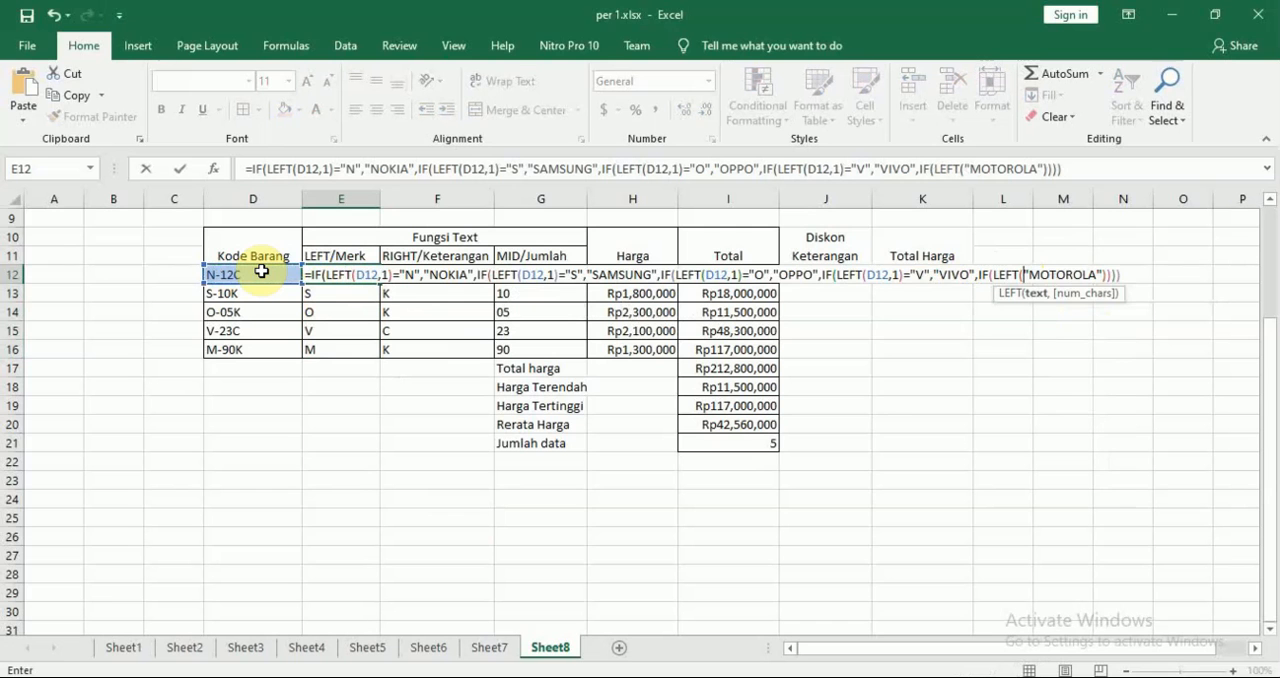
{"action": "left_click", "coordinate": [261, 271]}
{"action": "type", "text": ","}
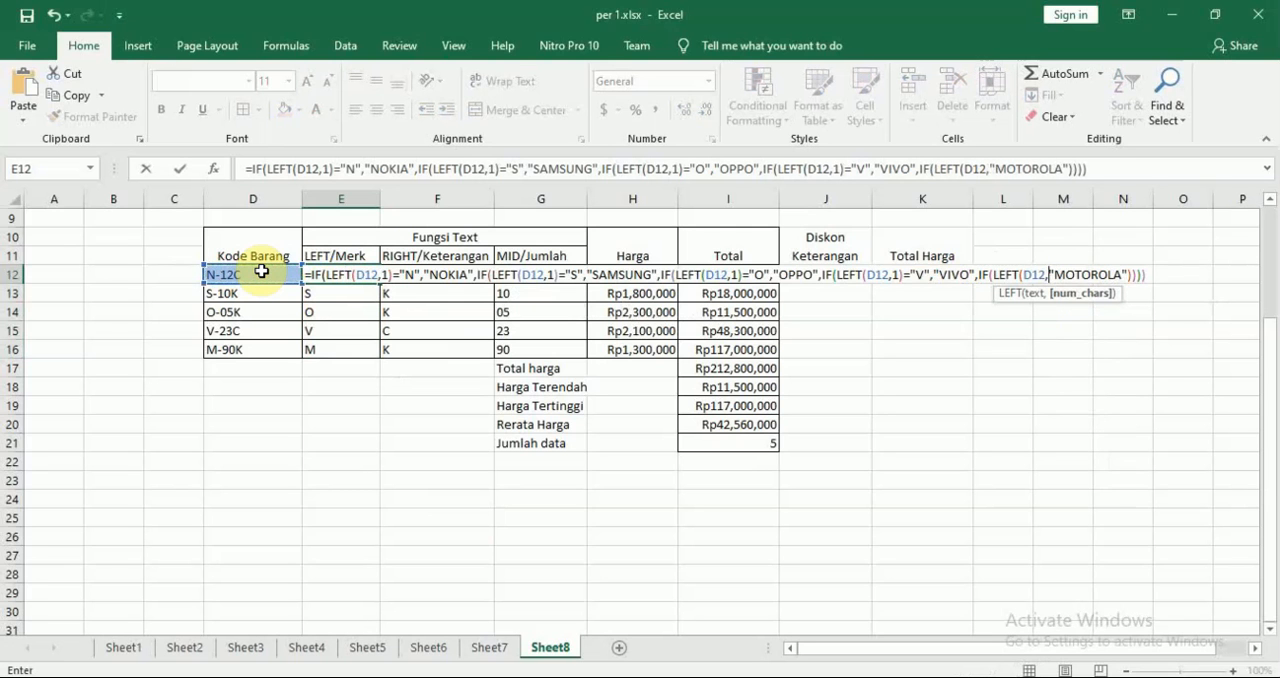
{"action": "type", "text": "1)"}
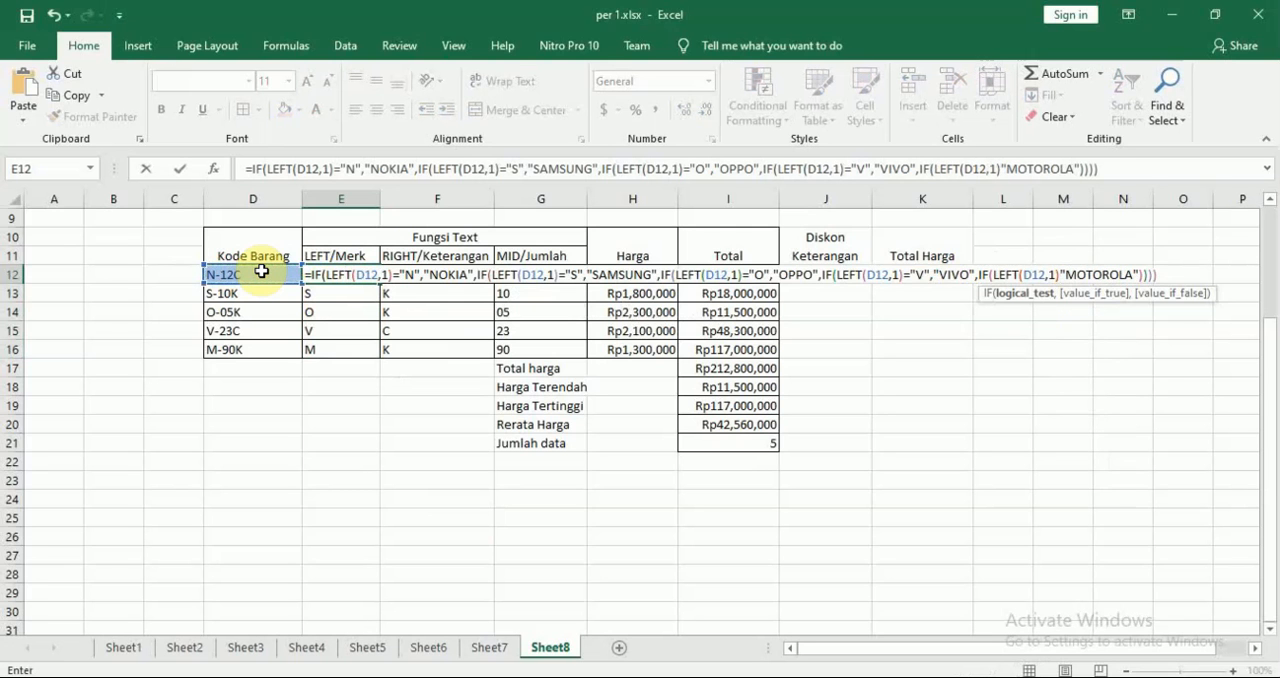
{"action": "type", "text": "=\""}
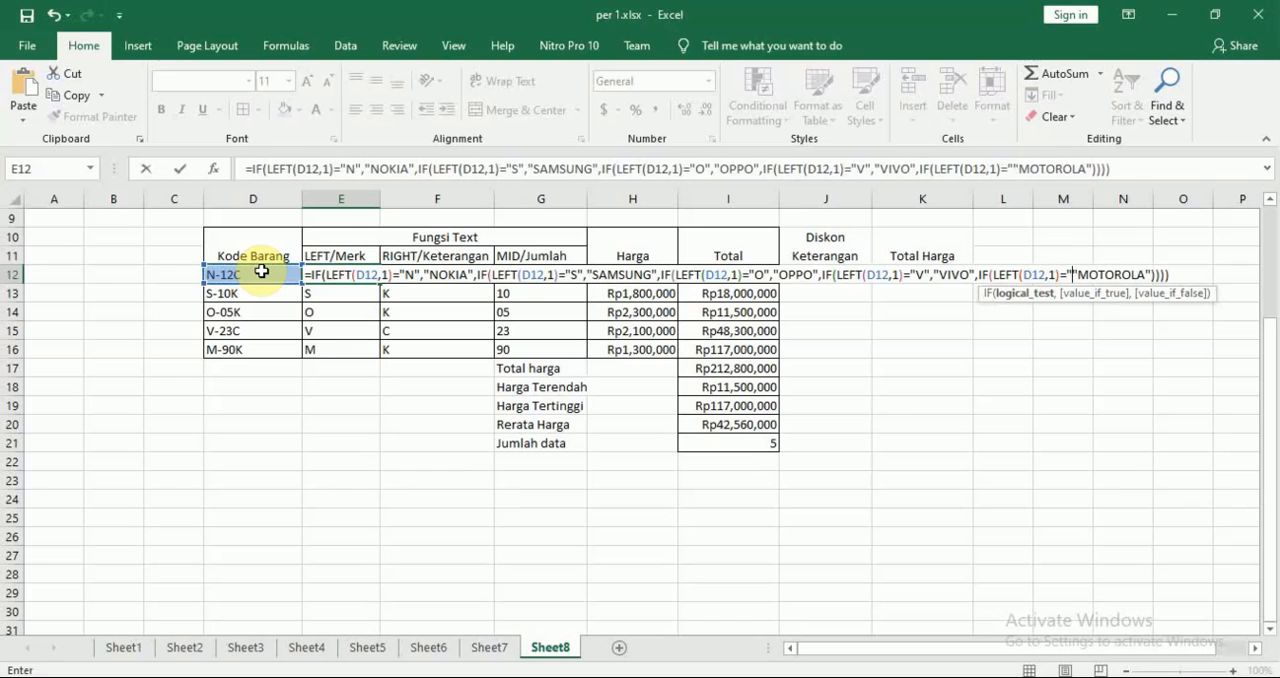
{"action": "type", "text": "m"}
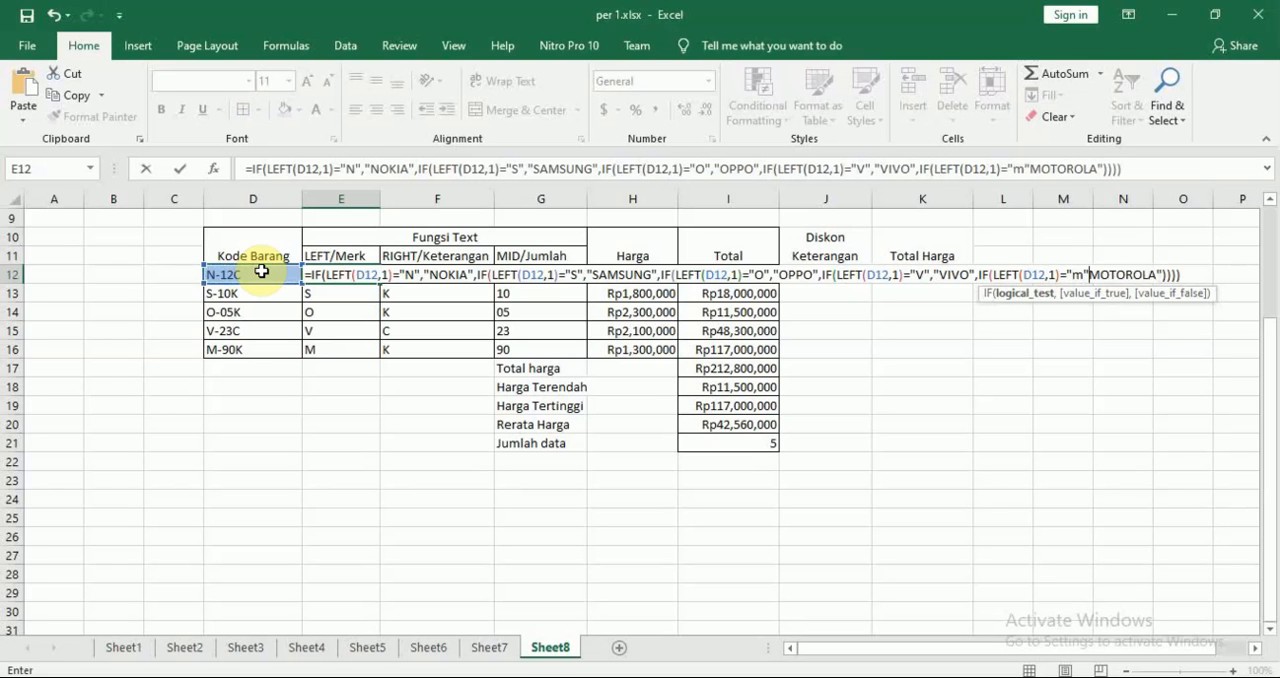
{"action": "key", "text": "BackSpace"}
{"action": "type", "text": "M\","}
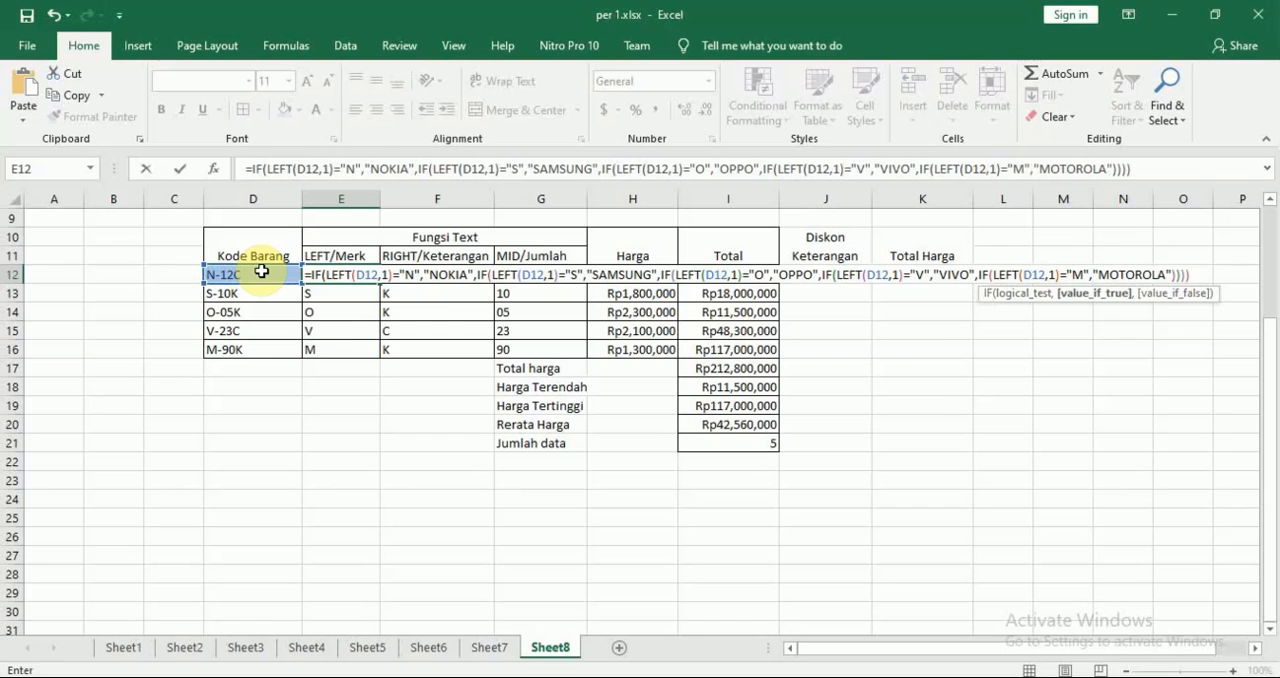
Enter the five-level IF formula in E12, accepting the proposed bracket correction, and fill it down to E16
{"action": "key", "text": "Return"}
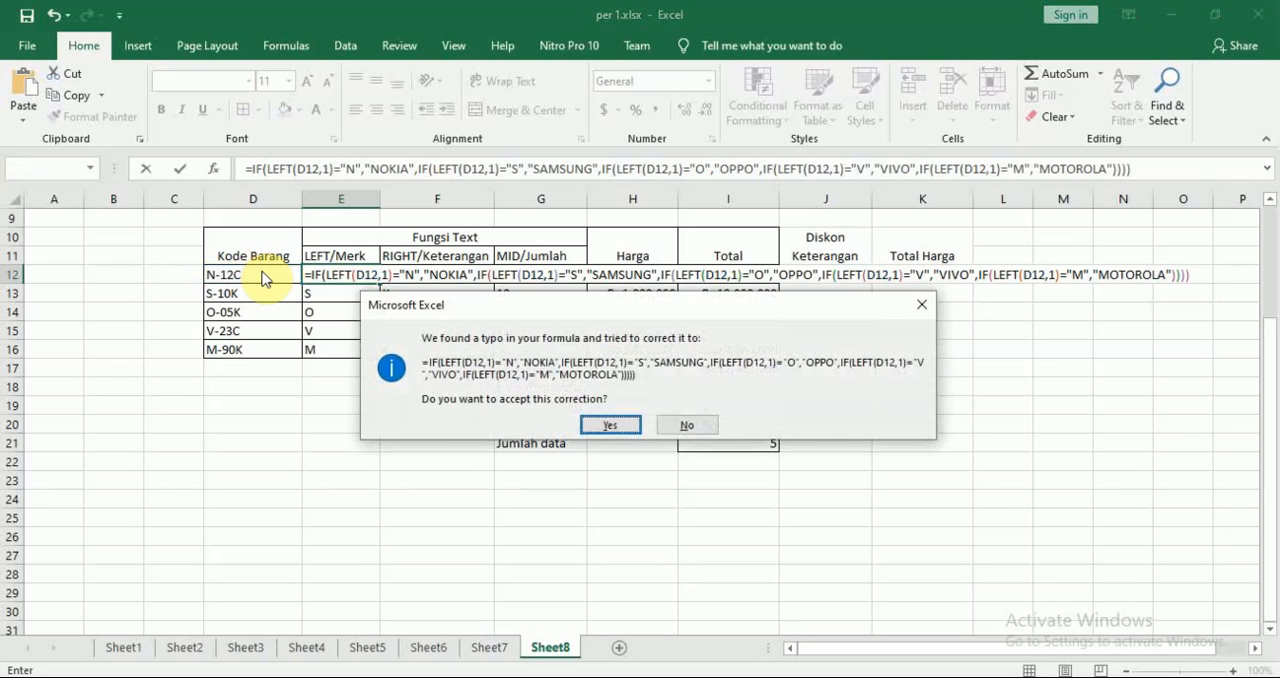
{"action": "key", "text": "Return"}
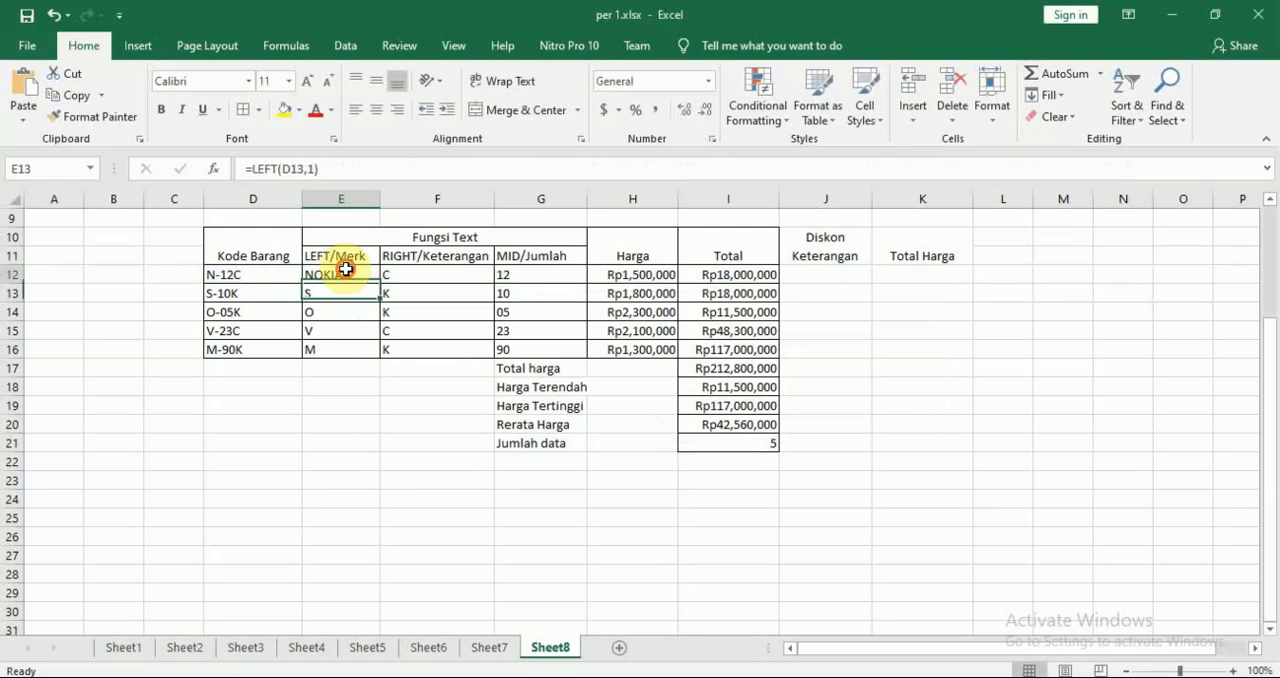
{"action": "left_click", "coordinate": [345, 268]}
{"action": "left_click_drag", "start_coordinate": [379, 285], "coordinate": [372, 349]}
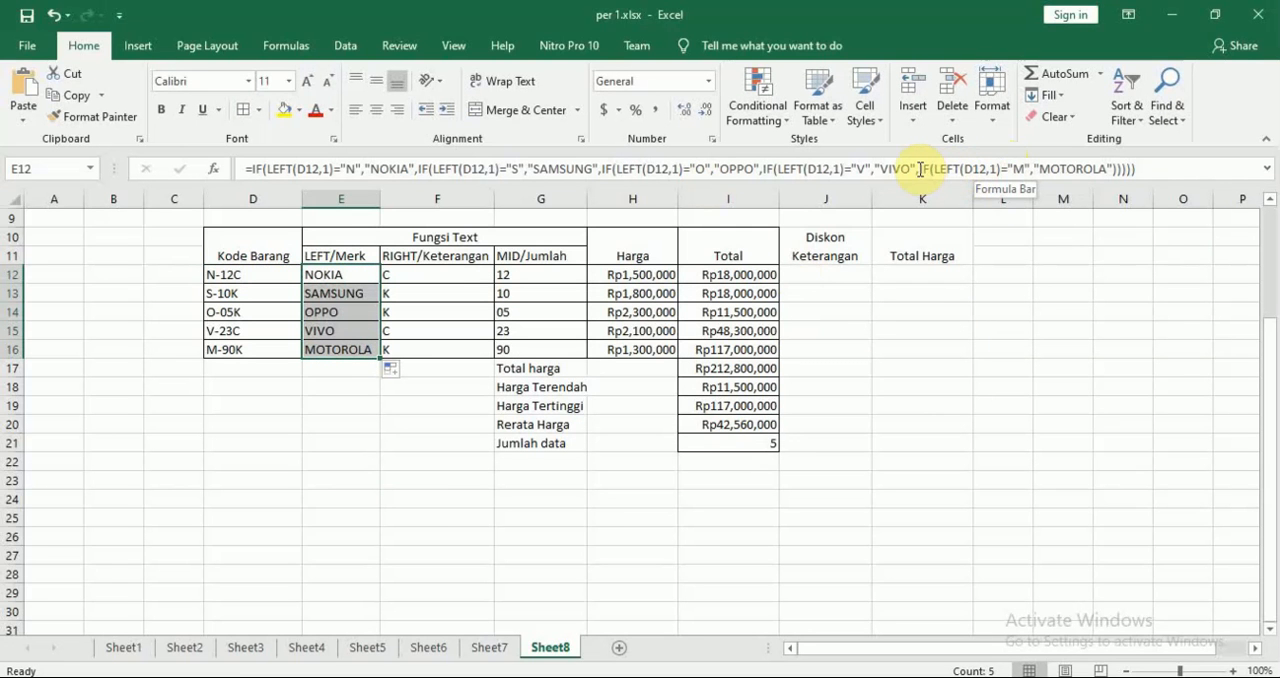
Remove the fifth IF and its "M" test from E12's formula, keeping "MOTOROLA", and accept the proposed bracket correction
{"action": "left_click_drag", "start_coordinate": [920, 169], "coordinate": [1031, 173]}
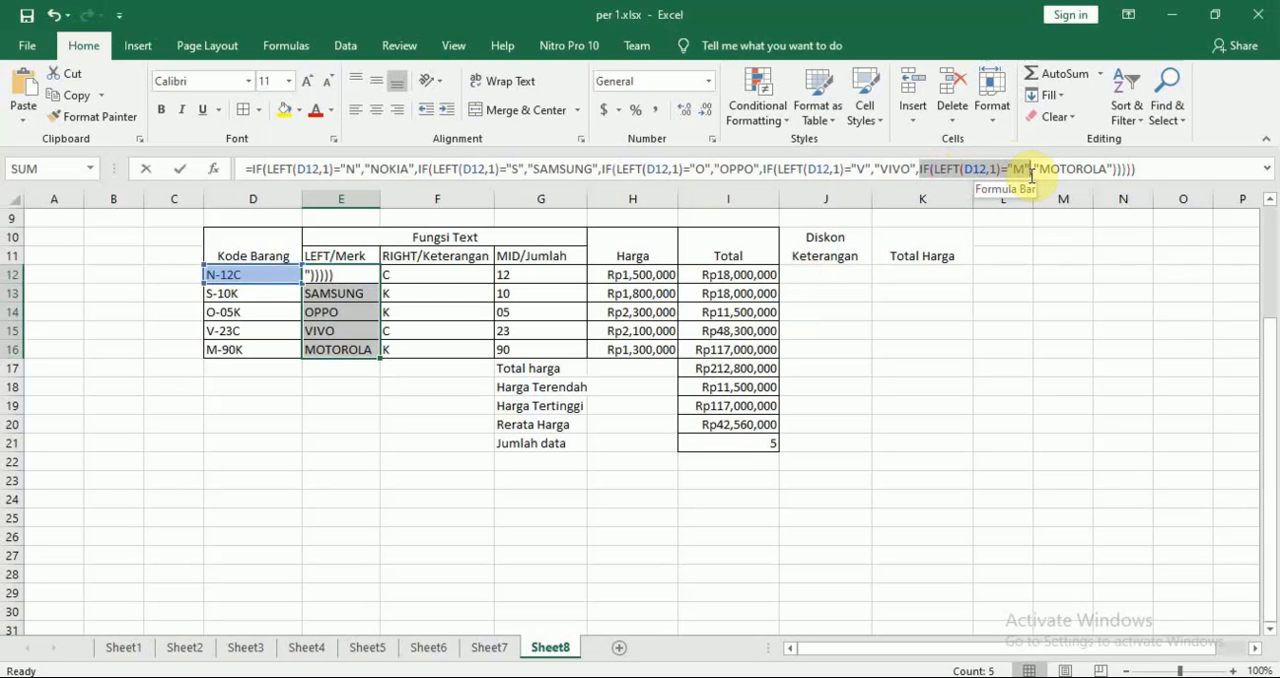
{"action": "key", "text": "Delete"}
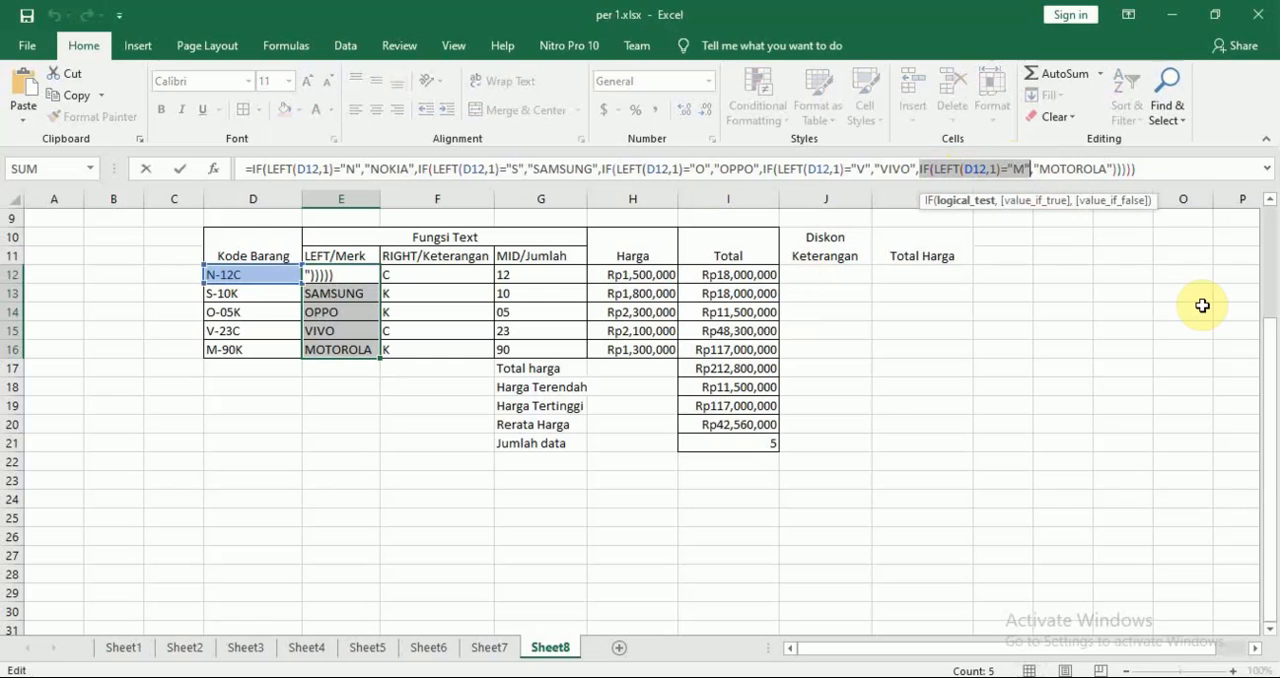
{"action": "key", "text": "BackSpace"}
{"action": "key", "text": "Return"}
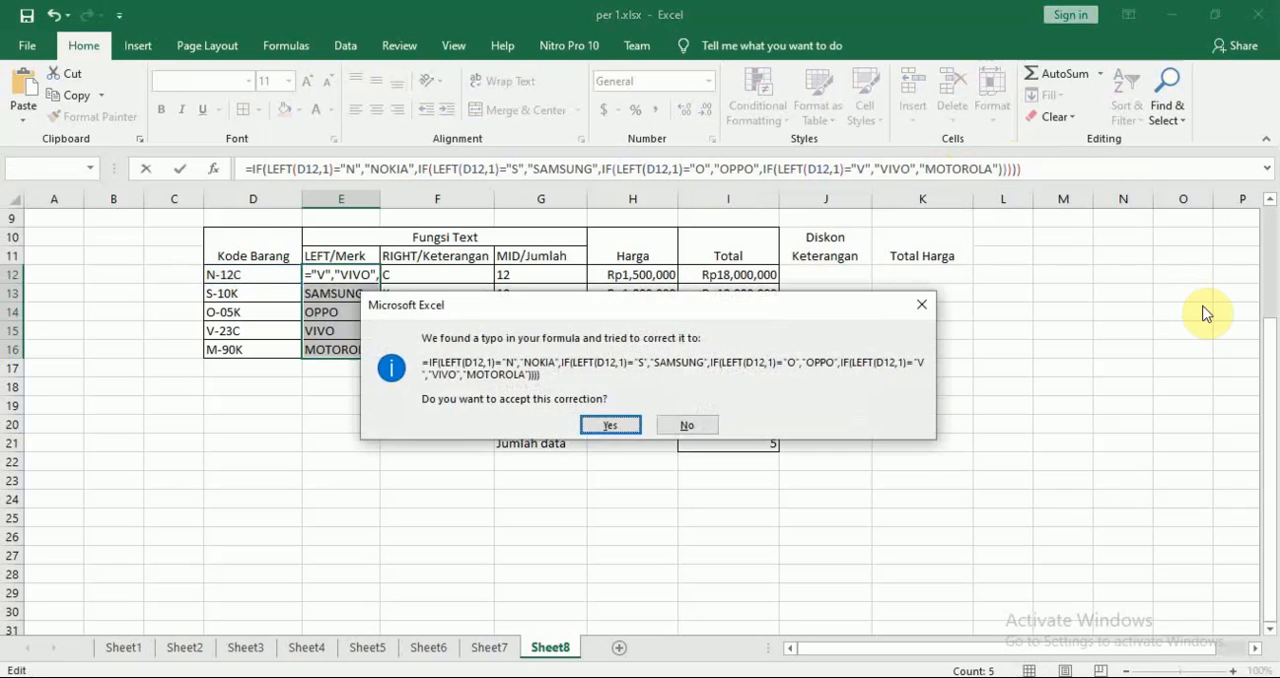
{"action": "key", "text": "Return"}
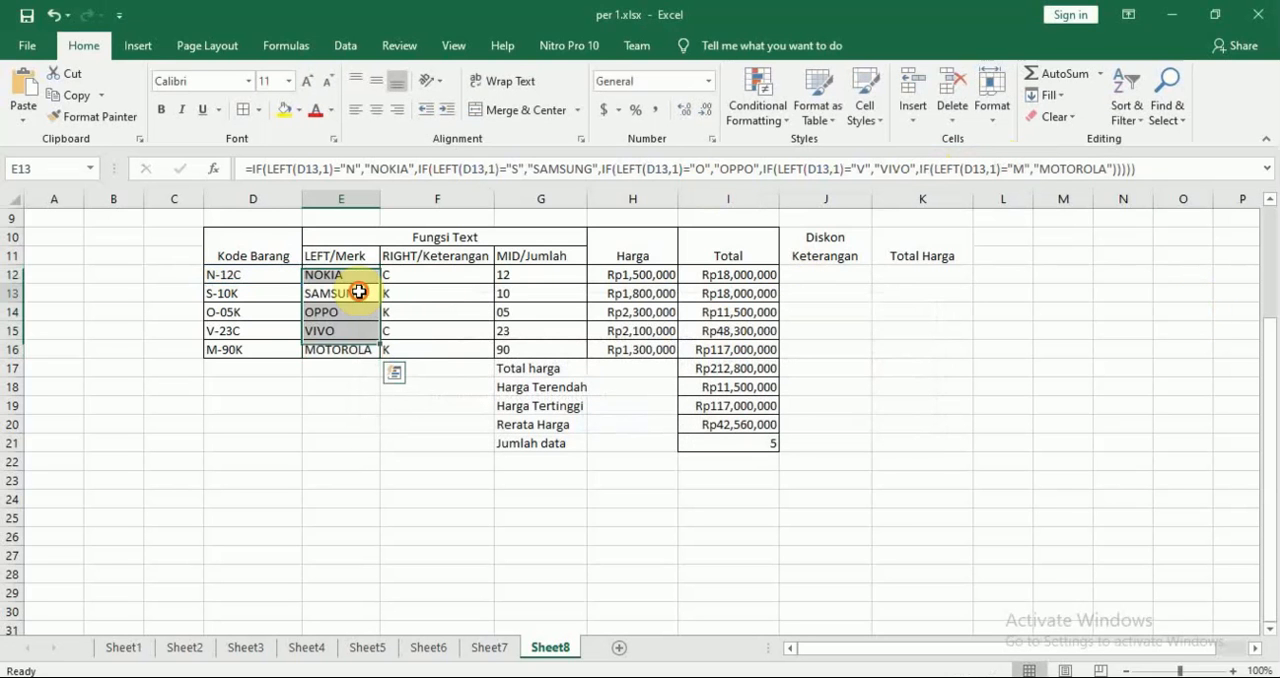
Fill the four-level nested IF formula from E12 down to E16
{"action": "left_click", "coordinate": [360, 290]}
{"action": "left_click", "coordinate": [360, 274]}
{"action": "left_click_drag", "start_coordinate": [381, 283], "coordinate": [381, 352]}
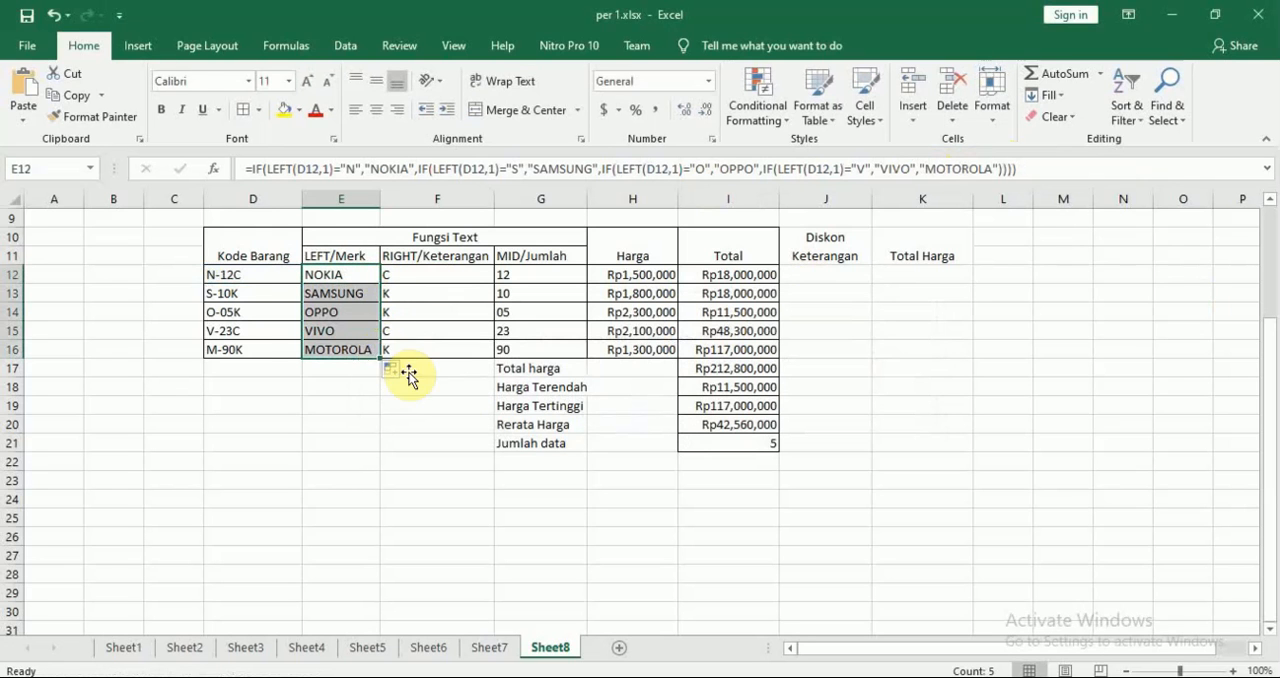
{"action": "left_click", "coordinate": [460, 441]}
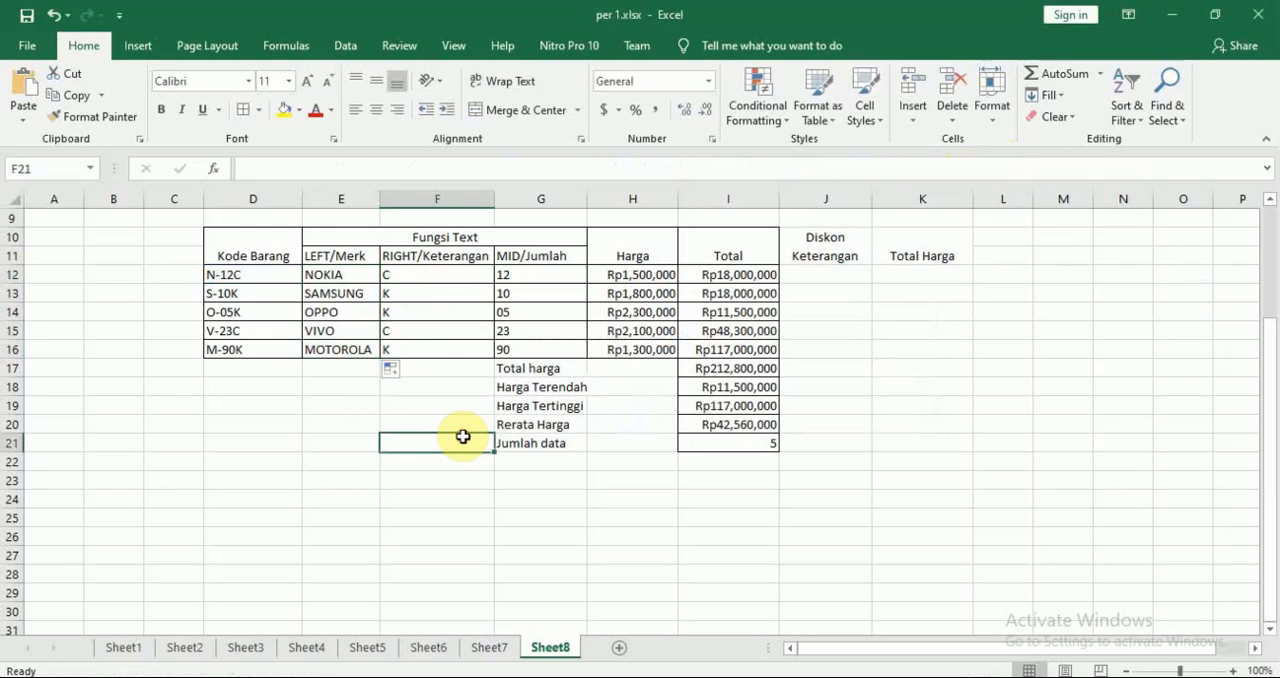
{"action": "left_click", "coordinate": [344, 276]}
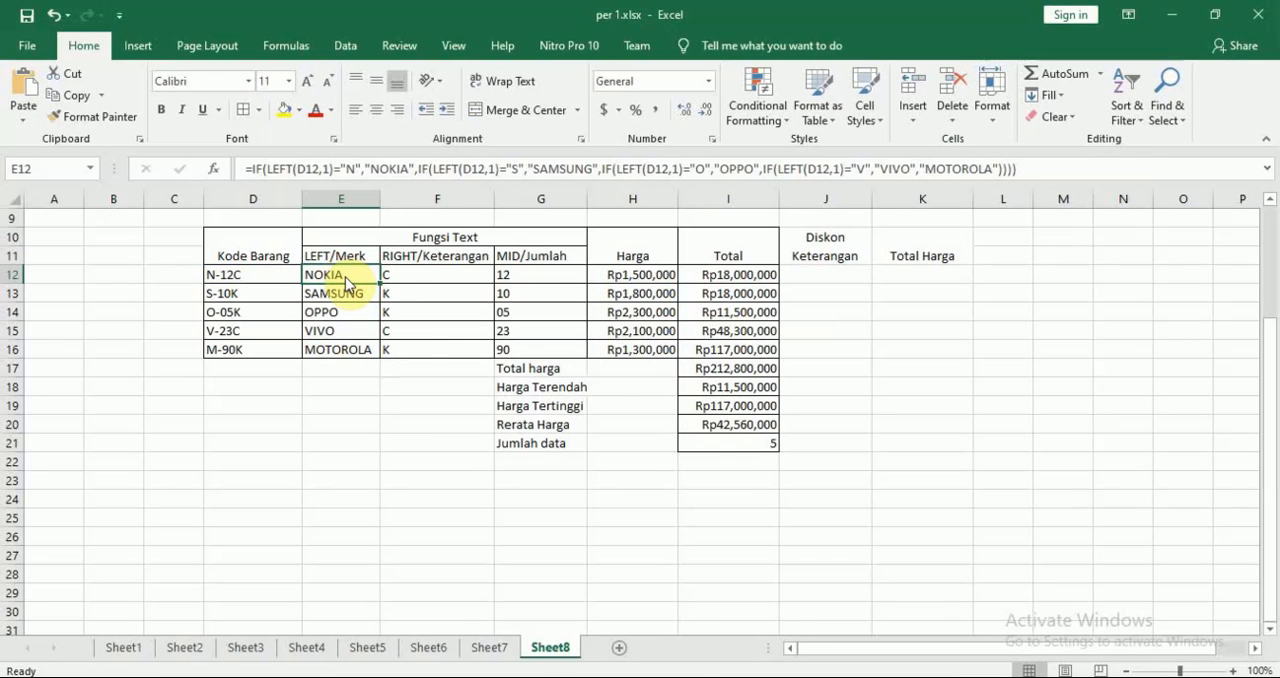
Switch to the module PDF in Nitro Pro and read the conditions for the Right/Keterangan column
{"action": "key", "text": "alt+Tab"}
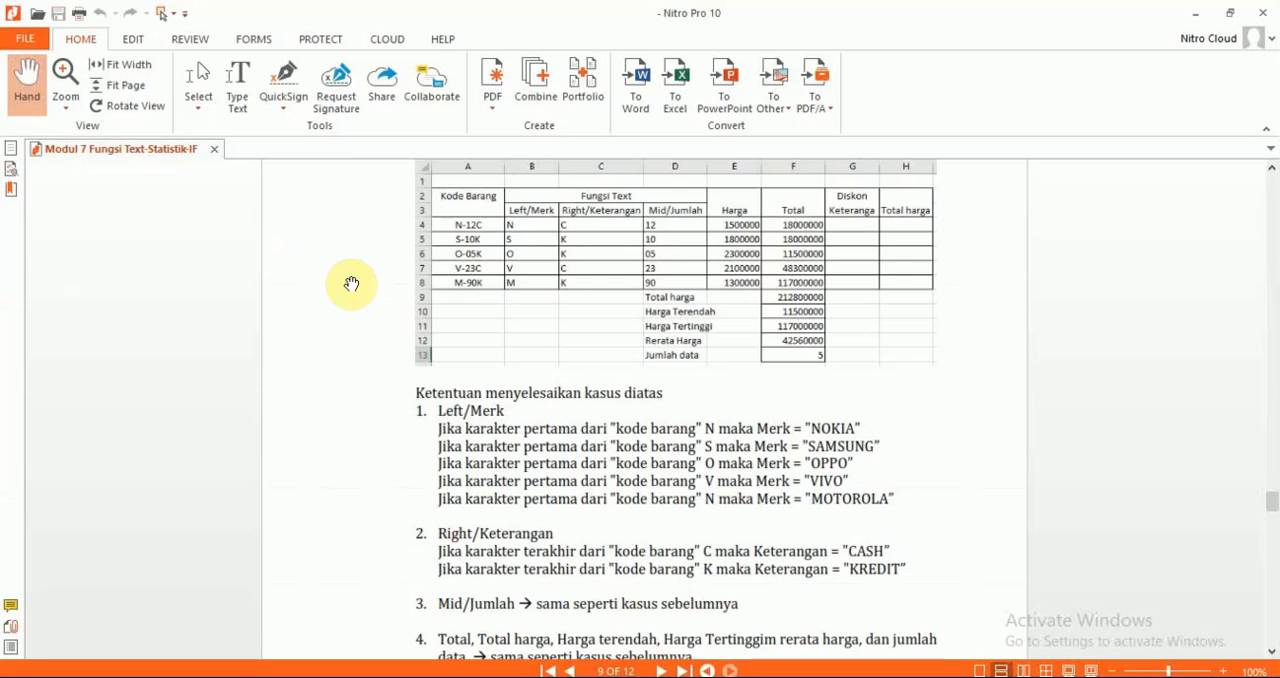
{"action": "scroll", "coordinate": [351, 284], "scroll_direction": "down", "scroll_amount": 2}
{"action": "scroll", "coordinate": [351, 284], "scroll_direction": "down", "scroll_amount": 1}
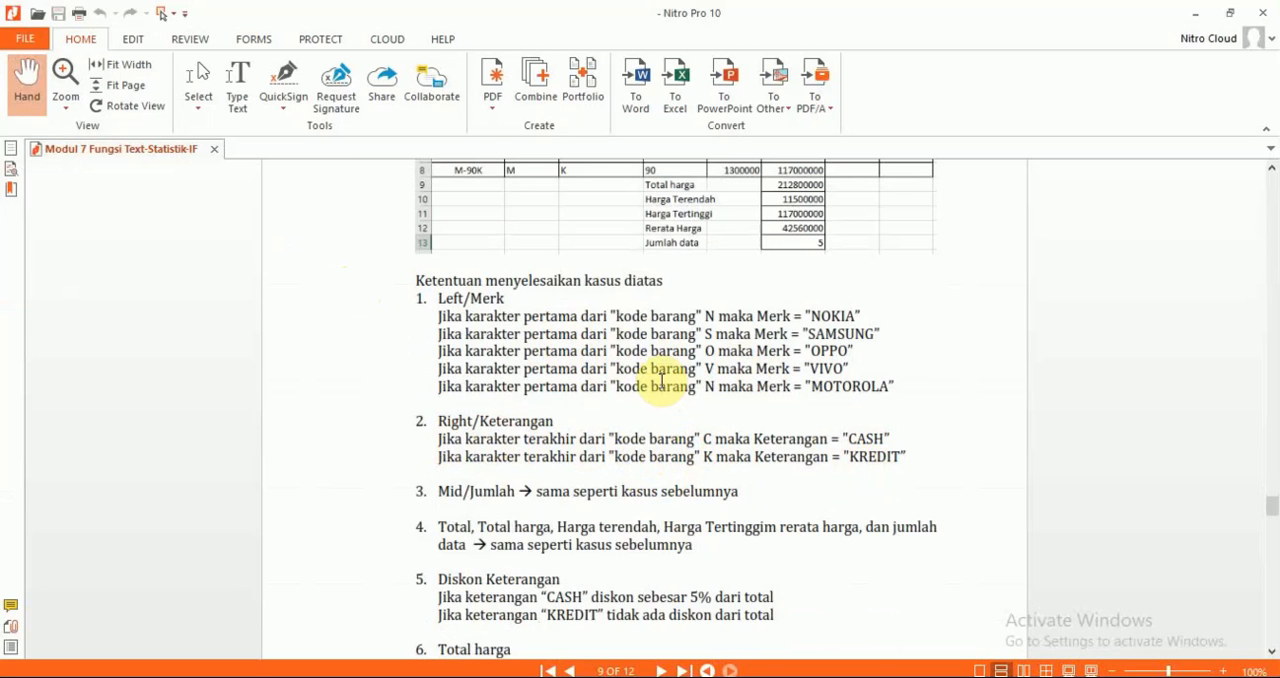
Return to Excel and begin replacing F12's formula with an IF whose logical test starts with RIGHT(D12,1)
{"action": "key", "text": "alt+Tab"}
{"action": "left_click", "coordinate": [408, 276]}
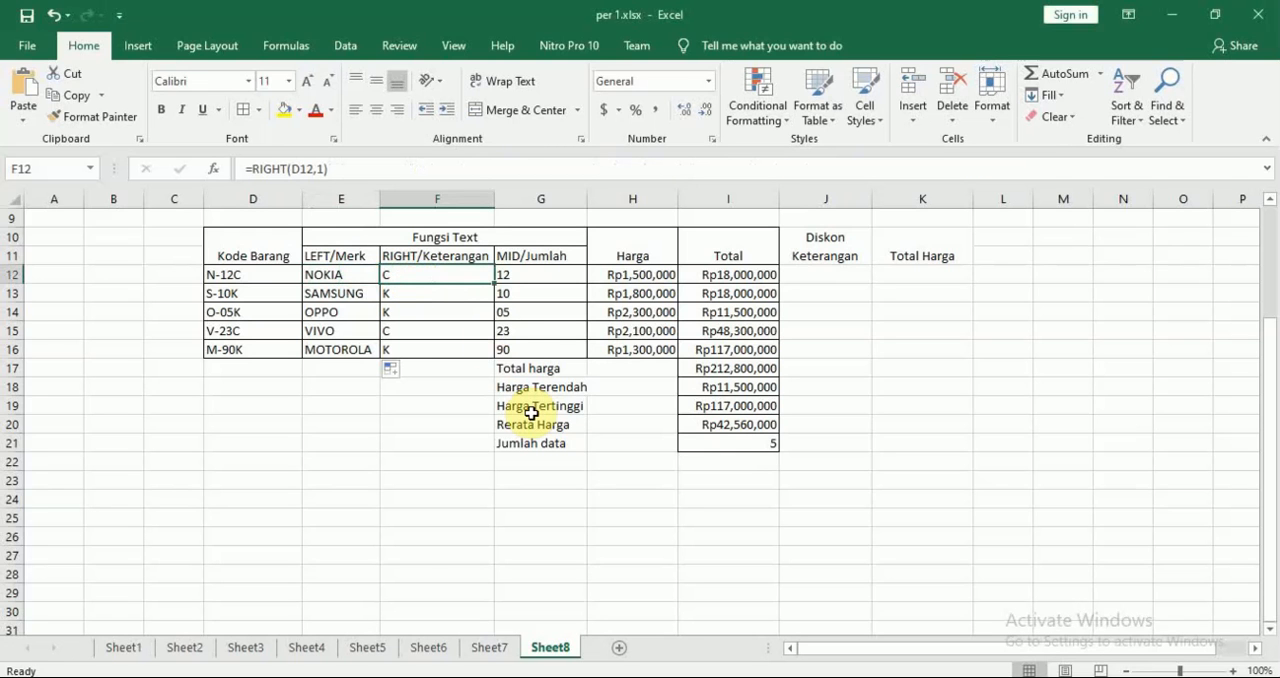
{"action": "left_click", "coordinate": [334, 274]}
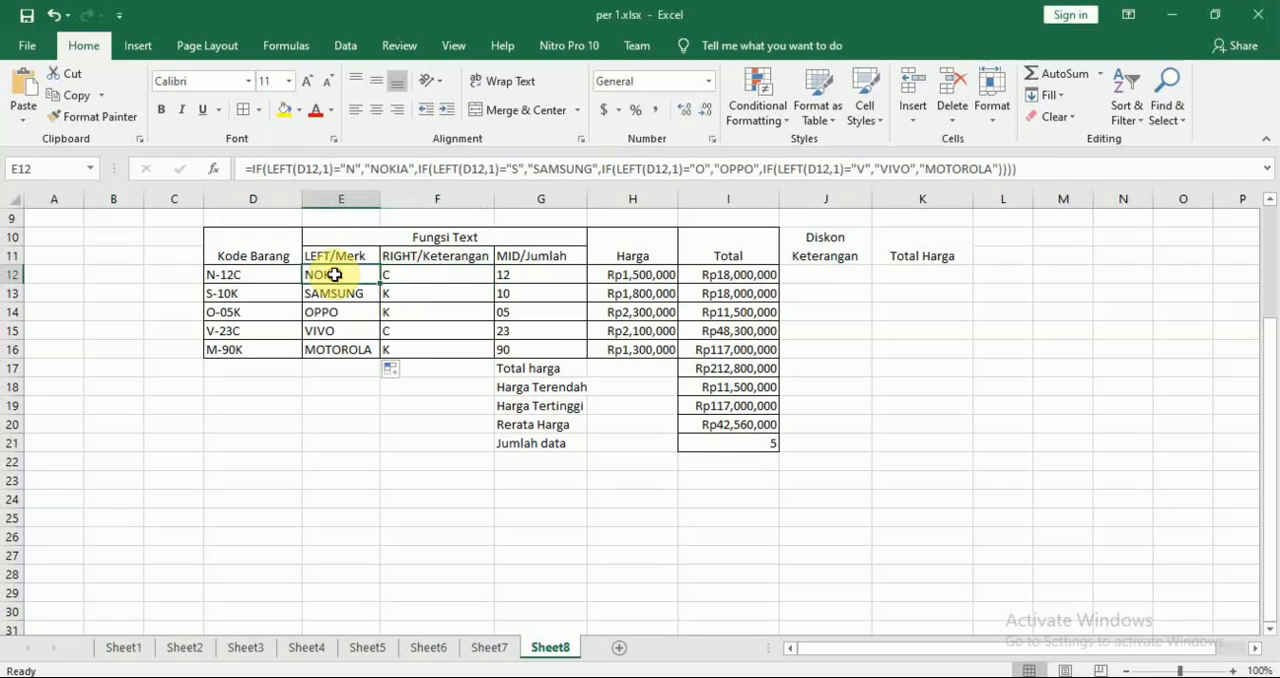
{"action": "left_click", "coordinate": [430, 271]}
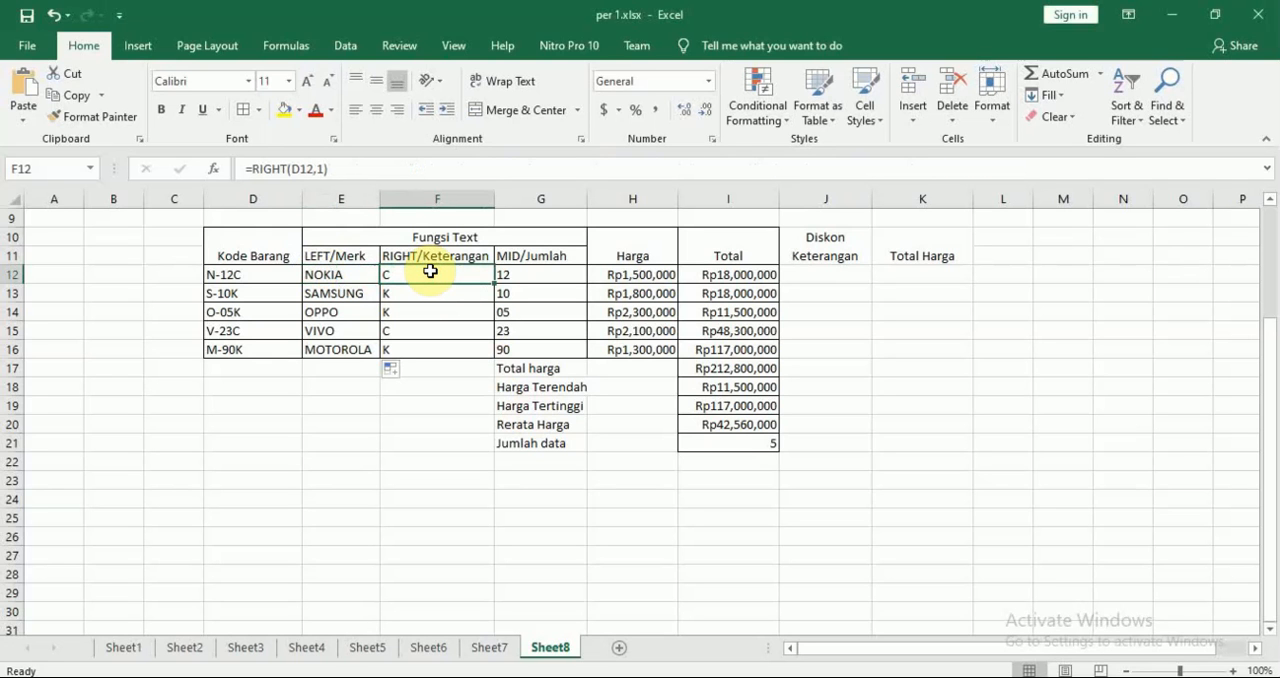
{"action": "type", "text": "="}
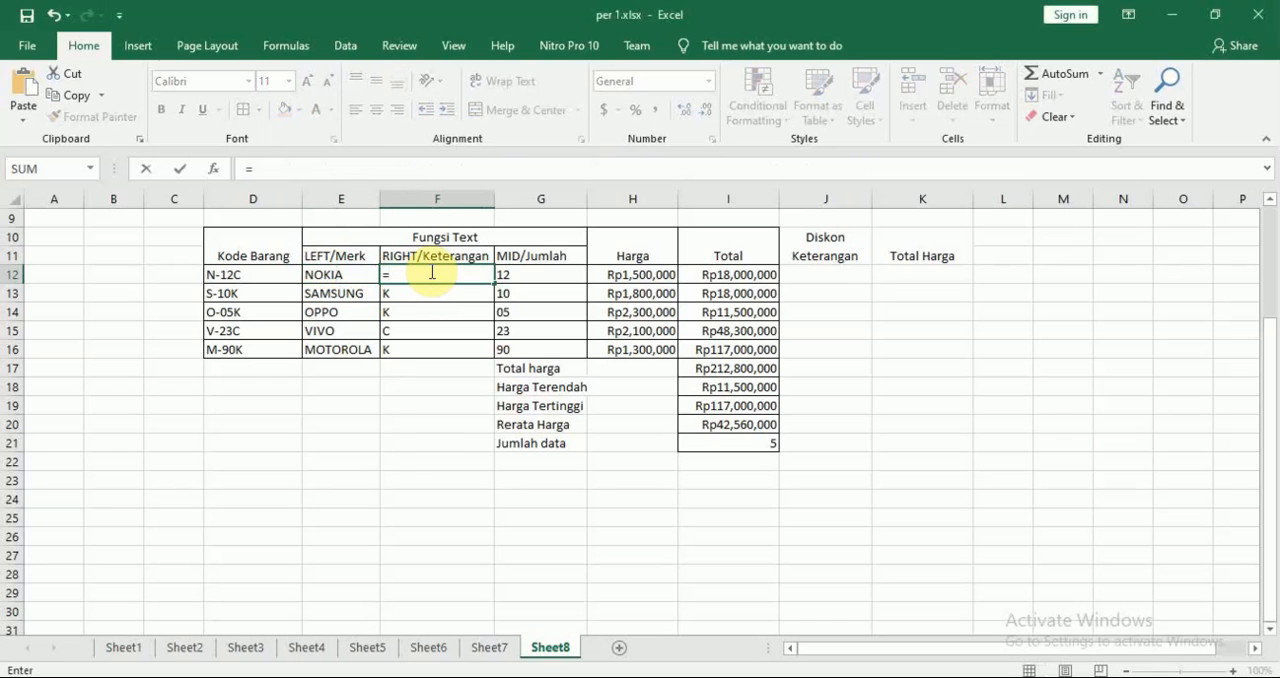
{"action": "type", "text": "IF("}
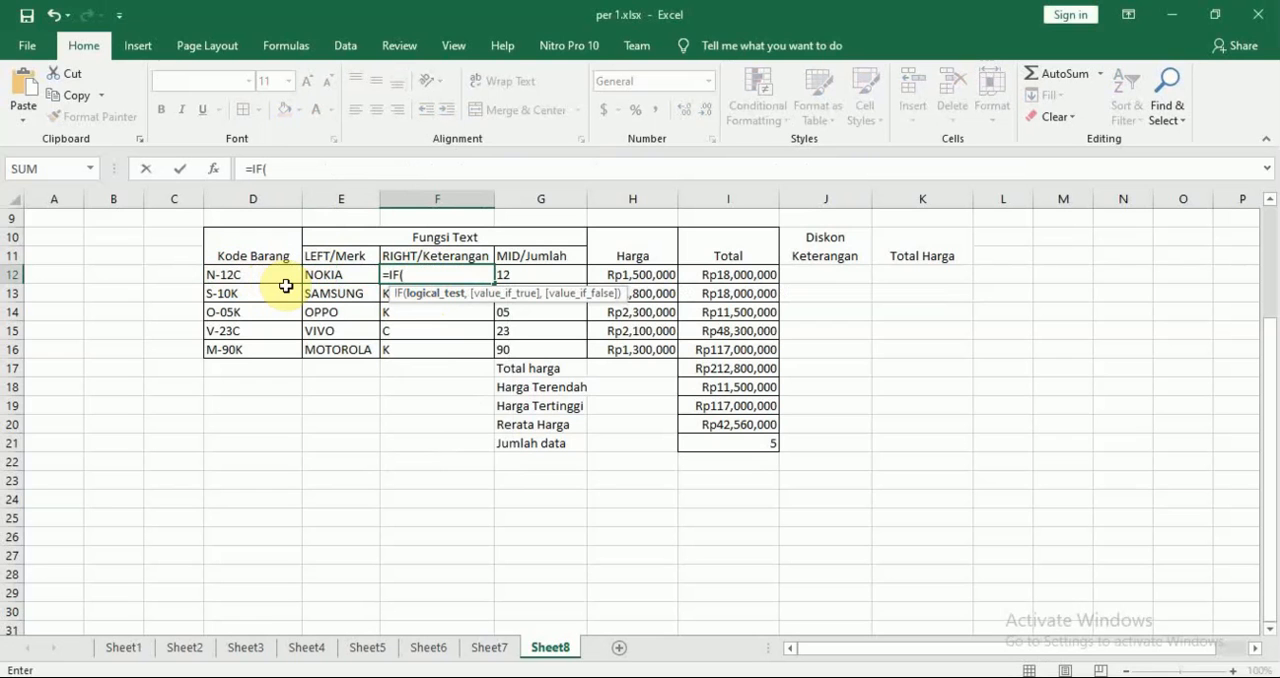
{"action": "type", "text": "RIG"}
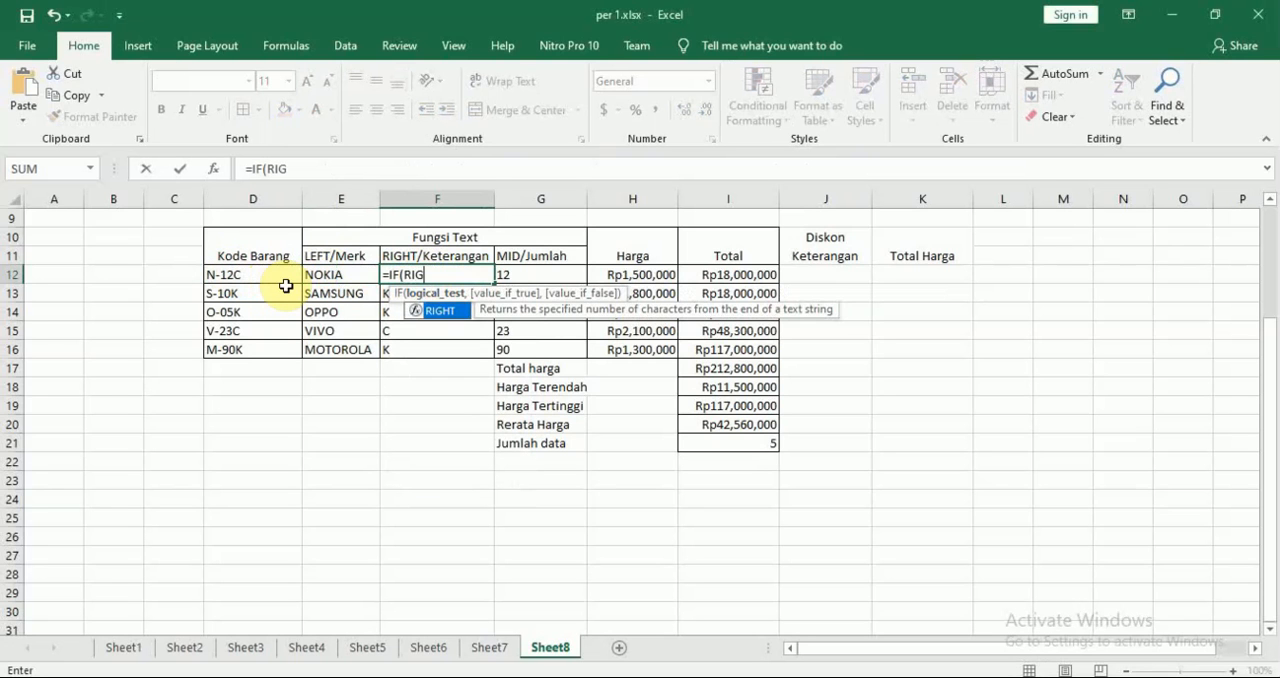
{"action": "key", "text": "Tab"}
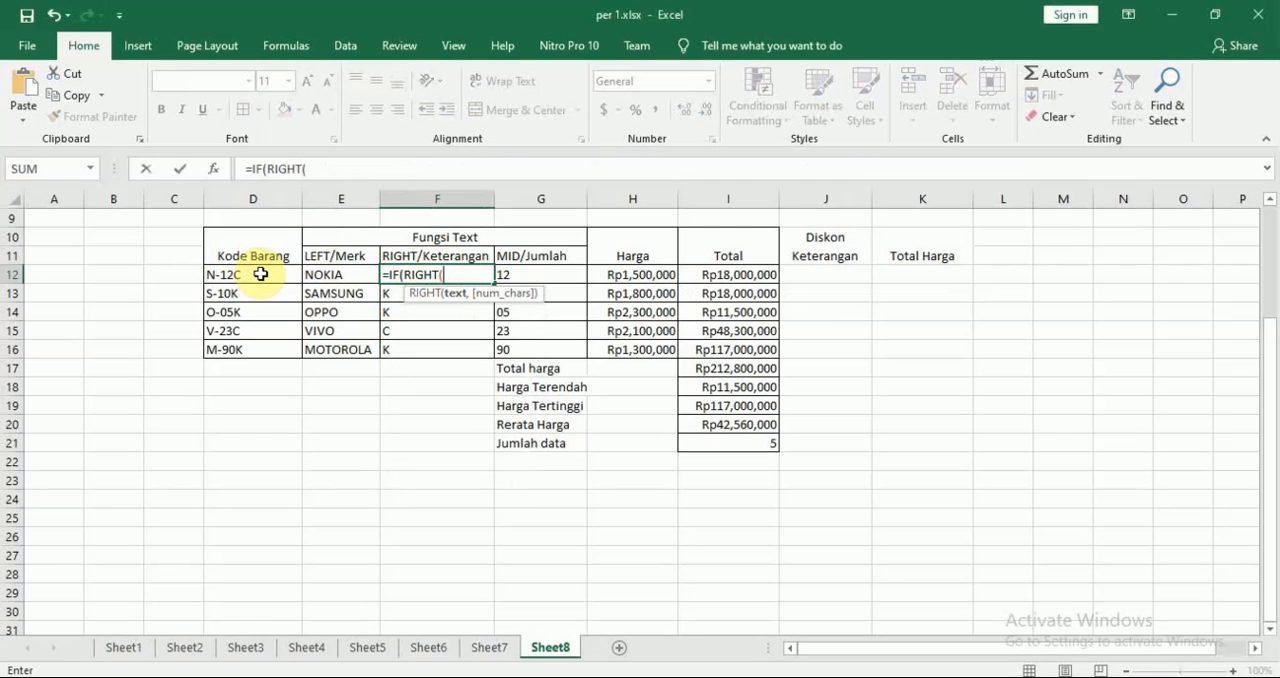
{"action": "left_click", "coordinate": [260, 274]}
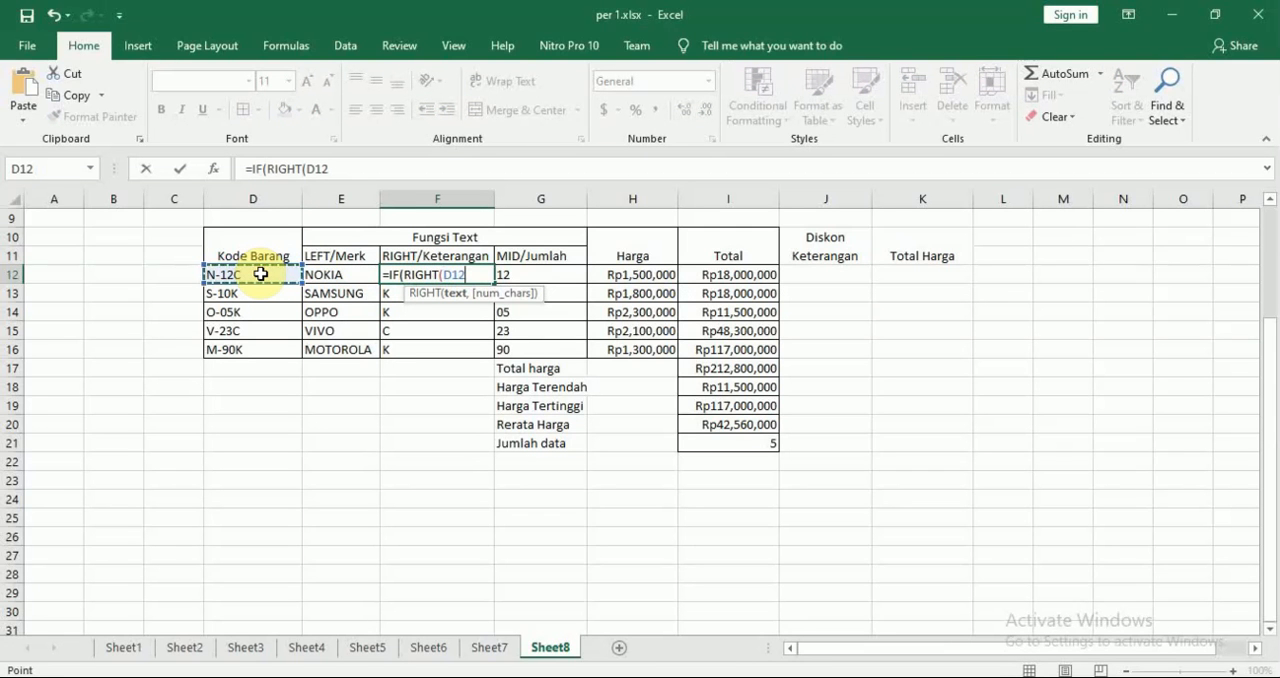
{"action": "type", "text": ",1"}
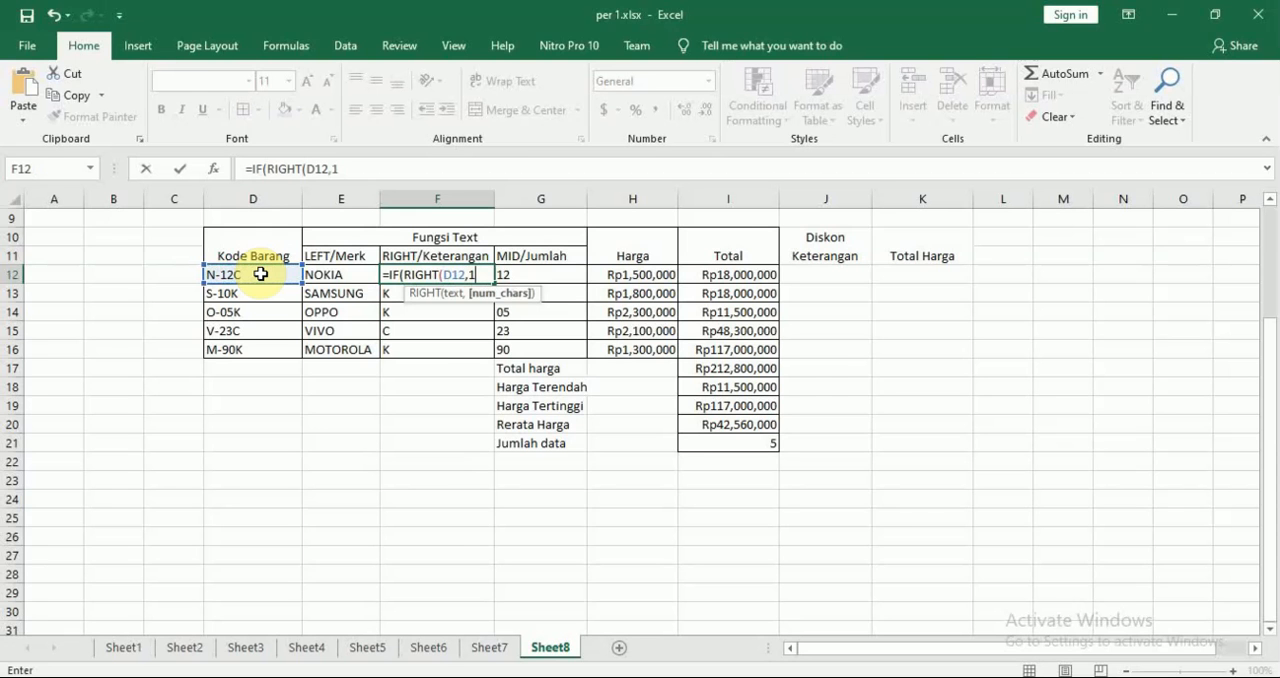
{"action": "type", "text": ")"}
Switch to the module PDF in Nitro Pro and review the case table and the Right/Keterangan conditions
{"action": "key", "text": "alt+Tab"}
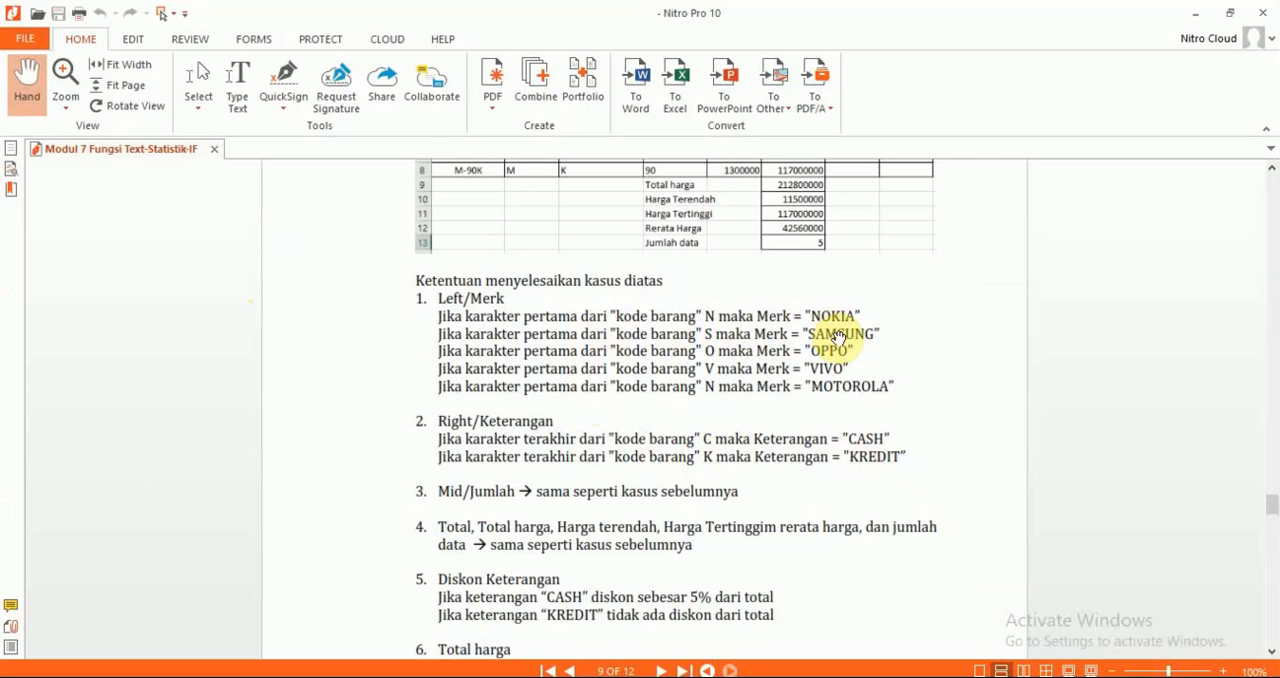
{"action": "scroll", "coordinate": [835, 335], "scroll_direction": "up", "scroll_amount": 3}
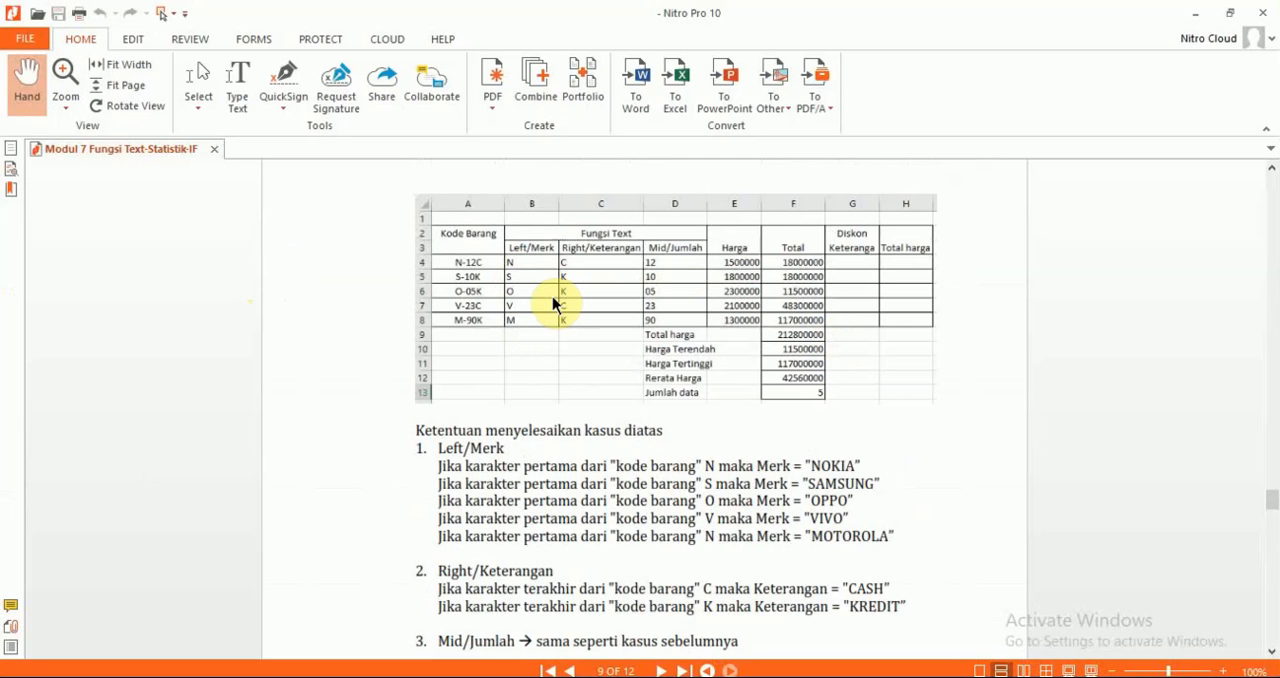
{"action": "scroll", "coordinate": [555, 302], "scroll_direction": "down", "scroll_amount": 5}
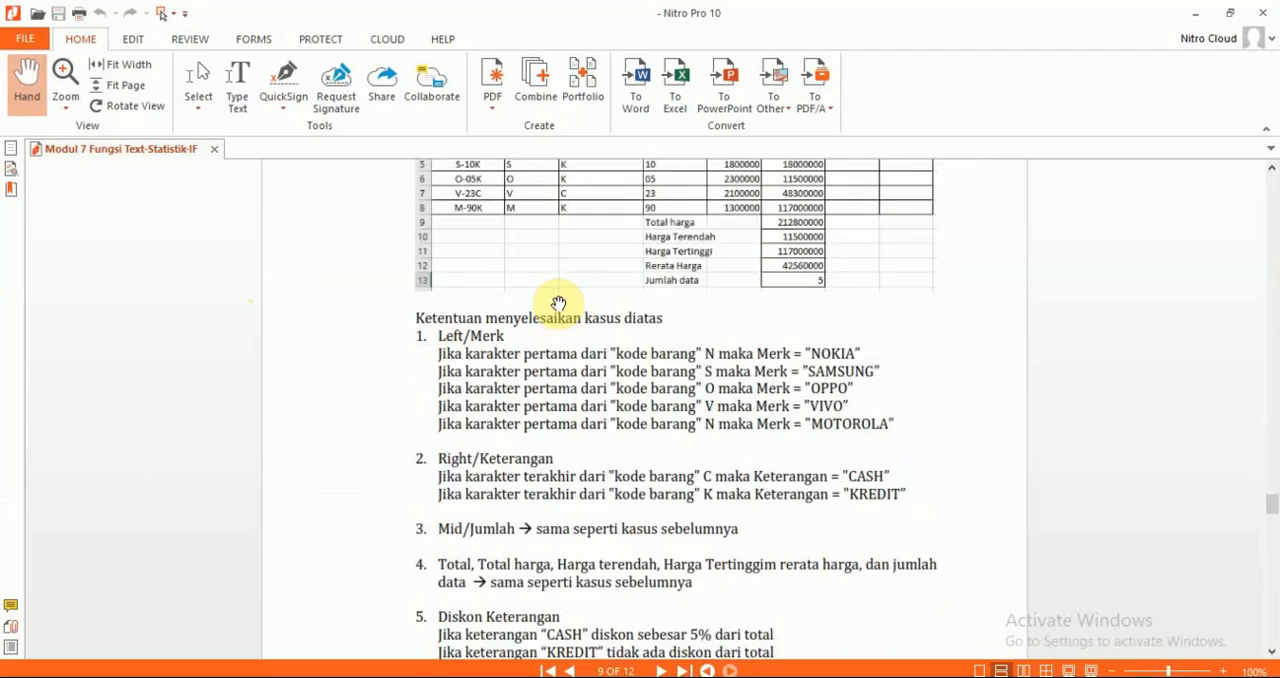
Return to Excel and extend F12's IF with the test RIGHT(D12,1)="C" and "CASH" as the value if true
{"action": "key", "text": "alt+Tab"}
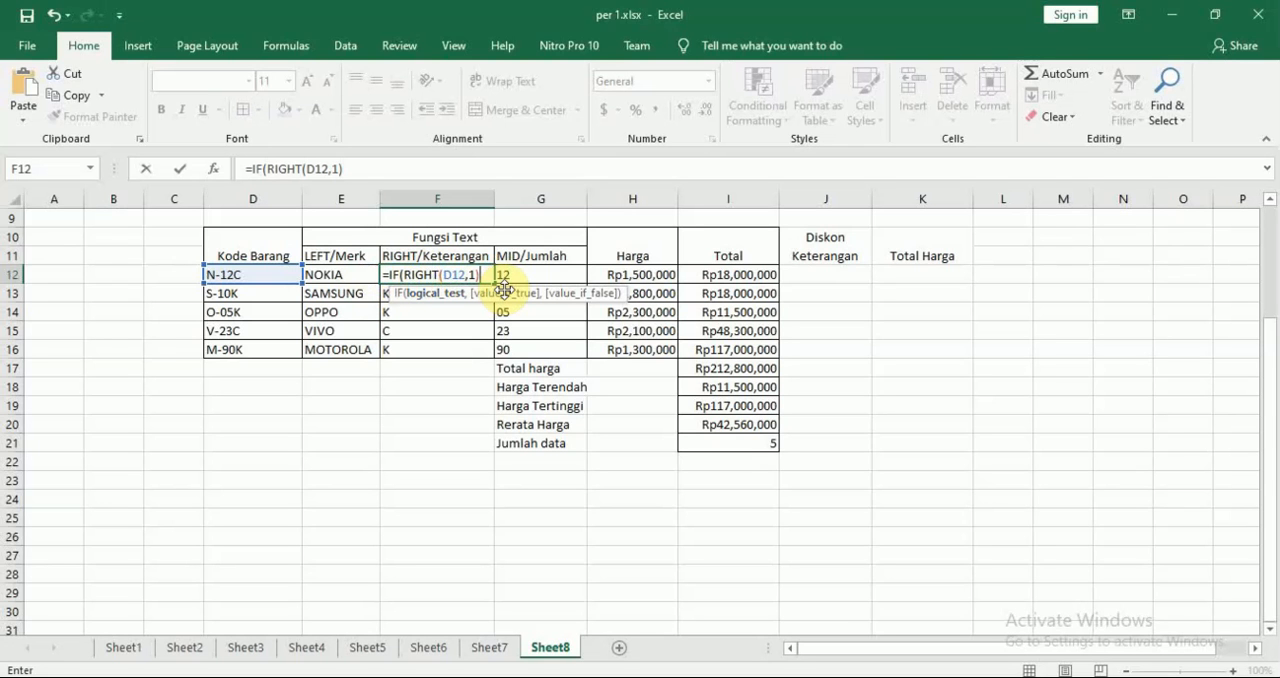
{"action": "type", "text": "=\"C\","}
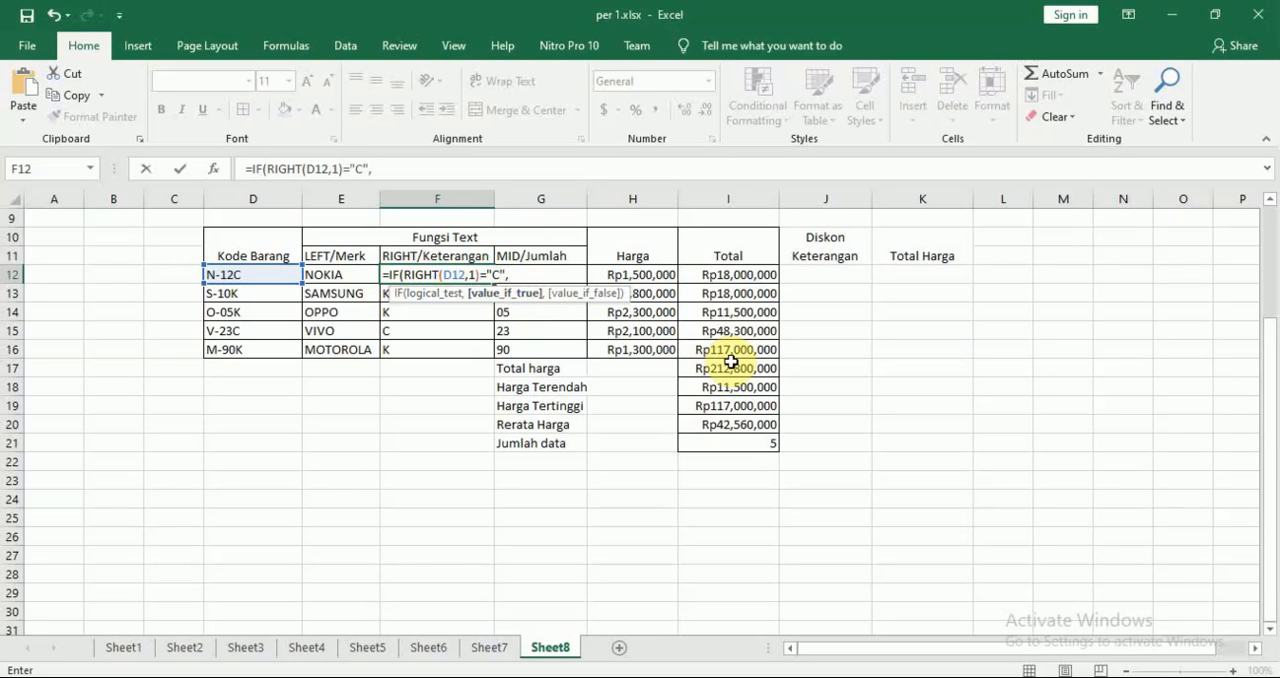
{"action": "type", "text": "\"CASH\","}
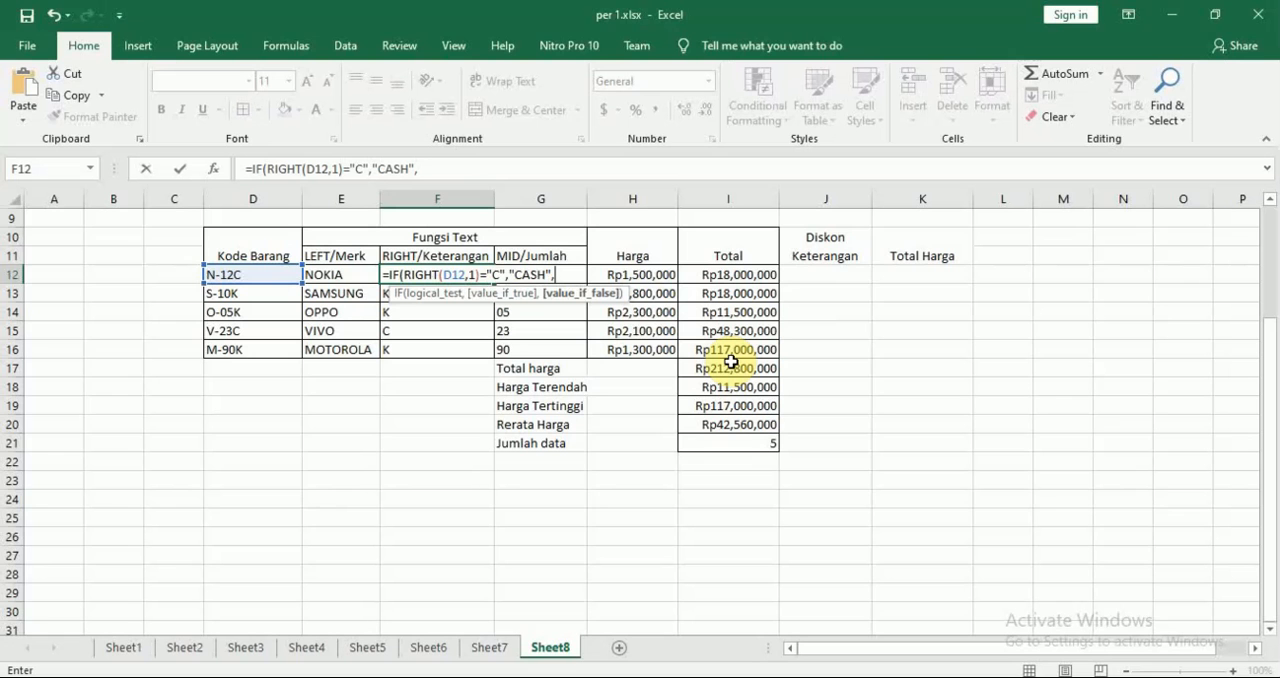
Finish F12's IF with "KREDIT" as the value if false and fill the formula down to F16
{"action": "type", "text": "\"KREDIT"}
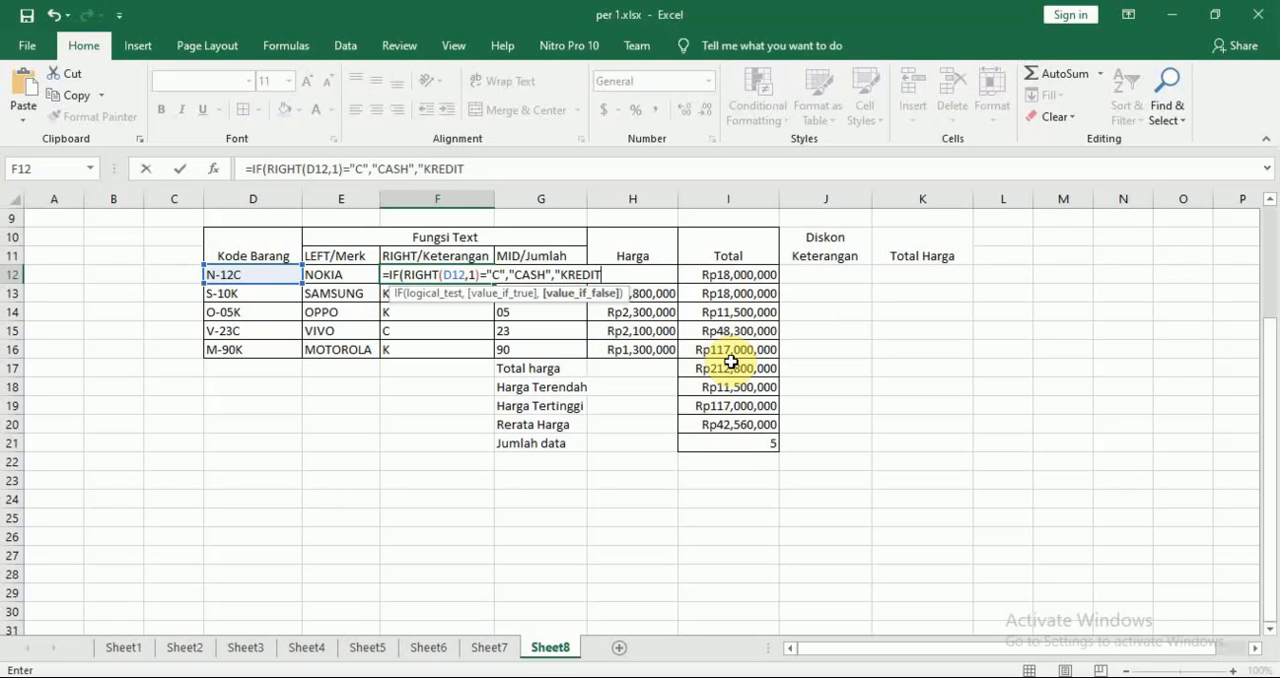
{"action": "type", "text": "\")"}
{"action": "key", "text": "Return"}
{"action": "key", "text": "Up"}
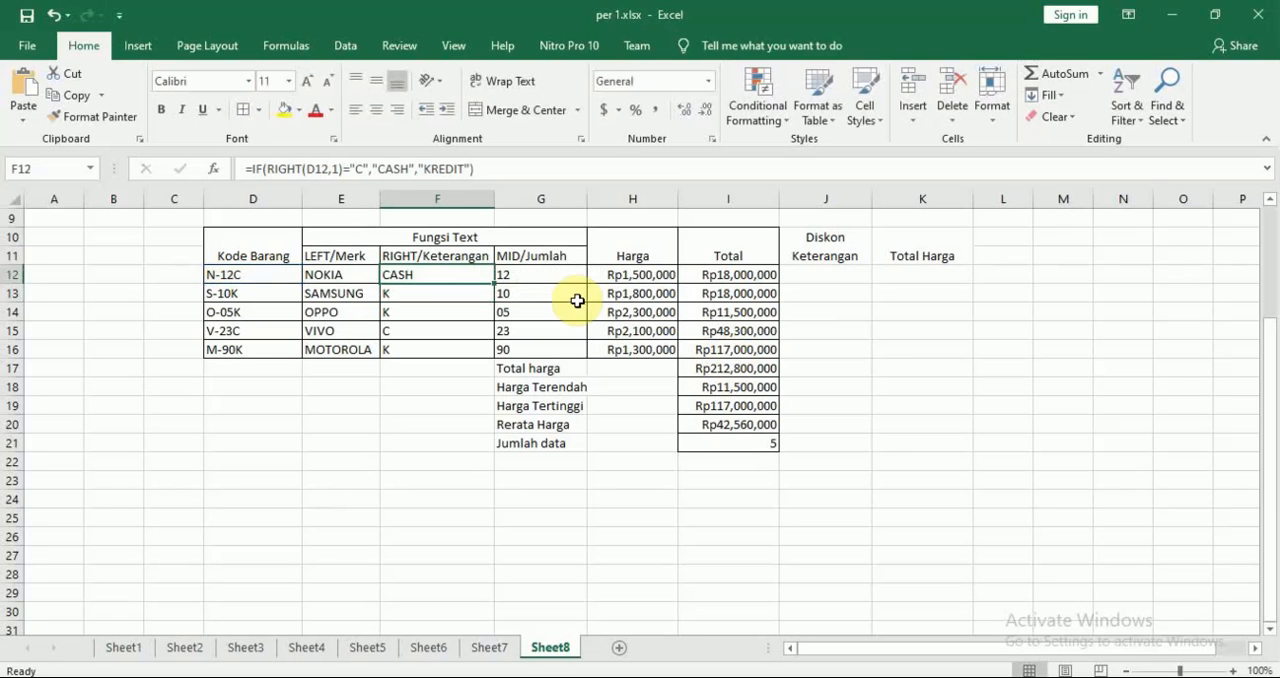
{"action": "left_click_drag", "start_coordinate": [494, 284], "coordinate": [488, 350]}
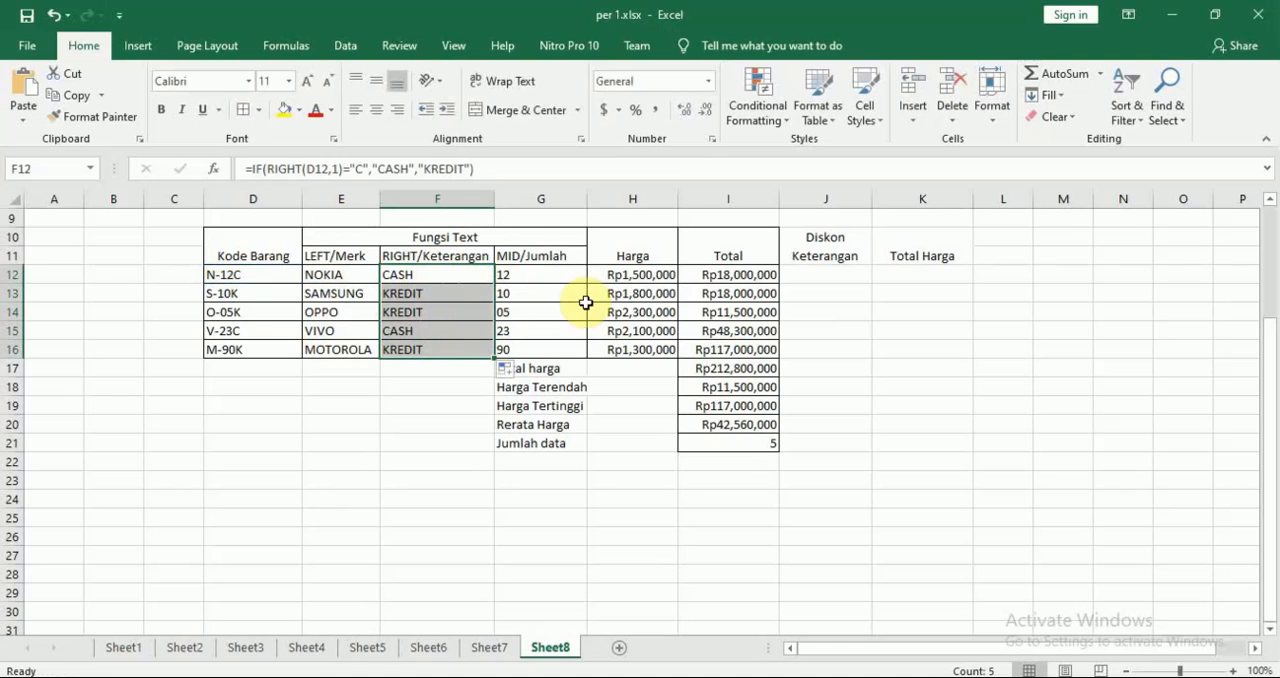
Compare the module PDF's Mid/Jumlah, Total and Diskon Keterangan rules in Nitro Pro with the Excel table
{"action": "key", "text": "alt+Tab"}
{"action": "scroll", "coordinate": [642, 312], "scroll_direction": "down", "scroll_amount": 2}
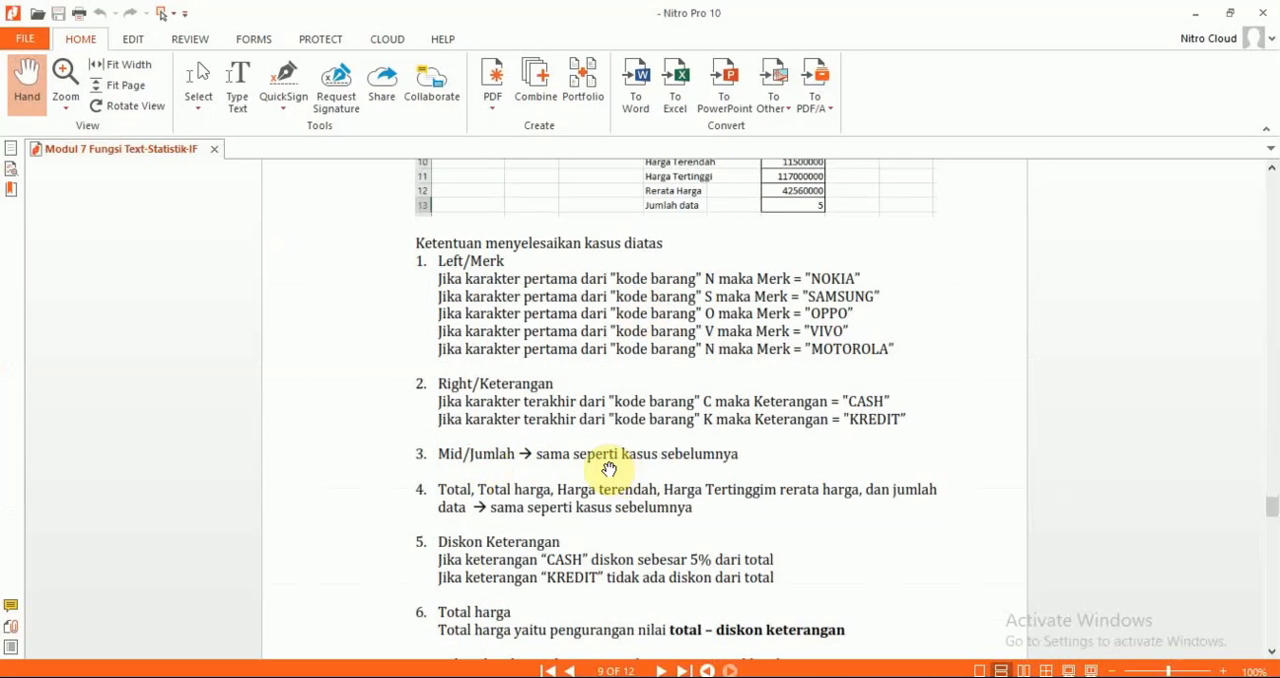
{"action": "key", "text": "alt+Tab"}
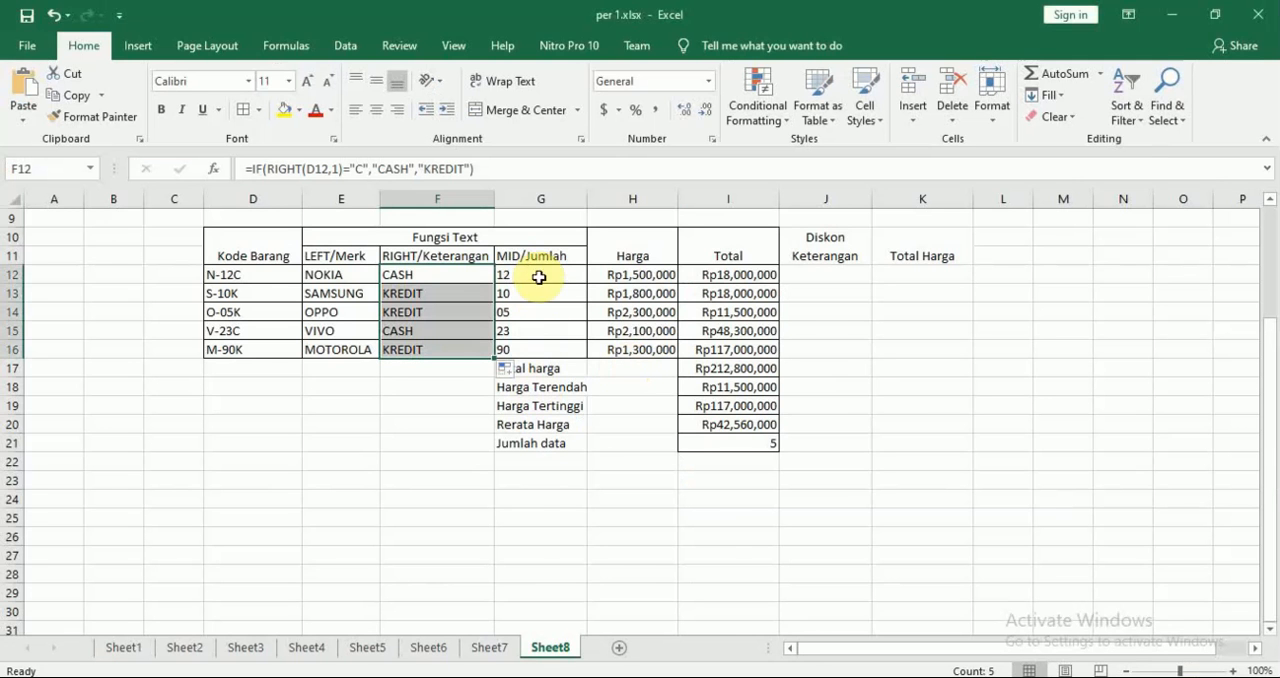
{"action": "key", "text": "alt+Tab"}
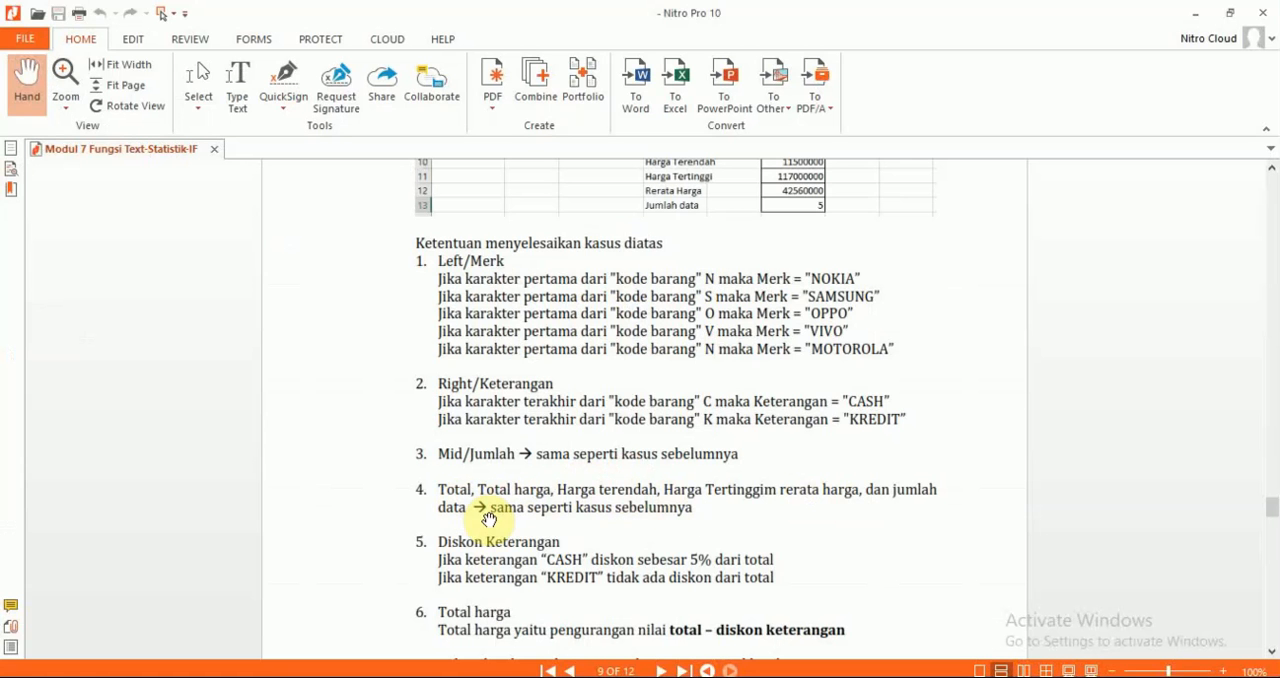
{"action": "key", "text": "alt+Tab"}
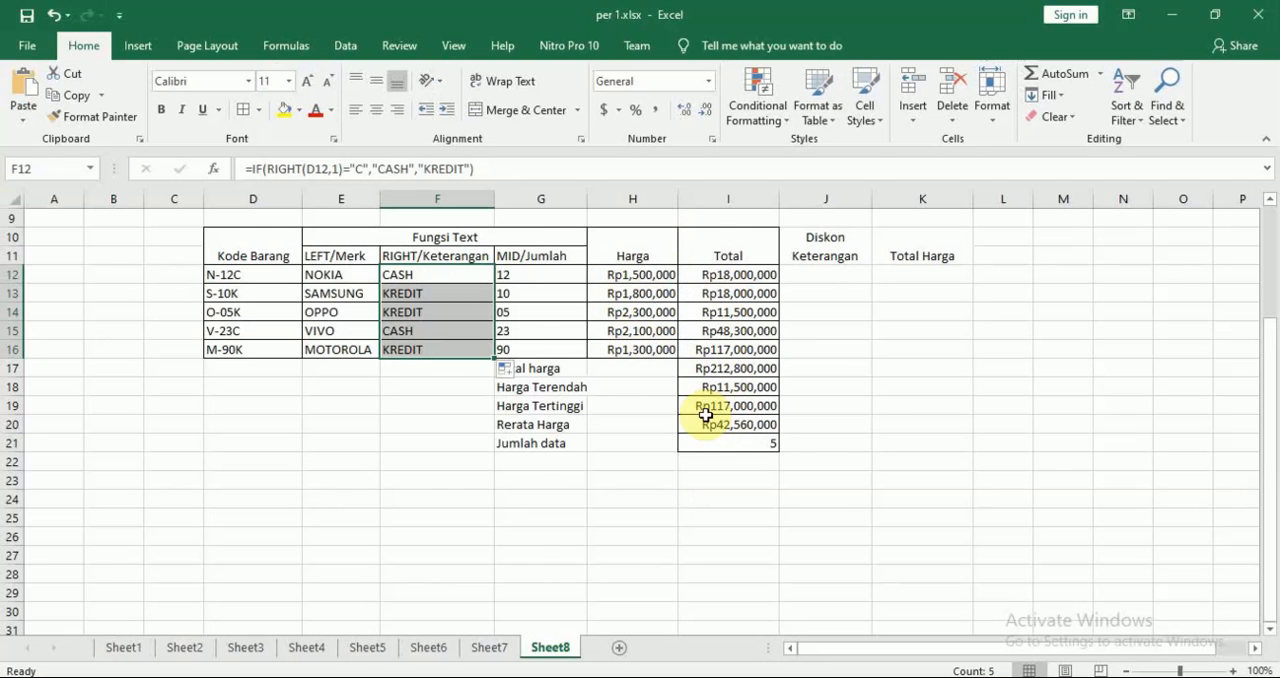
{"action": "key", "text": "alt+Tab"}
{"action": "scroll", "coordinate": [803, 310], "scroll_direction": "down", "scroll_amount": 3}
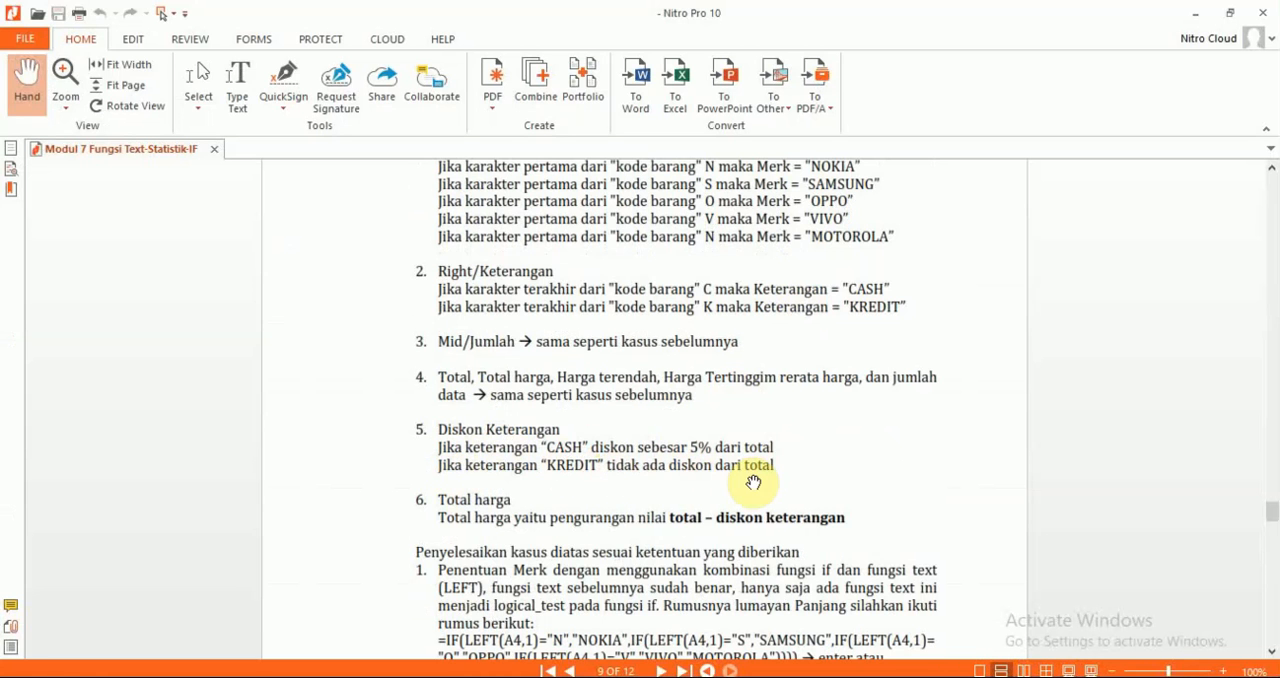
Return to Excel and apply all borders to the Diskon Keterangan and Total Harga columns, J10:K16
{"action": "key", "text": "alt+Tab"}
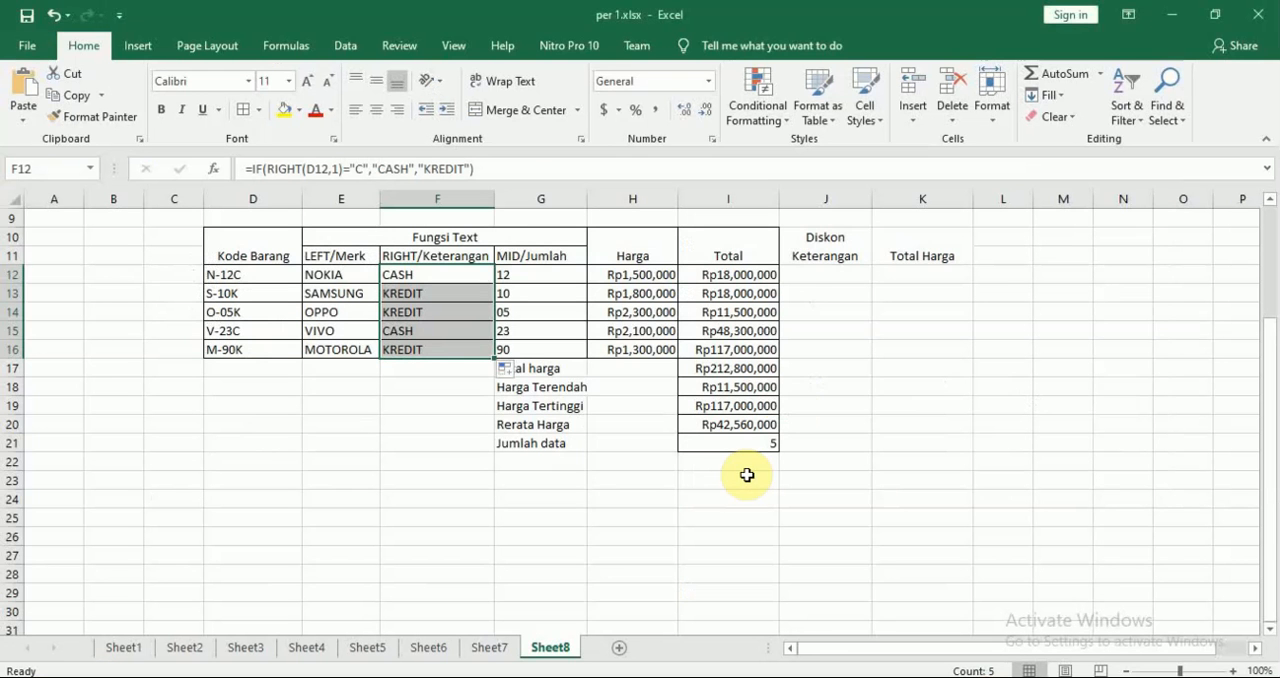
{"action": "left_click", "coordinate": [820, 277]}
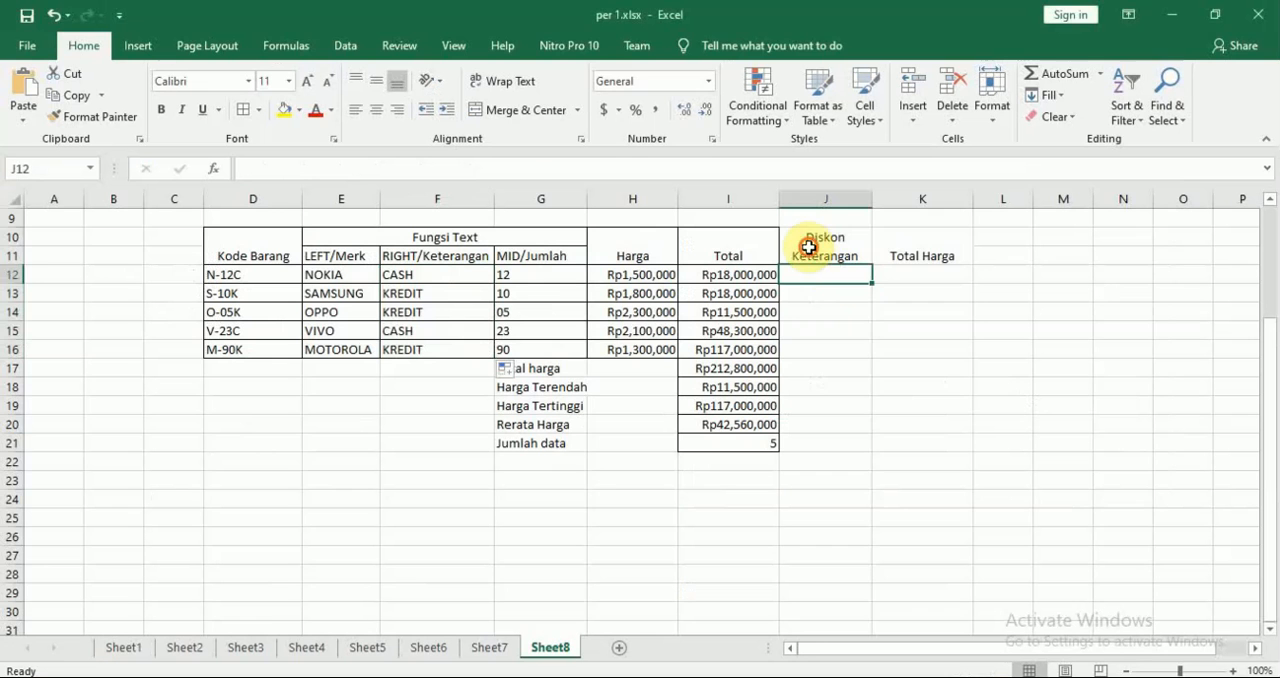
{"action": "left_click_drag", "start_coordinate": [808, 246], "coordinate": [917, 341]}
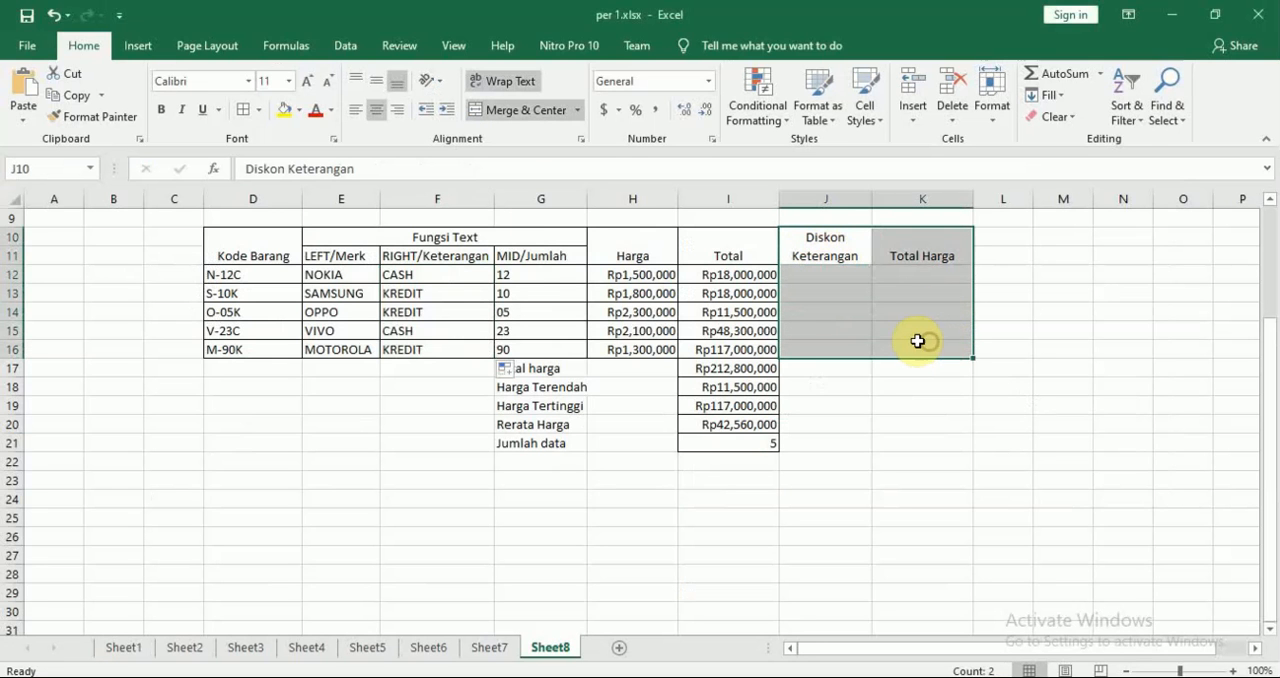
{"action": "left_click", "coordinate": [262, 112]}
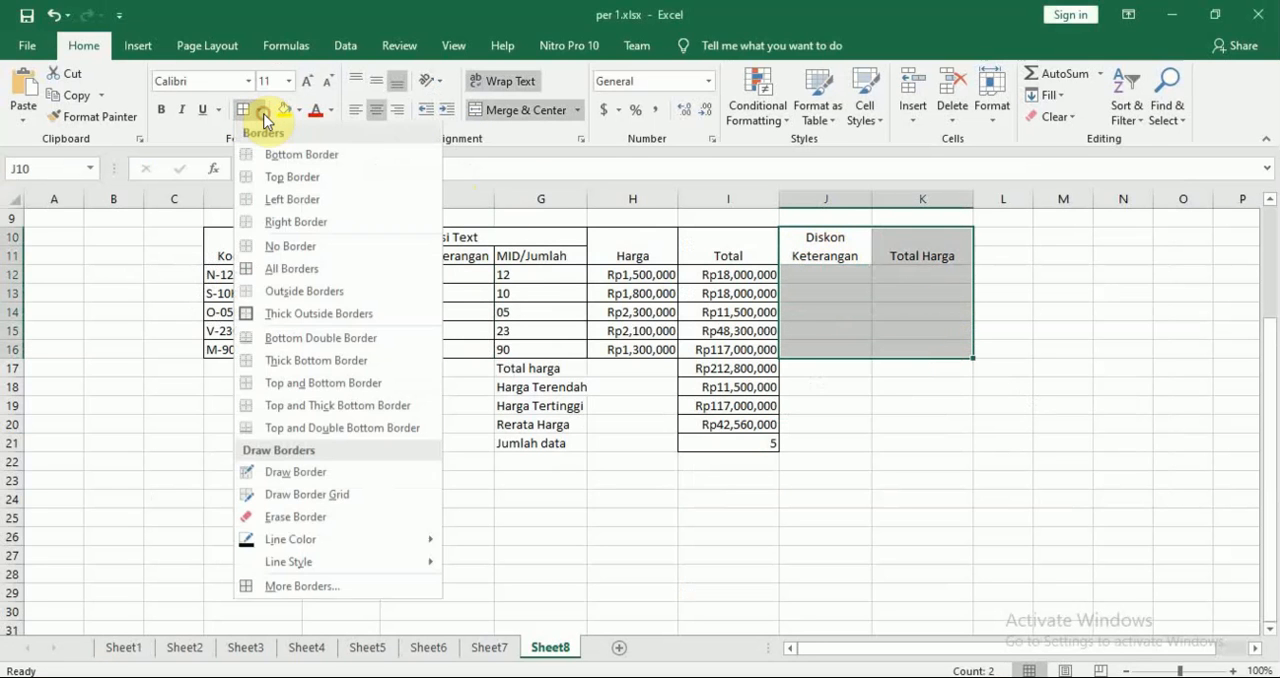
{"action": "left_click", "coordinate": [330, 270]}
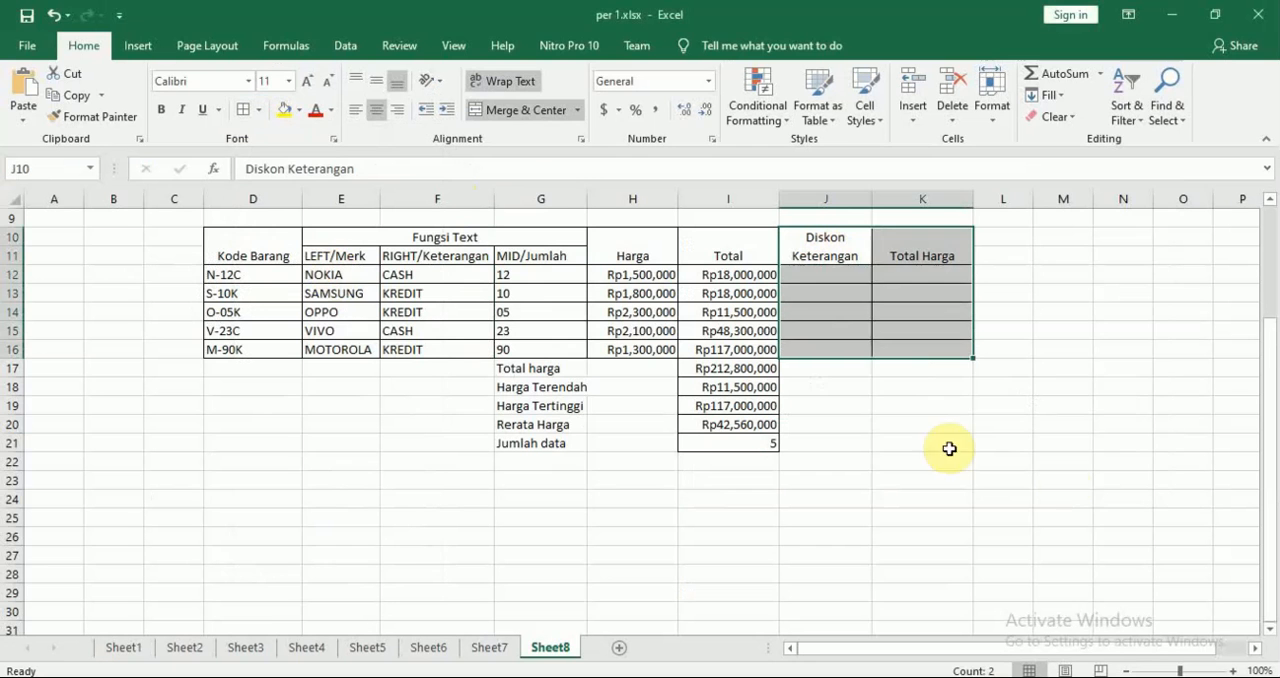
{"action": "left_click", "coordinate": [1066, 487]}
Check the discount rule in the Nitro Pro PDF and begin J12's IF formula in Excel with the test F12="CASH"
{"action": "left_click", "coordinate": [839, 275]}
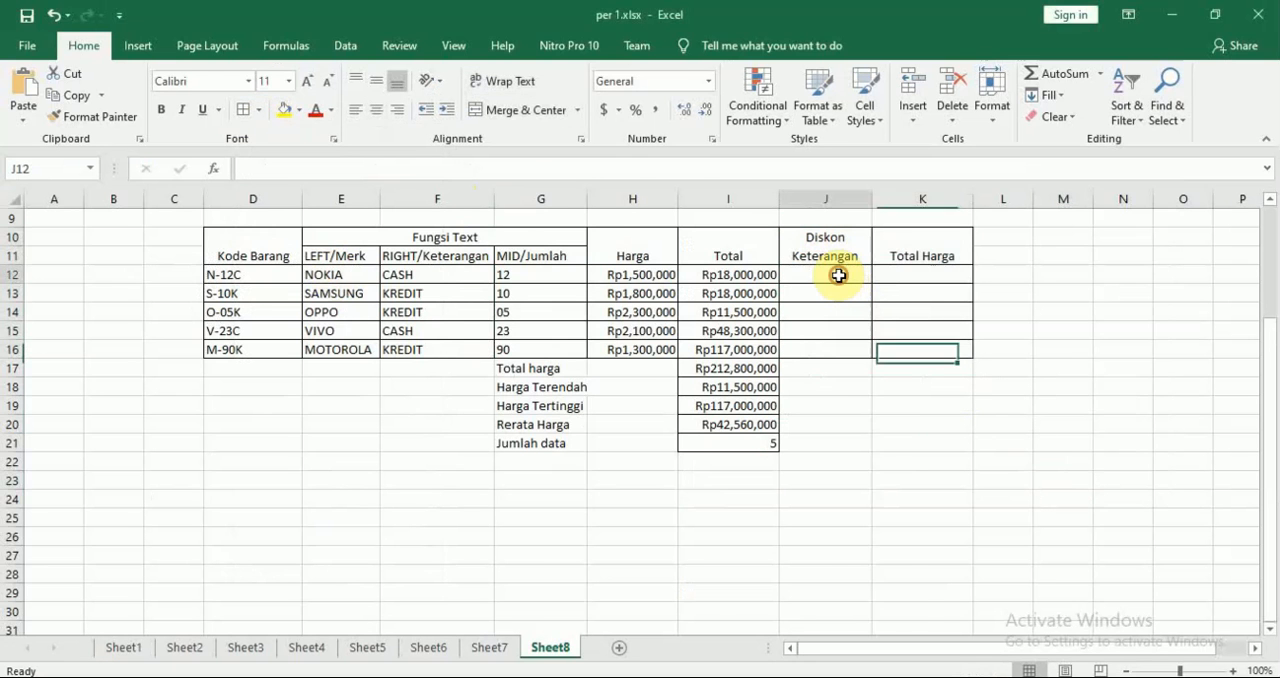
{"action": "key", "text": "alt+Tab"}
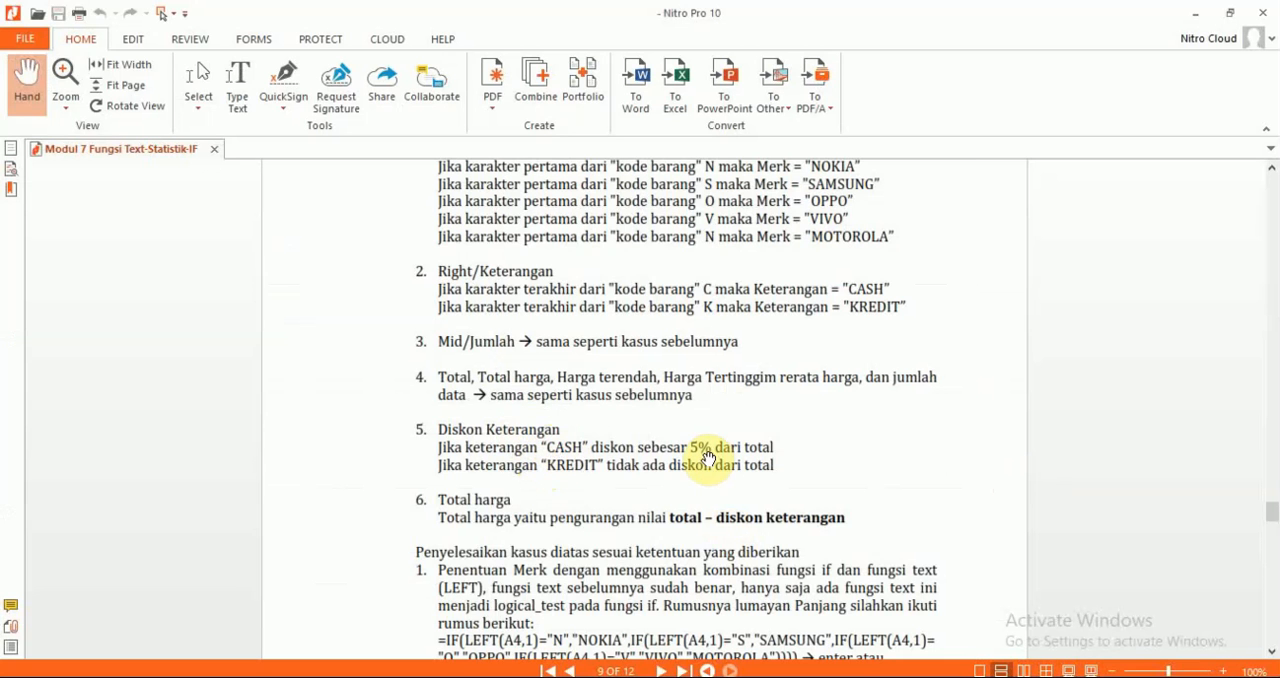
{"action": "key", "text": "alt+Tab"}
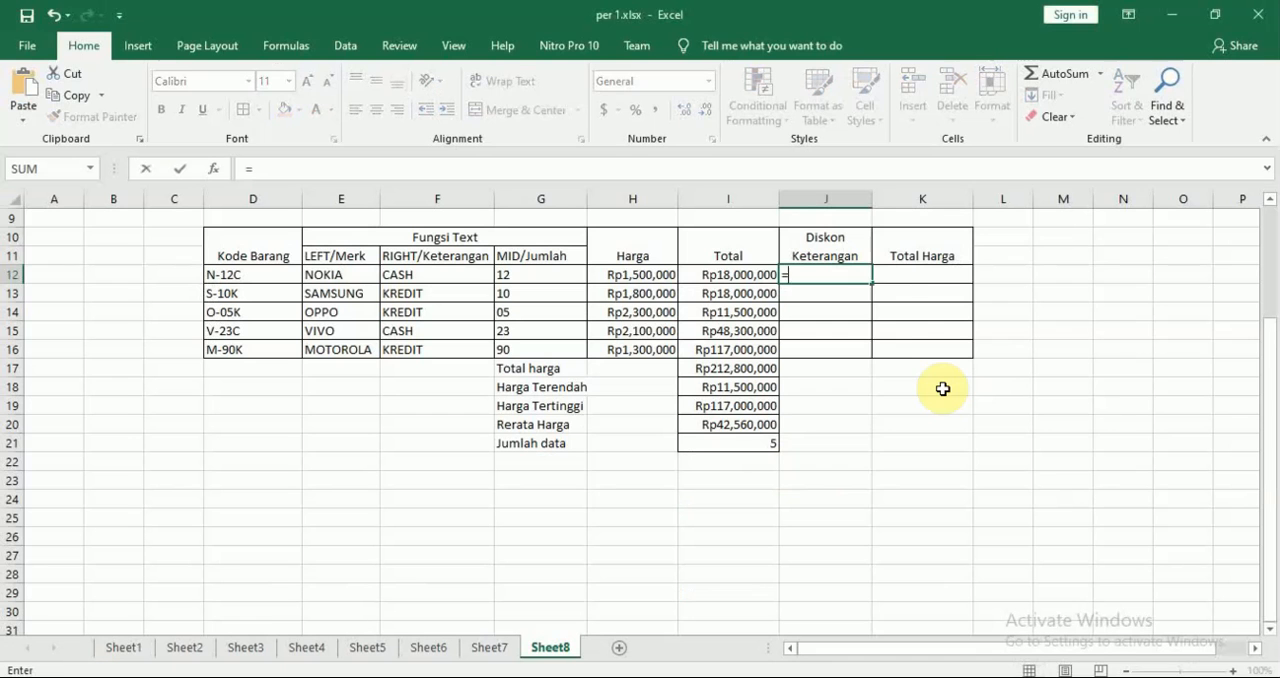
{"action": "type", "text": "=IF("}
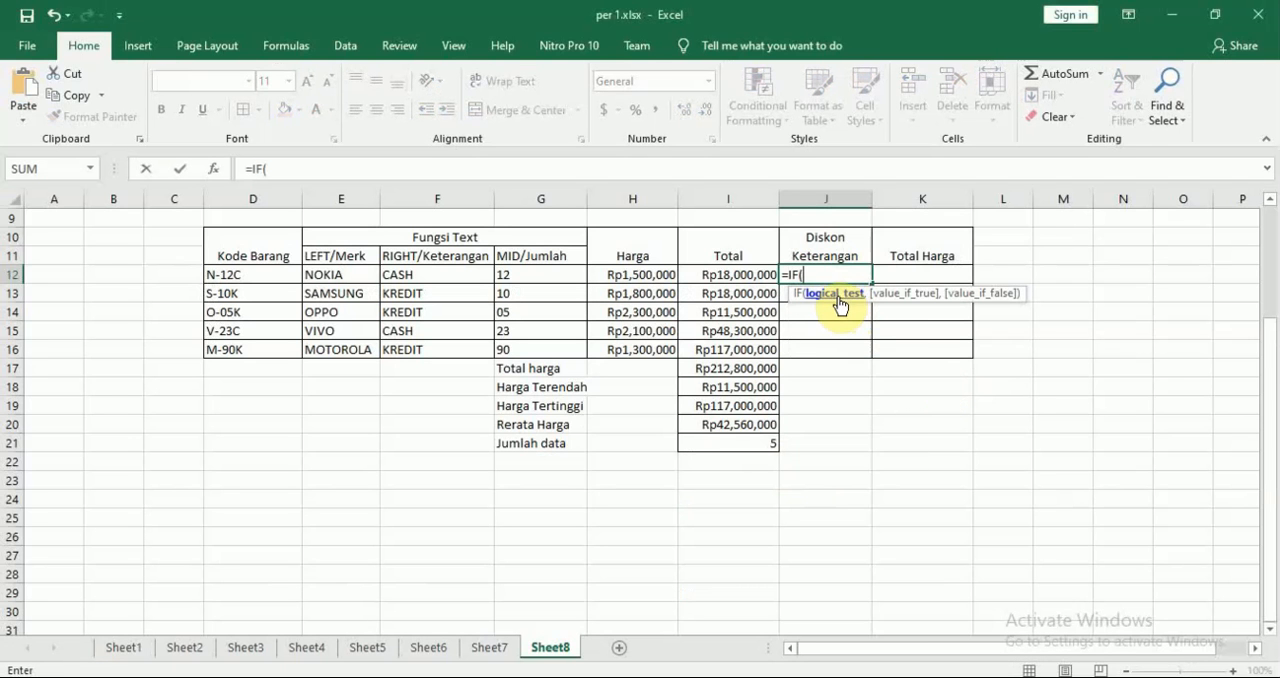
{"action": "left_click", "coordinate": [425, 277]}
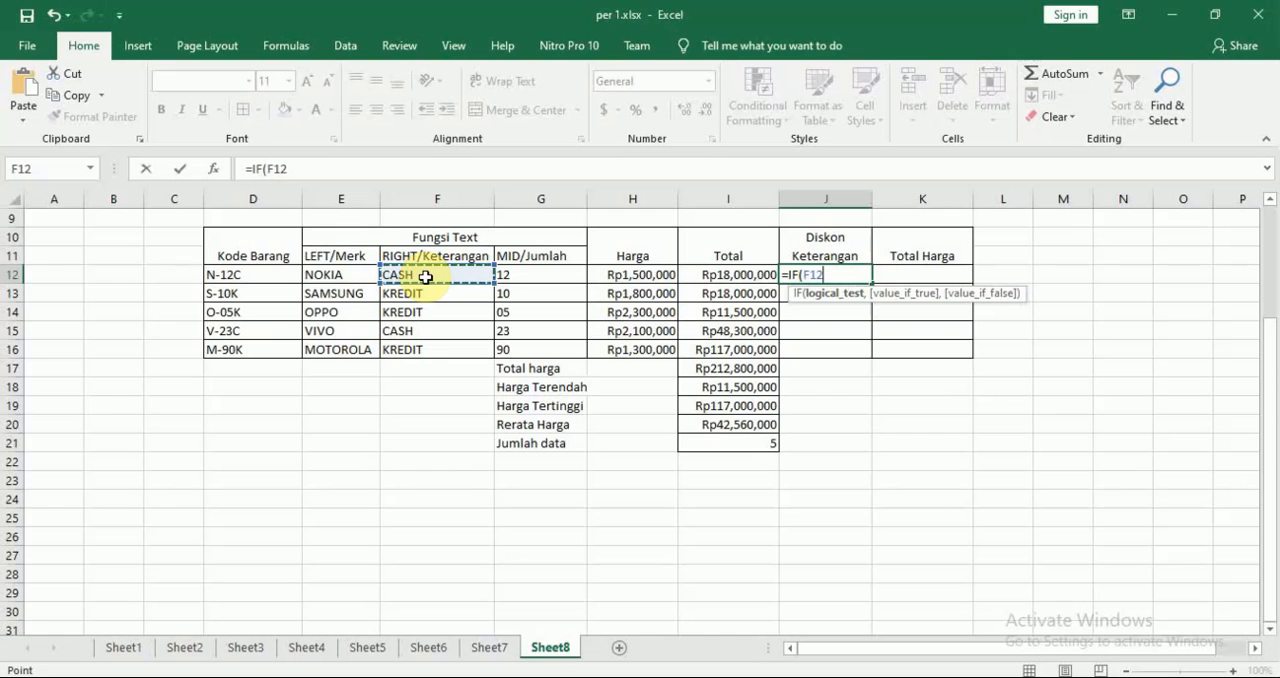
{"action": "type", "text": "=\"cash"}
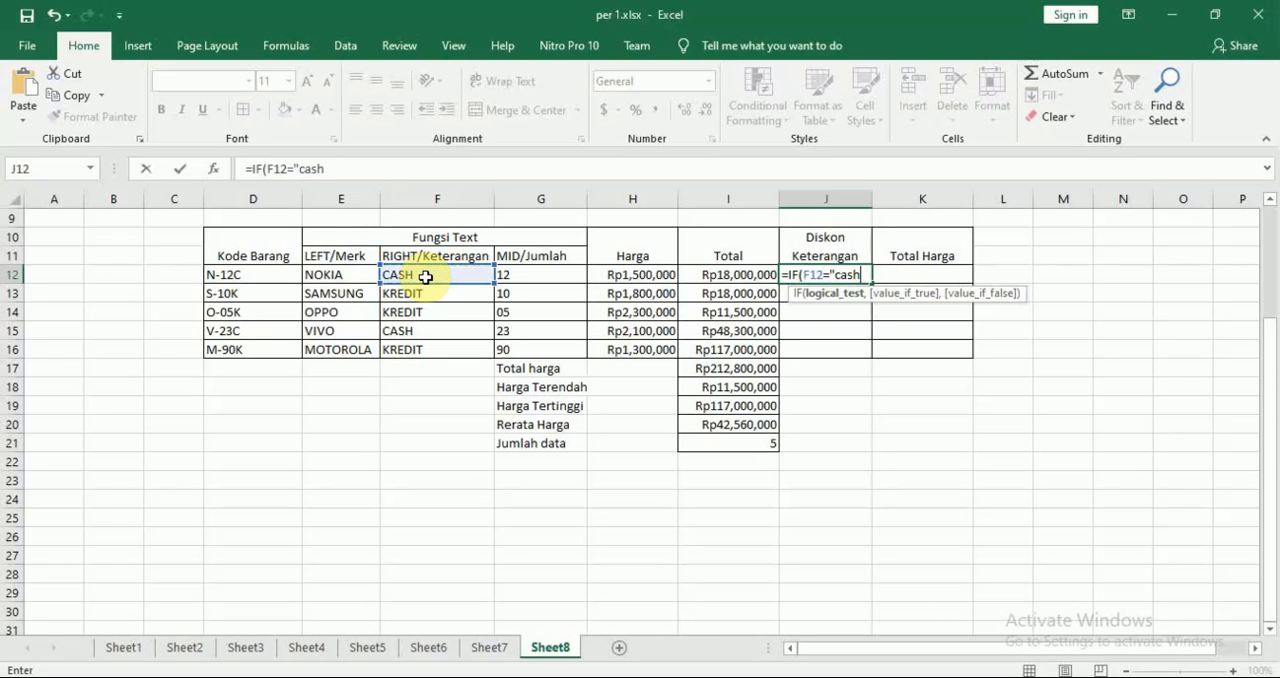
{"action": "key", "text": "BackSpace"}
{"action": "key", "text": "BackSpace"}
{"action": "key", "text": "BackSpace"}
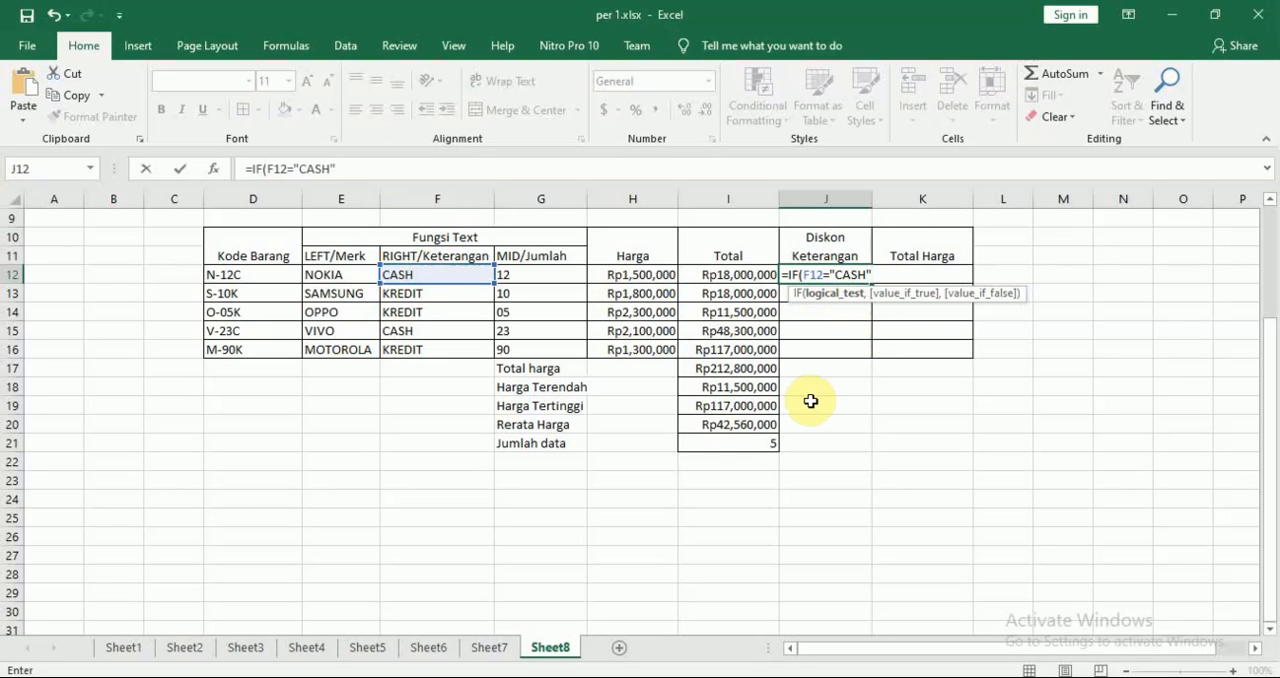
{"action": "type", "text": ","}
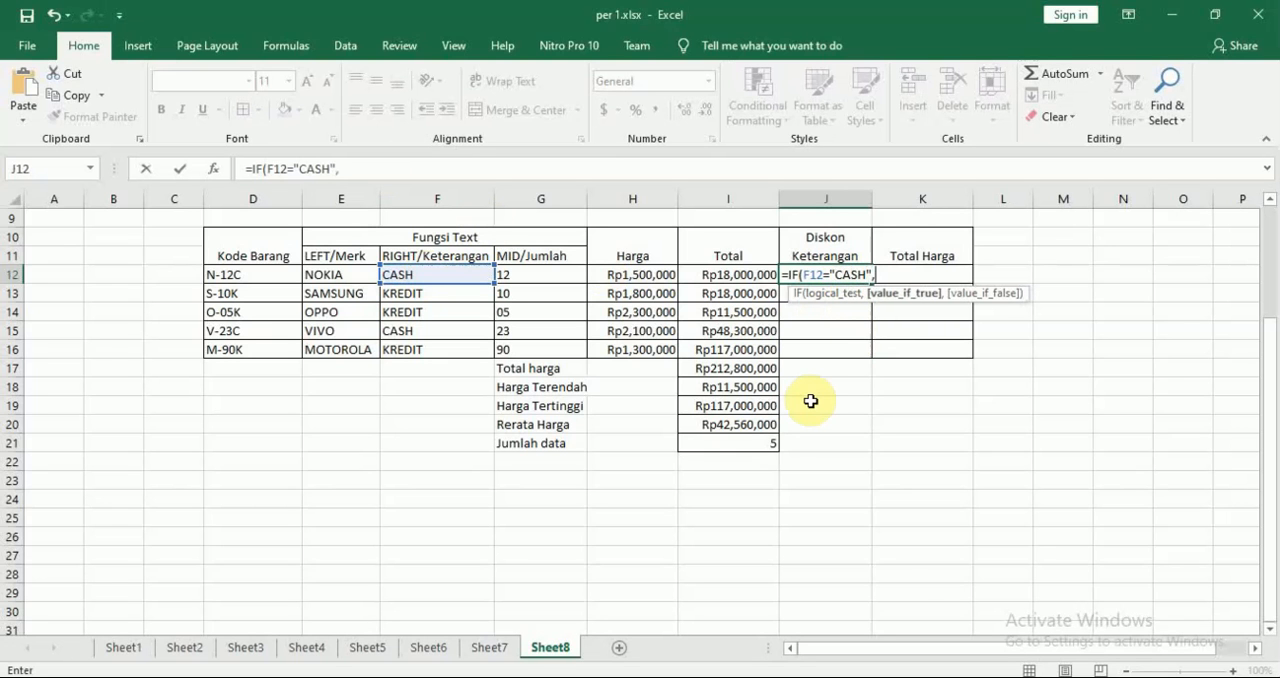
Enter I12*5% as the value if true in J12's IF formula
{"action": "left_click", "coordinate": [737, 274]}
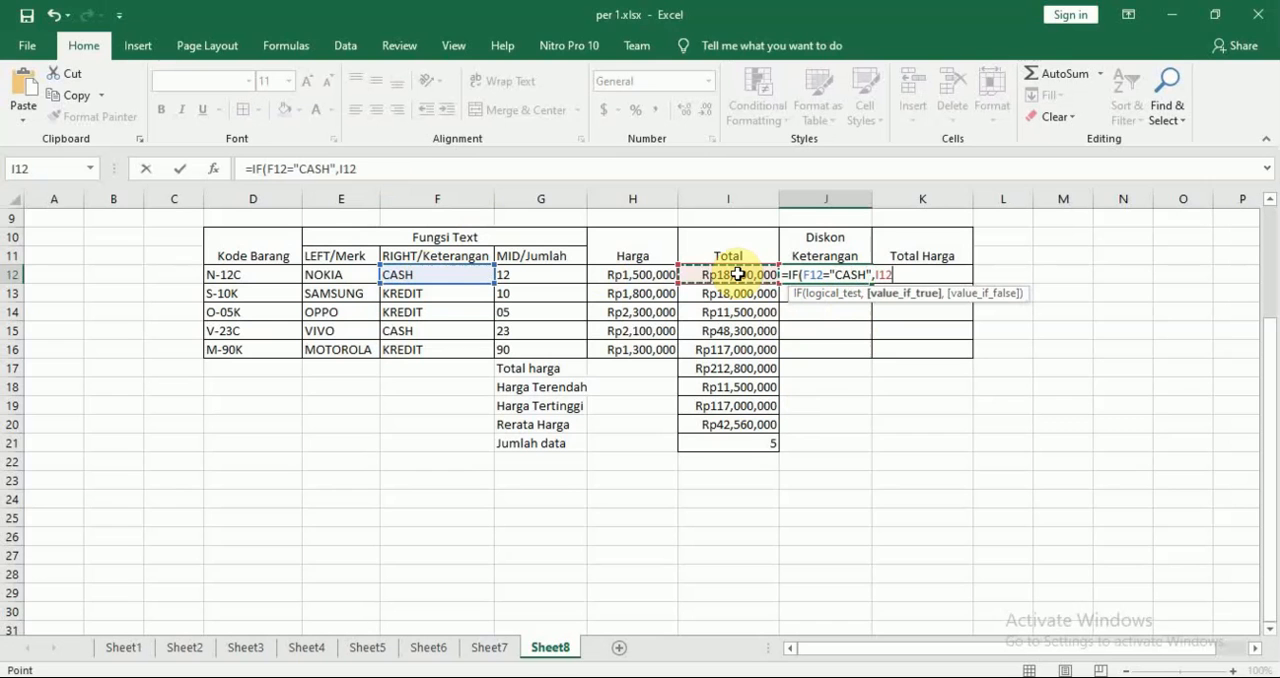
{"action": "type", "text": "*5%"}
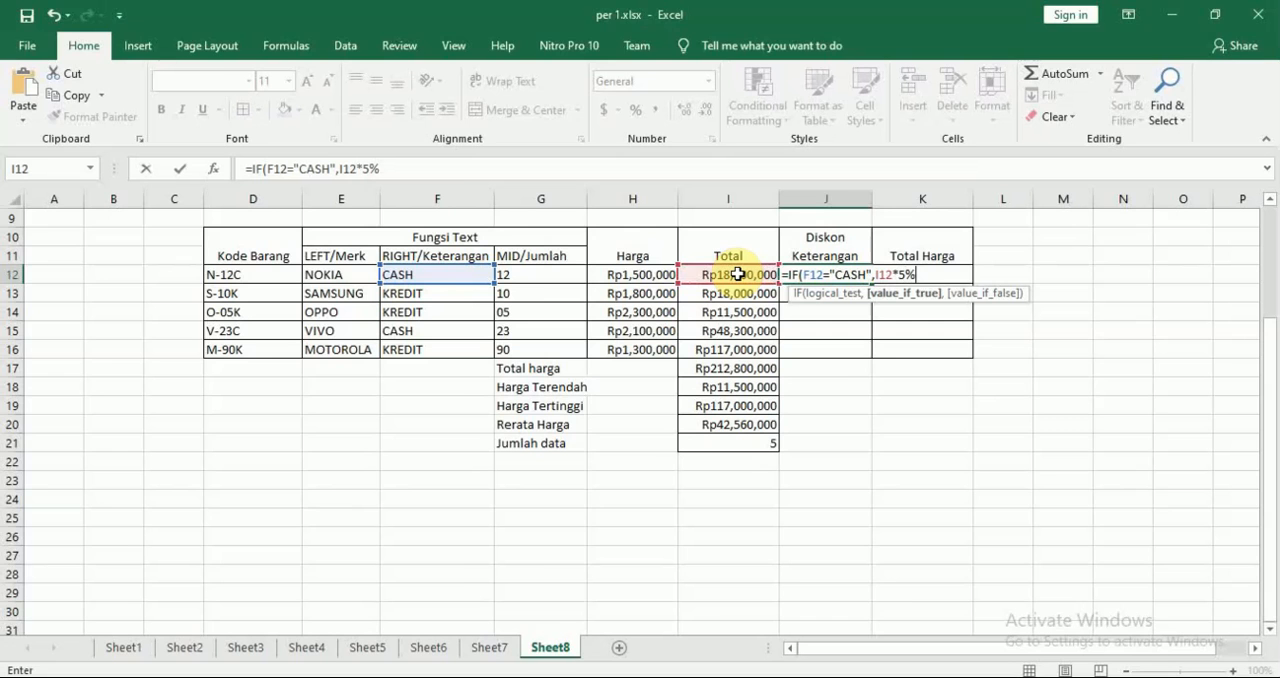
Review J12's IF arguments and delete I12*5%, keeping the F12="CASH" test and its comma
{"action": "key", "text": "alt+Tab"}
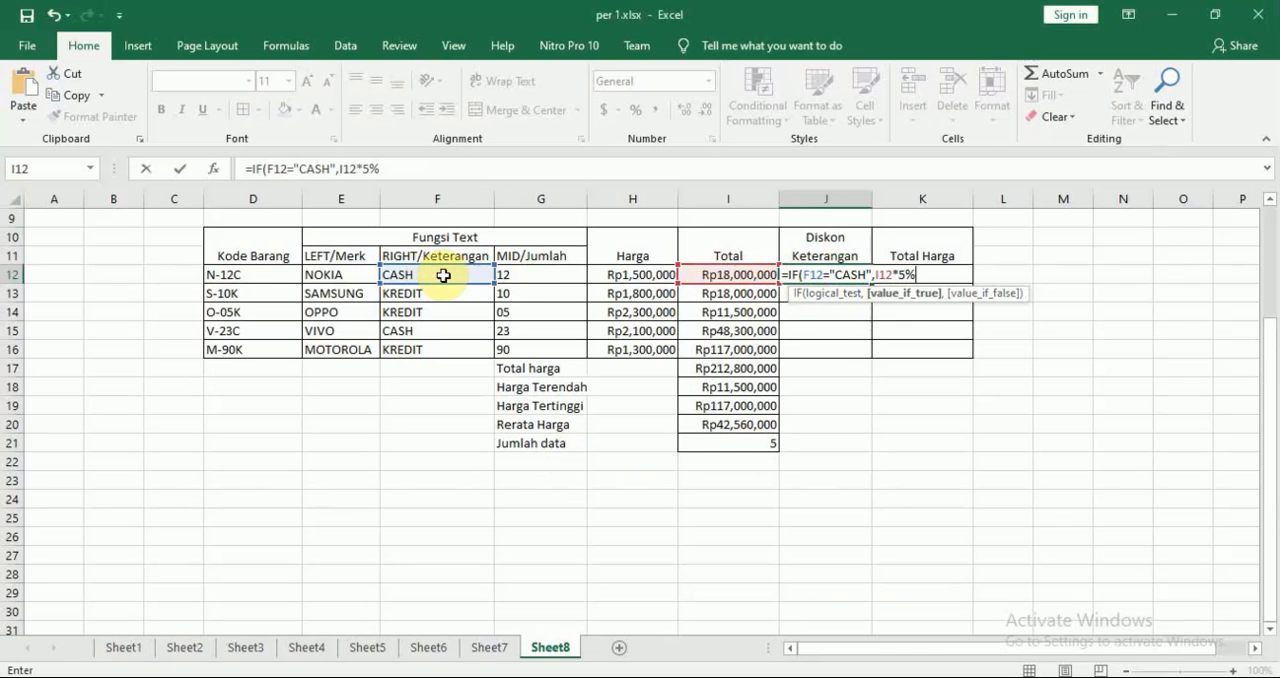
{"action": "left_click", "coordinate": [853, 274]}
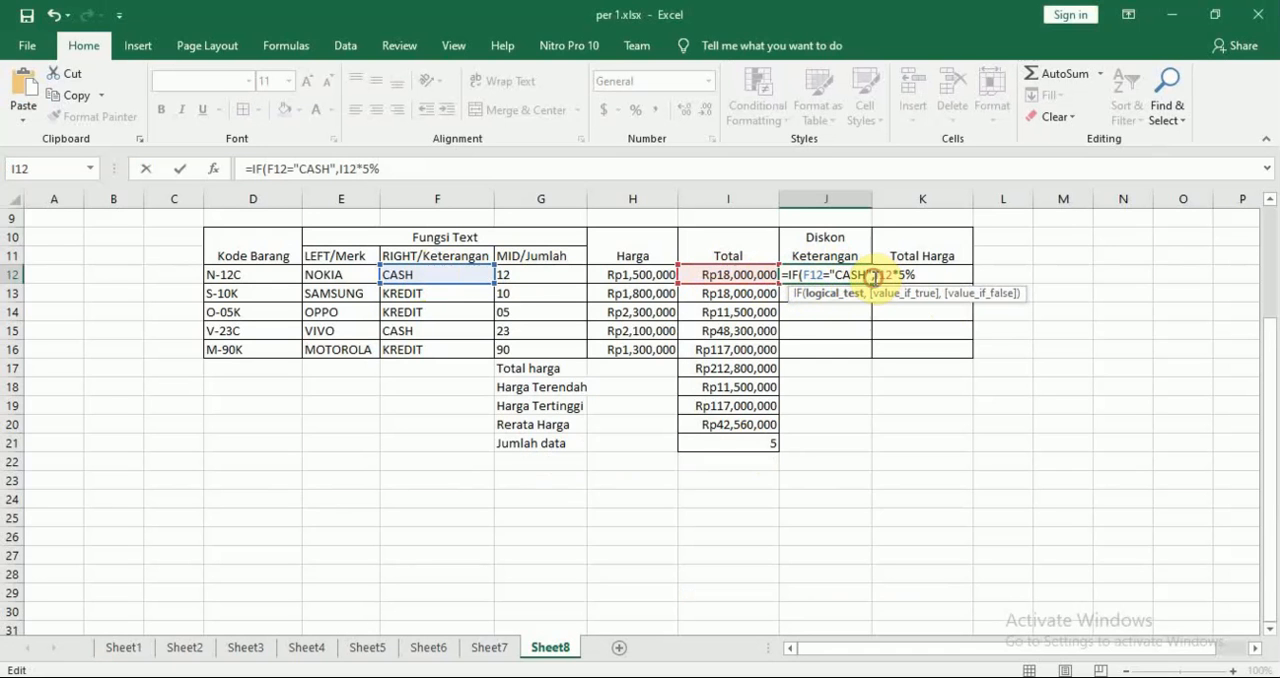
{"action": "left_click_drag", "start_coordinate": [873, 275], "coordinate": [915, 275]}
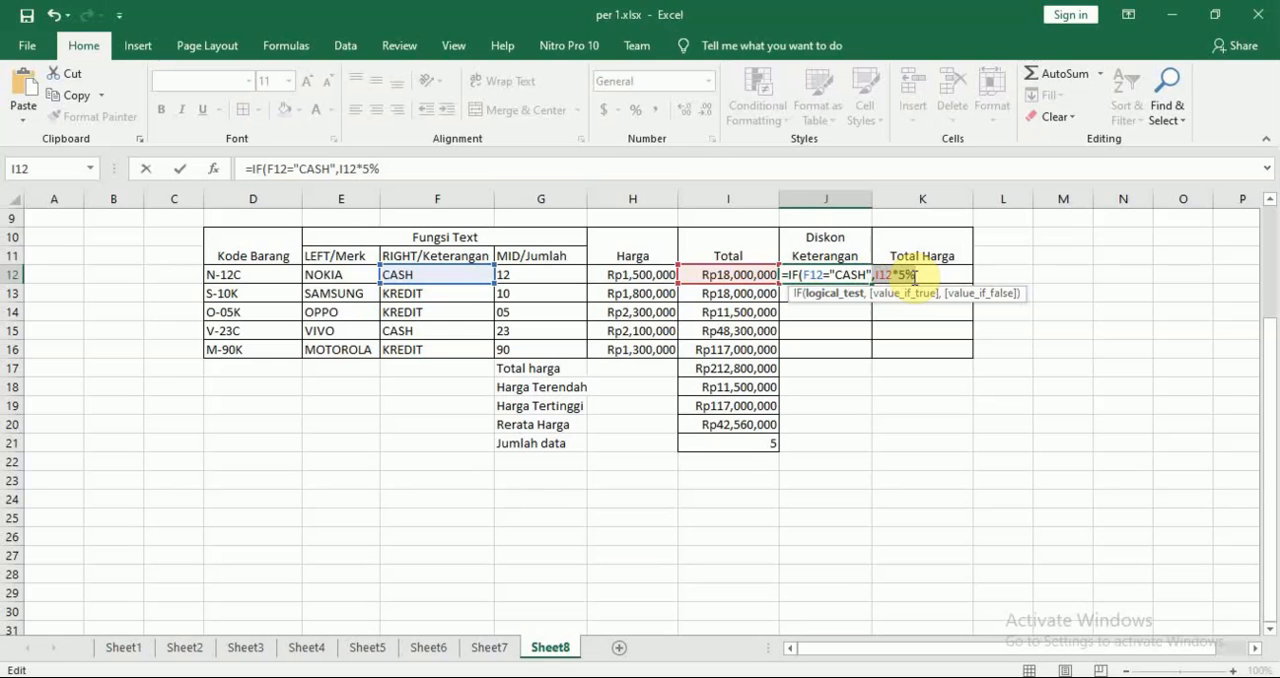
{"action": "left_click", "coordinate": [915, 276]}
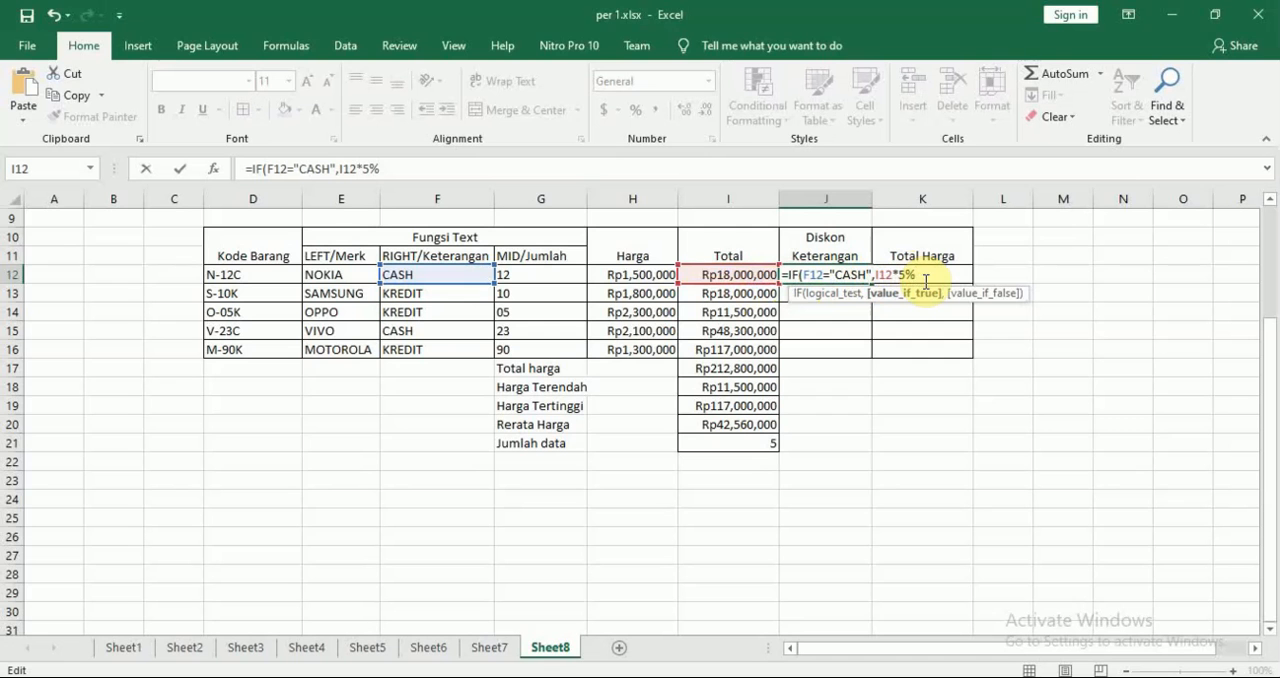
{"action": "key", "text": "BackSpace"}
{"action": "key", "text": "BackSpace"}
{"action": "key", "text": "BackSpace"}
{"action": "key", "text": "BackSpace"}
{"action": "key", "text": "BackSpace"}
{"action": "key", "text": "BackSpace"}
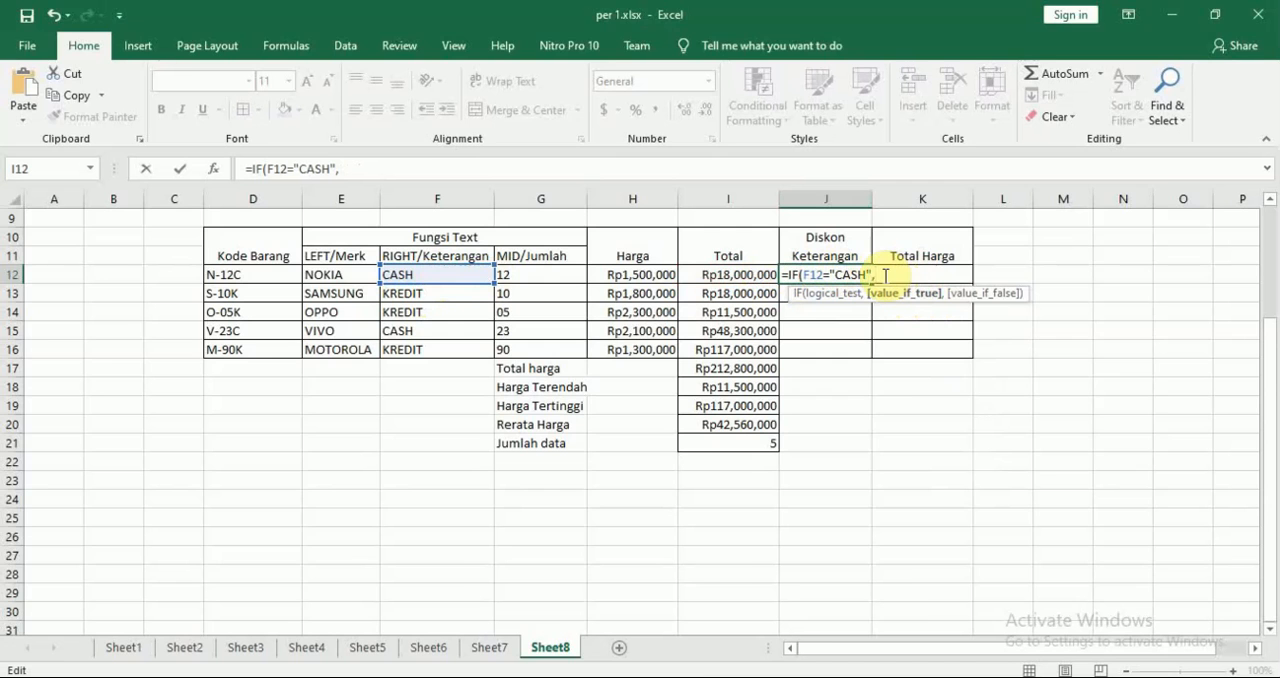
Check the CASH discount rule in the Nitro Pro PDF, then enter I12*5% as the value if true in J12's IF formula in Excel
{"action": "key", "text": "alt+Tab"}
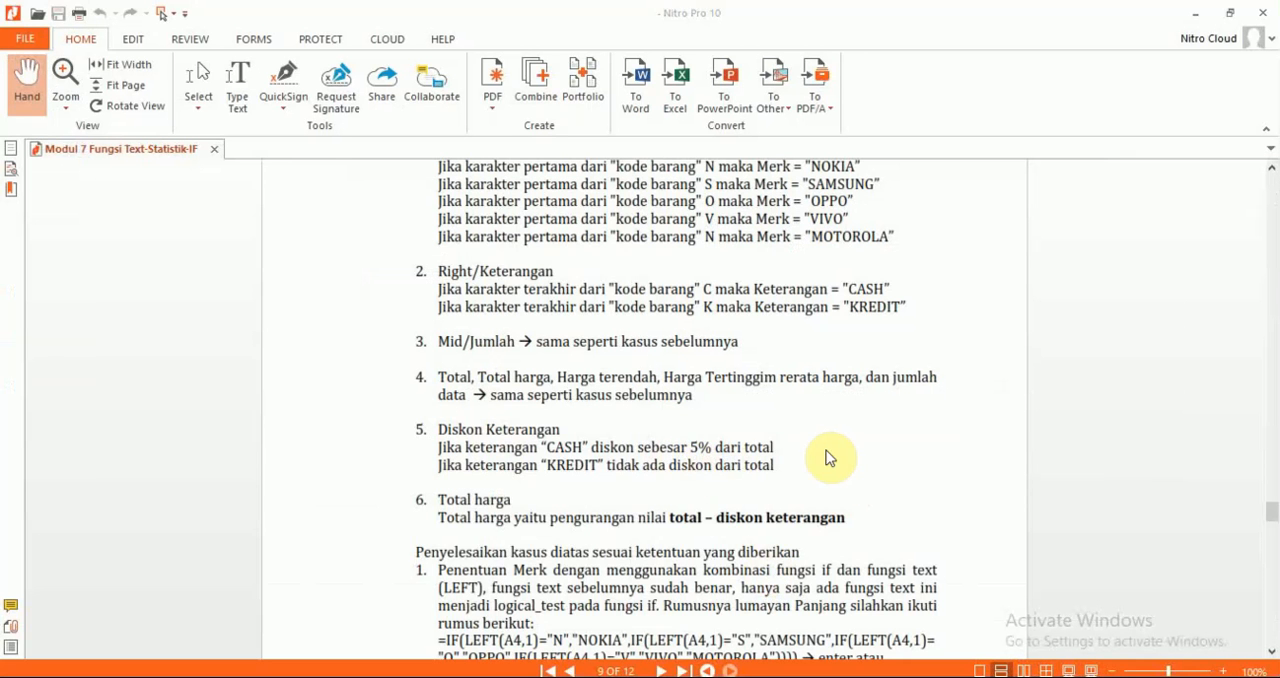
{"action": "key", "text": "alt+Tab"}
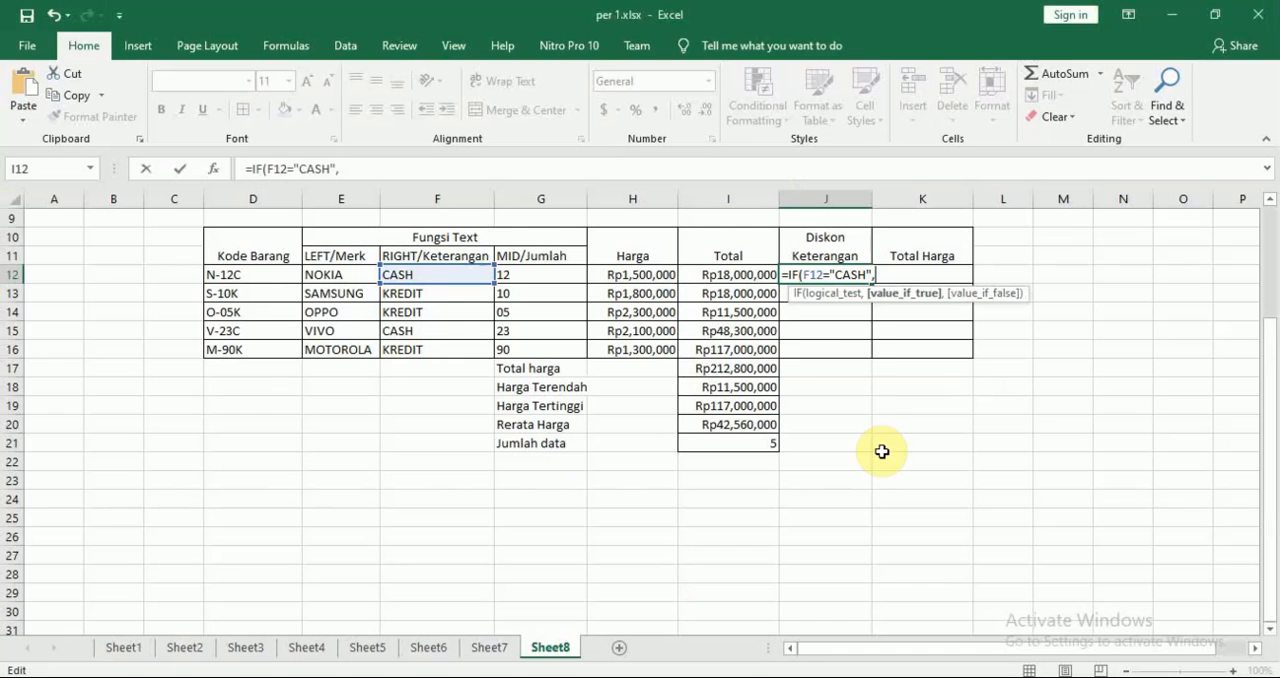
{"action": "left_click", "coordinate": [737, 280]}
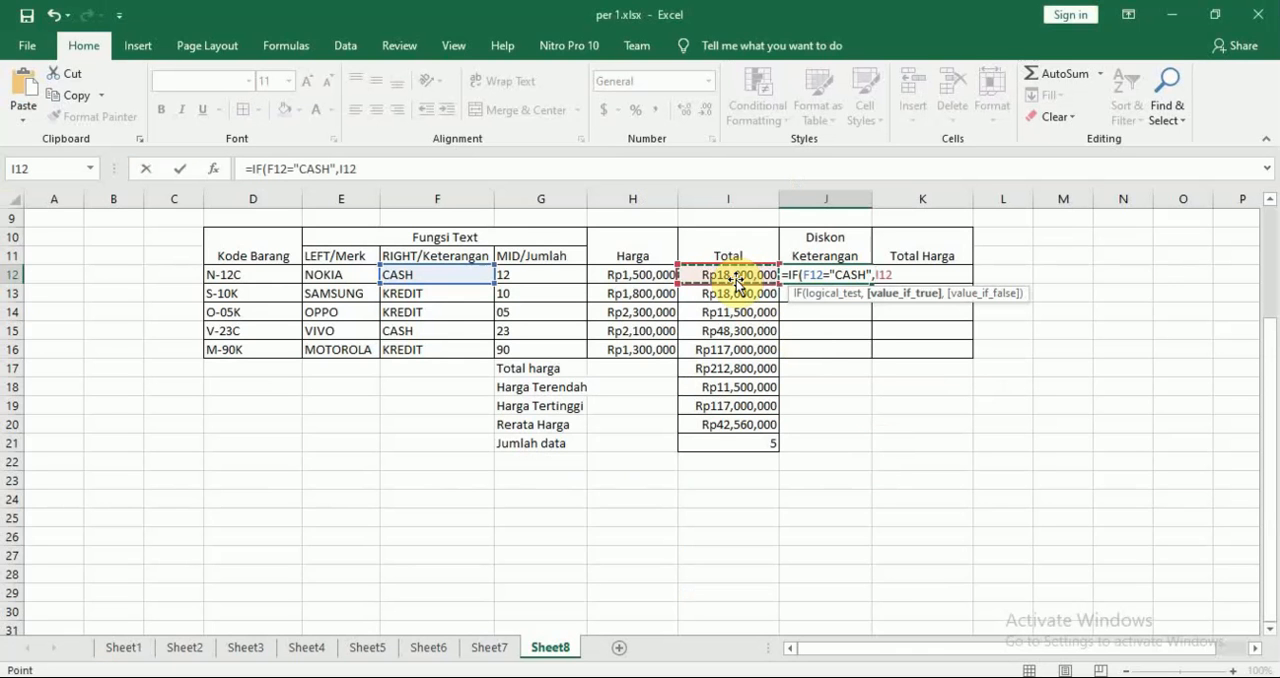
{"action": "type", "text": "*5%"}
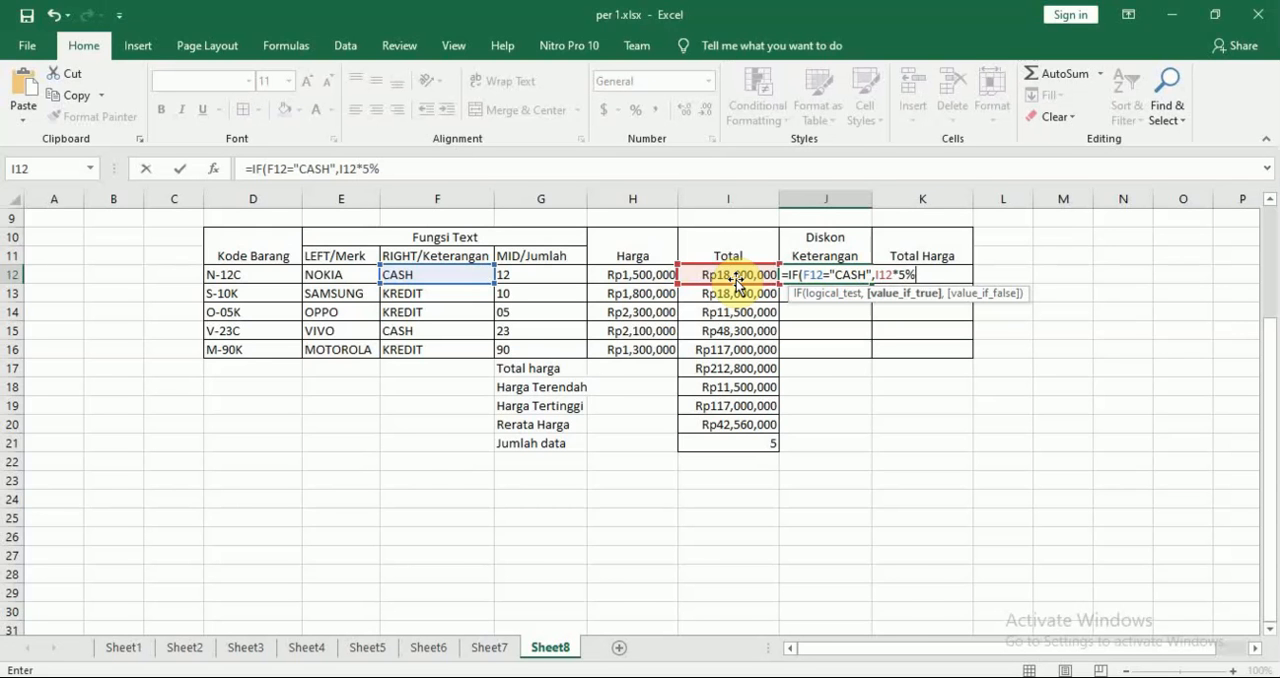
Check the KREDIT rule in the Nitro Pro PDF, finish J12's IF in Excel with I12*0% as value if false, and fill it down to J16
{"action": "key", "text": "alt+Tab"}
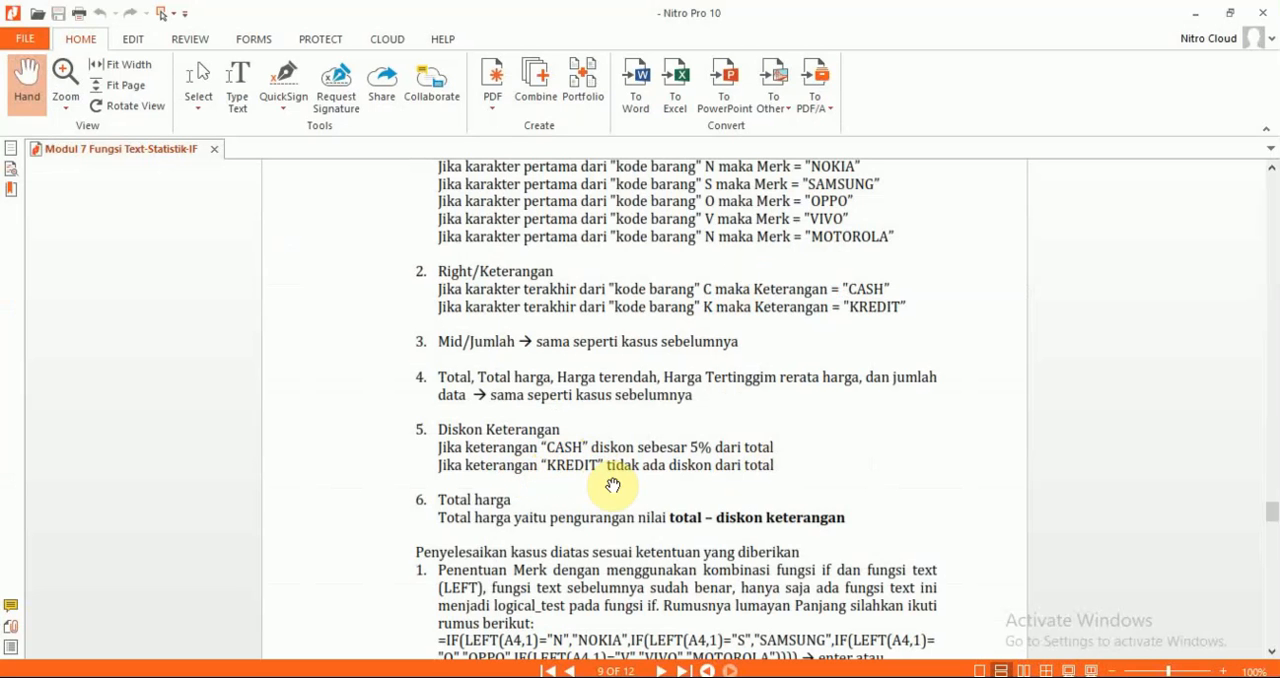
{"action": "key", "text": "alt+Tab"}
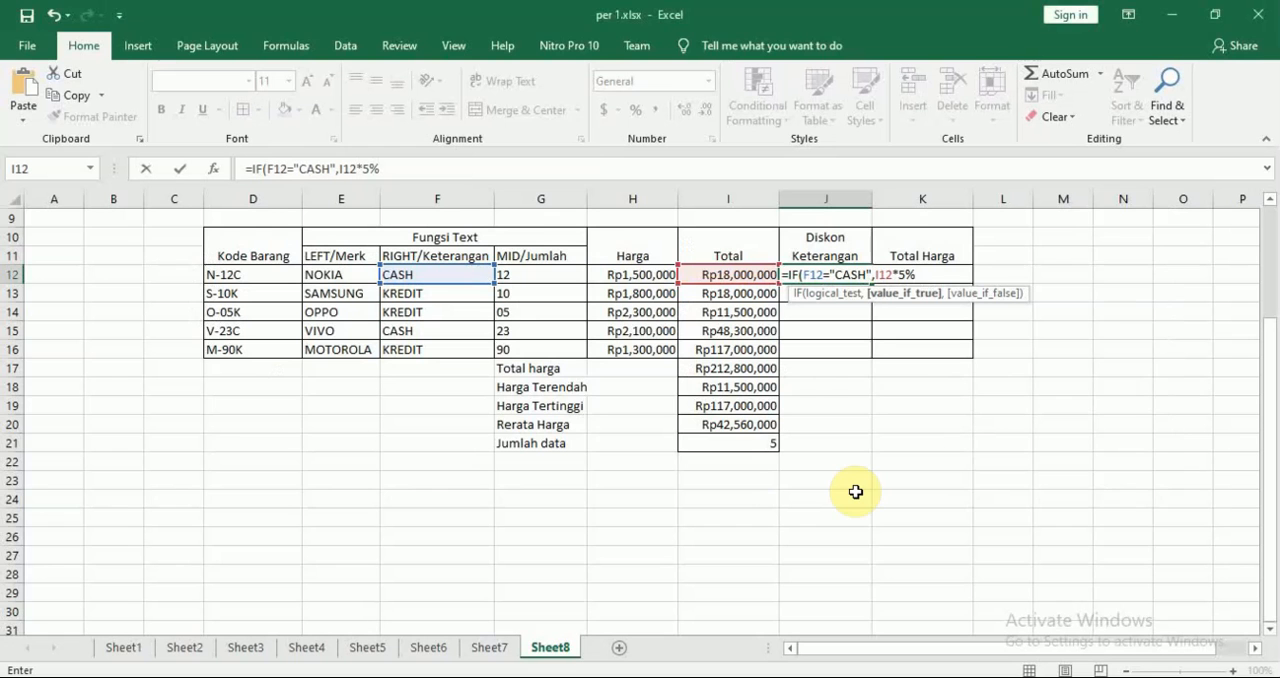
{"action": "type", "text": ",0"}
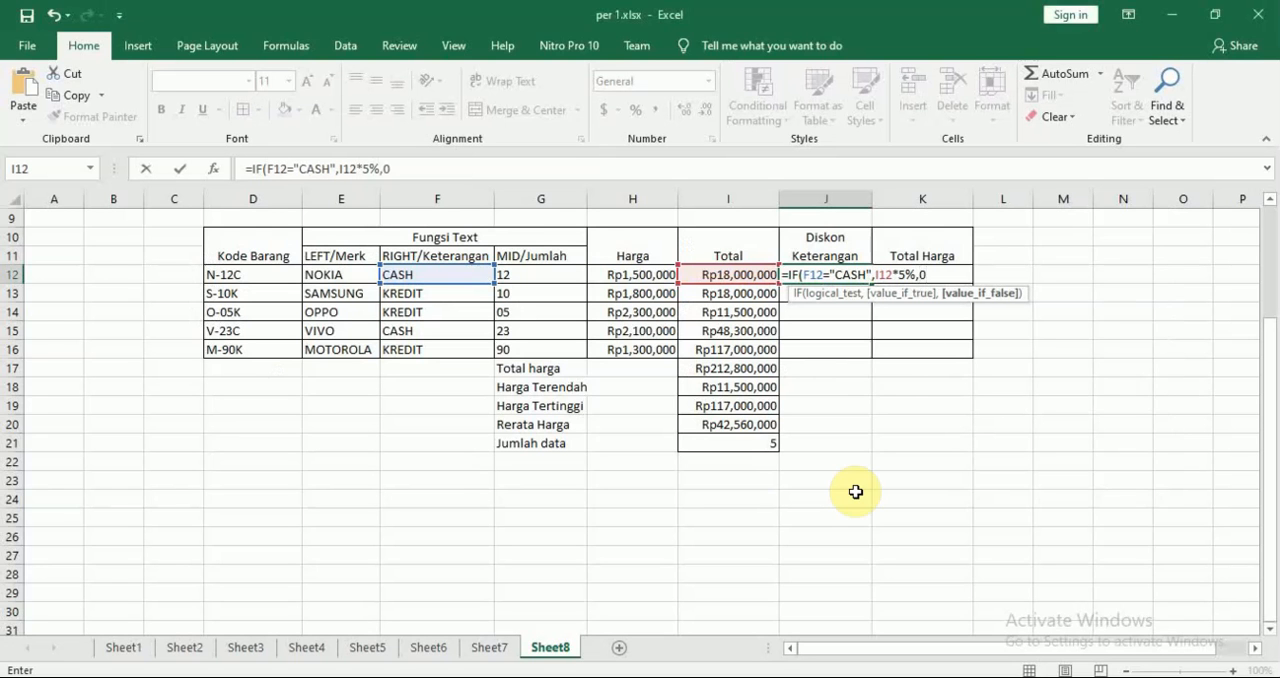
{"action": "key", "text": "BackSpace"}
{"action": "left_click", "coordinate": [718, 273]}
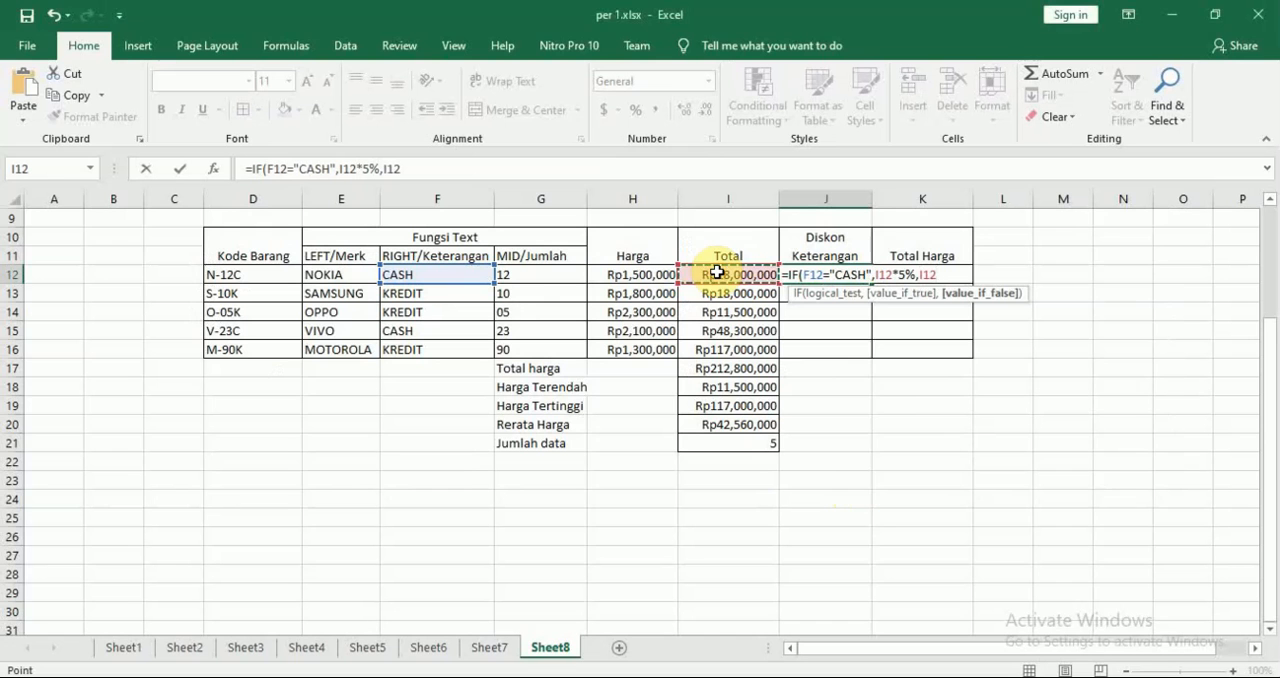
{"action": "type", "text": "*"}
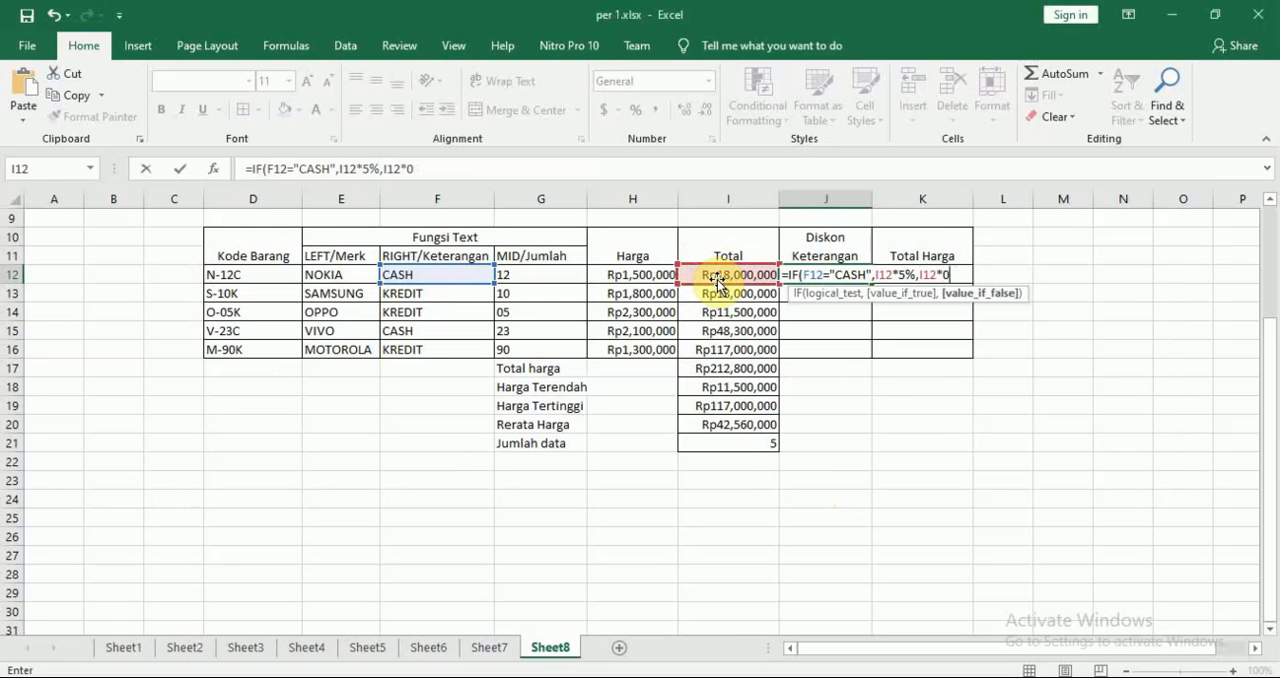
{"action": "type", "text": "0%"}
{"action": "key", "text": "Return"}
{"action": "key", "text": "Up"}
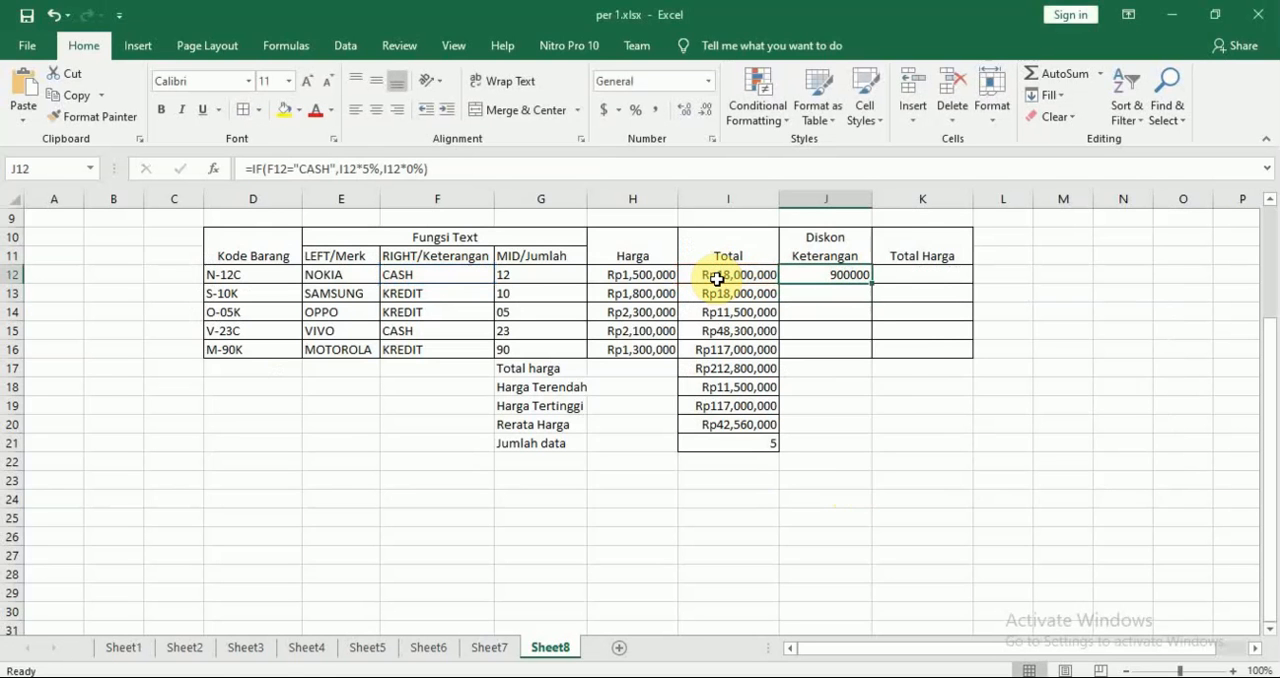
{"action": "left_click_drag", "start_coordinate": [871, 283], "coordinate": [866, 355]}
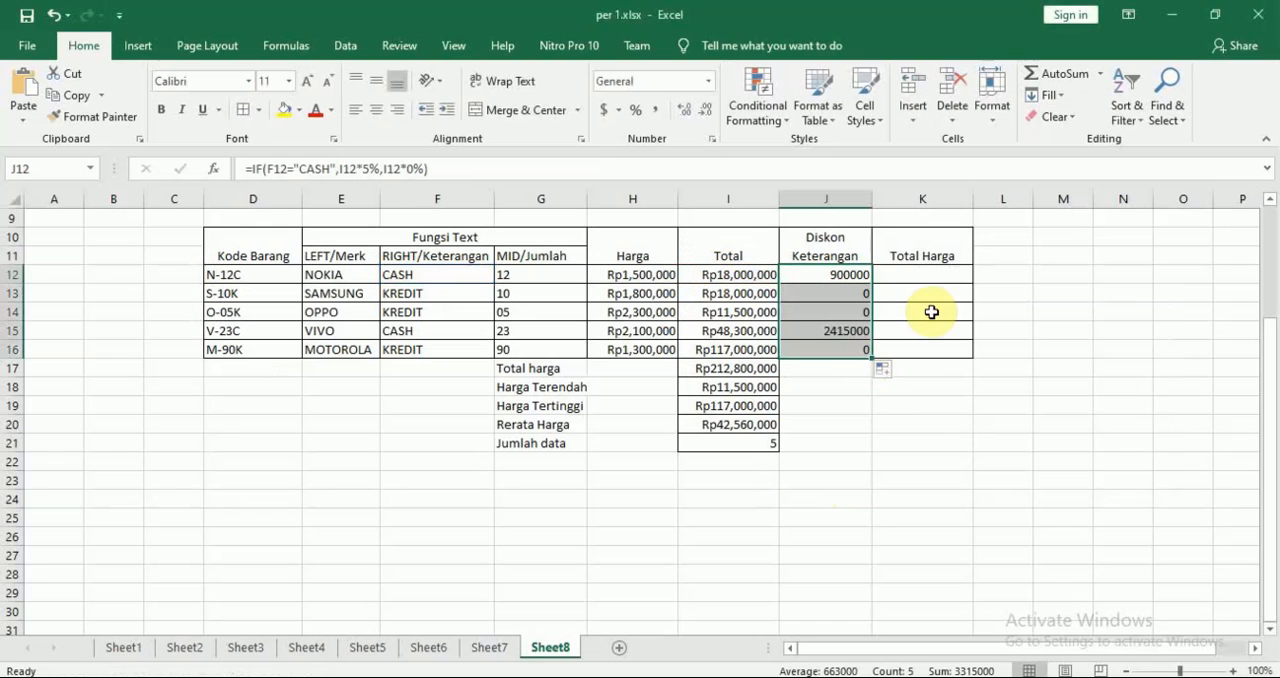
Compare the Diskon Keterangan results and formulas in J12:J16 with the CASH and KREDIT entries in column F
{"action": "left_click", "coordinate": [824, 274]}
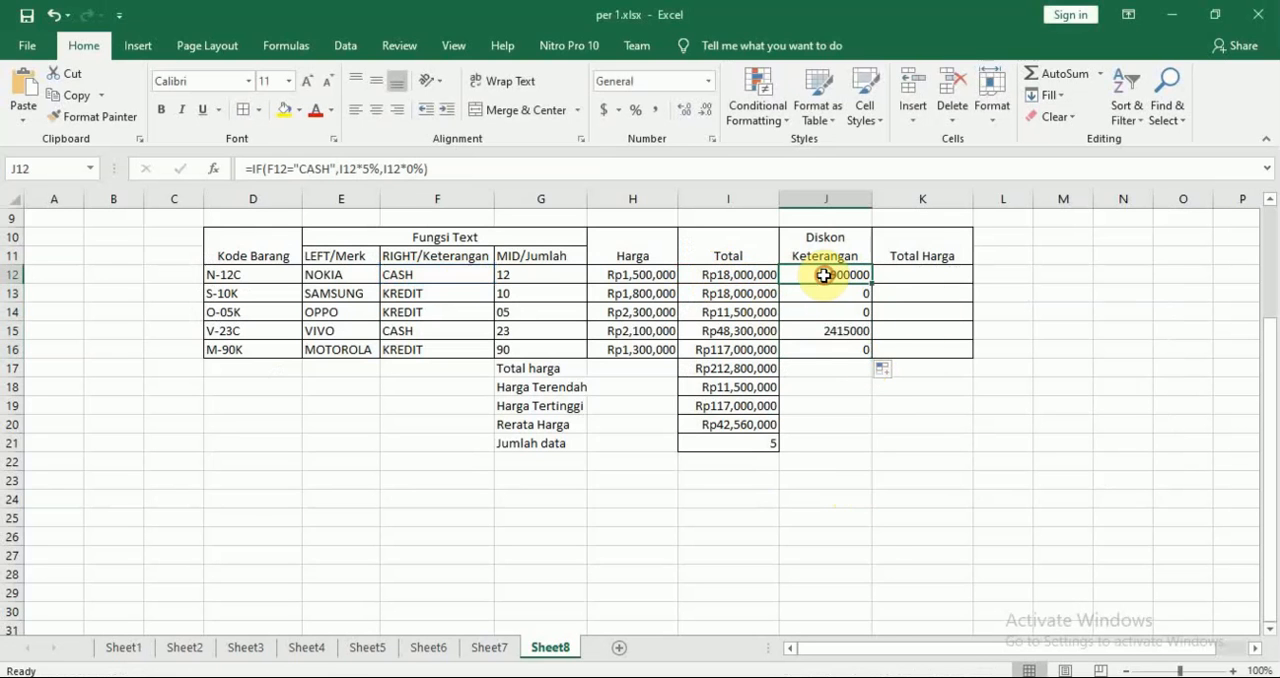
{"action": "left_click", "coordinate": [452, 276]}
{"action": "left_click", "coordinate": [850, 276]}
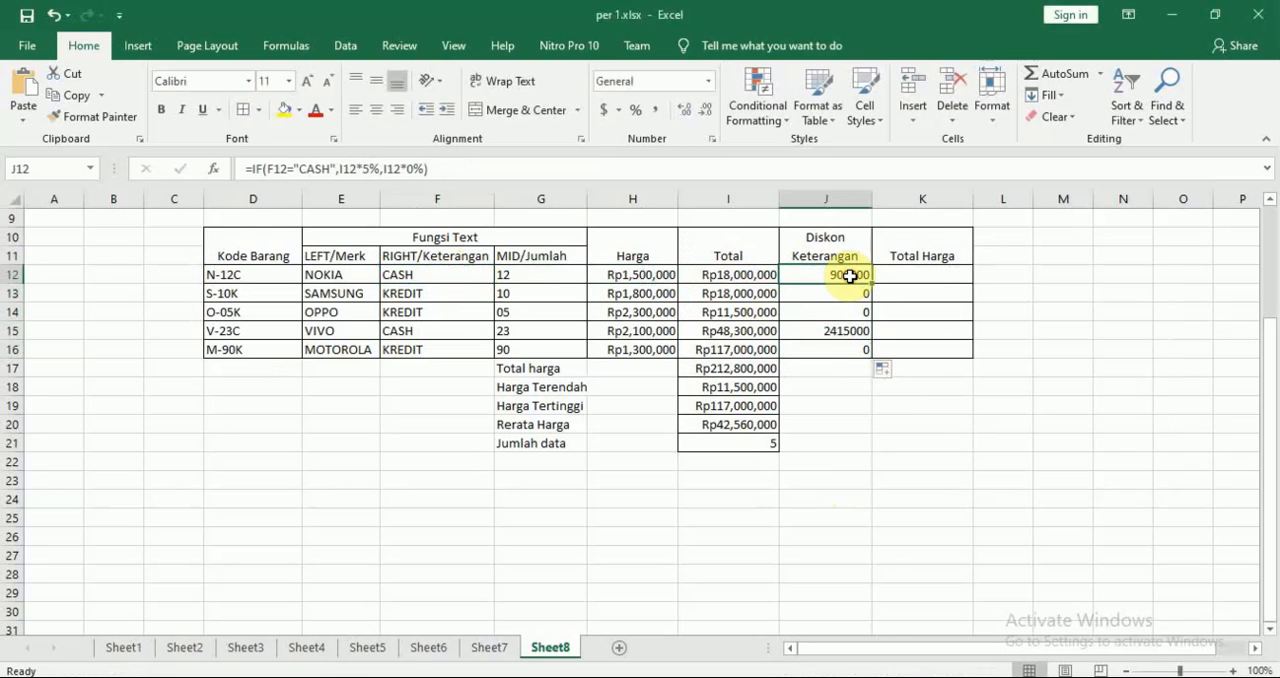
{"action": "left_click", "coordinate": [436, 294]}
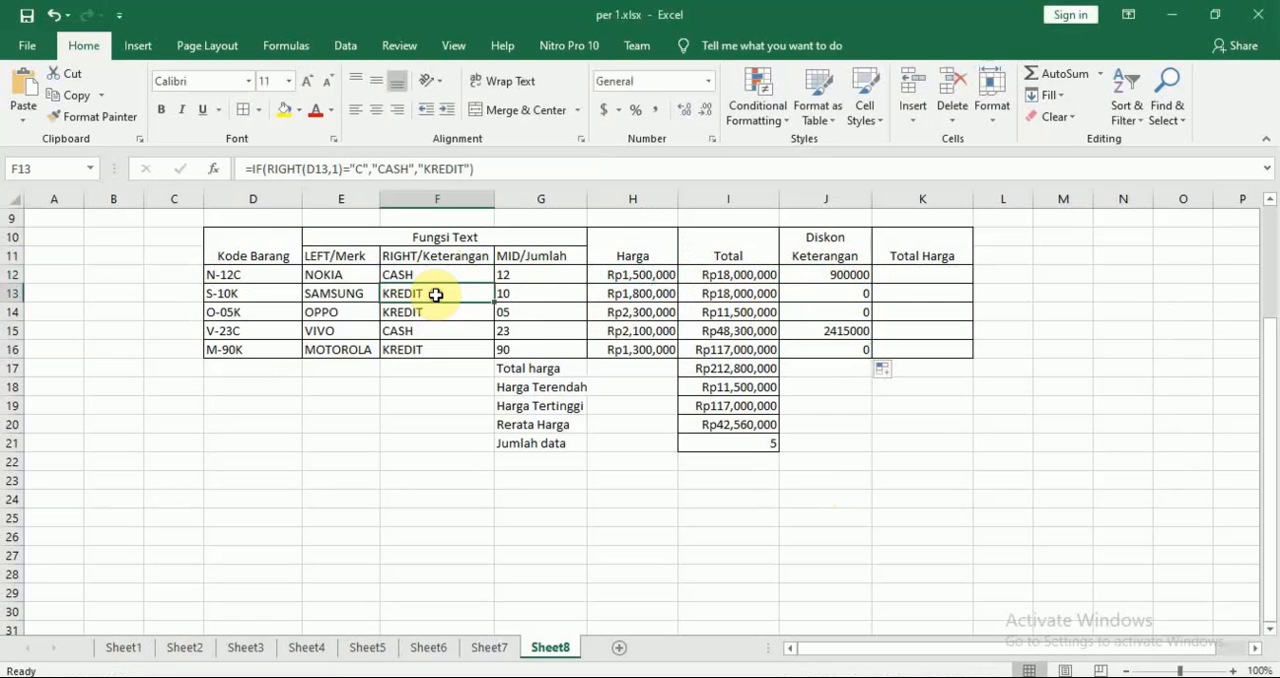
{"action": "left_click", "coordinate": [844, 295]}
{"action": "left_click", "coordinate": [845, 313]}
{"action": "left_click", "coordinate": [845, 331]}
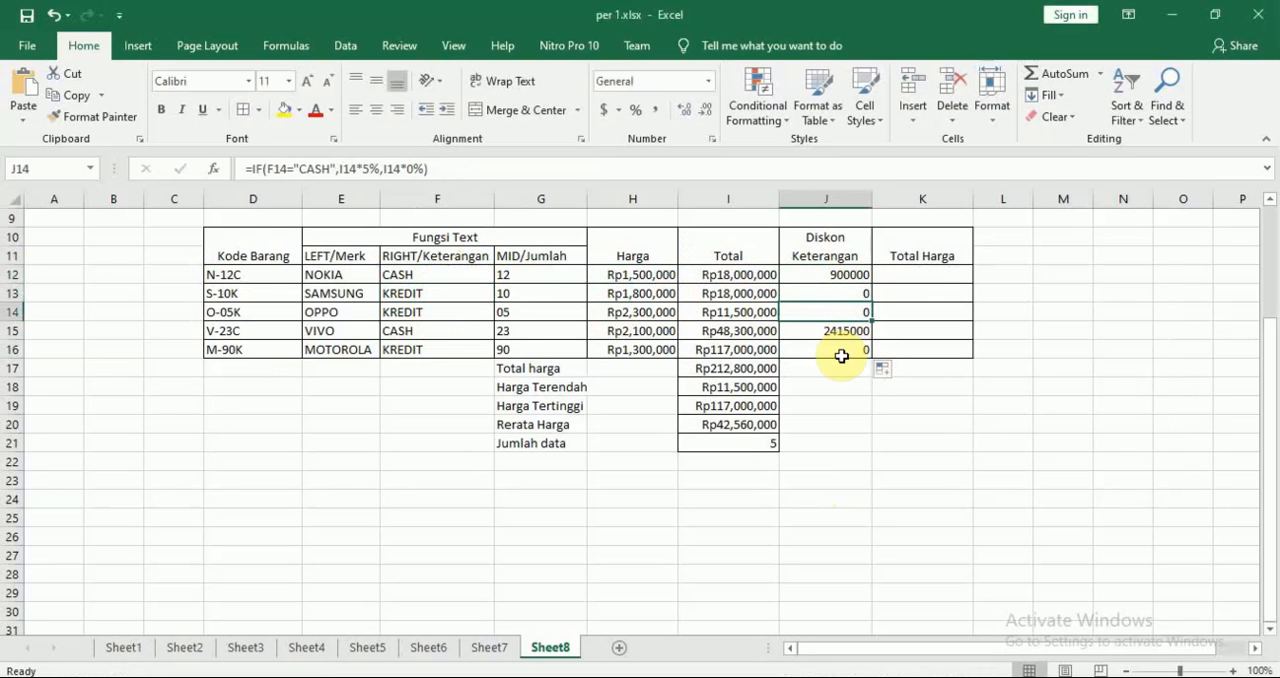
{"action": "left_click", "coordinate": [842, 350]}
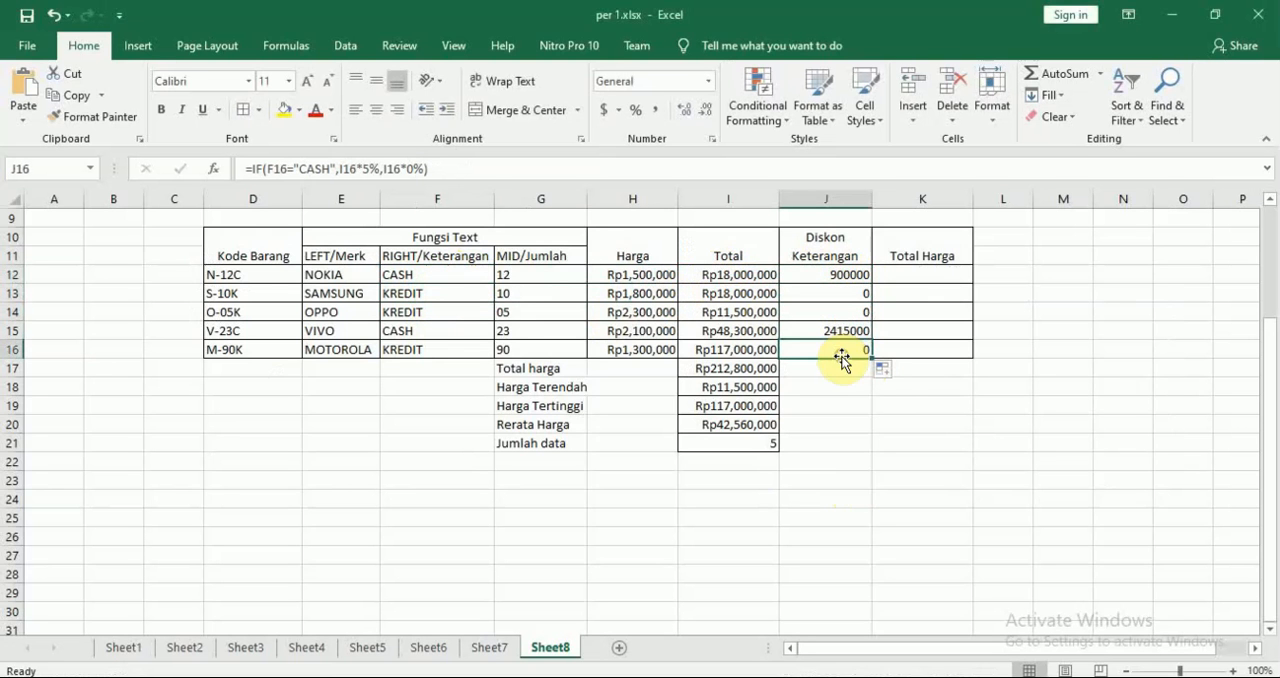
Check the Total harga rule in the Nitro Pro PDF and enter =I12-J12 in K12 in Excel
{"action": "left_click", "coordinate": [925, 277]}
{"action": "key", "text": "alt+Tab"}
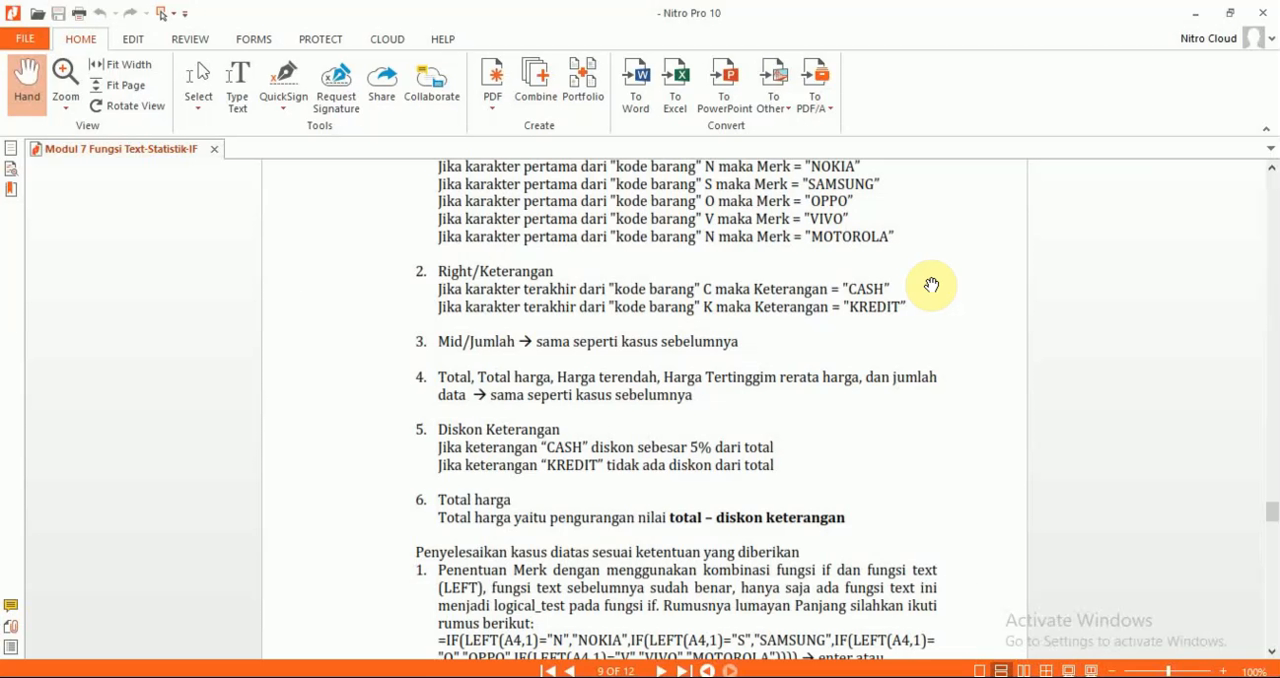
{"action": "scroll", "coordinate": [931, 285], "scroll_direction": "down", "scroll_amount": 2}
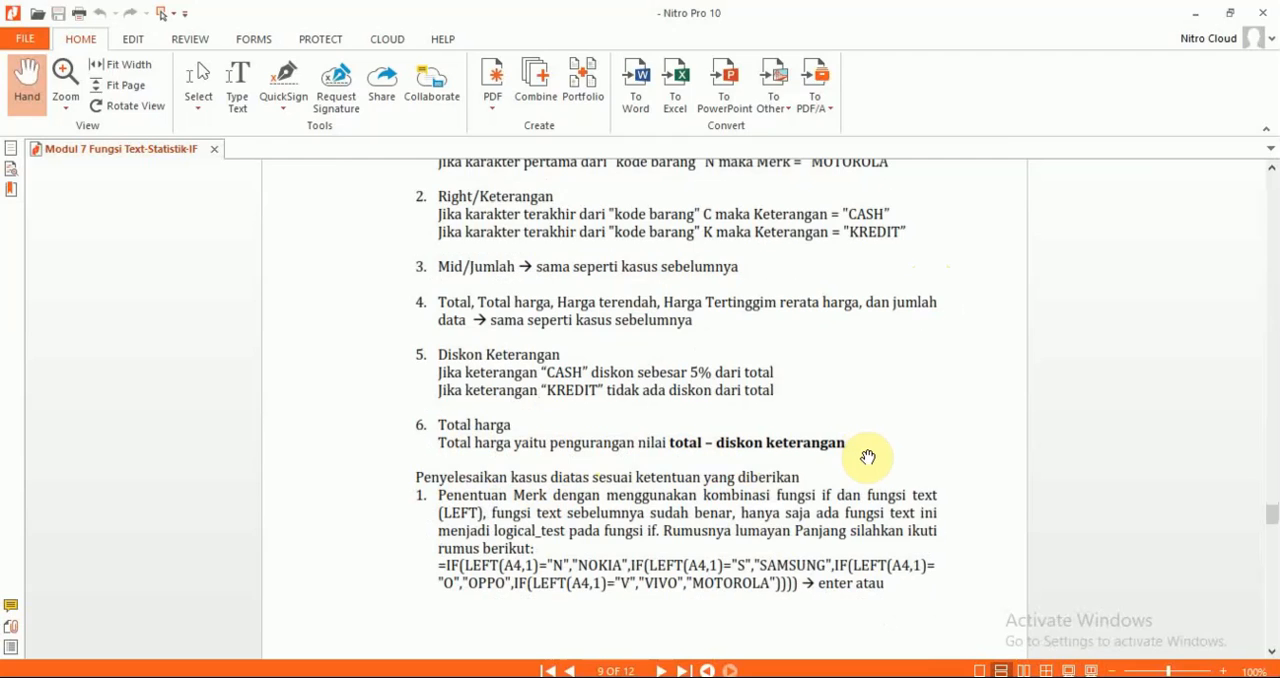
{"action": "key", "text": "alt+Tab"}
{"action": "type", "text": "="}
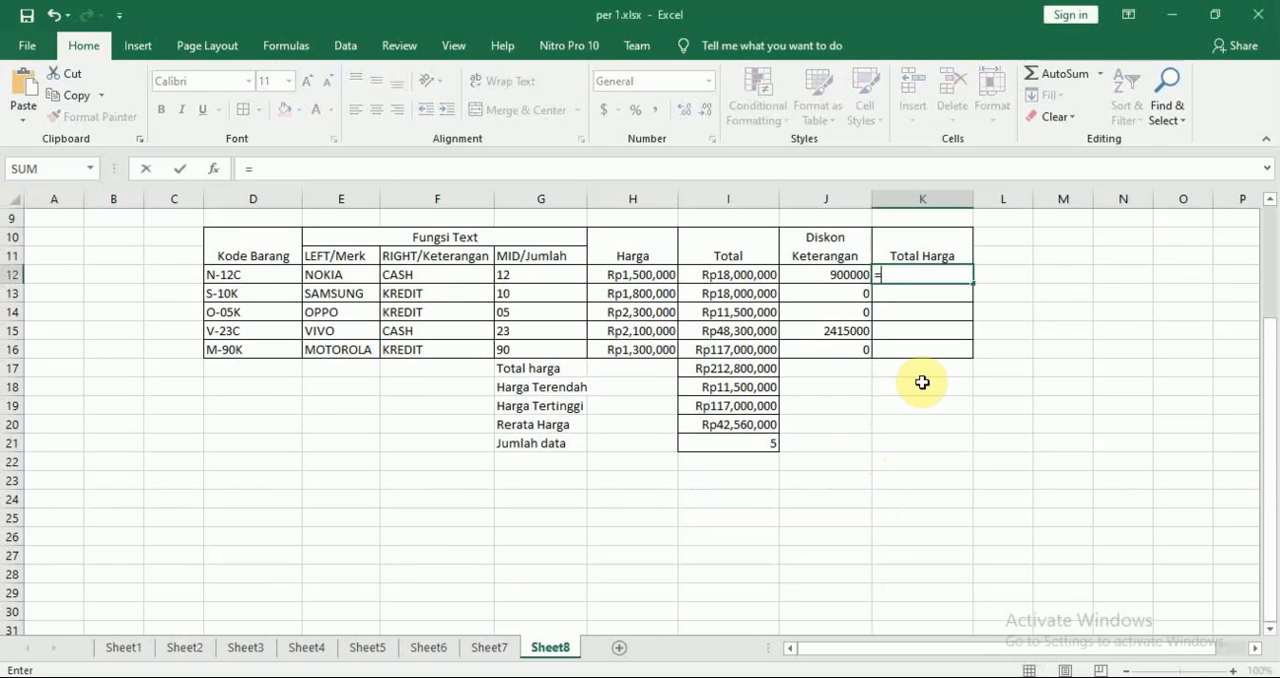
{"action": "left_click", "coordinate": [740, 277]}
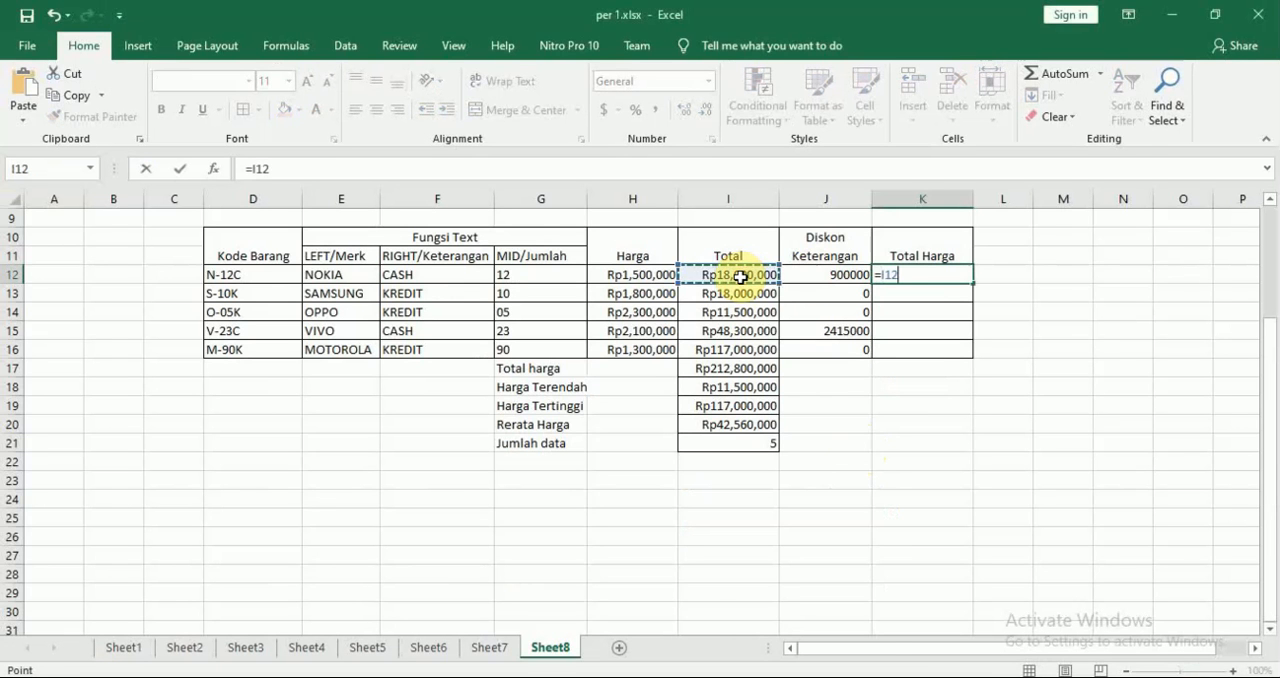
{"action": "type", "text": "-"}
{"action": "left_click", "coordinate": [807, 274]}
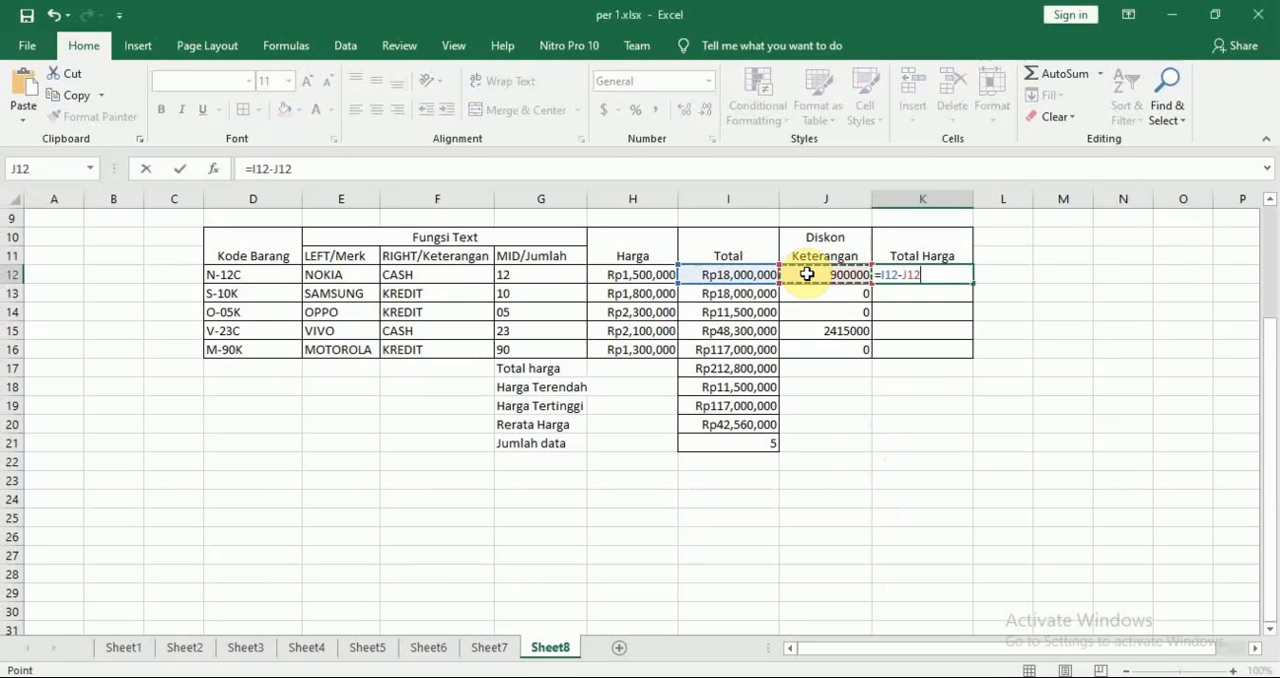
{"action": "key", "text": "Return"}
Fill K12's Total Harga formula down to K16
{"action": "left_click", "coordinate": [940, 274]}
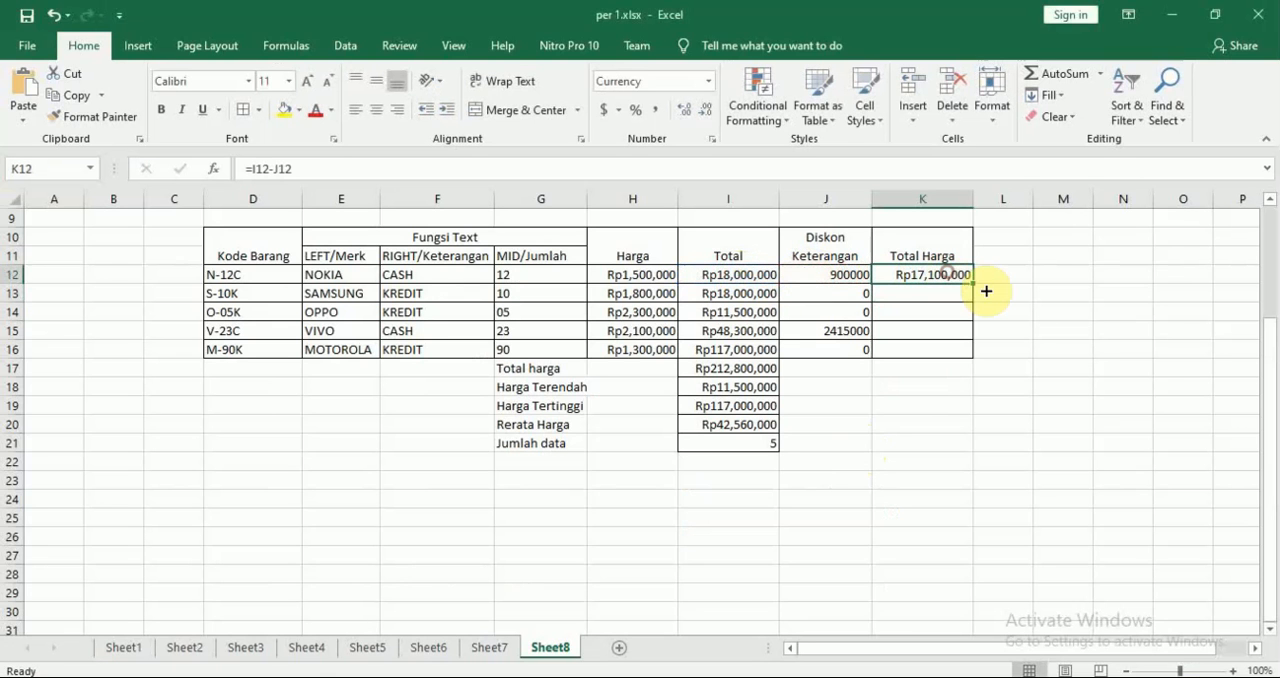
{"action": "left_click_drag", "start_coordinate": [972, 284], "coordinate": [968, 352]}
{"action": "left_click", "coordinate": [1053, 346]}
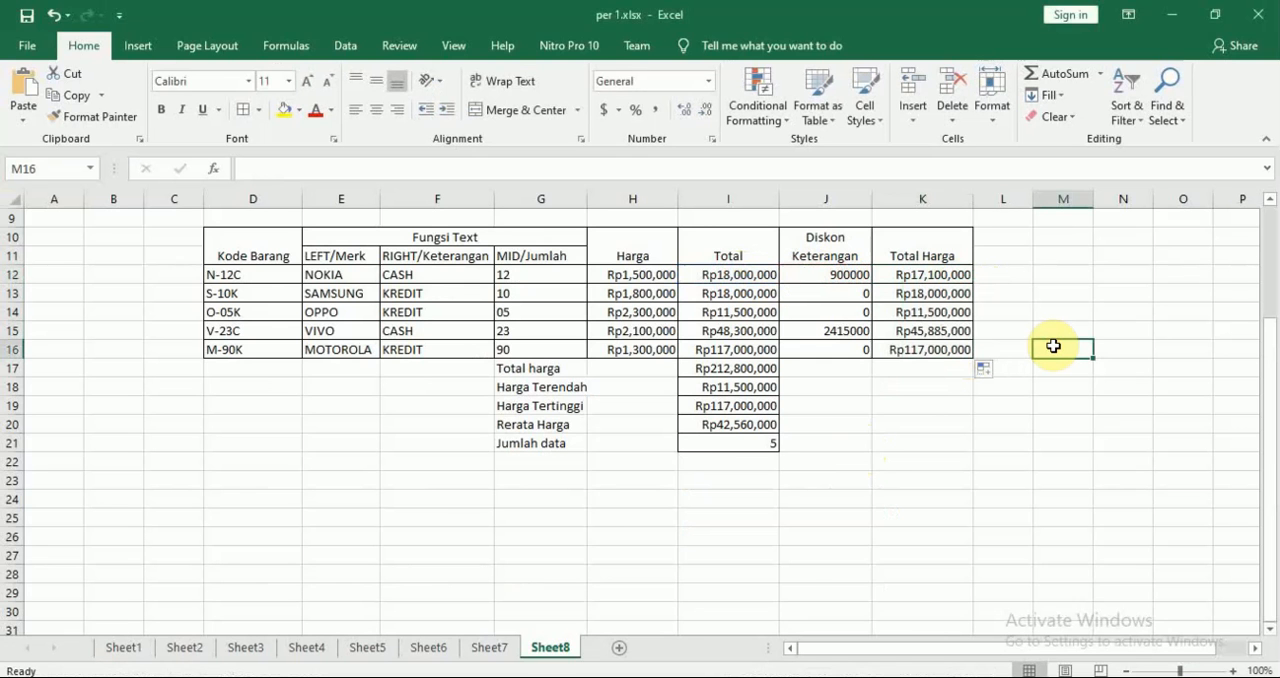
Switch to the Nitro Pro PDF and review the Total harga solution on page 11 and the start of the Tugas section
{"action": "key", "text": "alt+Tab"}
{"action": "scroll", "coordinate": [1058, 352], "scroll_direction": "down", "scroll_amount": 10}
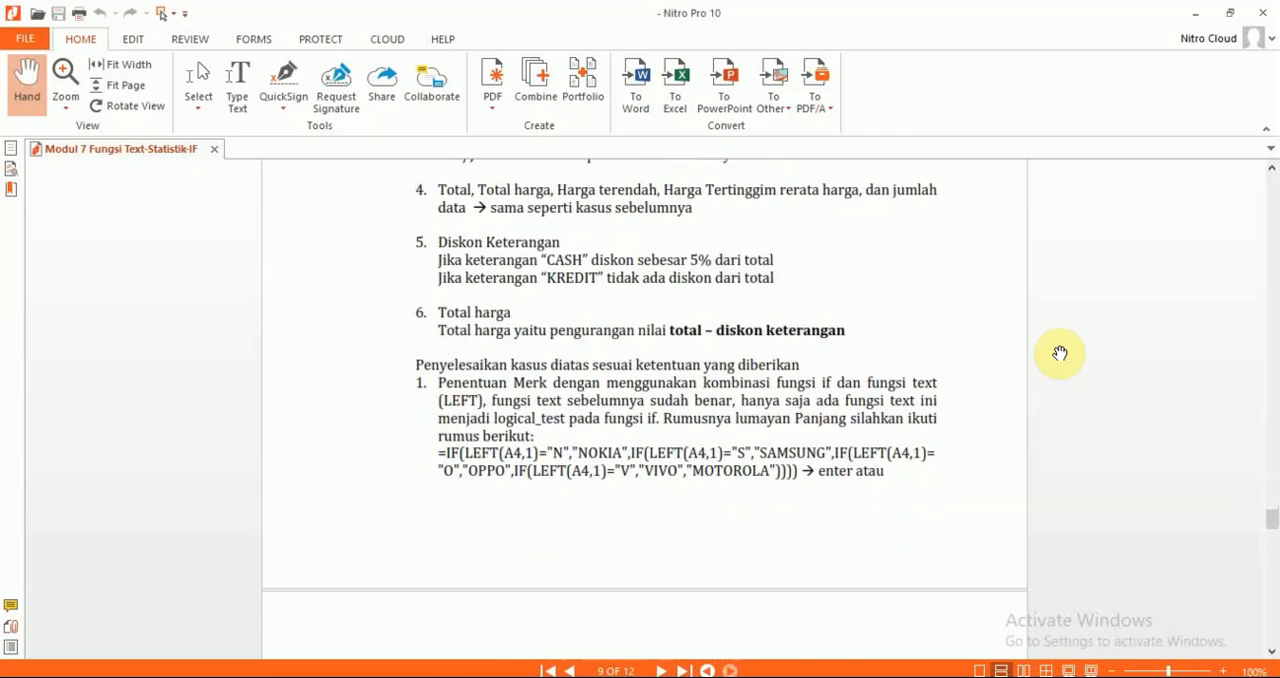
{"action": "scroll", "coordinate": [1059, 352], "scroll_direction": "down", "scroll_amount": 12}
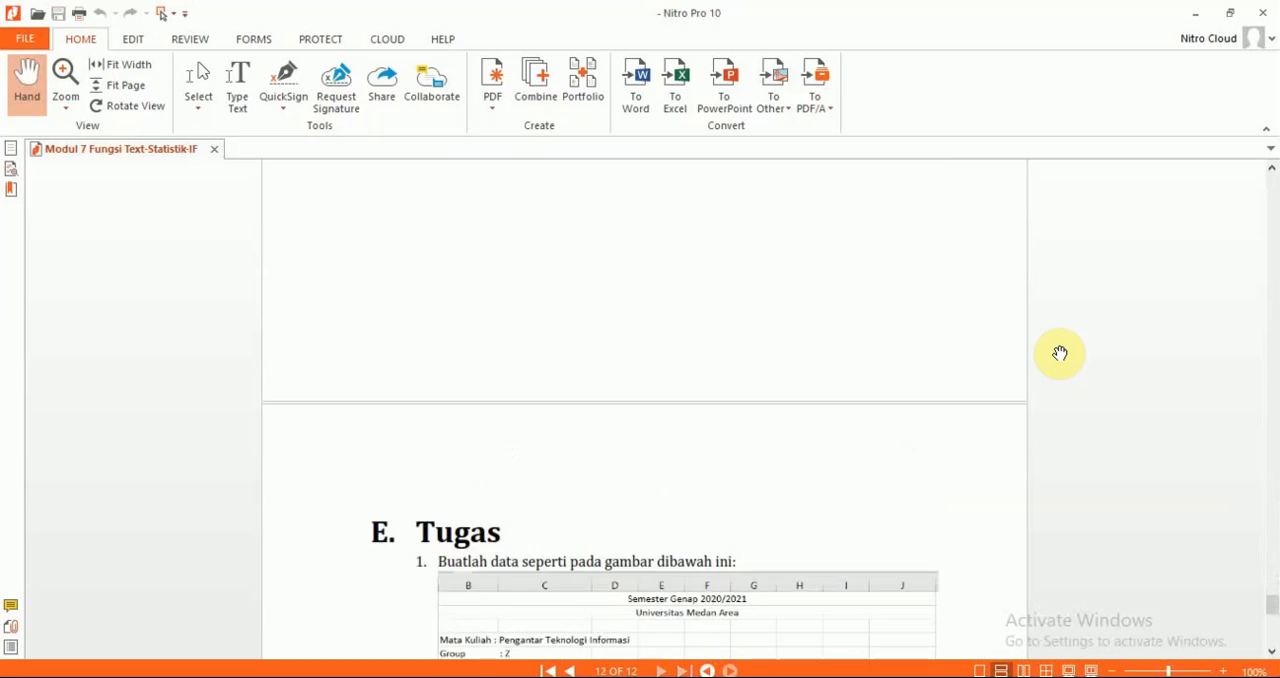
{"action": "scroll", "coordinate": [1060, 353], "scroll_direction": "up", "scroll_amount": 5}
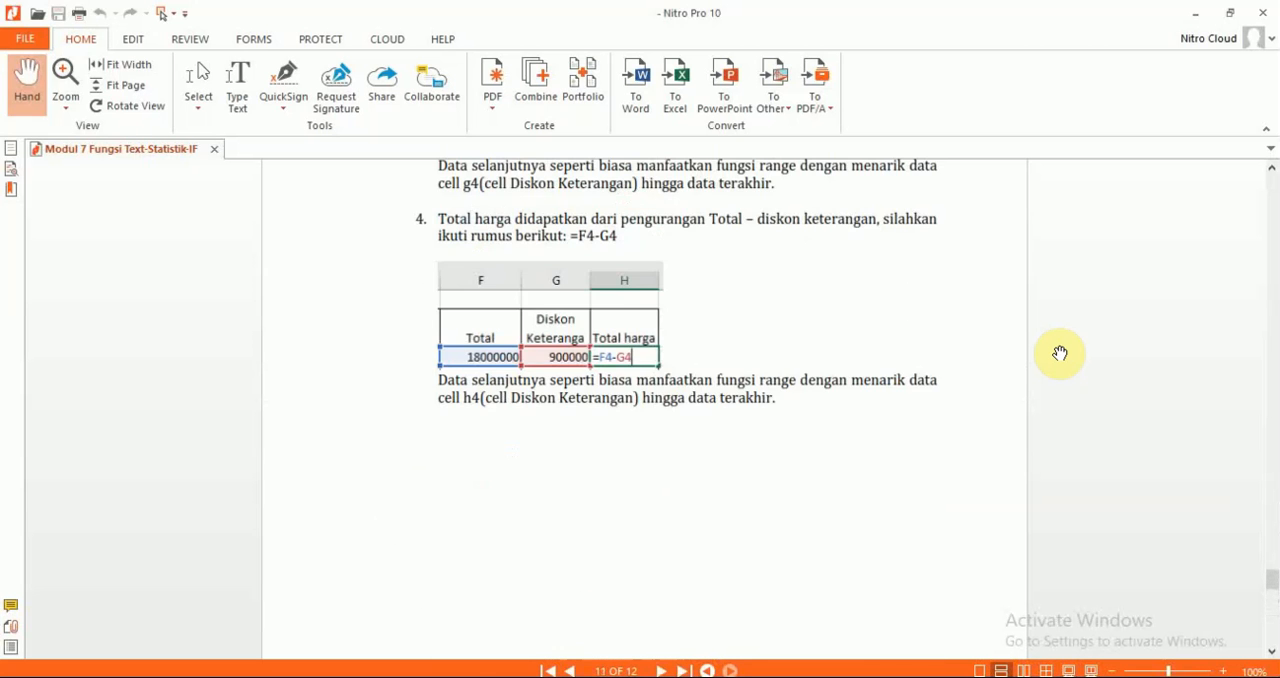
{"action": "scroll", "coordinate": [1060, 353], "scroll_direction": "down", "scroll_amount": 5}
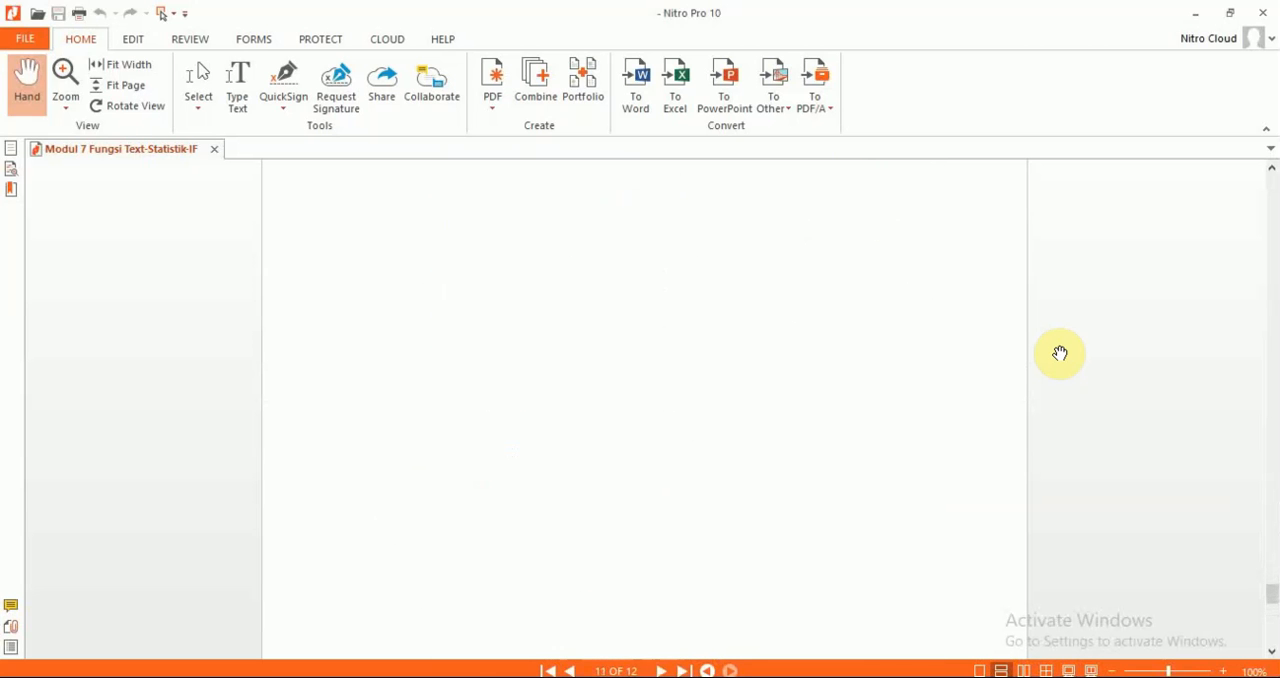
{"action": "scroll", "coordinate": [1060, 353], "scroll_direction": "up", "scroll_amount": 5}
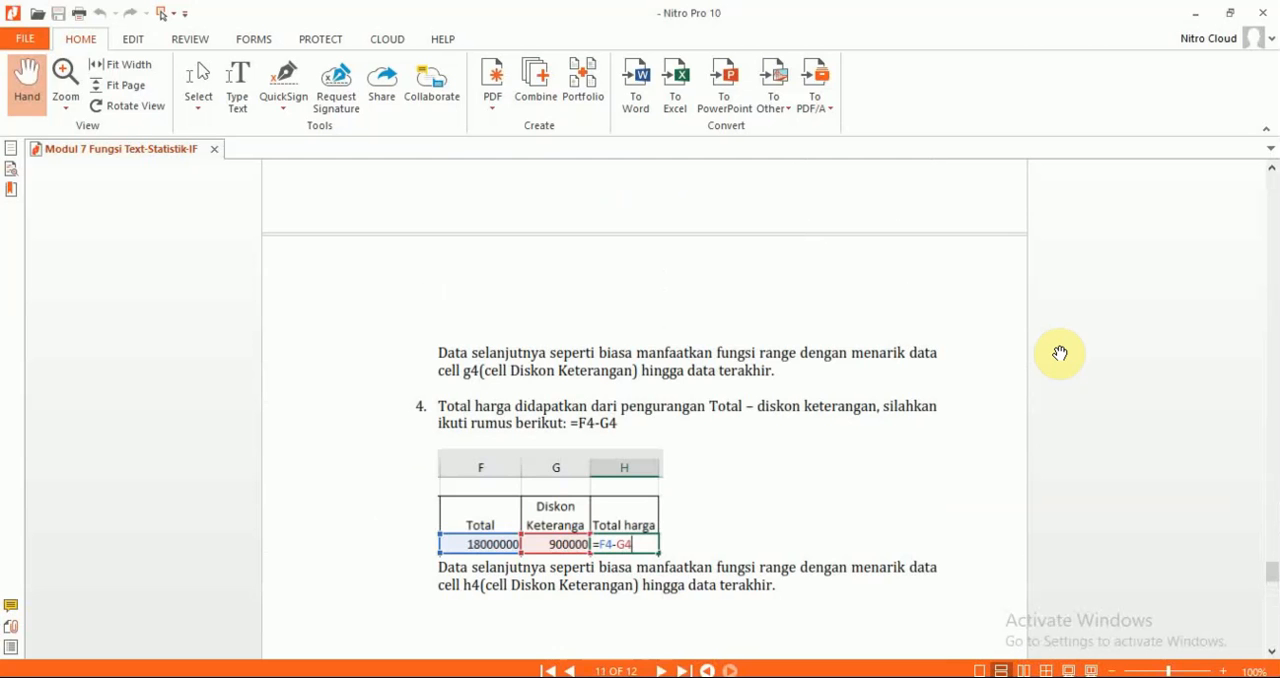
{"action": "scroll", "coordinate": [1060, 353], "scroll_direction": "down", "scroll_amount": 10}
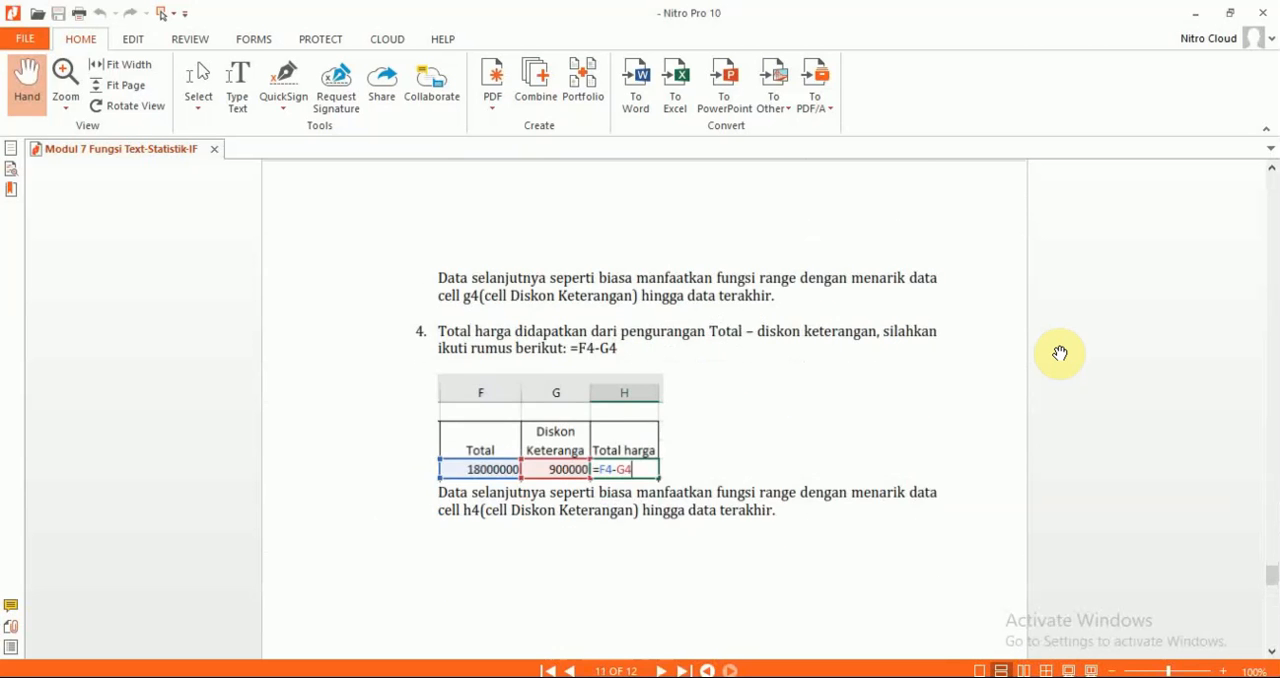
{"action": "scroll", "coordinate": [1060, 353], "scroll_direction": "down", "scroll_amount": 5}
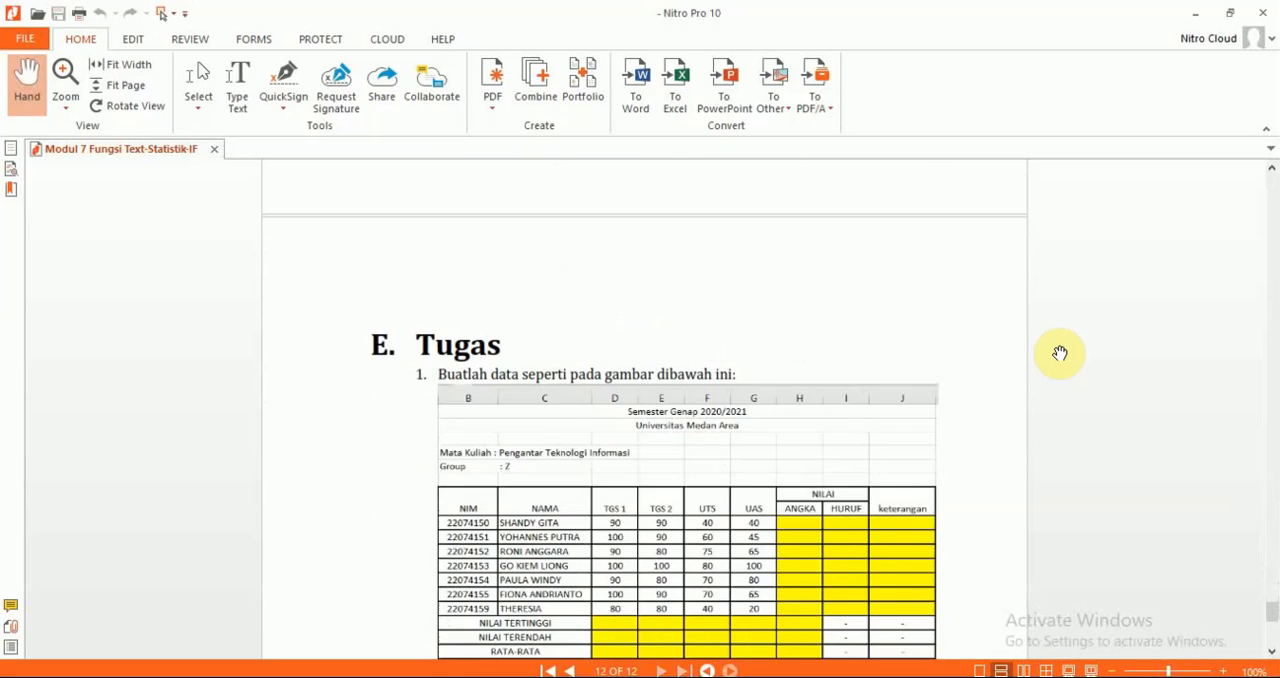
{"action": "scroll", "coordinate": [1060, 353], "scroll_direction": "up", "scroll_amount": 2}
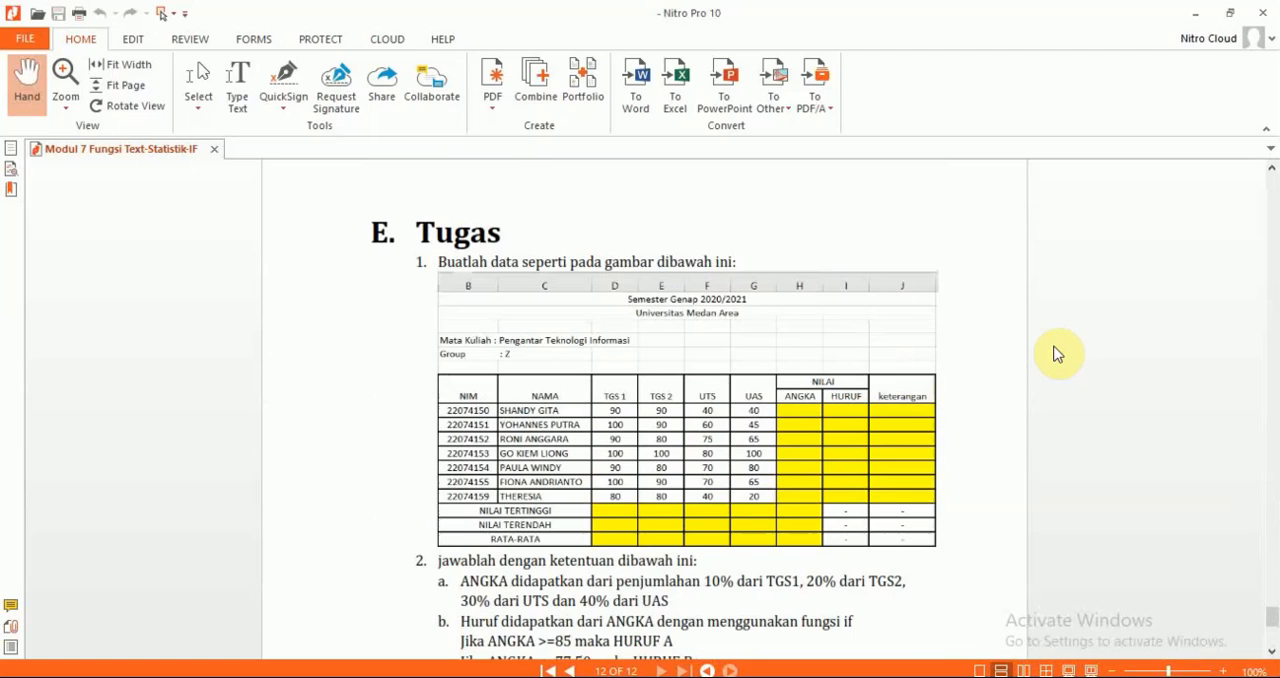
Glance at the finished Excel table, then read the Tugas table and its ANGKA and HURUF rules in the Nitro Pro PDF
{"action": "key", "text": "alt+Tab"}
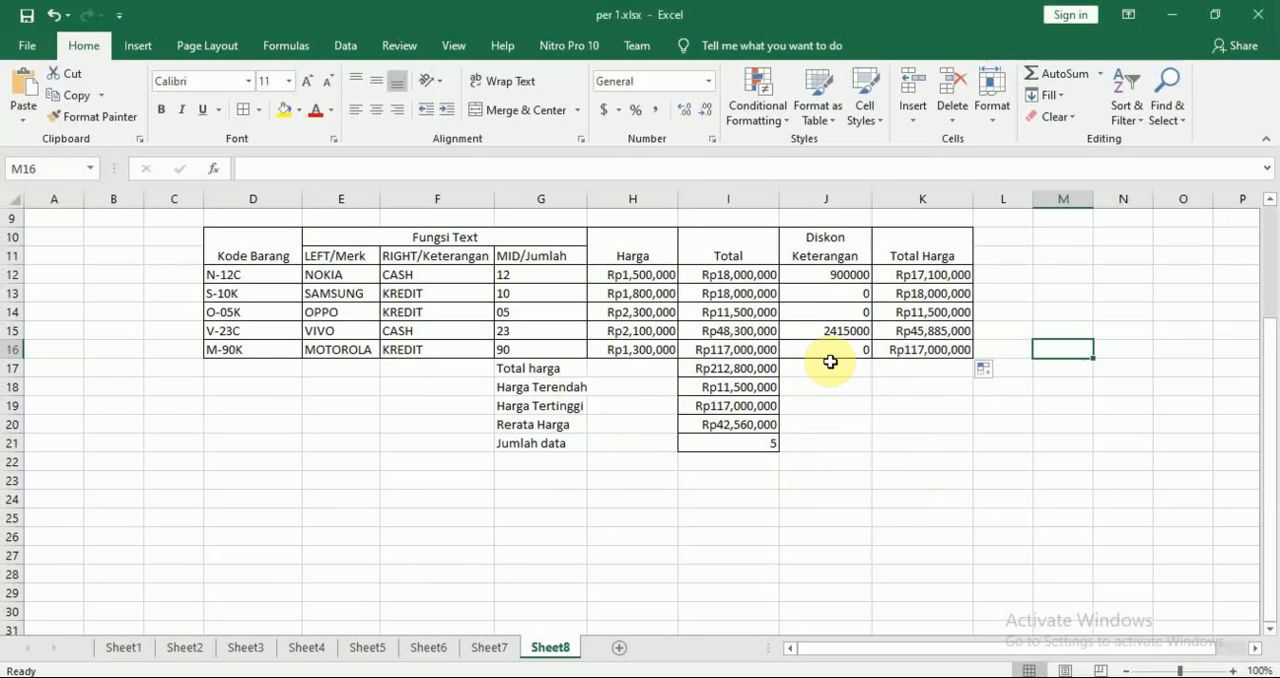
{"action": "key", "text": "alt+Tab"}
{"action": "scroll", "coordinate": [834, 366], "scroll_direction": "down", "scroll_amount": 1}
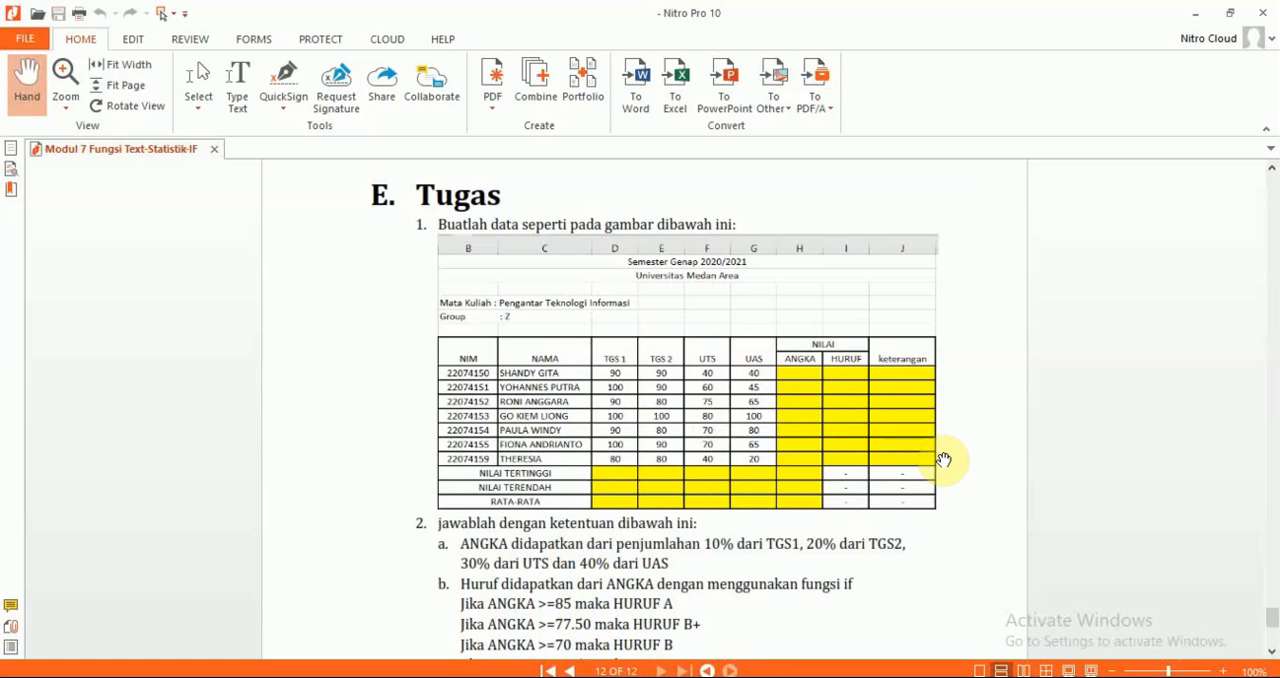
{"action": "scroll", "coordinate": [515, 375], "scroll_direction": "down", "scroll_amount": 1}
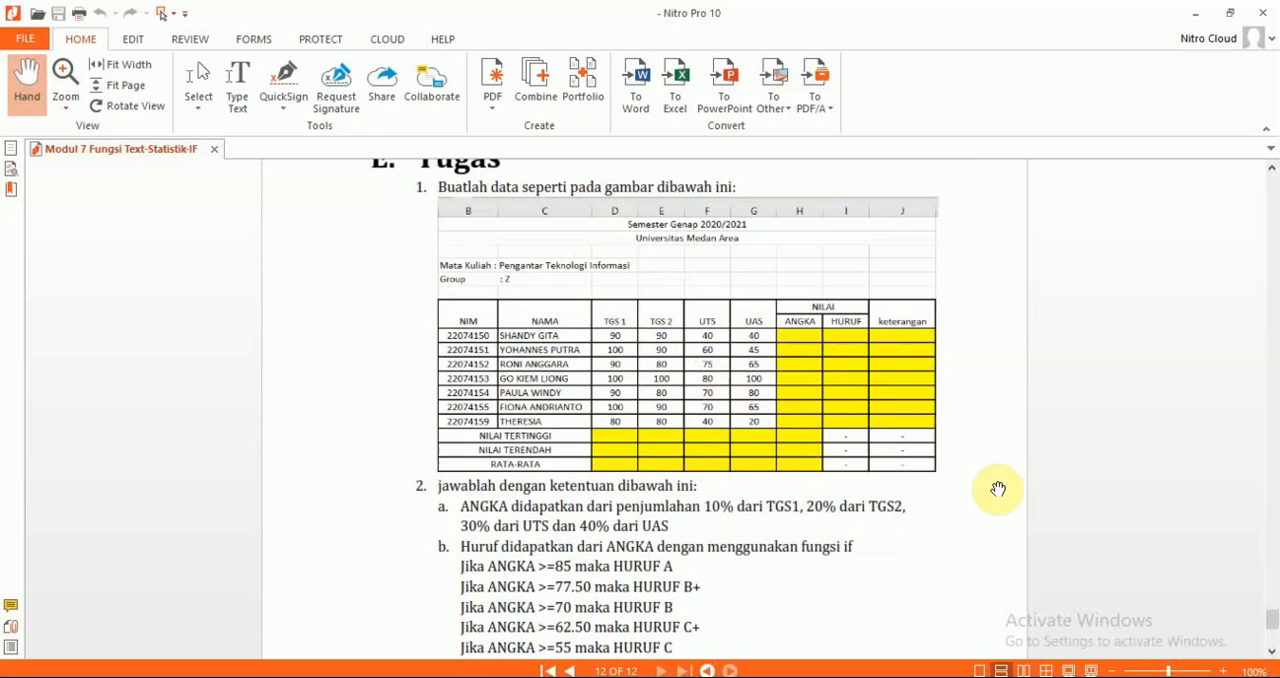
{"action": "scroll", "coordinate": [1021, 533], "scroll_direction": "down", "scroll_amount": 1}
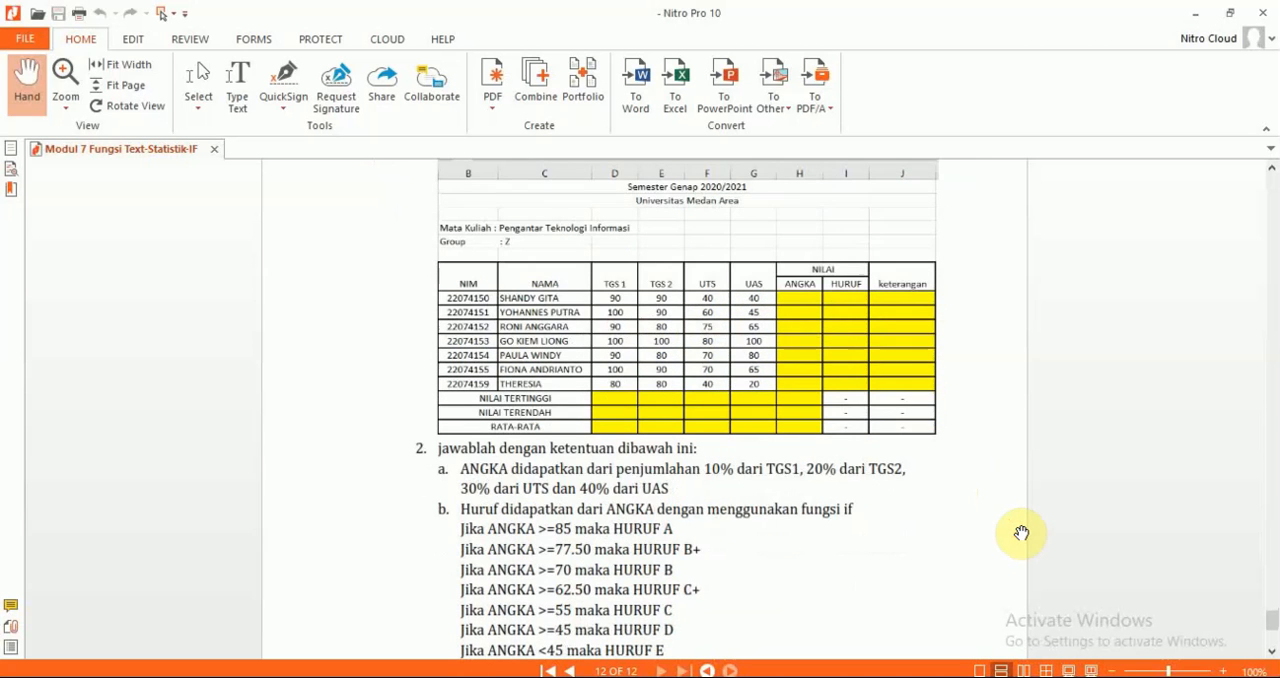
Read the remaining Tugas instructions on page 12, covering the HURUF and Keterangan IF rules and the Tertinggi, Terendah and Rata-rata calculations
{"action": "scroll", "coordinate": [1021, 533], "scroll_direction": "down", "scroll_amount": 2}
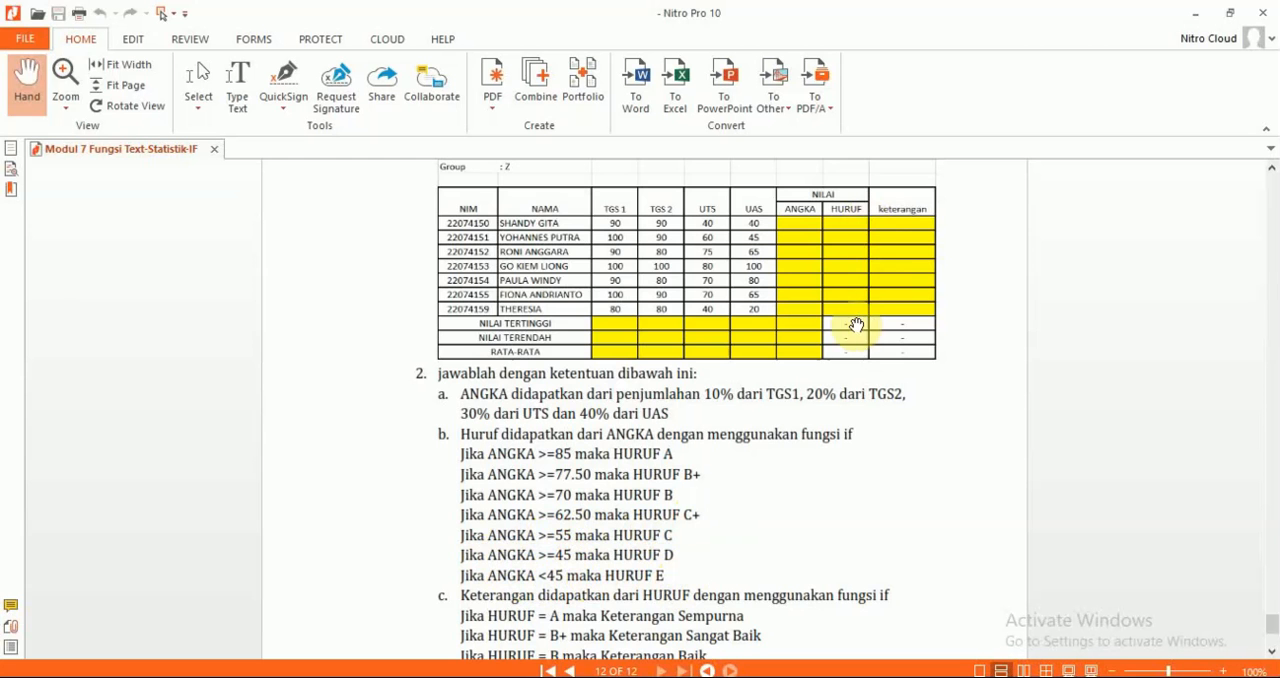
{"action": "scroll", "coordinate": [897, 382], "scroll_direction": "down", "scroll_amount": 4}
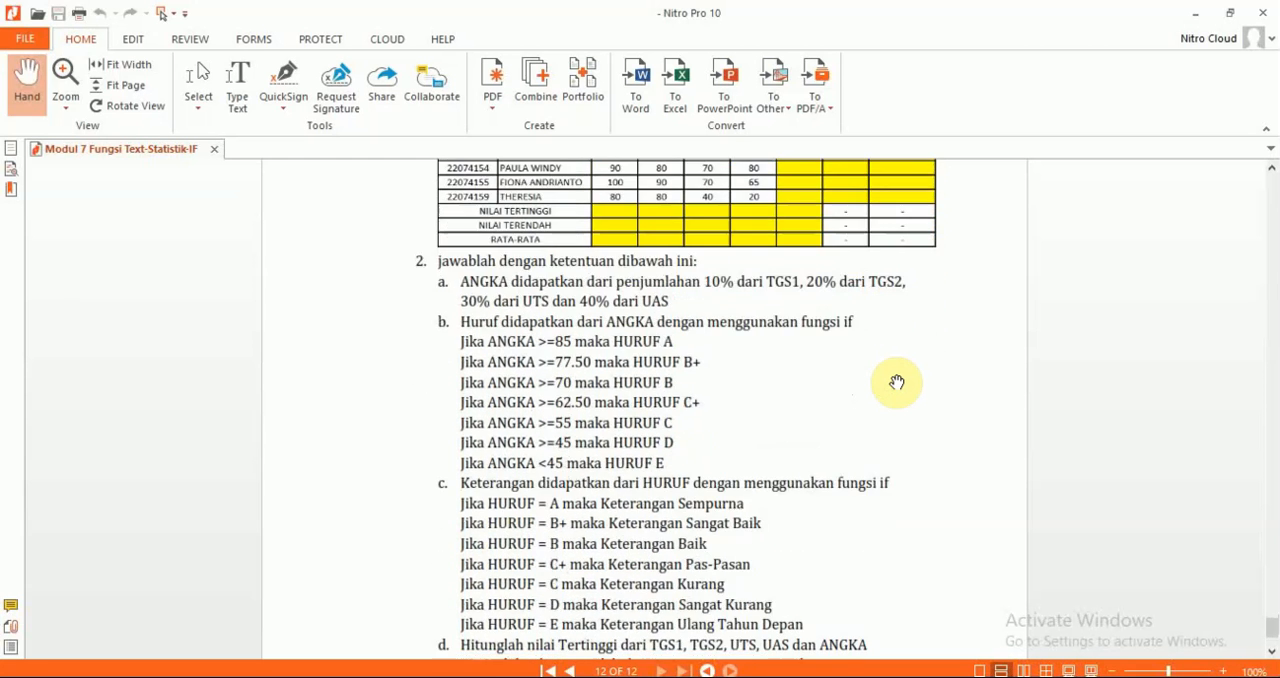
{"action": "scroll", "coordinate": [897, 382], "scroll_direction": "up", "scroll_amount": 3}
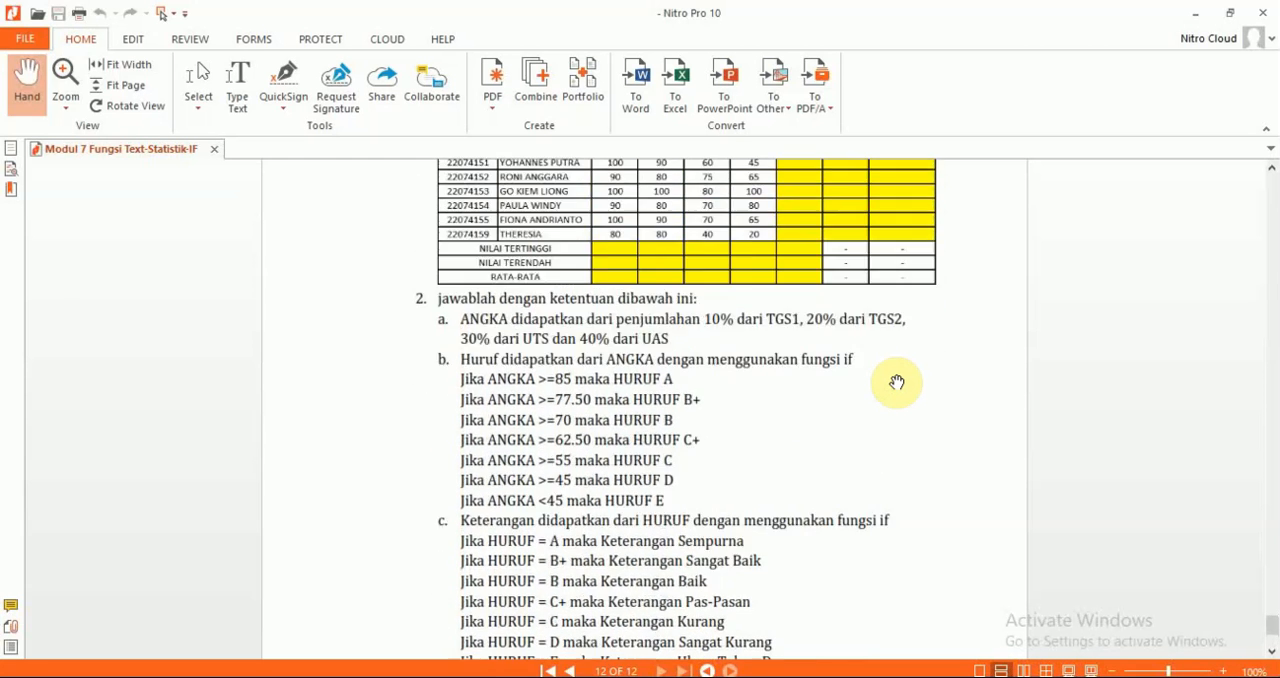
{"action": "scroll", "coordinate": [897, 382], "scroll_direction": "down", "scroll_amount": 1}
{"action": "scroll", "coordinate": [820, 600], "scroll_direction": "down", "scroll_amount": 1}
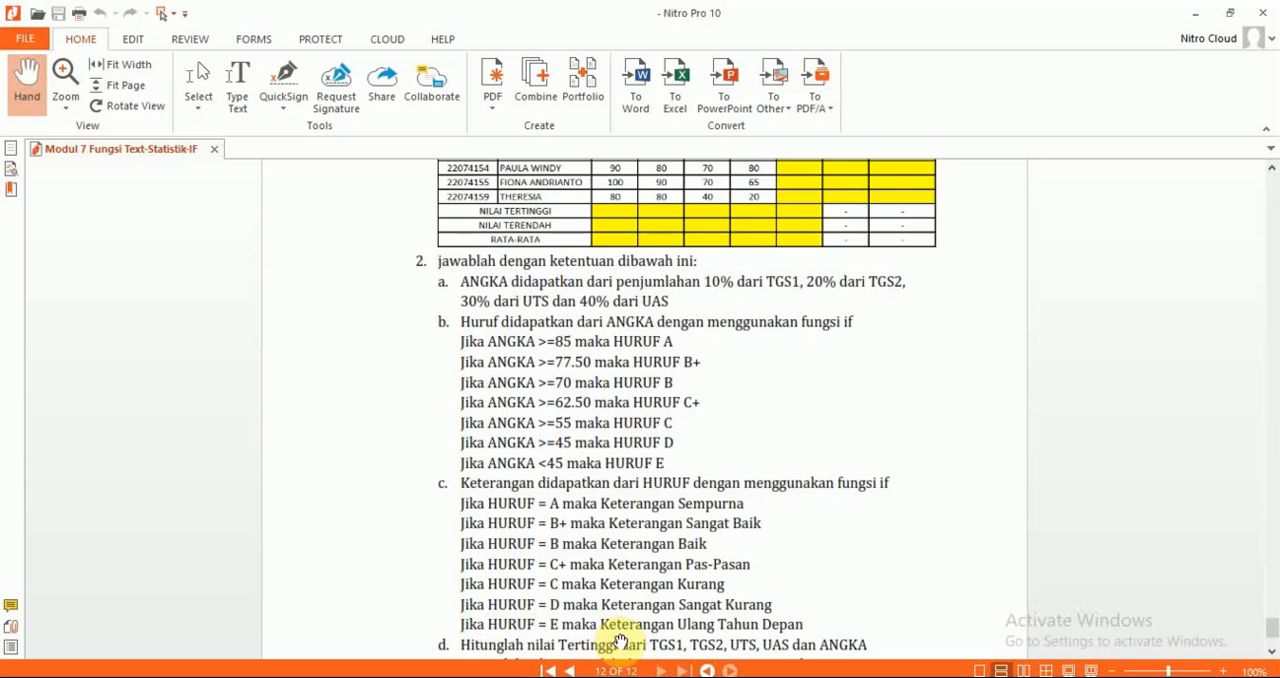
{"action": "scroll", "coordinate": [620, 642], "scroll_direction": "down", "scroll_amount": 3}
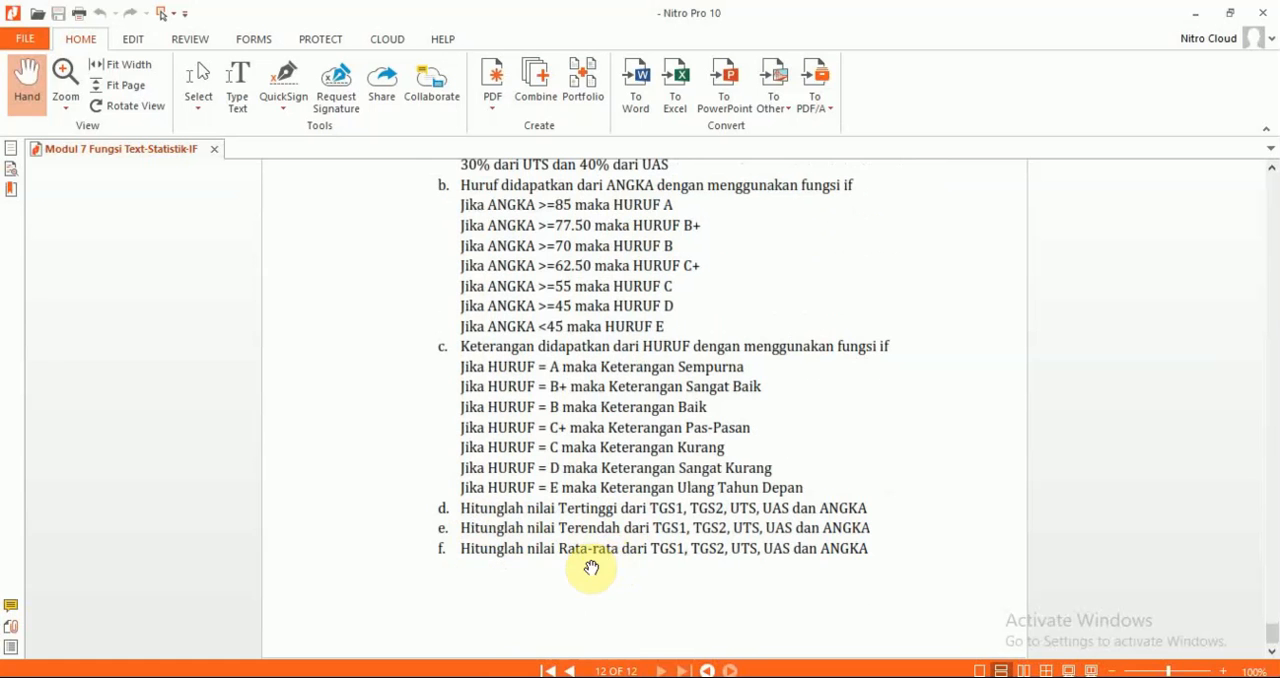
{"action": "scroll", "coordinate": [651, 561], "scroll_direction": "up", "scroll_amount": 1}
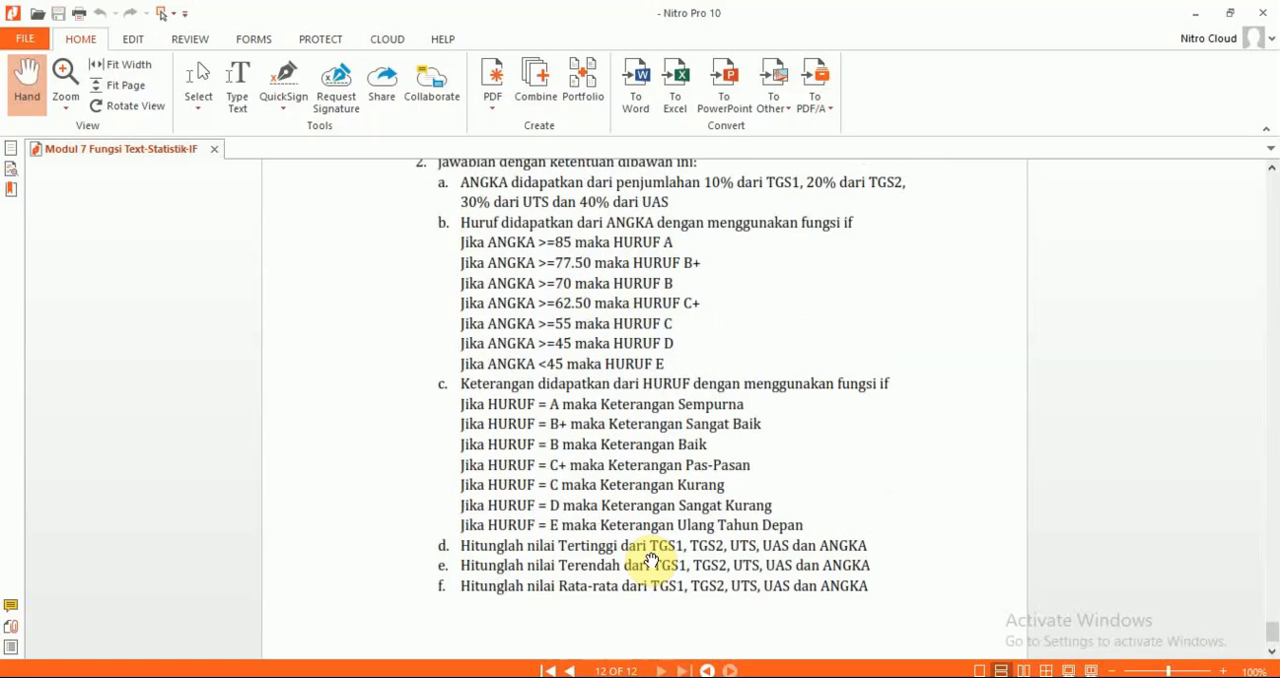
{"action": "scroll", "coordinate": [648, 551], "scroll_direction": "up", "scroll_amount": 5}
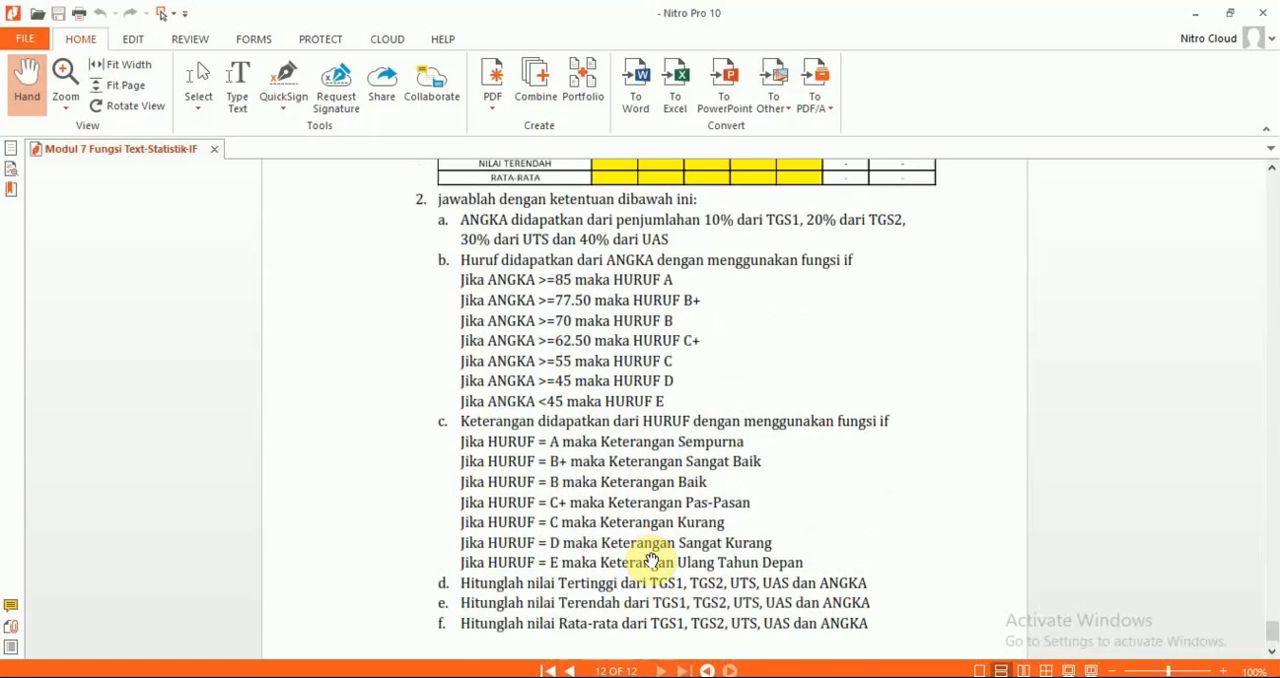